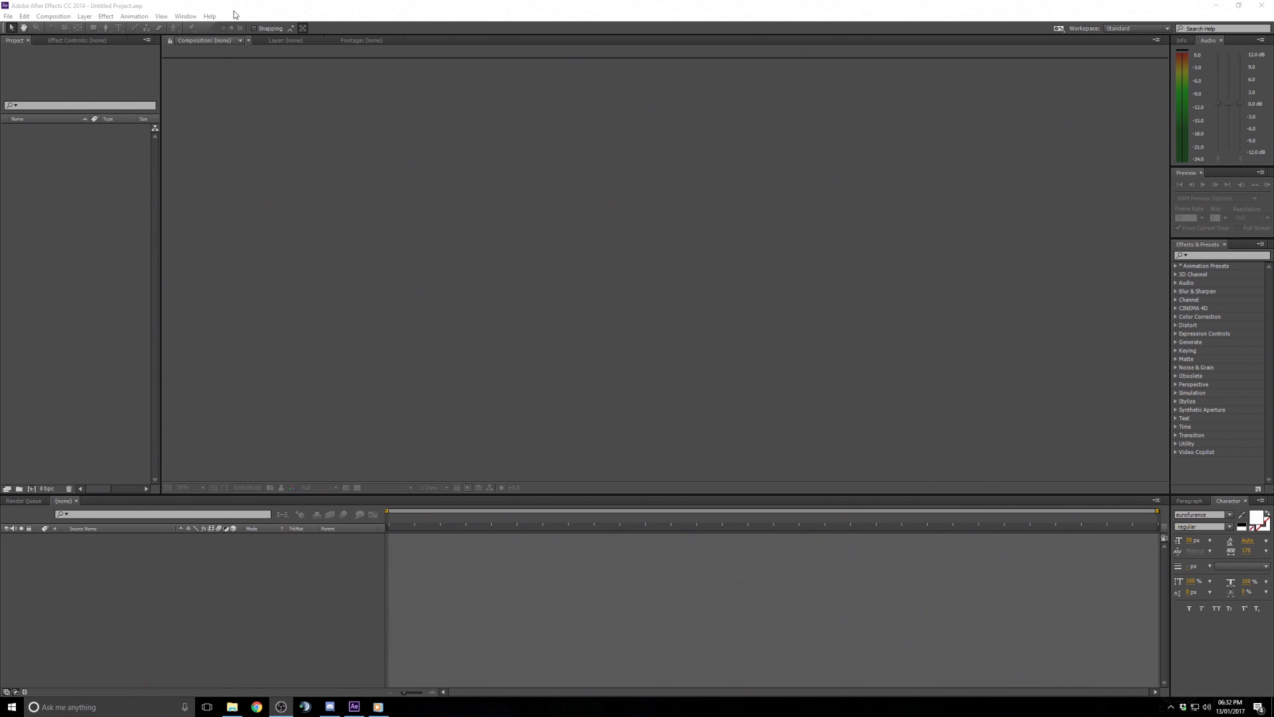
- Open the Scythe Test v1 video window from the taskbar
{"action": "left_click", "coordinate": [548, 311]}
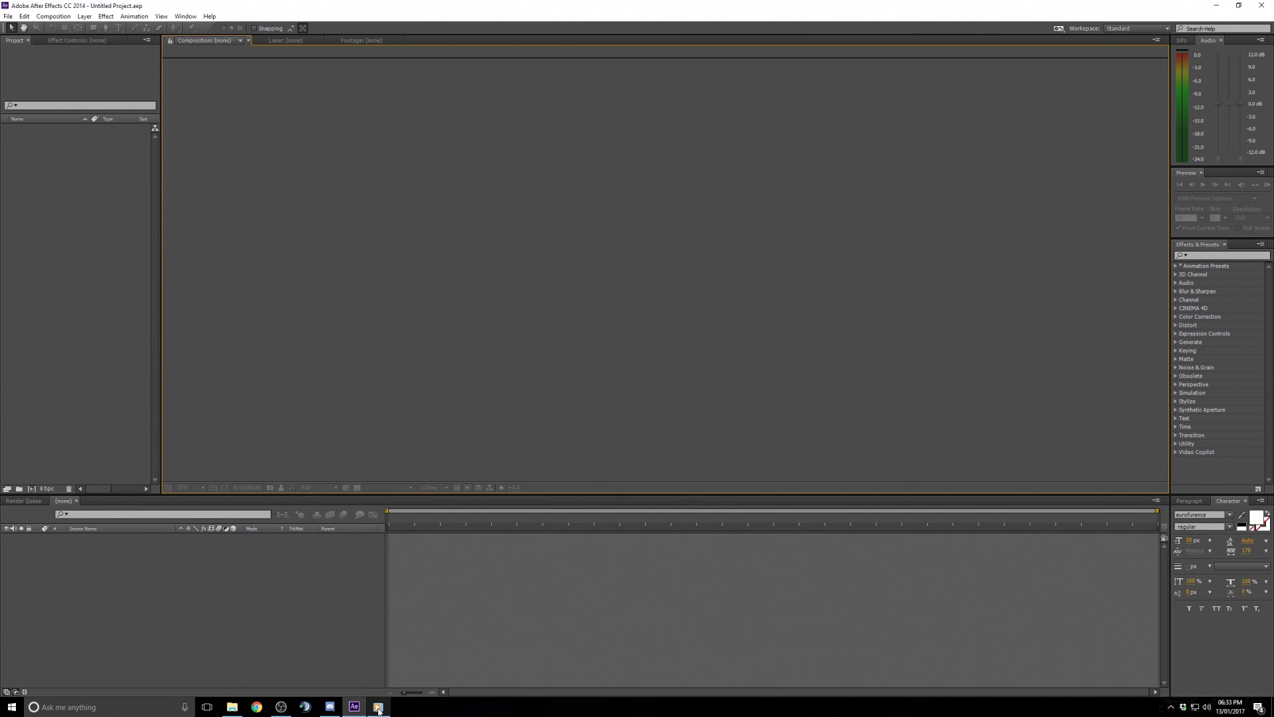
{"action": "mouse_move", "coordinate": [378, 703]}
{"action": "left_click", "coordinate": [379, 637]}
{"action": "mouse_move", "coordinate": [465, 397]}
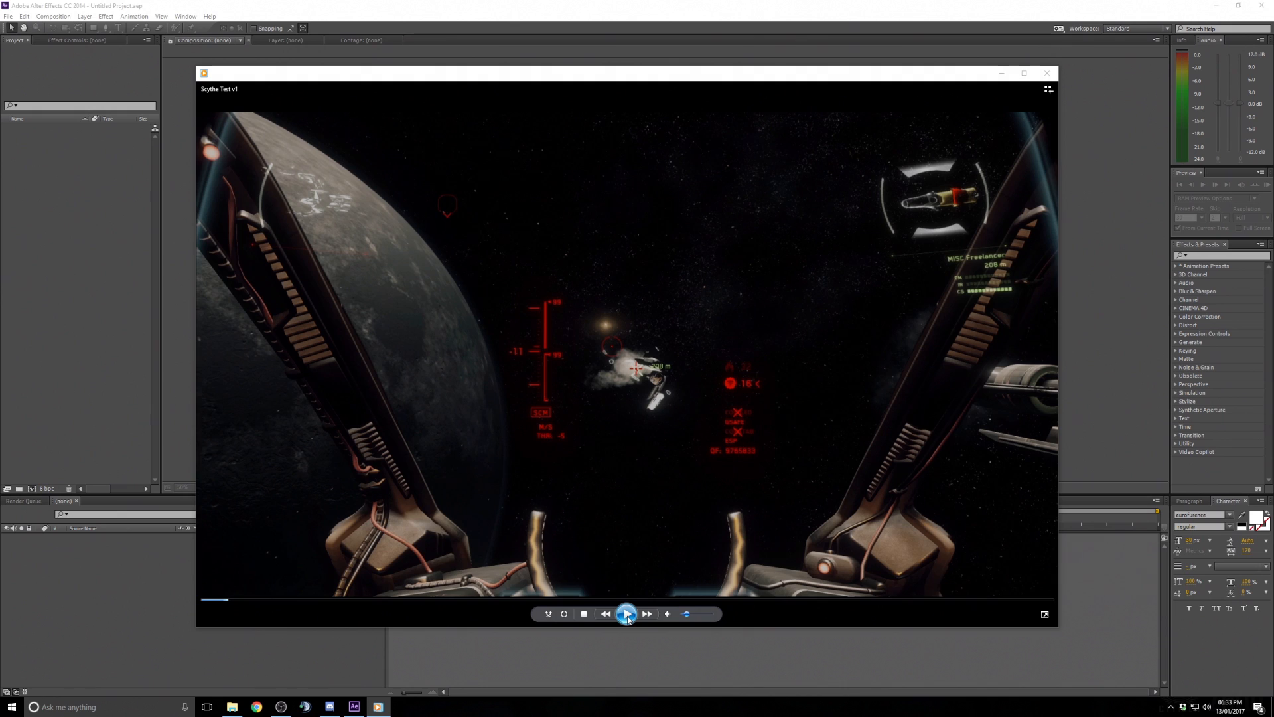
- Play through the Scythe Test v1 video, pausing and restarting it to review the animation, and close the player
{"action": "left_click", "coordinate": [628, 615]}
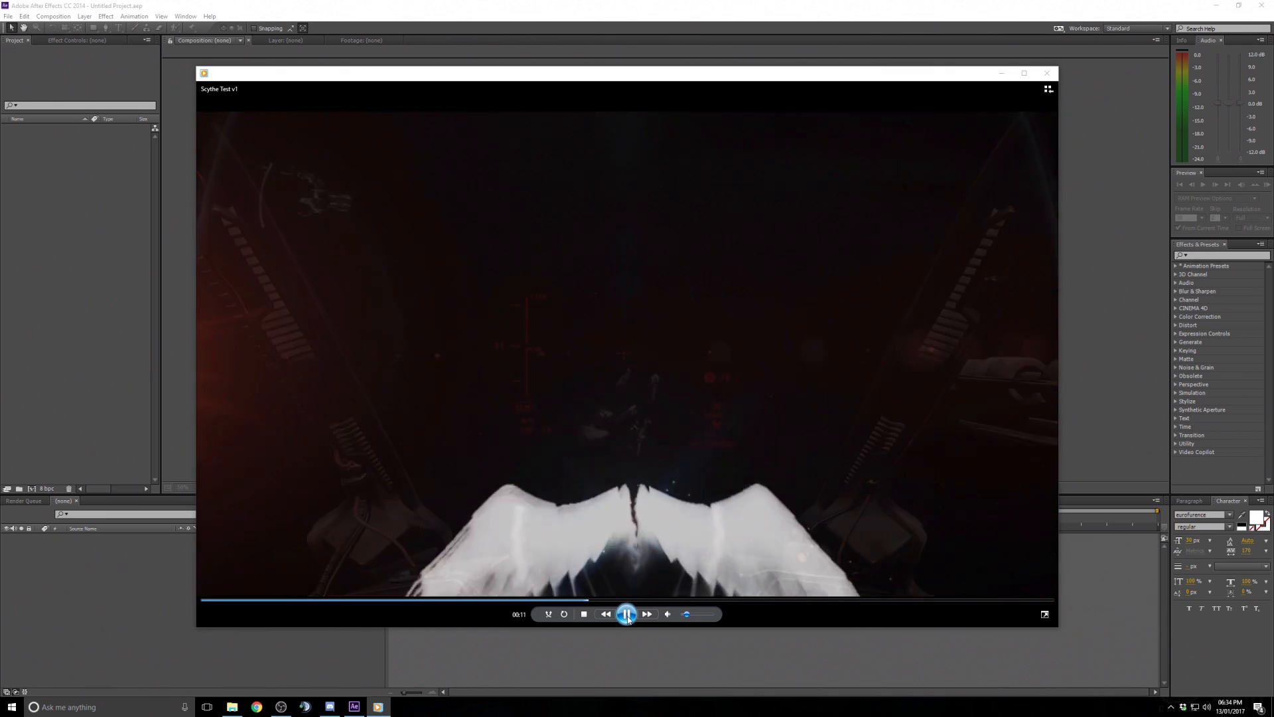
{"action": "left_click", "coordinate": [627, 614]}
{"action": "left_click", "coordinate": [205, 600]}
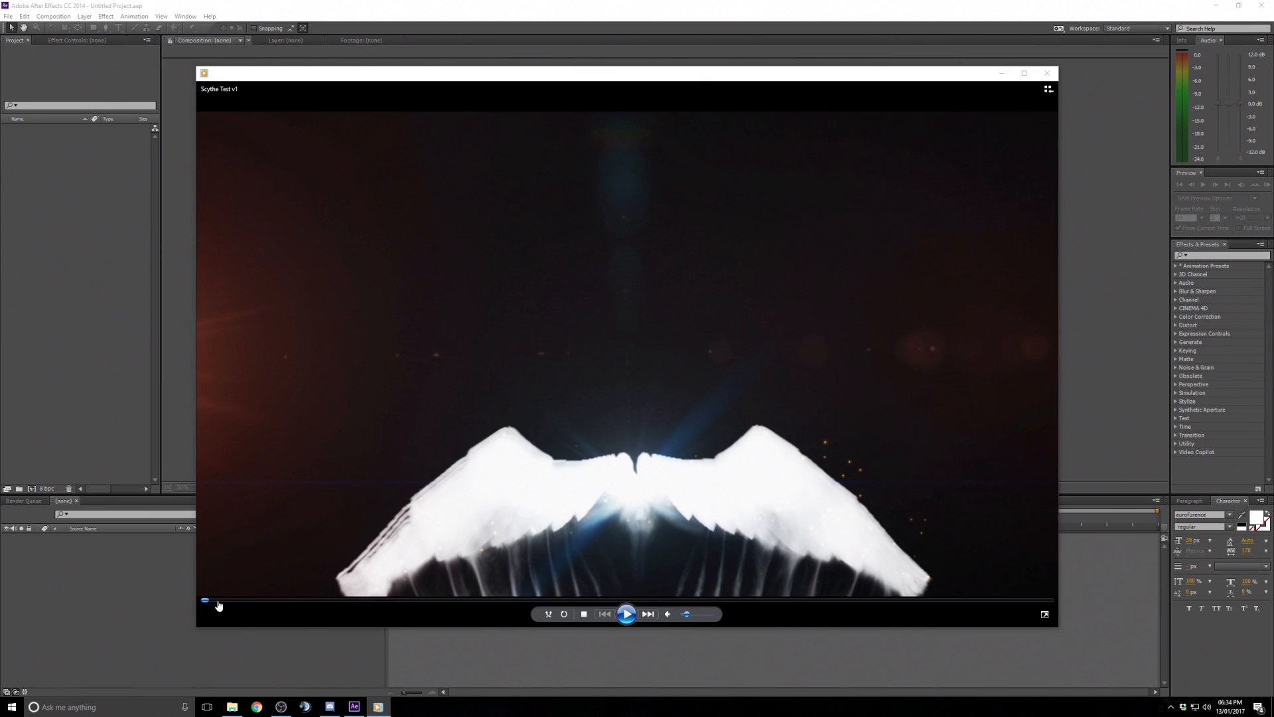
{"action": "left_click", "coordinate": [669, 614]}
{"action": "left_click", "coordinate": [627, 614]}
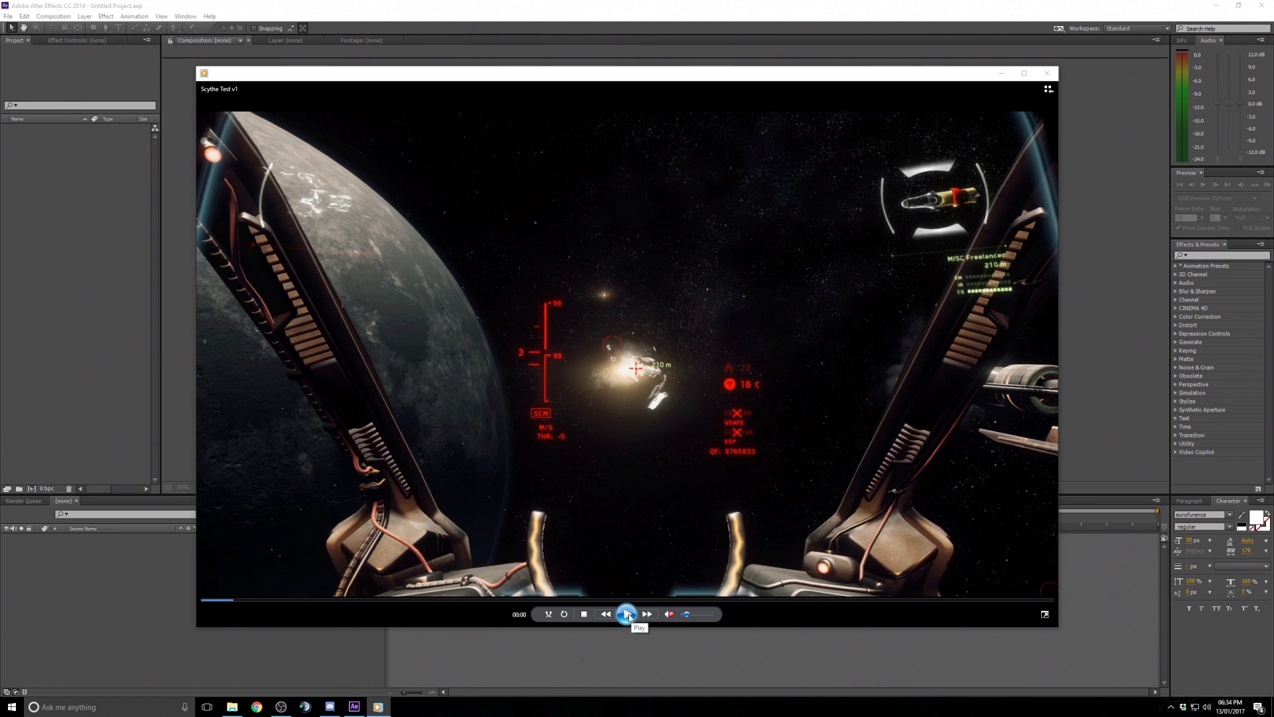
{"action": "left_click", "coordinate": [628, 615]}
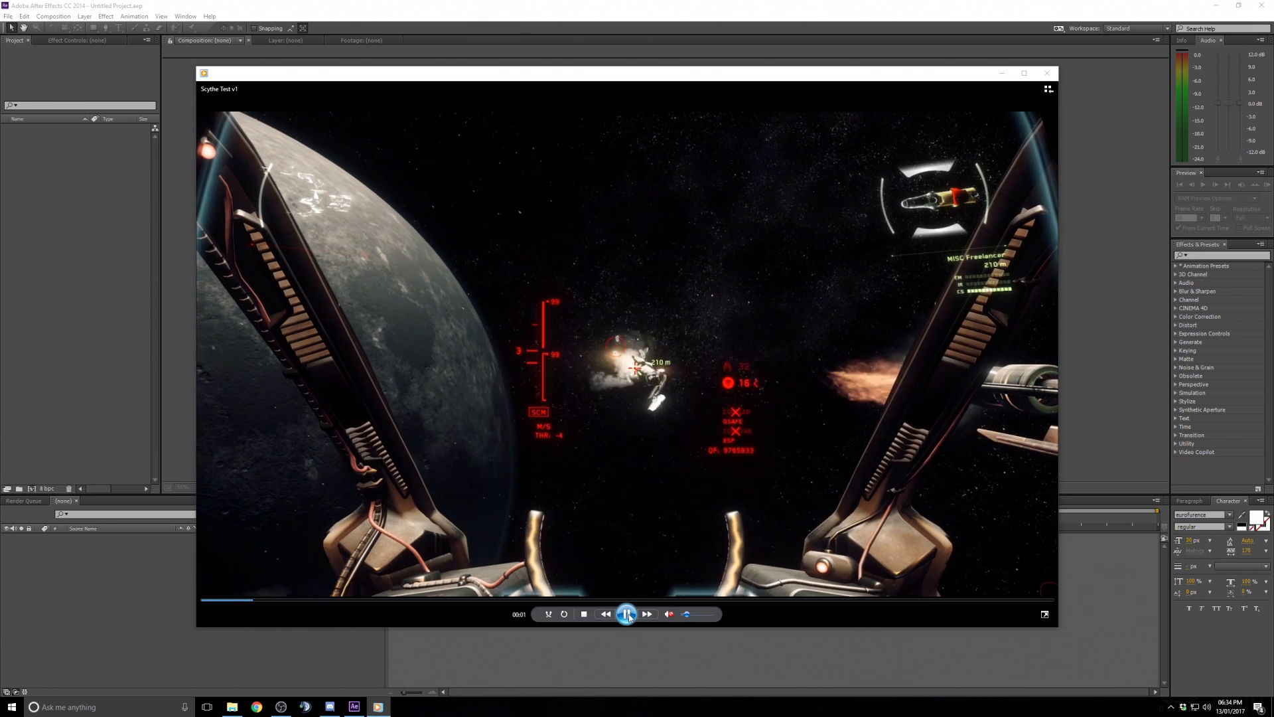
{"action": "left_click", "coordinate": [628, 614]}
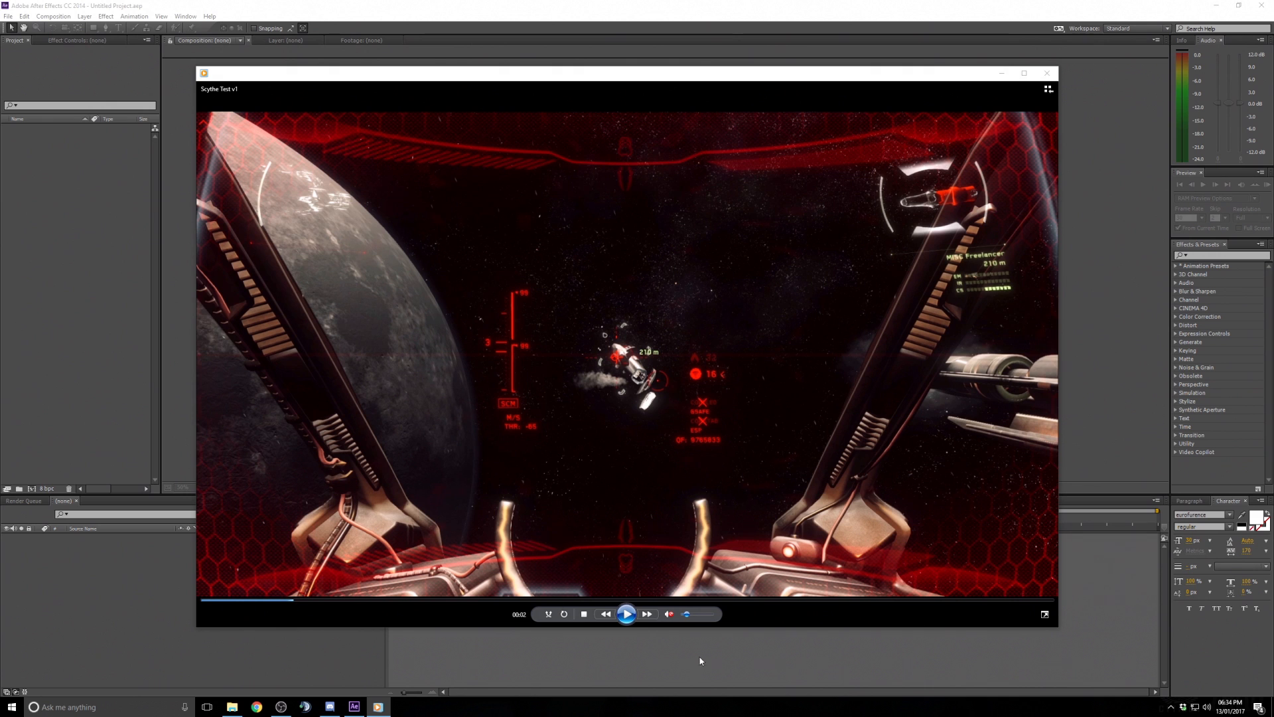
{"action": "left_click", "coordinate": [627, 614]}
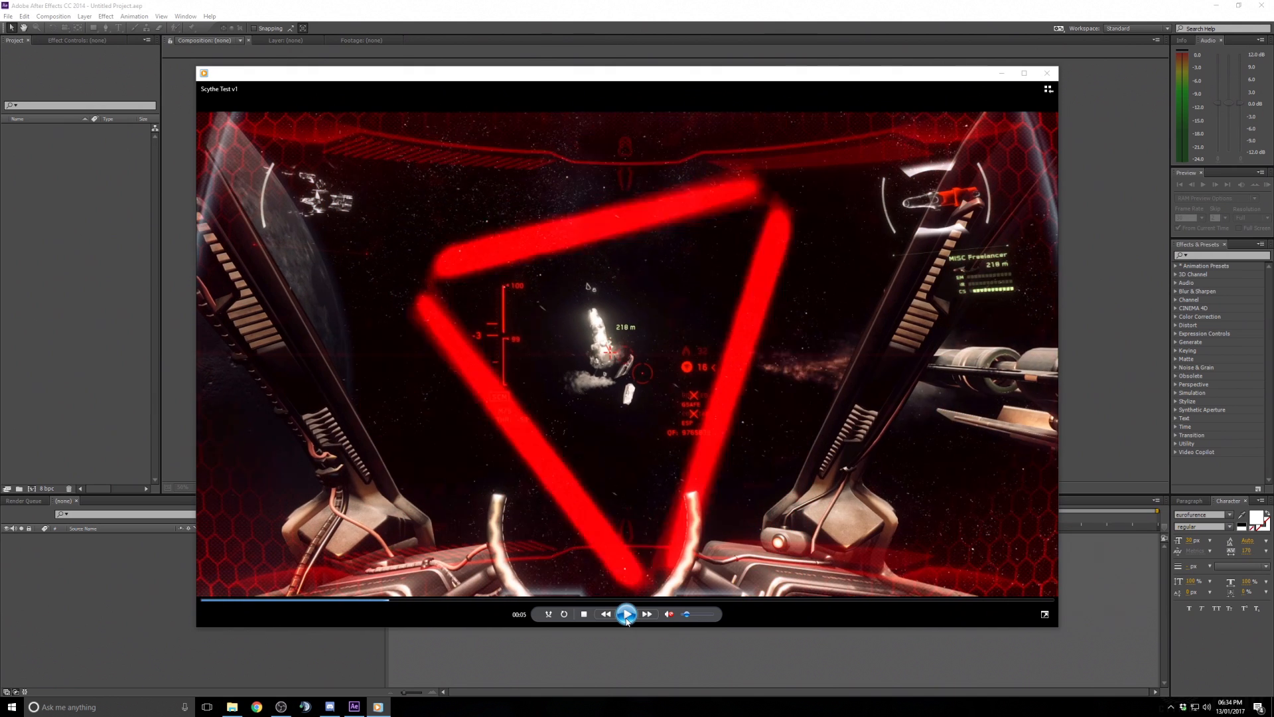
{"action": "left_click", "coordinate": [626, 620]}
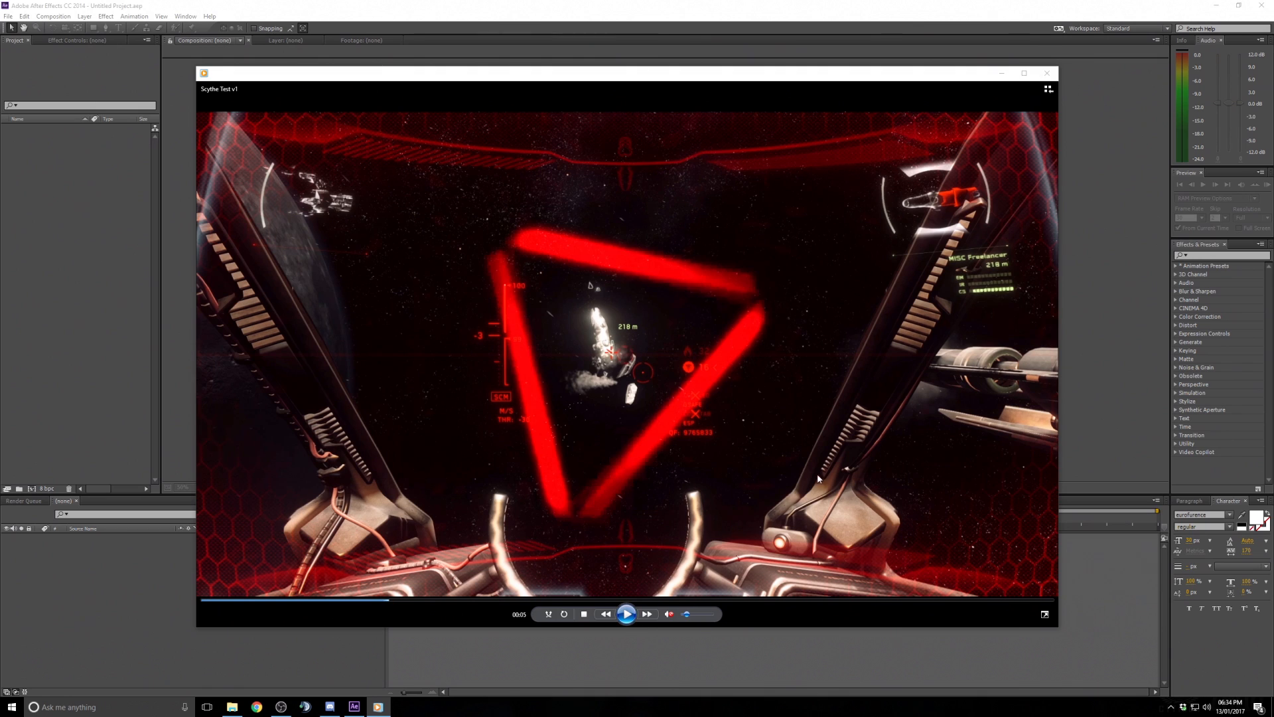
{"action": "left_click", "coordinate": [627, 615]}
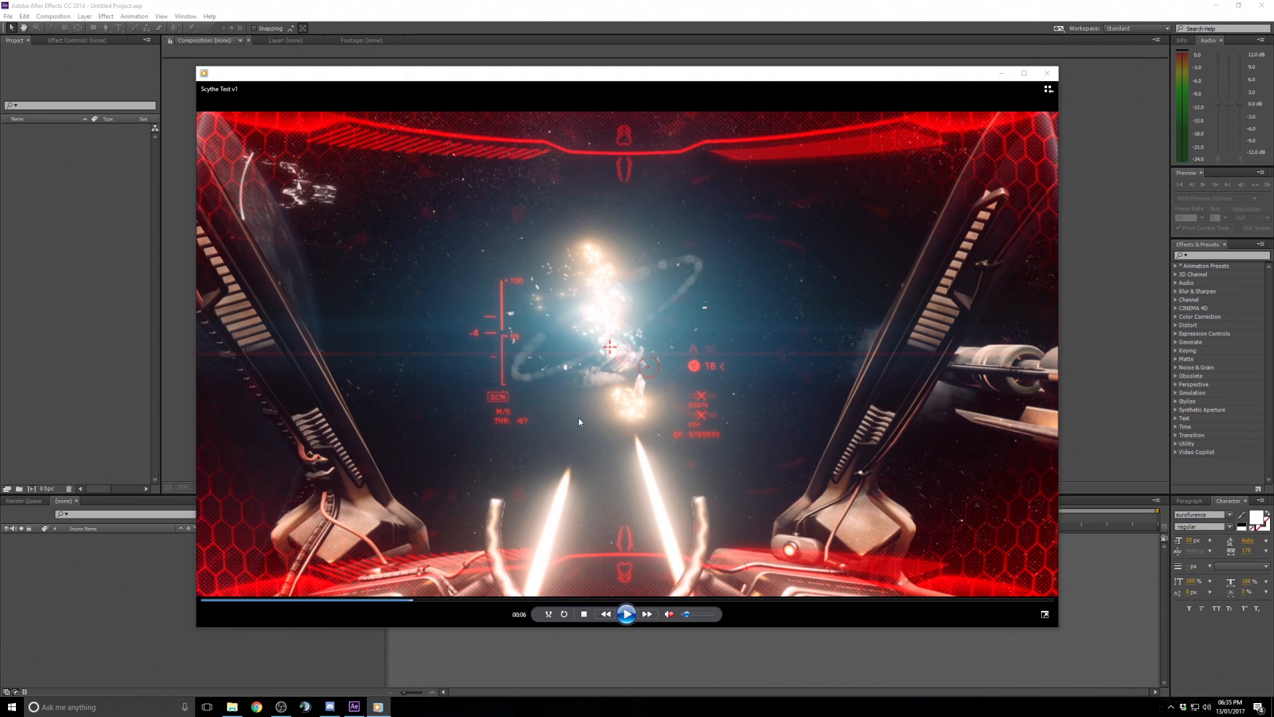
{"action": "left_click", "coordinate": [628, 614]}
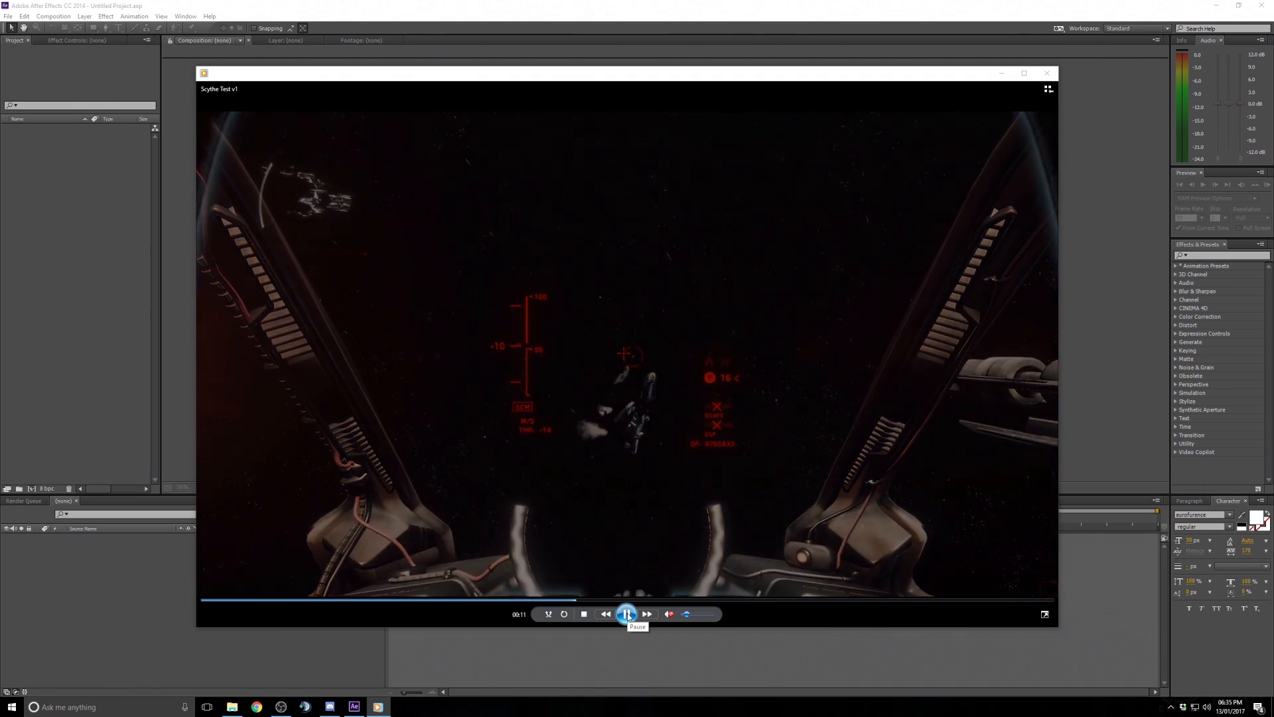
{"action": "left_click", "coordinate": [628, 614]}
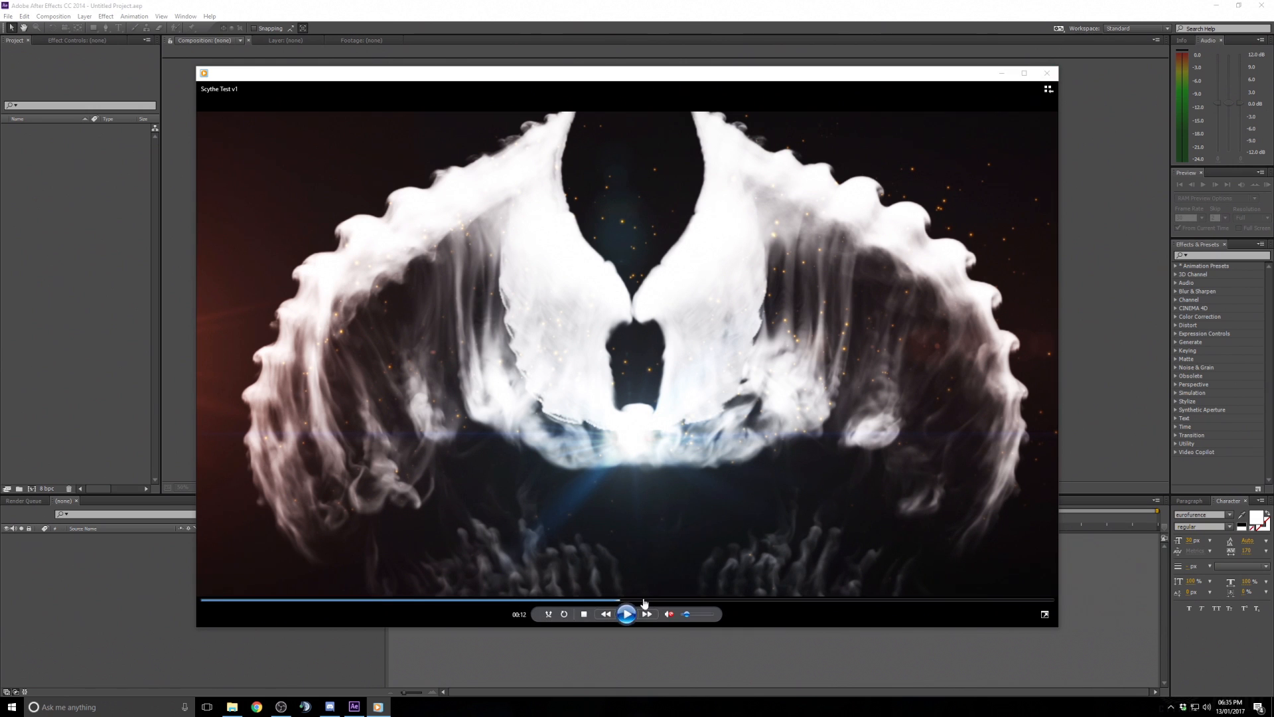
{"action": "left_click", "coordinate": [630, 615]}
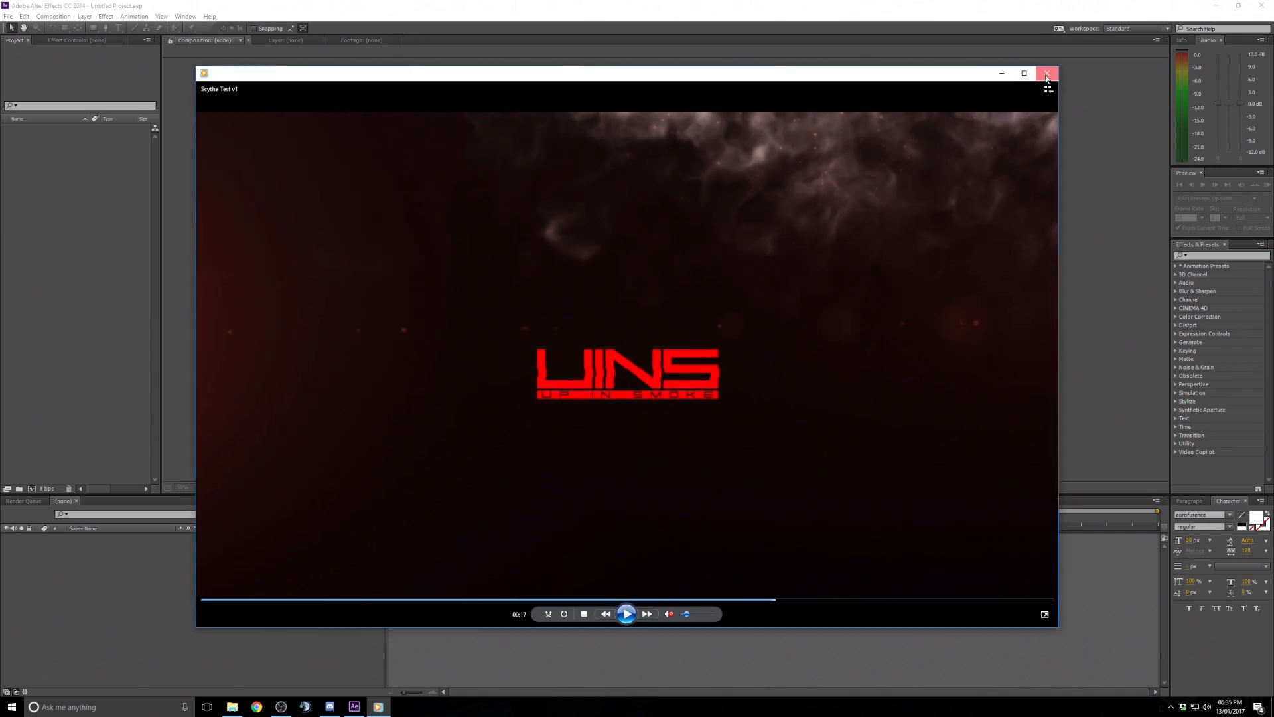
{"action": "left_click", "coordinate": [1047, 73]}
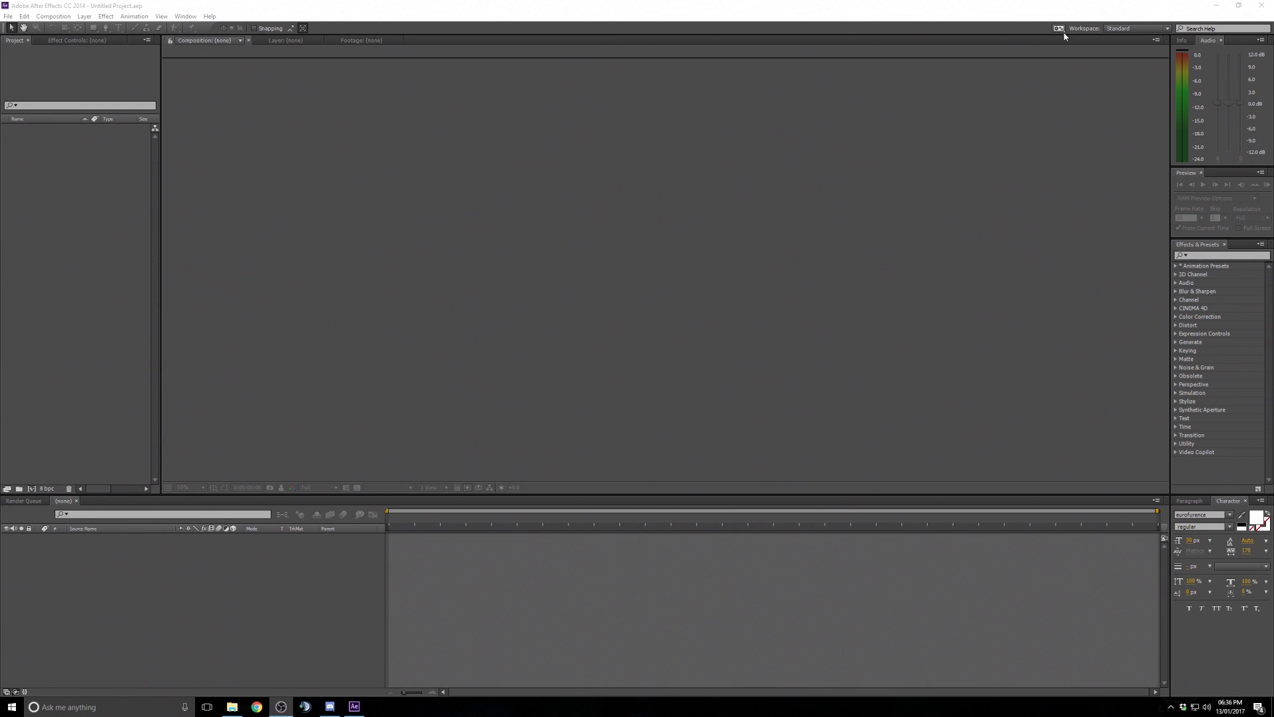
{"action": "left_click", "coordinate": [1168, 29]}
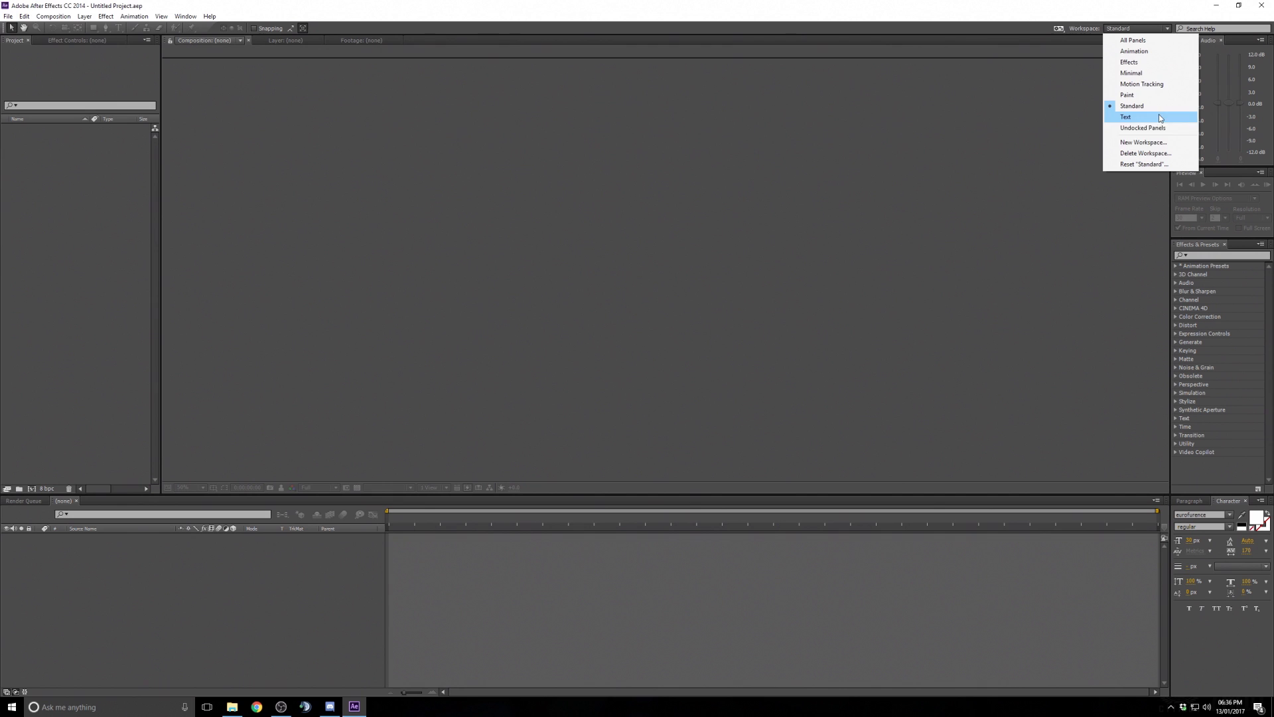
{"action": "left_click", "coordinate": [1182, 11]}
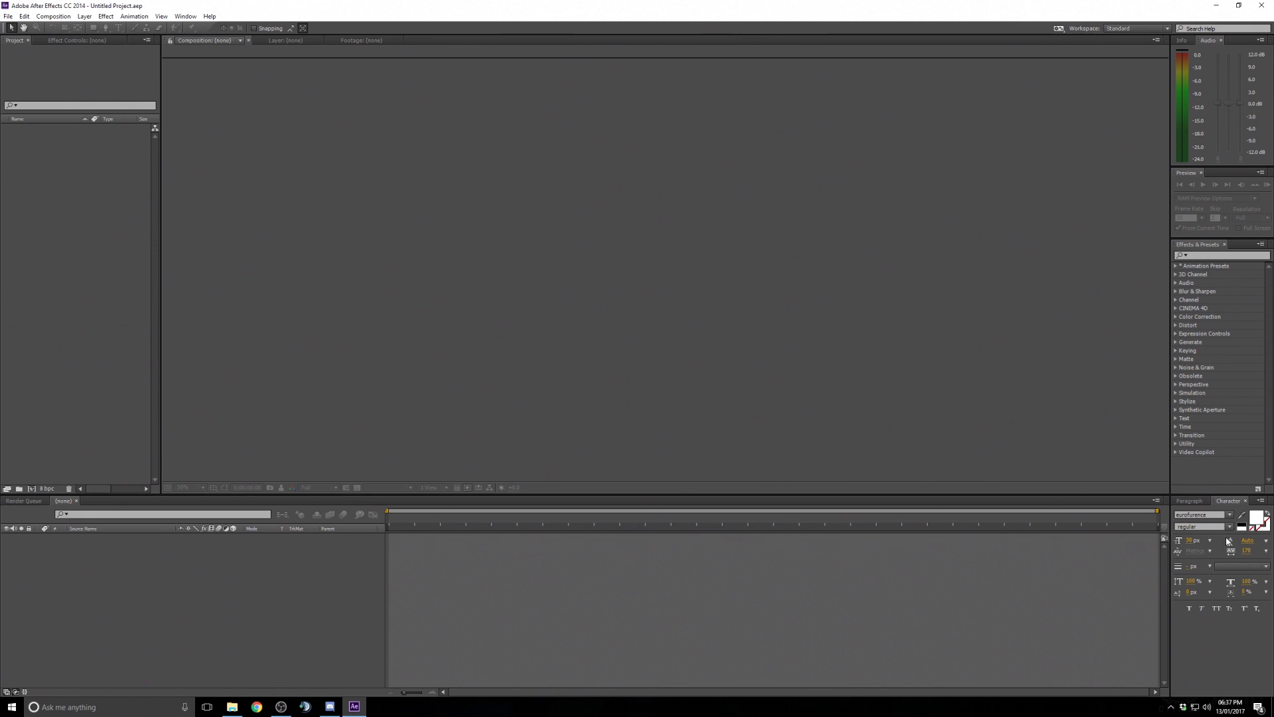
{"action": "left_click", "coordinate": [1193, 502]}
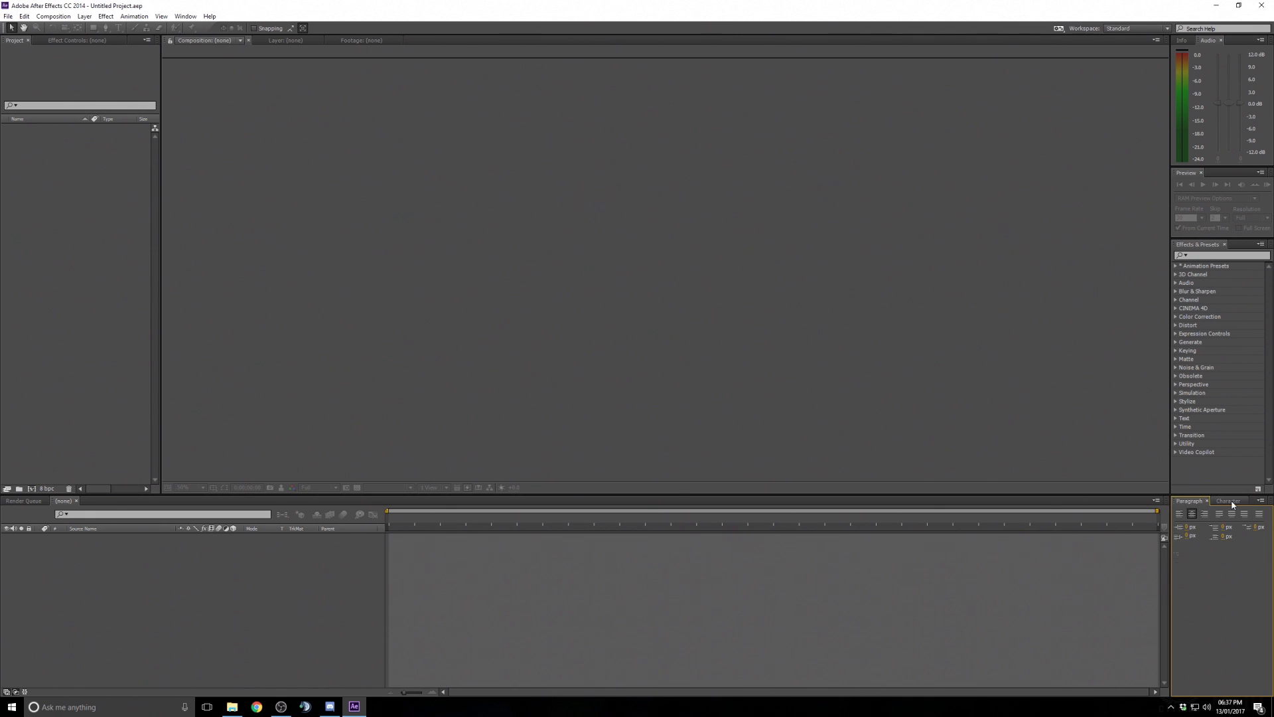
{"action": "left_click", "coordinate": [1232, 502]}
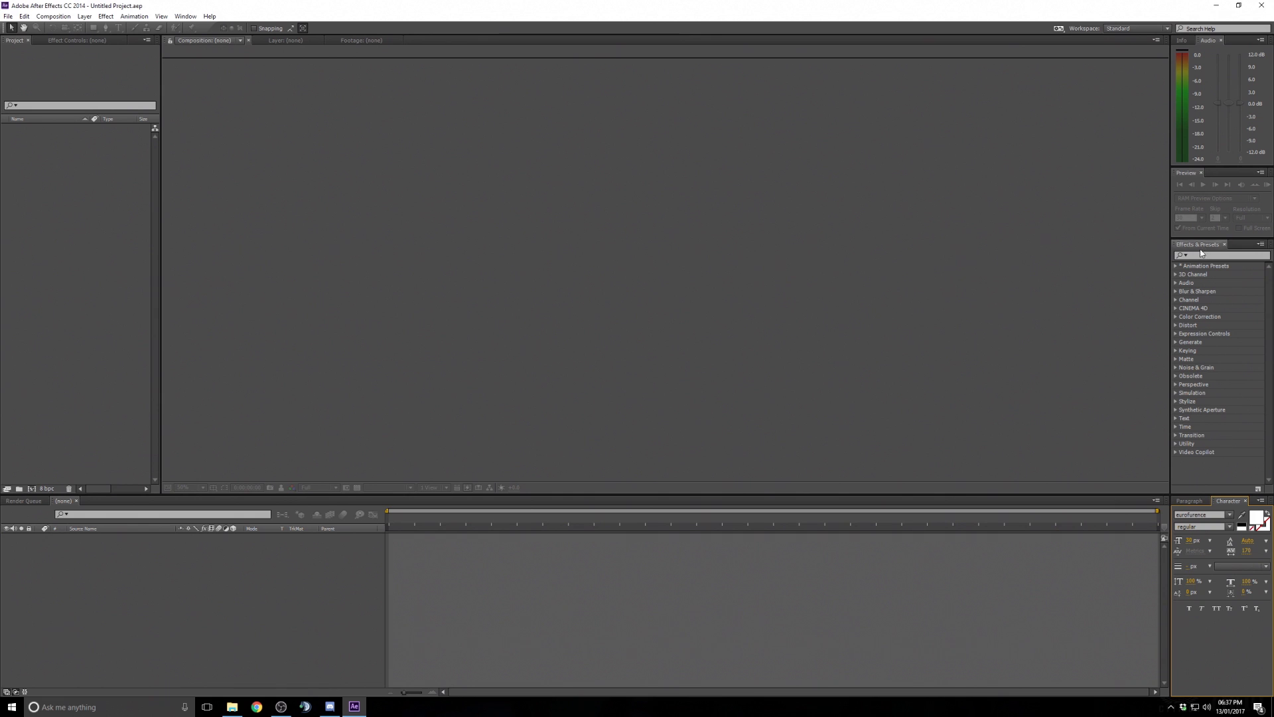
- Search the effects list for hue and clear the search
{"action": "left_click", "coordinate": [1227, 256]}
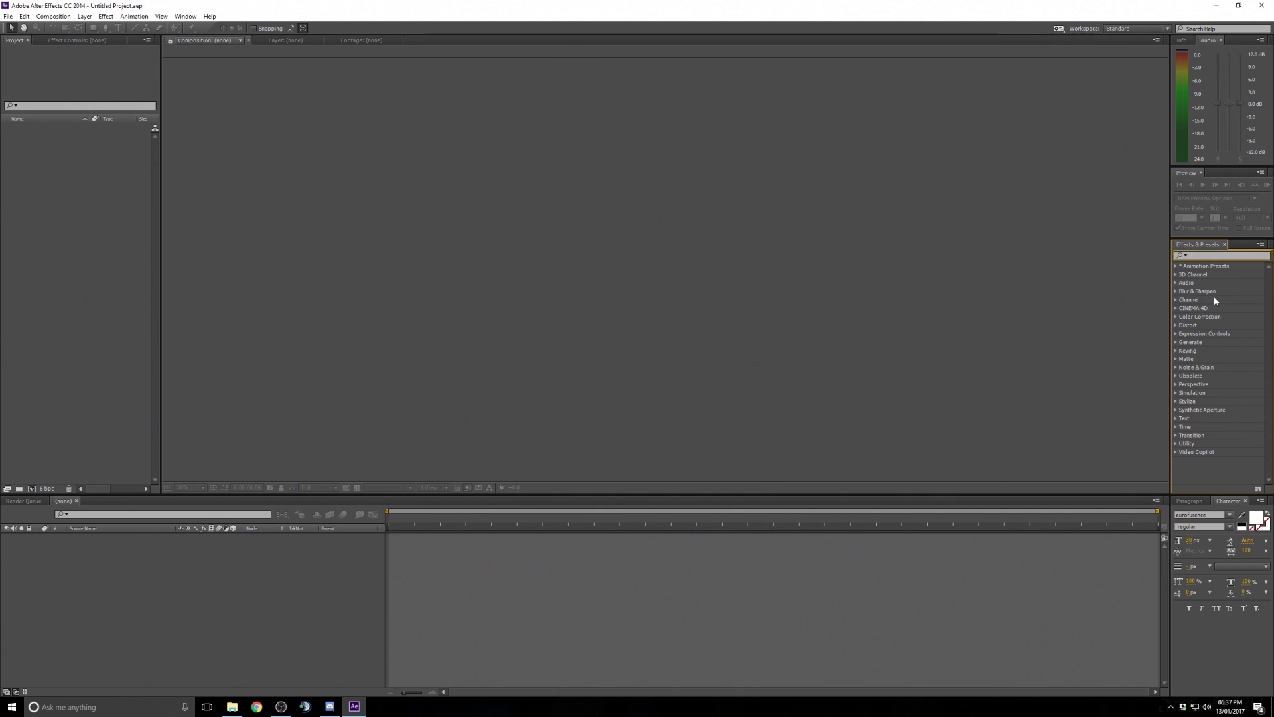
{"action": "left_click", "coordinate": [1215, 257]}
{"action": "type", "text": "hue"}
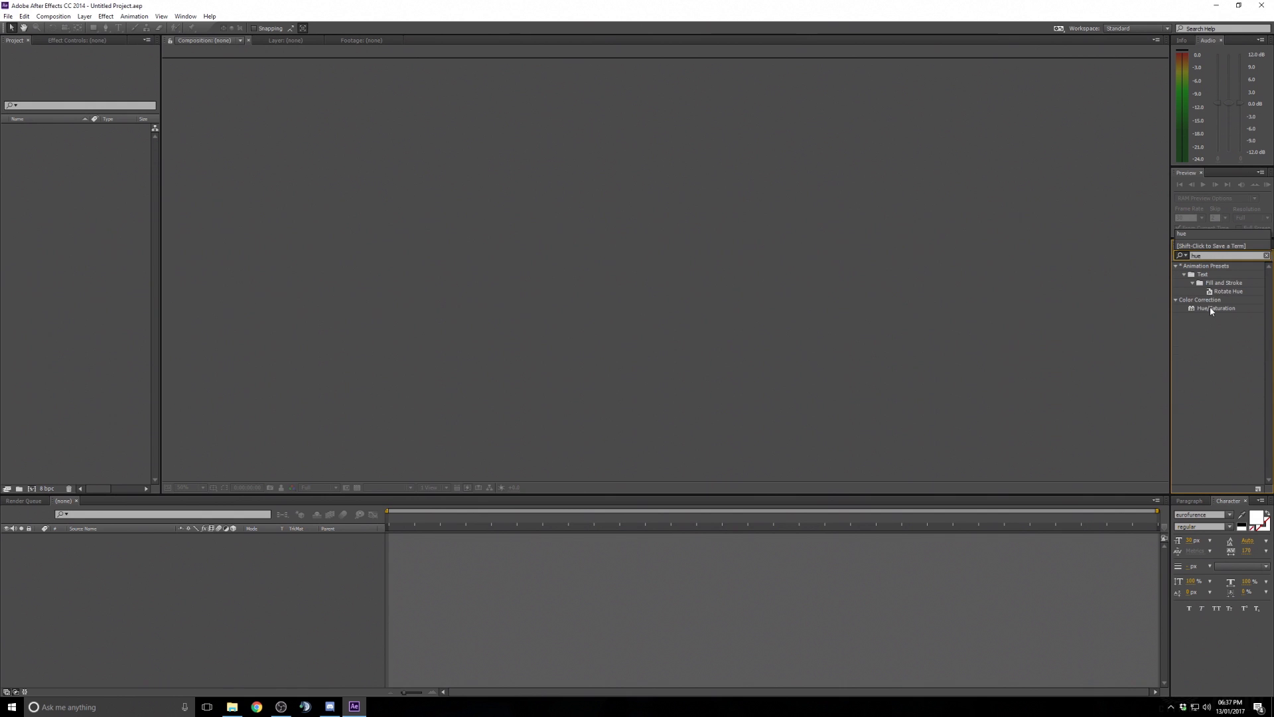
{"action": "key", "text": "Return"}
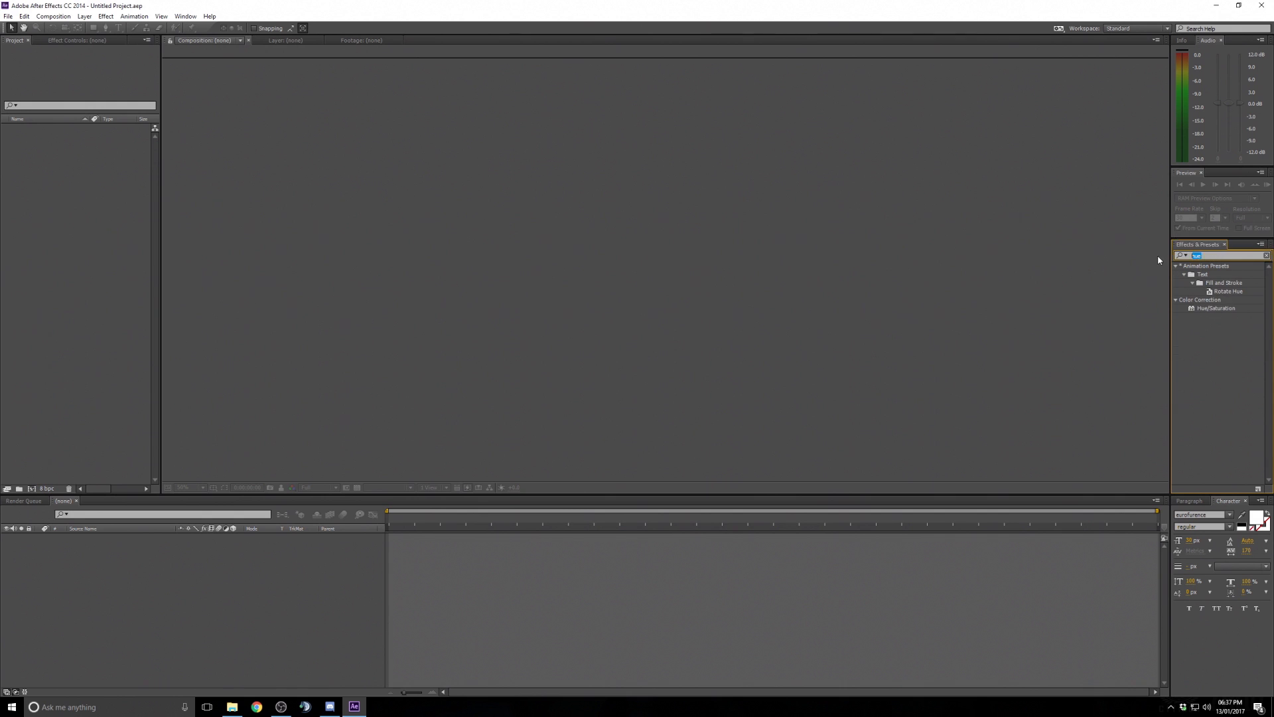
{"action": "key", "text": "BackSpace"}
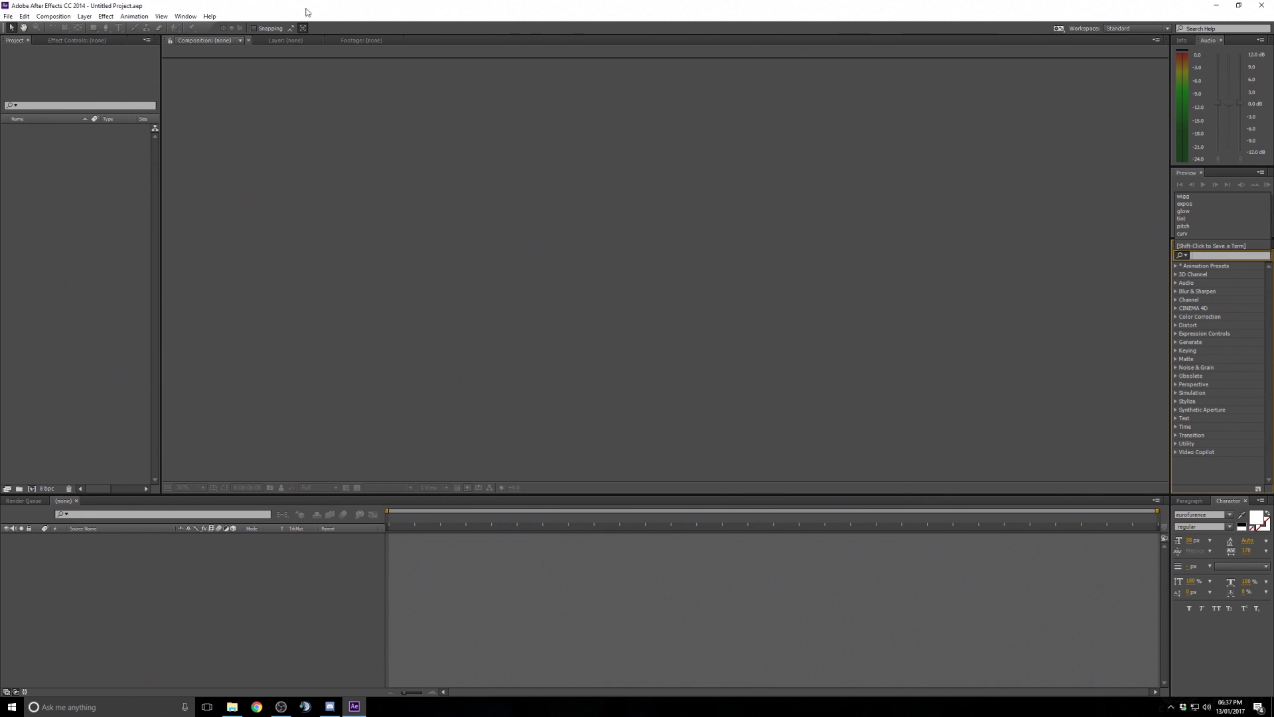
{"action": "left_click", "coordinate": [77, 40]}
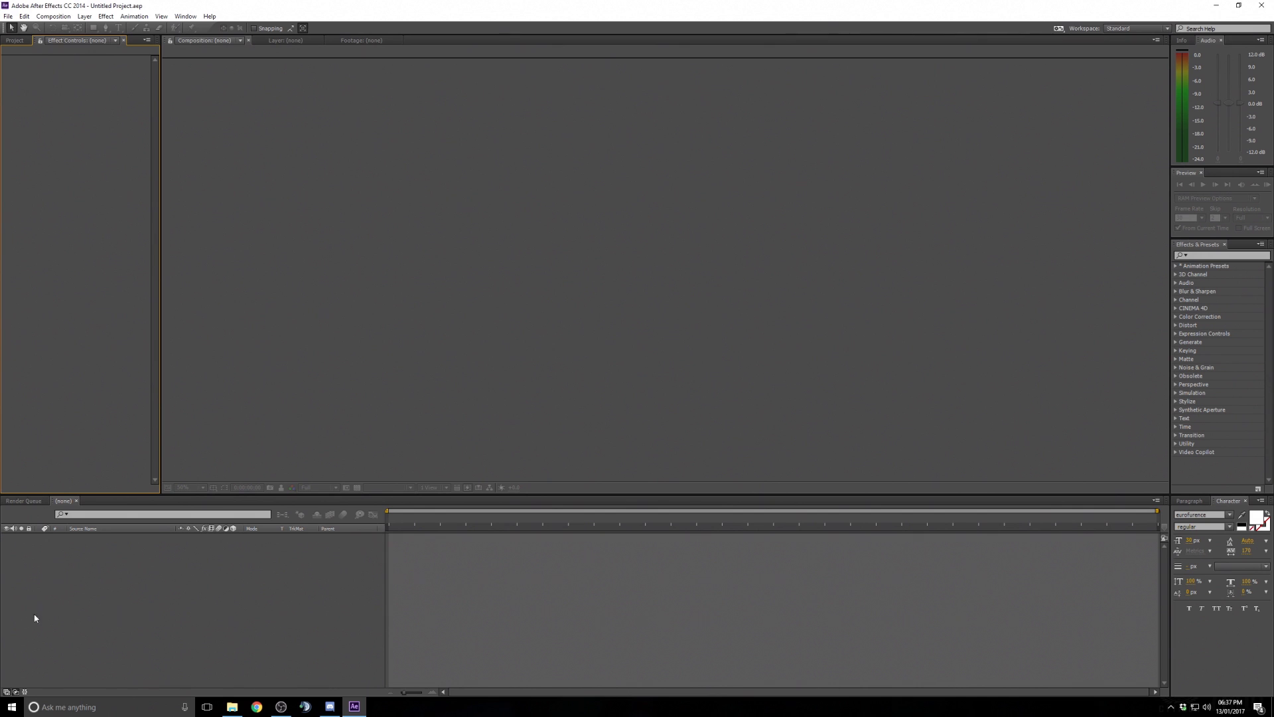
{"action": "left_click", "coordinate": [14, 41]}
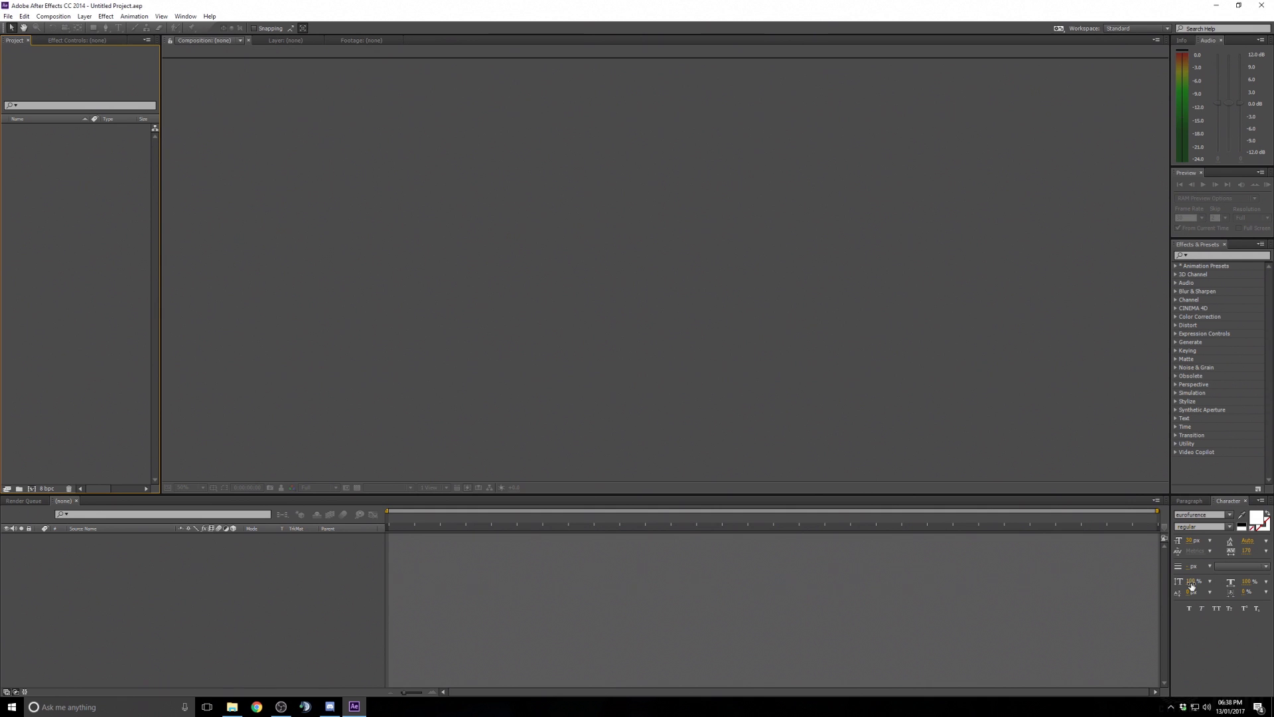
{"action": "left_click_drag", "start_coordinate": [1228, 502], "coordinate": [1227, 390]}
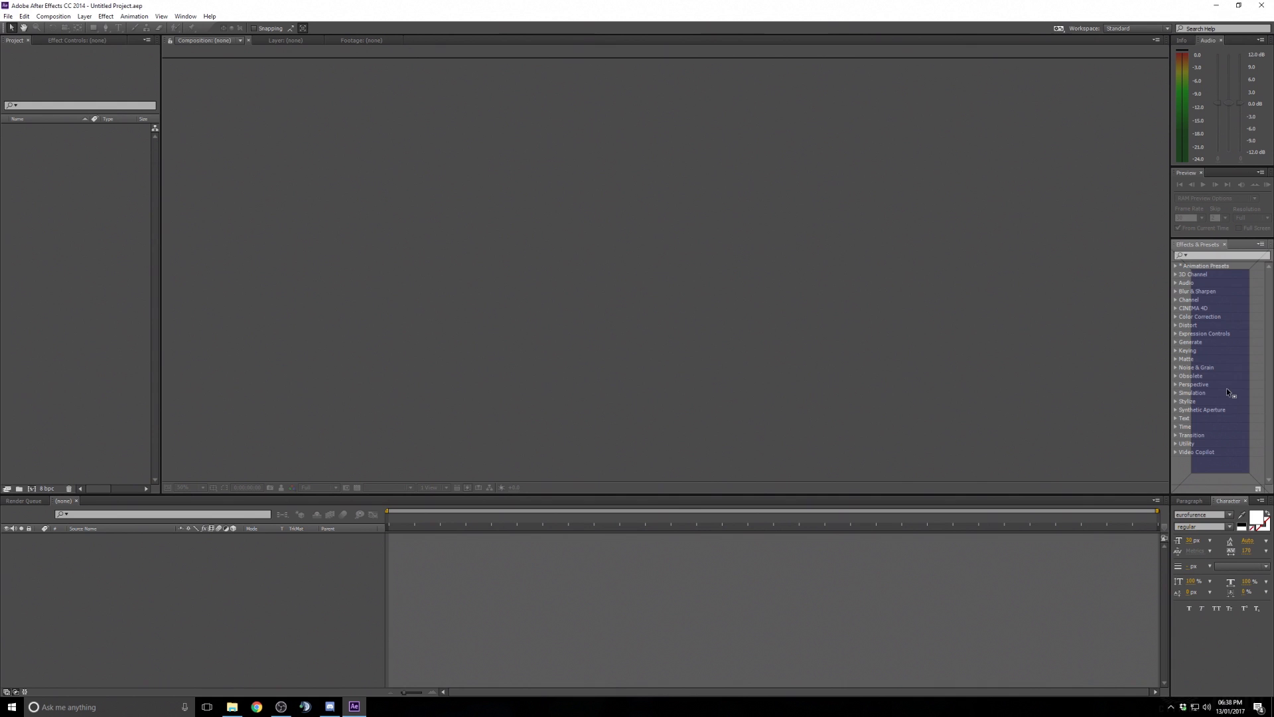
{"action": "left_click_drag", "start_coordinate": [1218, 284], "coordinate": [1234, 249]}
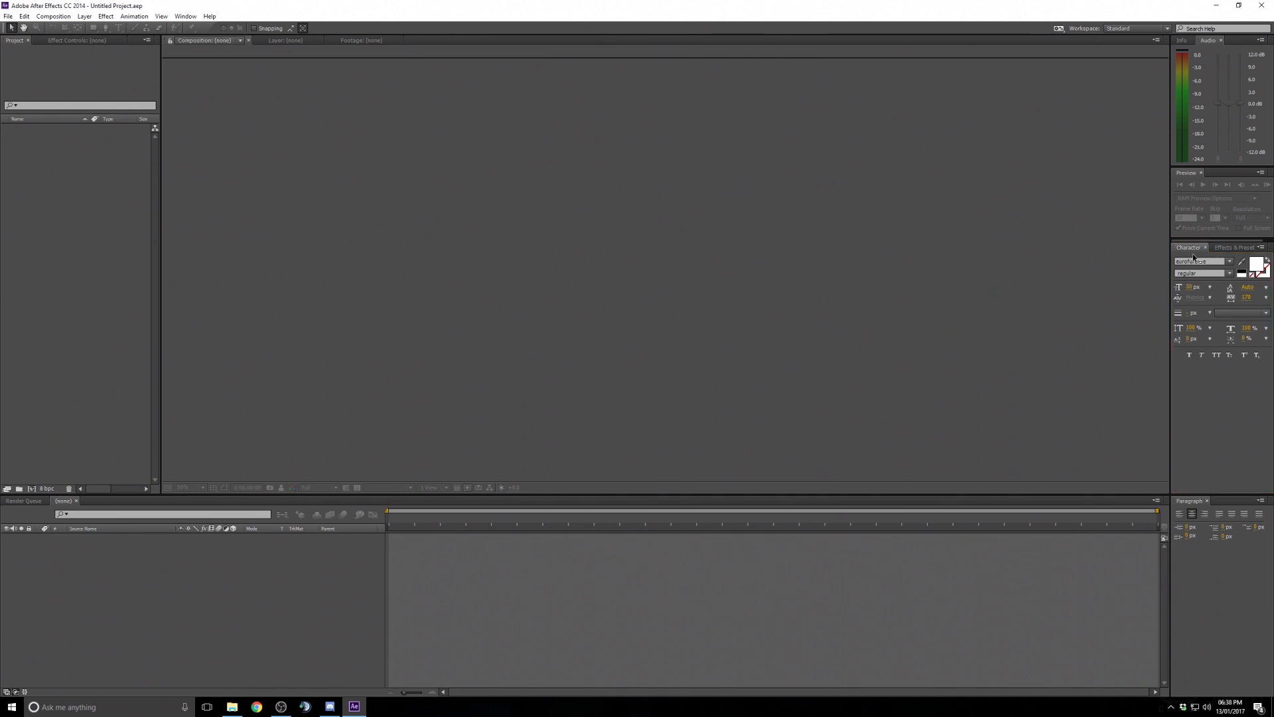
{"action": "left_click_drag", "start_coordinate": [1240, 498], "coordinate": [1235, 503]}
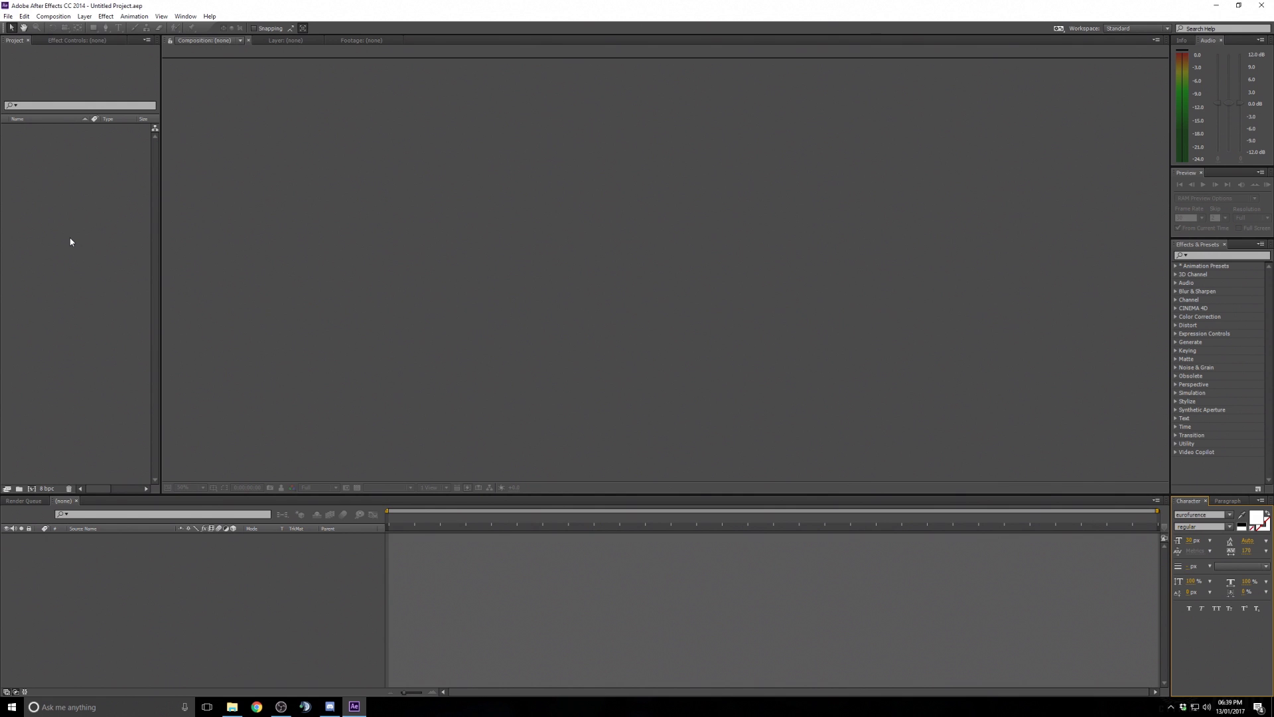
{"action": "right_click", "coordinate": [104, 243]}
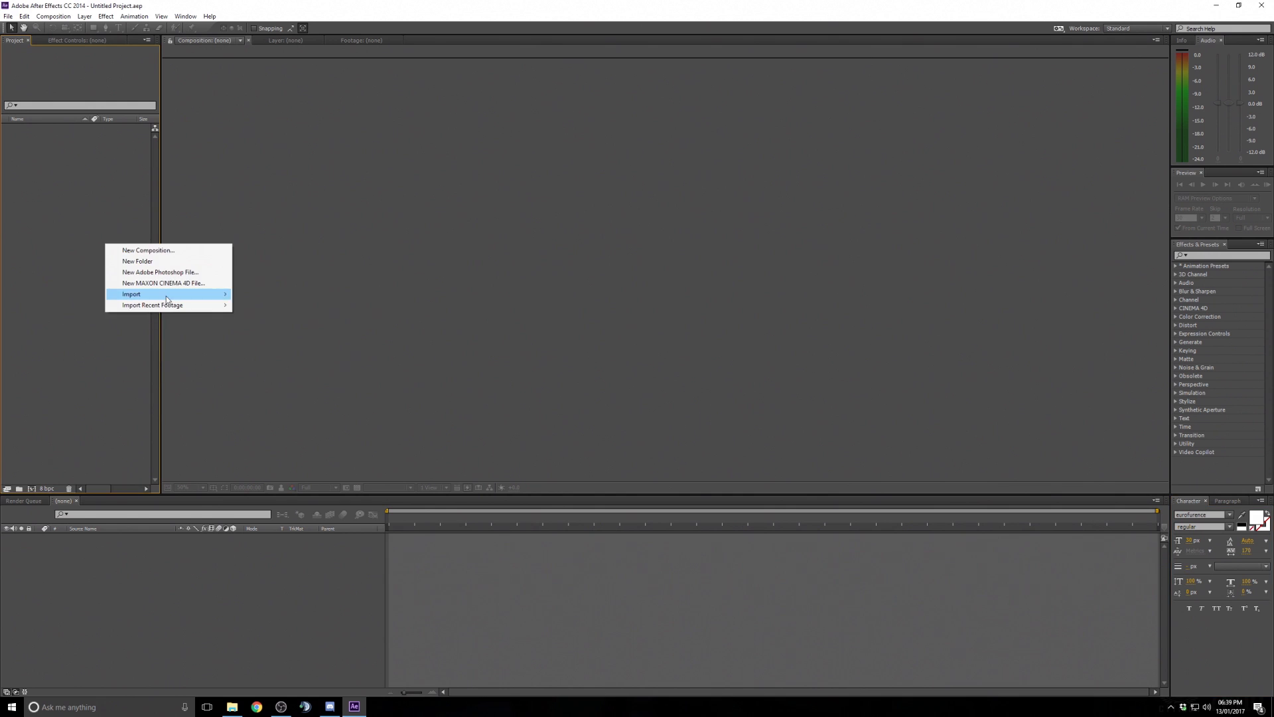
{"action": "mouse_move", "coordinate": [219, 295]}
{"action": "left_click", "coordinate": [280, 296]}
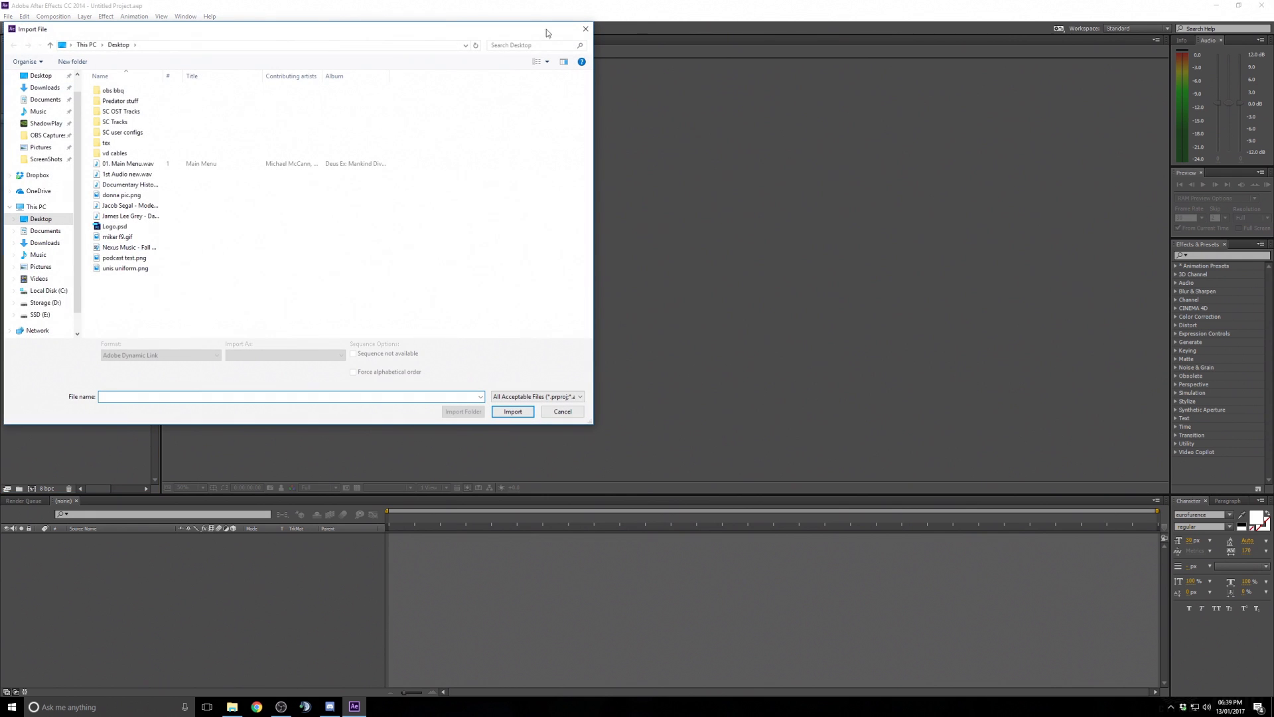
{"action": "left_click", "coordinate": [585, 30]}
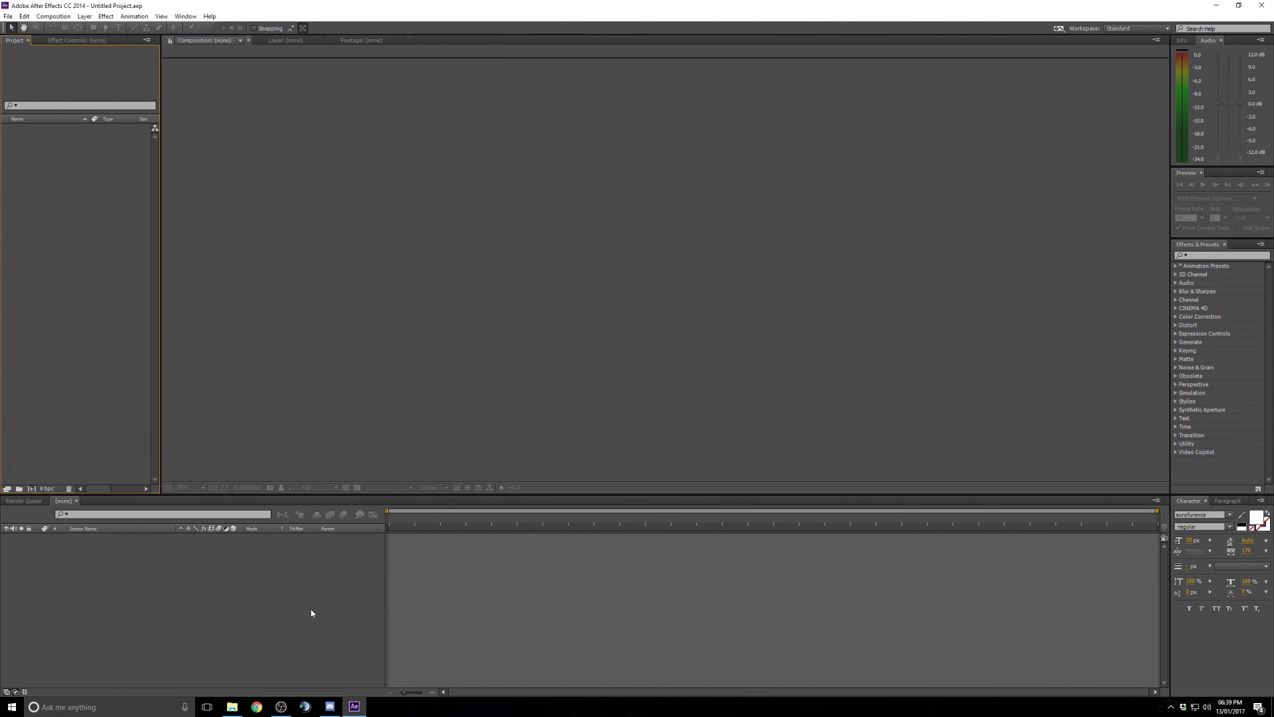
{"action": "left_click_drag", "start_coordinate": [1167, 8], "coordinate": [1021, 77]}
{"action": "left_click_drag", "start_coordinate": [1250, 466], "coordinate": [1273, 466]}
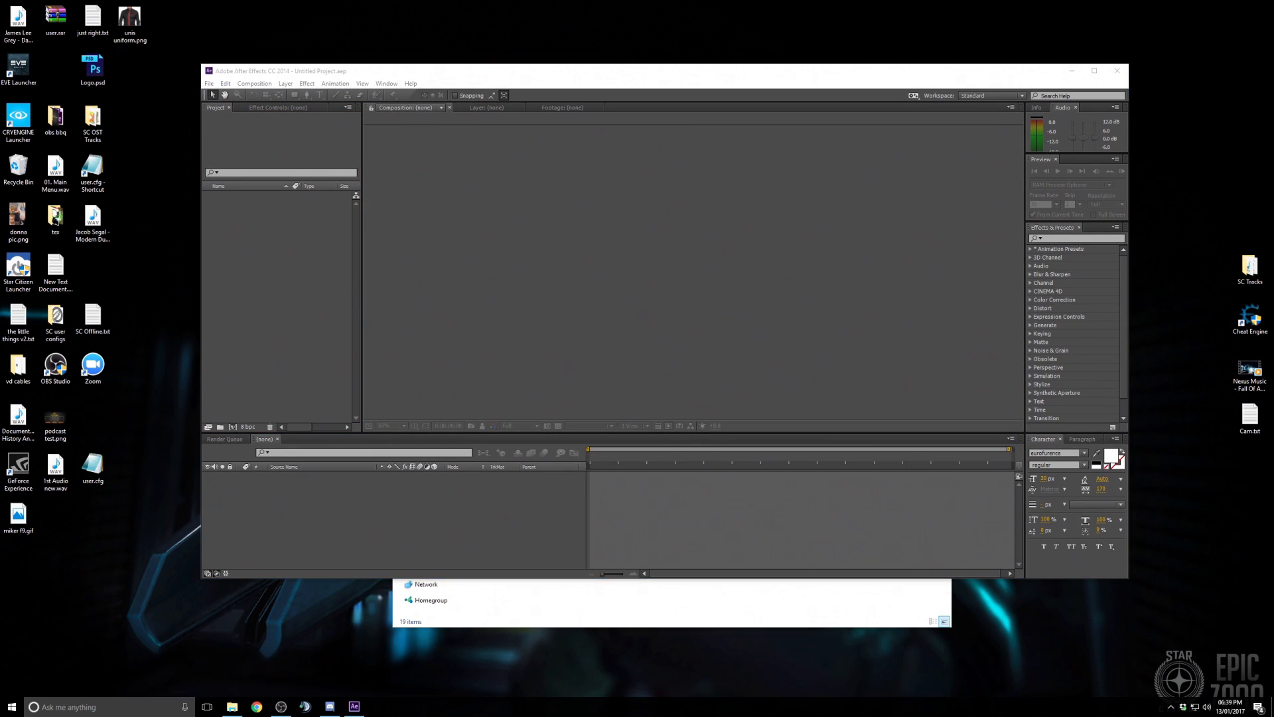
{"action": "left_click", "coordinate": [939, 80]}
{"action": "double_click", "coordinate": [939, 80]}
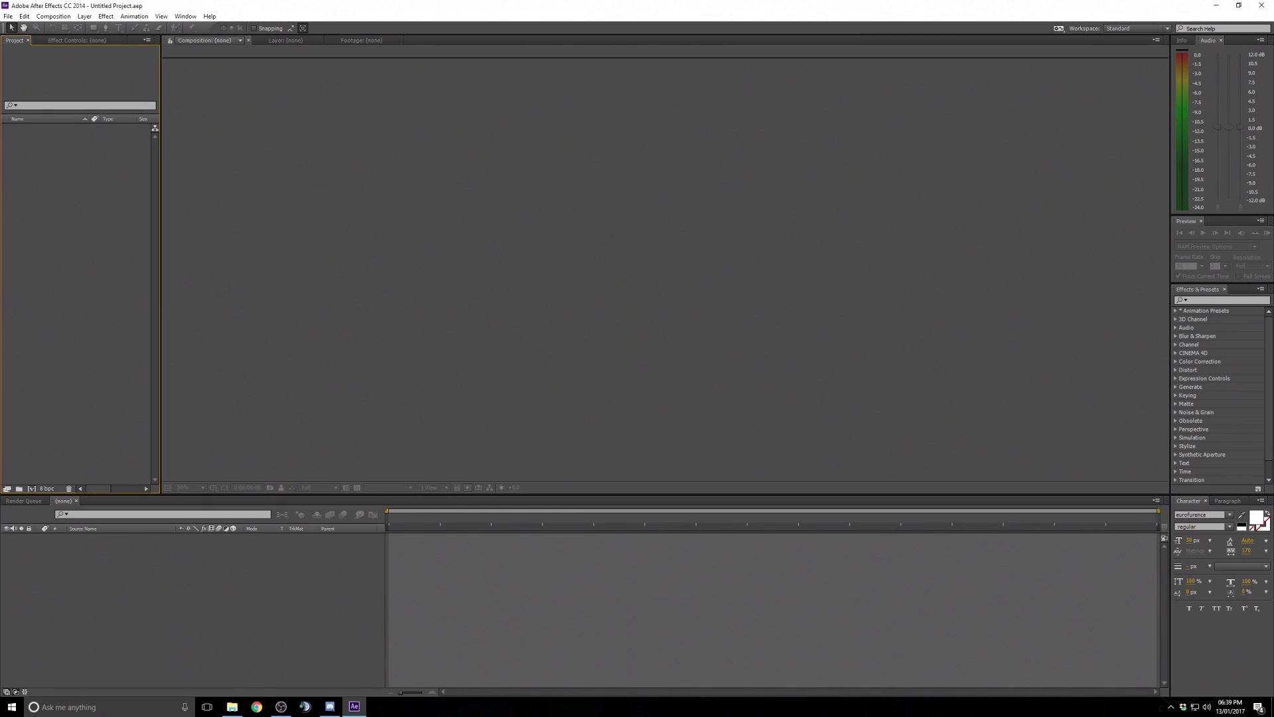
- Import pred template.mov from the Predator stuff folder into the project
{"action": "key", "text": "alt+Tab"}
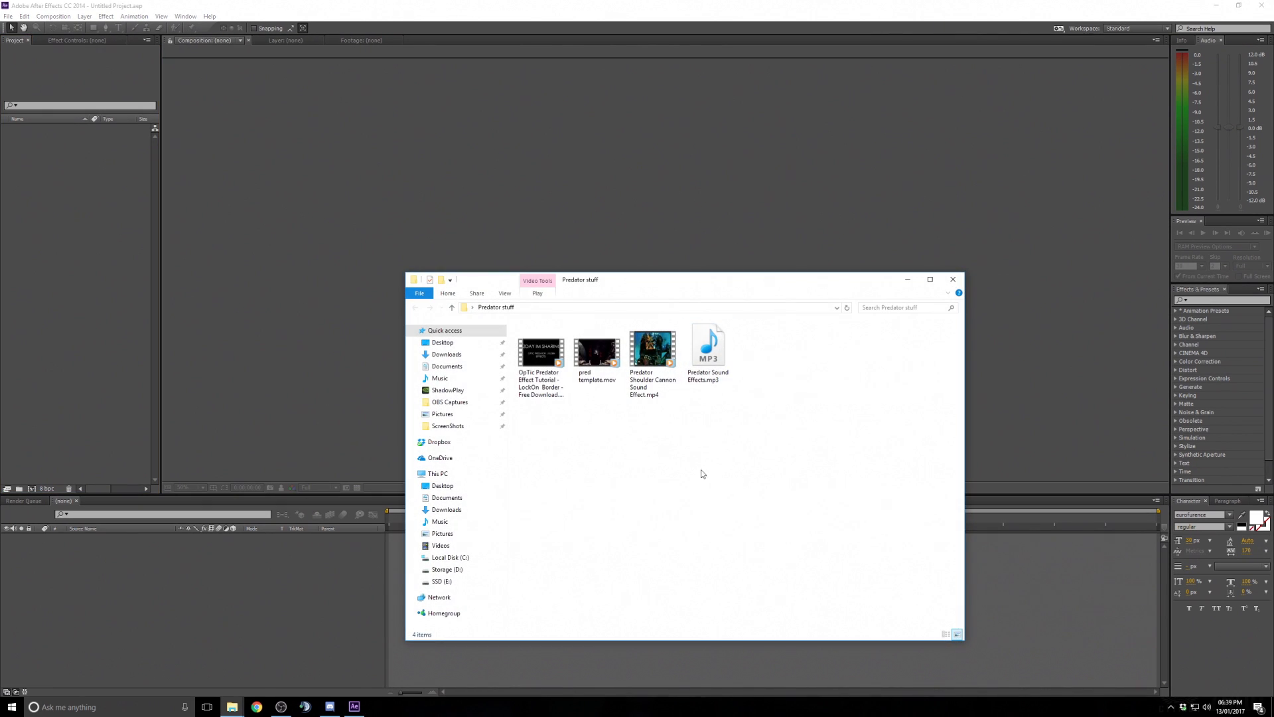
{"action": "left_click_drag", "start_coordinate": [597, 352], "coordinate": [57, 258]}
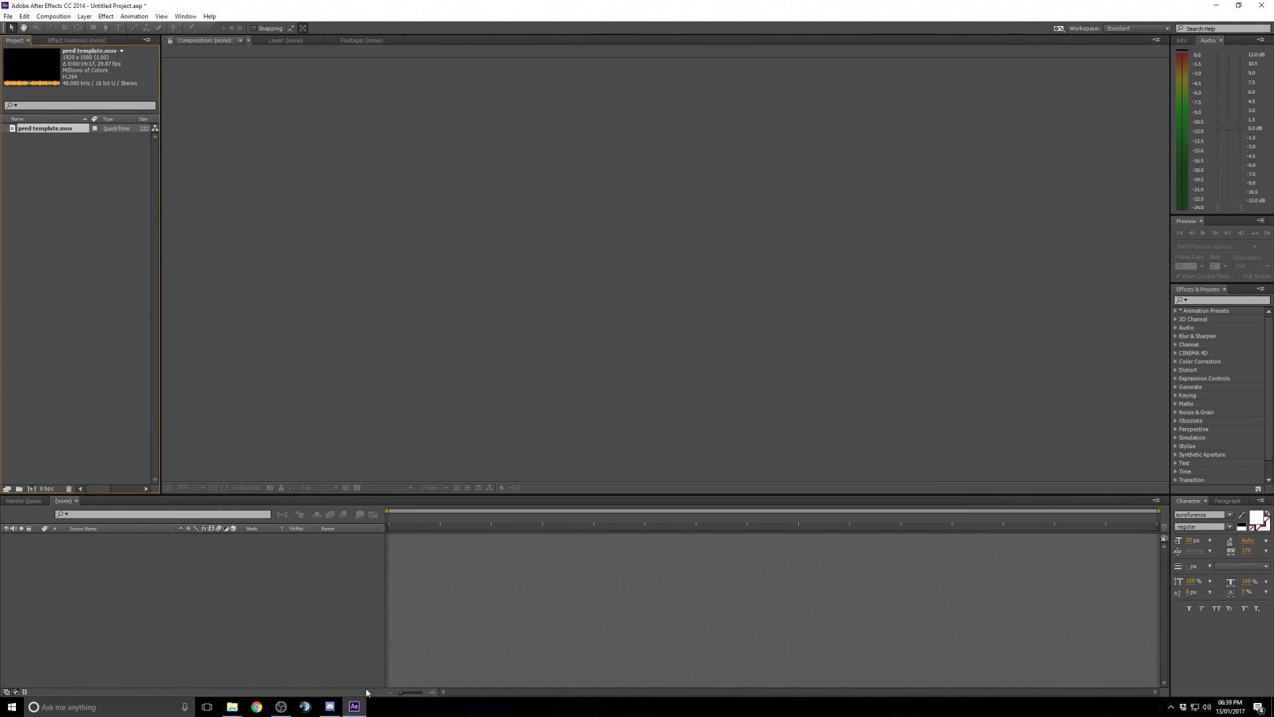
{"action": "left_click", "coordinate": [240, 711]}
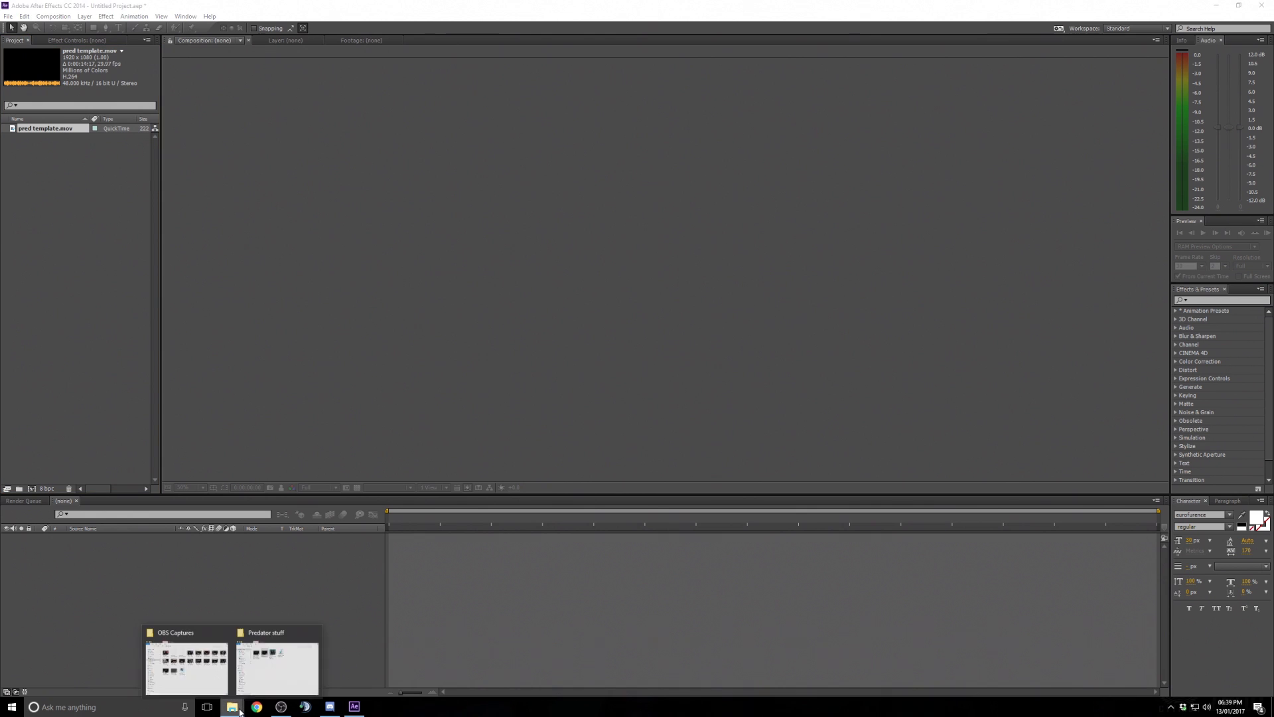
- Import the OpTic Predator Effect Tutorial video and both Predator sound effect files from the Predator stuff folder into the project
{"action": "left_click", "coordinate": [269, 672]}
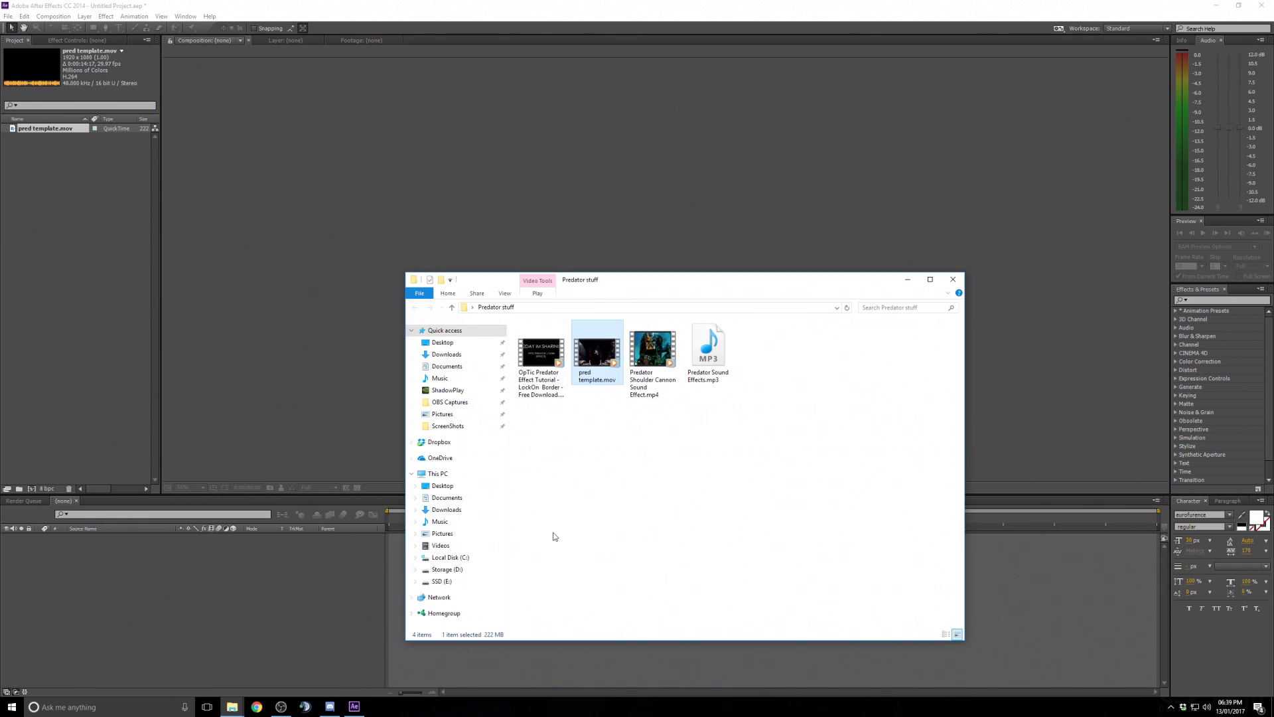
{"action": "left_click", "coordinate": [660, 364], "text": "ctrl"}
{"action": "left_click", "coordinate": [543, 397], "text": "ctrl"}
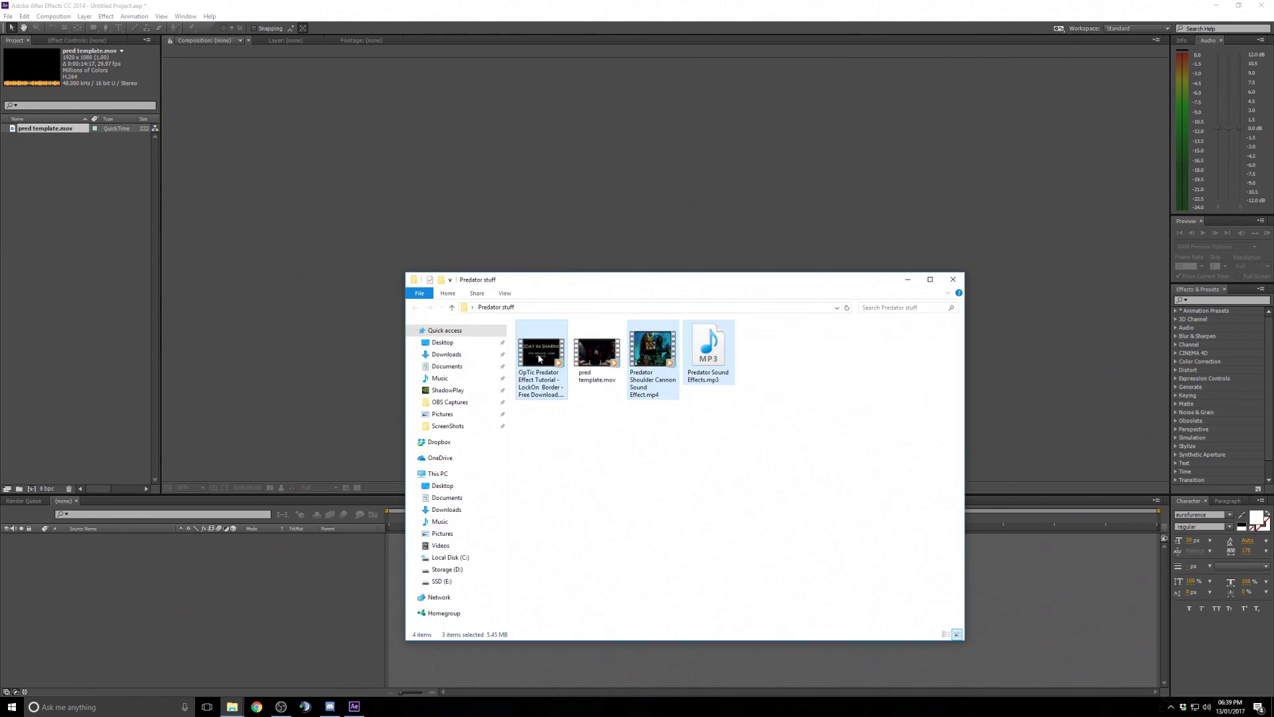
{"action": "left_click_drag", "start_coordinate": [540, 359], "coordinate": [58, 265]}
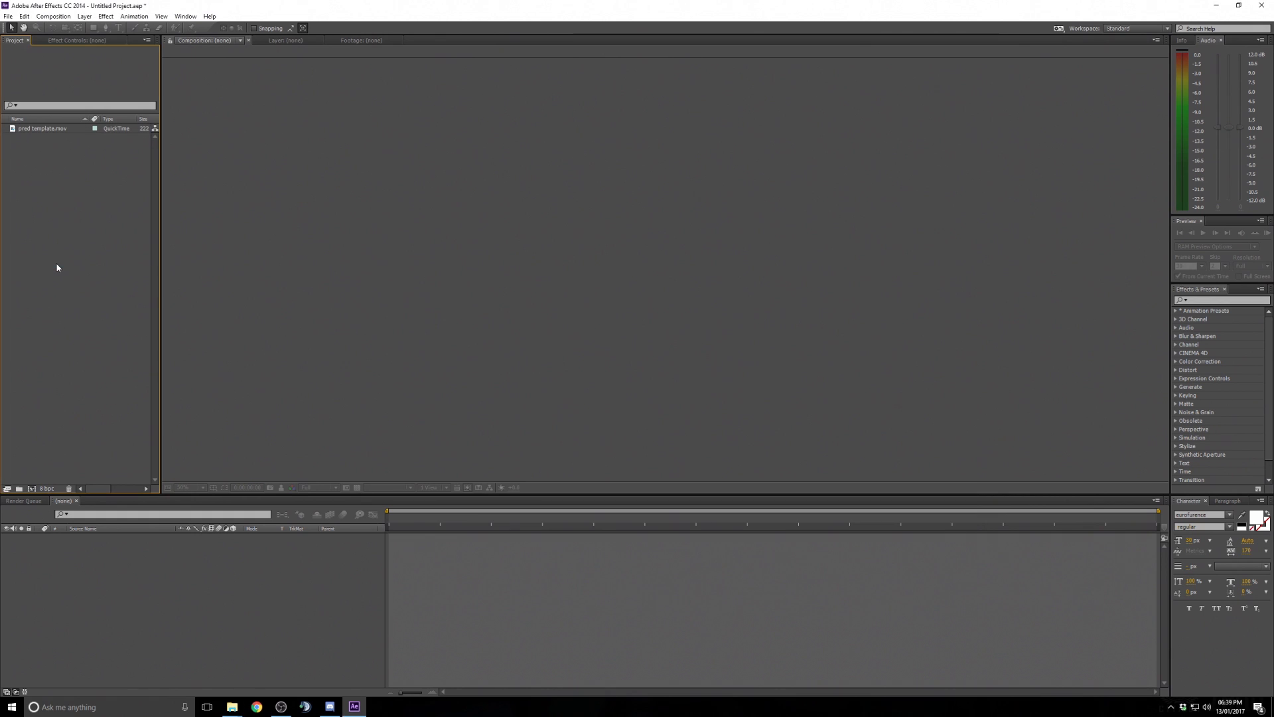
{"action": "left_click", "coordinate": [95, 269]}
{"action": "left_click", "coordinate": [47, 138]}
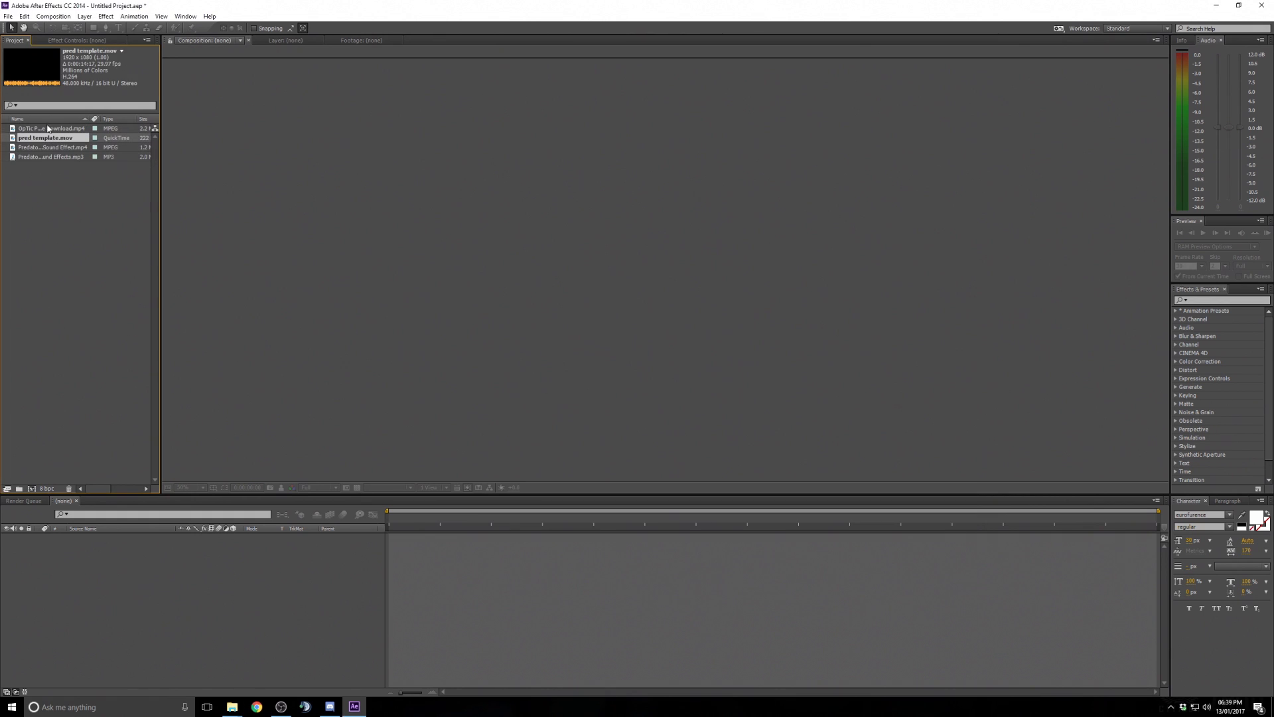
{"action": "left_click", "coordinate": [48, 129]}
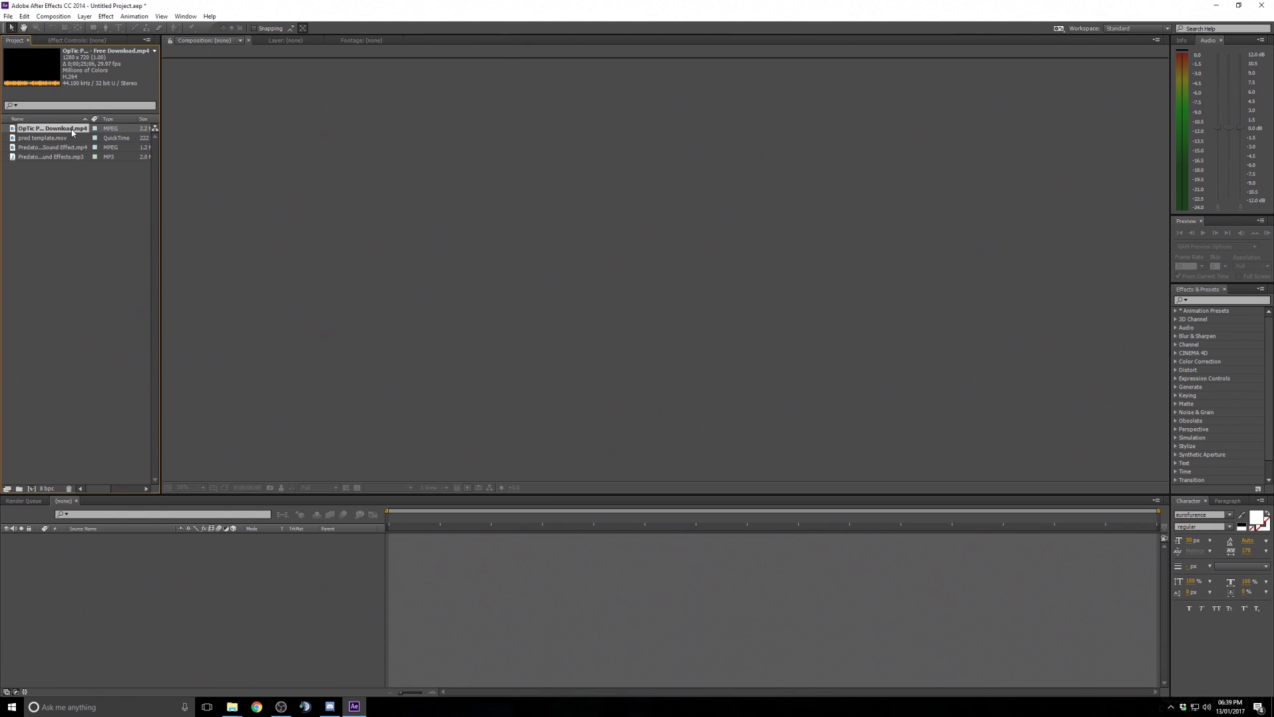
{"action": "left_click", "coordinate": [54, 147]}
{"action": "left_click", "coordinate": [53, 157]}
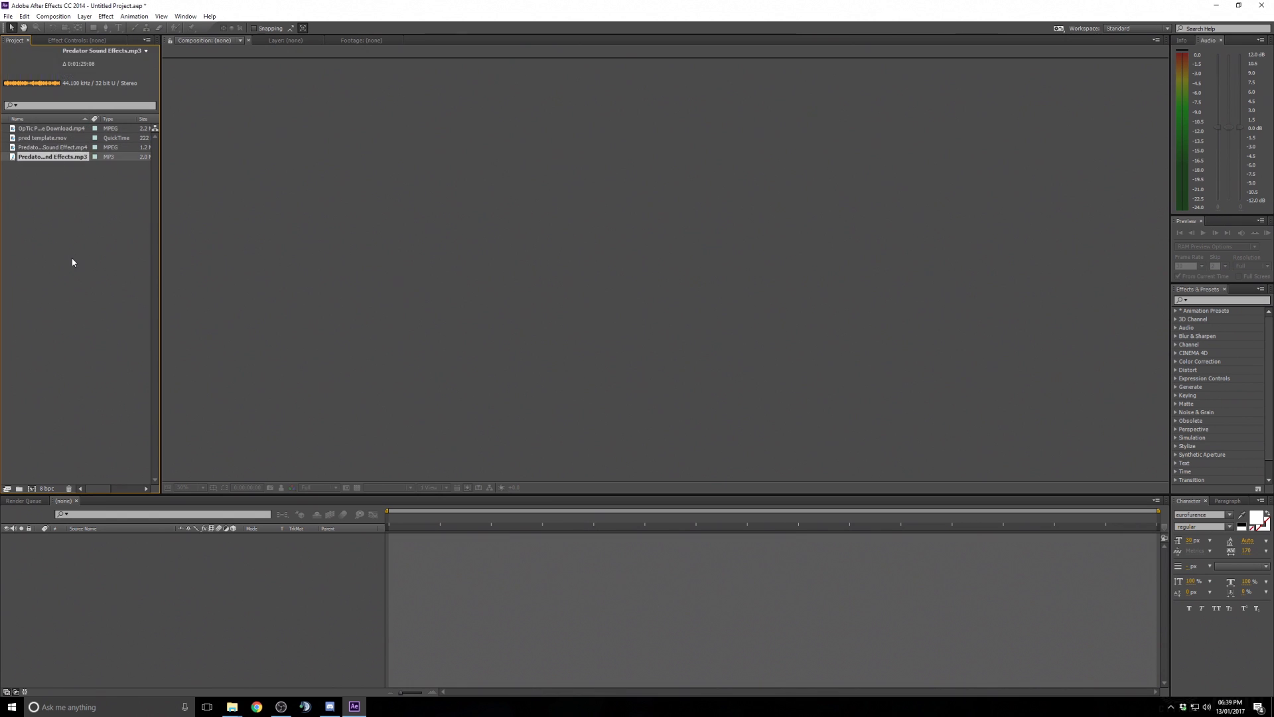
{"action": "left_click", "coordinate": [73, 276]}
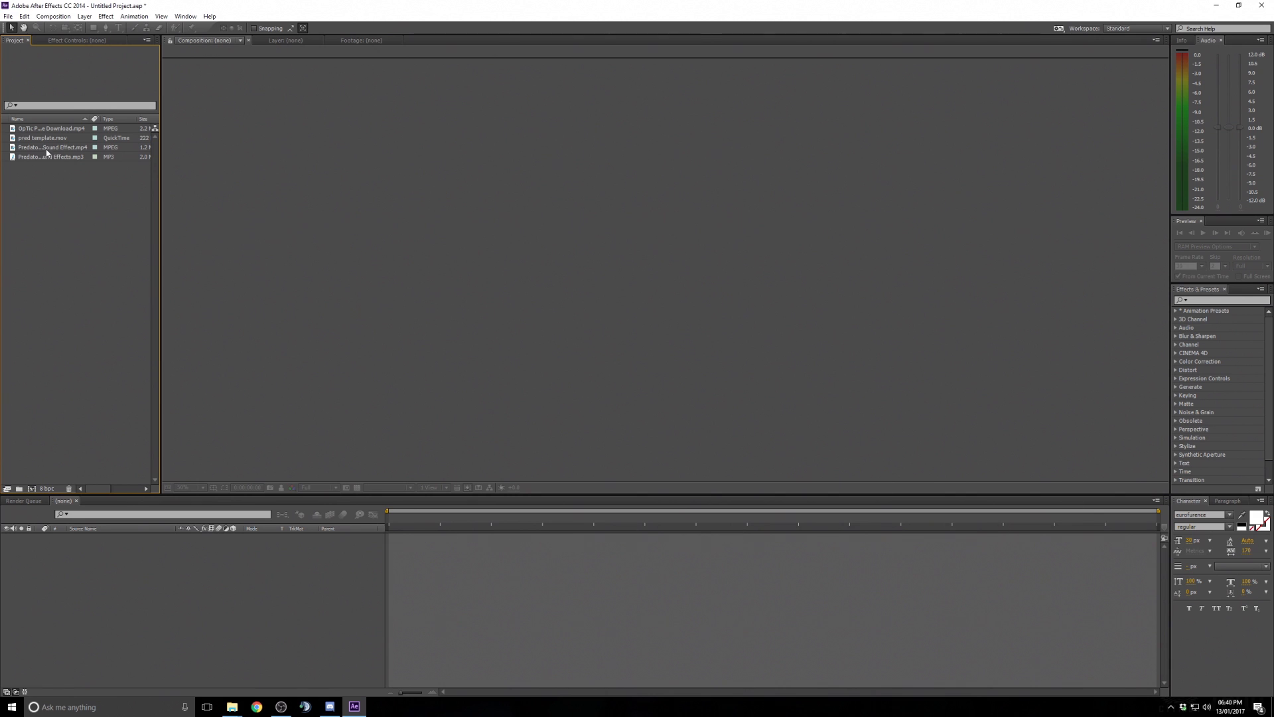
{"action": "left_click", "coordinate": [51, 18]}
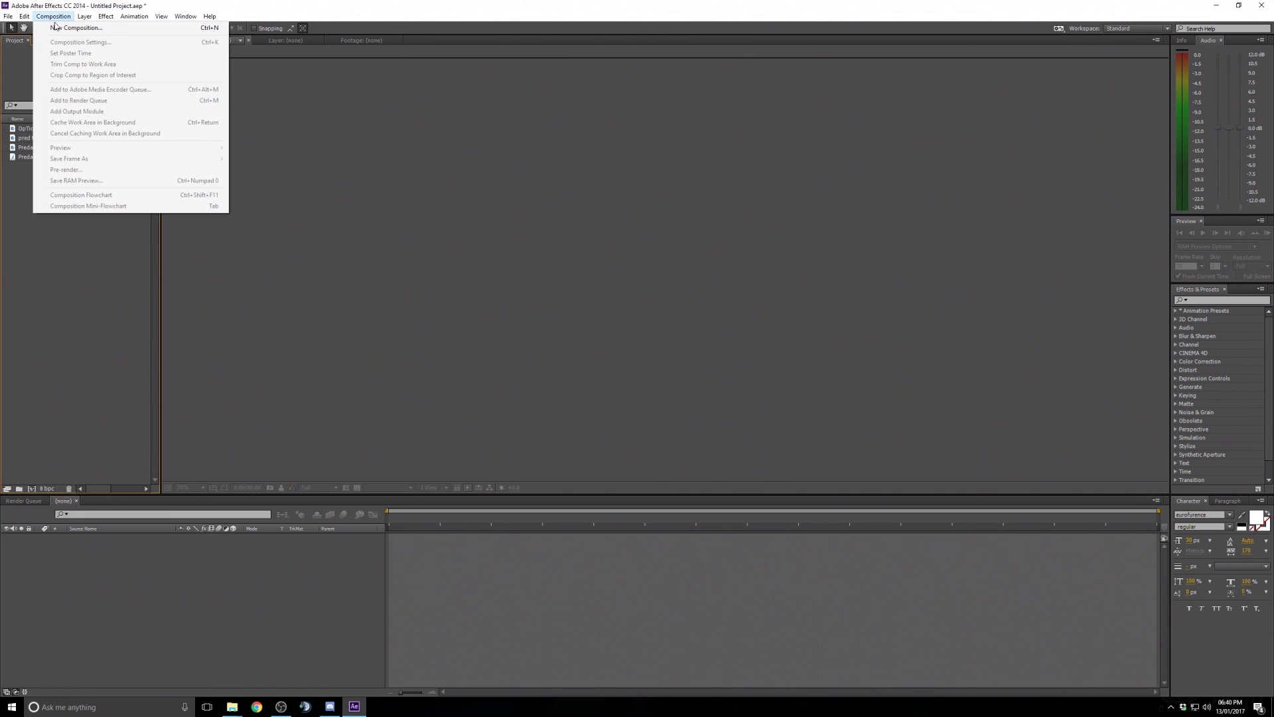
{"action": "left_click", "coordinate": [101, 30]}
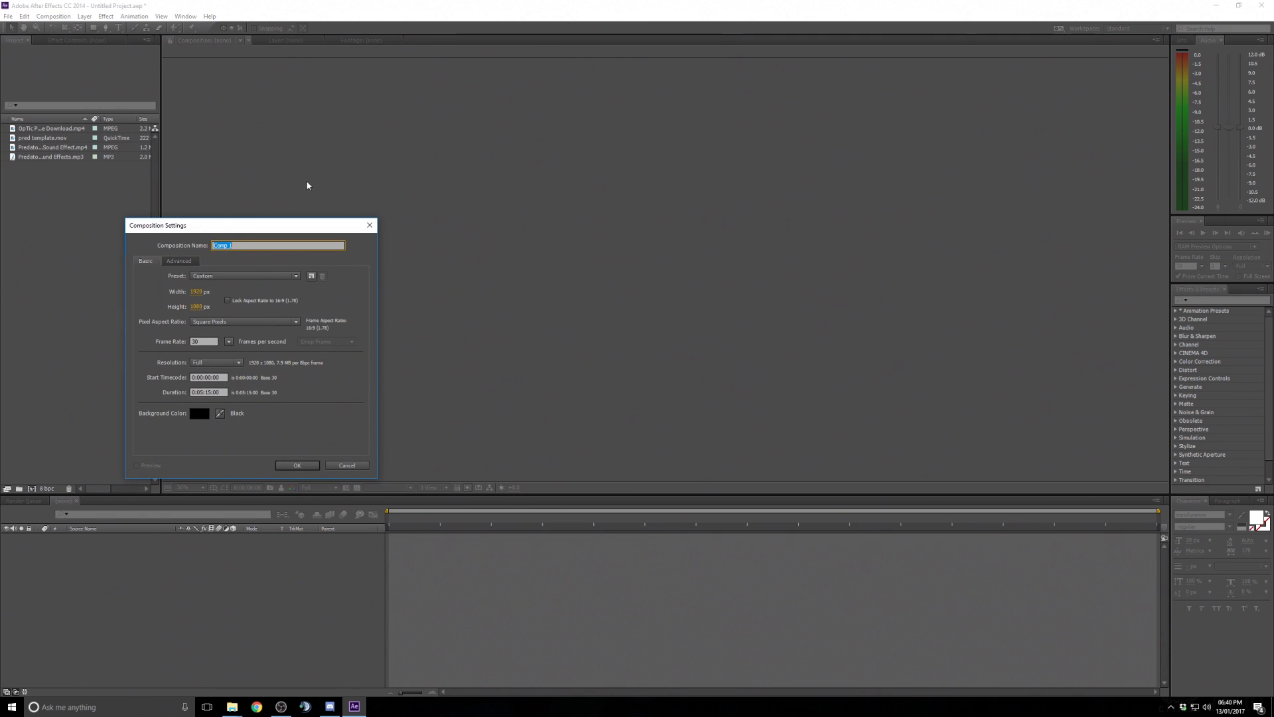
{"action": "left_click_drag", "start_coordinate": [251, 225], "coordinate": [576, 188]}
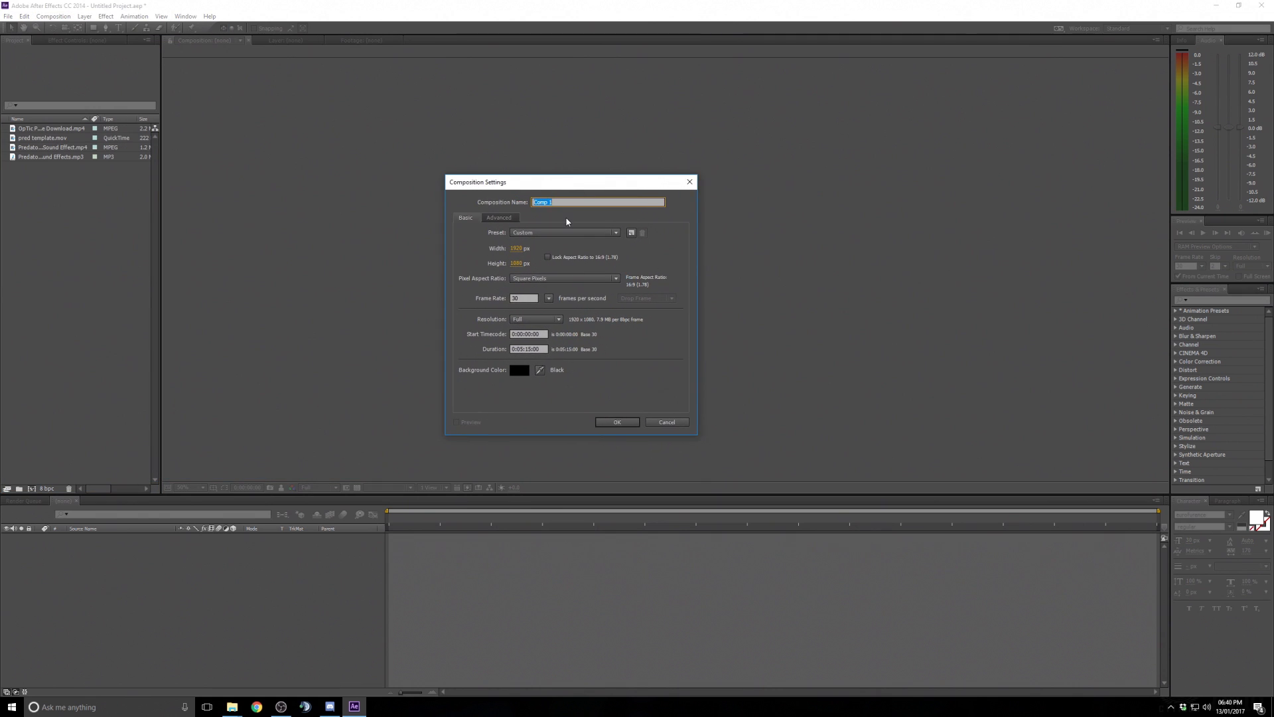
{"action": "left_click", "coordinate": [531, 349]}
{"action": "key", "text": "BackSpace"}
{"action": "key", "text": "BackSpace"}
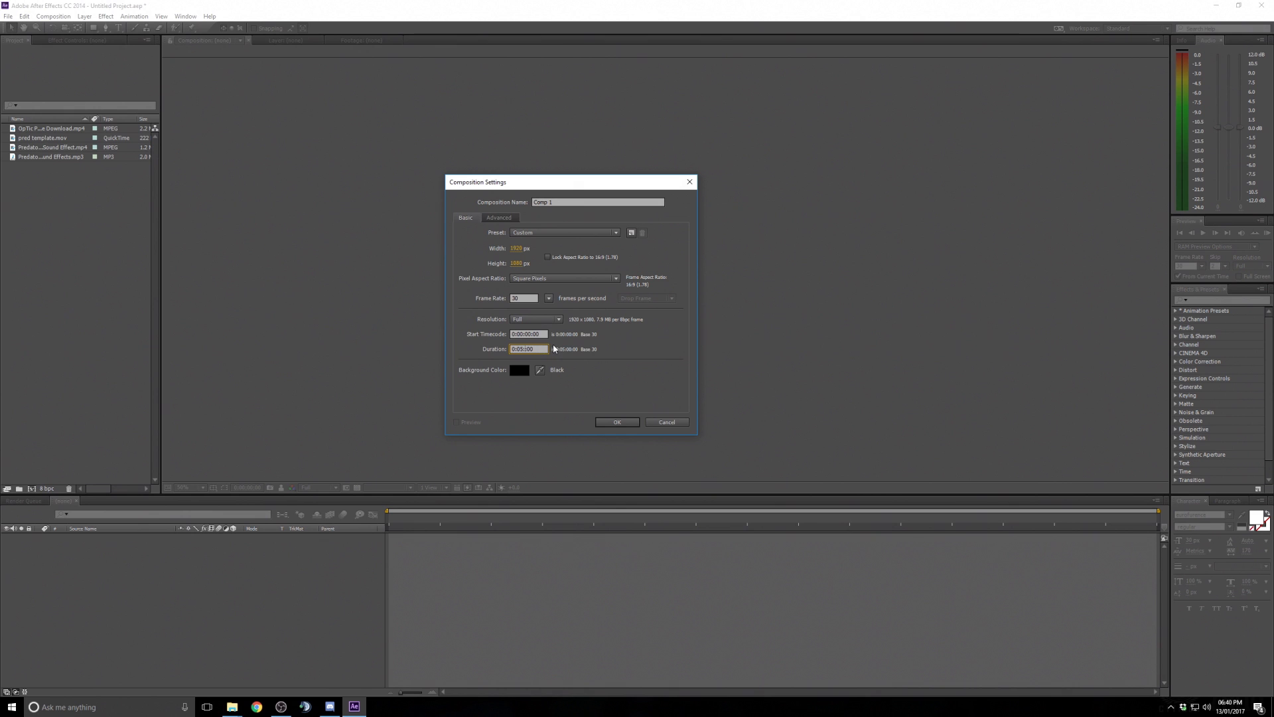
{"action": "type", "text": "00"}
{"action": "left_click", "coordinate": [576, 400]}
{"action": "left_click", "coordinate": [661, 423]}
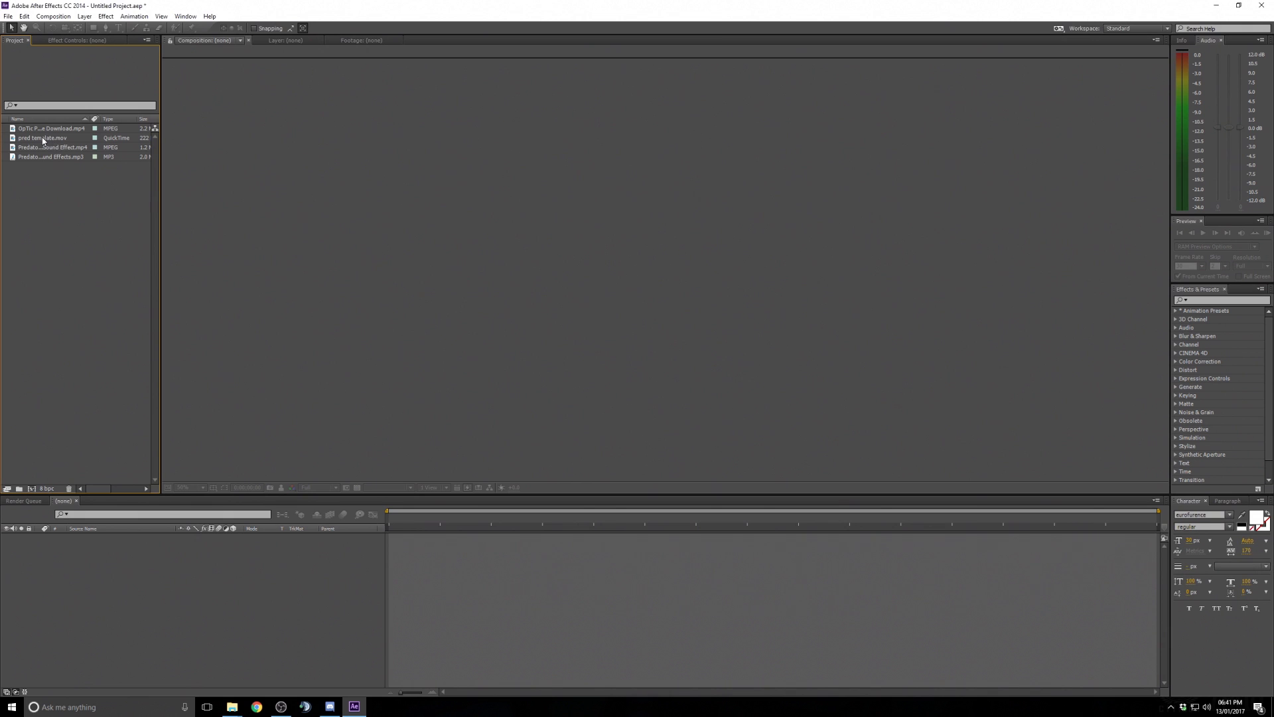
- Create a composition from pred template.mov and check its composition settings
{"action": "left_click_drag", "start_coordinate": [43, 140], "coordinate": [33, 491]}
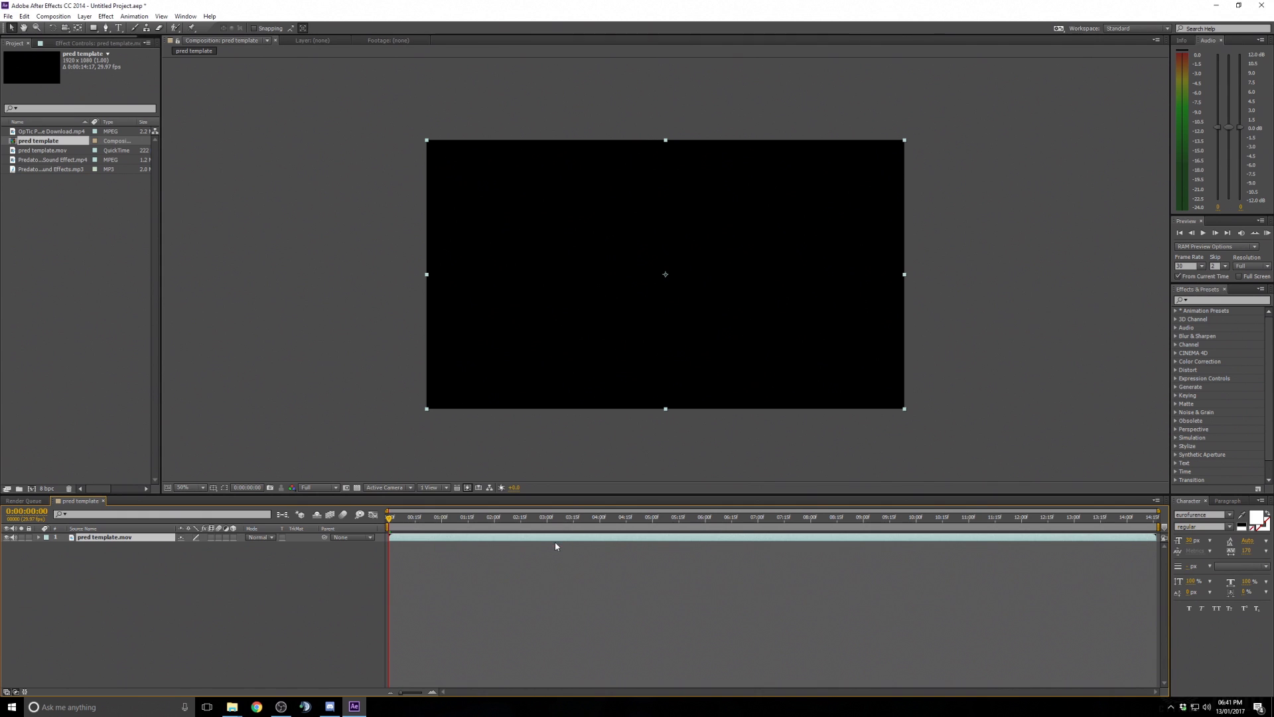
{"action": "left_click", "coordinate": [51, 17]}
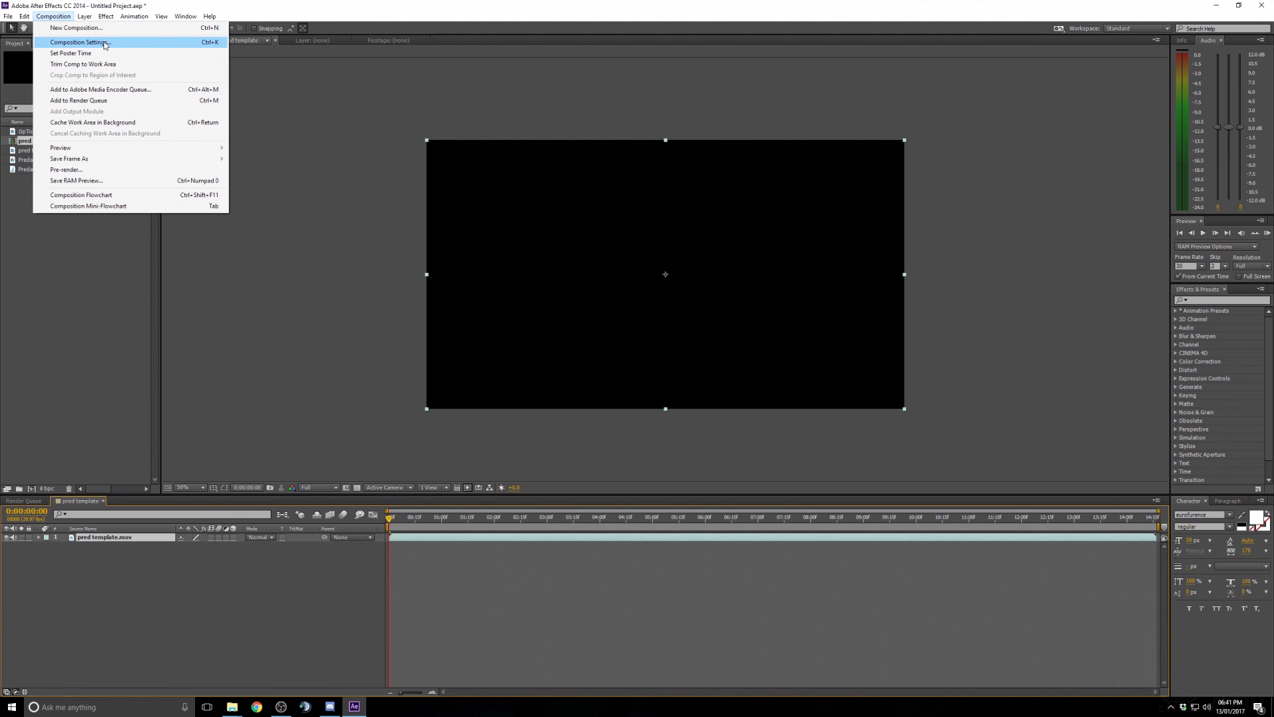
{"action": "left_click", "coordinate": [80, 43]}
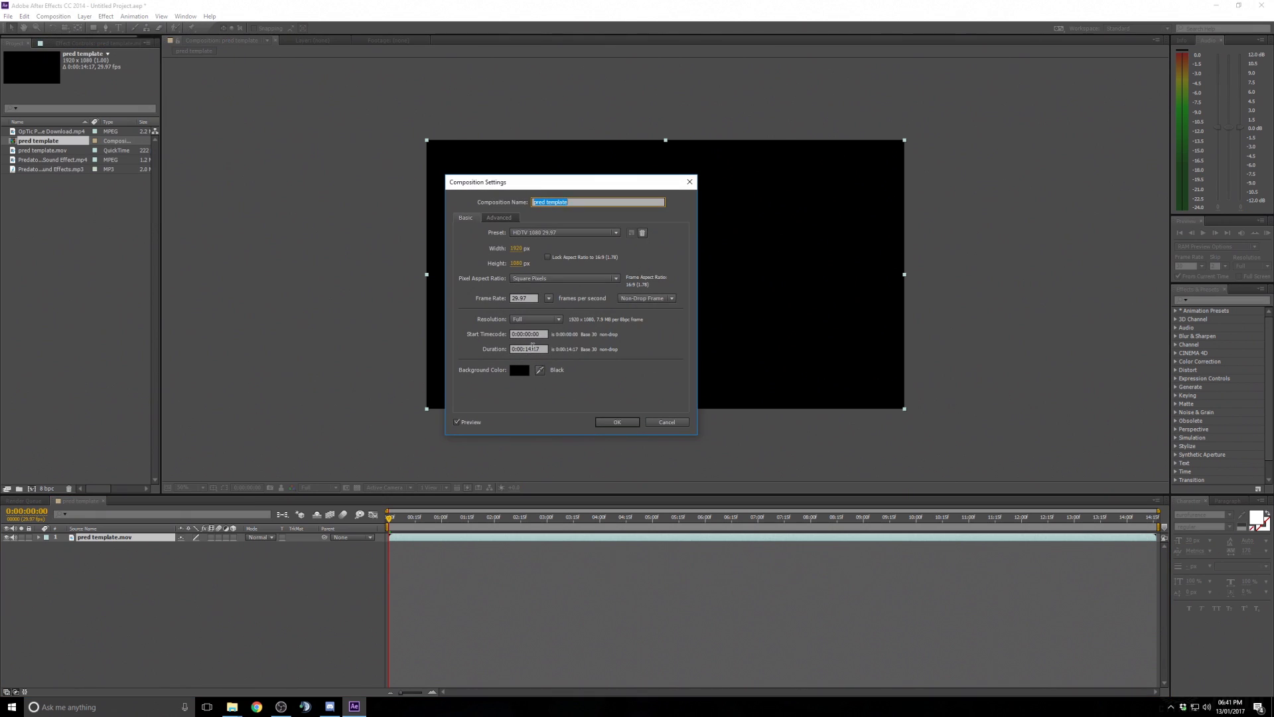
{"action": "left_click", "coordinate": [532, 347]}
{"action": "left_click", "coordinate": [630, 423]}
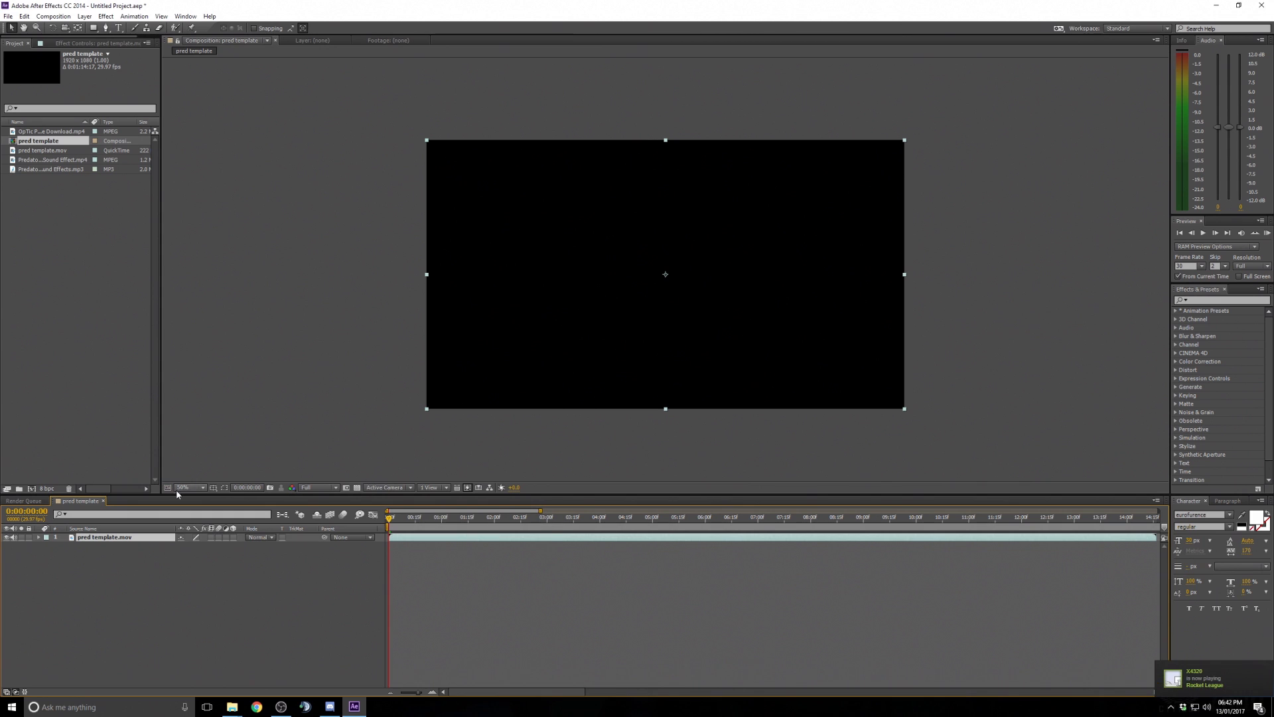
- Scrub through the pred template footage in the timeline to find the moment the target is locked
{"action": "left_click", "coordinate": [546, 519]}
{"action": "left_click", "coordinate": [599, 519]}
{"action": "left_click", "coordinate": [859, 520]}
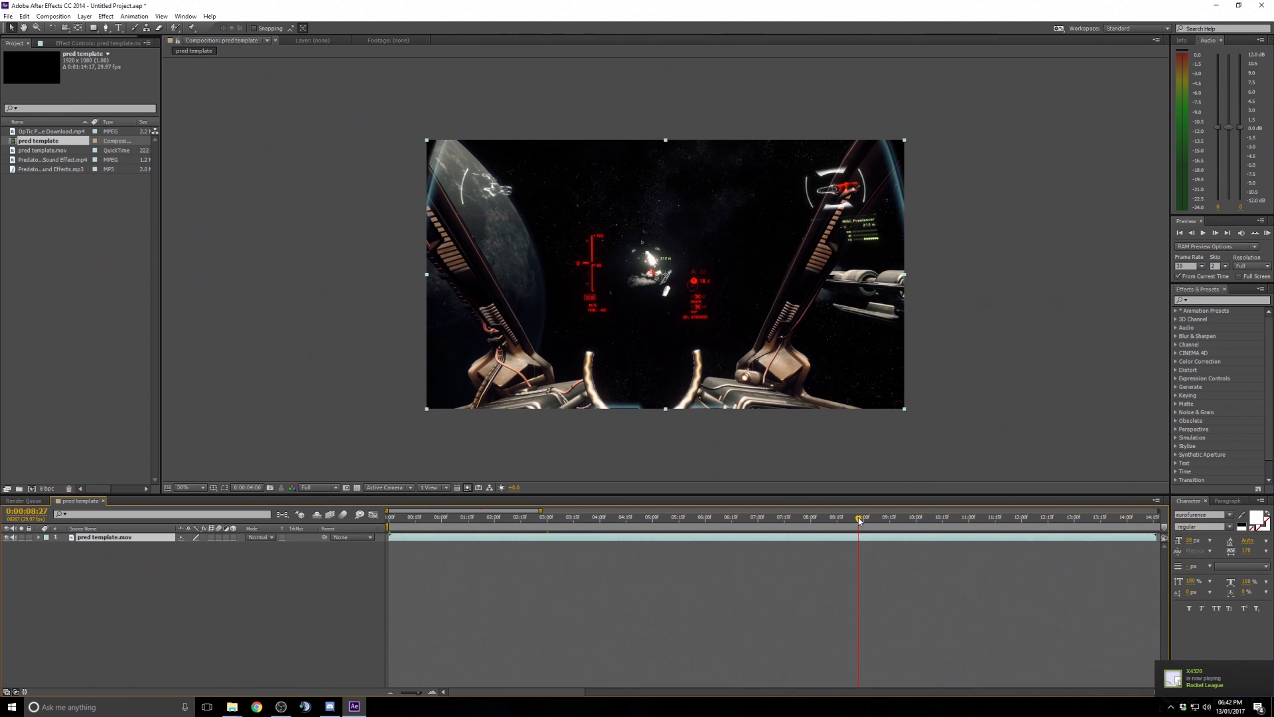
{"action": "left_click", "coordinate": [1004, 520]}
{"action": "left_click", "coordinate": [520, 519]}
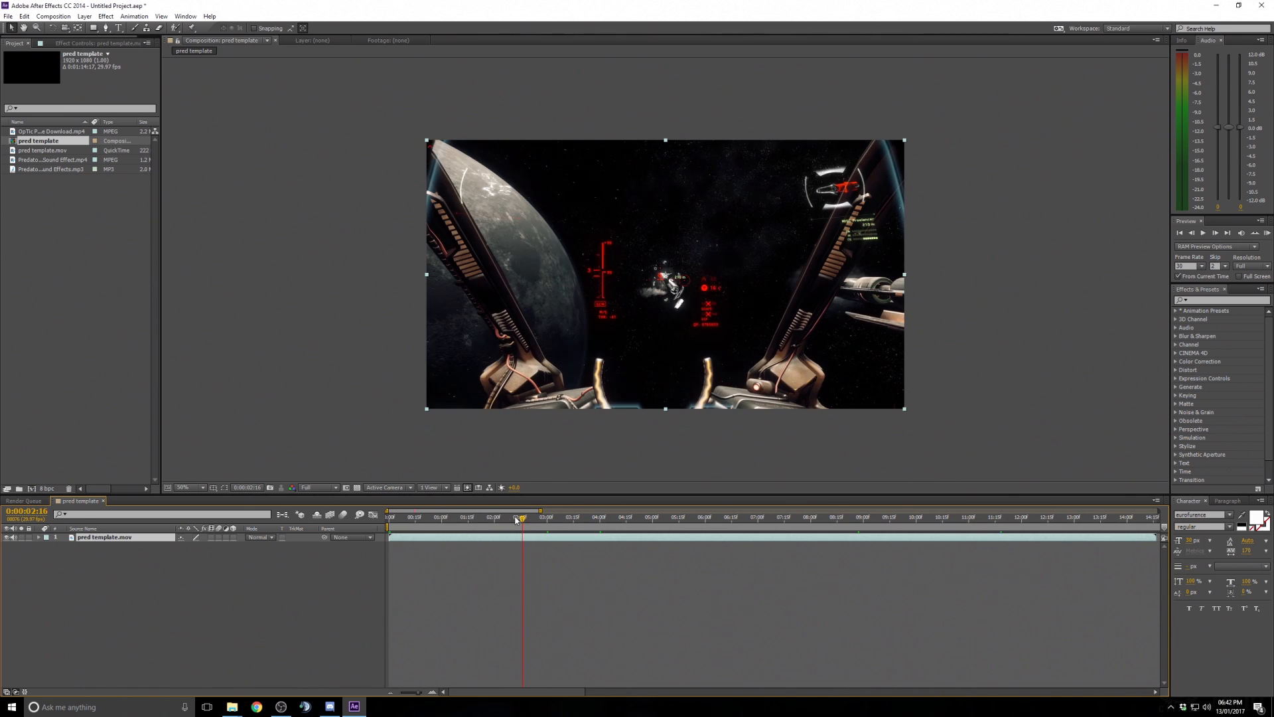
{"action": "left_click_drag", "start_coordinate": [516, 520], "coordinate": [485, 518]}
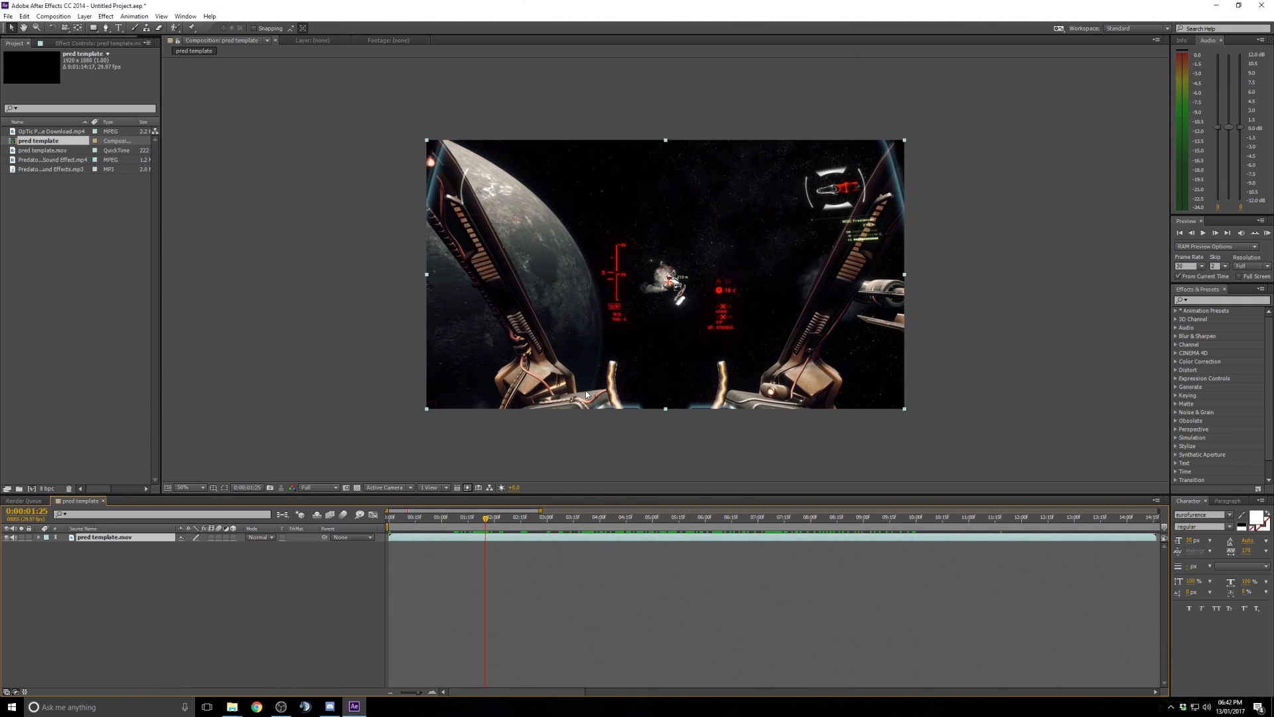
- Zoom and pan the viewer to examine the HUD around the target ship, then fit the view up to 100%
{"action": "scroll", "coordinate": [588, 324], "scroll_direction": "up", "scroll_amount": 3}
{"action": "scroll", "coordinate": [636, 313], "scroll_direction": "down", "scroll_amount": 3}
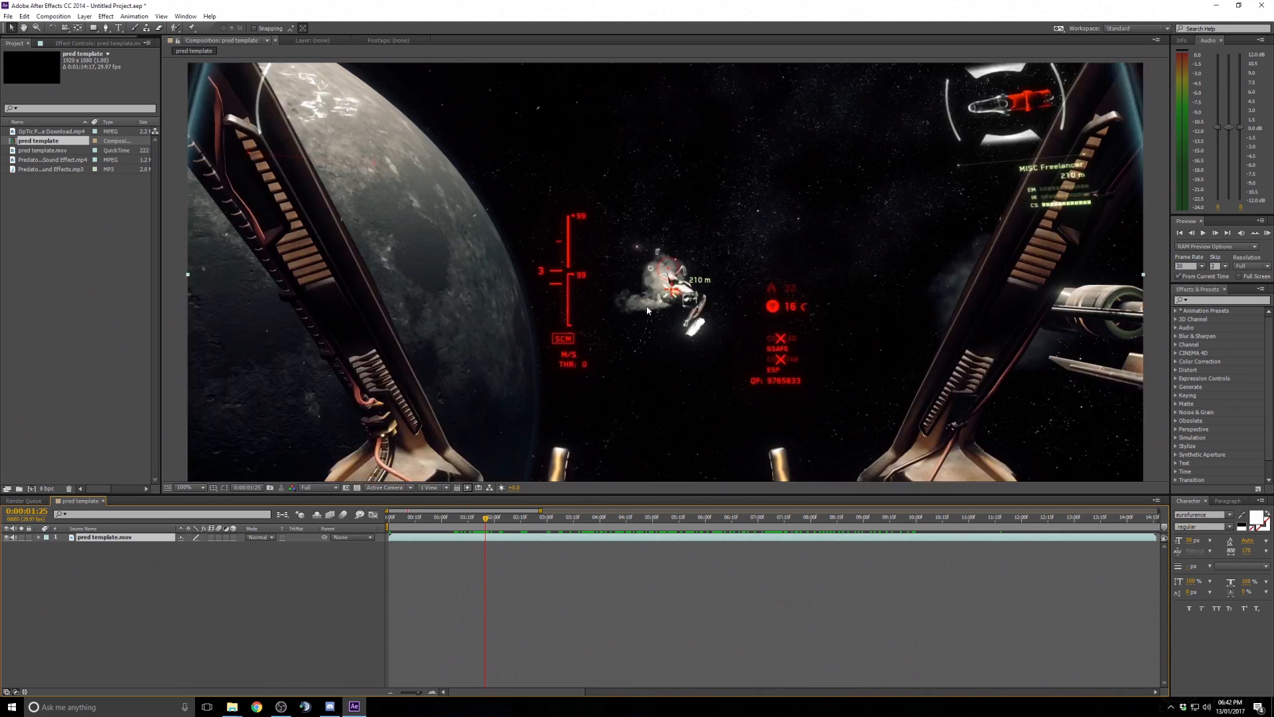
{"action": "scroll", "coordinate": [649, 310], "scroll_direction": "up", "scroll_amount": 3}
{"action": "scroll", "coordinate": [650, 306], "scroll_direction": "down", "scroll_amount": 3}
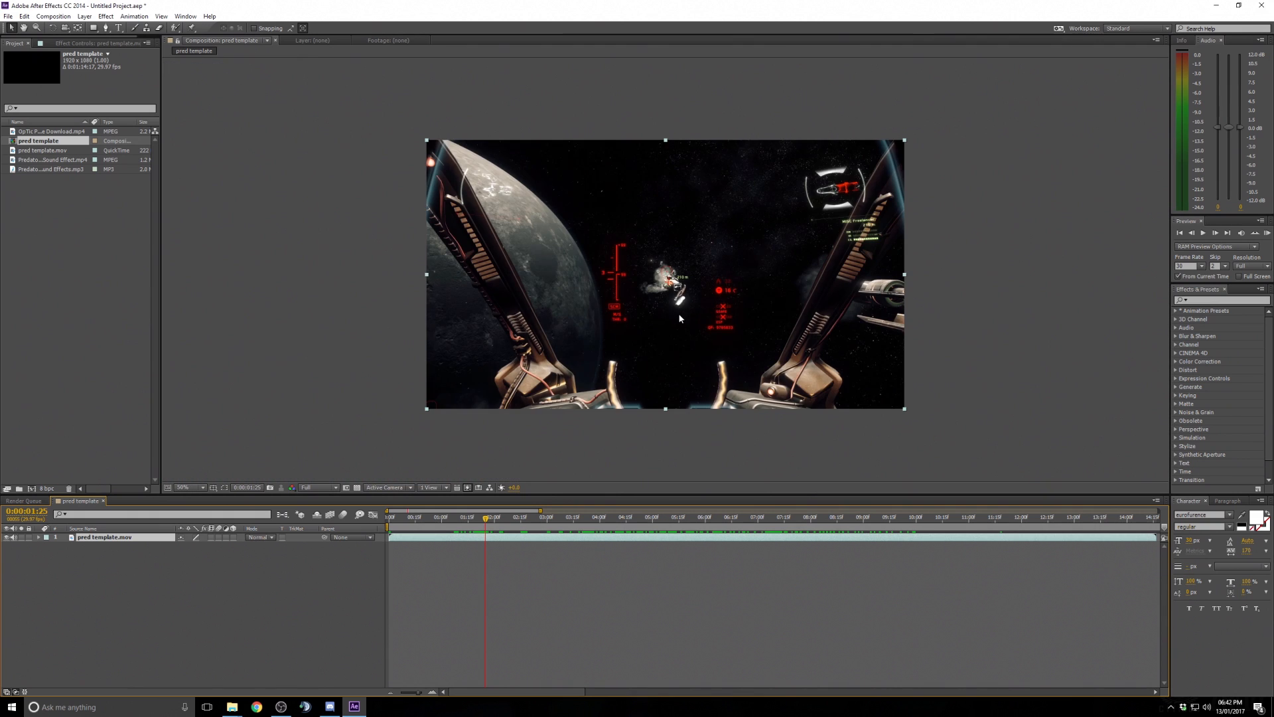
{"action": "scroll", "coordinate": [680, 319], "scroll_direction": "up", "scroll_amount": 4}
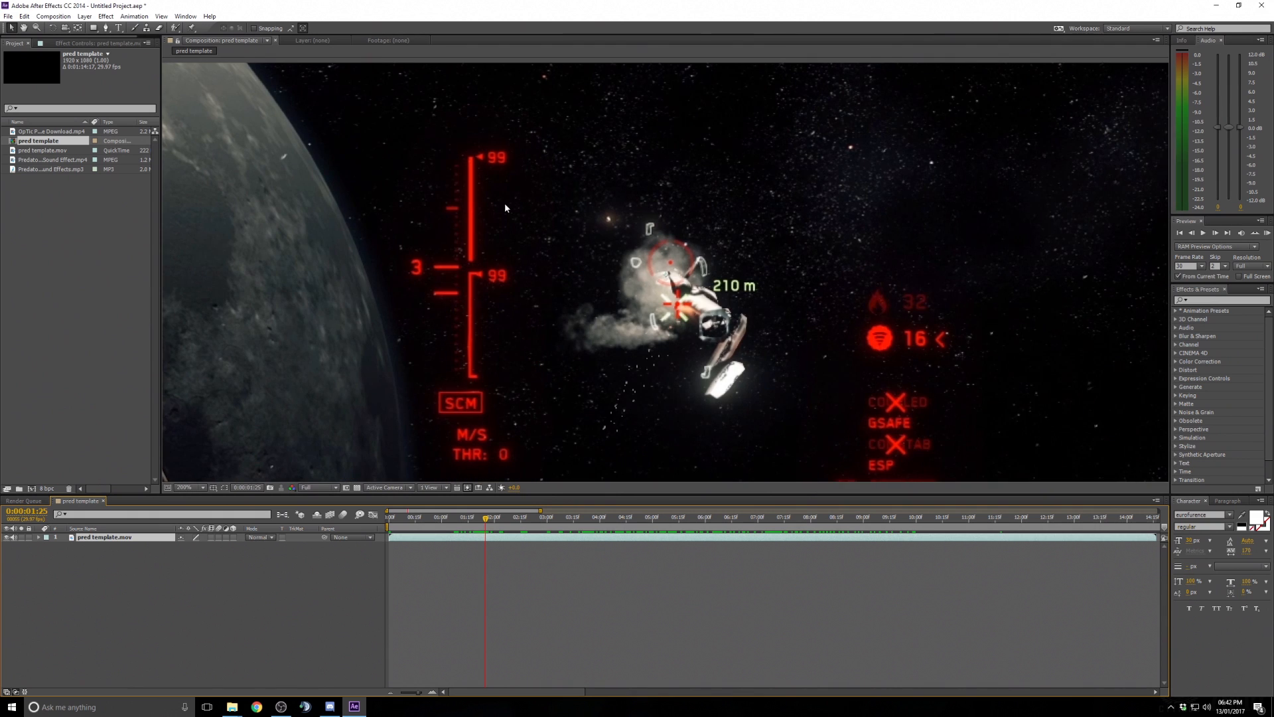
{"action": "left_click", "coordinate": [24, 28]}
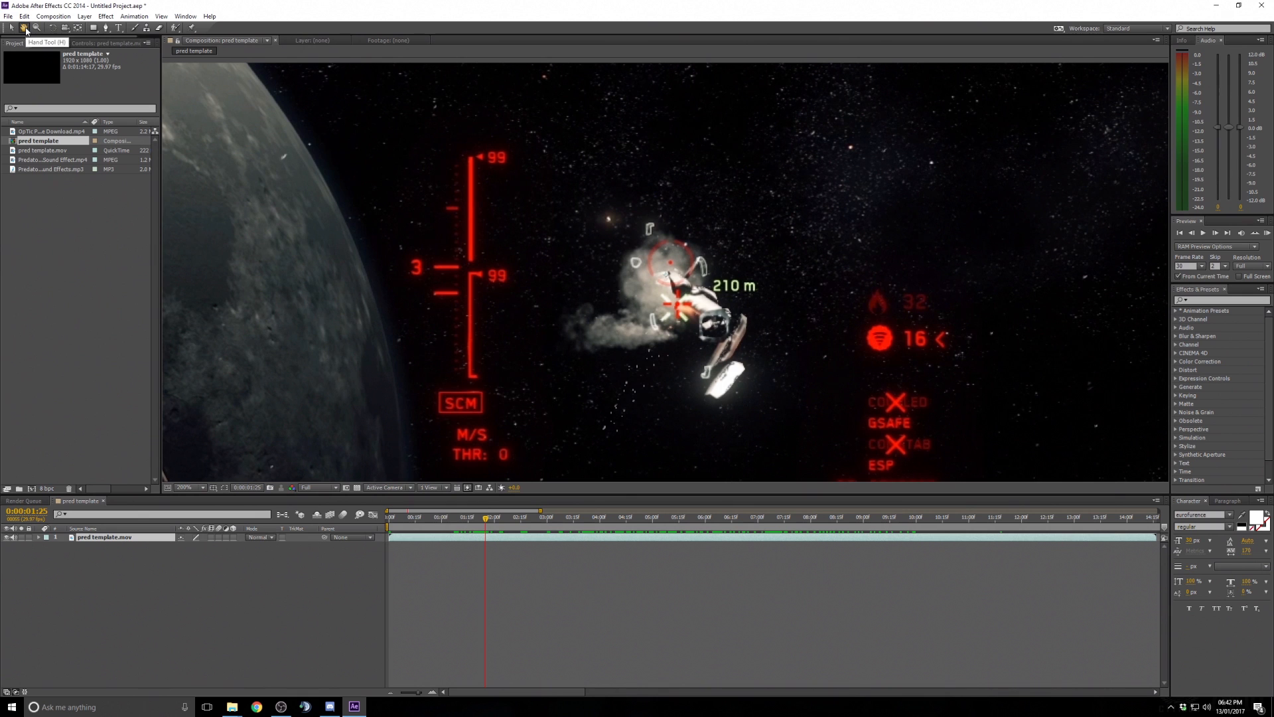
{"action": "left_click_drag", "start_coordinate": [583, 254], "coordinate": [702, 219]}
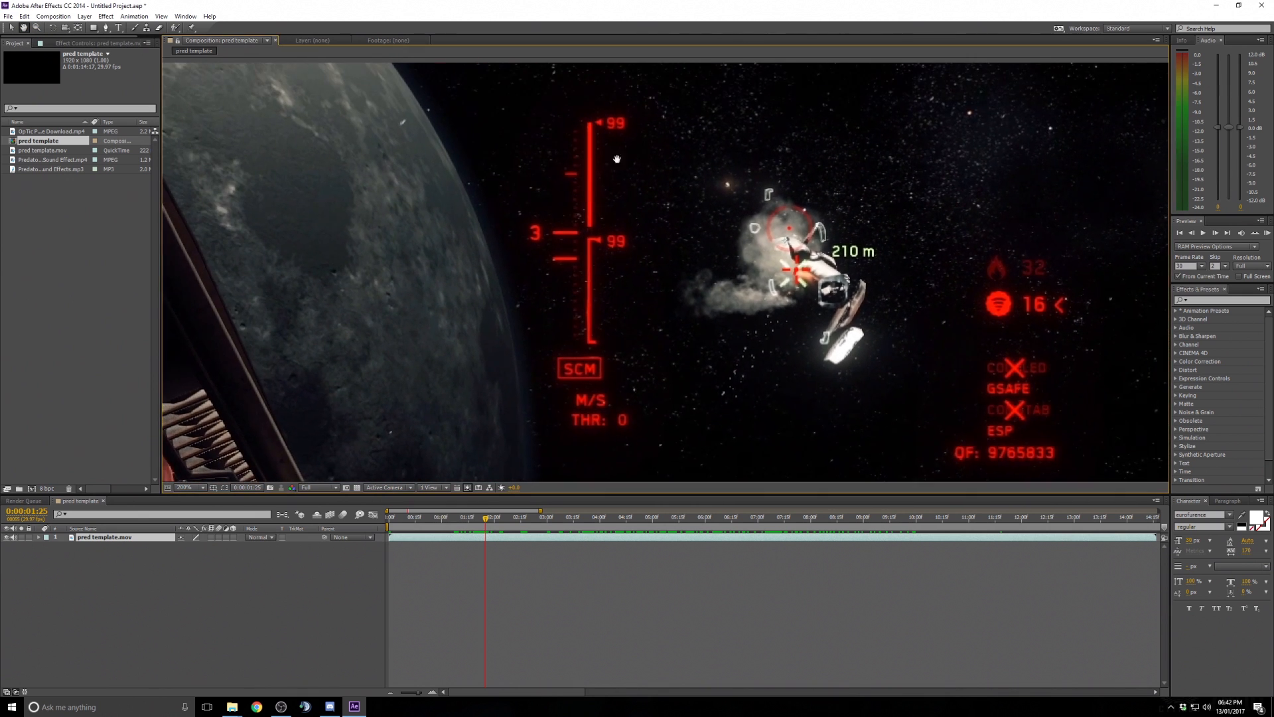
{"action": "left_click", "coordinate": [9, 31]}
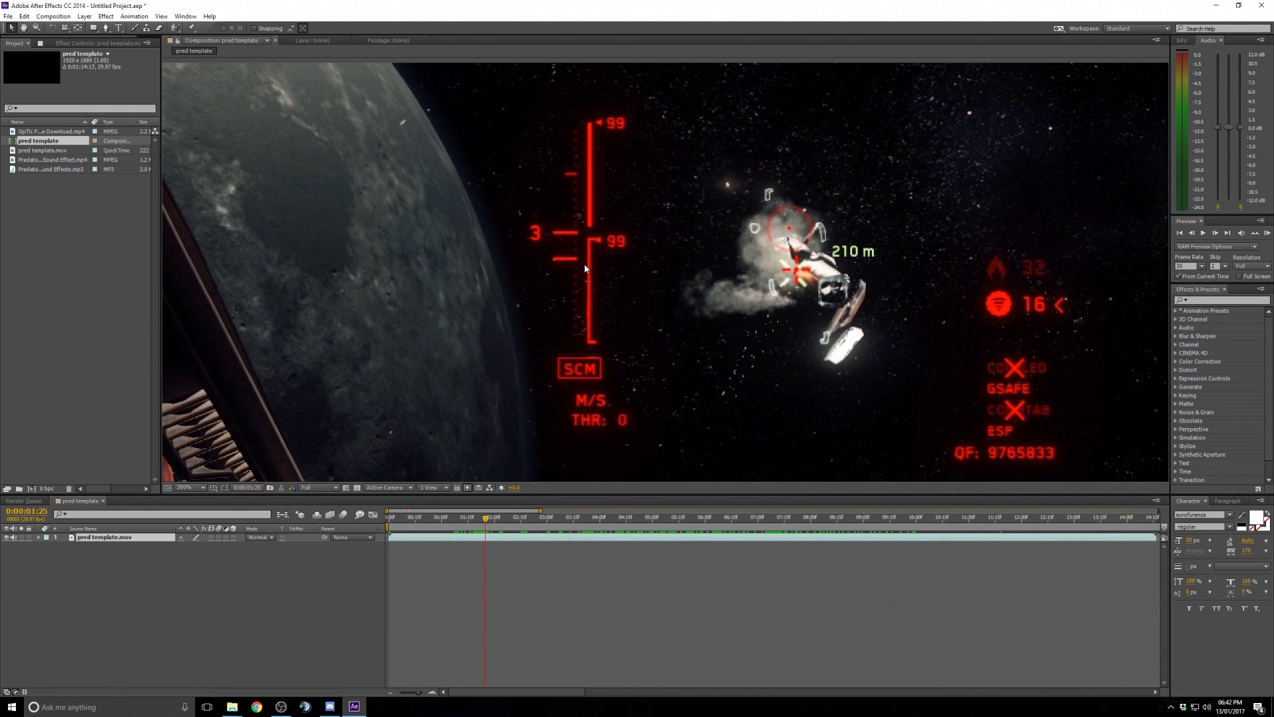
{"action": "scroll", "coordinate": [584, 264], "scroll_direction": "down", "scroll_amount": 2}
{"action": "scroll", "coordinate": [665, 265], "scroll_direction": "up", "scroll_amount": 1}
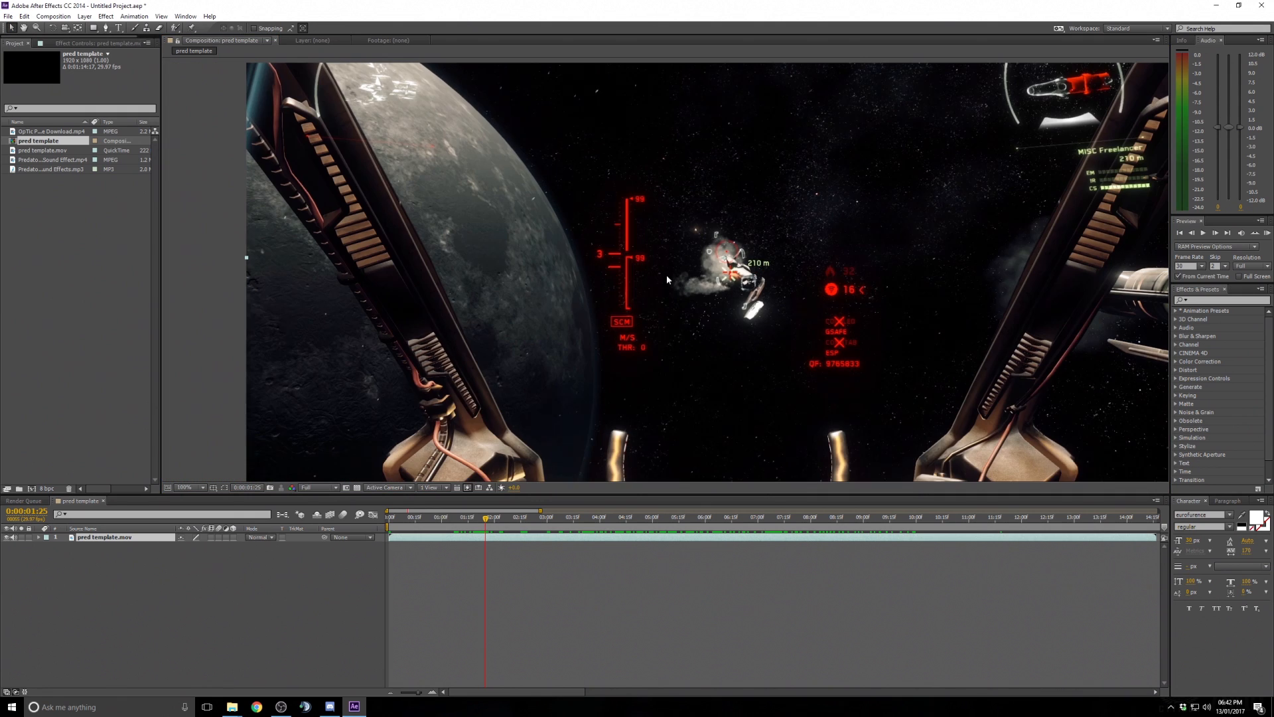
{"action": "left_click", "coordinate": [190, 490]}
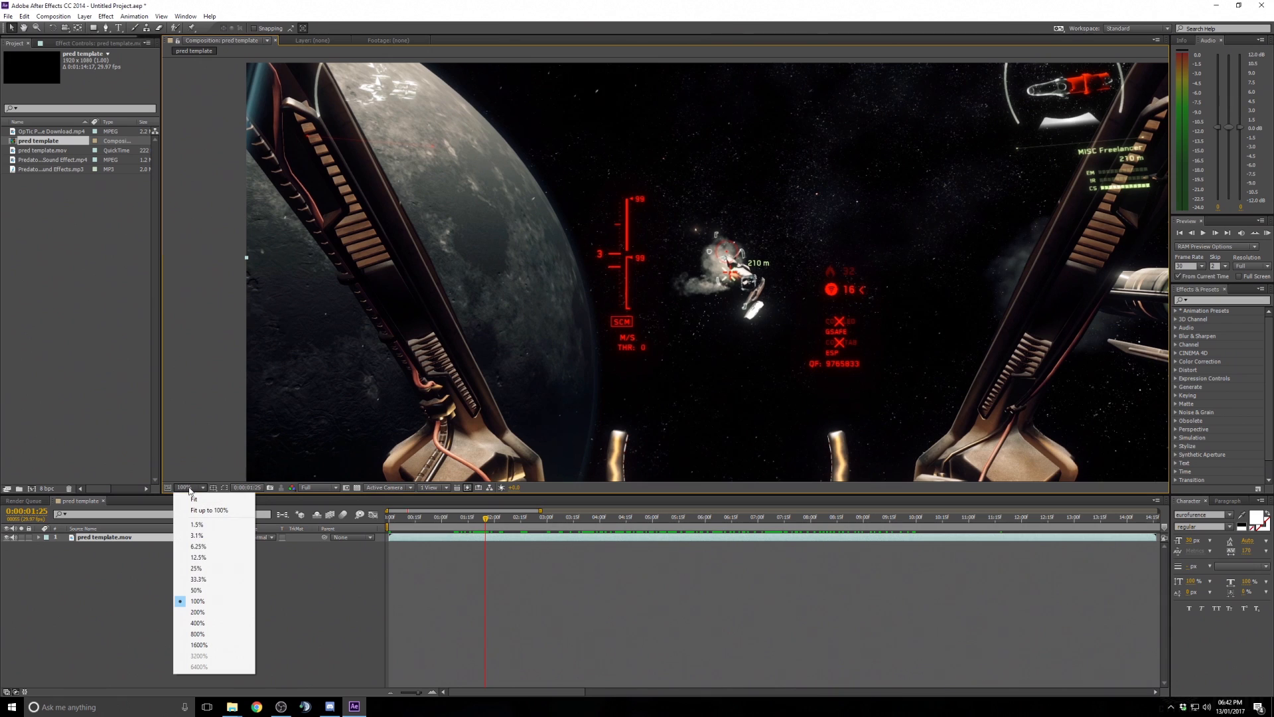
{"action": "left_click", "coordinate": [224, 511]}
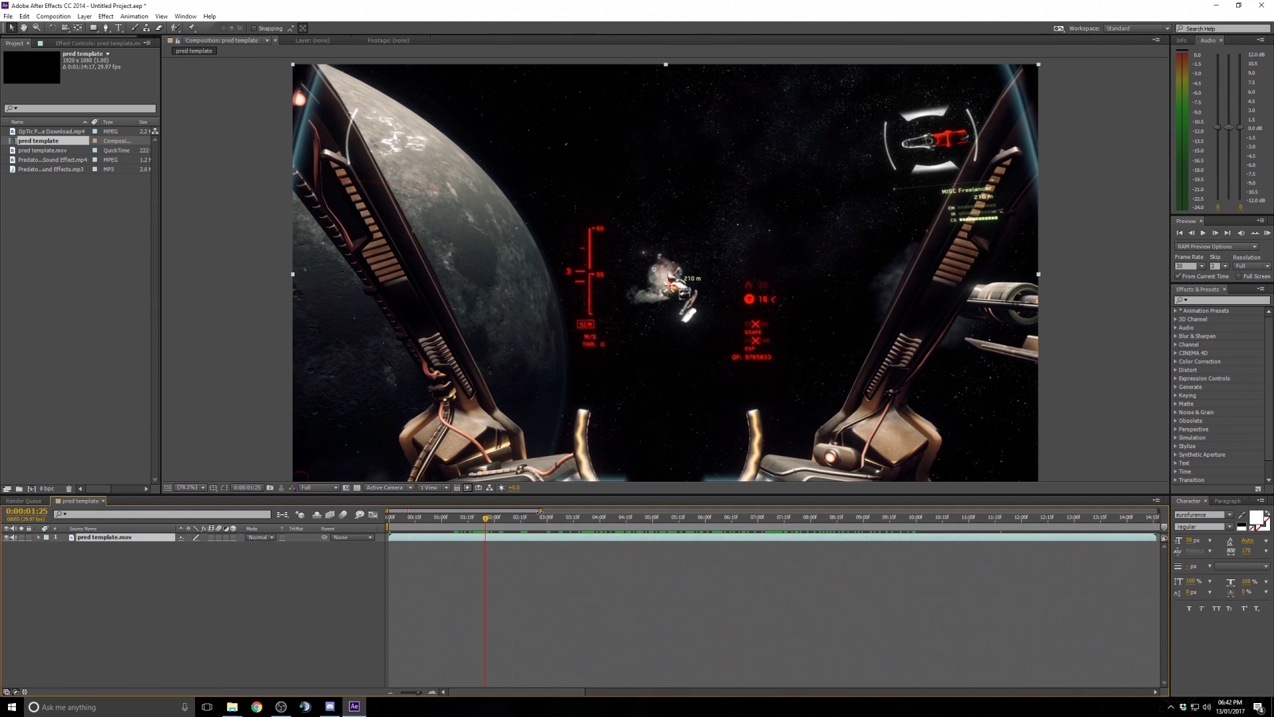
- Adjust the timeline zoom and scrub through the whole composition to review the footage length
{"action": "left_click_drag", "start_coordinate": [541, 512], "coordinate": [1168, 506]}
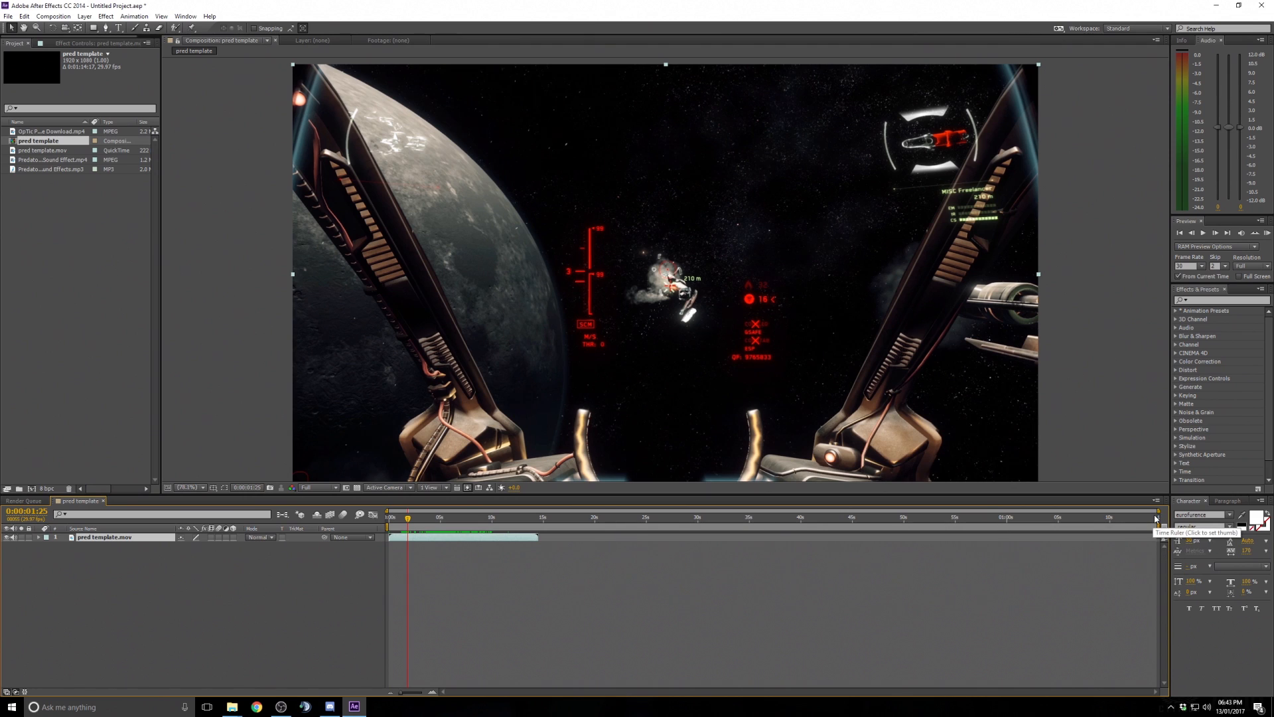
{"action": "left_click_drag", "start_coordinate": [1154, 518], "coordinate": [1159, 519]}
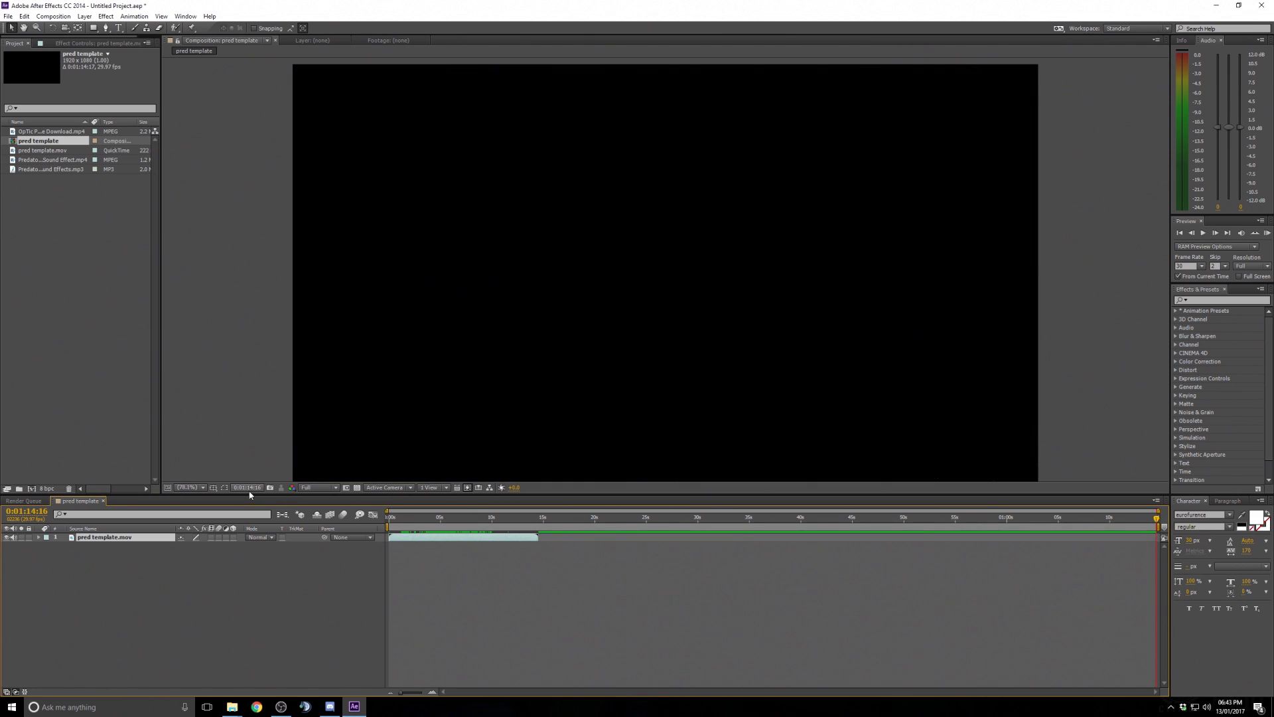
{"action": "left_click_drag", "start_coordinate": [695, 518], "coordinate": [507, 519]}
{"action": "left_click", "coordinate": [458, 518]}
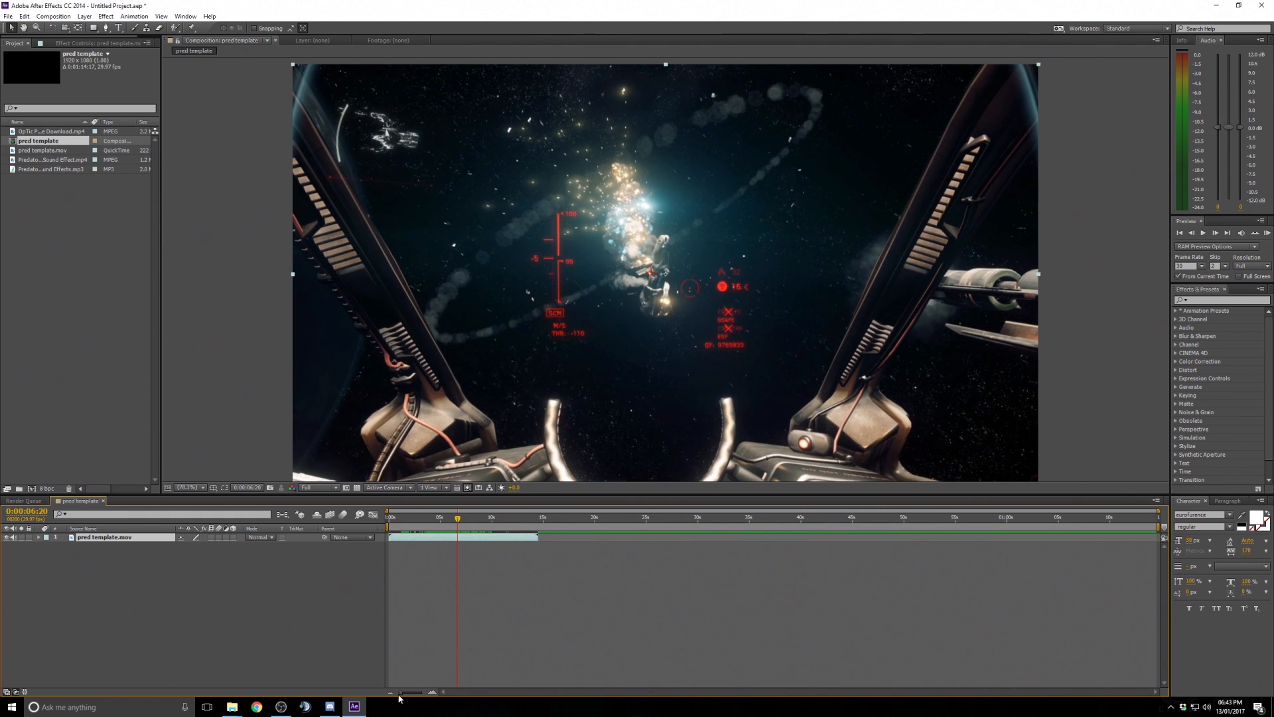
{"action": "left_click_drag", "start_coordinate": [401, 696], "coordinate": [420, 695]}
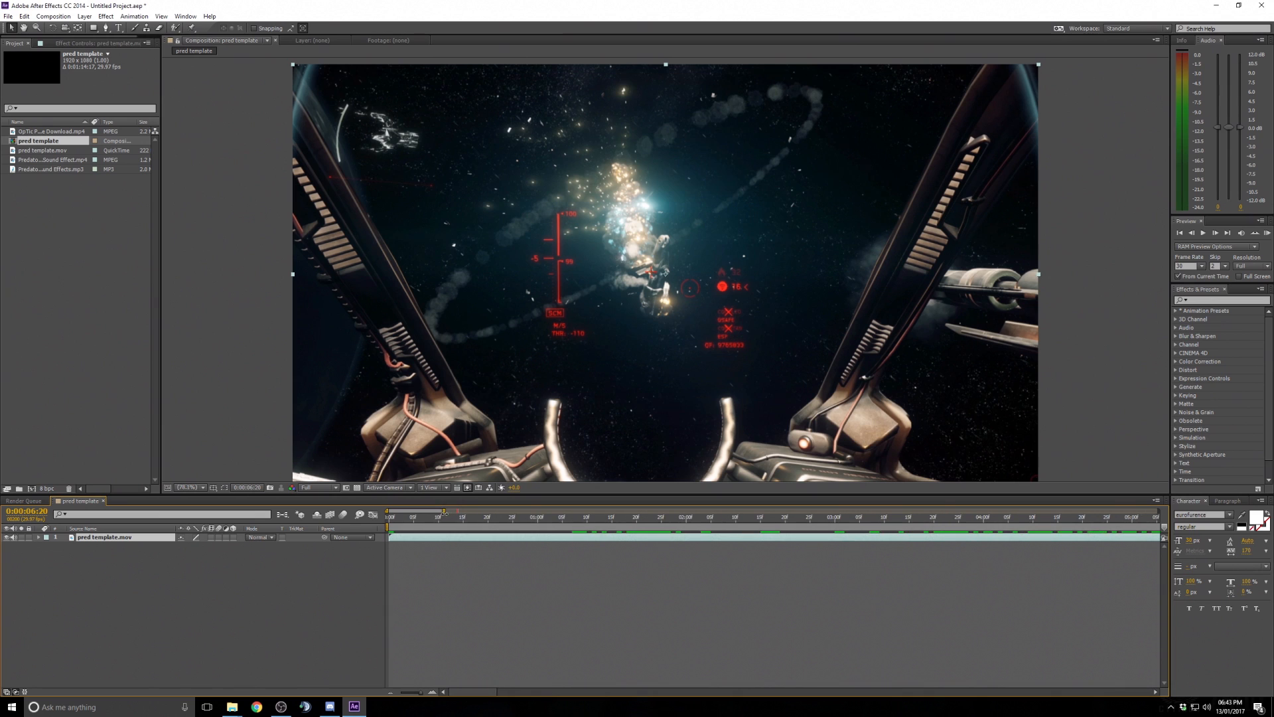
{"action": "left_click_drag", "start_coordinate": [413, 517], "coordinate": [458, 510]}
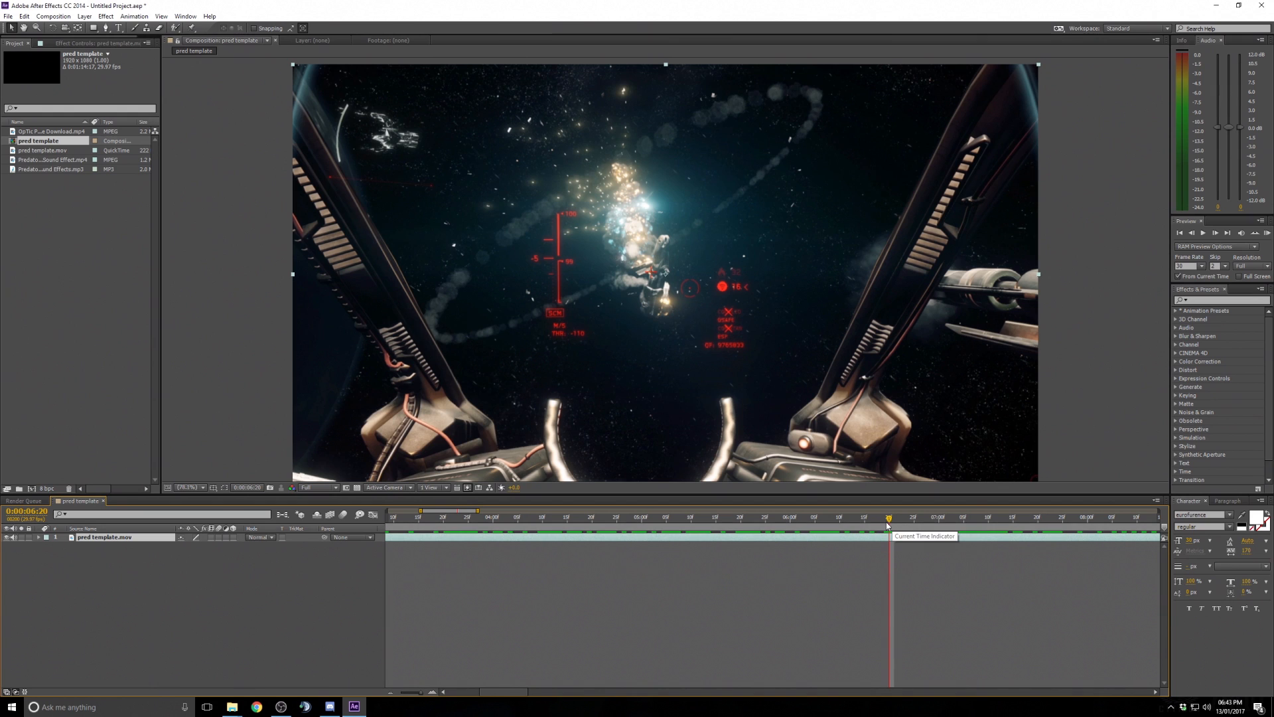
{"action": "left_click_drag", "start_coordinate": [442, 514], "coordinate": [1207, 498]}
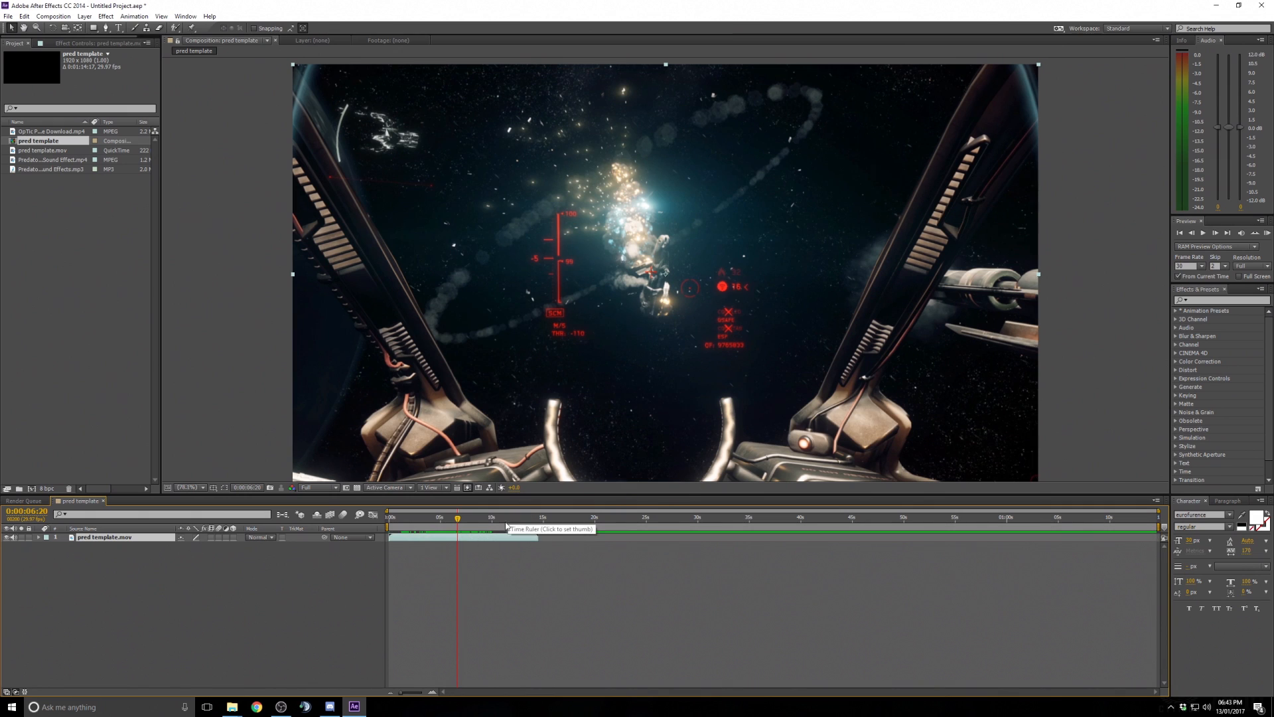
{"action": "right_click", "coordinate": [599, 566]}
{"action": "left_click", "coordinate": [558, 619]}
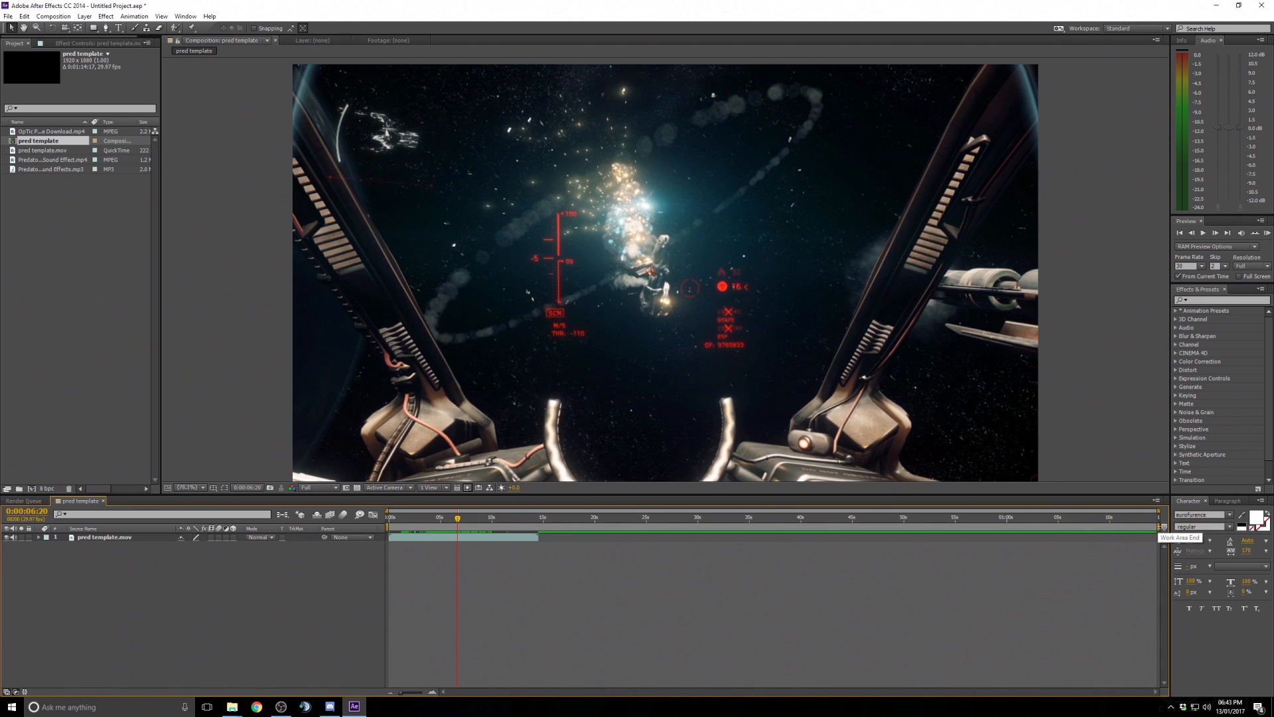
{"action": "left_click_drag", "start_coordinate": [1163, 527], "coordinate": [539, 554]}
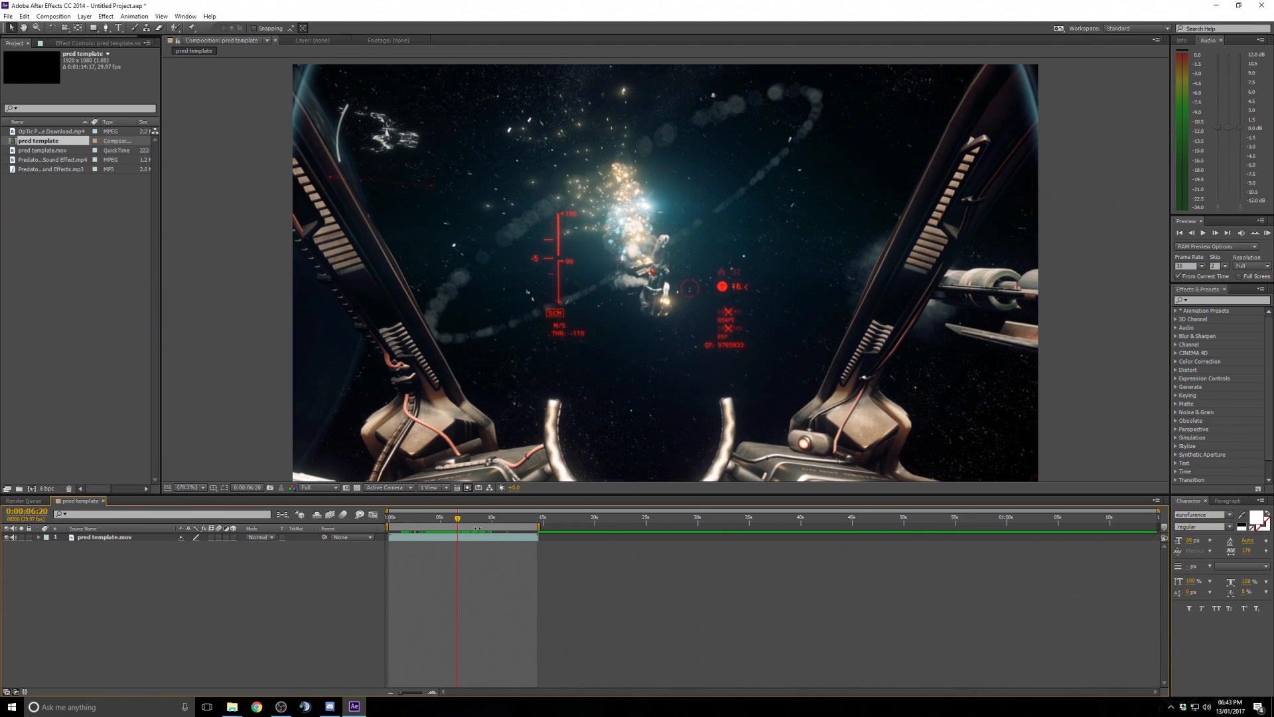
{"action": "left_click_drag", "start_coordinate": [539, 527], "coordinate": [1159, 528]}
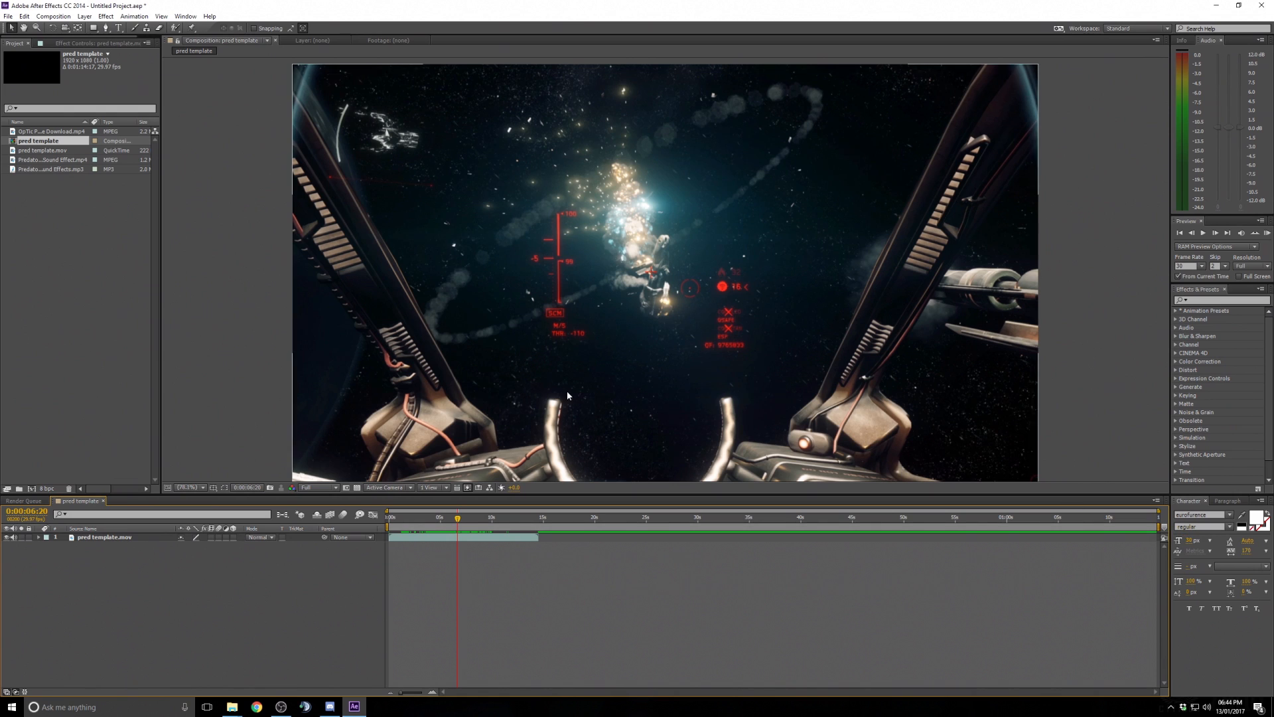
{"action": "left_click", "coordinate": [106, 538]}
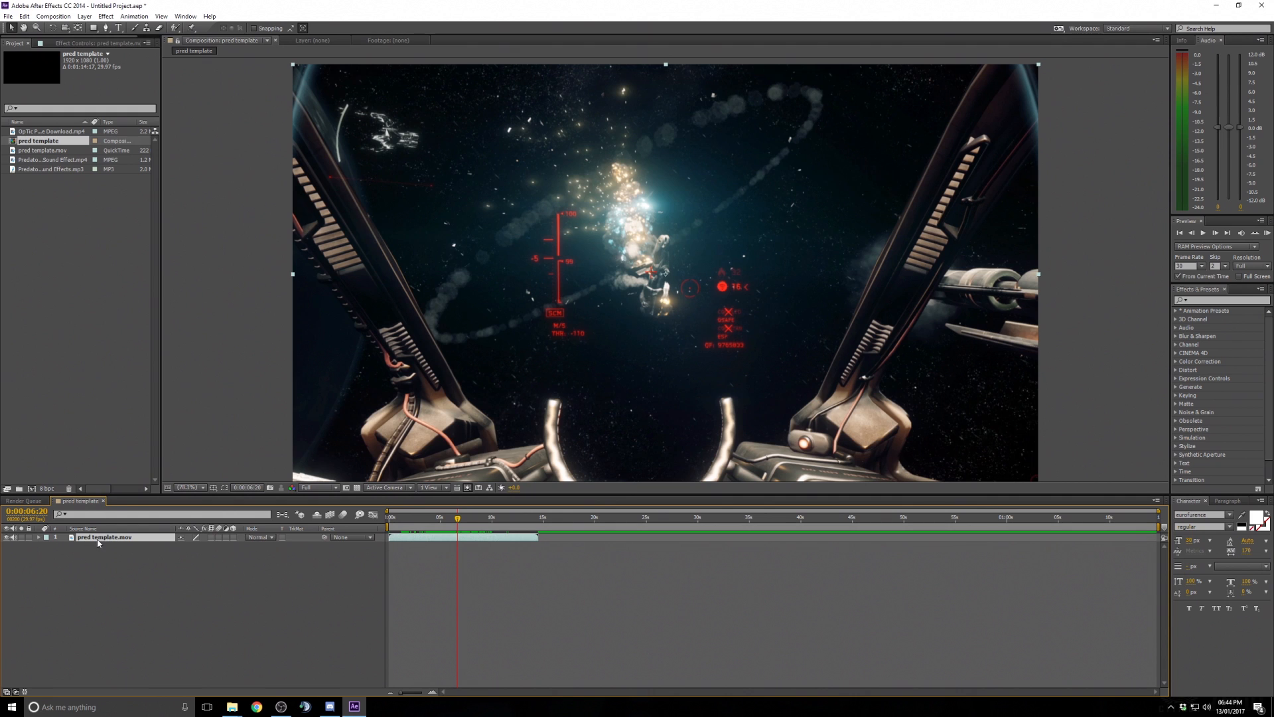
{"action": "left_click", "coordinate": [7, 538]}
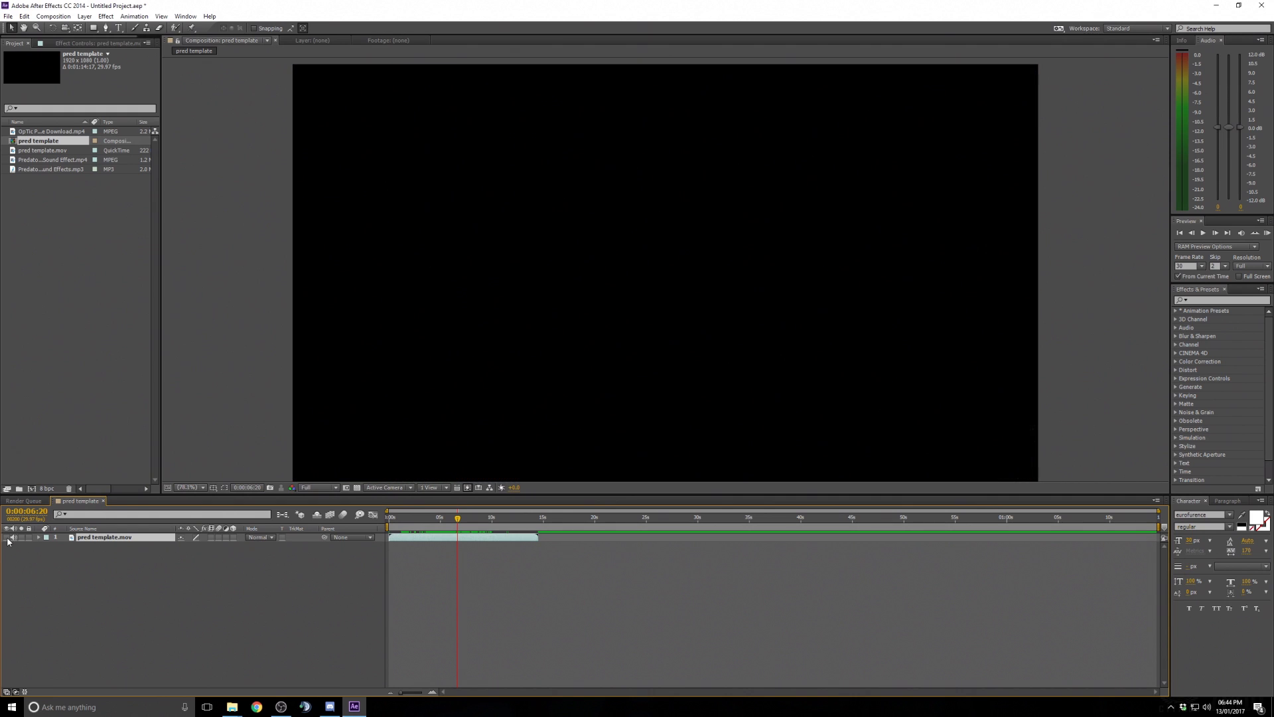
{"action": "left_click", "coordinate": [8, 538]}
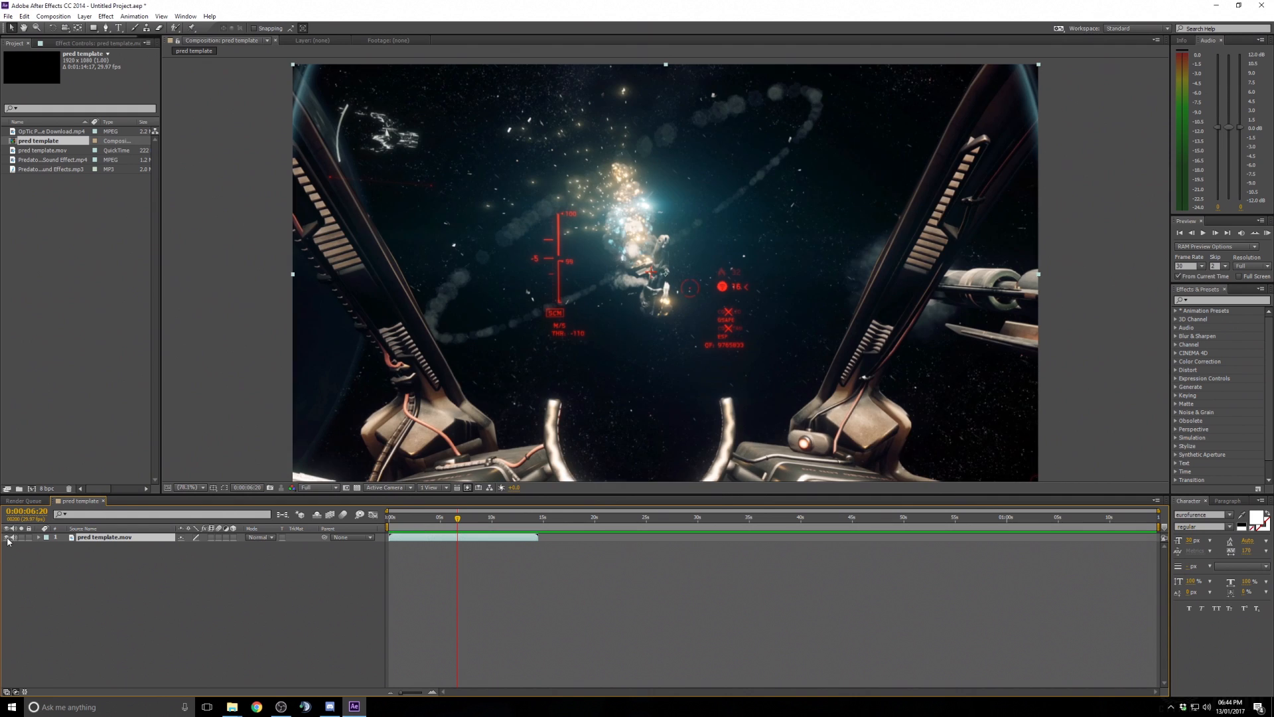
- Expand the pred template.mov layer's Transform properties in the timeline
{"action": "left_click", "coordinate": [46, 538]}
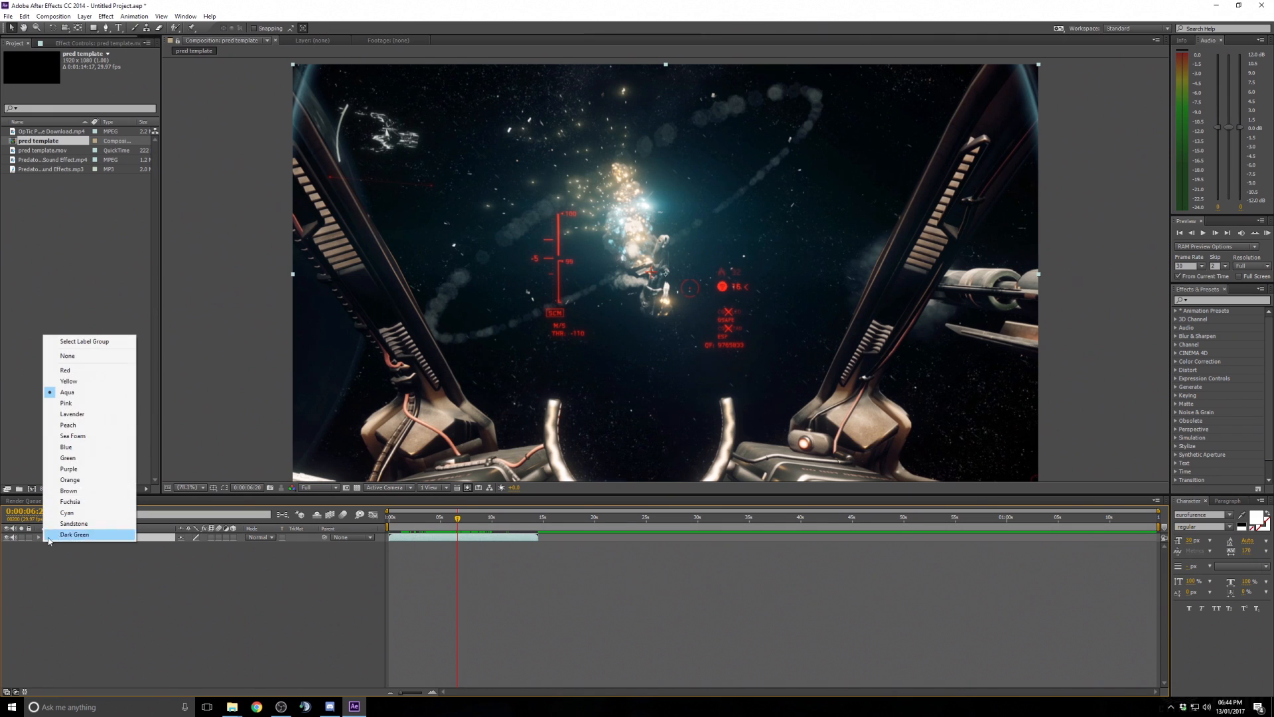
{"action": "left_click", "coordinate": [99, 614]}
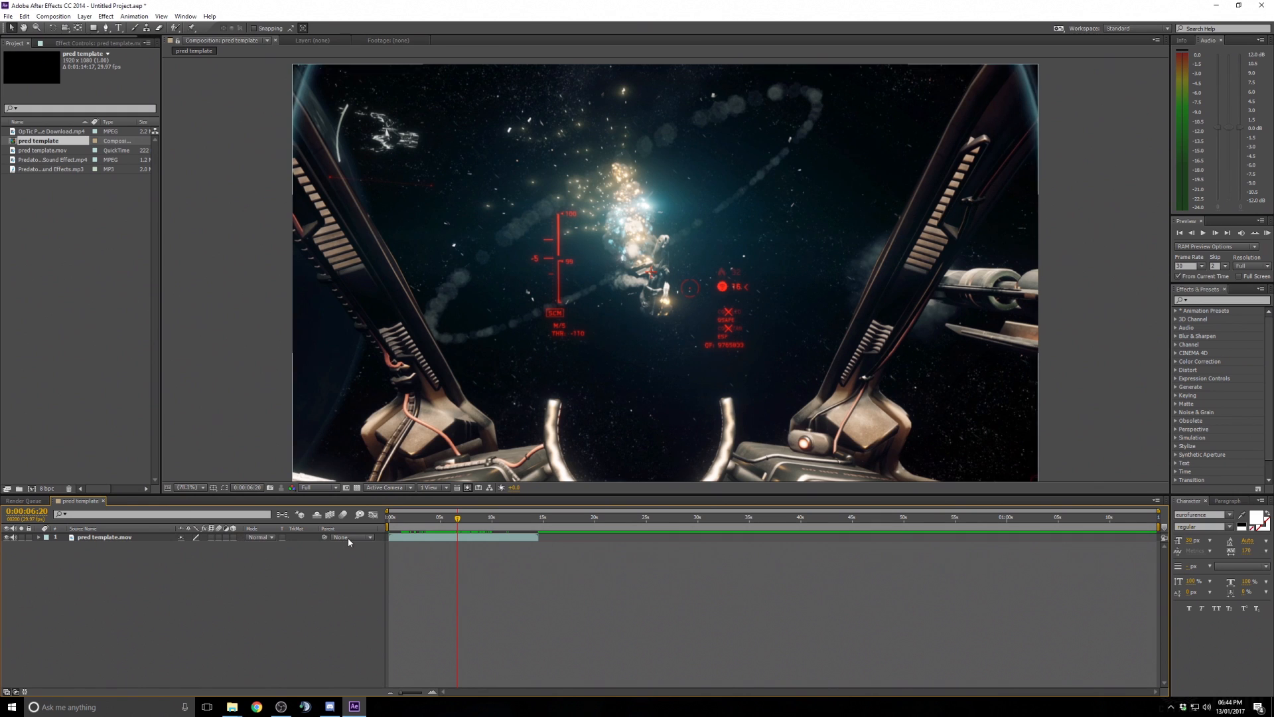
{"action": "left_click", "coordinate": [39, 537]}
{"action": "left_click", "coordinate": [86, 537]}
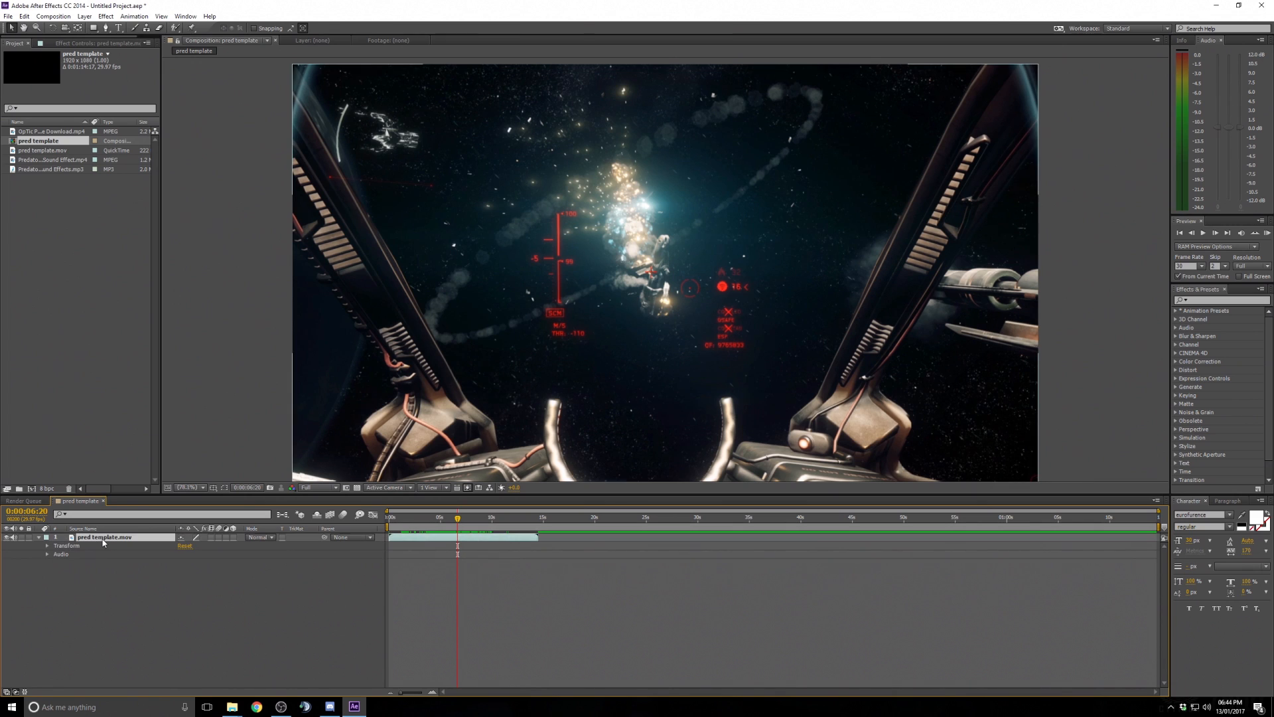
{"action": "left_click", "coordinate": [47, 546]}
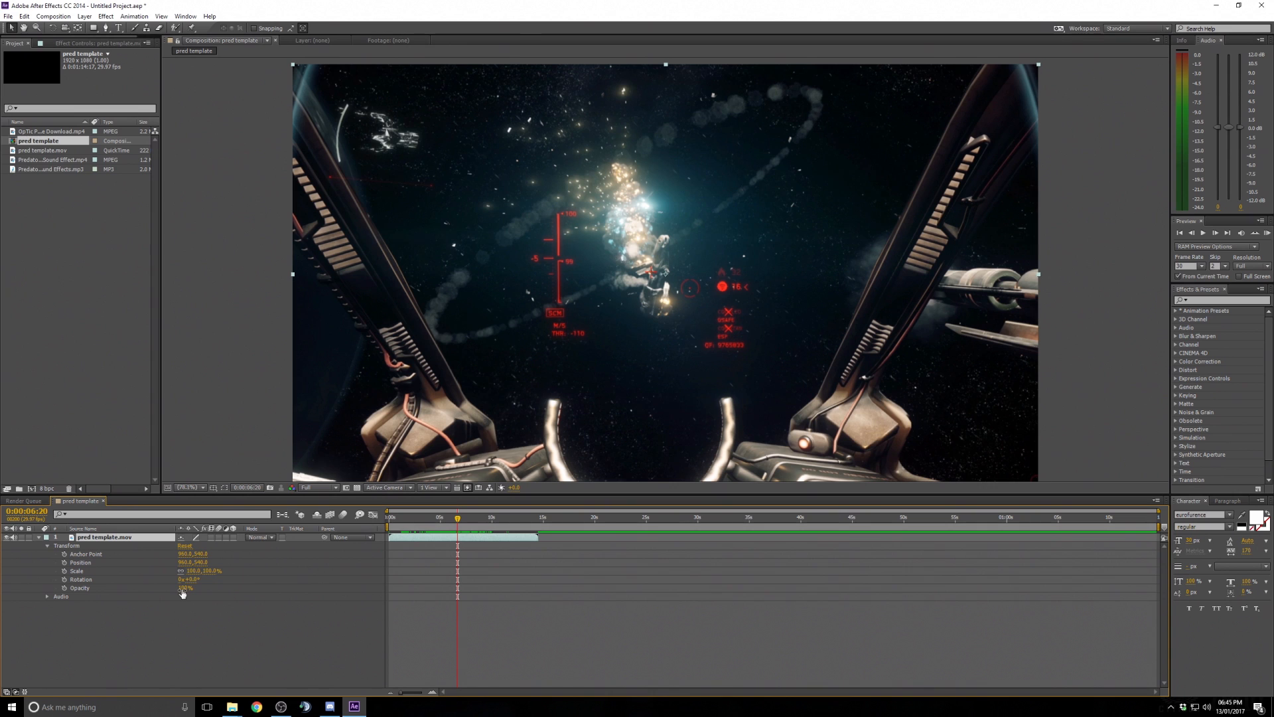
- Scrub the playhead back to about 0:00:01:19 and zoom the viewer out
{"action": "left_click_drag", "start_coordinate": [457, 518], "coordinate": [373, 523]}
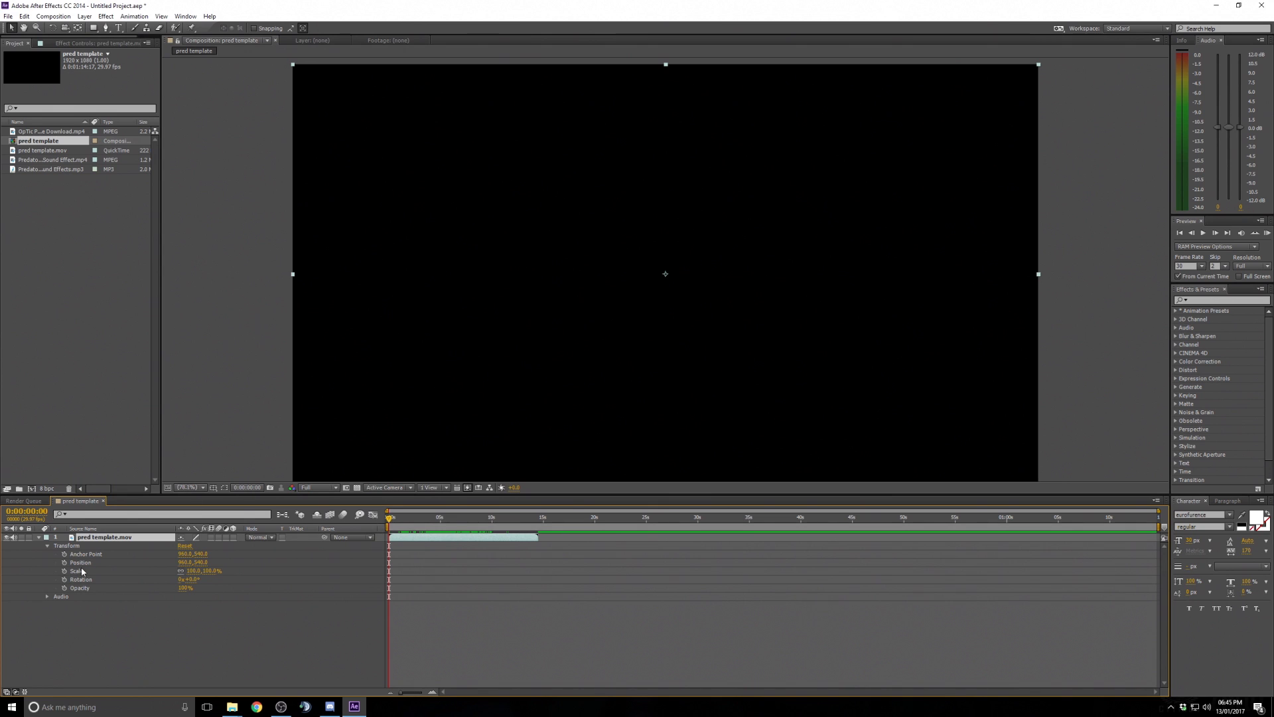
{"action": "left_click_drag", "start_coordinate": [390, 519], "coordinate": [406, 519]}
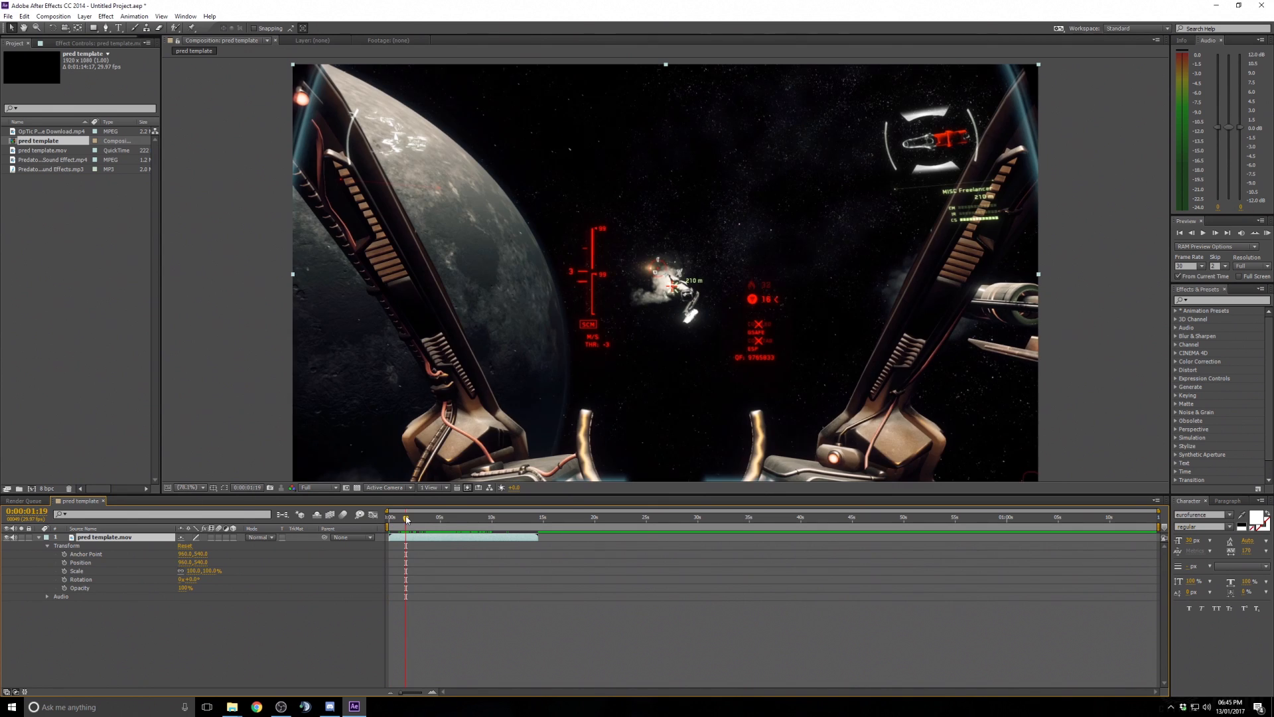
{"action": "scroll", "coordinate": [519, 419], "scroll_direction": "down", "scroll_amount": 1}
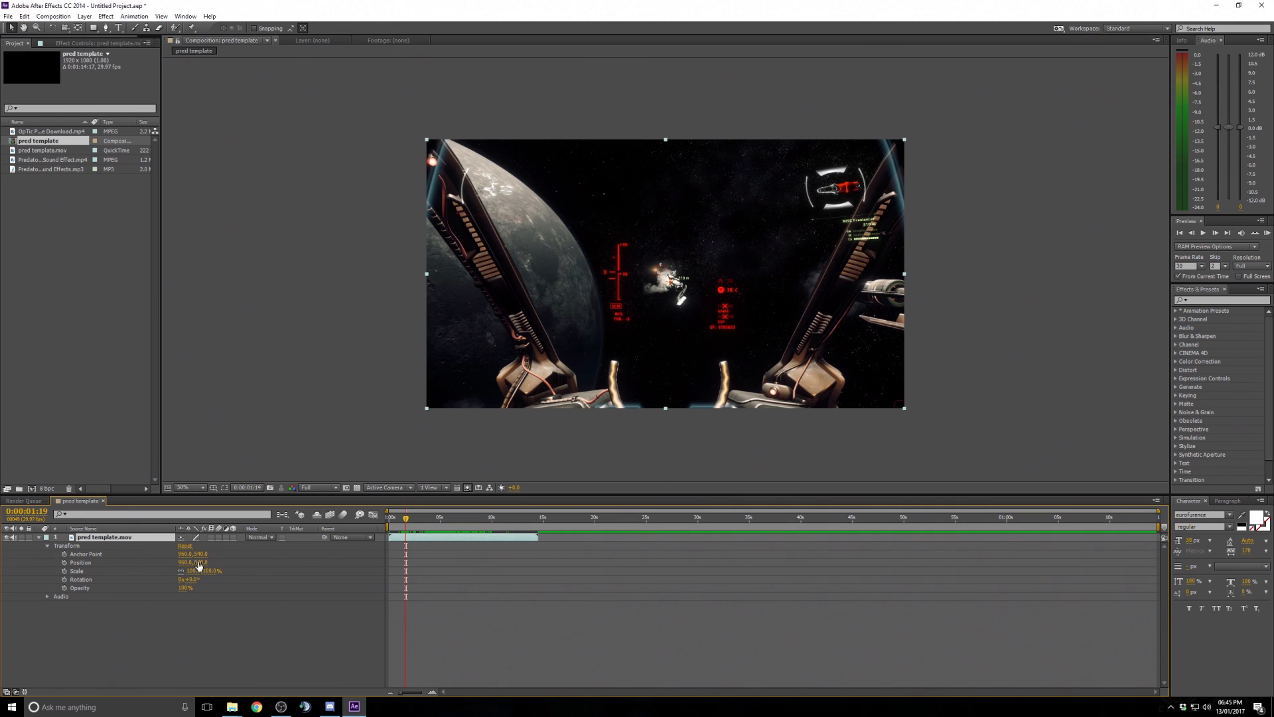
- Try shifting the footage layer's Position values, then undo the position changes
{"action": "left_click_drag", "start_coordinate": [210, 561], "coordinate": [233, 555]}
{"action": "left_click", "coordinate": [189, 488]}
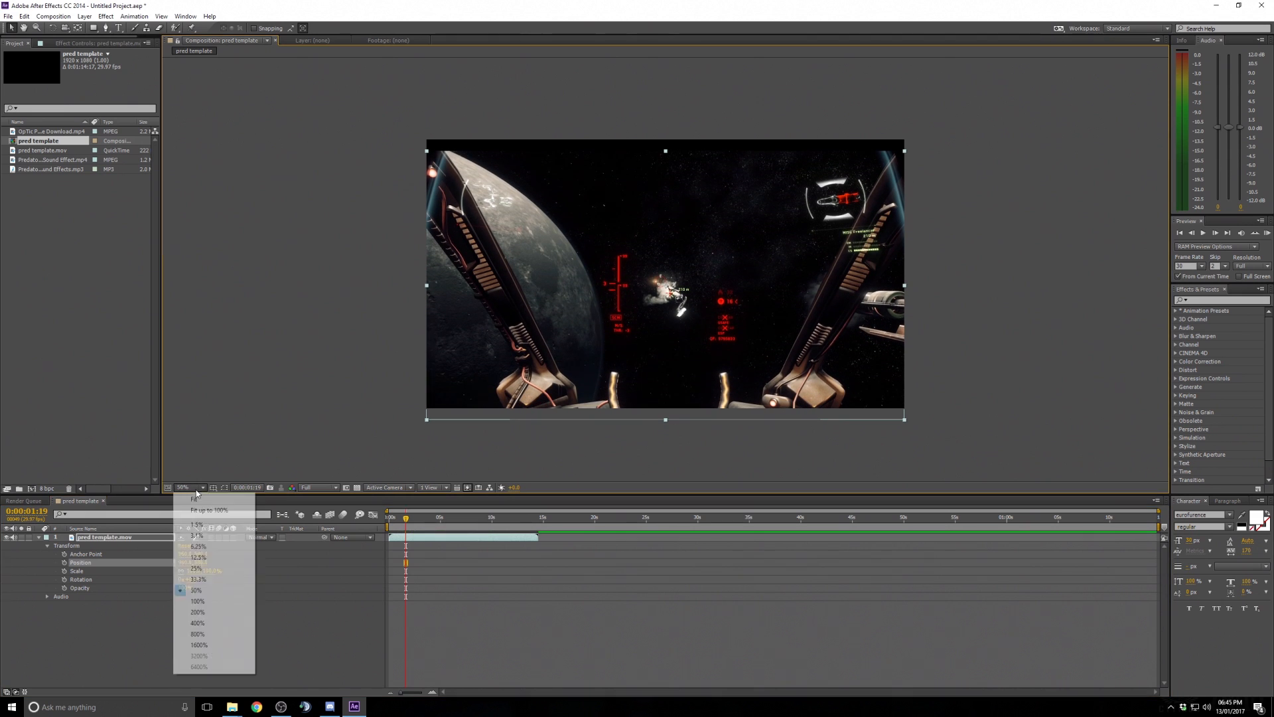
{"action": "left_click", "coordinate": [193, 507]}
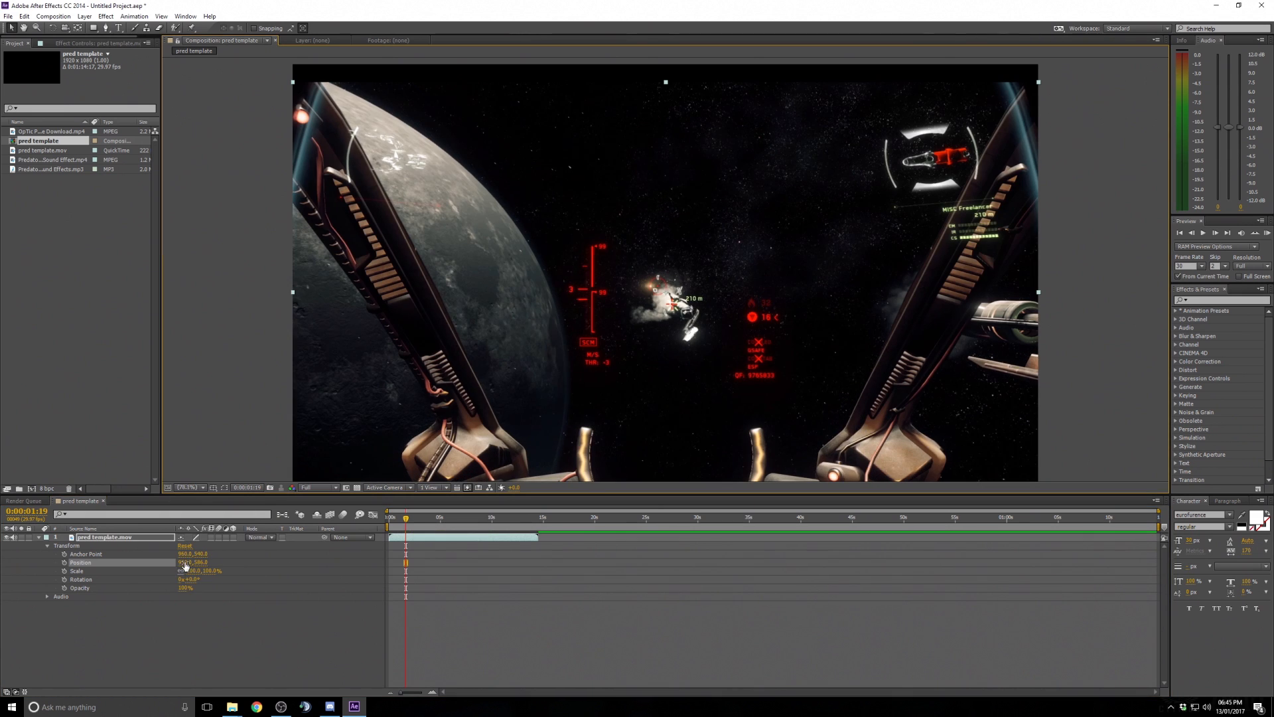
{"action": "left_click_drag", "start_coordinate": [186, 566], "coordinate": [266, 569]}
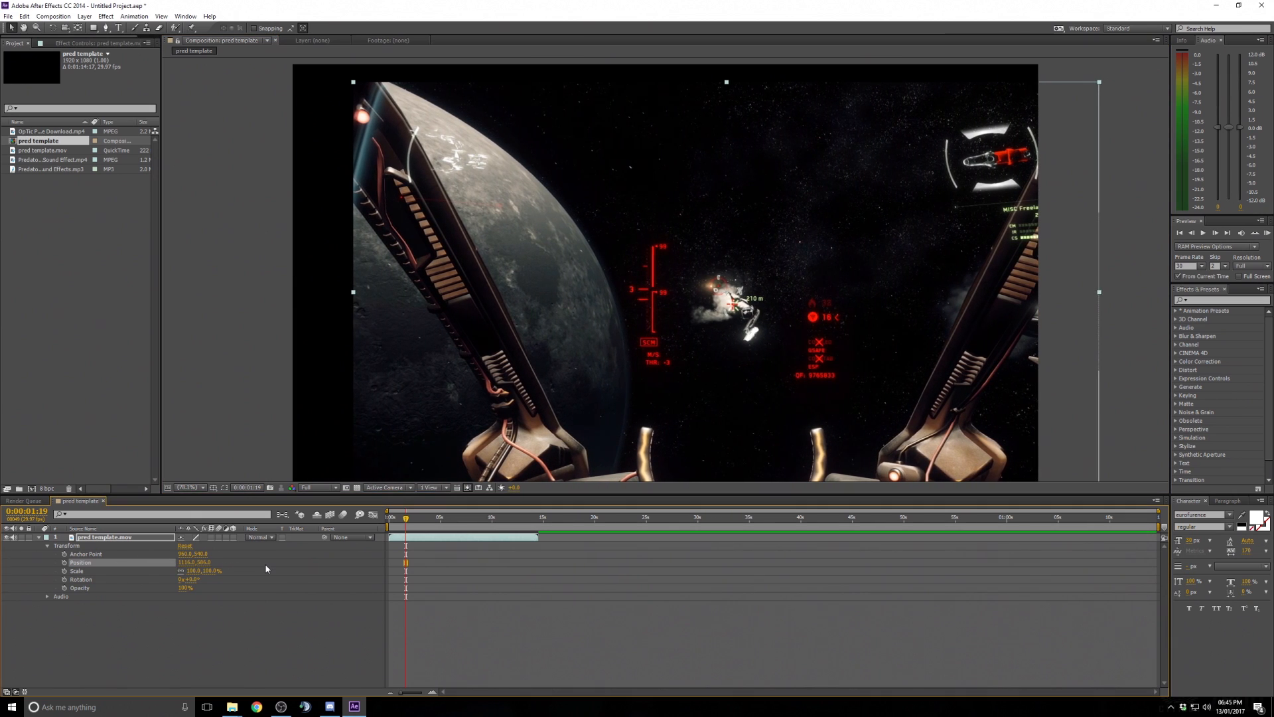
{"action": "key", "text": "ctrl+z"}
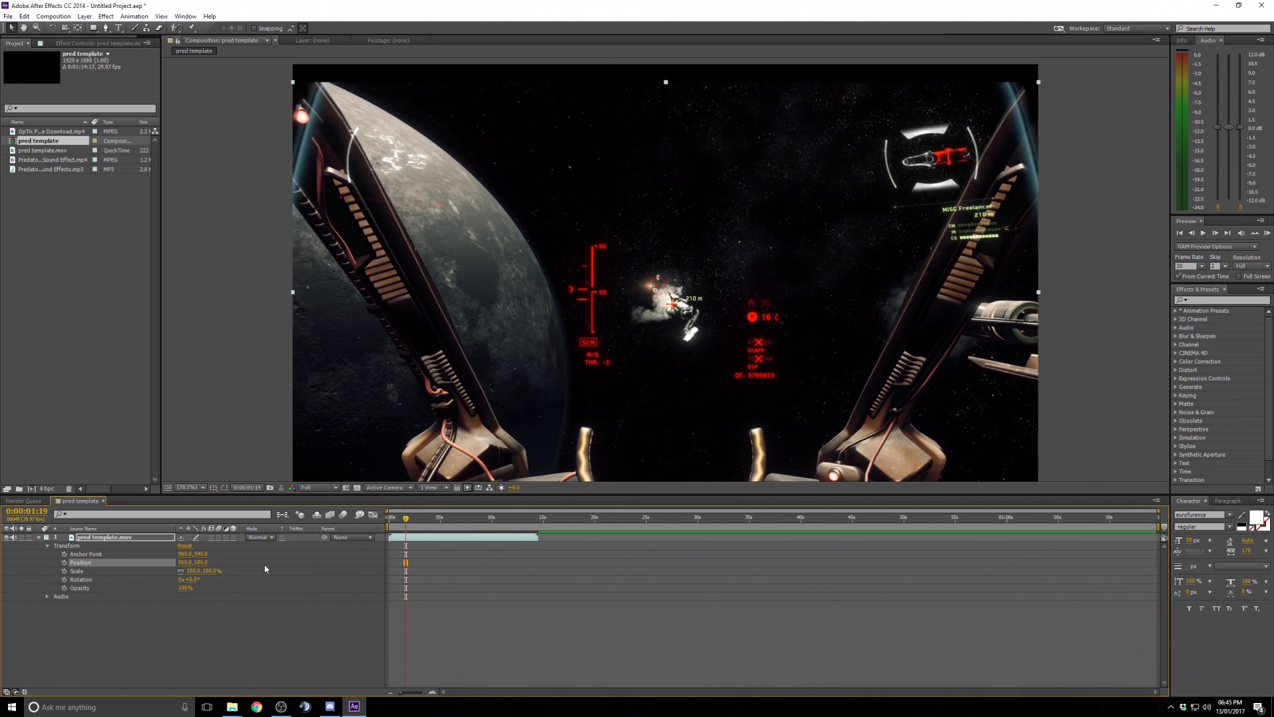
{"action": "left_click", "coordinate": [183, 564]}
{"action": "key", "text": "Return"}
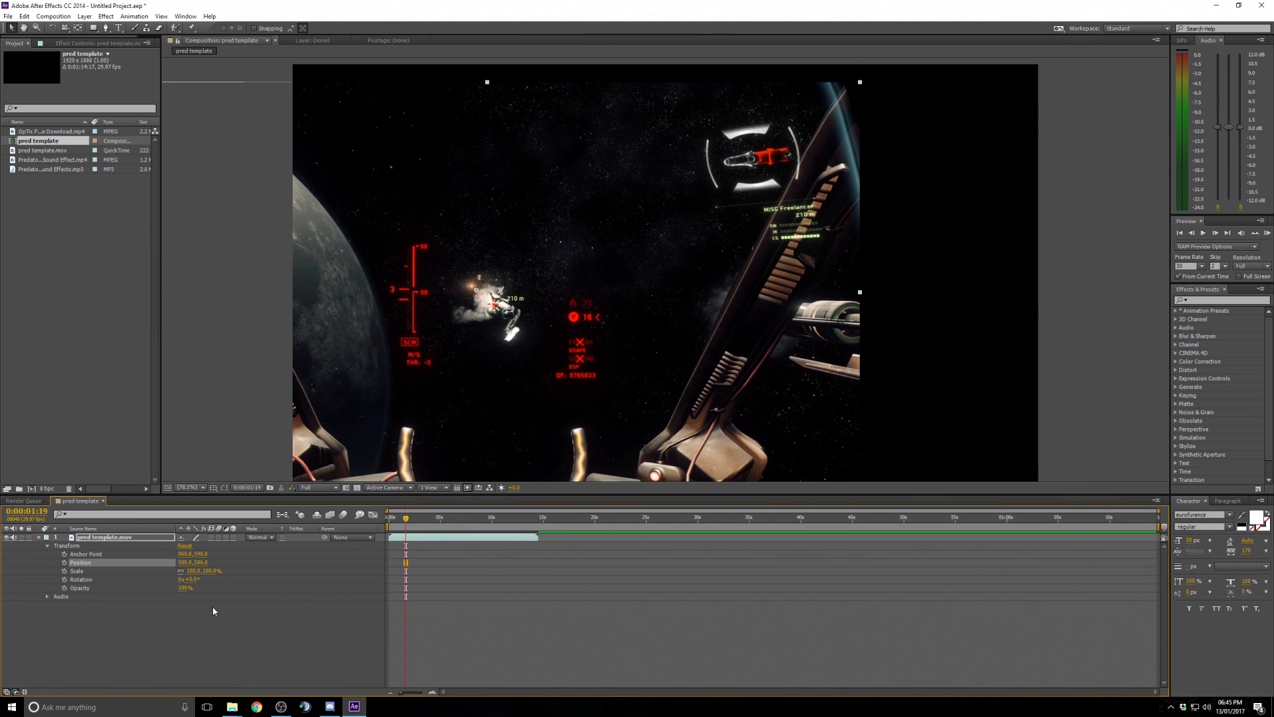
{"action": "key", "text": "ctrl+z"}
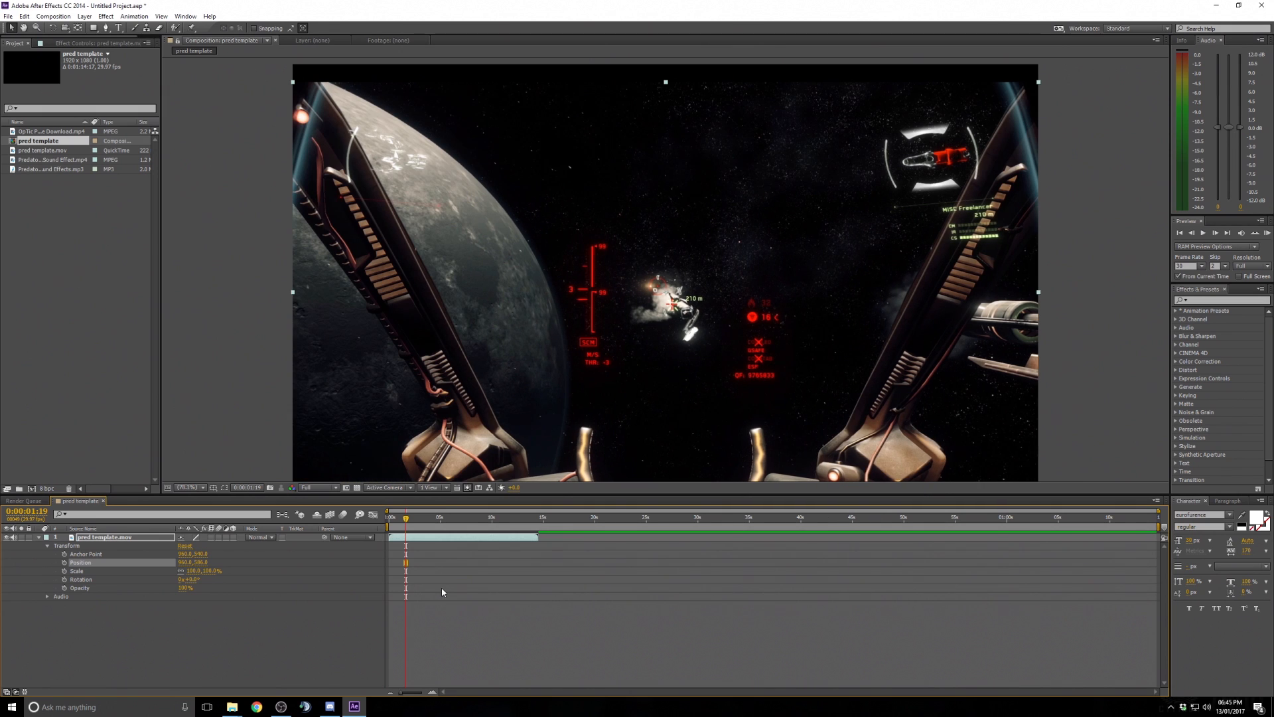
{"action": "key", "text": "ctrl+z"}
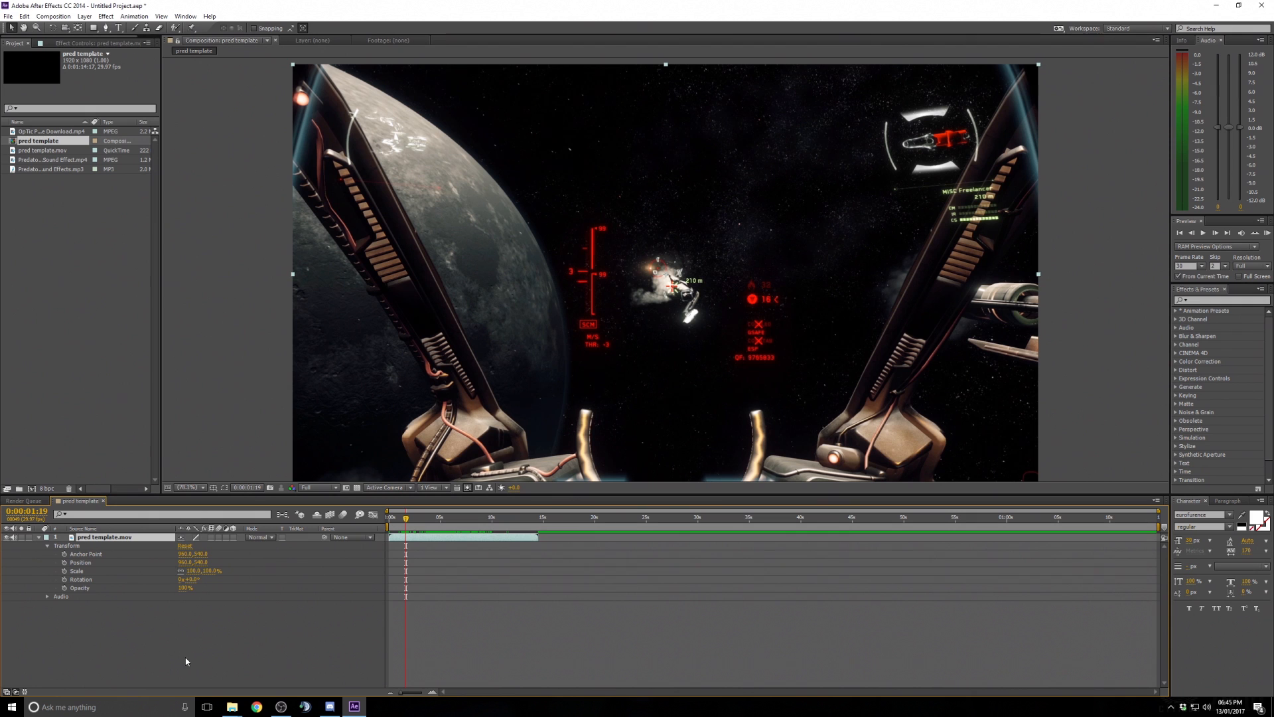
- Set the footage layer's Scale to 100%
{"action": "mouse_move", "coordinate": [191, 571]}
{"action": "left_mouse_down"}
{"action": "mouse_move", "coordinate": [251, 566]}
{"action": "mouse_move", "coordinate": [147, 570]}
{"action": "mouse_move", "coordinate": [183, 571]}
{"action": "left_mouse_up"}
{"action": "left_click", "coordinate": [191, 571]}
{"action": "type", "text": "100"}
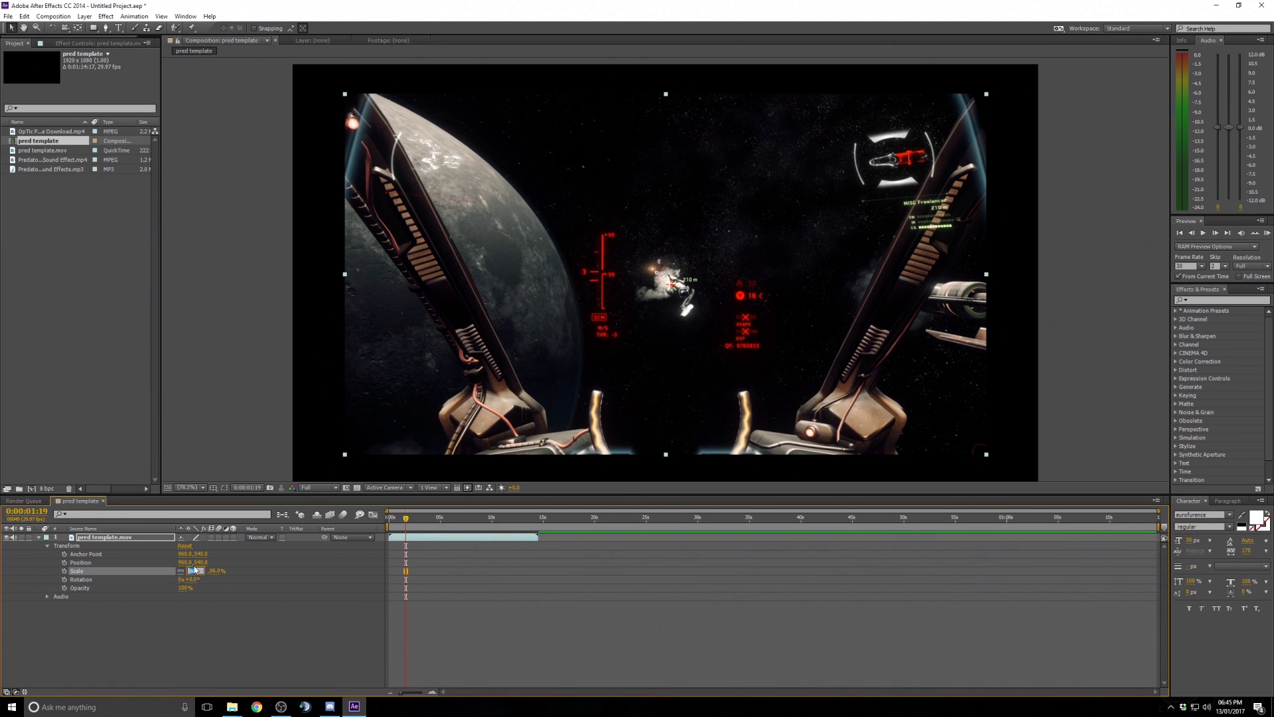
{"action": "key", "text": "Return"}
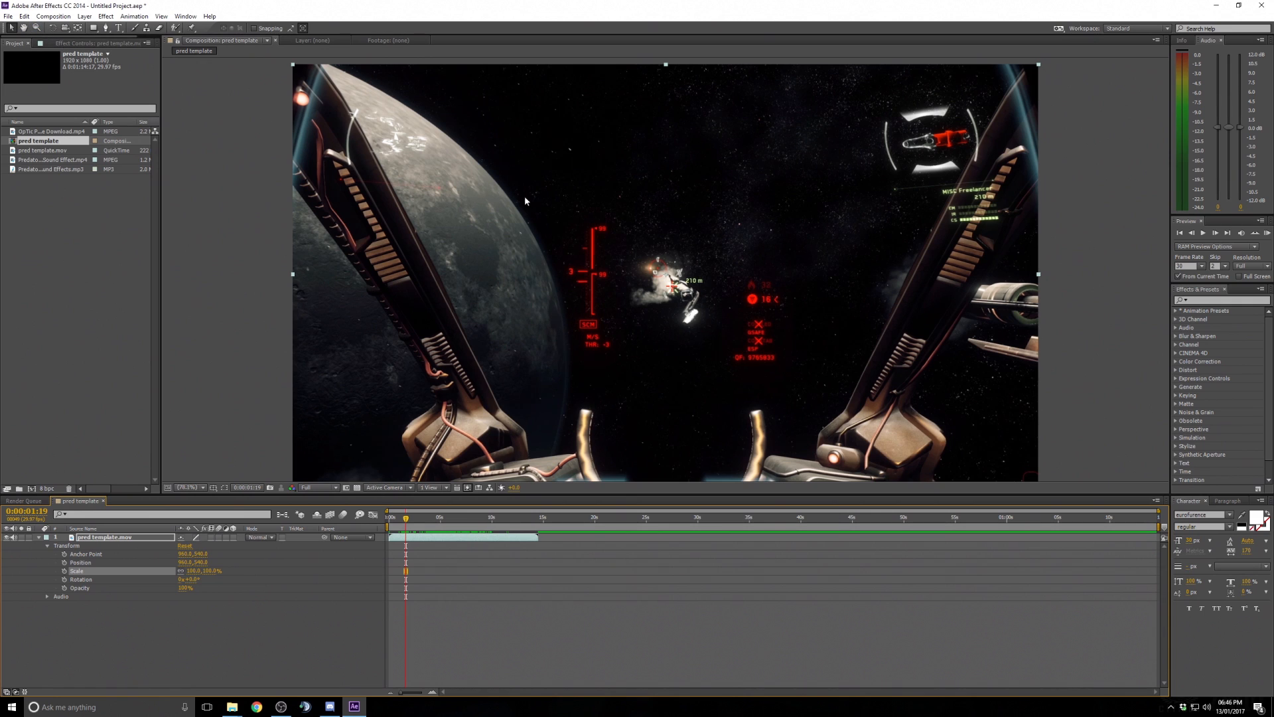
- Try repositioning the footage layer by moving it in the viewer, undoing each move
{"action": "key", "text": "comma"}
{"action": "key", "text": "comma"}
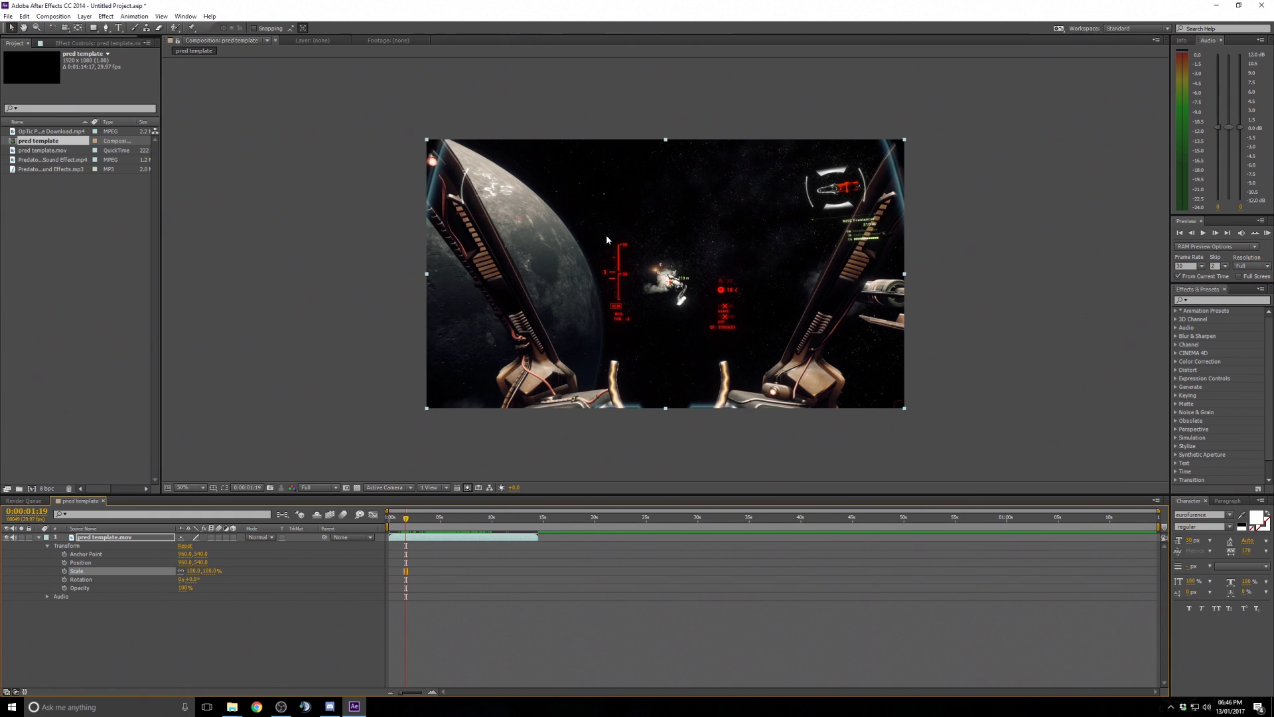
{"action": "left_click_drag", "start_coordinate": [653, 281], "coordinate": [575, 231]}
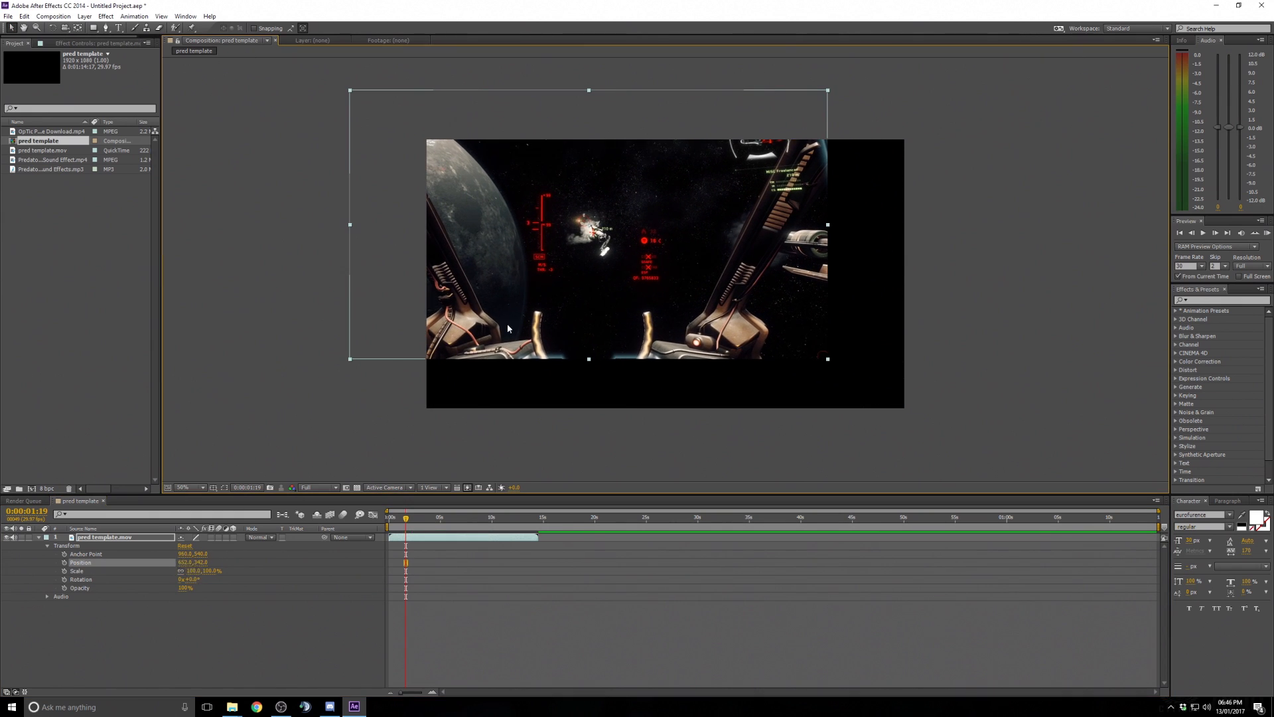
{"action": "left_click_drag", "start_coordinate": [529, 287], "coordinate": [636, 360]}
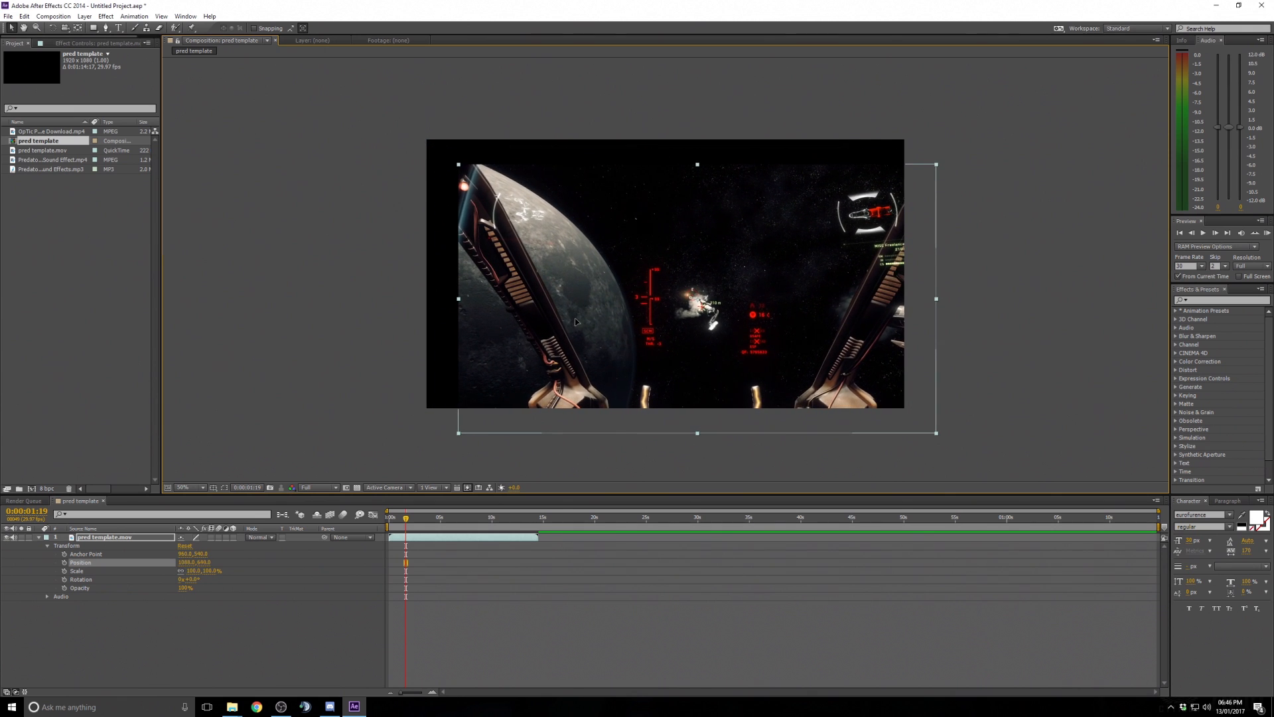
{"action": "left_click_drag", "start_coordinate": [575, 322], "coordinate": [549, 303]}
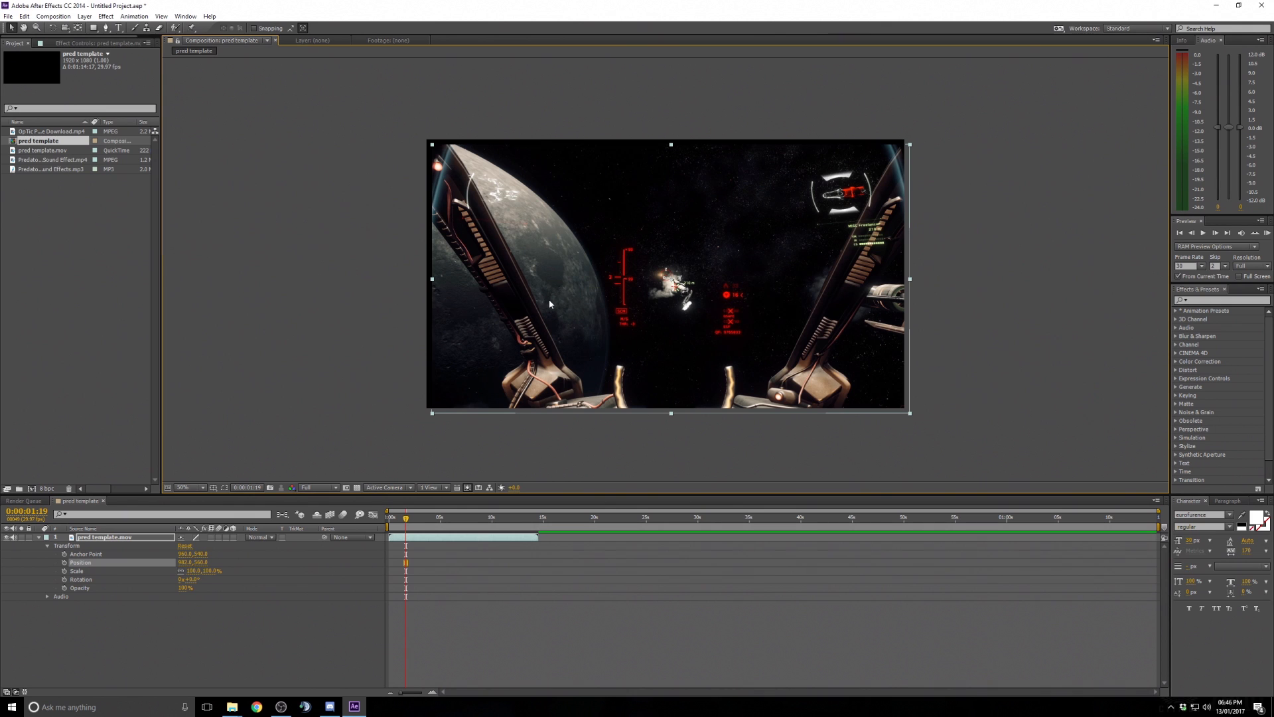
{"action": "key", "text": "ctrl+z"}
{"action": "key", "text": "ctrl+z"}
{"action": "key", "text": "ctrl+z"}
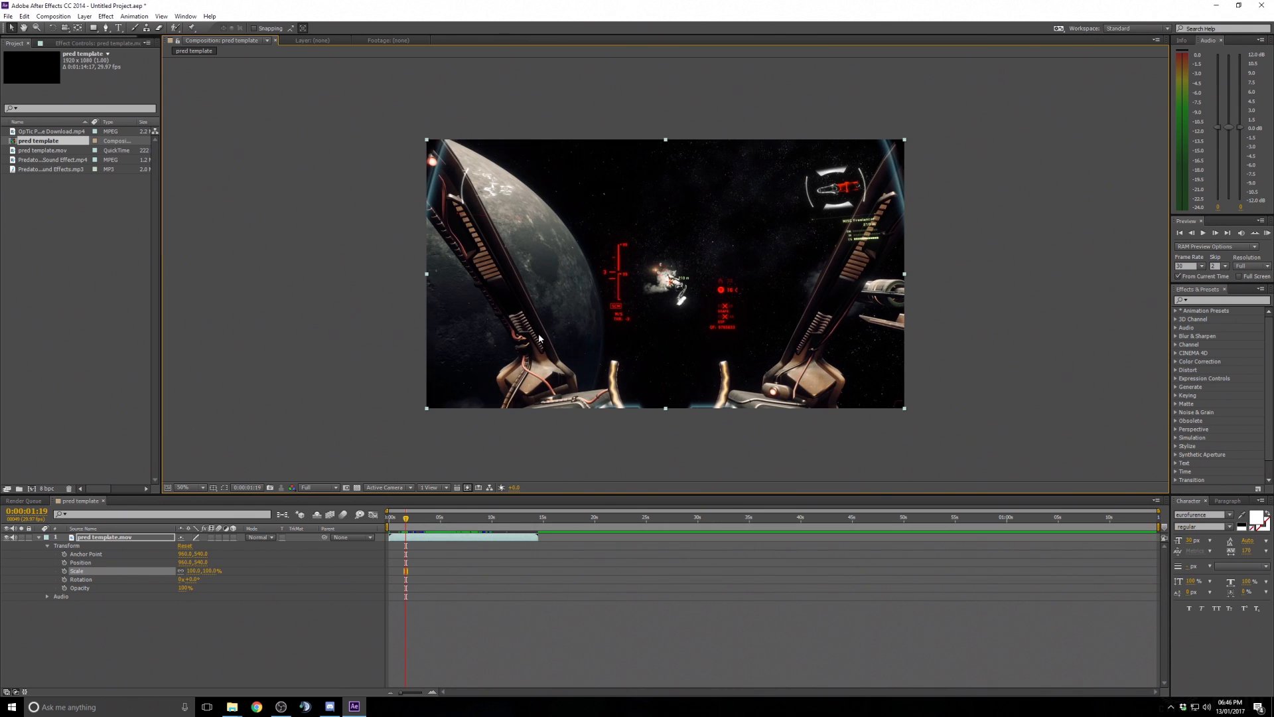
{"action": "left_click_drag", "start_coordinate": [541, 338], "coordinate": [536, 315]}
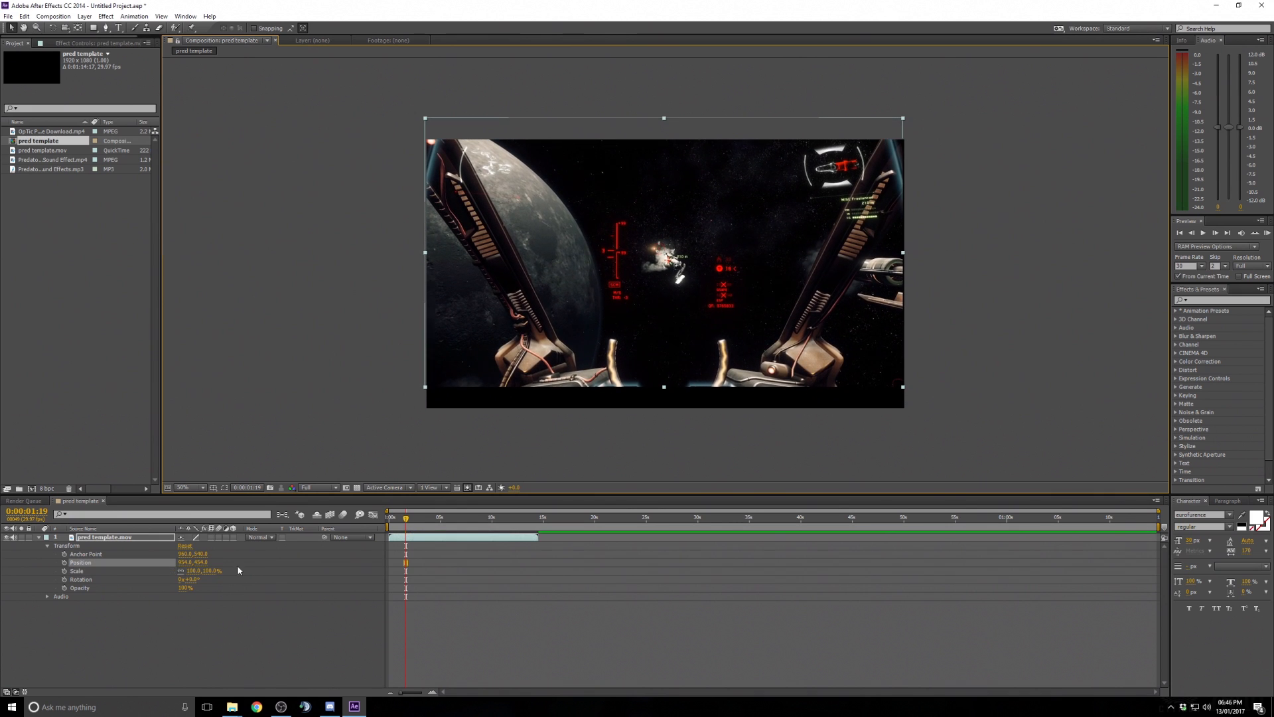
{"action": "key", "text": "ctrl+z"}
{"action": "mouse_move", "coordinate": [201, 563]}
{"action": "left_mouse_down"}
{"action": "mouse_move", "coordinate": [144, 562]}
{"action": "mouse_move", "coordinate": [204, 573]}
{"action": "left_mouse_up"}
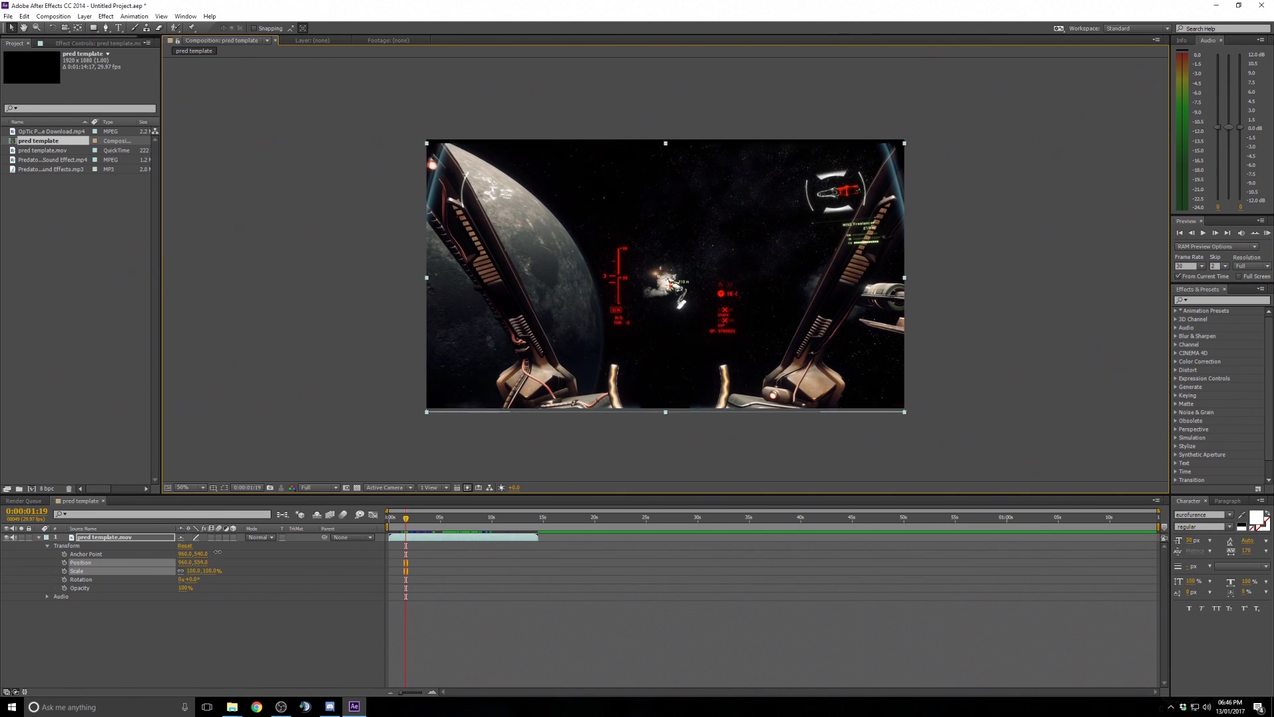
{"action": "key", "text": "ctrl+z"}
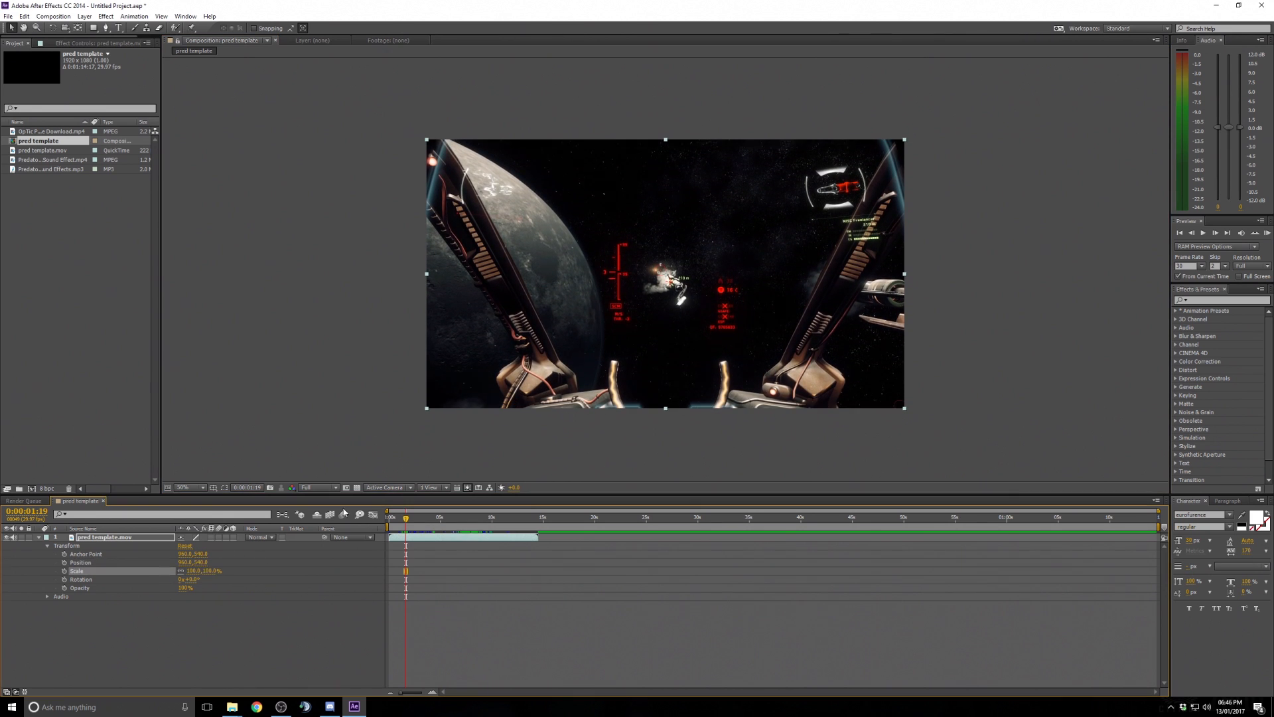
- Fit the viewer up to 100%, expand the layer's Audio properties and adjust its Audio Levels
{"action": "left_click", "coordinate": [185, 487]}
{"action": "left_click", "coordinate": [199, 507]}
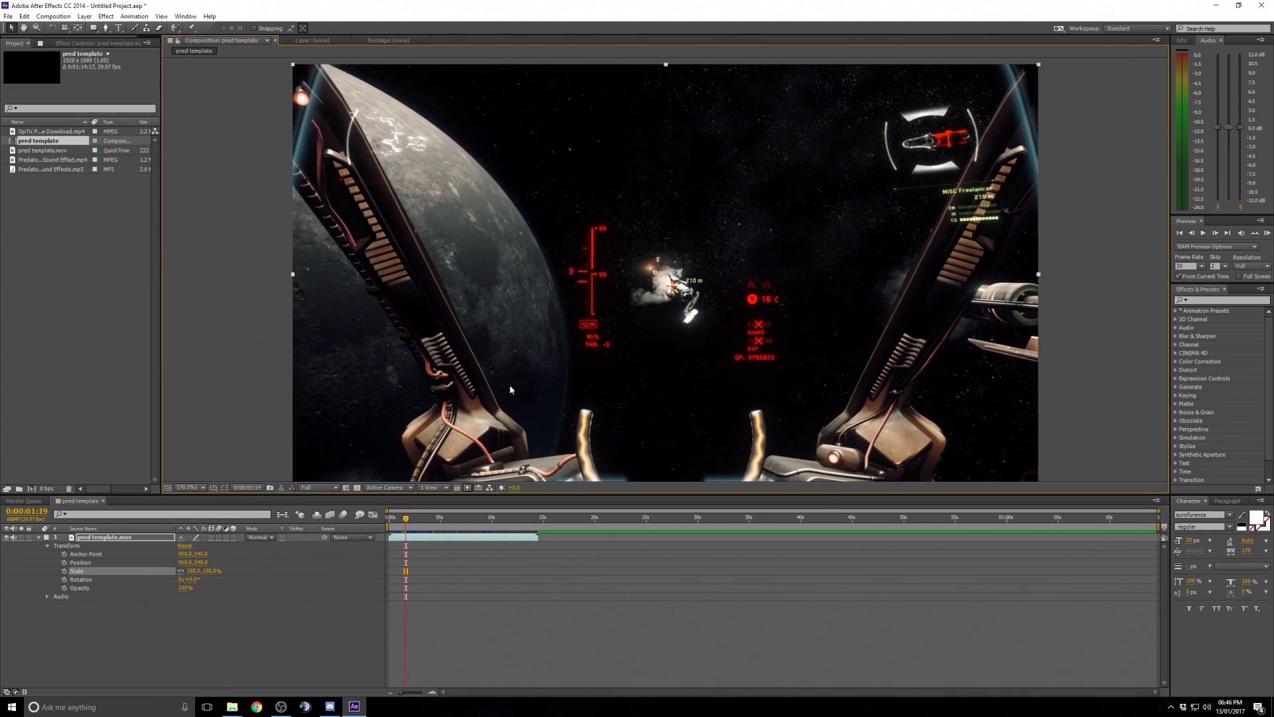
{"action": "left_click", "coordinate": [47, 596]}
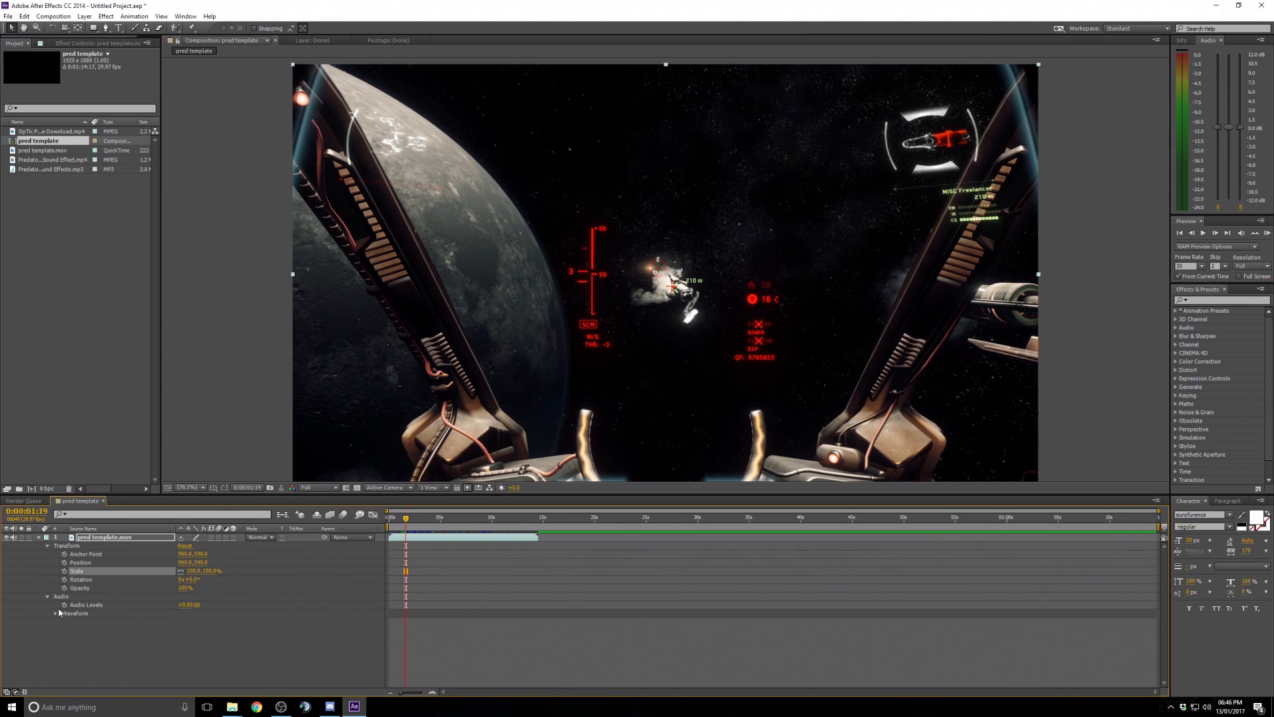
{"action": "left_click_drag", "start_coordinate": [179, 605], "coordinate": [110, 608]}
{"action": "left_click_drag", "start_coordinate": [185, 612], "coordinate": [207, 605]}
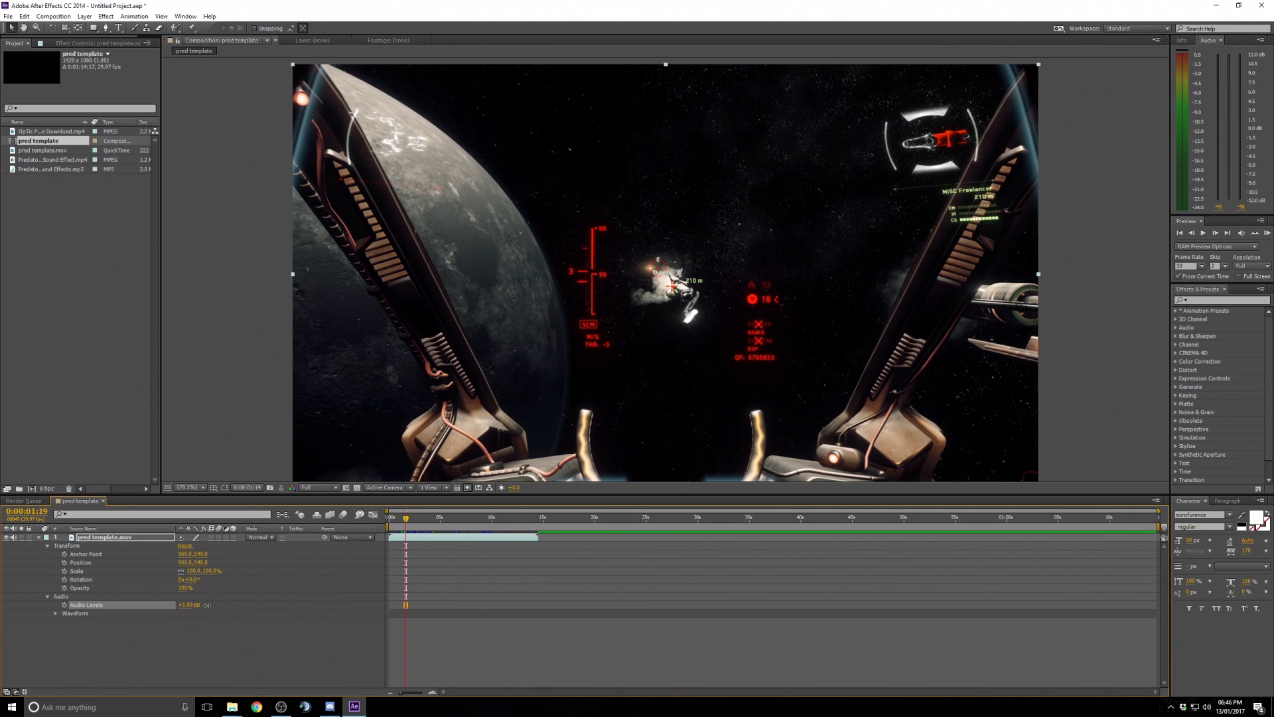
{"action": "left_click", "coordinate": [177, 640]}
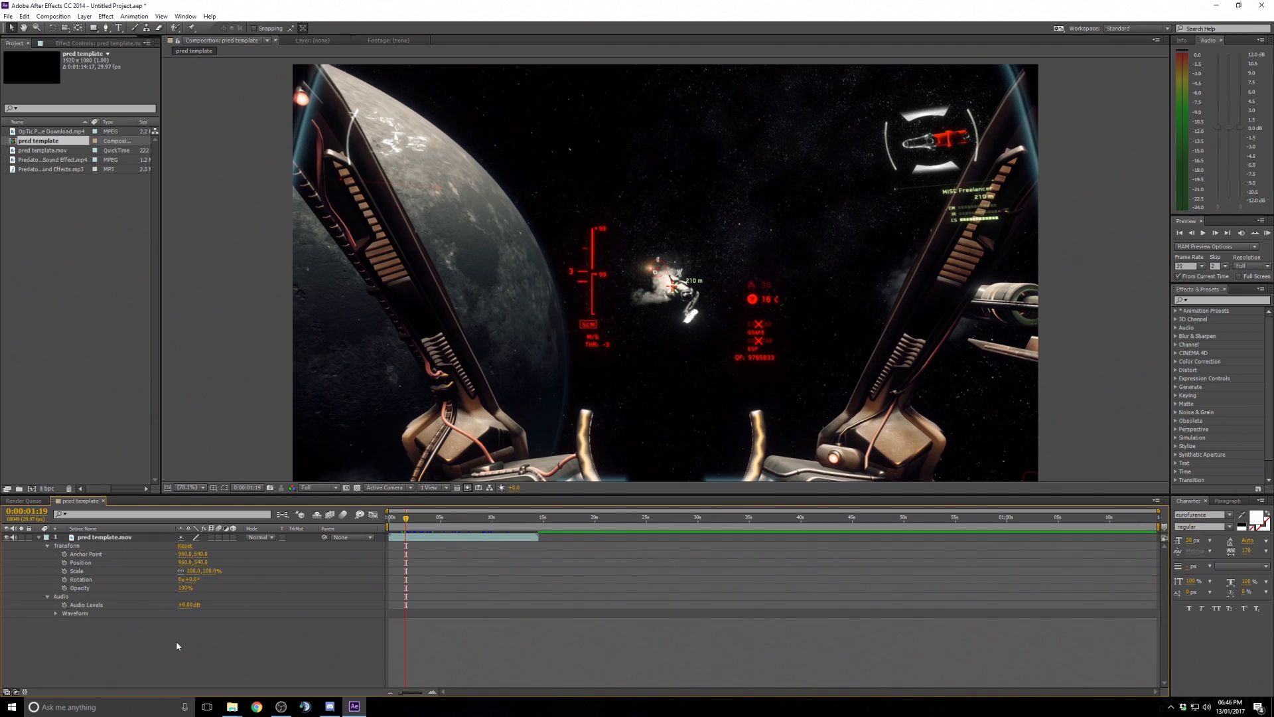
- Reveal the layer's audio waveform and scrub the playhead to about 0:00:06:06
{"action": "left_click", "coordinate": [56, 614]}
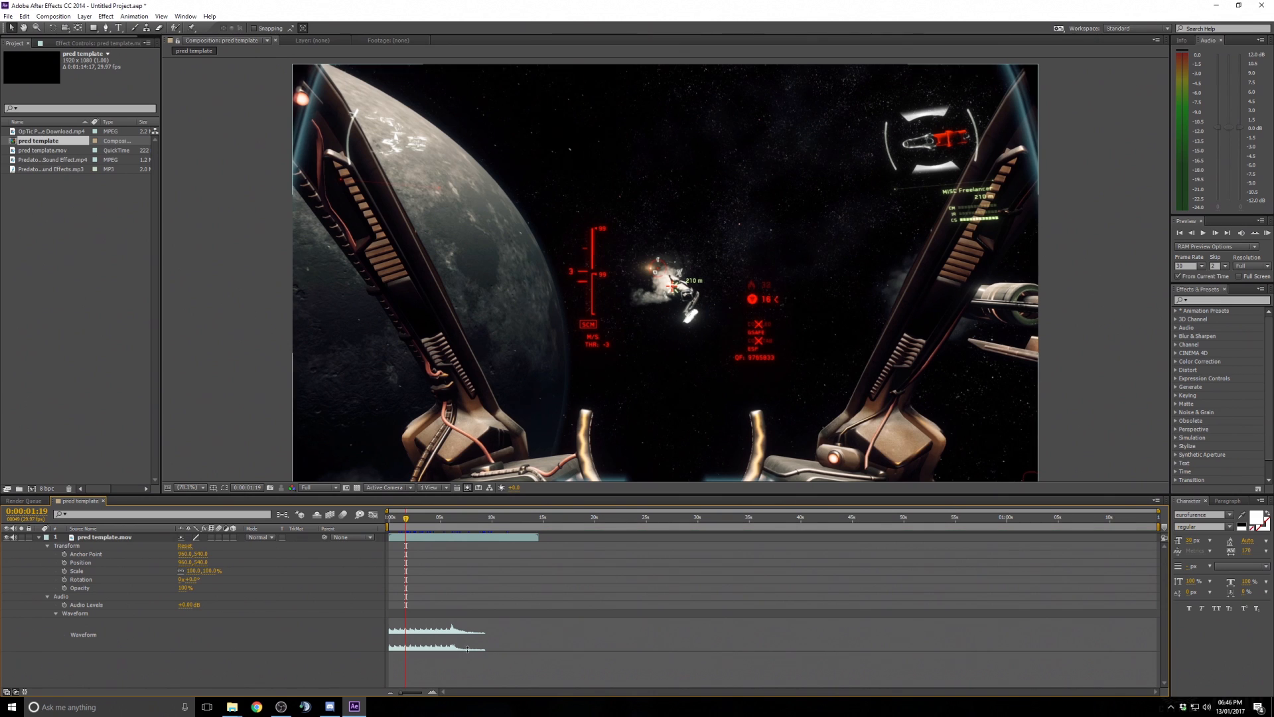
{"action": "left_click", "coordinate": [457, 522]}
{"action": "left_click_drag", "start_coordinate": [457, 522], "coordinate": [454, 529]}
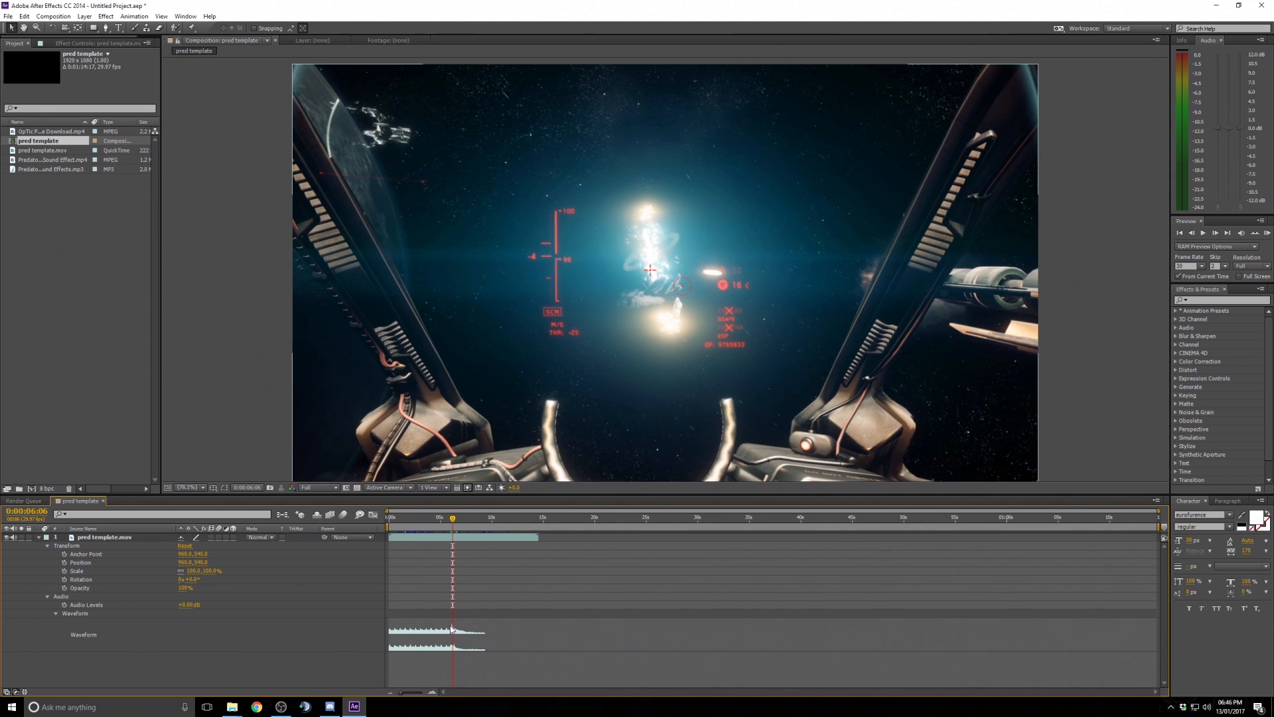
- Scrub through the footage and collapse the layer's waveform, Audio and Transform properties
{"action": "left_click_drag", "start_coordinate": [453, 585], "coordinate": [409, 606]}
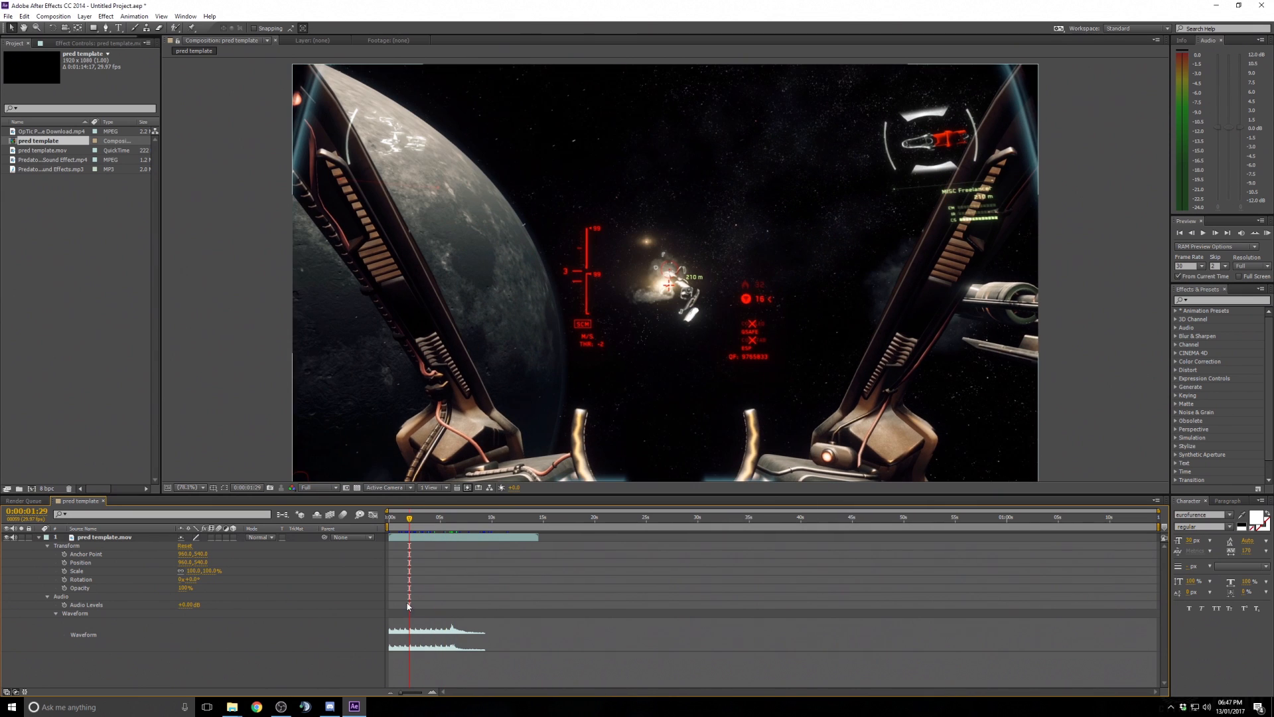
{"action": "left_click", "coordinate": [455, 519]}
{"action": "left_click_drag", "start_coordinate": [454, 519], "coordinate": [451, 524]}
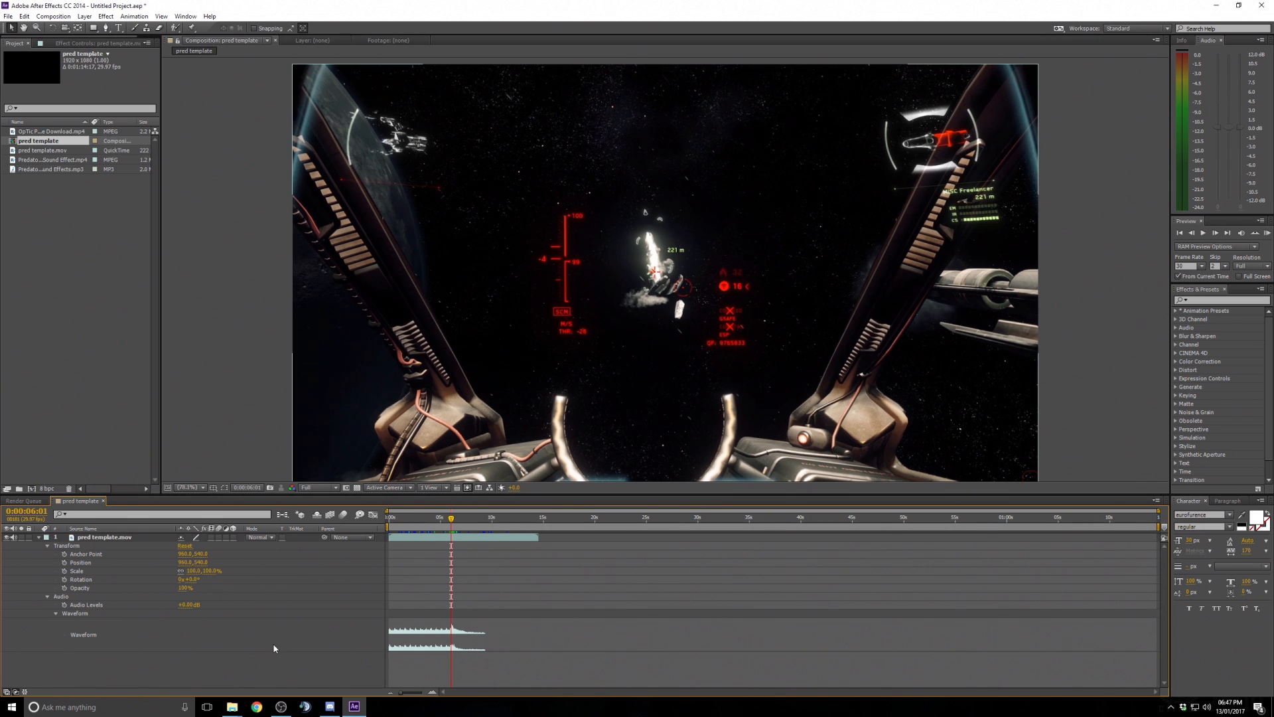
{"action": "left_click", "coordinate": [56, 615]}
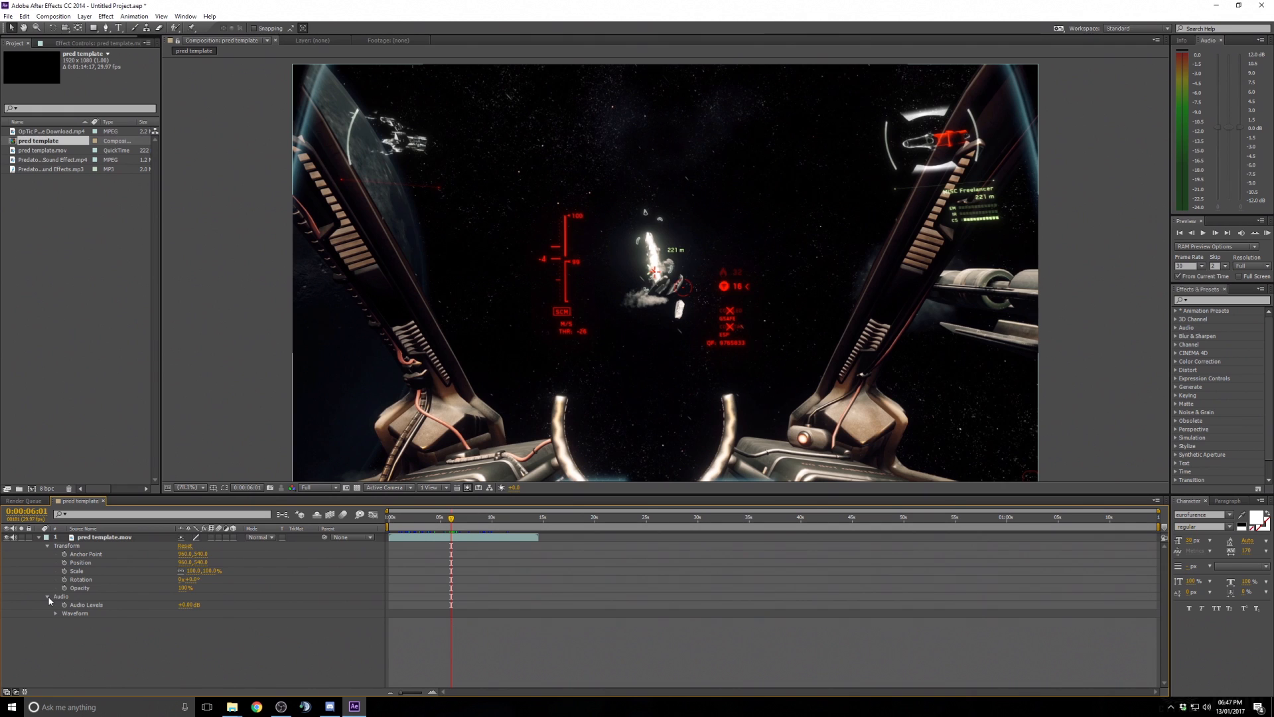
{"action": "left_click", "coordinate": [48, 596]}
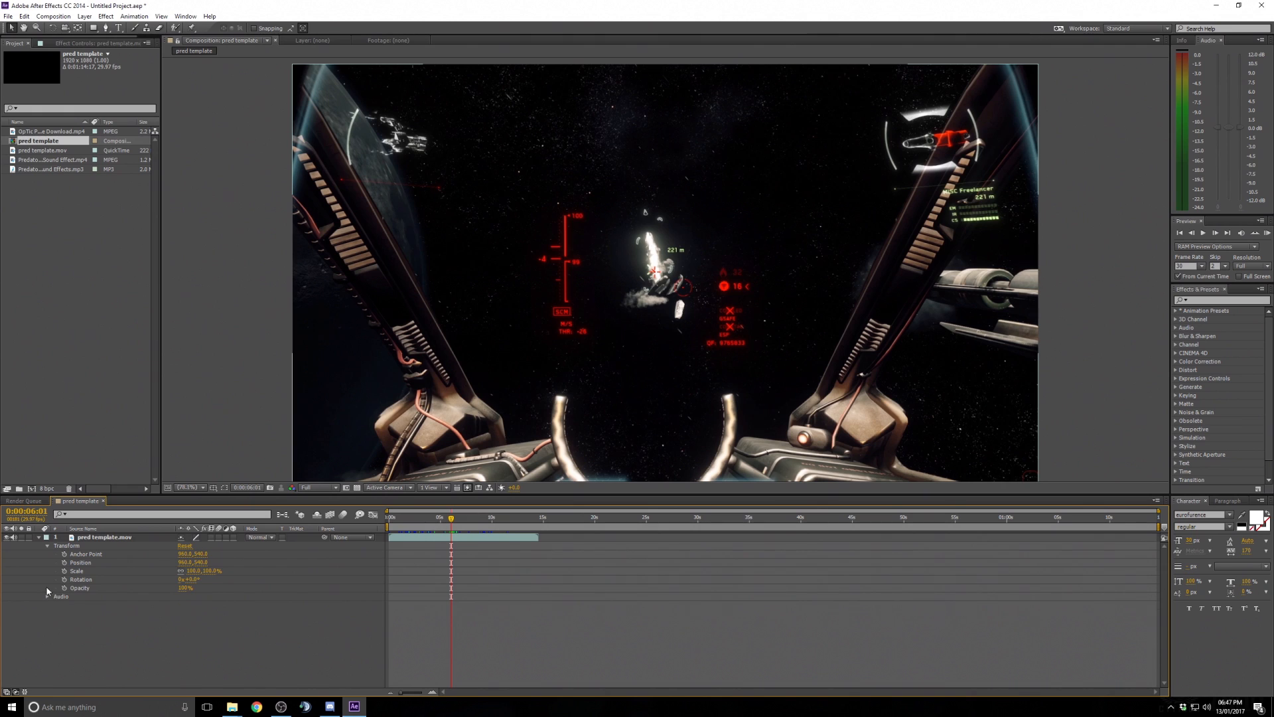
{"action": "left_click", "coordinate": [47, 546]}
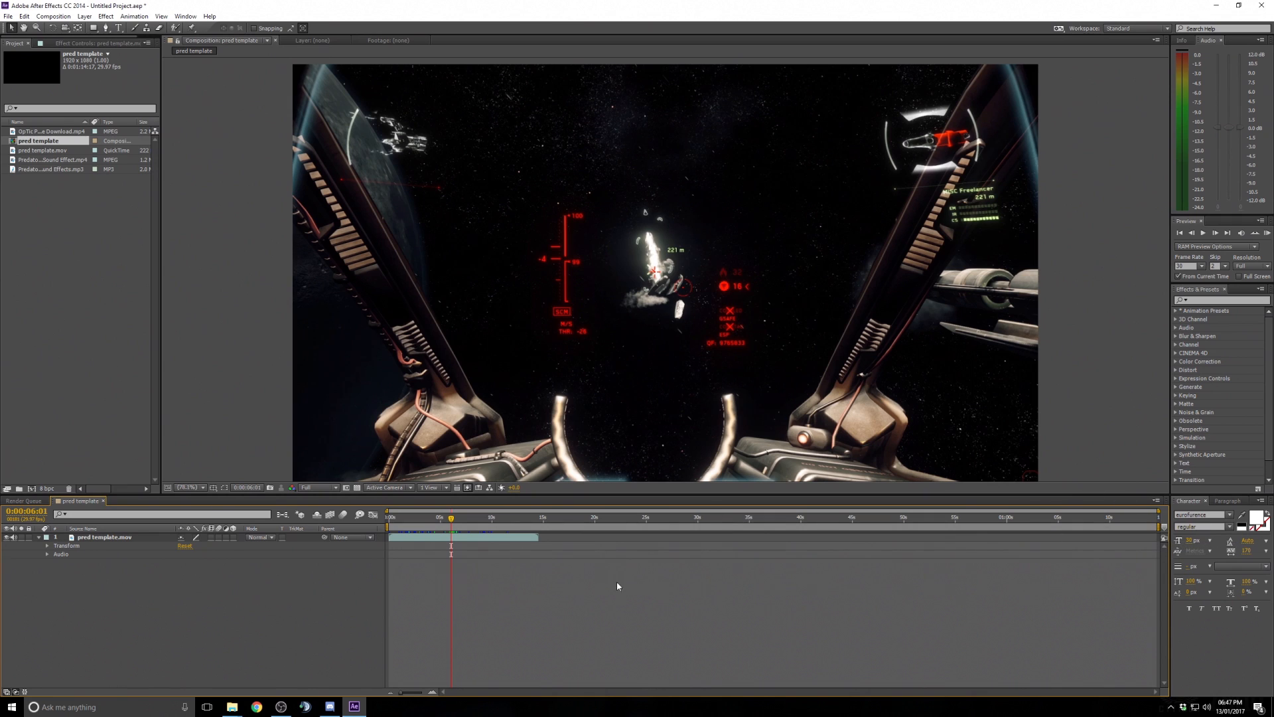
- Change the composition's duration to about 20 seconds in the composition settings
{"action": "left_click_drag", "start_coordinate": [538, 519], "coordinate": [596, 518]}
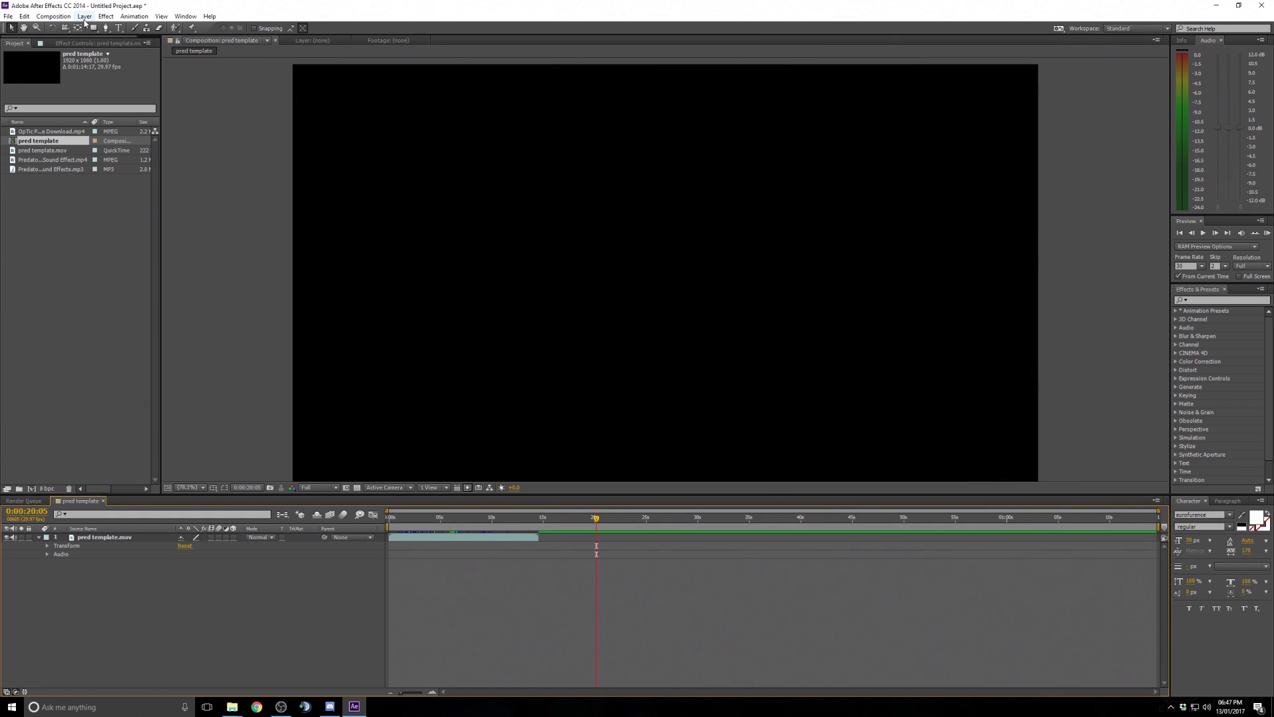
{"action": "left_click", "coordinate": [53, 16]}
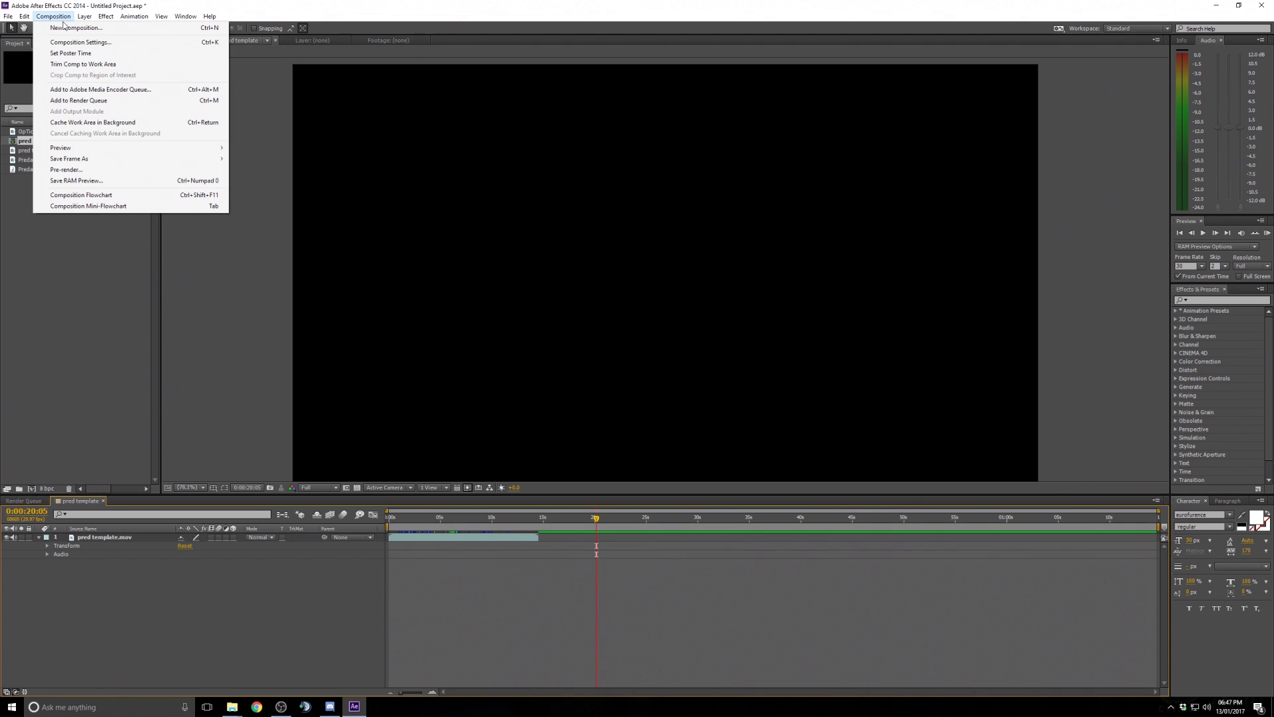
{"action": "left_click", "coordinate": [76, 42]}
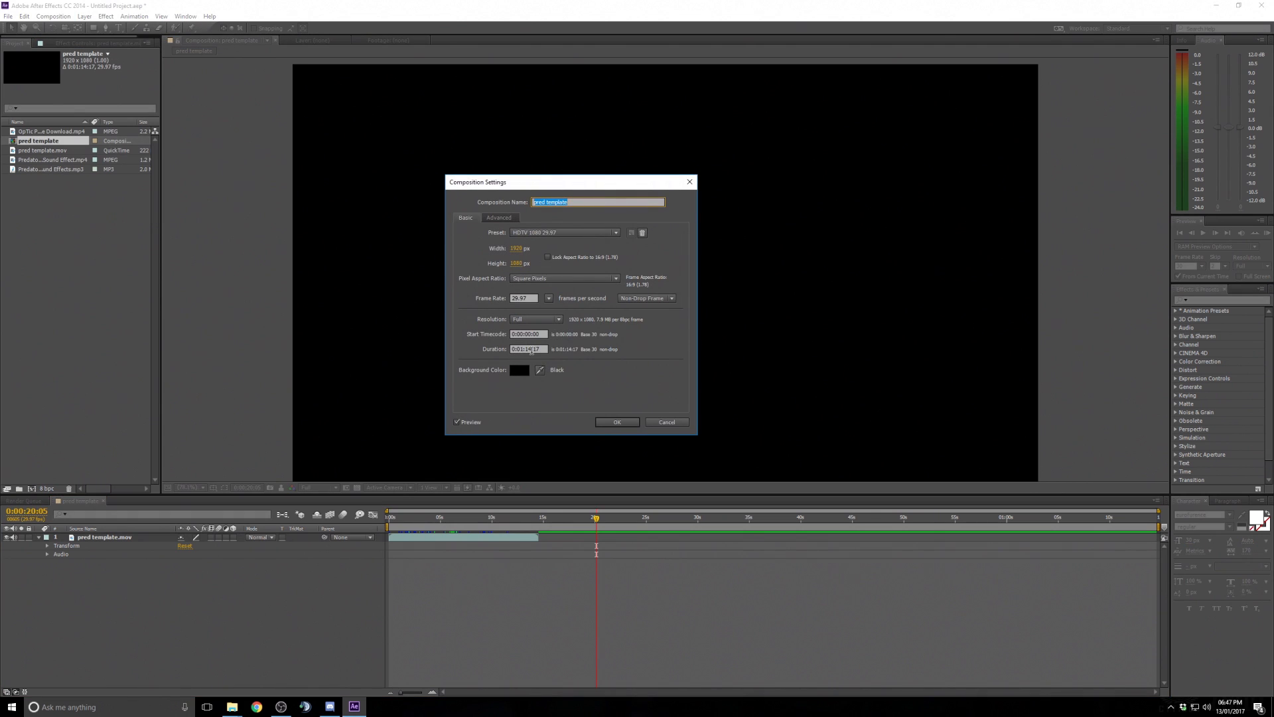
{"action": "left_click", "coordinate": [531, 349]}
{"action": "key", "text": "BackSpace"}
{"action": "key", "text": "BackSpace"}
{"action": "type", "text": "20"}
{"action": "key", "text": "BackSpace"}
{"action": "type", "text": "0"}
{"action": "left_click", "coordinate": [630, 422]}
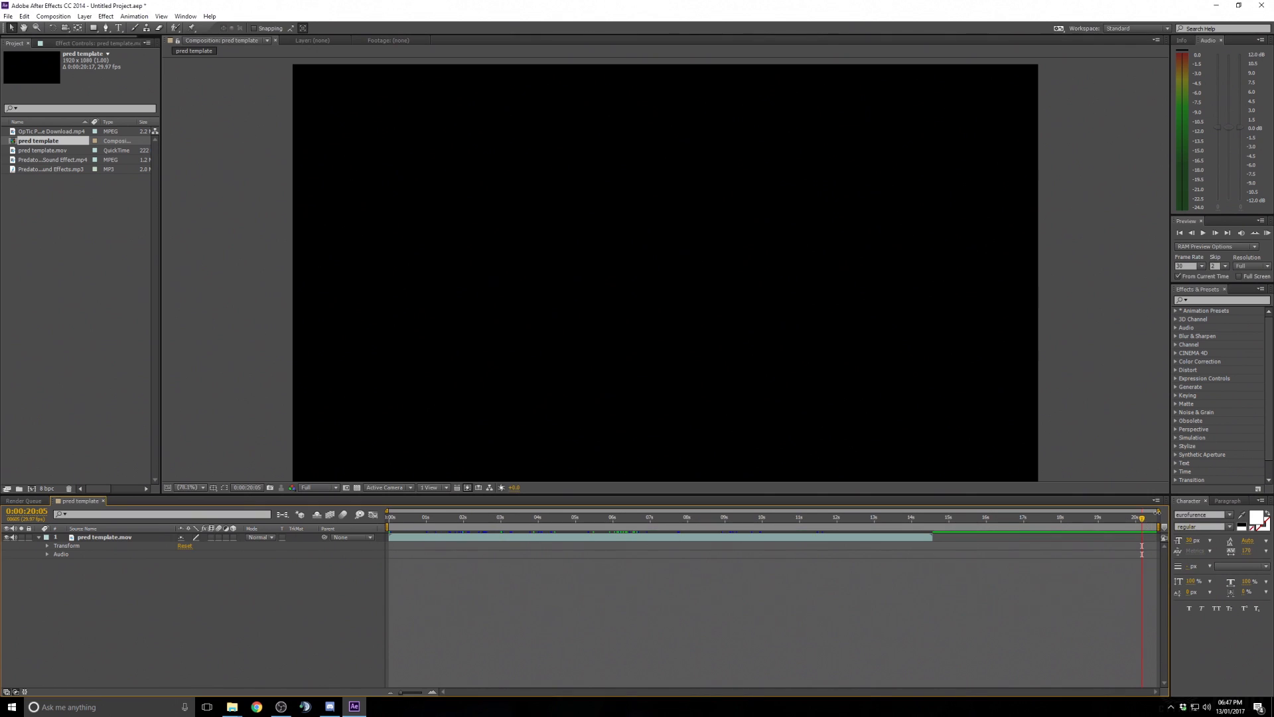
- Trim the footage layer's in point to about 0:00:00:24
{"action": "left_click_drag", "start_coordinate": [1159, 512], "coordinate": [881, 511]}
{"action": "left_click_drag", "start_coordinate": [404, 521], "coordinate": [435, 524]}
{"action": "left_click", "coordinate": [456, 540]}
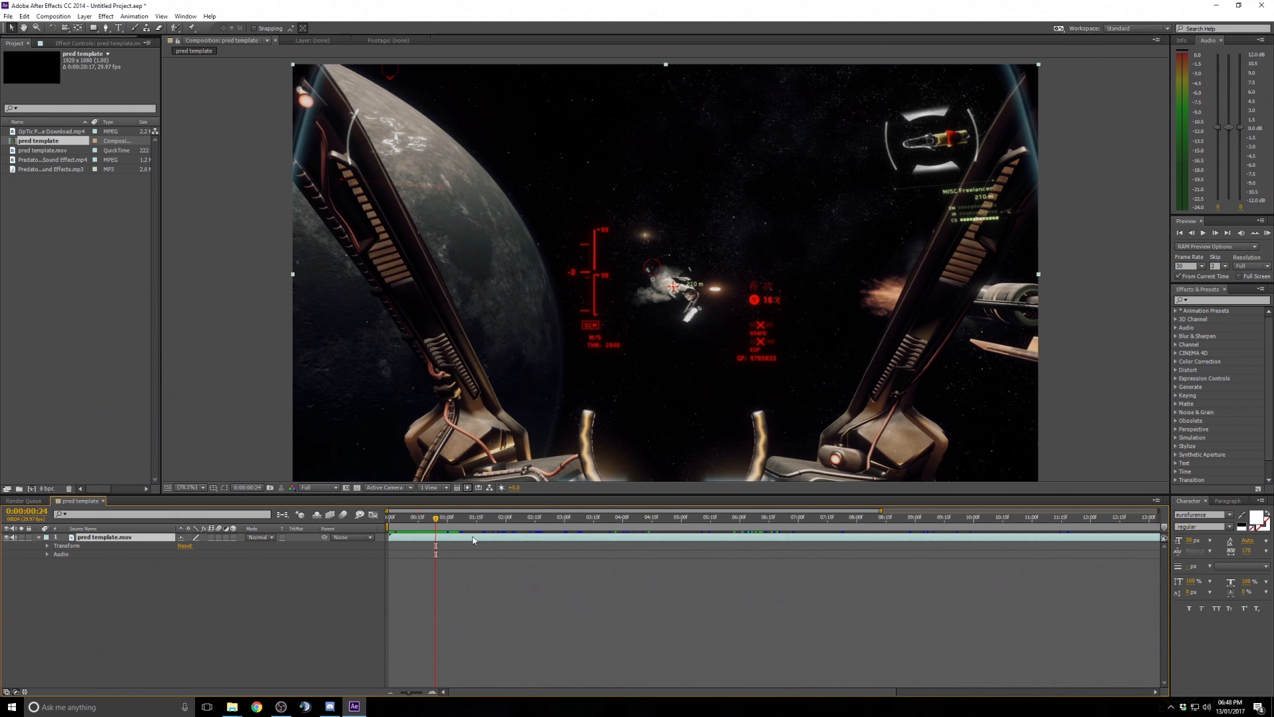
{"action": "left_click_drag", "start_coordinate": [483, 541], "coordinate": [571, 541]}
{"action": "left_click_drag", "start_coordinate": [712, 541], "coordinate": [612, 537]}
{"action": "key", "text": "alt+bracketleft"}
{"action": "left_click", "coordinate": [356, 614]}
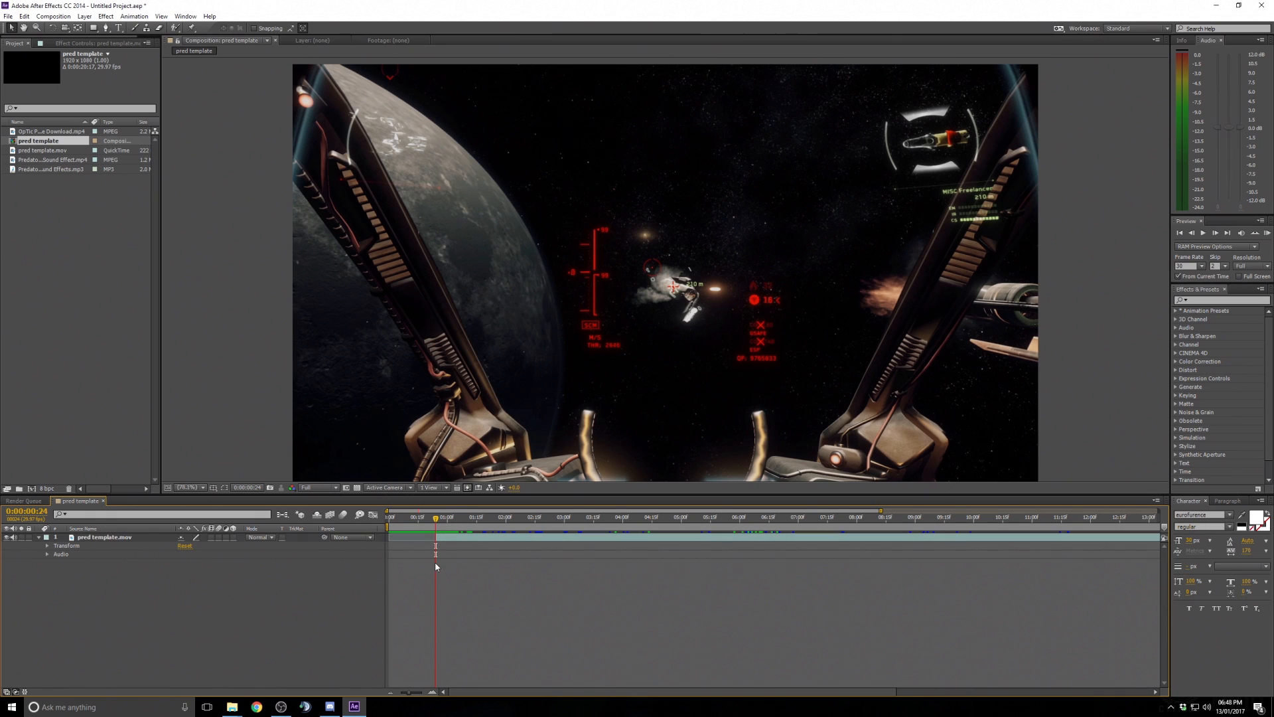
- Move the trimmed footage layer so it begins at the start of the composition
{"action": "left_click_drag", "start_coordinate": [437, 526], "coordinate": [410, 527]}
{"action": "left_click", "coordinate": [499, 543]}
{"action": "key", "text": "bracketleft"}
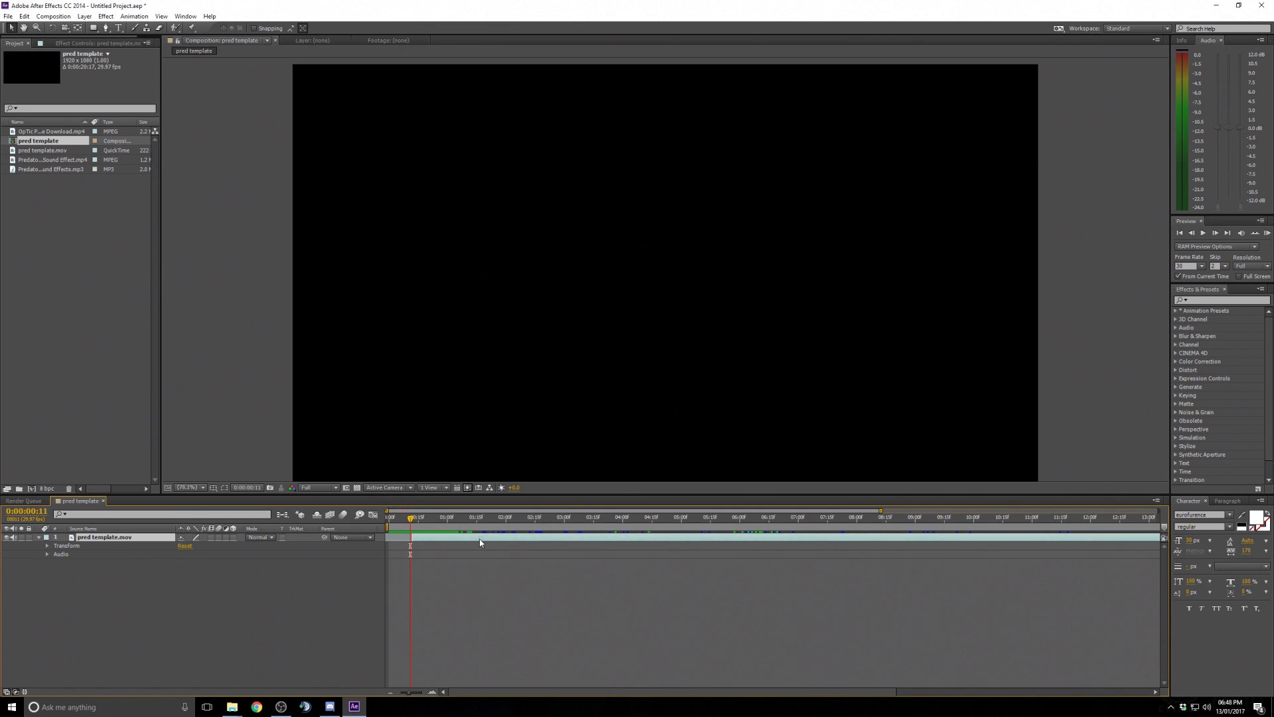
{"action": "key", "text": "Home"}
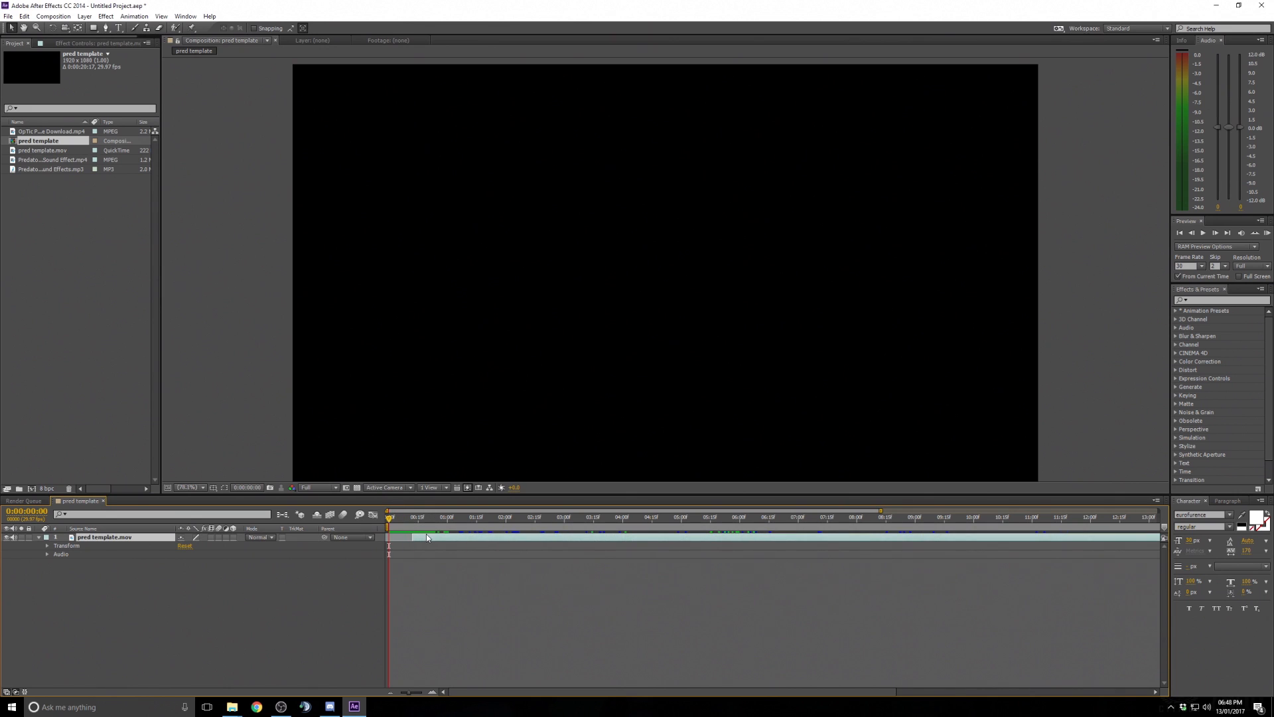
{"action": "left_click_drag", "start_coordinate": [455, 543], "coordinate": [436, 544]}
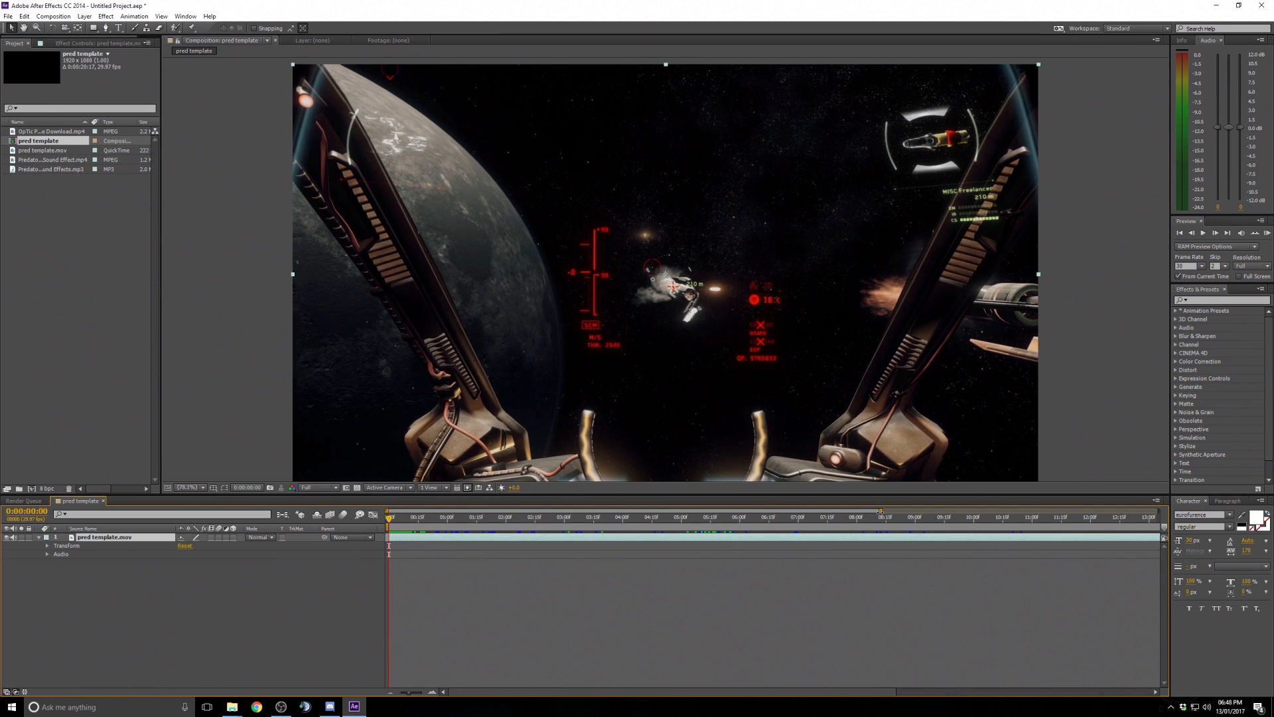
- Enable keyframing on the footage layer's Opacity and set it to 0% at 0:00:00:00
{"action": "left_click_drag", "start_coordinate": [881, 512], "coordinate": [408, 505]}
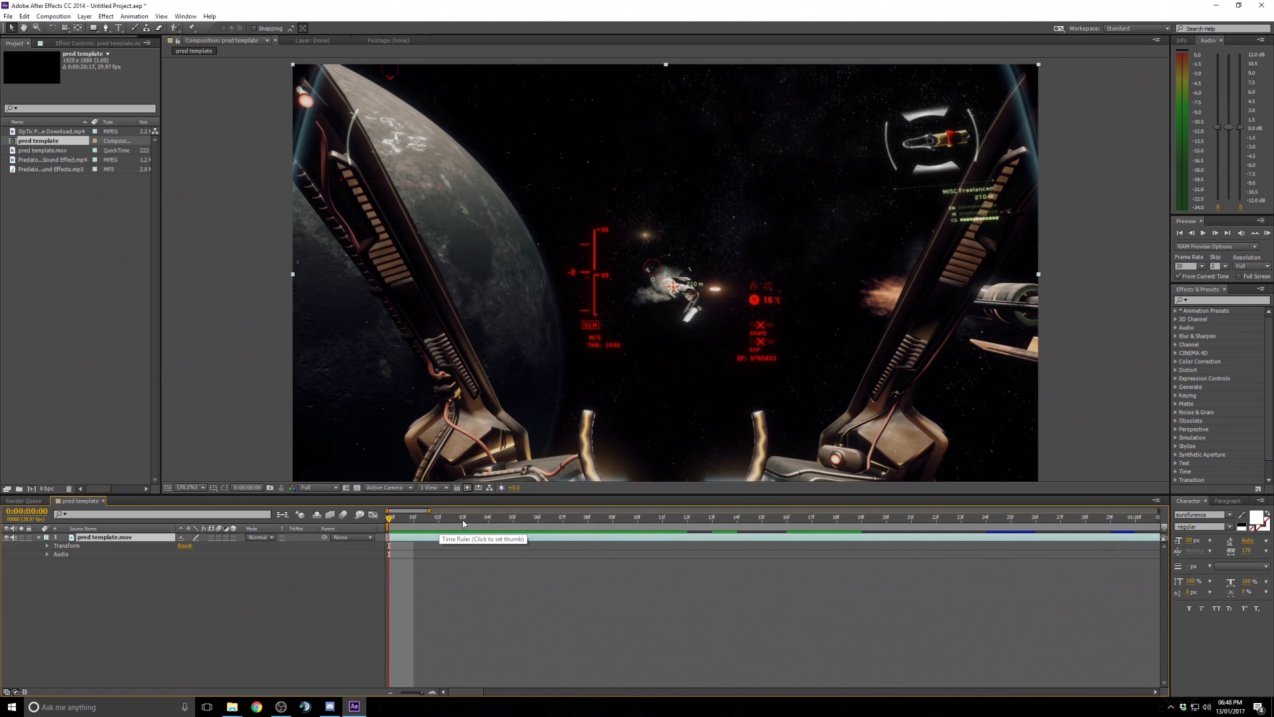
{"action": "left_click_drag", "start_coordinate": [398, 539], "coordinate": [932, 509]}
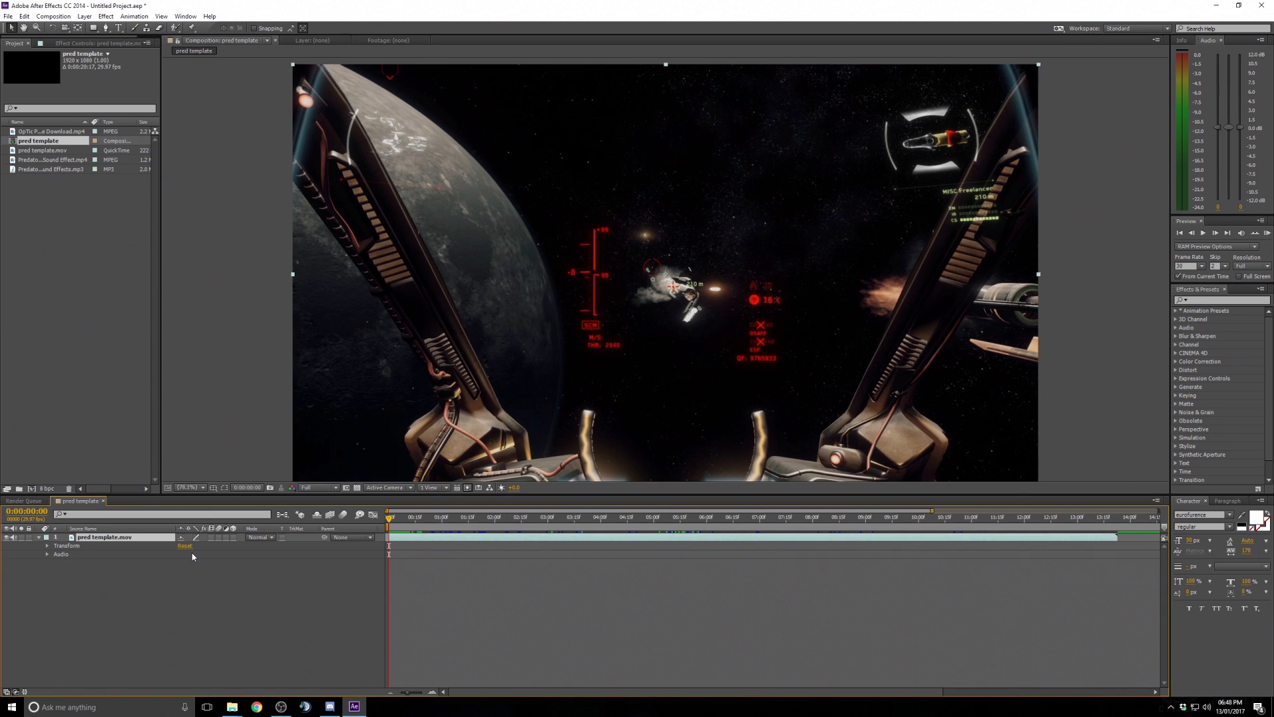
{"action": "left_click", "coordinate": [48, 546]}
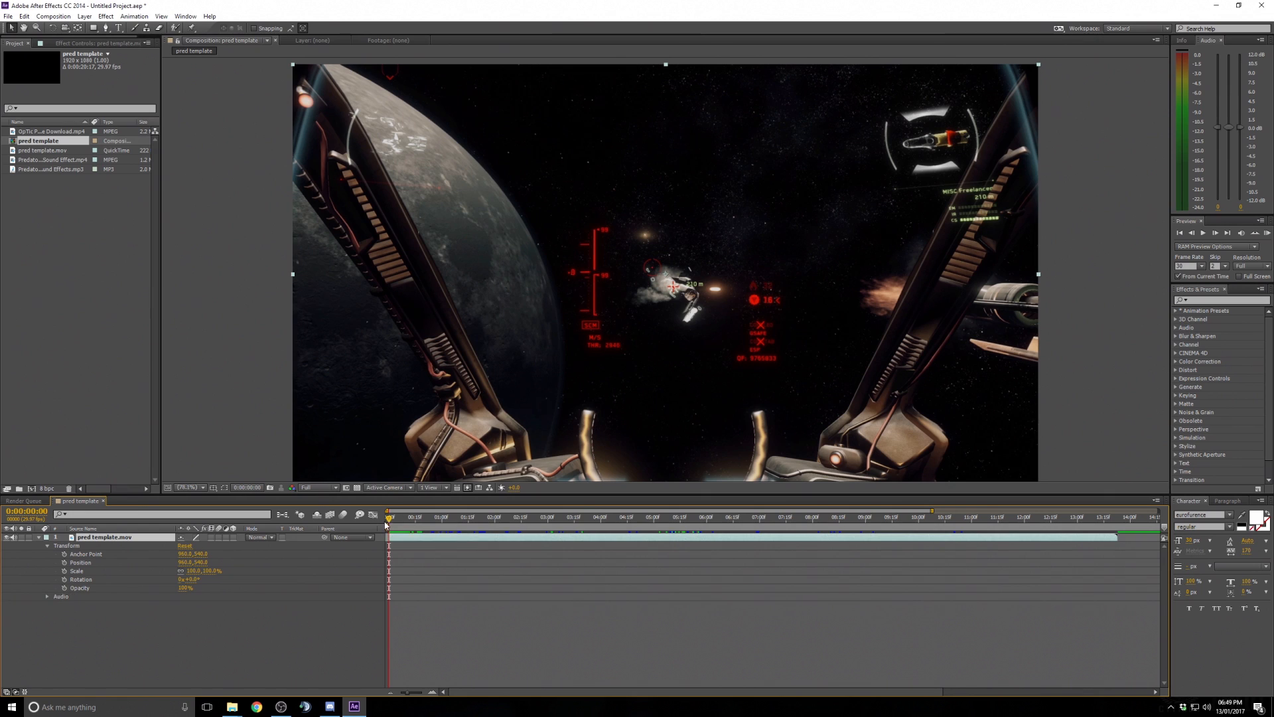
{"action": "left_click", "coordinate": [64, 588]}
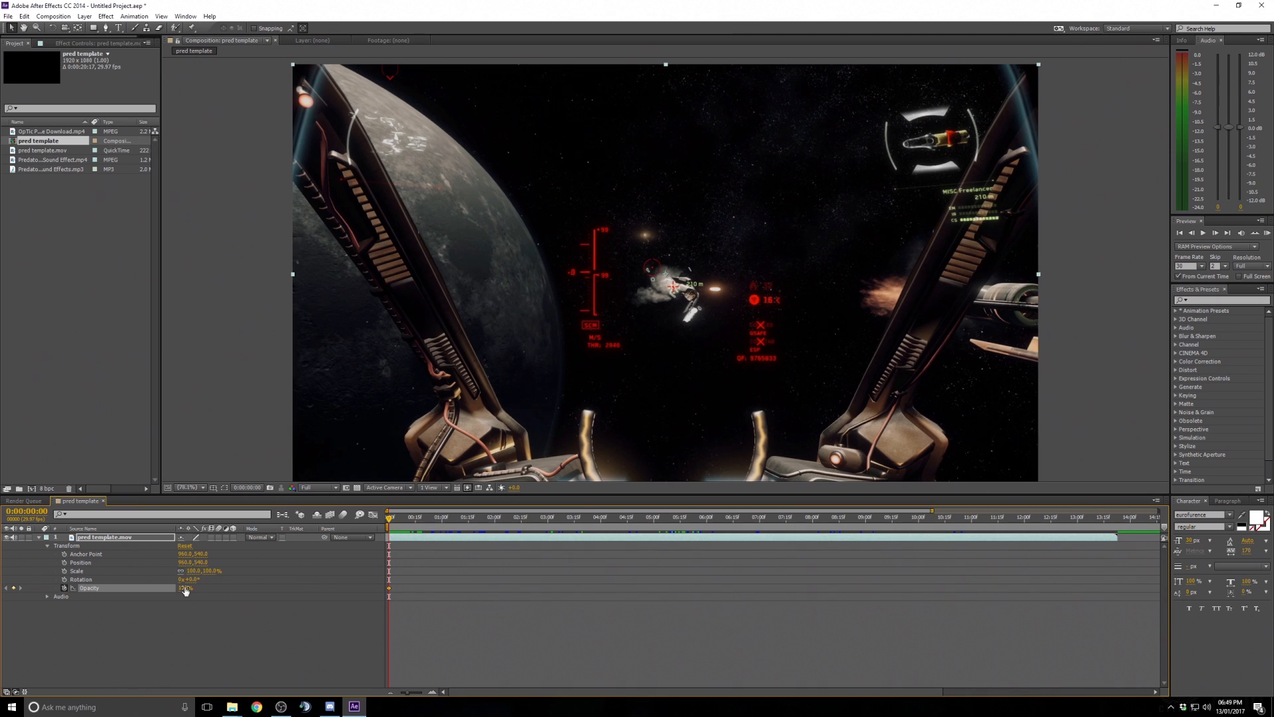
{"action": "left_click_drag", "start_coordinate": [185, 590], "coordinate": [128, 594]}
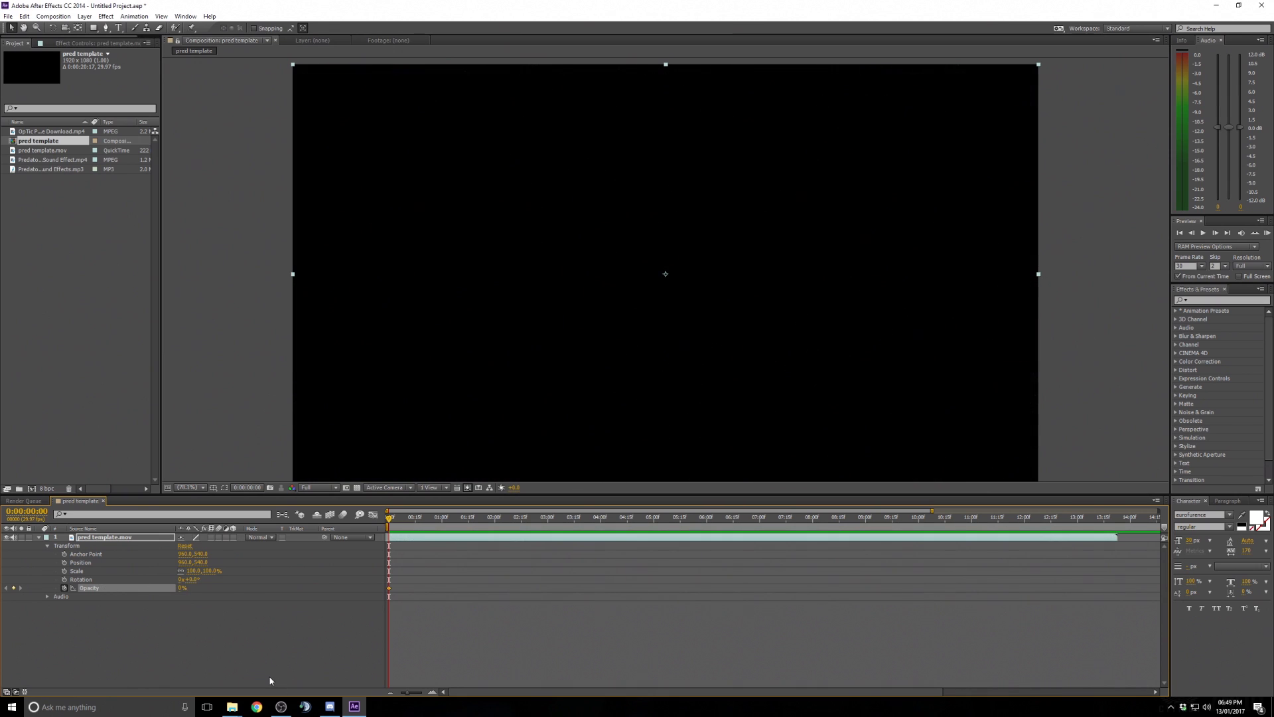
- Add an Opacity keyframe of 100% at 0:00:02:21
{"action": "left_click_drag", "start_coordinate": [412, 522], "coordinate": [461, 520]}
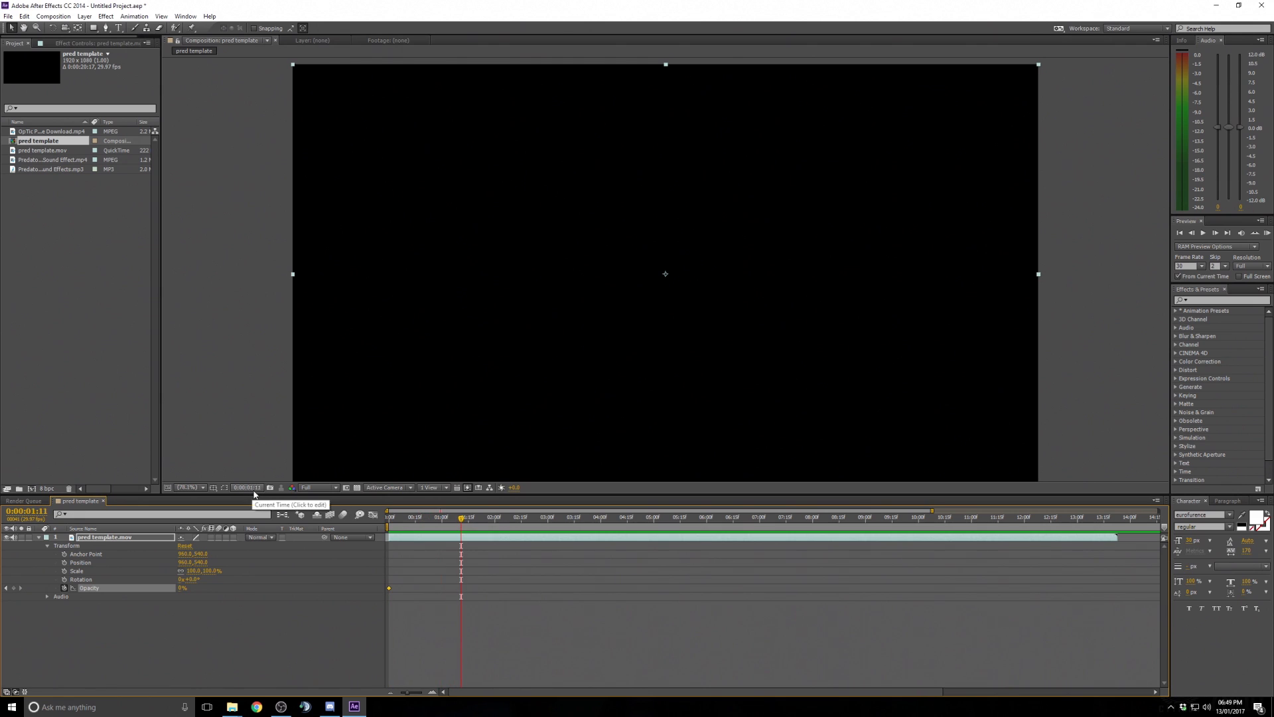
{"action": "left_click", "coordinate": [468, 521]}
{"action": "left_click_drag", "start_coordinate": [470, 521], "coordinate": [531, 526]}
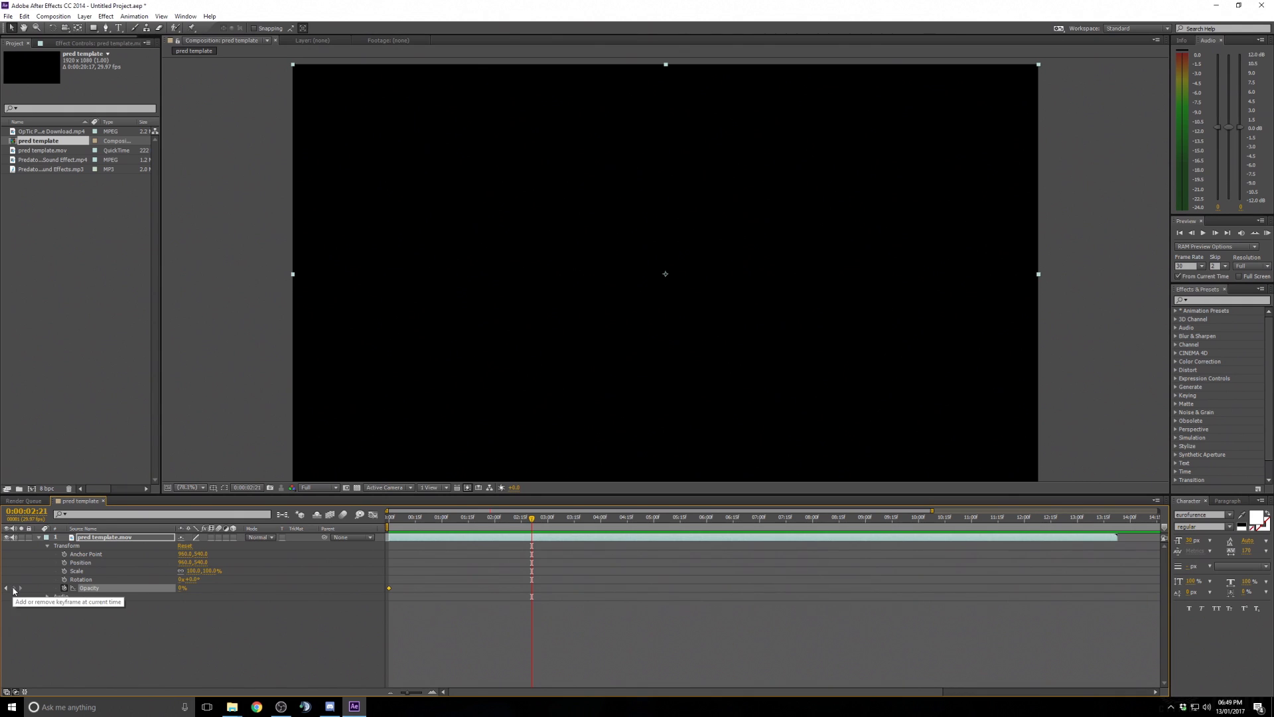
{"action": "left_click", "coordinate": [15, 588]}
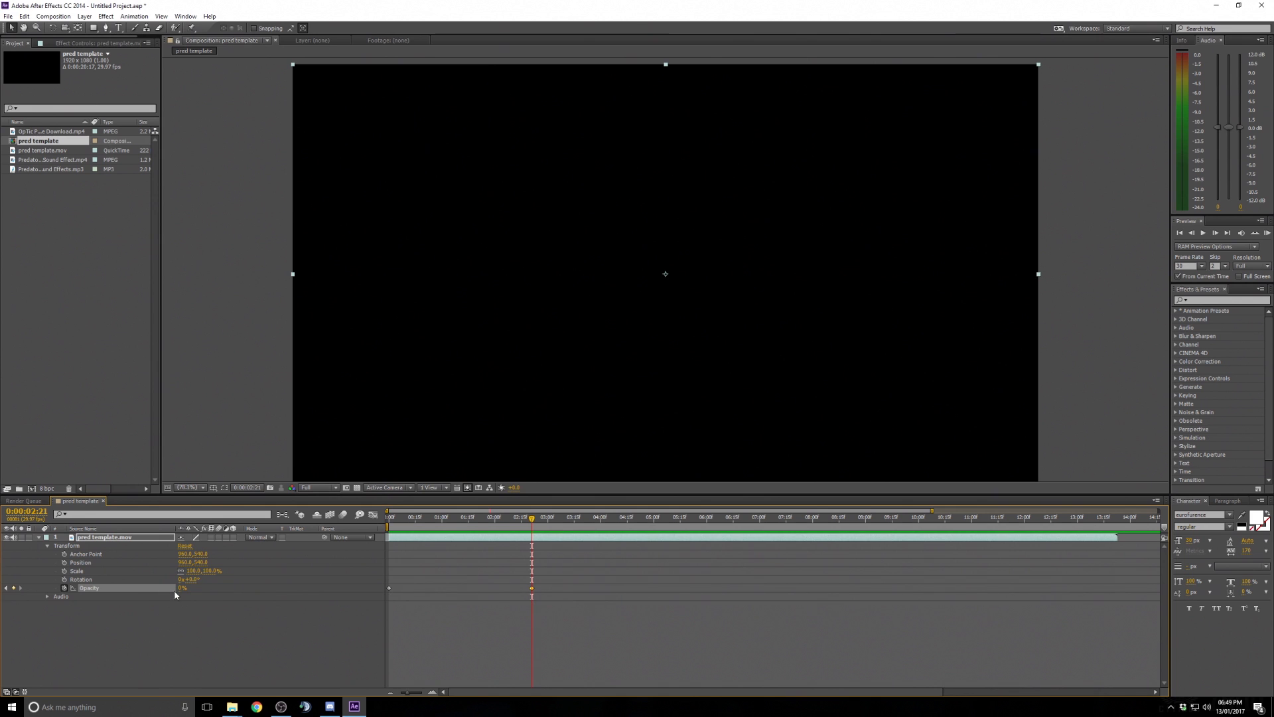
{"action": "left_click_drag", "start_coordinate": [194, 588], "coordinate": [261, 586]}
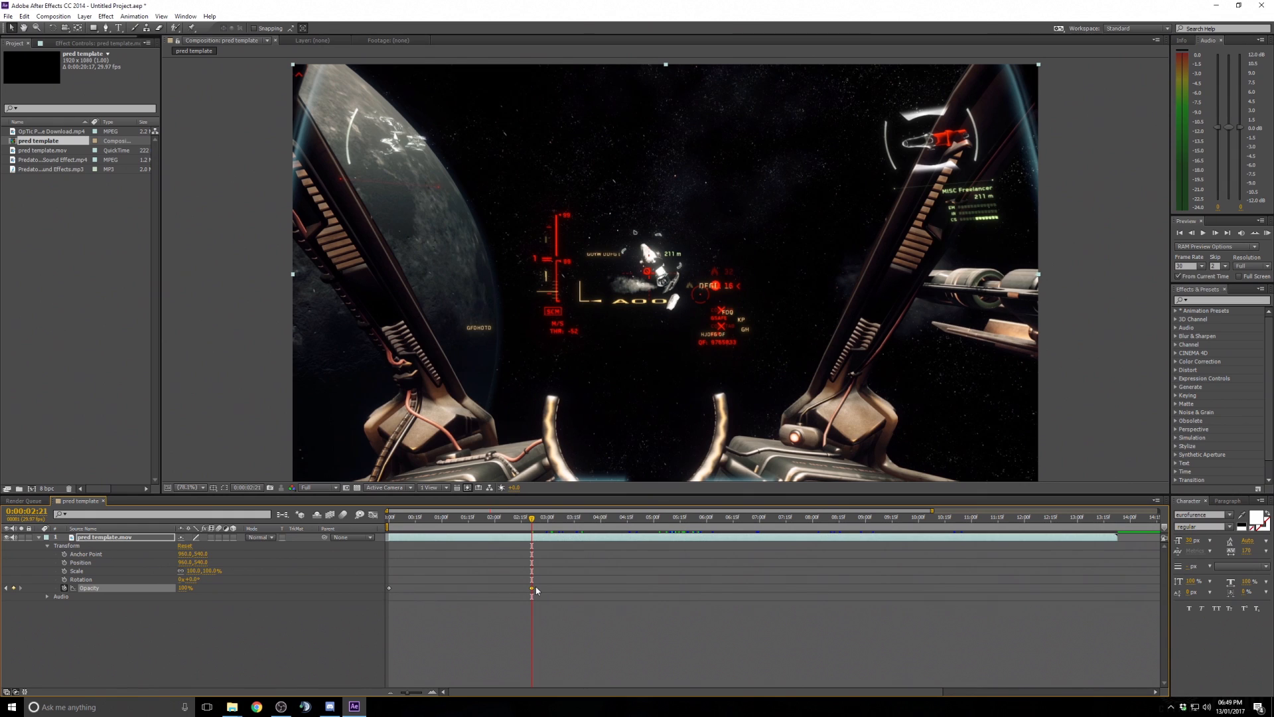
- Adjust the preview options and play back the fade-in from the start
{"action": "mouse_move", "coordinate": [531, 519]}
{"action": "left_mouse_down"}
{"action": "mouse_move", "coordinate": [366, 526]}
{"action": "mouse_move", "coordinate": [534, 527]}
{"action": "left_mouse_up"}
{"action": "left_click_drag", "start_coordinate": [532, 519], "coordinate": [387, 521]}
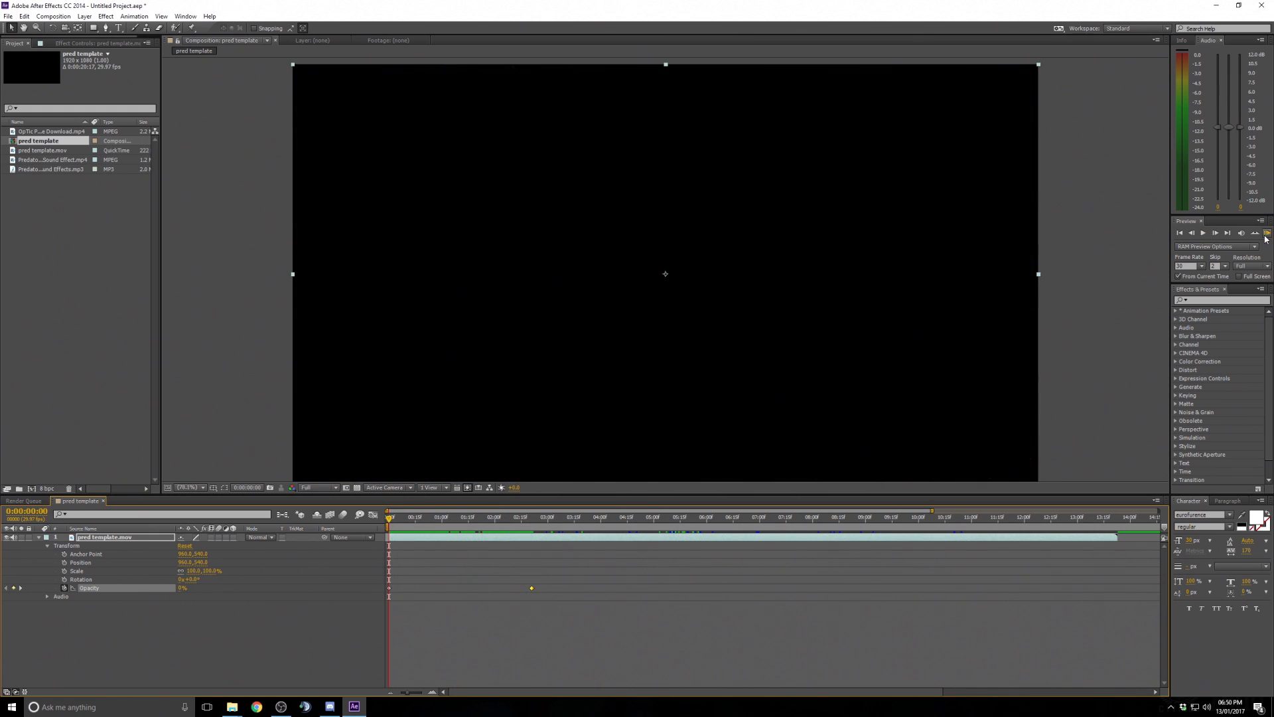
{"action": "left_click", "coordinate": [1229, 268]}
{"action": "left_click", "coordinate": [1216, 267]}
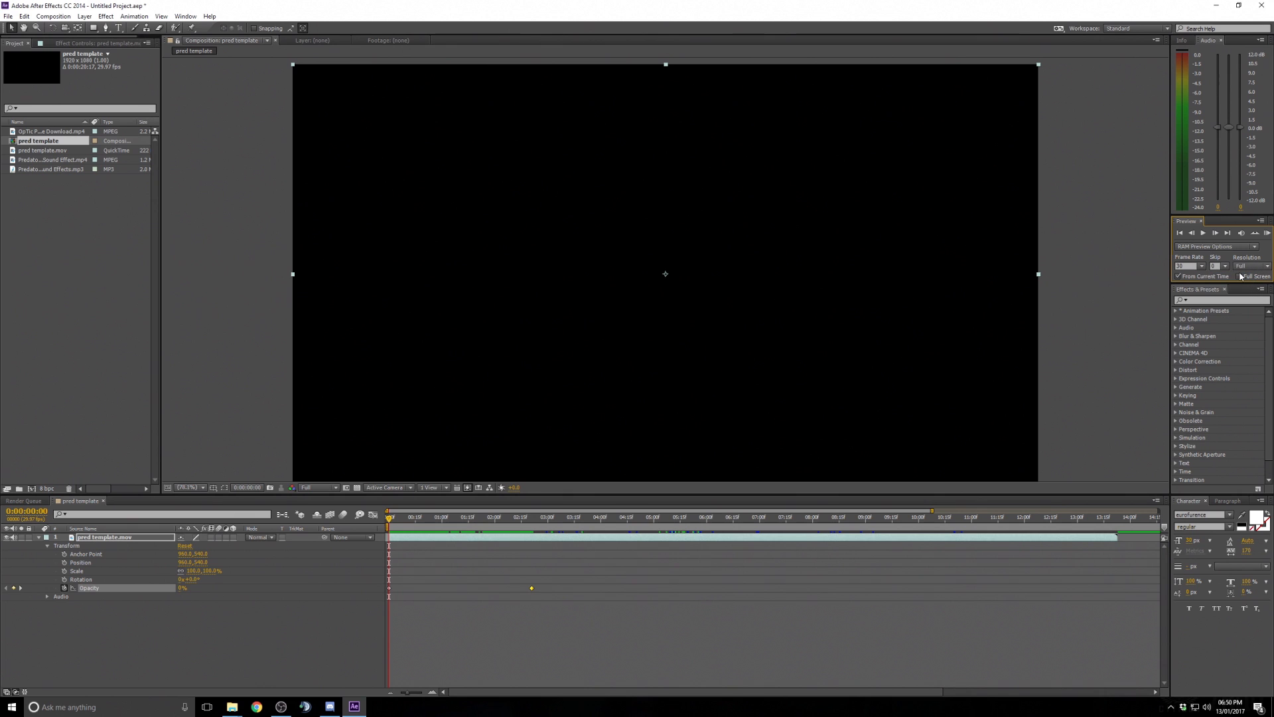
{"action": "left_click", "coordinate": [1203, 234]}
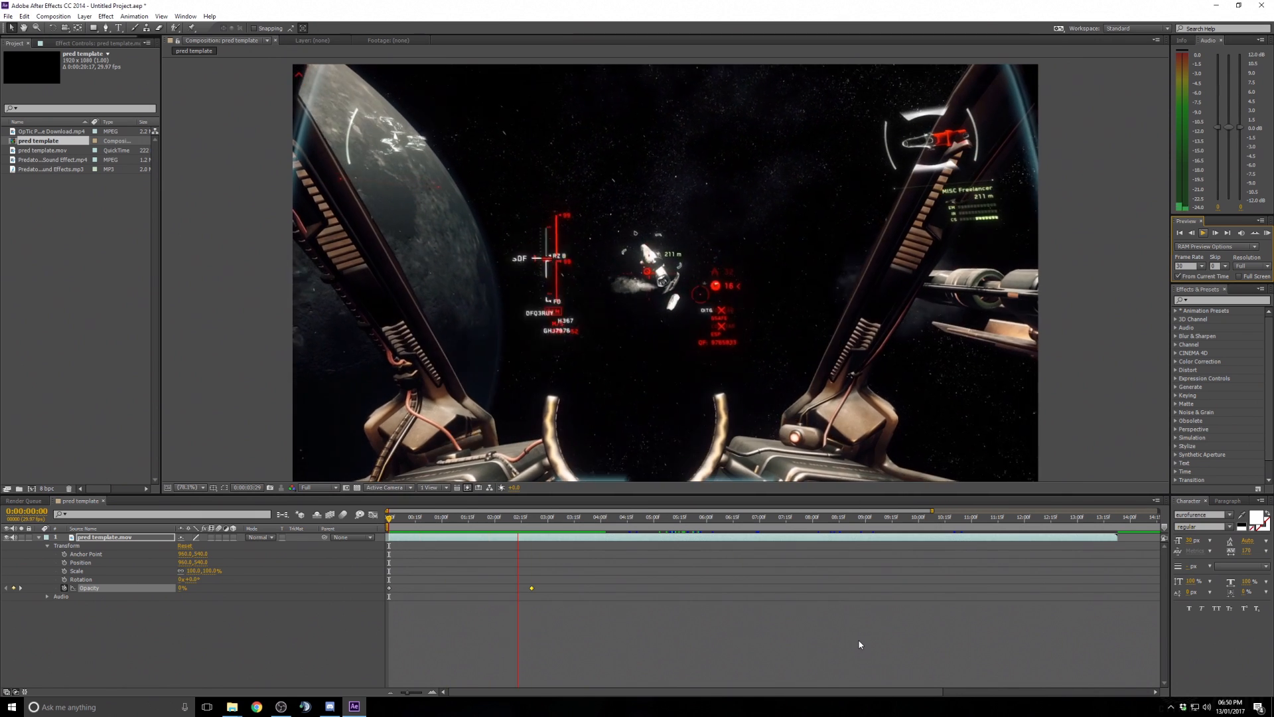
{"action": "key", "text": "space"}
- Move the 100% Opacity keyframe earlier, to about one second
{"action": "left_click_drag", "start_coordinate": [456, 517], "coordinate": [385, 526]}
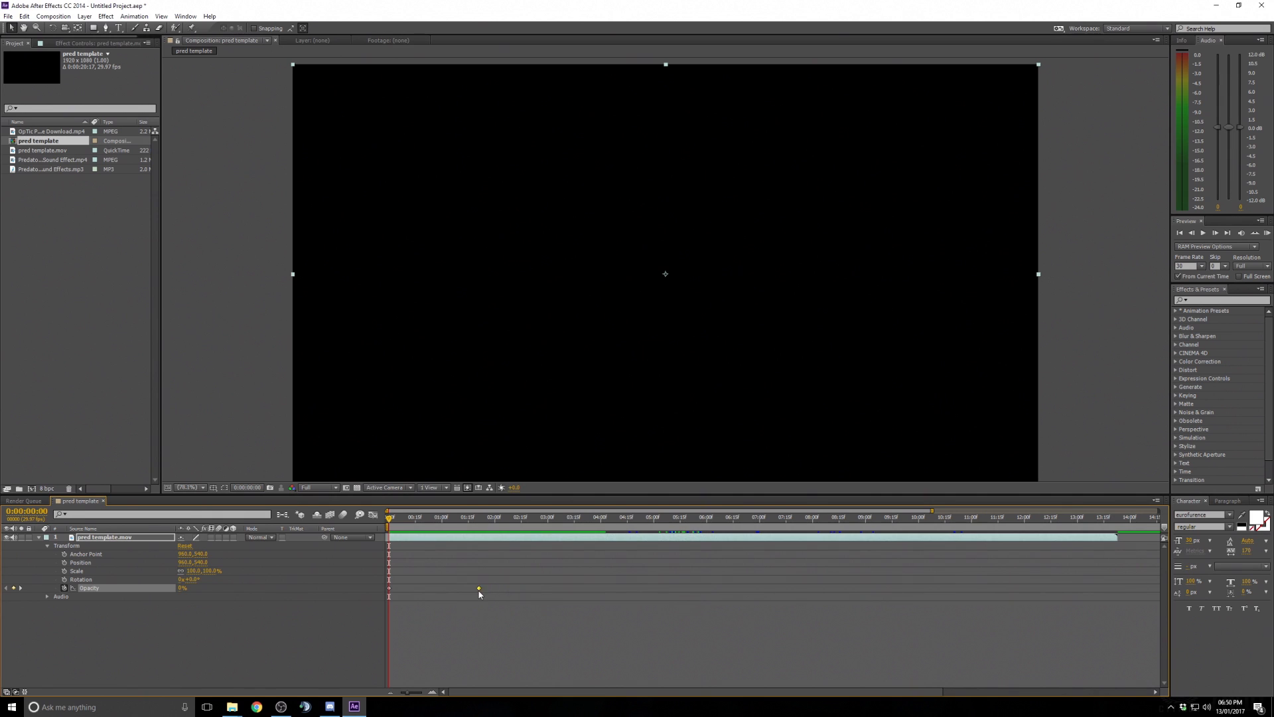
{"action": "mouse_move", "coordinate": [480, 590]}
{"action": "left_mouse_down"}
{"action": "mouse_move", "coordinate": [460, 590]}
{"action": "mouse_move", "coordinate": [488, 590]}
{"action": "left_mouse_up"}
{"action": "left_click_drag", "start_coordinate": [582, 589], "coordinate": [717, 588]}
{"action": "left_click_drag", "start_coordinate": [390, 519], "coordinate": [604, 519]}
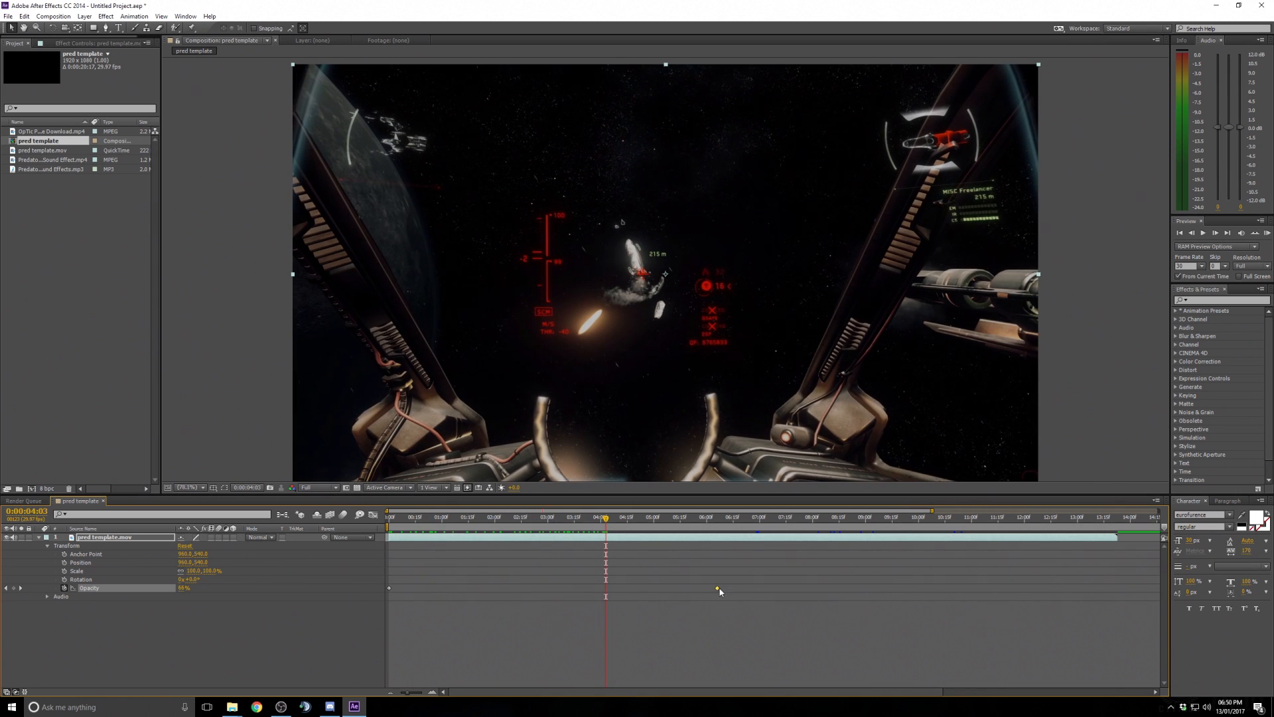
{"action": "left_click_drag", "start_coordinate": [717, 589], "coordinate": [428, 590]}
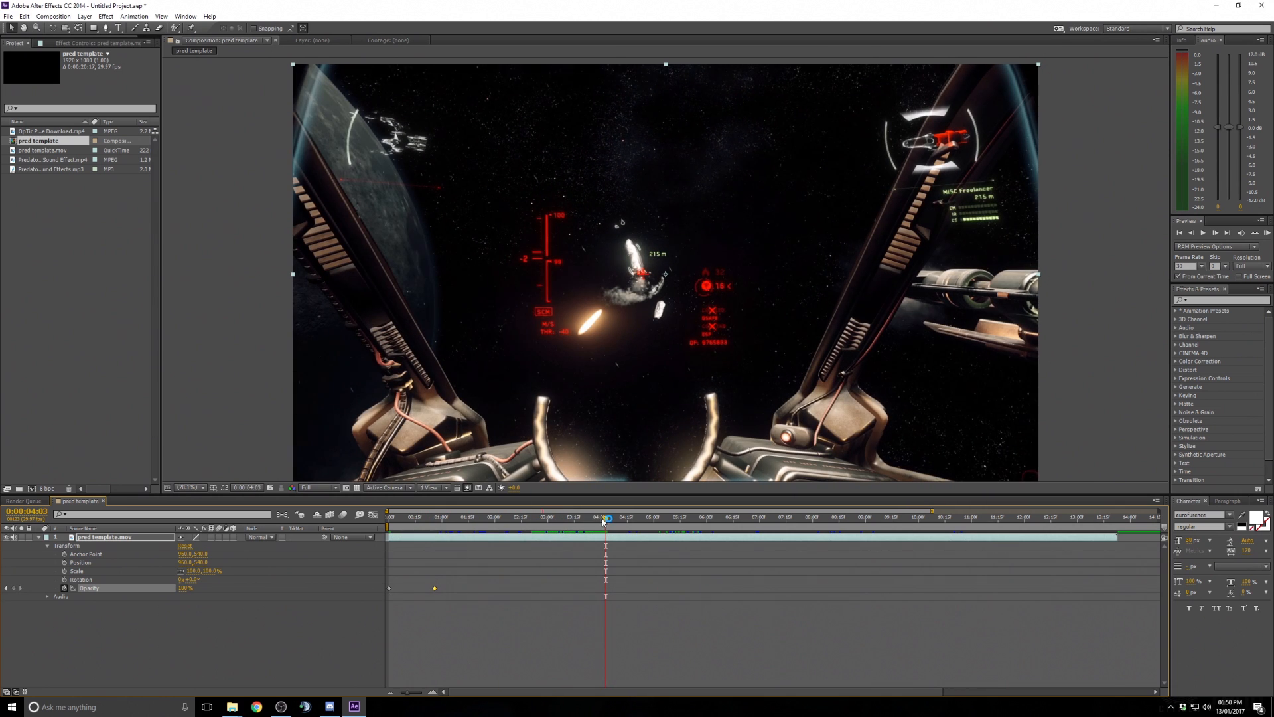
- Play a RAM preview of the fade-in from the start
{"action": "left_click_drag", "start_coordinate": [606, 519], "coordinate": [389, 522]}
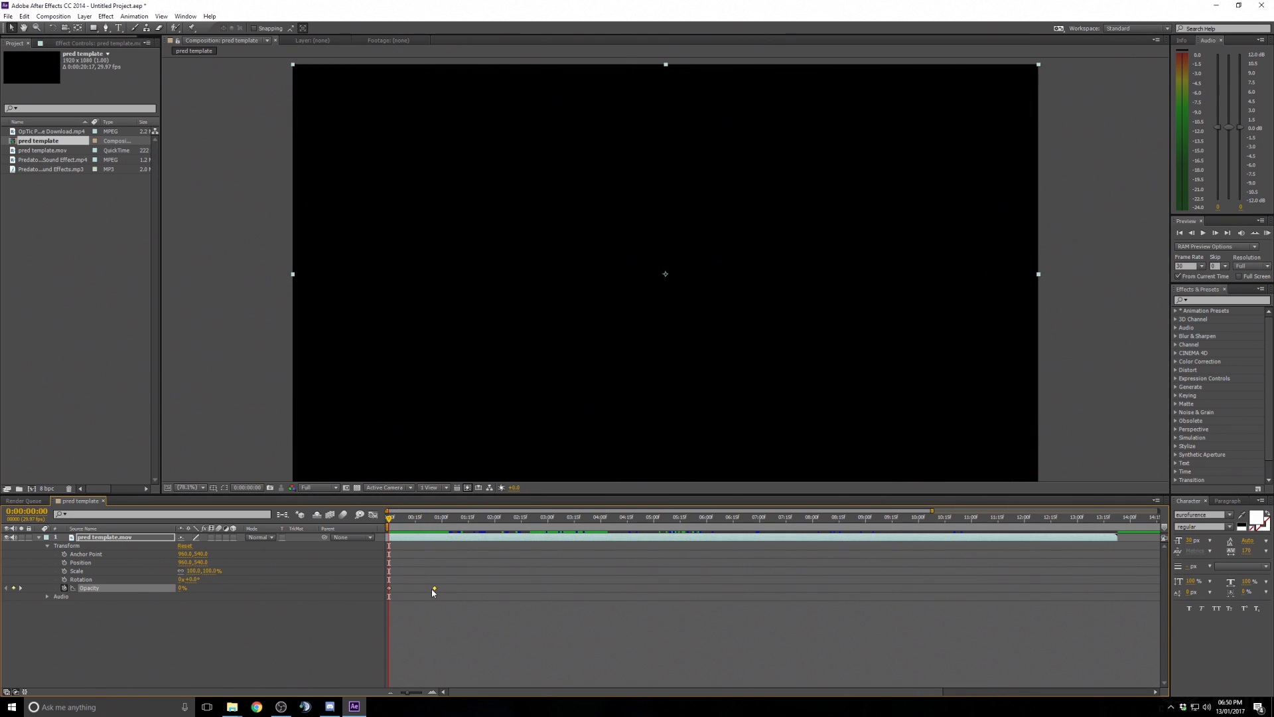
{"action": "left_click", "coordinate": [1267, 234]}
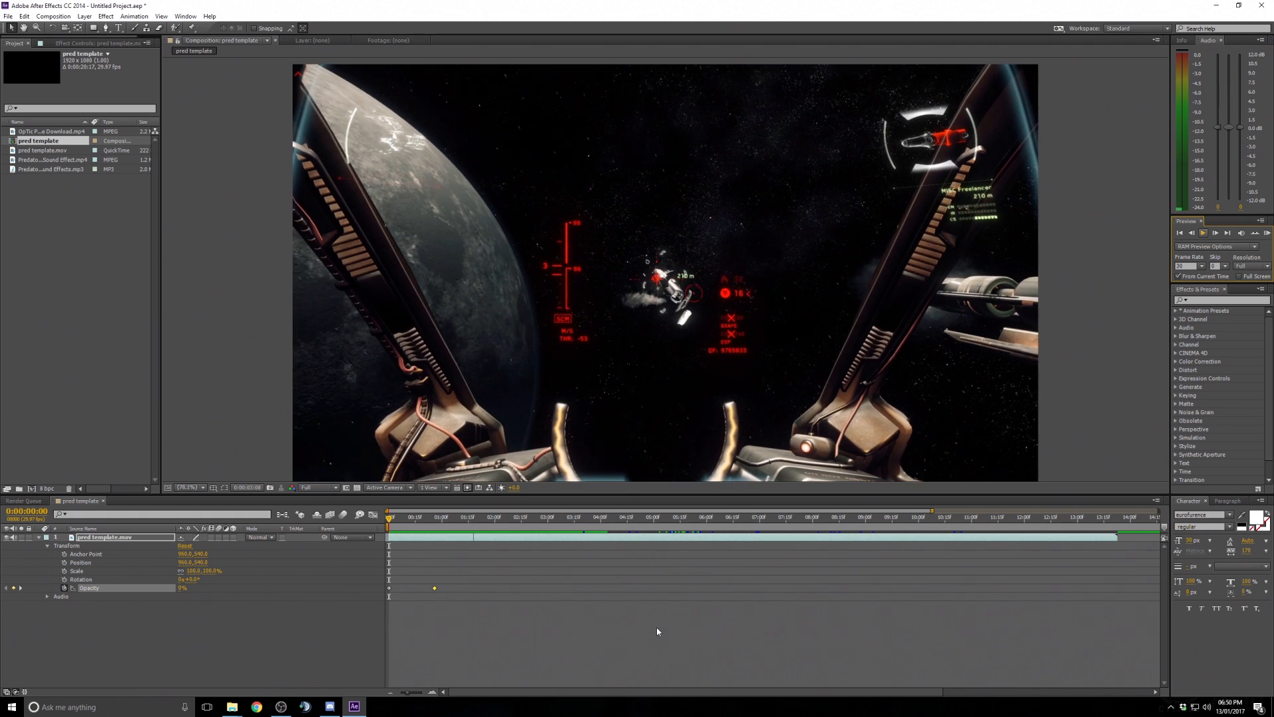
{"action": "left_click", "coordinate": [585, 531]}
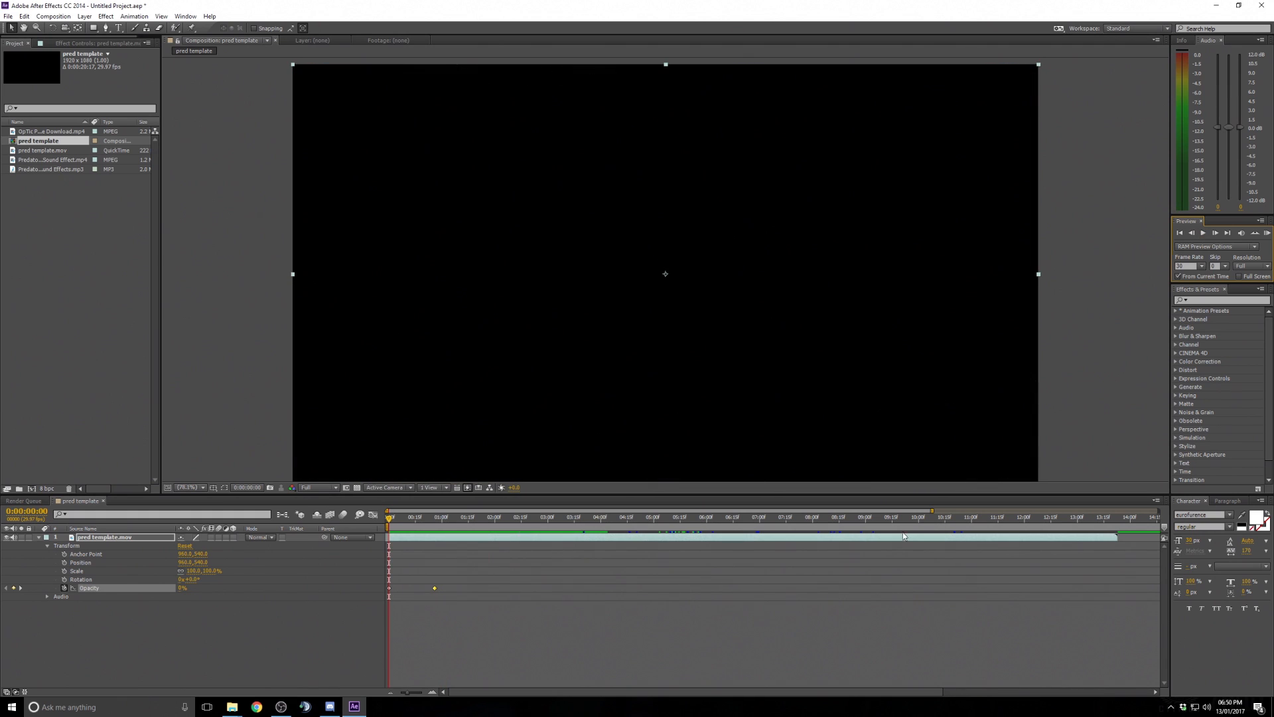
- Select the OpTic reference footage in the project and collapse the layer's Transform properties
{"action": "left_click_drag", "start_coordinate": [932, 510], "coordinate": [1117, 511]}
{"action": "mouse_move", "coordinate": [449, 520]}
{"action": "left_mouse_down"}
{"action": "mouse_move", "coordinate": [432, 522]}
{"action": "mouse_move", "coordinate": [614, 522]}
{"action": "mouse_move", "coordinate": [468, 525]}
{"action": "left_mouse_up"}
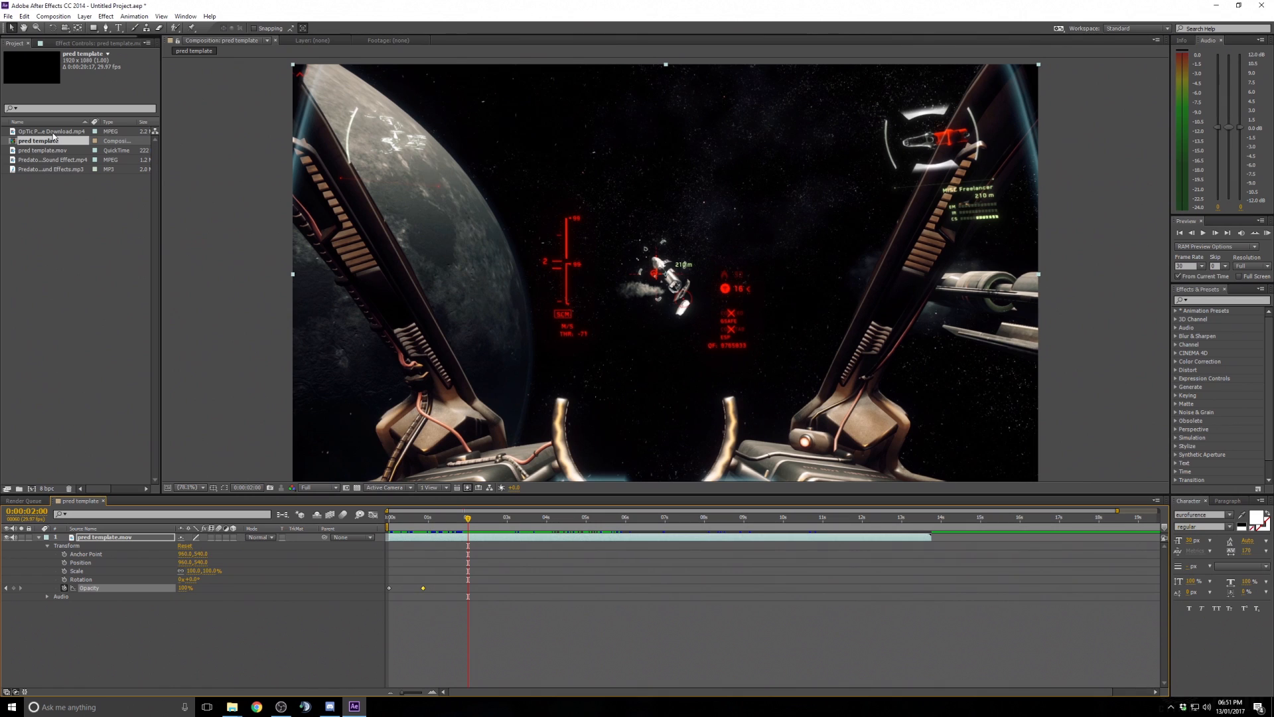
{"action": "left_click", "coordinate": [53, 133]}
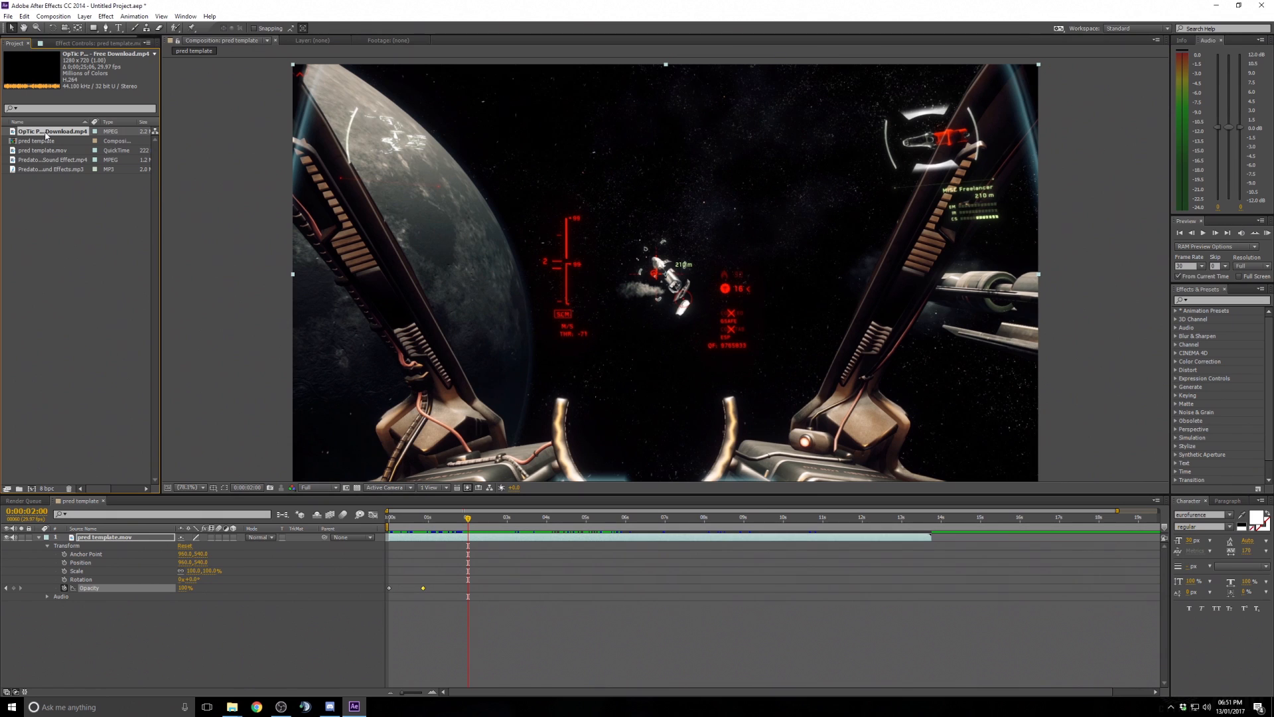
{"action": "left_click", "coordinate": [47, 546]}
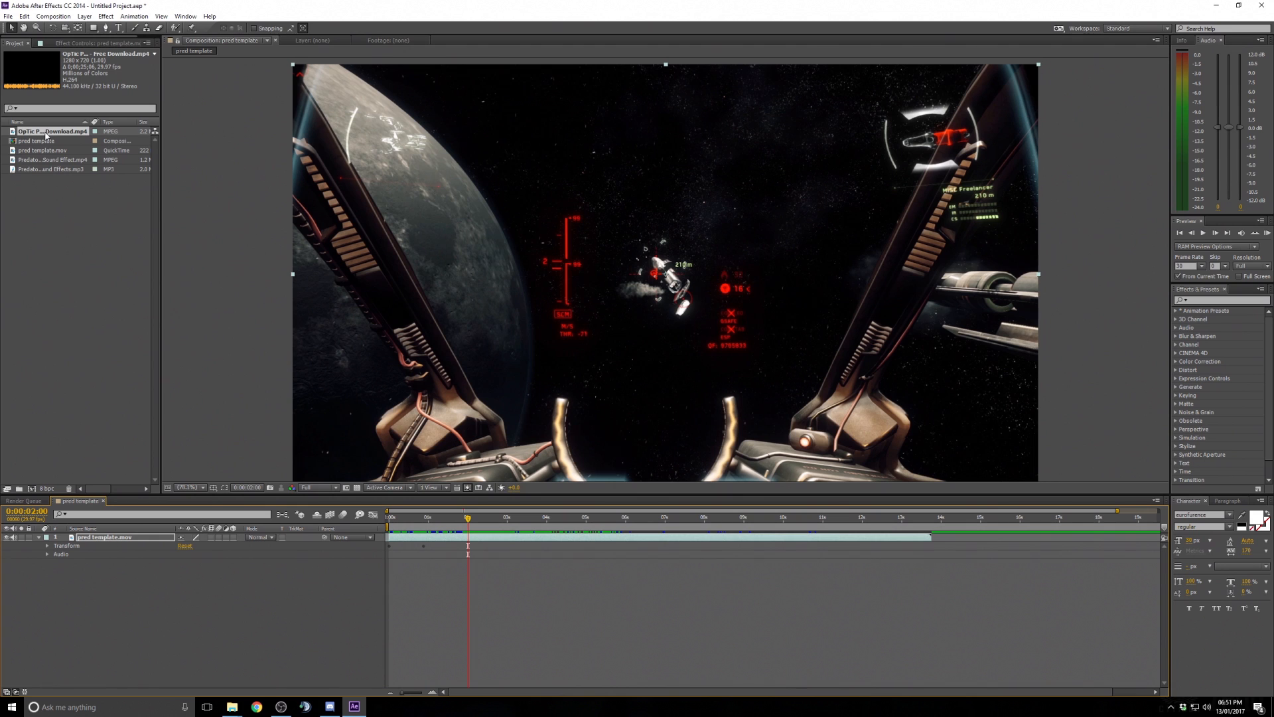
- Try adding the OpTic reference footage as a layer in the timeline, then remove it
{"action": "key", "text": "comma"}
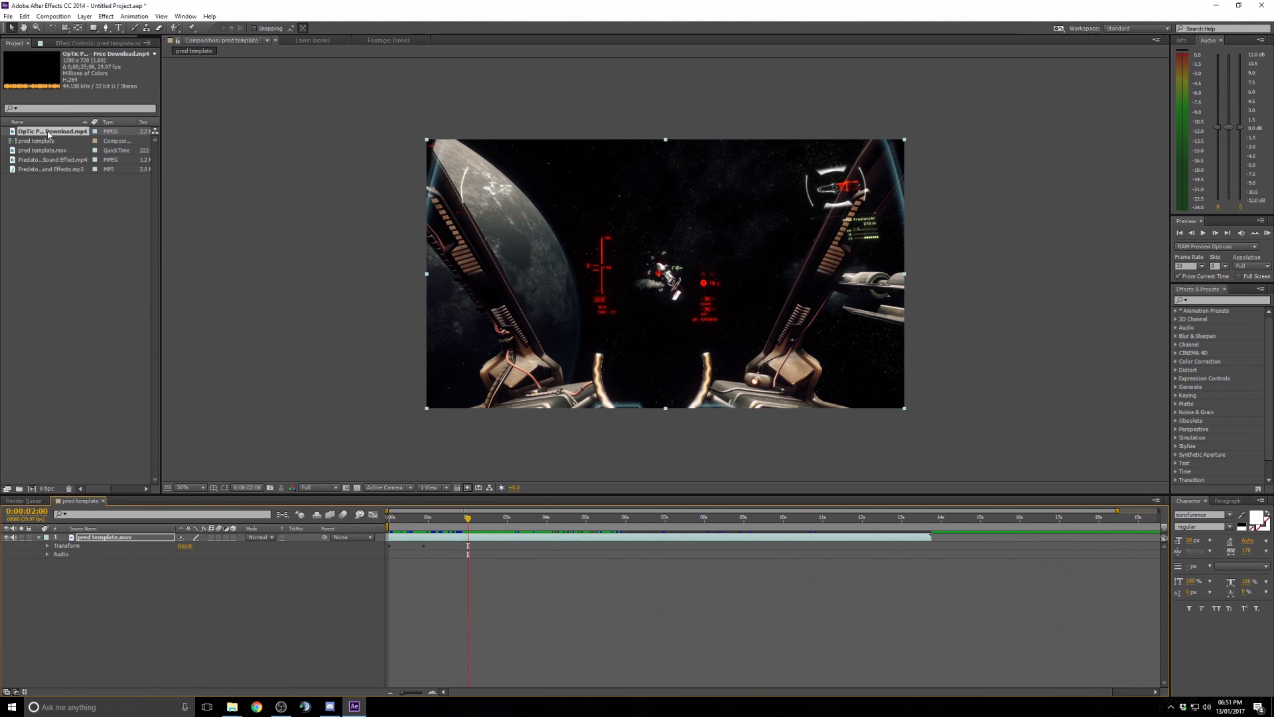
{"action": "left_click_drag", "start_coordinate": [48, 135], "coordinate": [512, 539]}
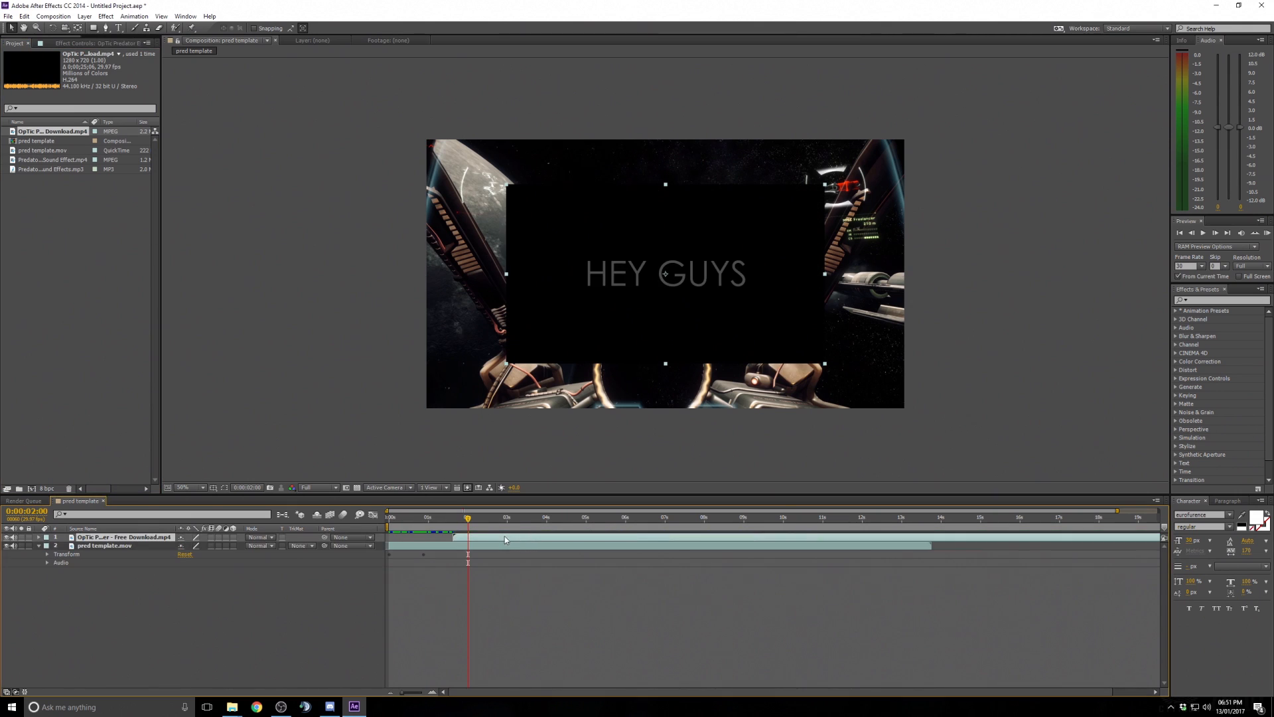
{"action": "key", "text": "ctrl+z"}
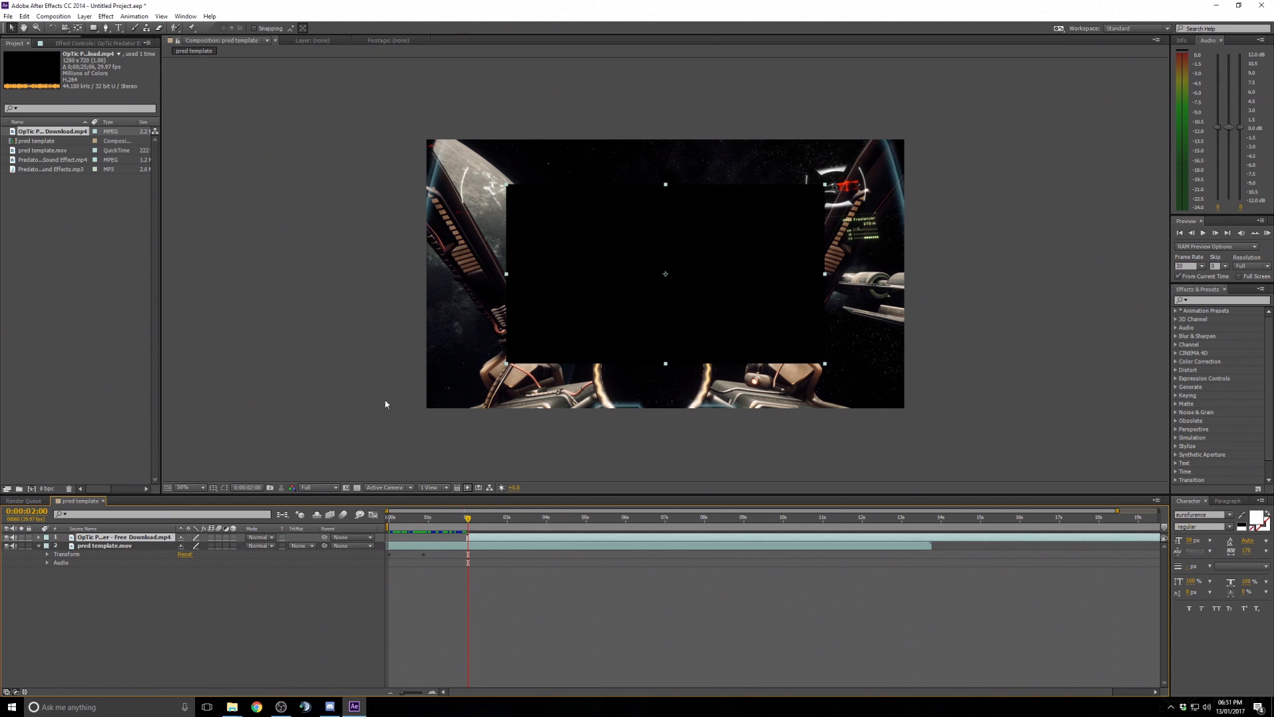
{"action": "key", "text": "Delete"}
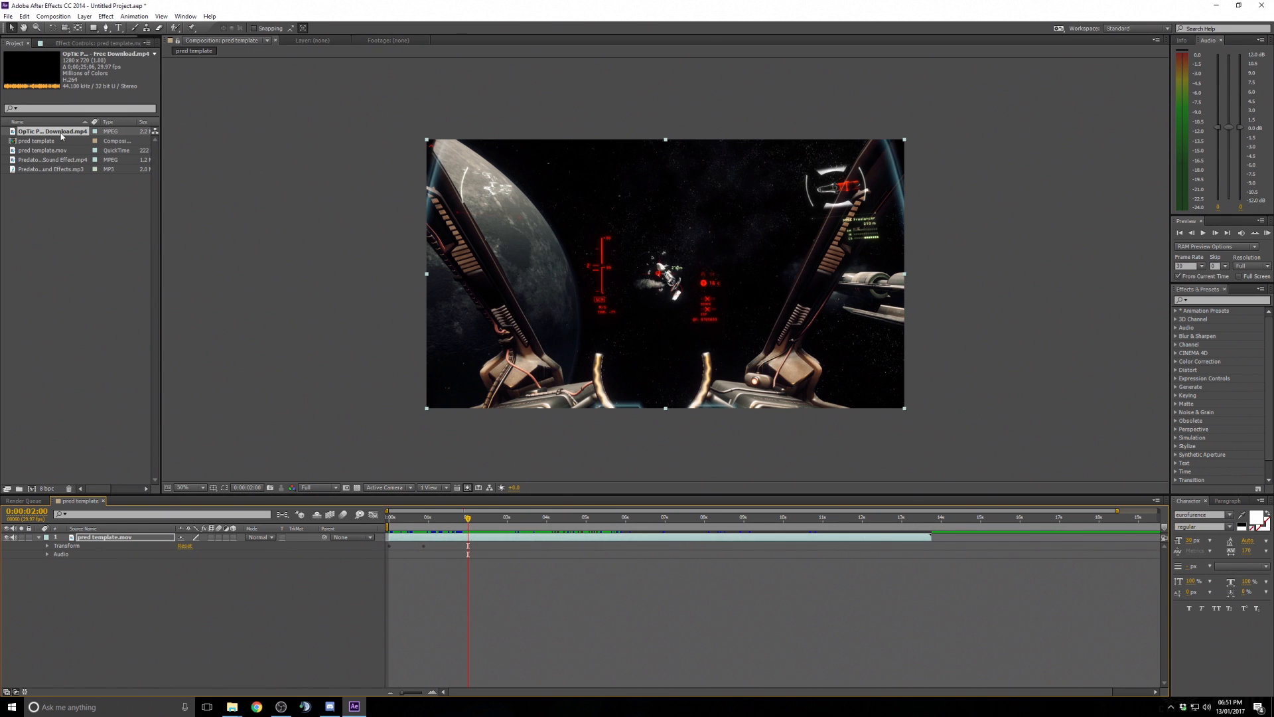
- Add the OpTic reference footage to the composition and shift its layer later in the timeline
{"action": "left_click_drag", "start_coordinate": [40, 131], "coordinate": [669, 279]}
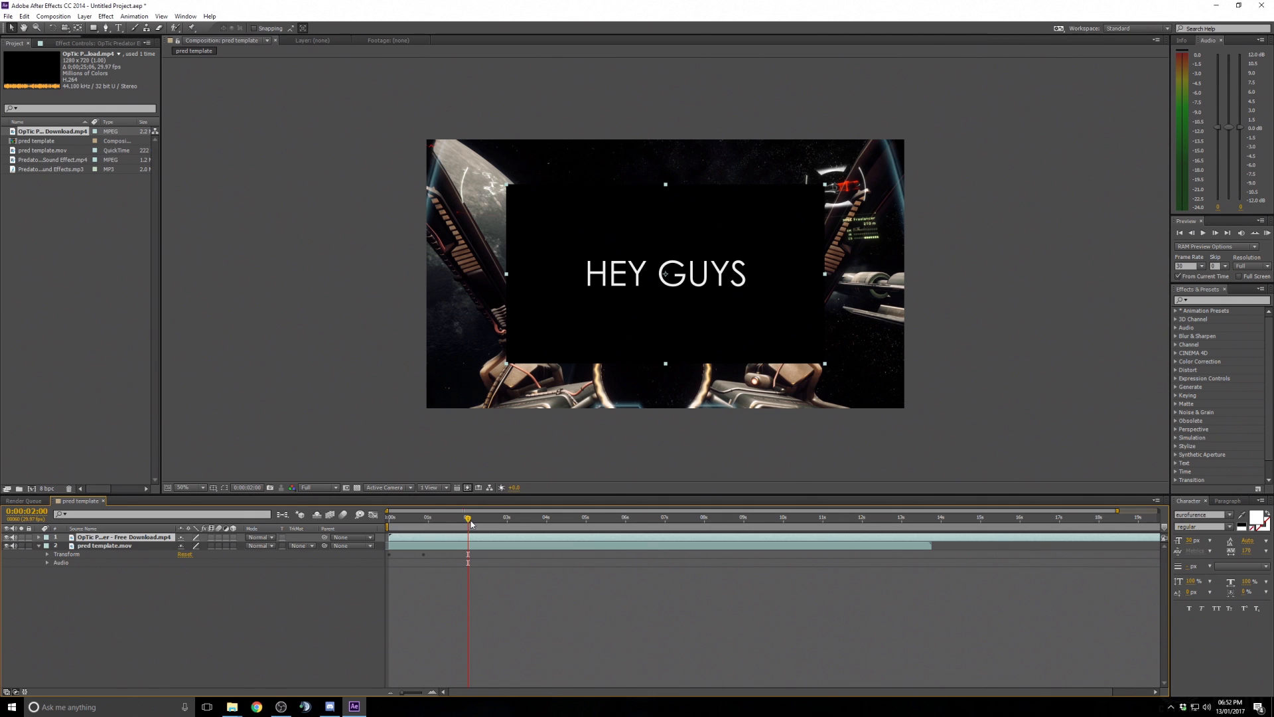
{"action": "left_click_drag", "start_coordinate": [468, 518], "coordinate": [745, 521]}
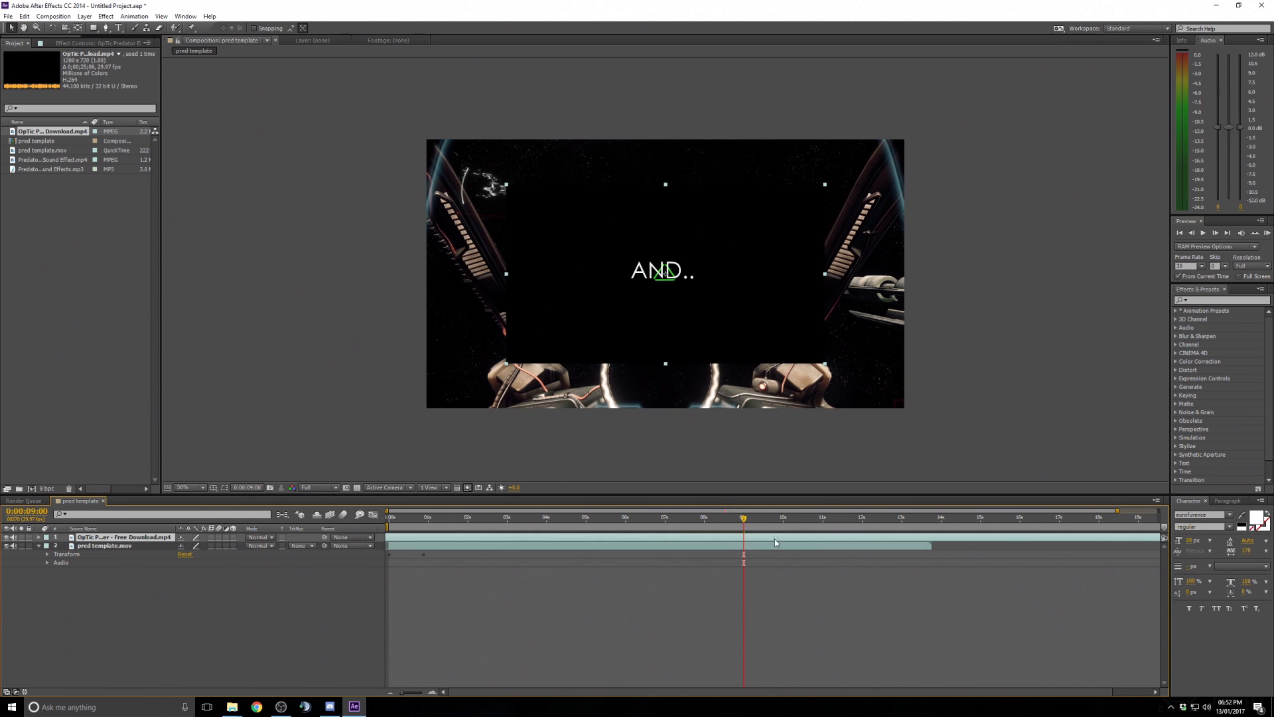
{"action": "left_click_drag", "start_coordinate": [730, 541], "coordinate": [540, 548]}
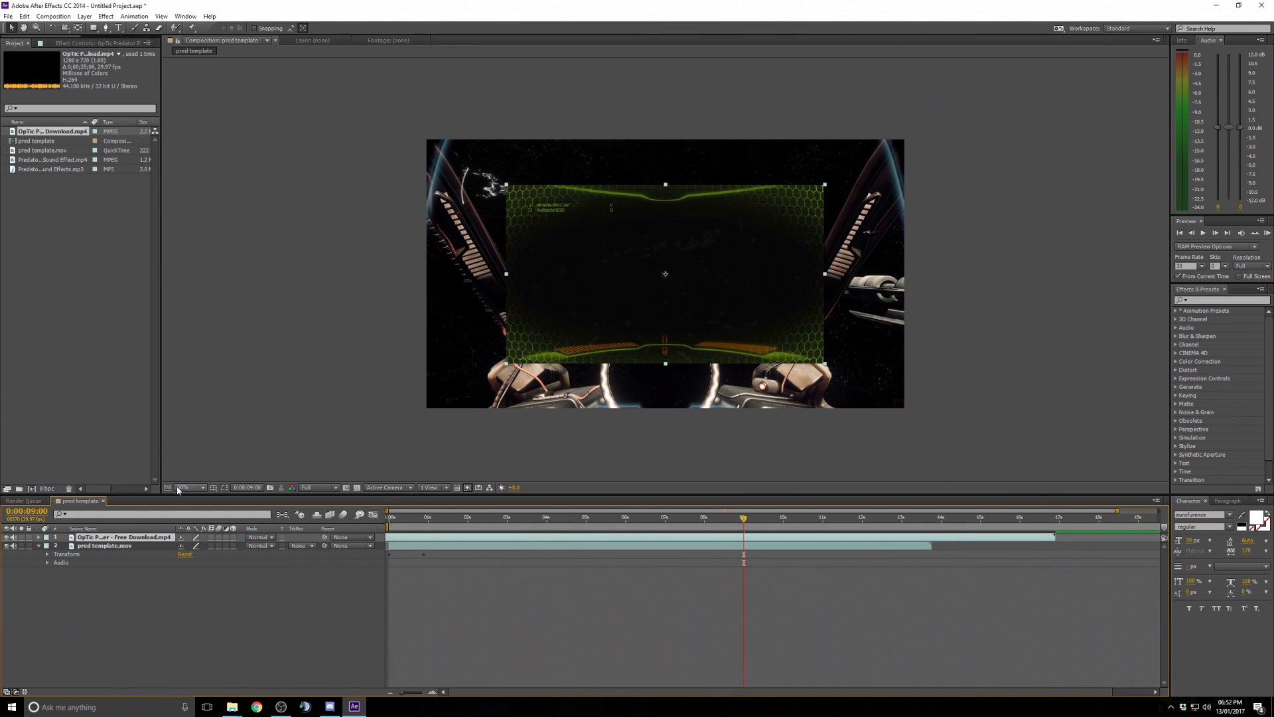
{"action": "left_click_drag", "start_coordinate": [712, 539], "coordinate": [844, 522]}
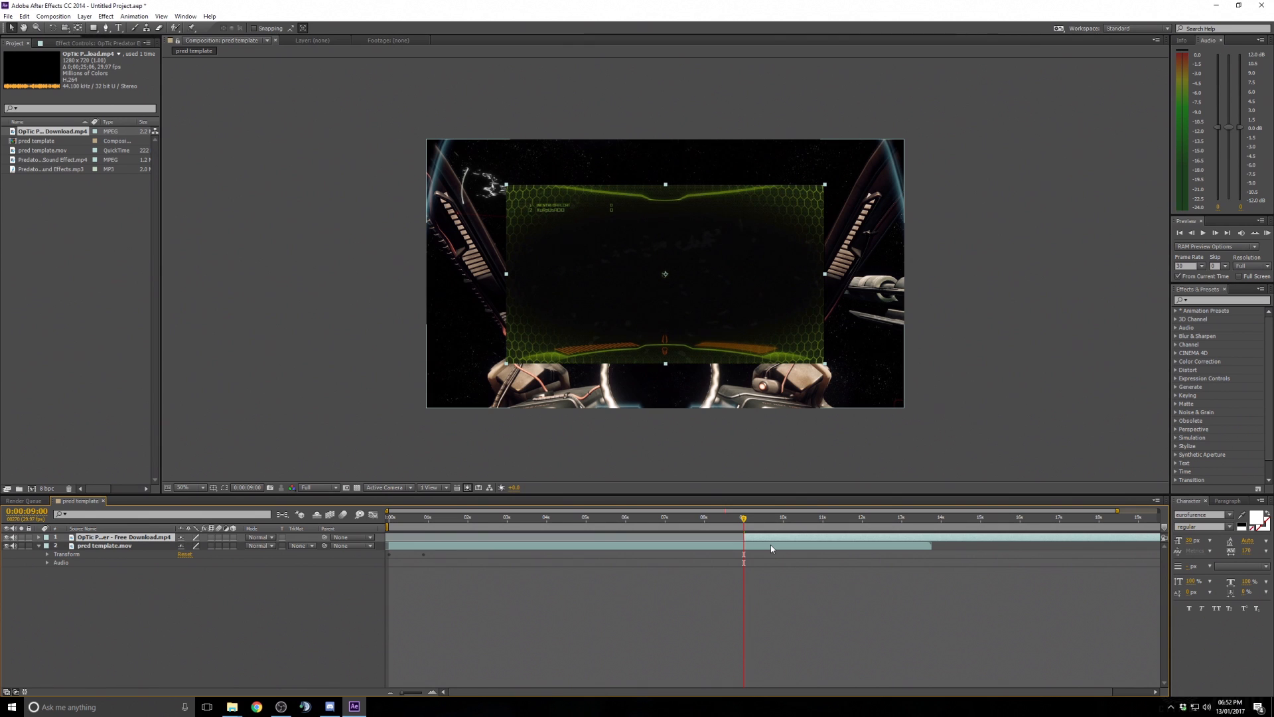
- Slide the OpTic layer so it starts at about 2 seconds in the timeline
{"action": "left_click_drag", "start_coordinate": [745, 523], "coordinate": [1068, 519]}
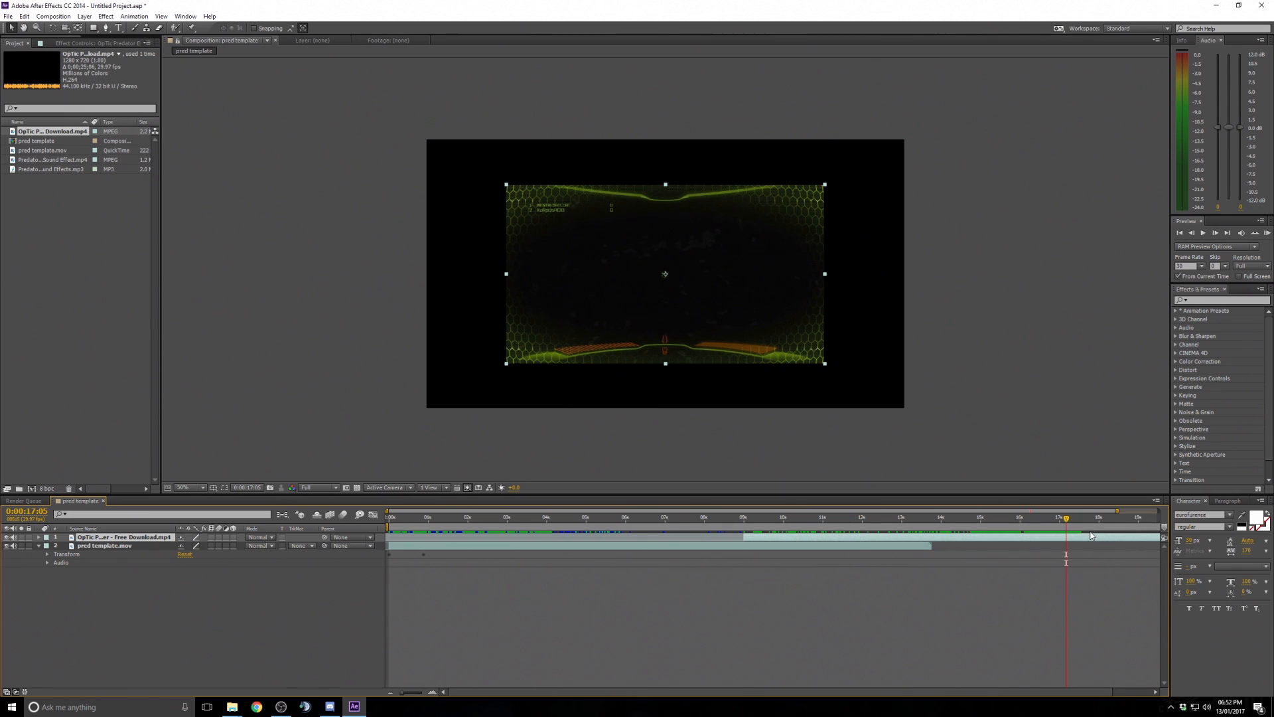
{"action": "left_click", "coordinate": [990, 626]}
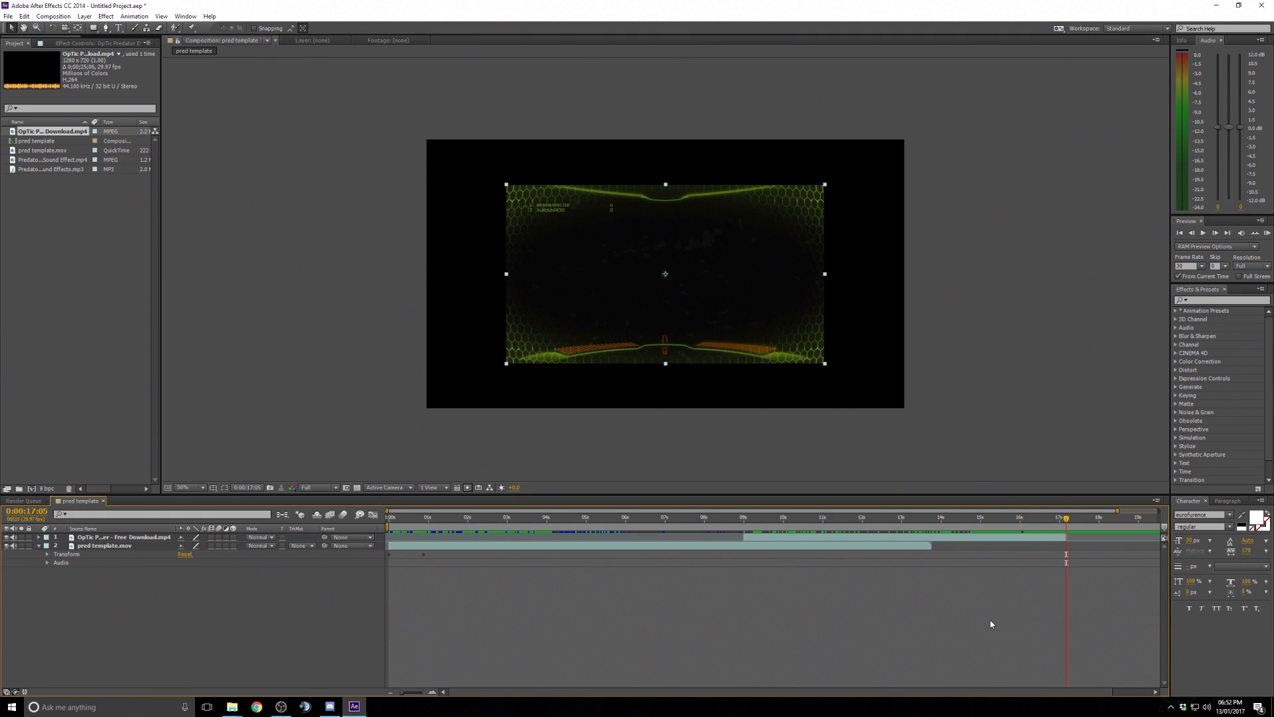
{"action": "left_click", "coordinate": [811, 542]}
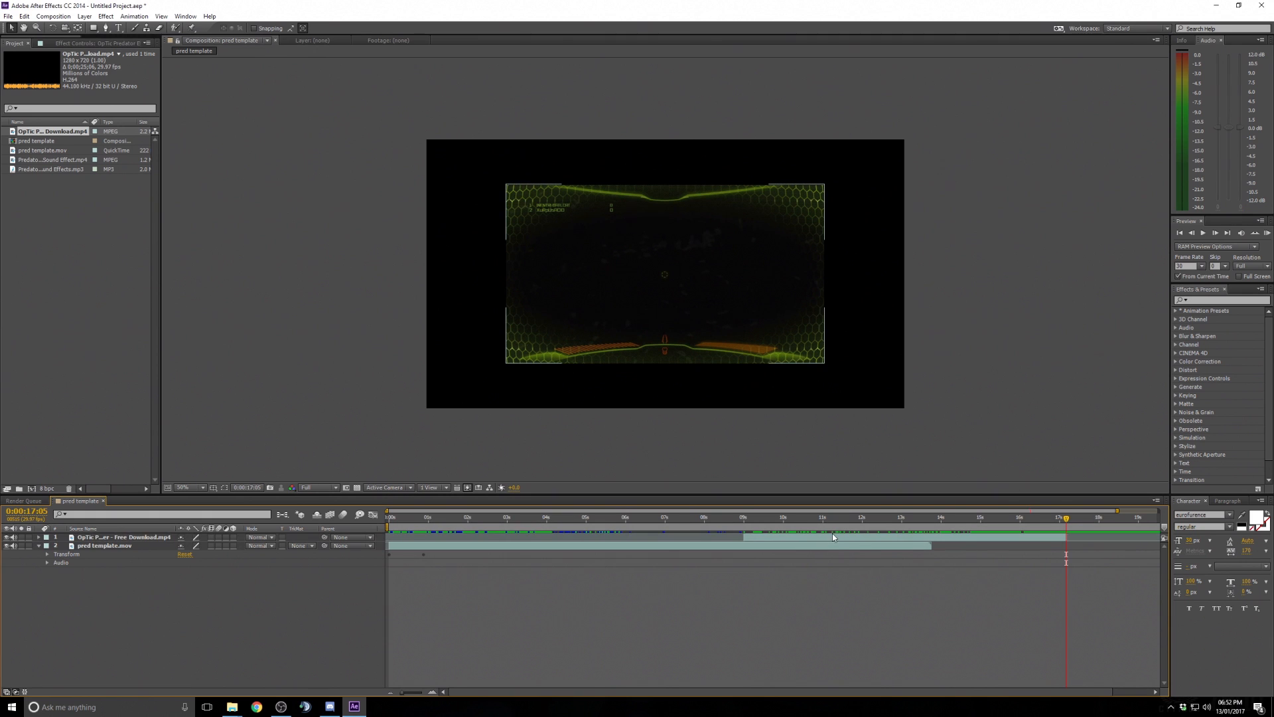
{"action": "left_click", "coordinate": [777, 537]}
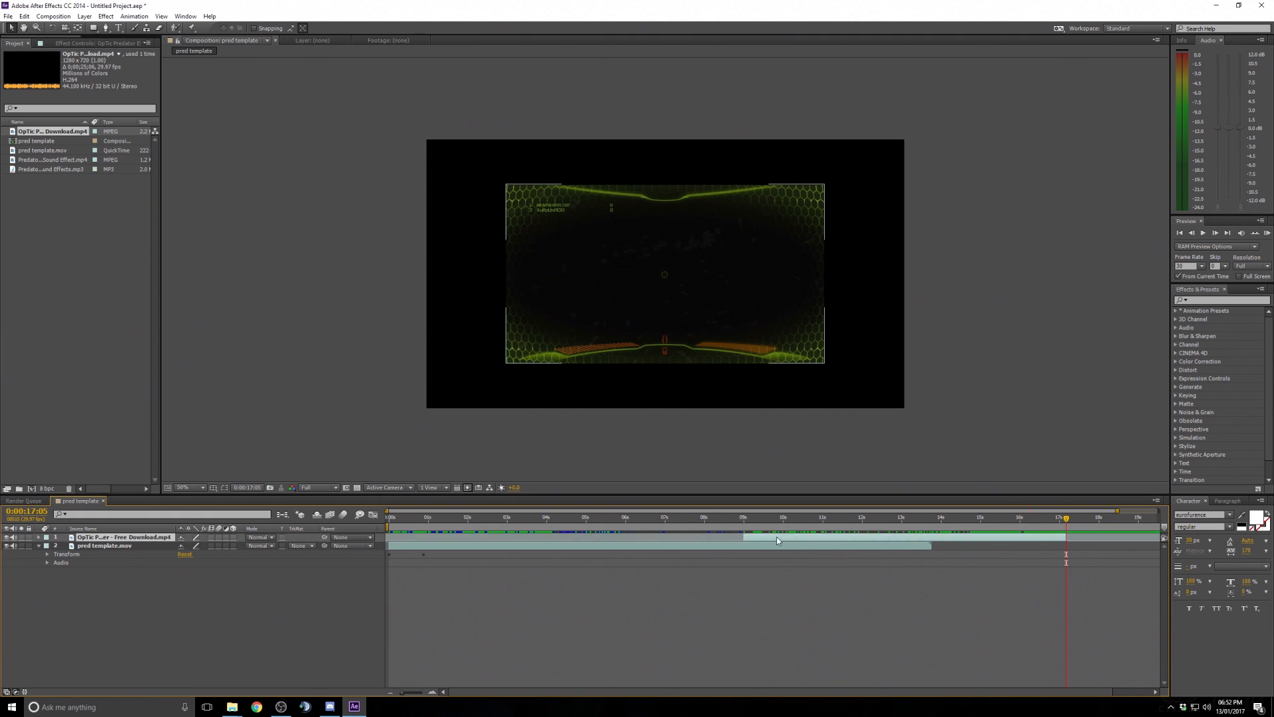
{"action": "left_click_drag", "start_coordinate": [777, 536], "coordinate": [501, 540]}
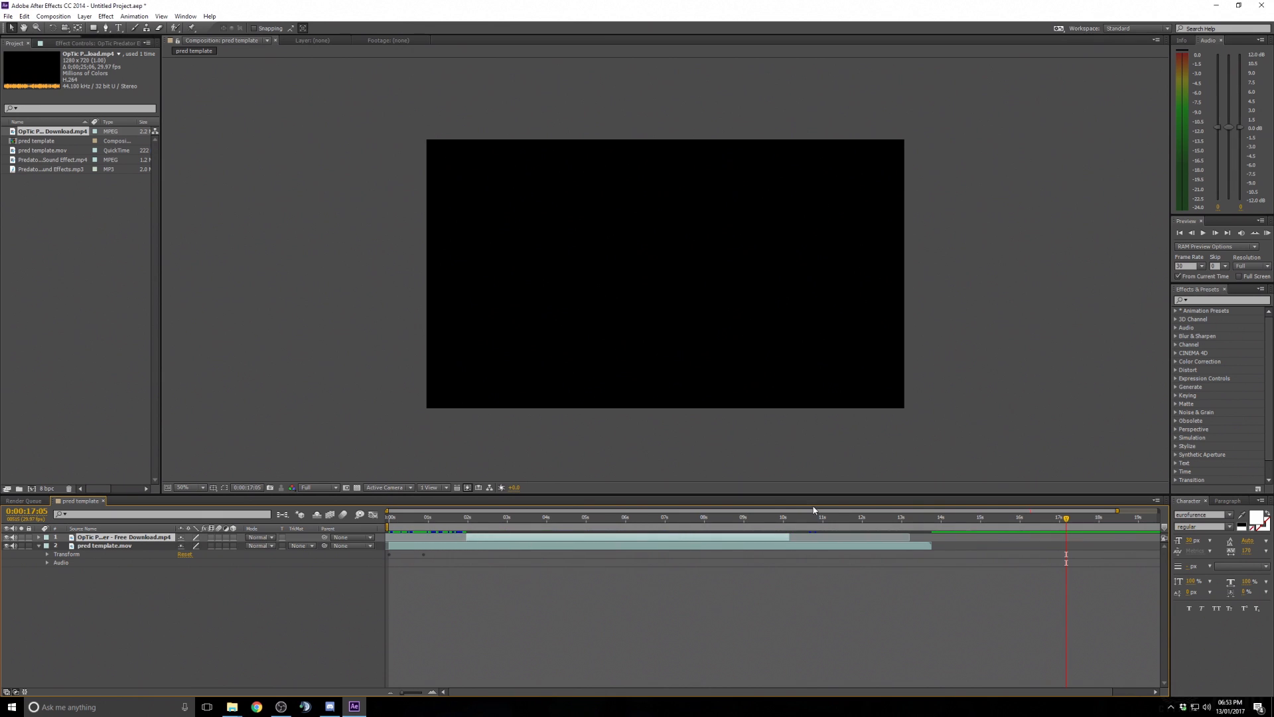
{"action": "left_click_drag", "start_coordinate": [1119, 511], "coordinate": [675, 518]}
{"action": "mouse_move", "coordinate": [580, 522]}
{"action": "left_mouse_down"}
{"action": "mouse_move", "coordinate": [569, 518]}
{"action": "mouse_move", "coordinate": [605, 520]}
{"action": "left_mouse_up"}
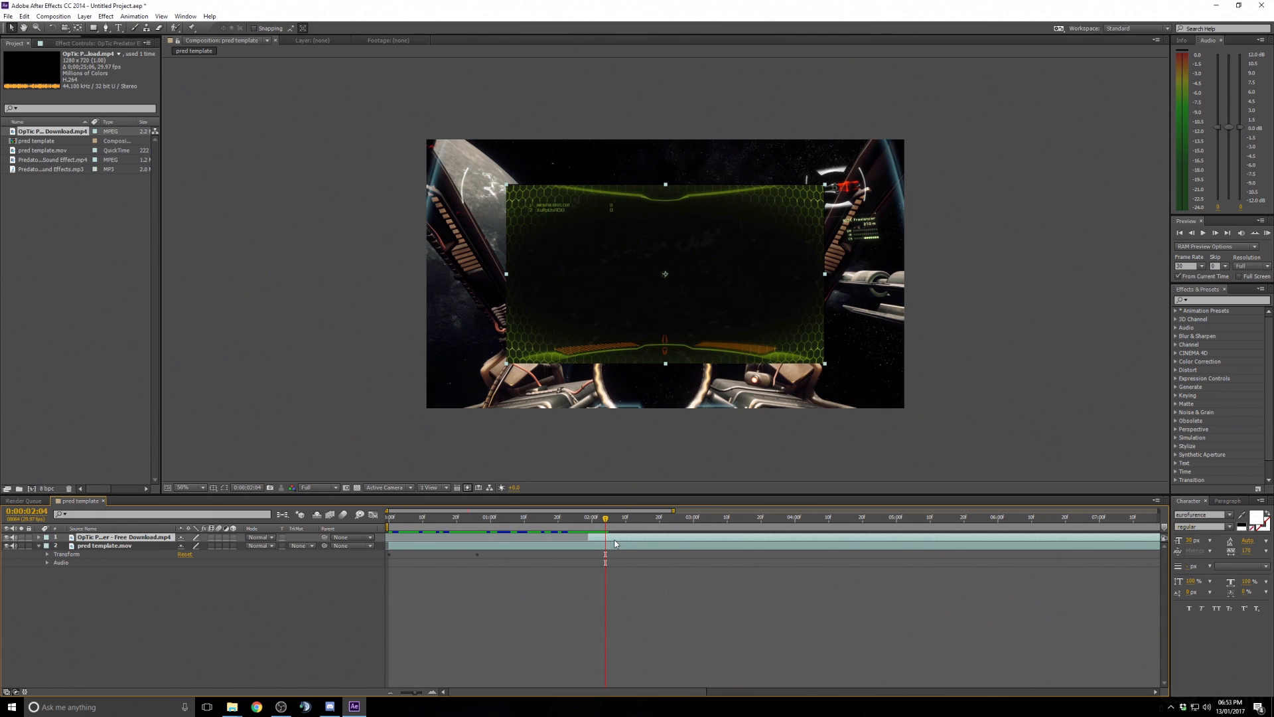
- Try enlarging the OpTic layer by scrubbing its Scale property
{"action": "left_click", "coordinate": [38, 539]}
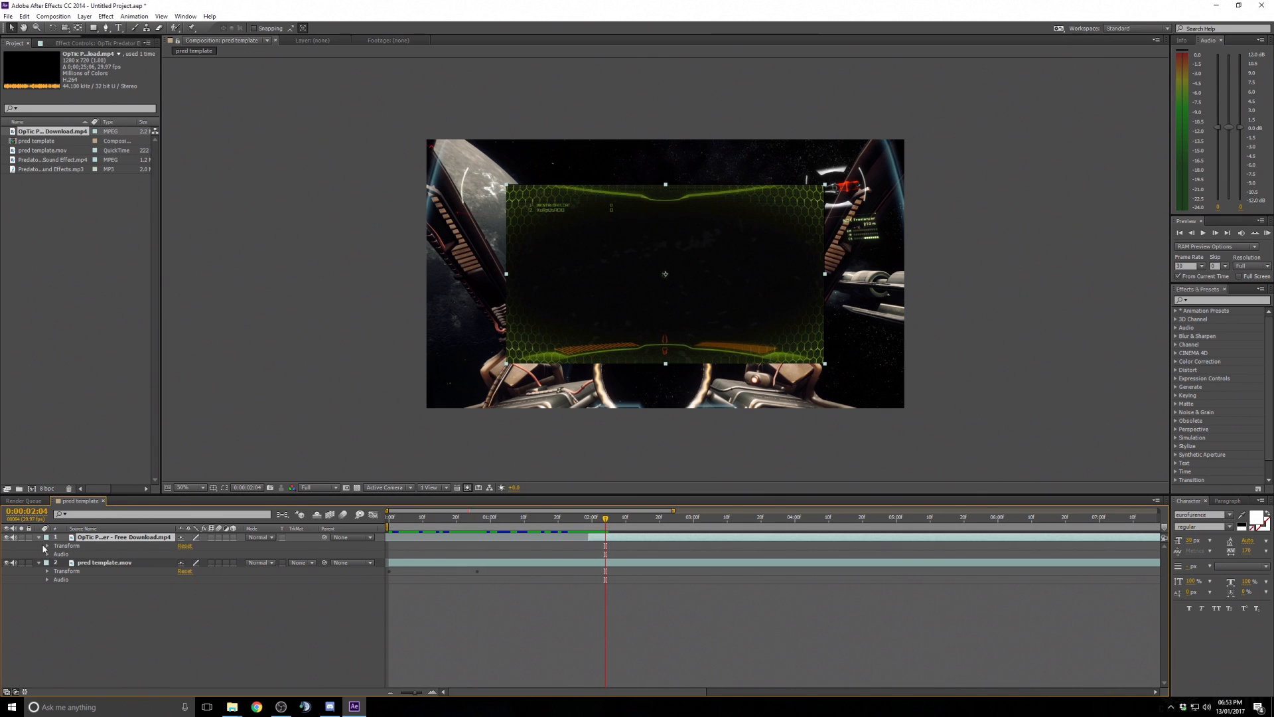
{"action": "left_click", "coordinate": [47, 547]}
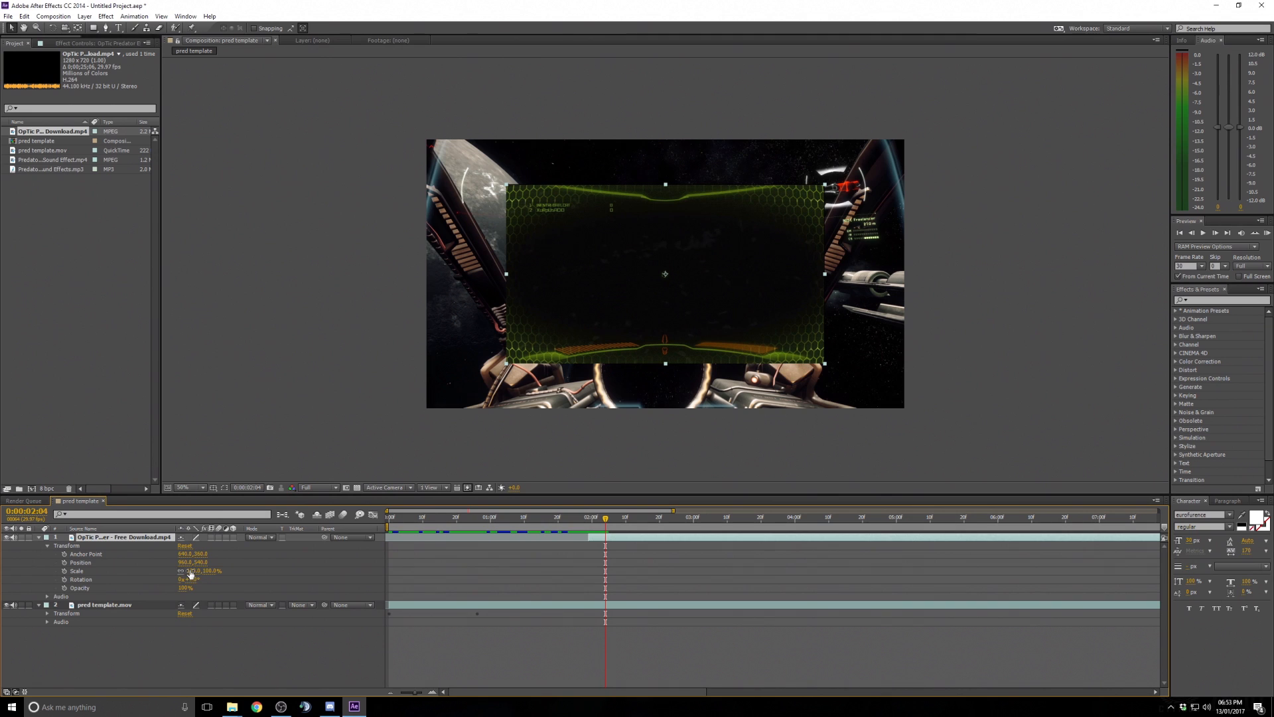
{"action": "left_click", "coordinate": [79, 572]}
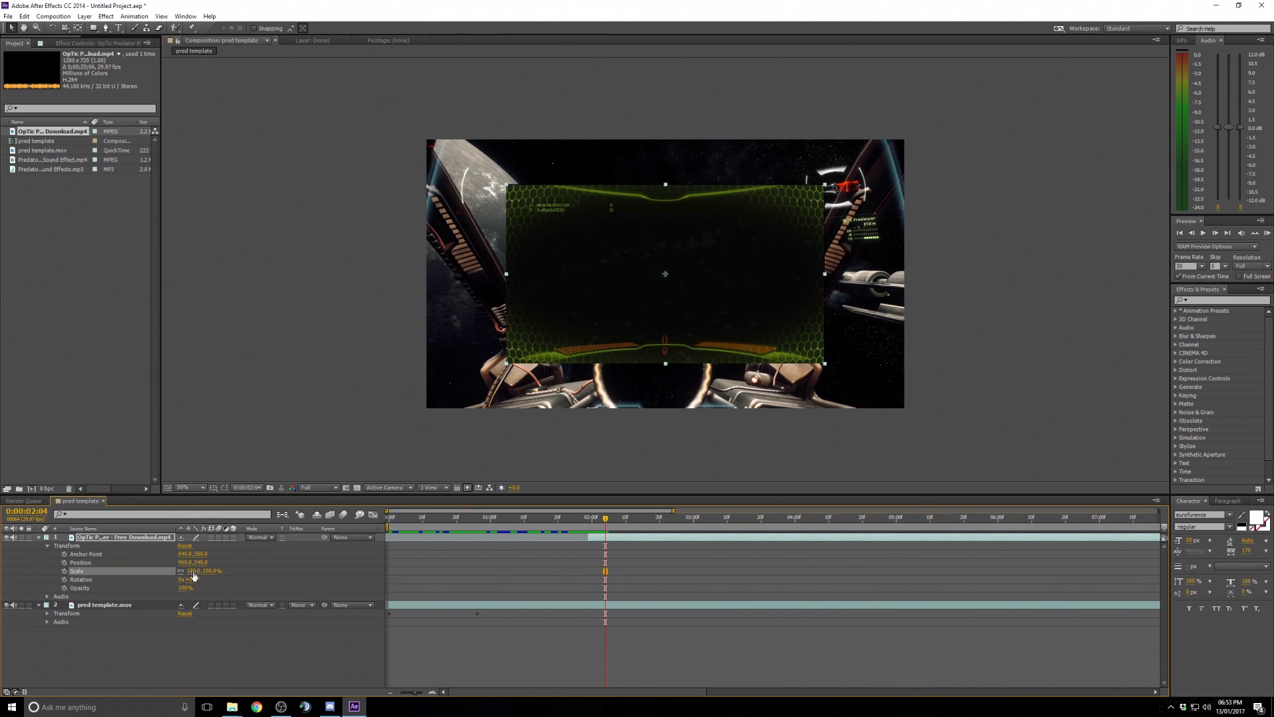
{"action": "left_click_drag", "start_coordinate": [194, 573], "coordinate": [212, 571]}
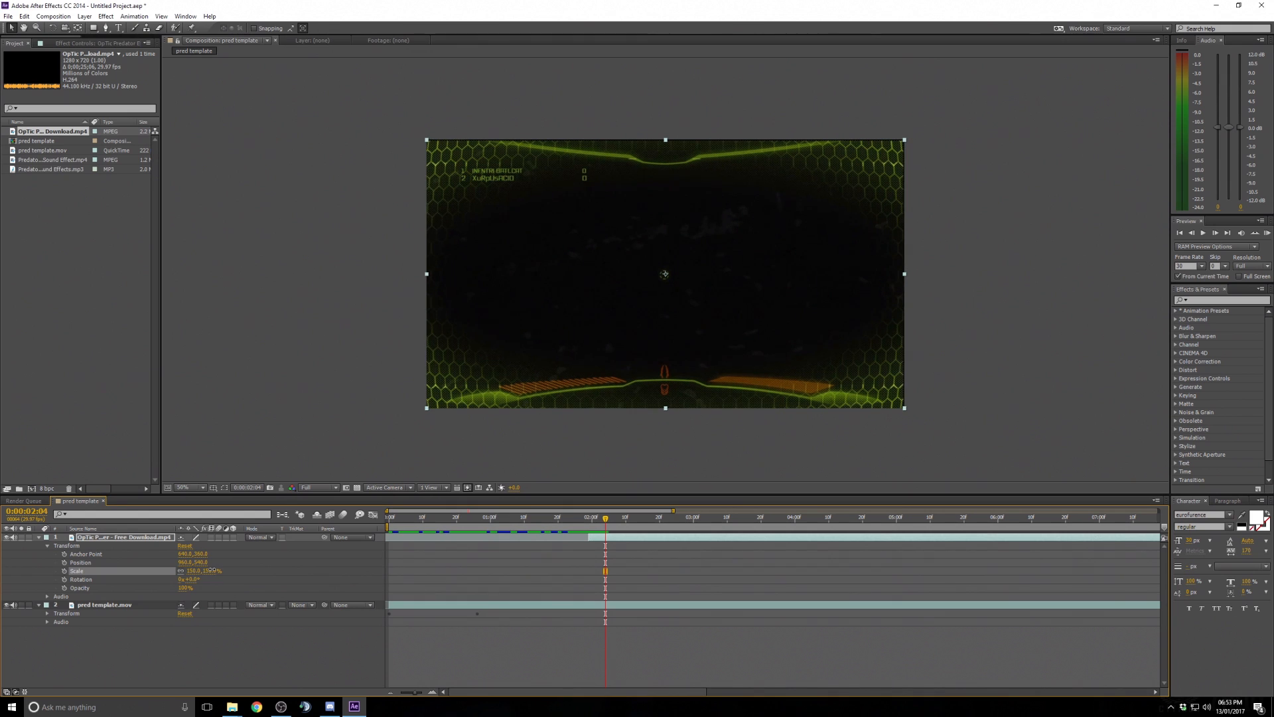
{"action": "key", "text": "ctrl+z"}
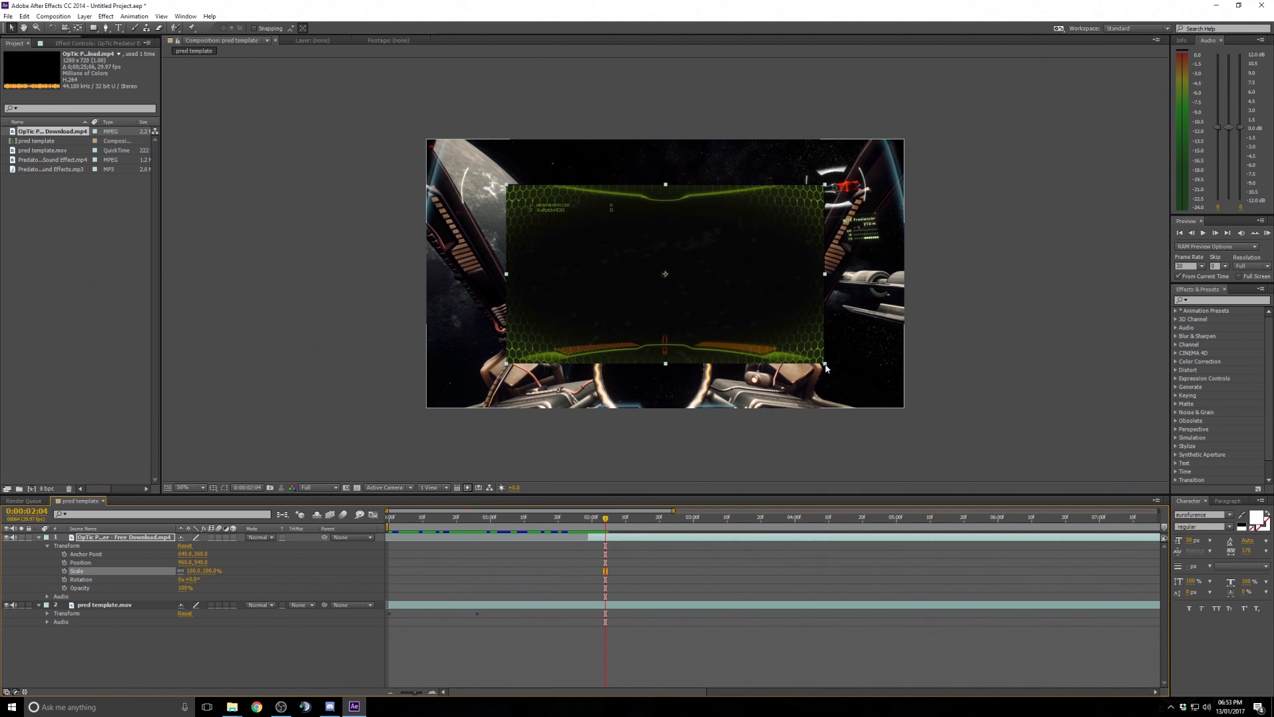
- Try resizing the OpTic layer by dragging its corner handle in the viewer
{"action": "left_click_drag", "start_coordinate": [823, 370], "coordinate": [828, 373]}
{"action": "key", "text": "ctrl+z"}
{"action": "left_click", "coordinate": [815, 316]}
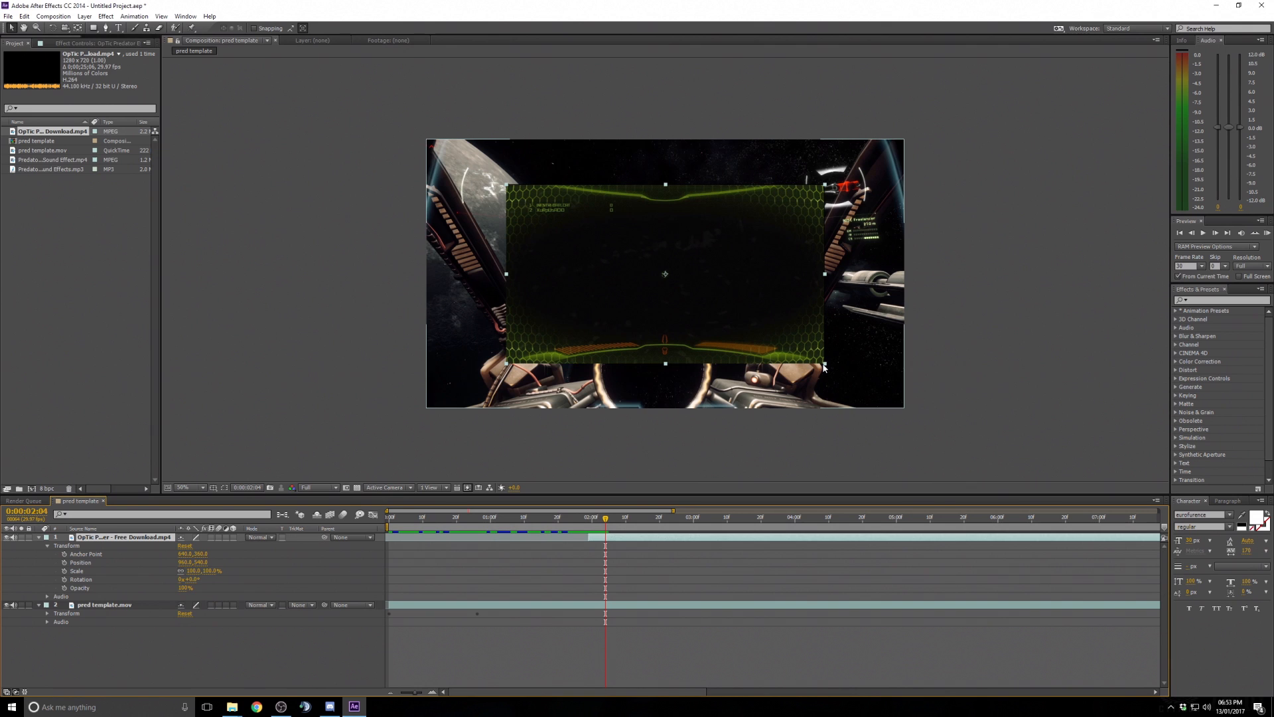
{"action": "left_click_drag", "start_coordinate": [828, 367], "coordinate": [835, 373]}
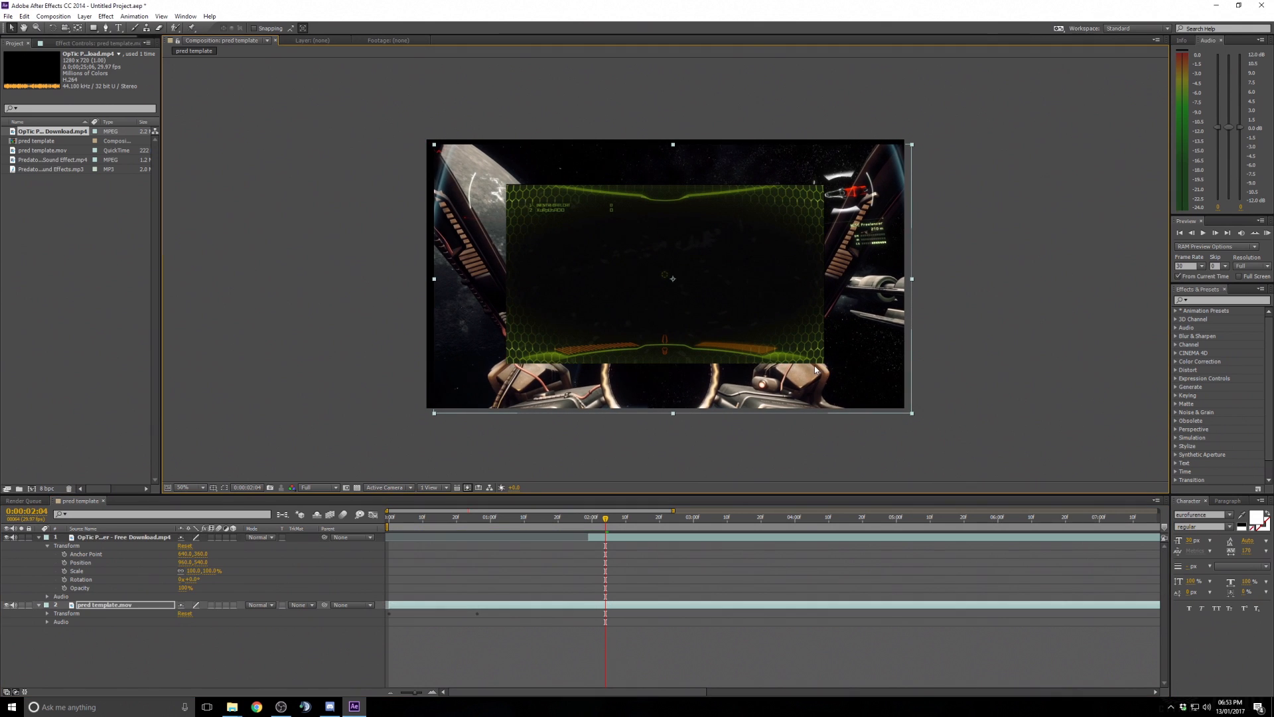
{"action": "key", "text": "ctrl+z"}
{"action": "left_click", "coordinate": [636, 539]}
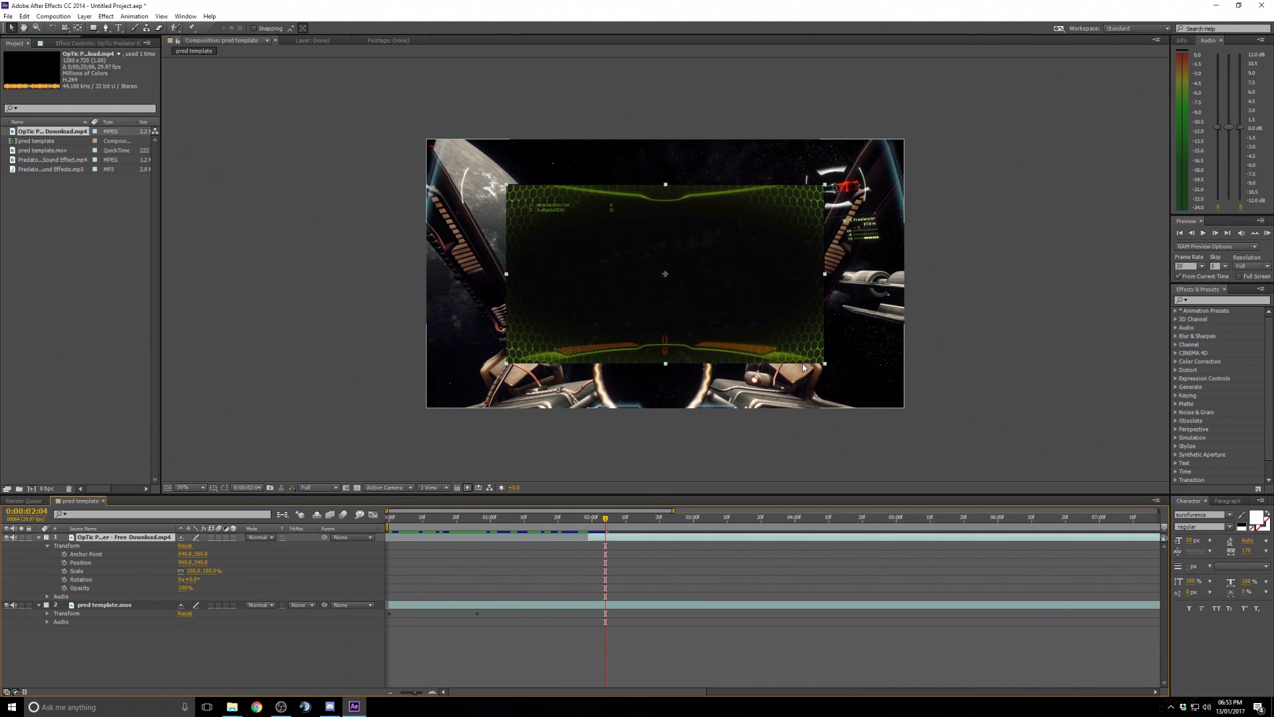
{"action": "left_click", "coordinate": [827, 369]}
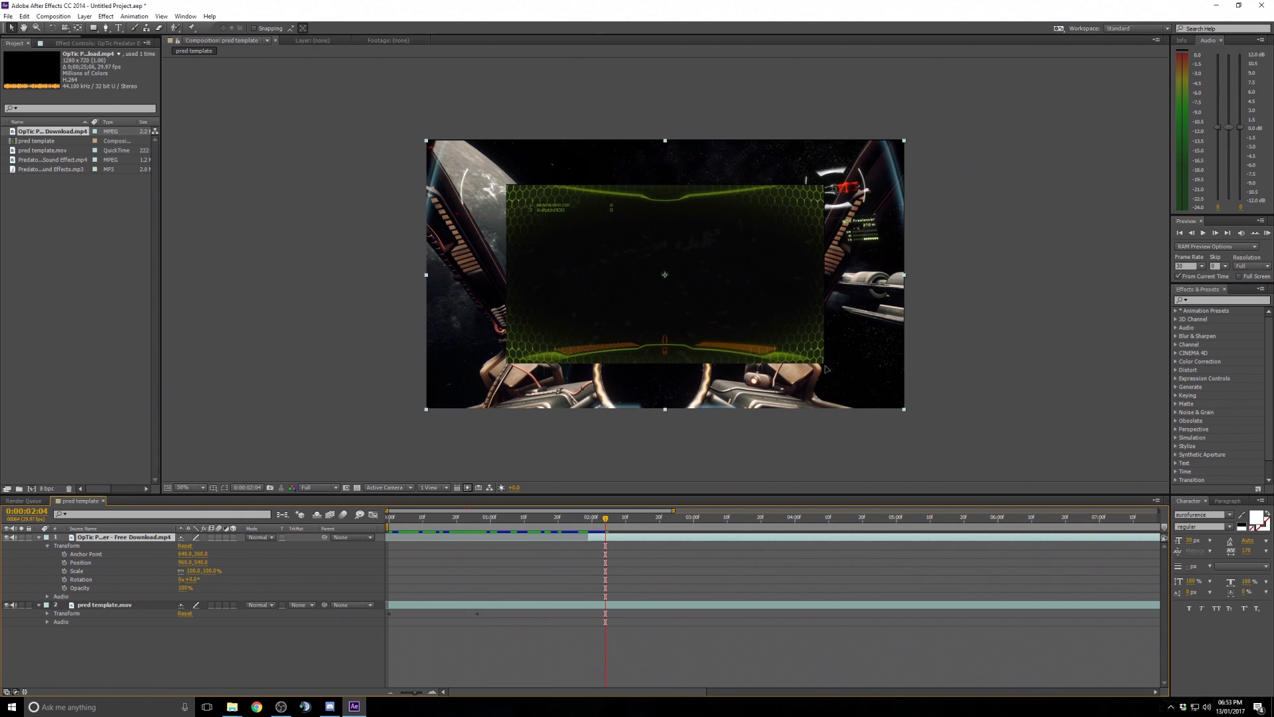
{"action": "left_click", "coordinate": [676, 538]}
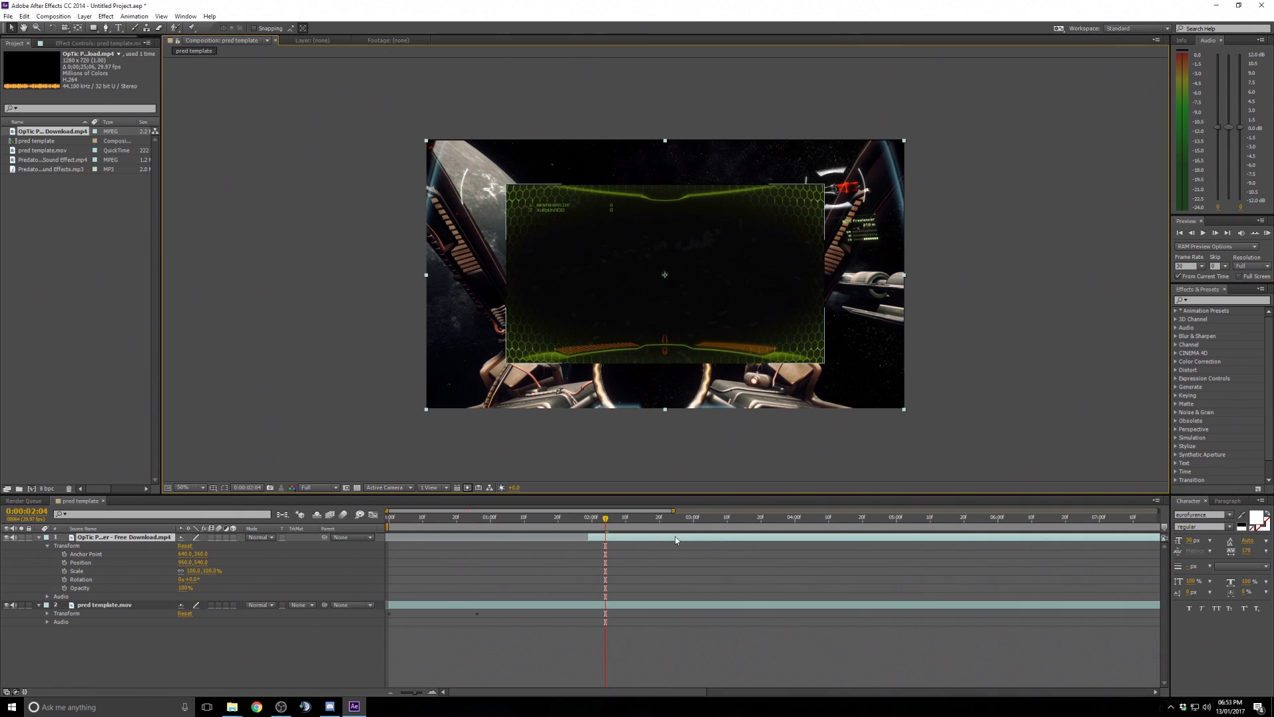
{"action": "left_click_drag", "start_coordinate": [829, 369], "coordinate": [836, 374]}
{"action": "key", "text": "ctrl+z"}
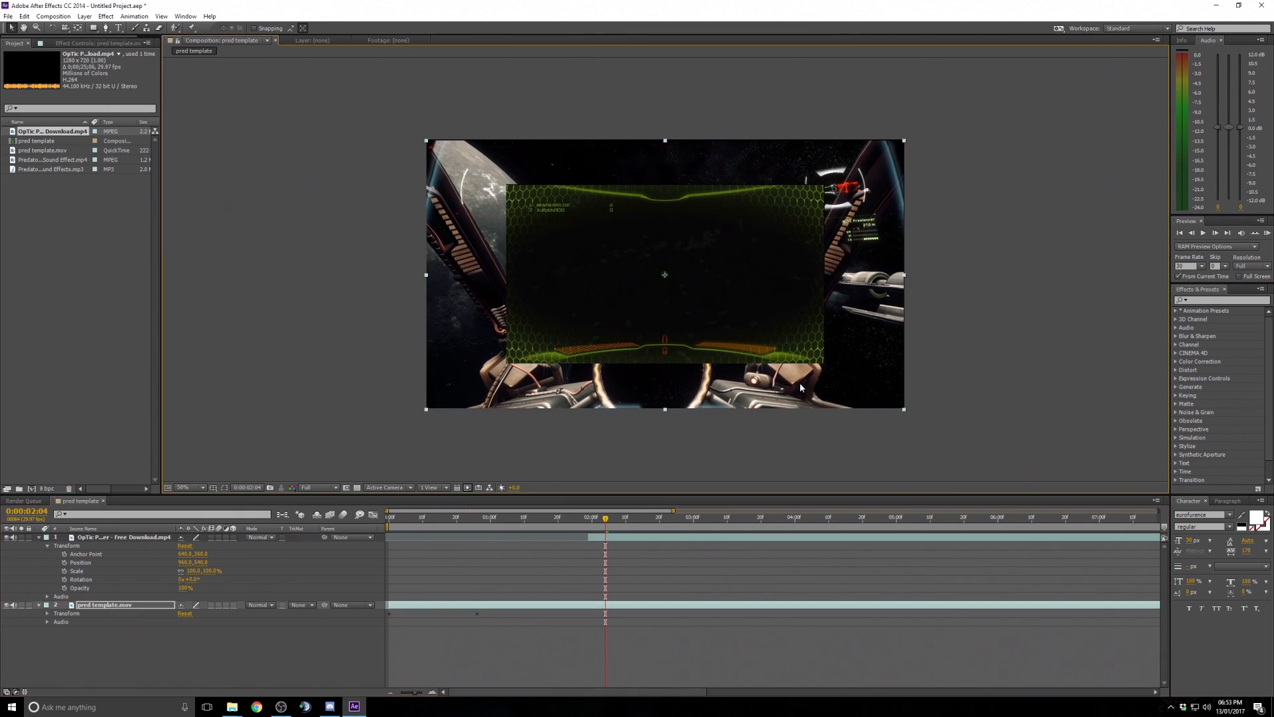
- Hide the pred template layer and try repositioning and resizing the OpTic layer
{"action": "left_click", "coordinate": [15, 607]}
{"action": "left_click", "coordinate": [9, 606]}
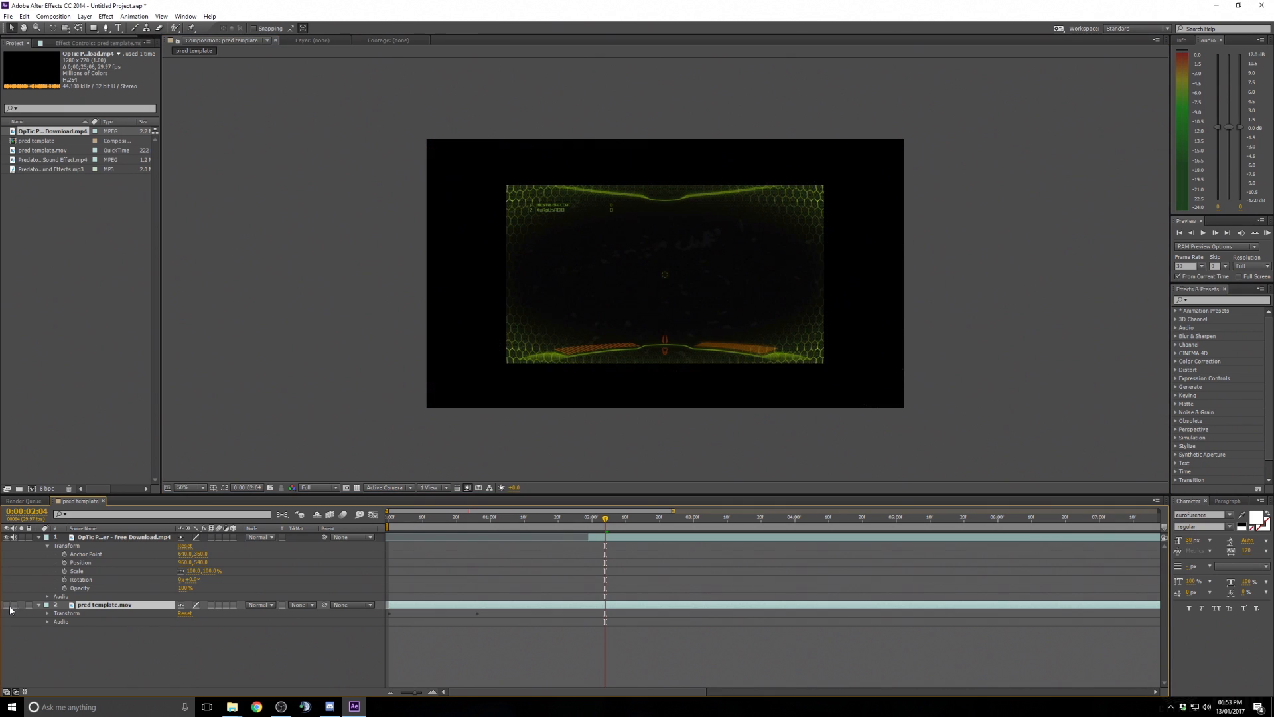
{"action": "left_click", "coordinate": [803, 359]}
{"action": "left_click", "coordinate": [827, 366]}
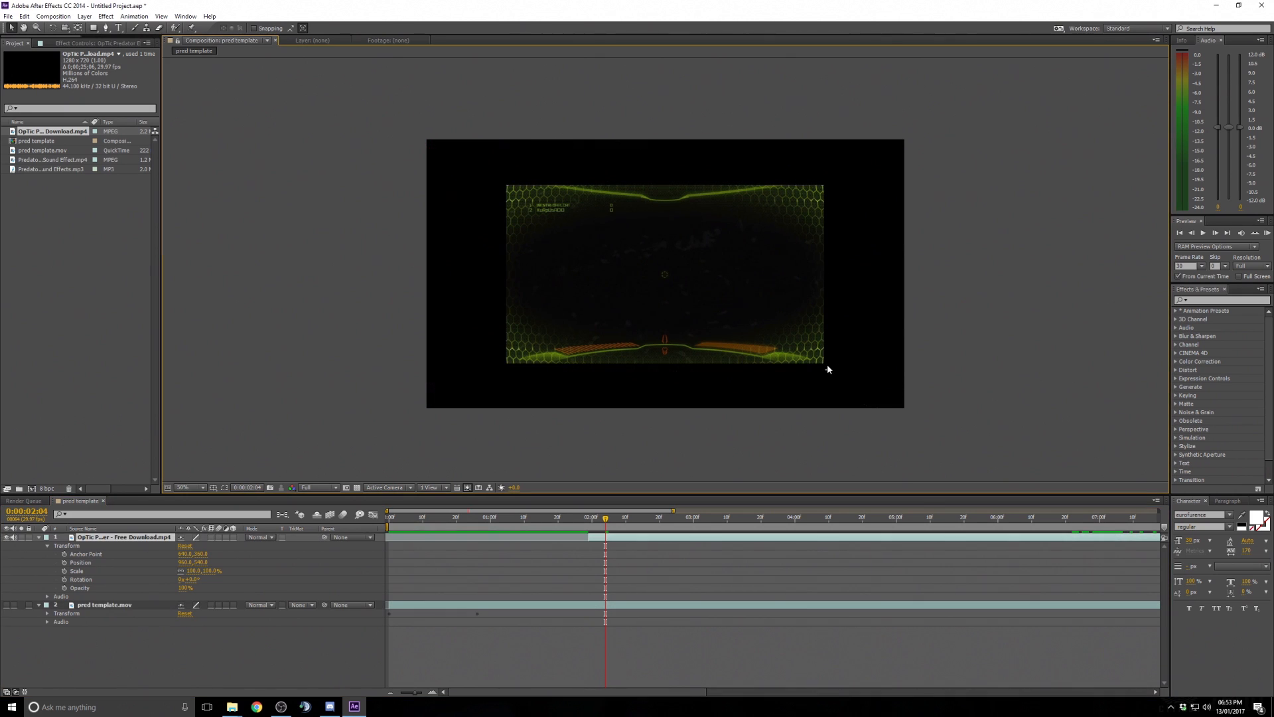
{"action": "left_click", "coordinate": [819, 359]}
{"action": "left_click_drag", "start_coordinate": [820, 370], "coordinate": [799, 346]}
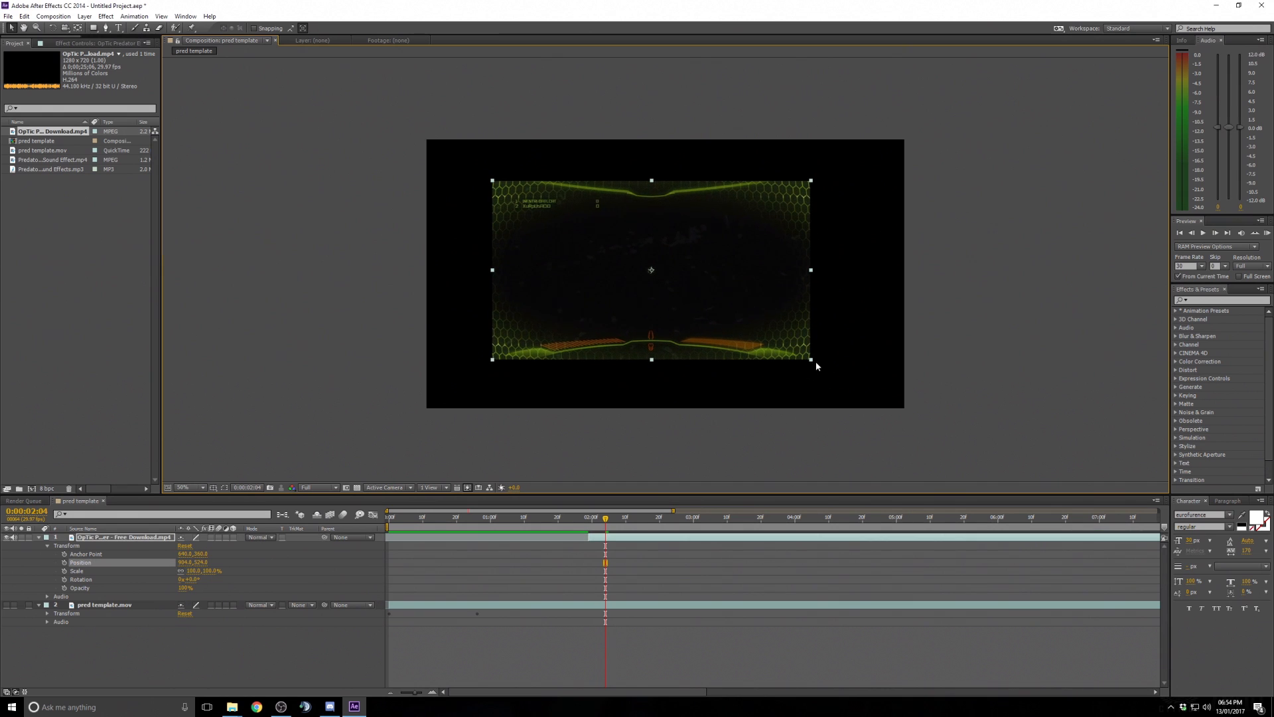
{"action": "left_click_drag", "start_coordinate": [813, 274], "coordinate": [830, 261]}
{"action": "left_click", "coordinate": [789, 349]}
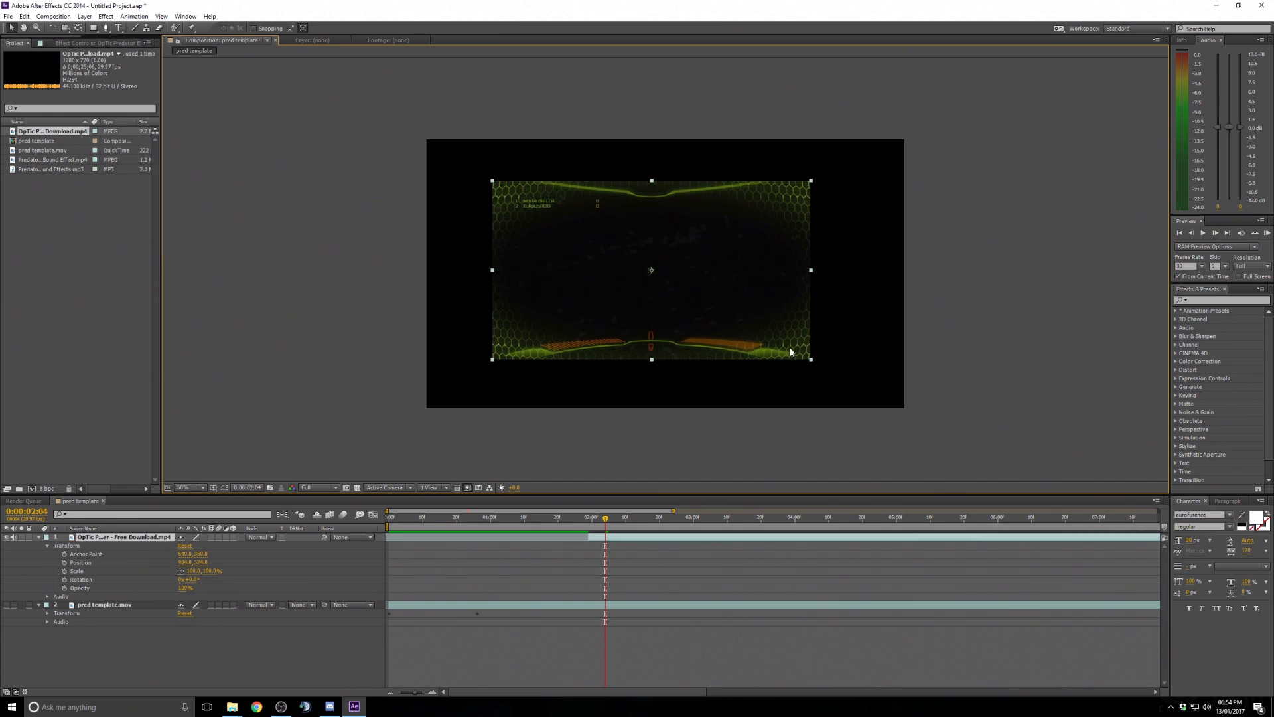
{"action": "left_click_drag", "start_coordinate": [785, 343], "coordinate": [797, 342]}
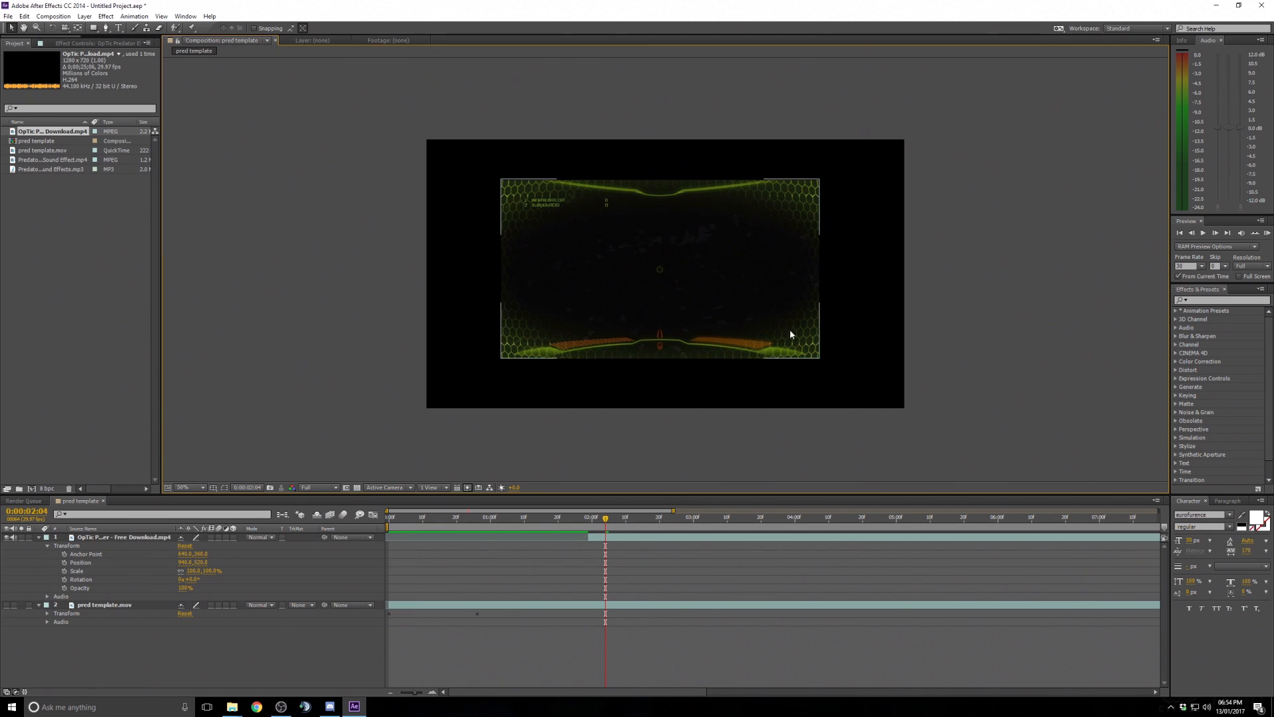
{"action": "key", "text": "ctrl+z"}
{"action": "key", "text": "ctrl+z"}
{"action": "key", "text": "ctrl+z"}
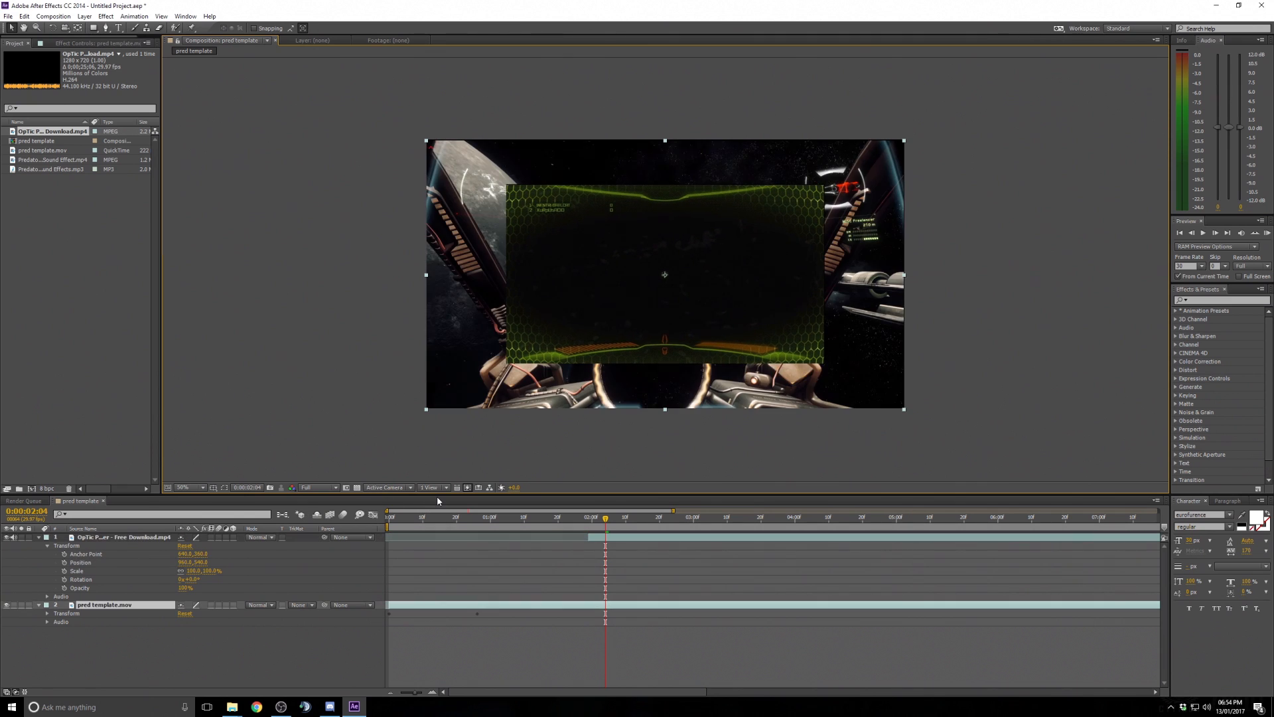
- Try resizing the OpTic layer's corner at a closer viewer zoom
{"action": "left_click", "coordinate": [822, 358]}
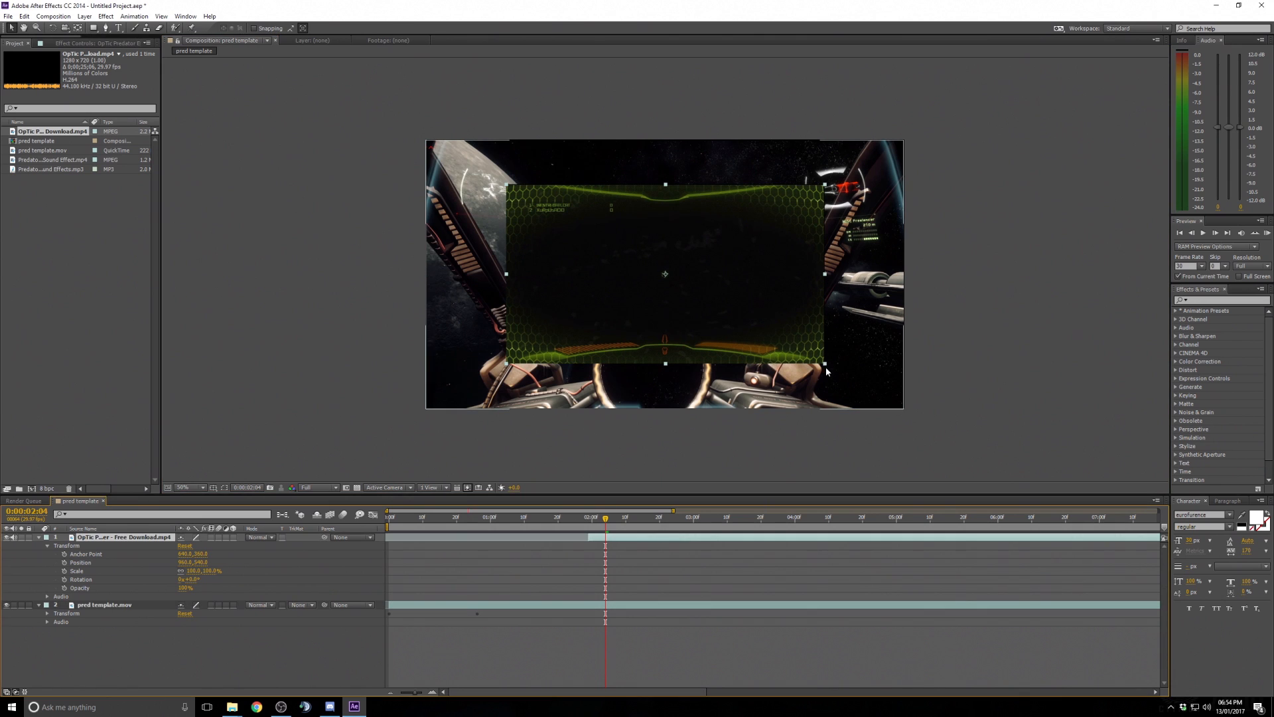
{"action": "left_click", "coordinate": [198, 489]}
{"action": "left_click", "coordinate": [205, 511]}
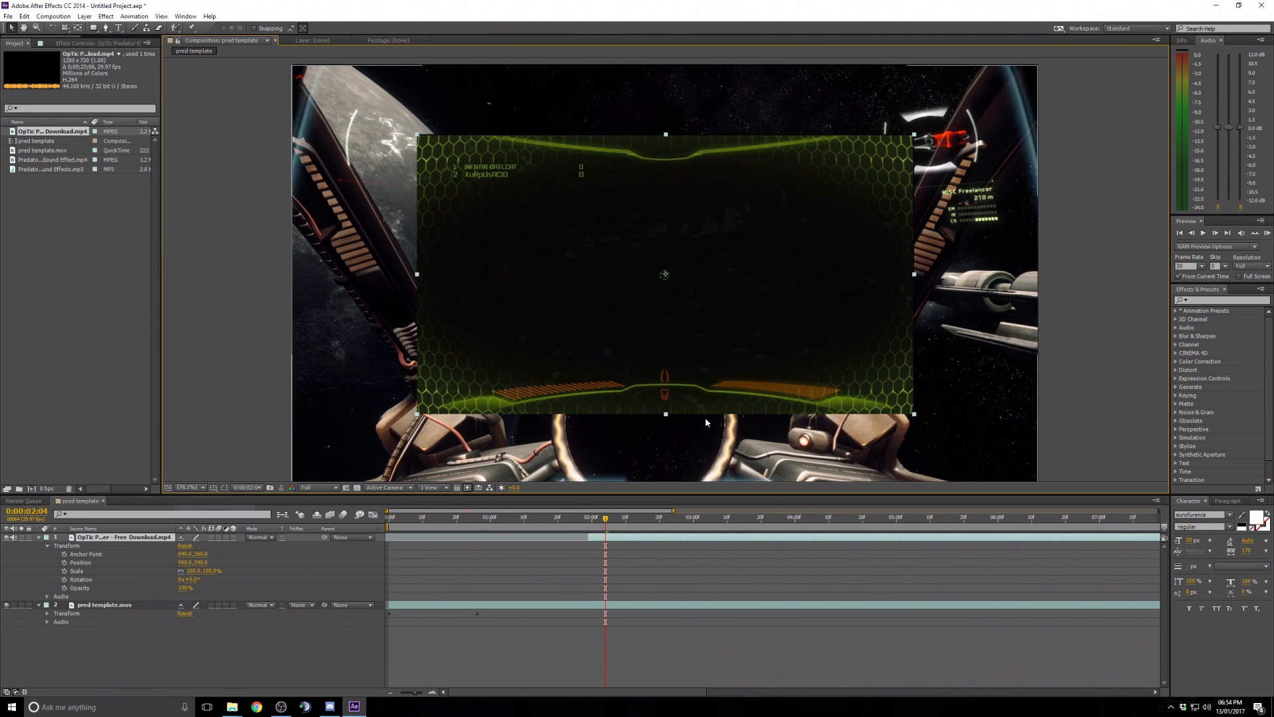
{"action": "left_click_drag", "start_coordinate": [918, 418], "coordinate": [916, 421]}
{"action": "key", "text": "ctrl+z"}
{"action": "left_click", "coordinate": [866, 537]}
{"action": "key", "text": "ctrl+z"}
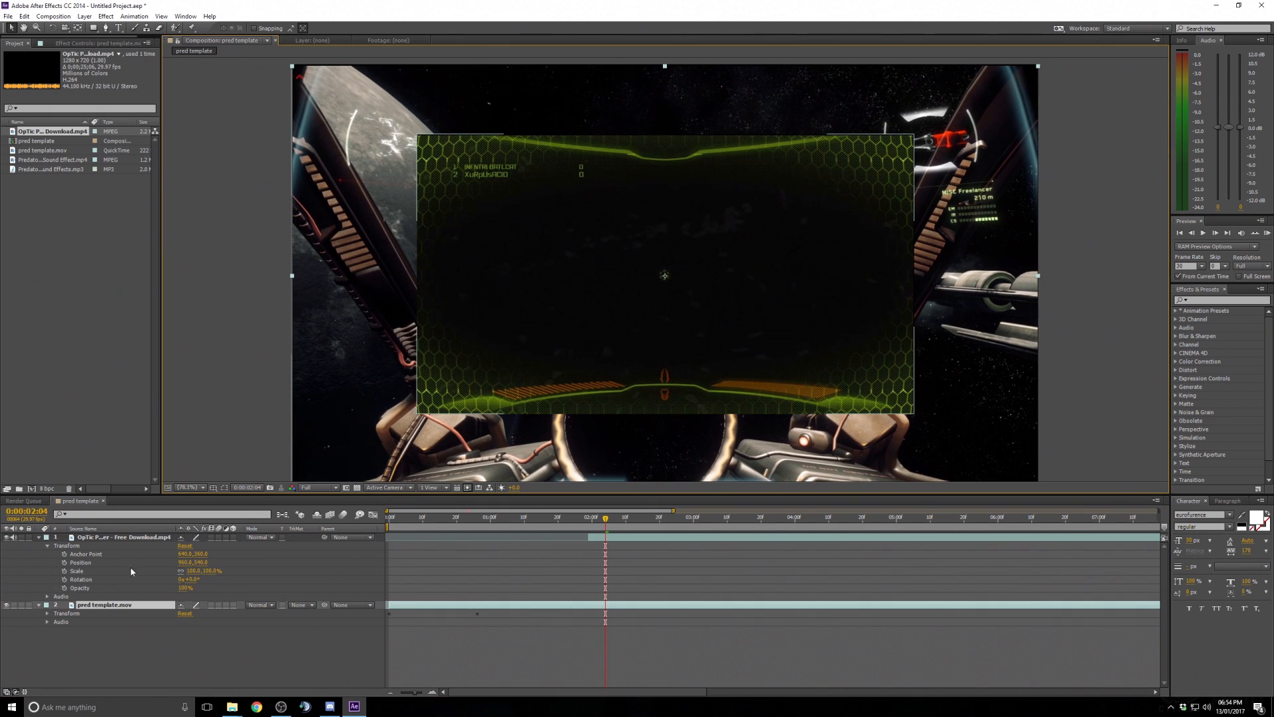
- Scale the OpTic layer up to about 150% so it fills the composition frame
{"action": "left_click_drag", "start_coordinate": [189, 570], "coordinate": [215, 568]}
{"action": "scroll", "coordinate": [390, 376], "scroll_direction": "down", "scroll_amount": 2}
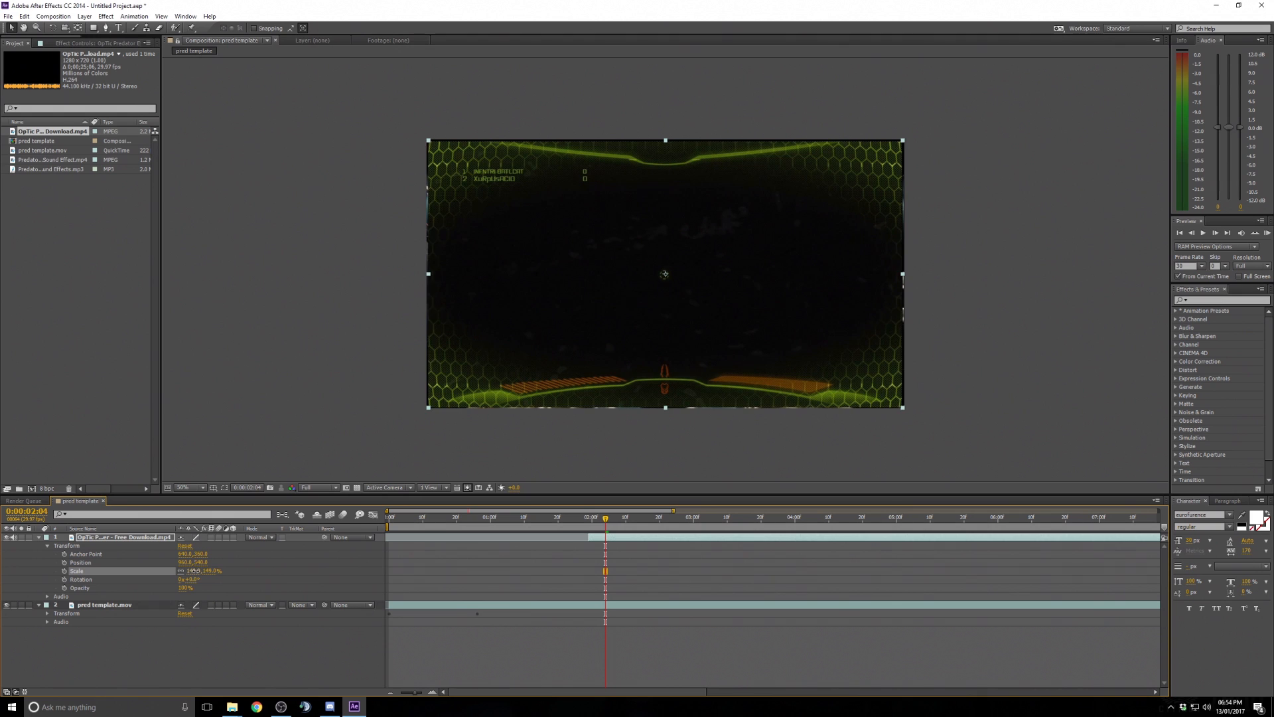
- Scale the OpTic layer up to about 153% and collapse its properties
{"action": "left_click_drag", "start_coordinate": [194, 571], "coordinate": [197, 572]}
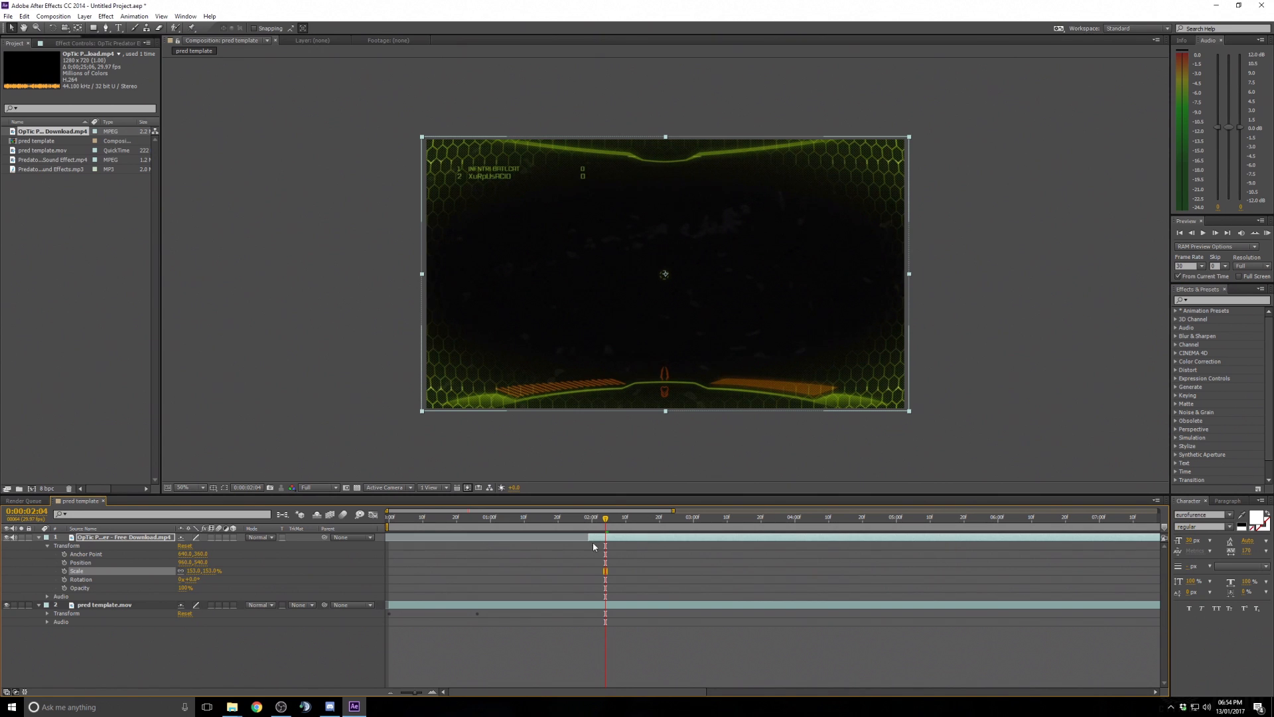
{"action": "left_click", "coordinate": [38, 537]}
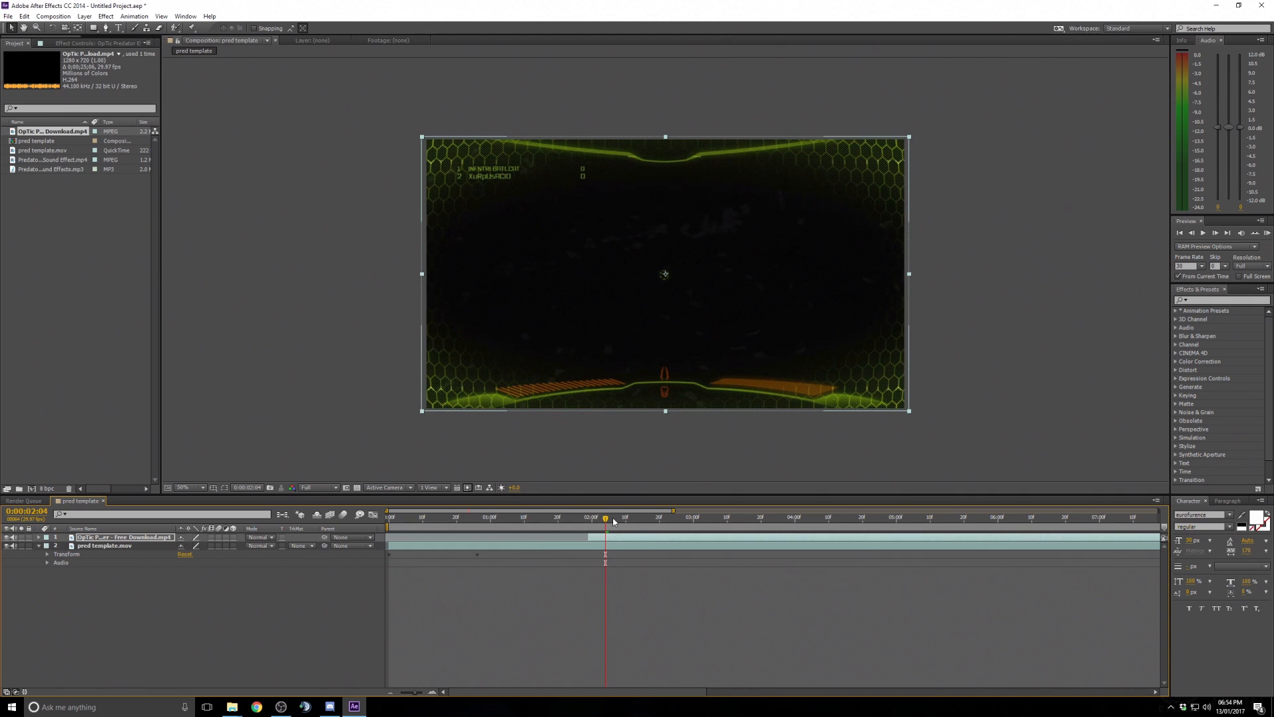
- Set the OpTic layer's blending mode to Add
{"action": "left_click", "coordinate": [639, 520]}
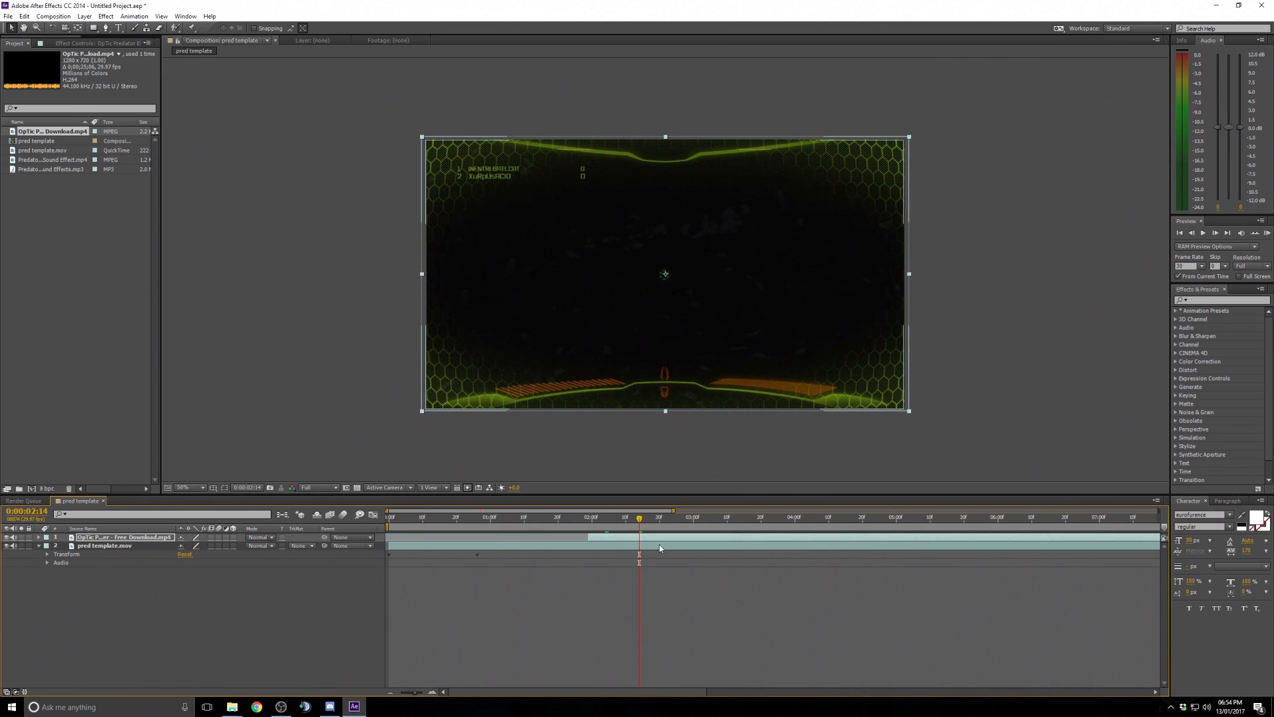
{"action": "left_click", "coordinate": [586, 519]}
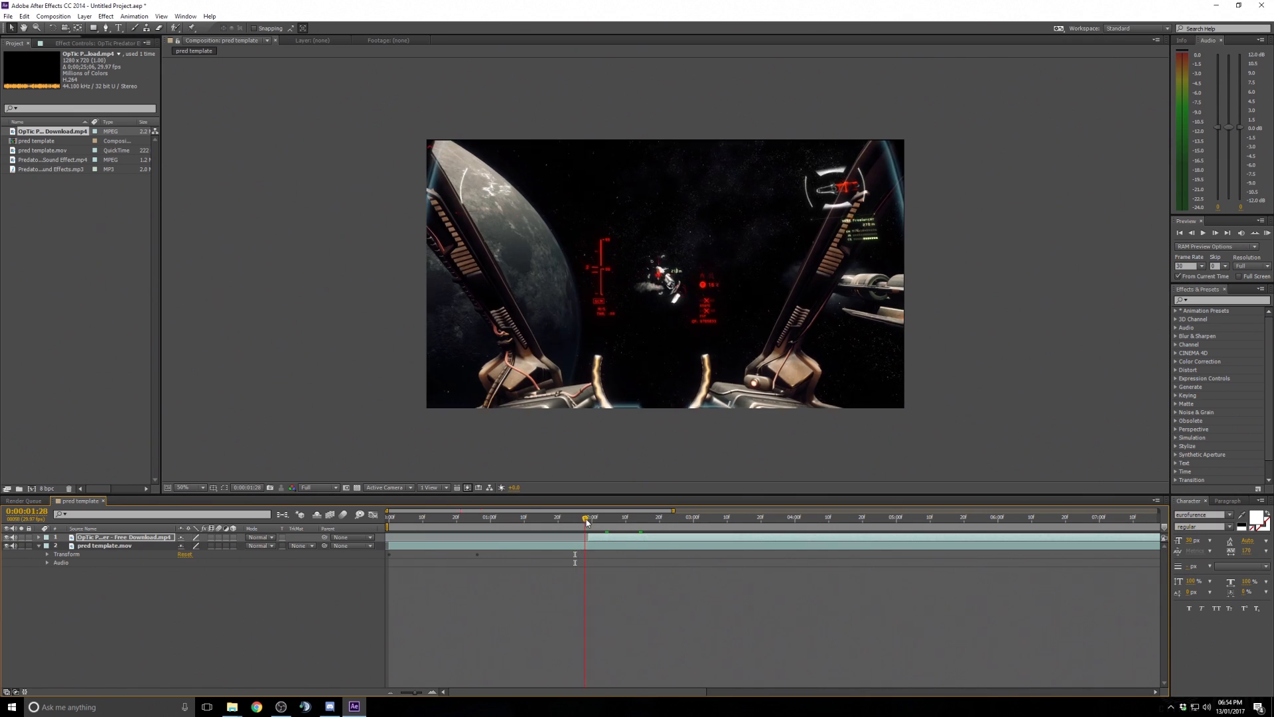
{"action": "left_click_drag", "start_coordinate": [587, 521], "coordinate": [605, 521]}
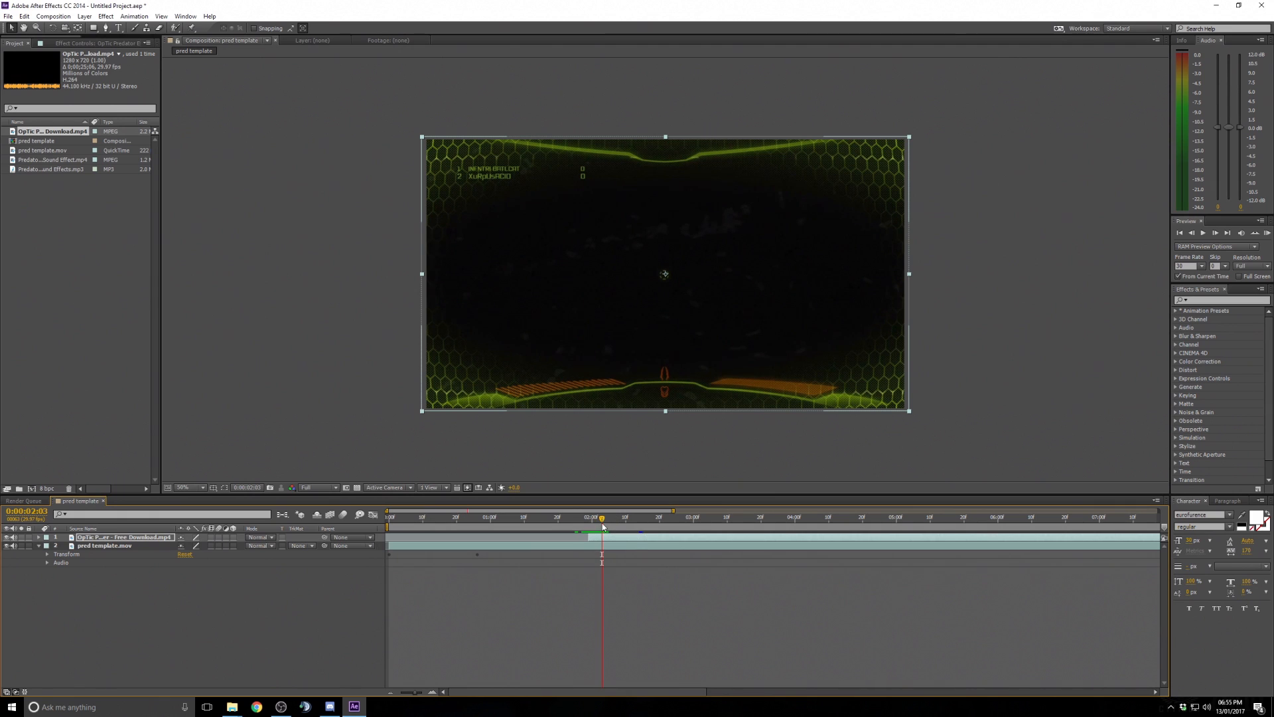
{"action": "left_click", "coordinate": [625, 547]}
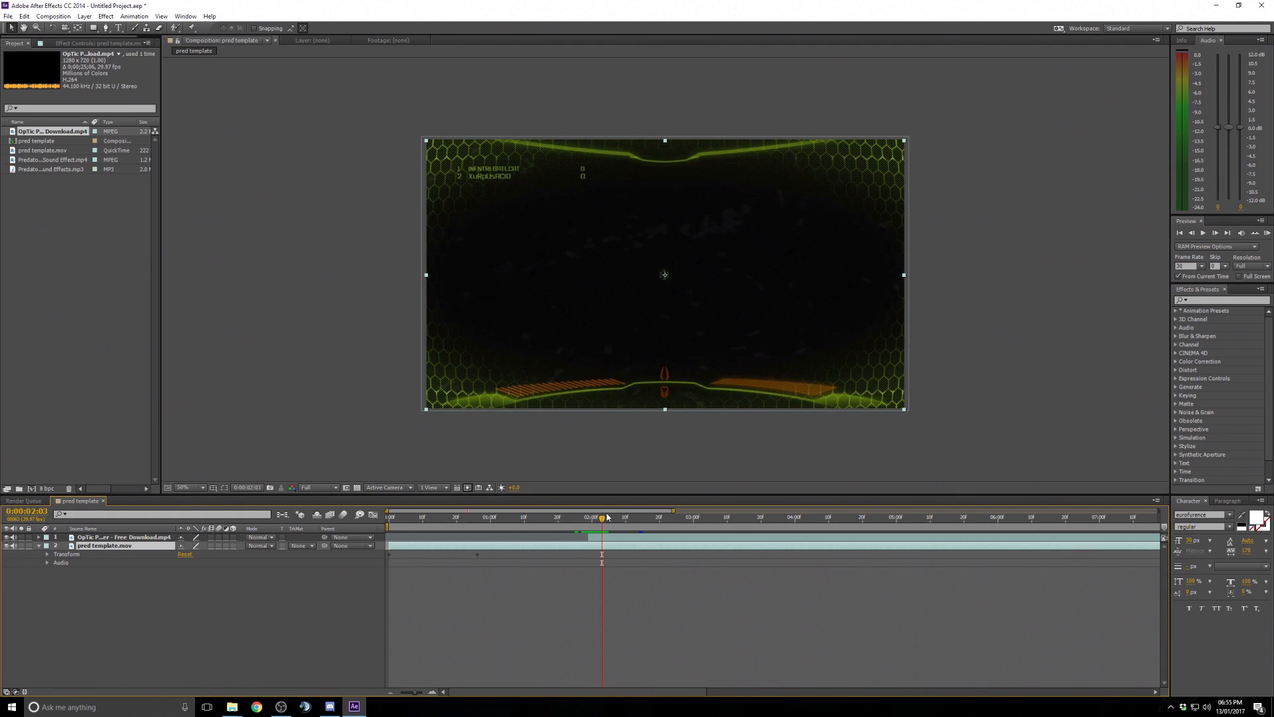
{"action": "mouse_move", "coordinate": [607, 518]}
{"action": "left_mouse_down"}
{"action": "mouse_move", "coordinate": [638, 518]}
{"action": "mouse_move", "coordinate": [603, 518]}
{"action": "mouse_move", "coordinate": [626, 518]}
{"action": "left_mouse_up"}
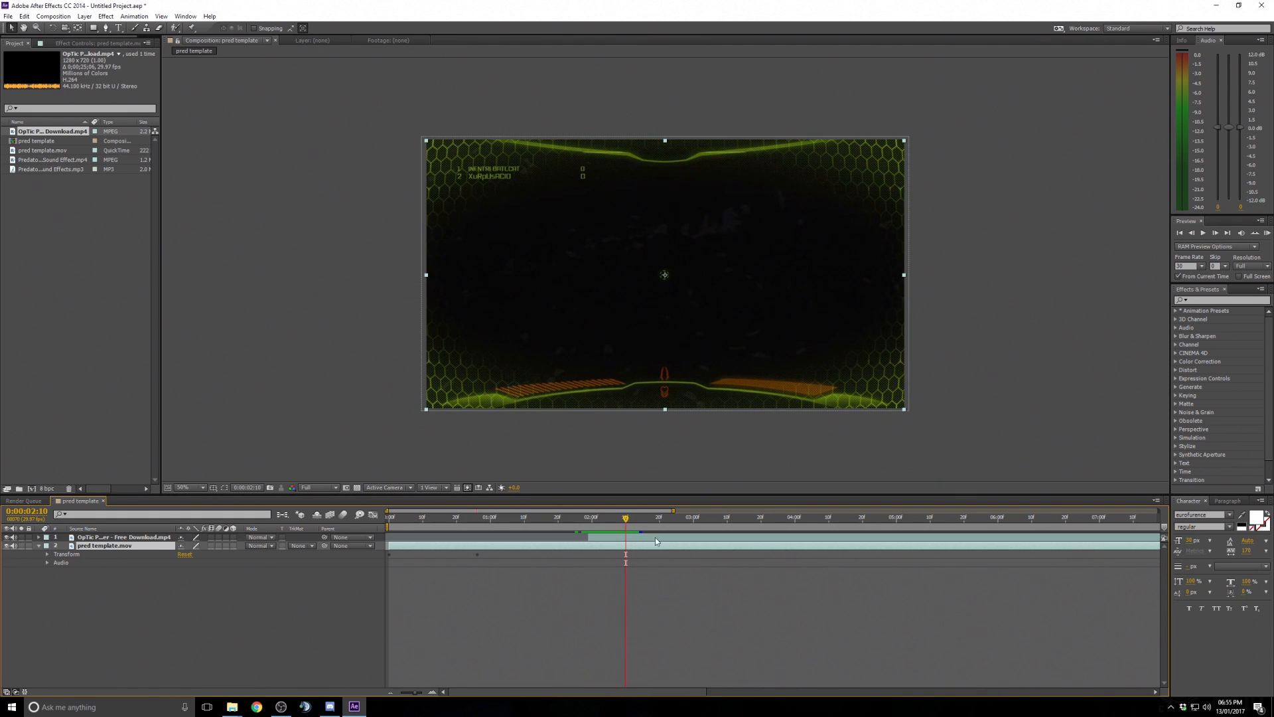
{"action": "left_click", "coordinate": [626, 539]}
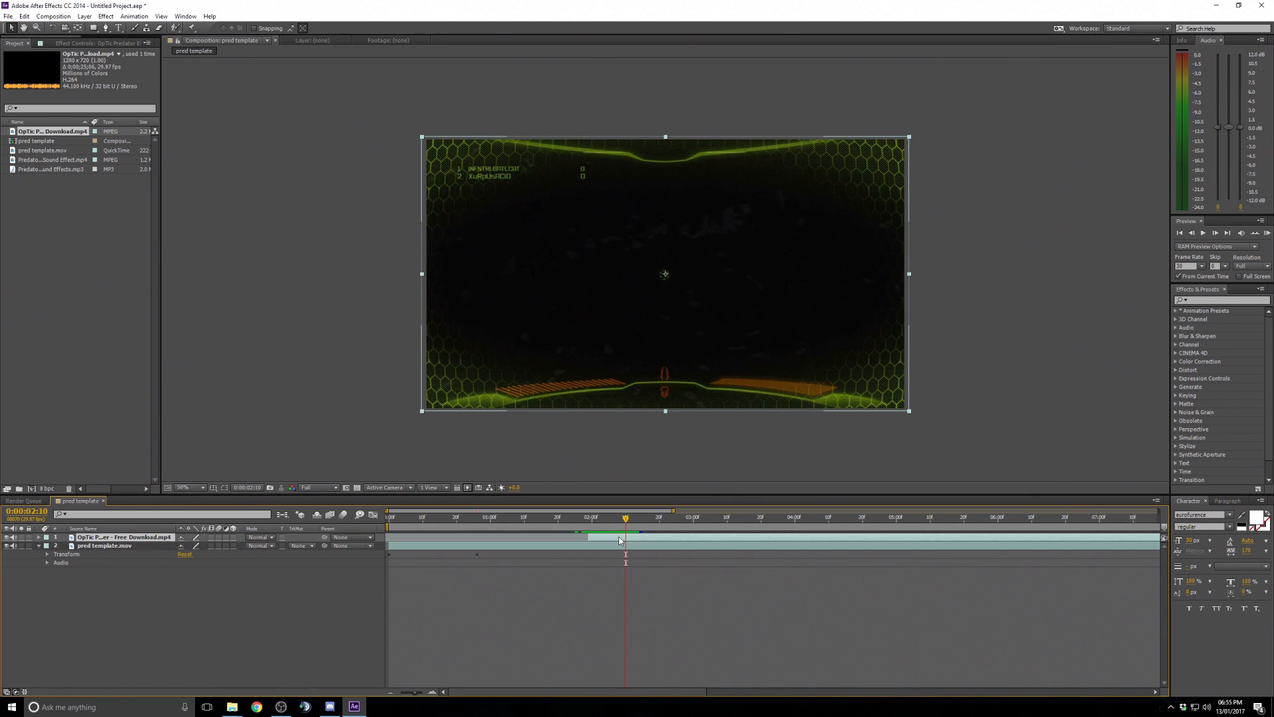
{"action": "right_click", "coordinate": [619, 536]}
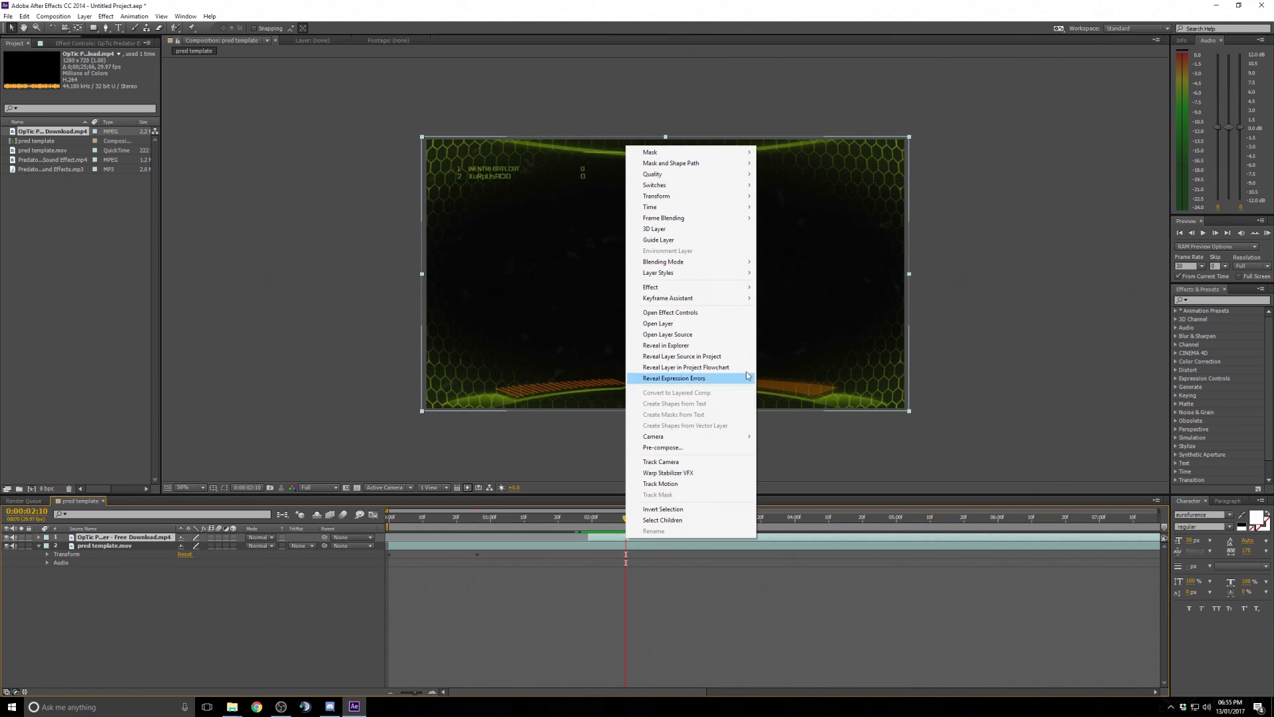
{"action": "mouse_move", "coordinate": [735, 265]}
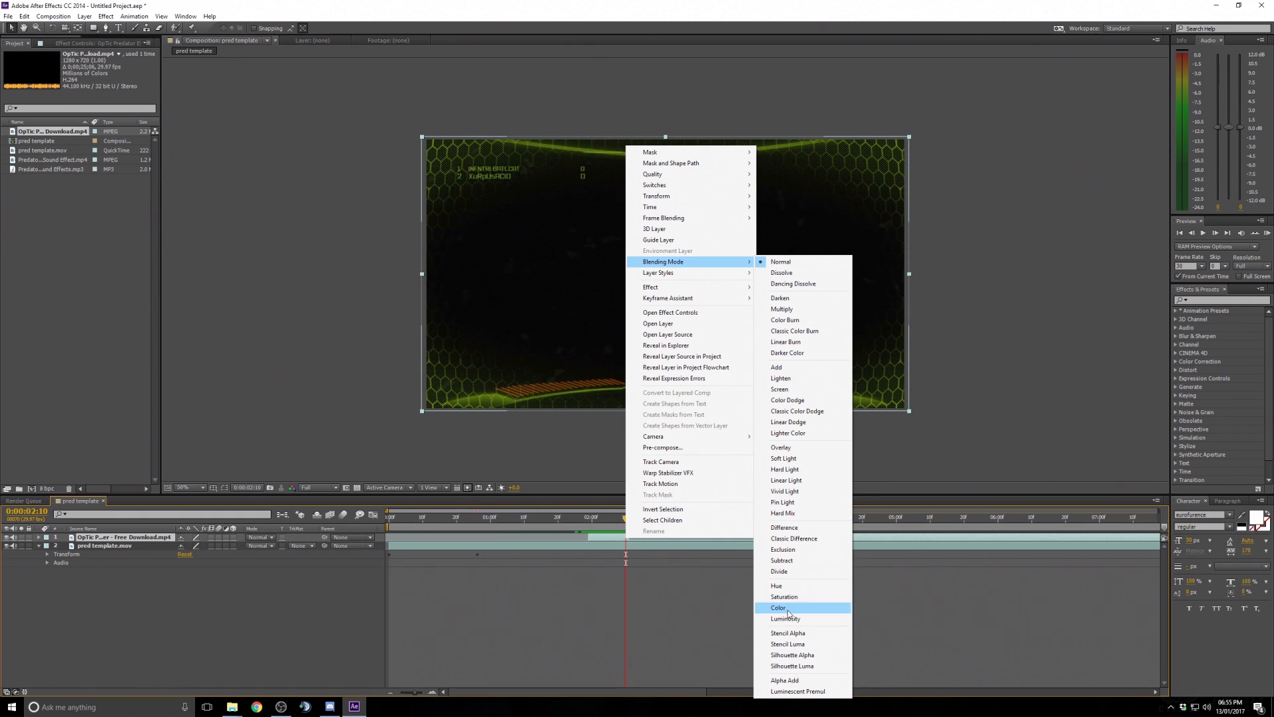
{"action": "left_click", "coordinate": [802, 369]}
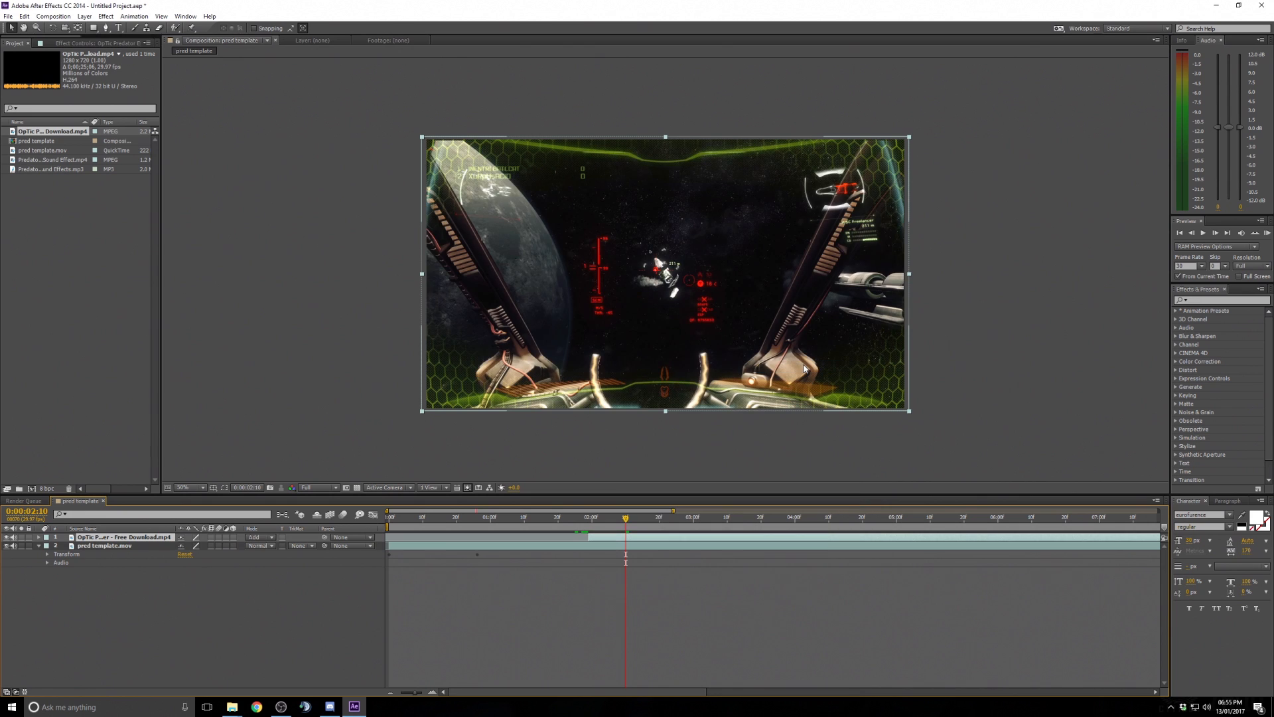
- Search for the Tint effect and apply it to the OpTic layer in the viewer
{"action": "left_click", "coordinate": [187, 487]}
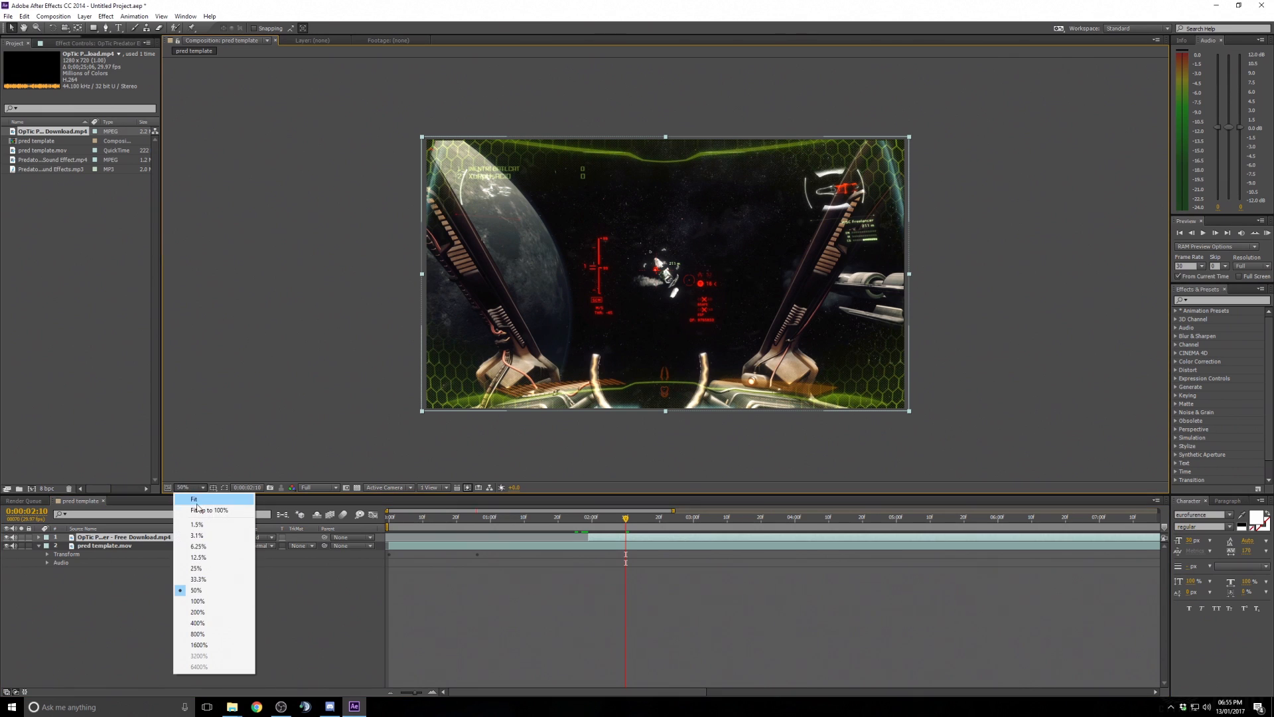
{"action": "left_click", "coordinate": [209, 510]}
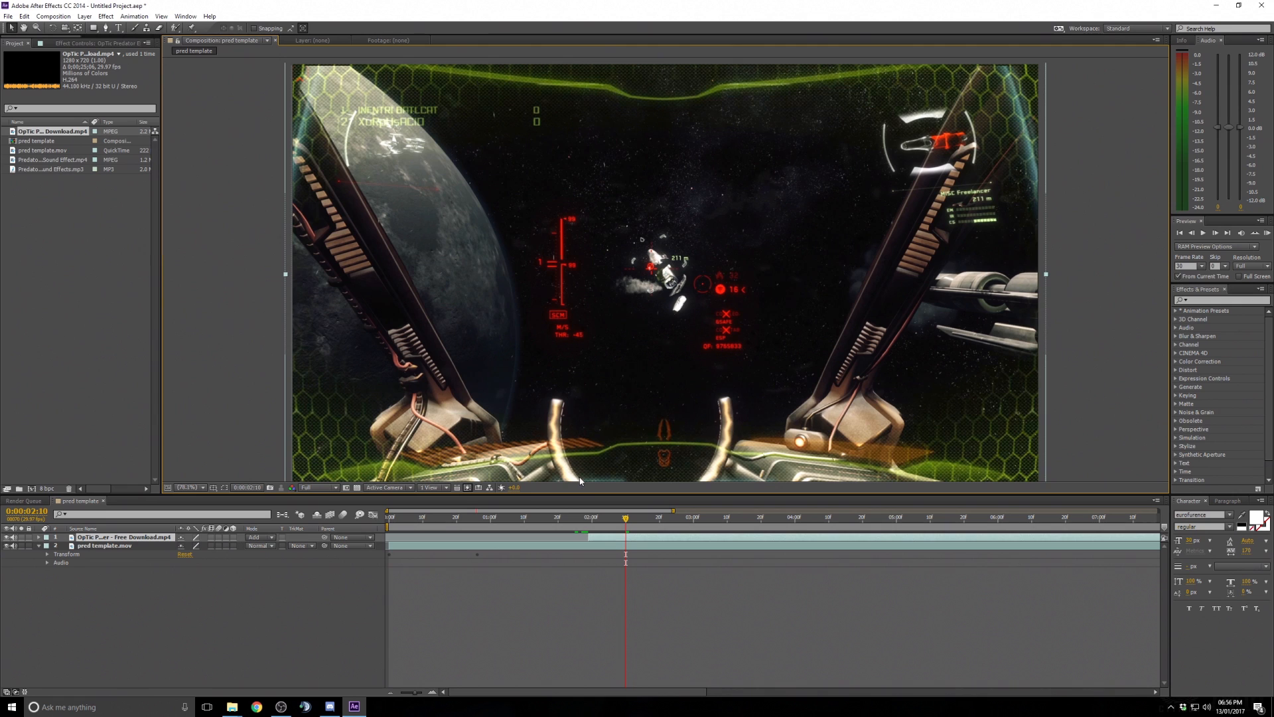
{"action": "left_click", "coordinate": [593, 524]}
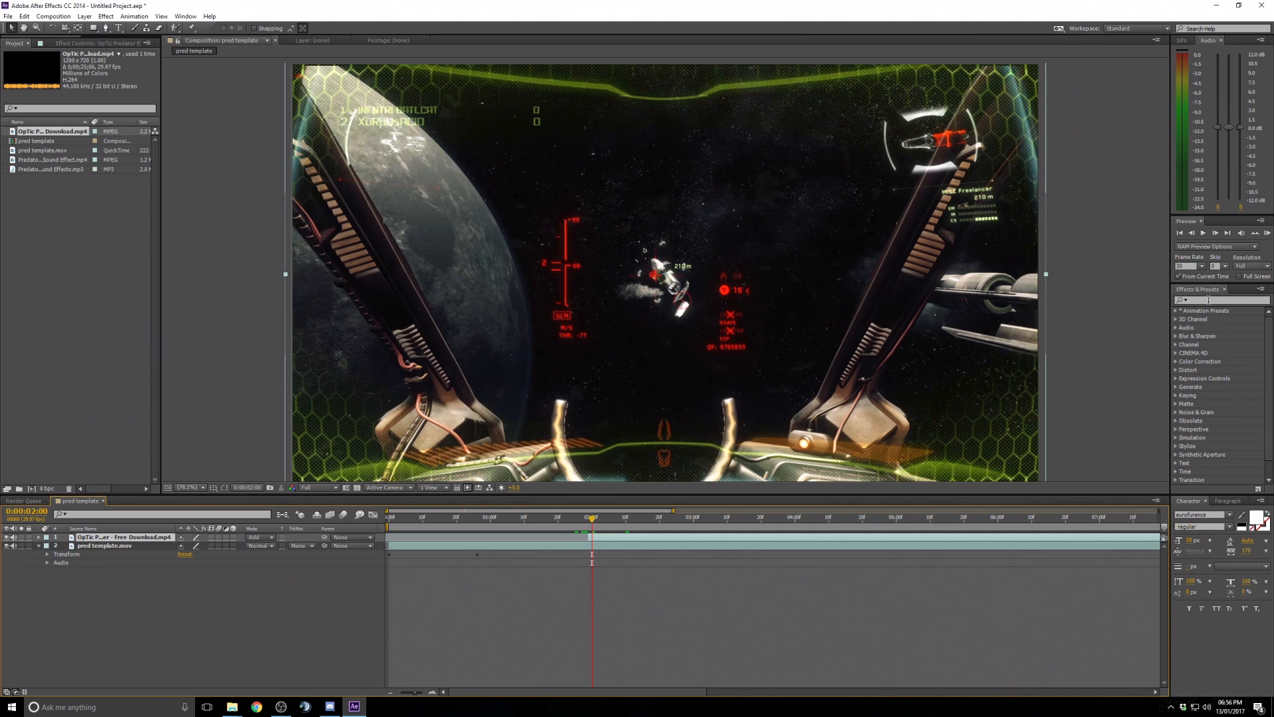
{"action": "left_click", "coordinate": [1210, 299]}
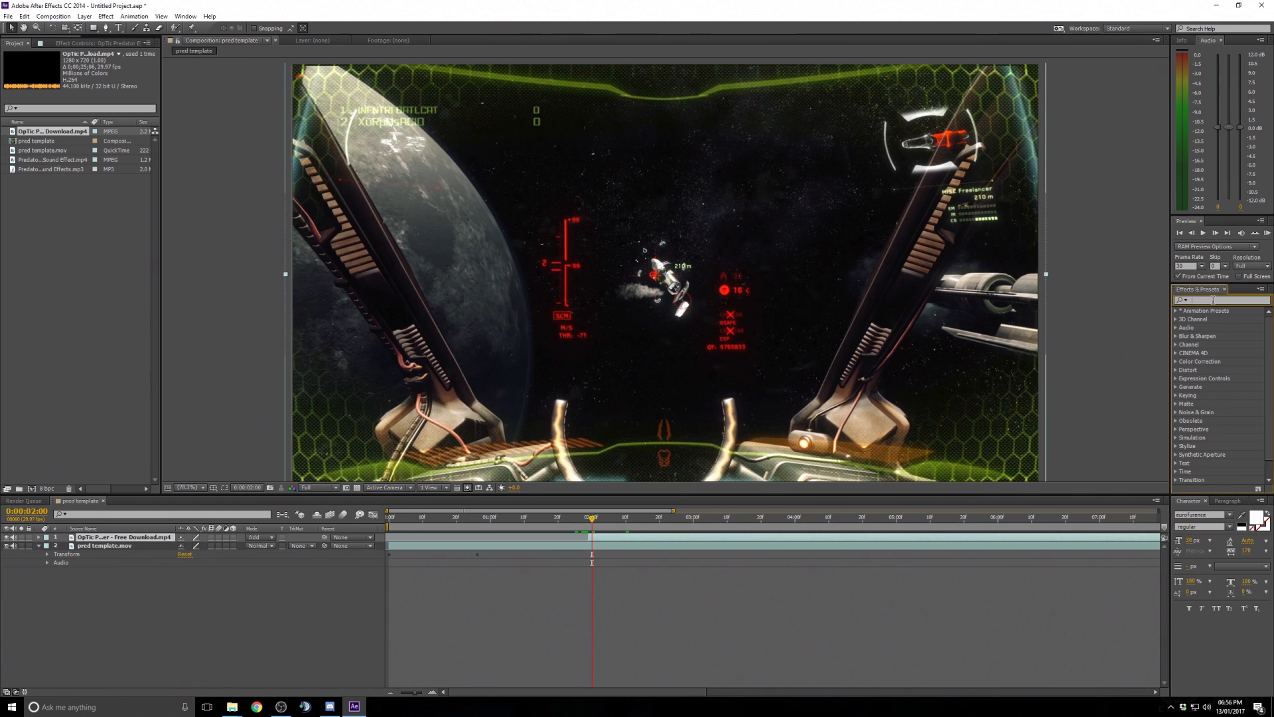
{"action": "type", "text": "tint"}
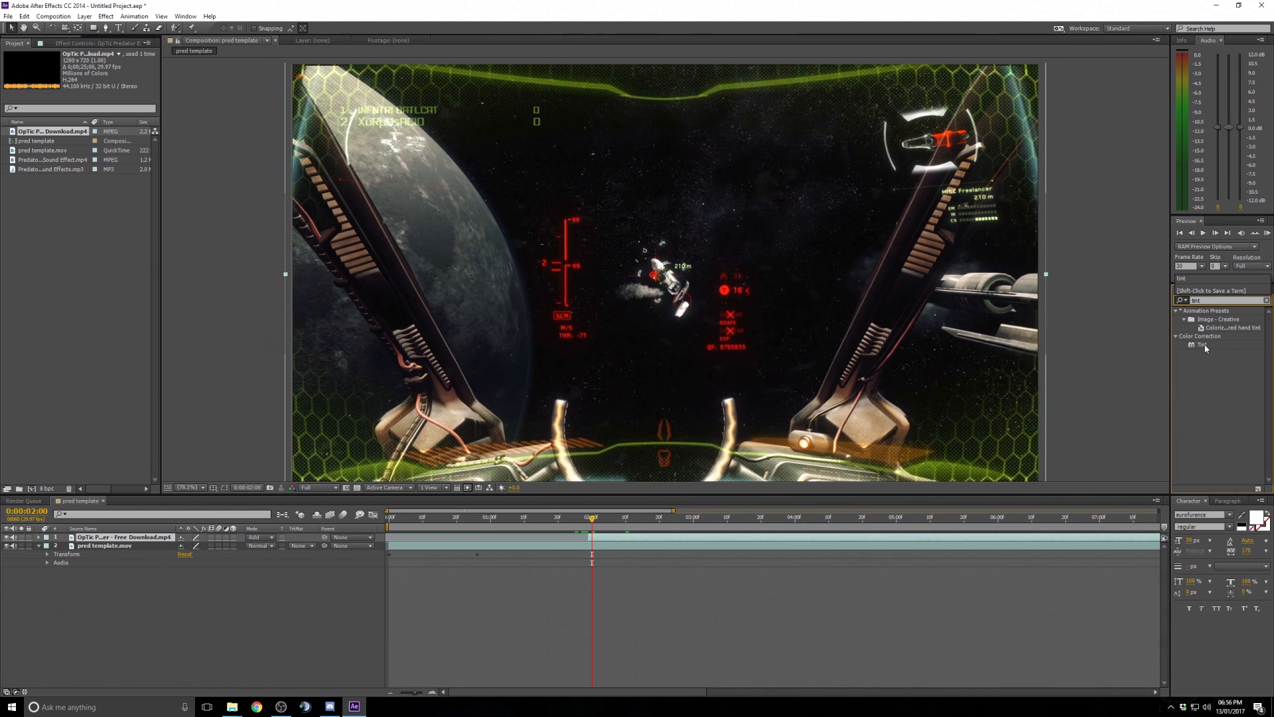
{"action": "left_click_drag", "start_coordinate": [1204, 346], "coordinate": [697, 289]}
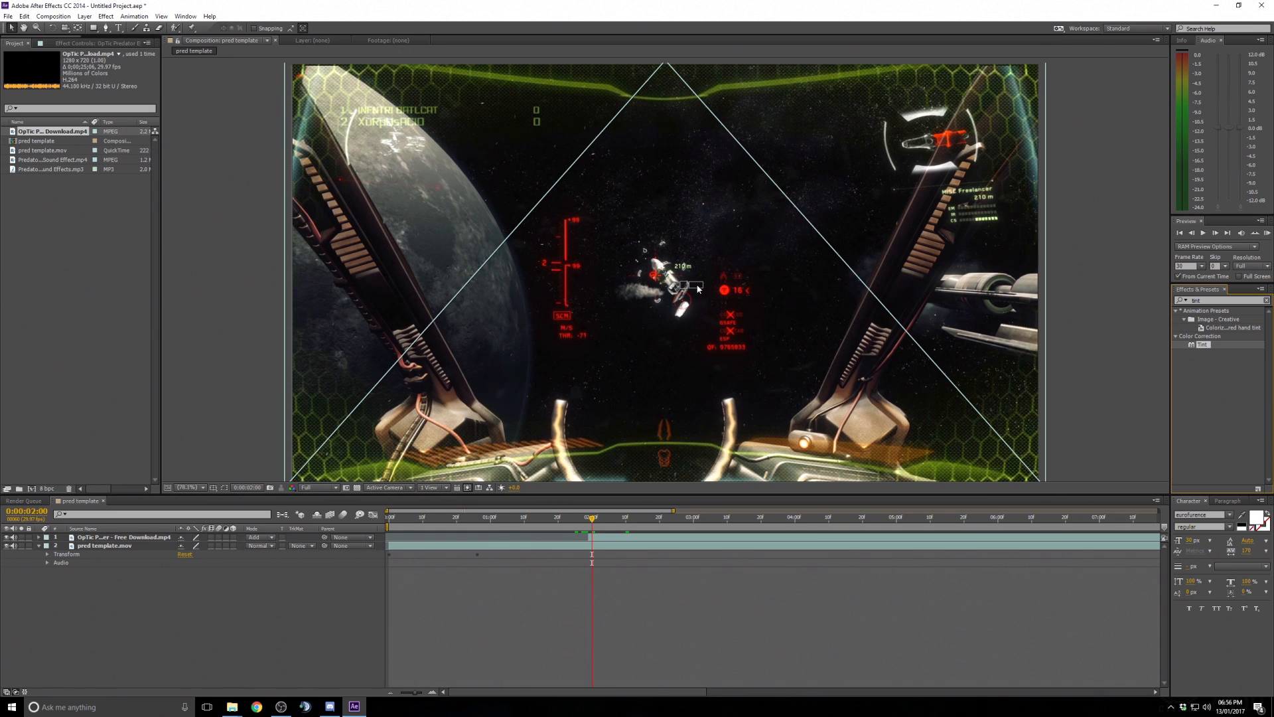
{"action": "left_click_drag", "start_coordinate": [697, 289], "coordinate": [698, 290]}
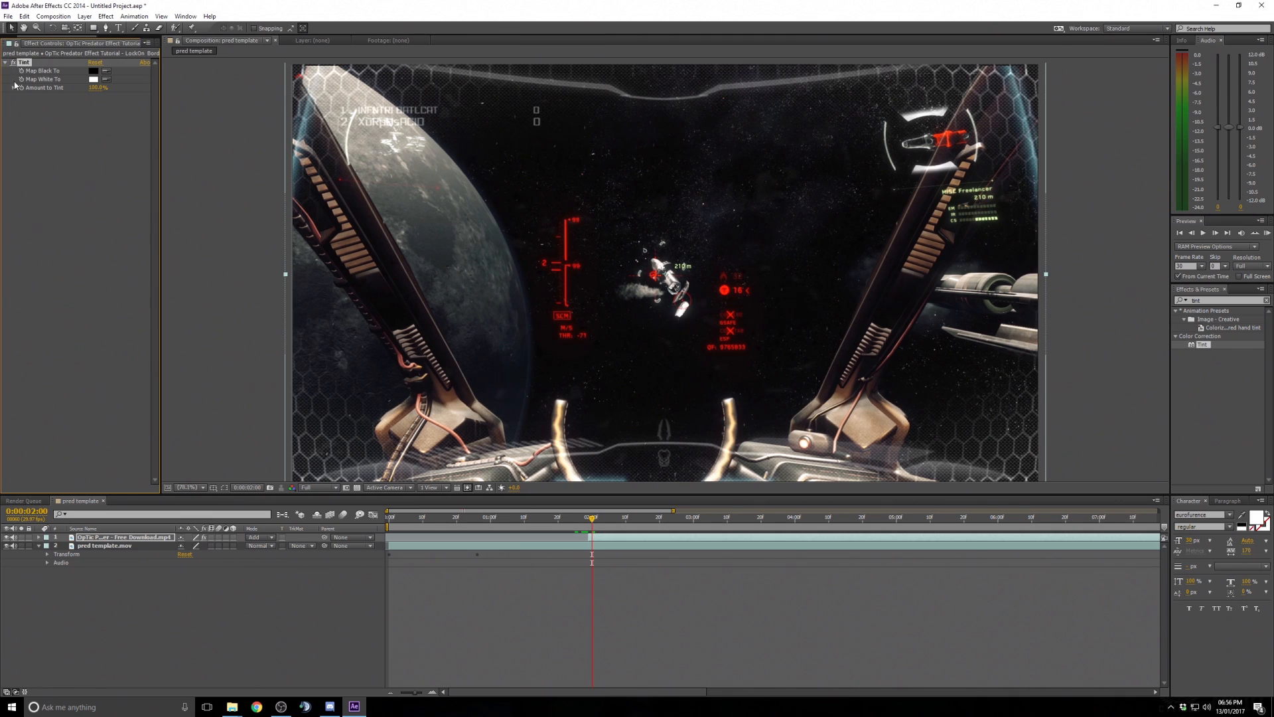
- Set the Tint effect's Map White To color to red FF0000
{"action": "left_click", "coordinate": [38, 539]}
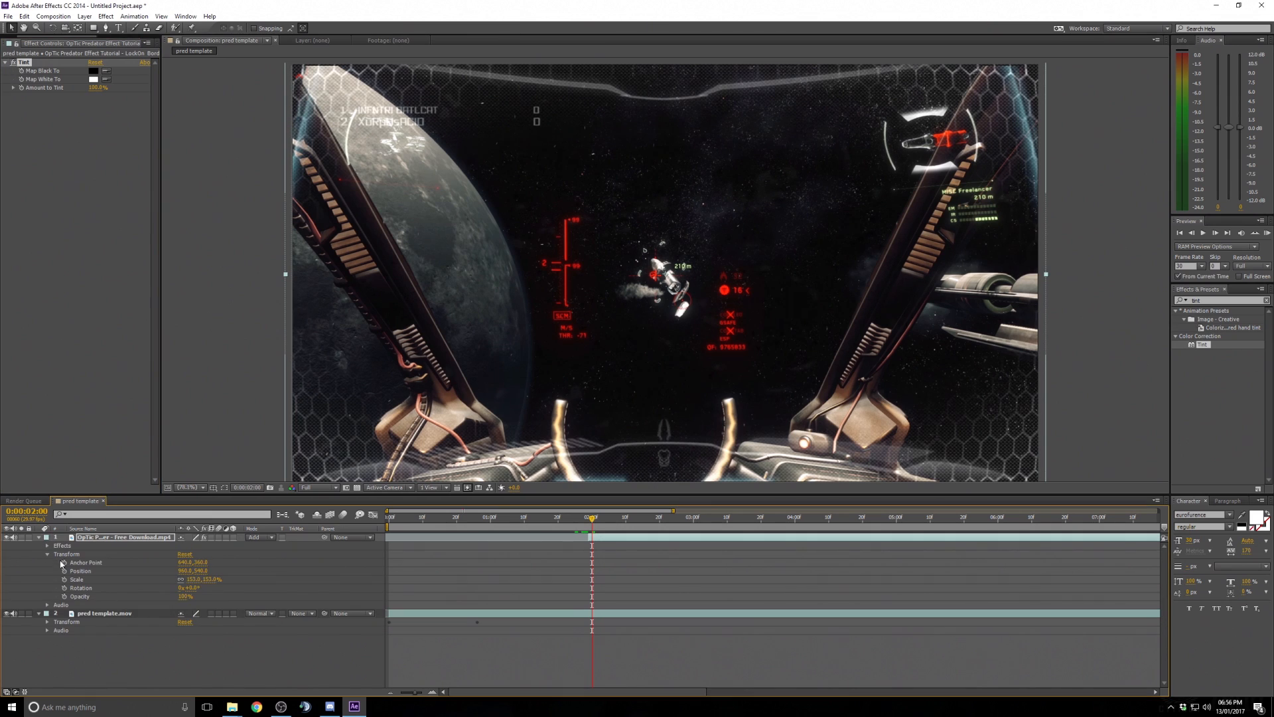
{"action": "left_click", "coordinate": [38, 538]}
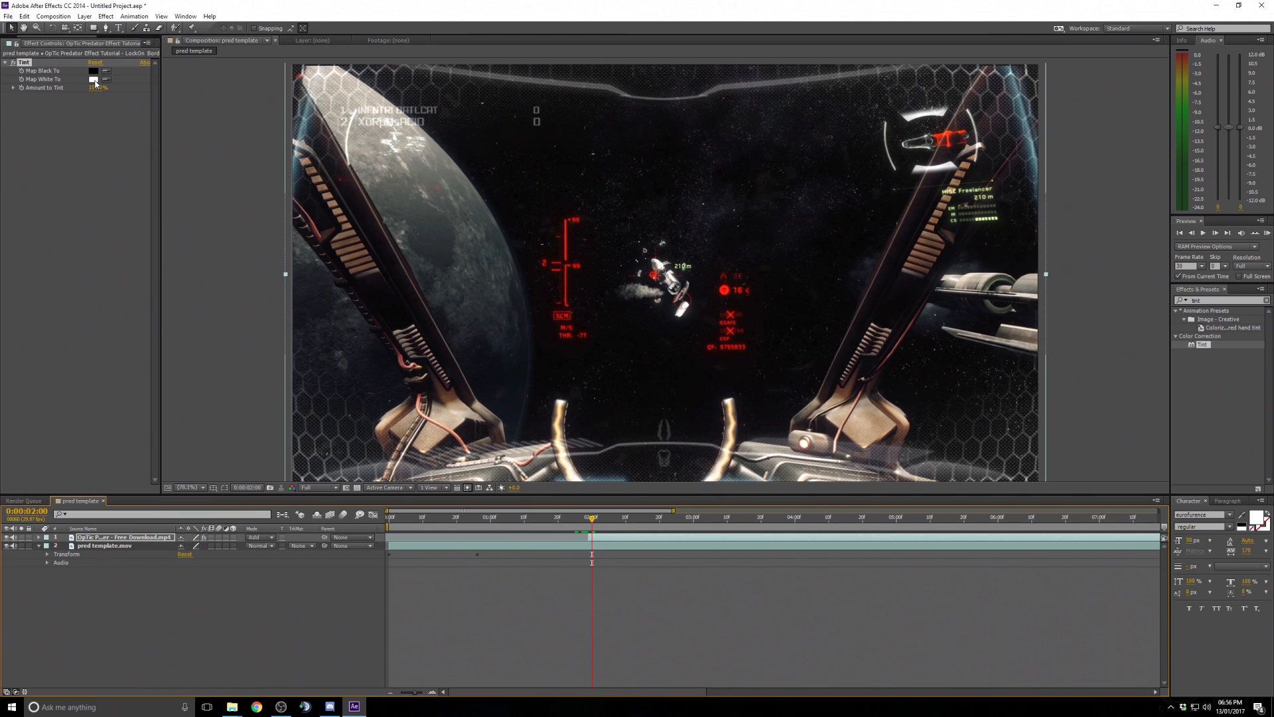
{"action": "left_click", "coordinate": [94, 79]}
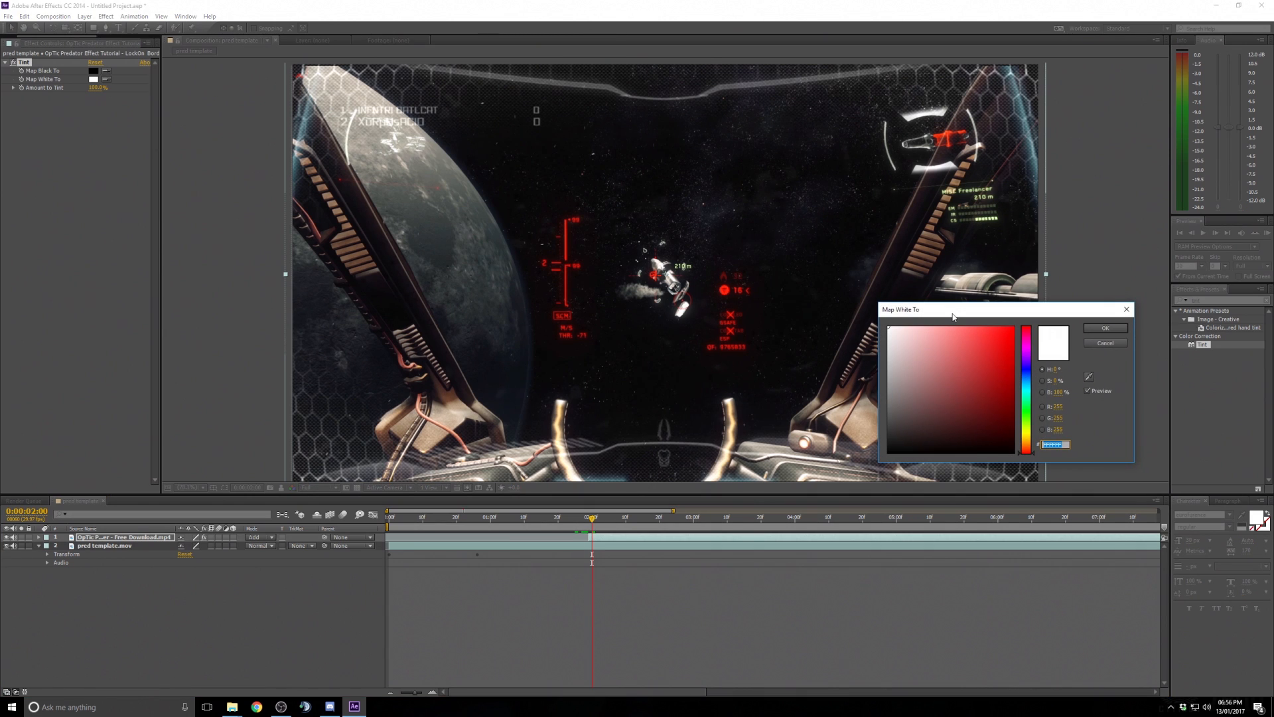
{"action": "mouse_move", "coordinate": [952, 317]}
{"action": "left_mouse_down"}
{"action": "mouse_move", "coordinate": [926, 304]}
{"action": "mouse_move", "coordinate": [1026, 255]}
{"action": "mouse_move", "coordinate": [278, 280]}
{"action": "mouse_move", "coordinate": [91, 233]}
{"action": "mouse_move", "coordinate": [151, 245]}
{"action": "mouse_move", "coordinate": [124, 244]}
{"action": "mouse_move", "coordinate": [140, 302]}
{"action": "mouse_move", "coordinate": [111, 279]}
{"action": "mouse_move", "coordinate": [155, 235]}
{"action": "left_mouse_up"}
{"action": "left_click", "coordinate": [165, 284]}
{"action": "left_click", "coordinate": [165, 326]}
{"action": "left_click", "coordinate": [164, 359]}
{"action": "left_click", "coordinate": [164, 245]}
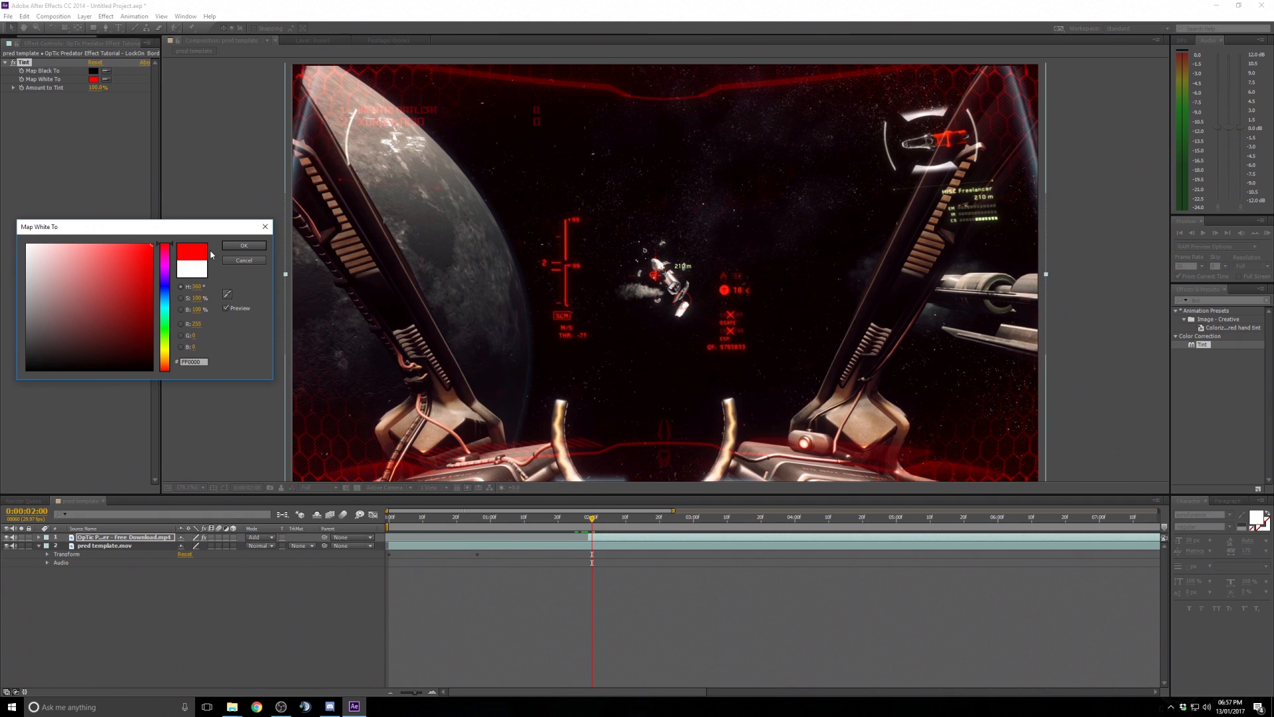
{"action": "left_click", "coordinate": [245, 247]}
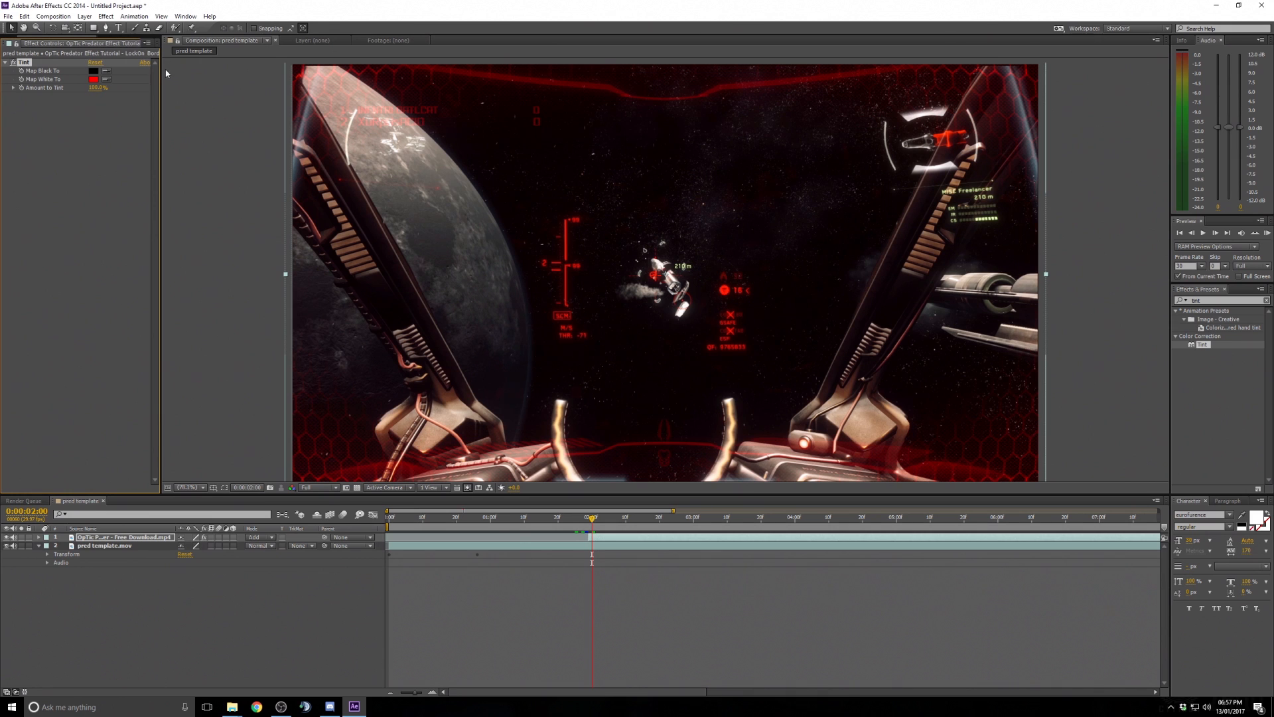
{"action": "left_click_drag", "start_coordinate": [164, 77], "coordinate": [294, 78]}
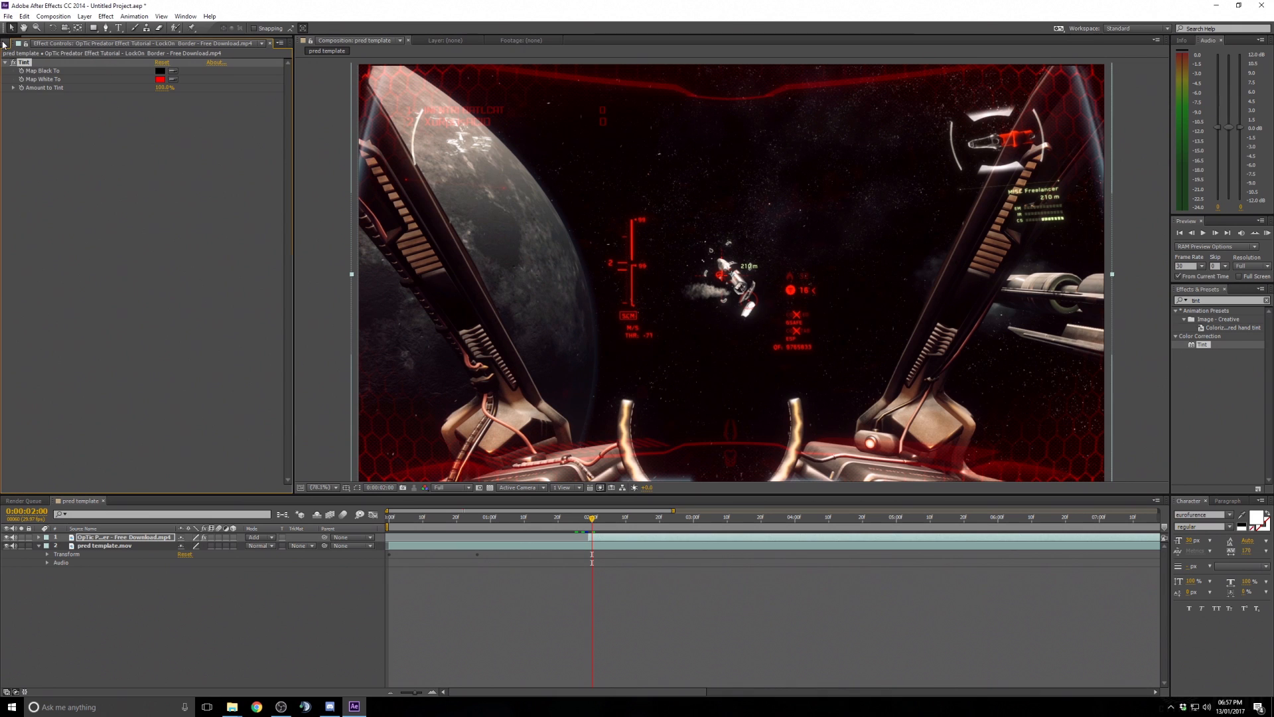
{"action": "left_click", "coordinate": [5, 44]}
{"action": "left_click_drag", "start_coordinate": [293, 173], "coordinate": [150, 182]}
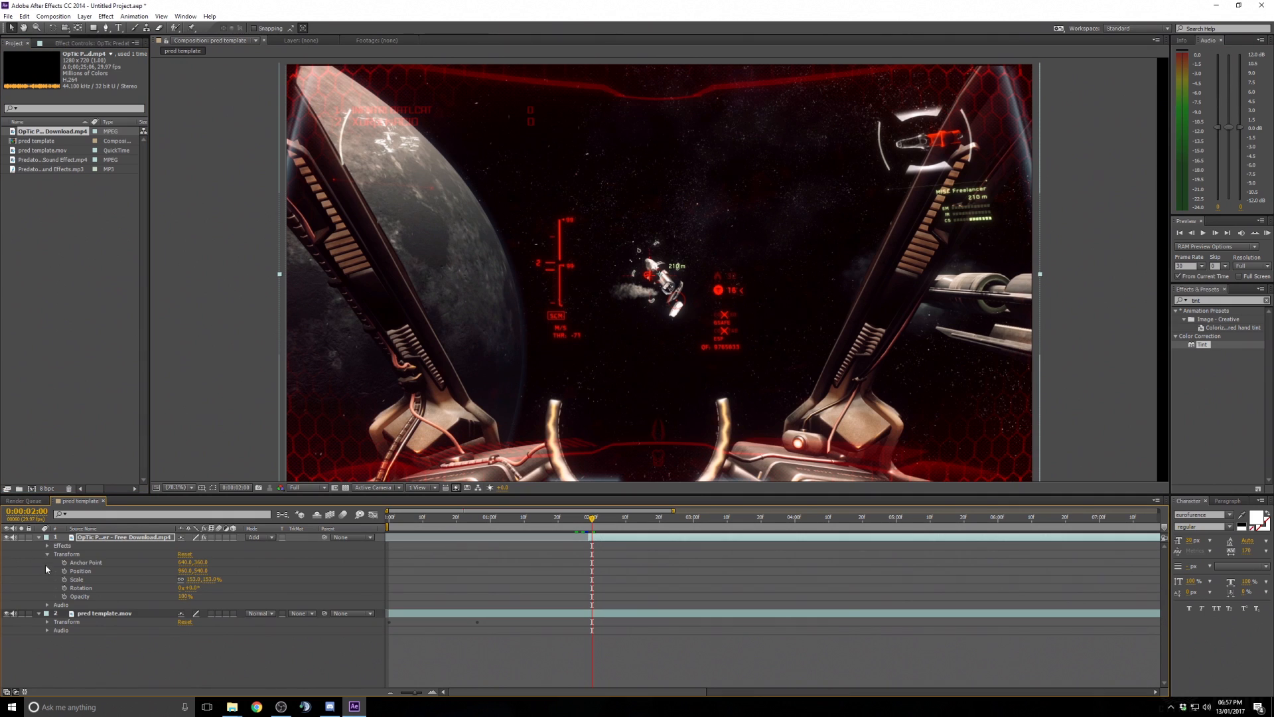
- Expand the OpTic layer's effects and transform properties to inspect the Tint settings
{"action": "left_click", "coordinate": [38, 537]}
{"action": "left_click", "coordinate": [47, 547]}
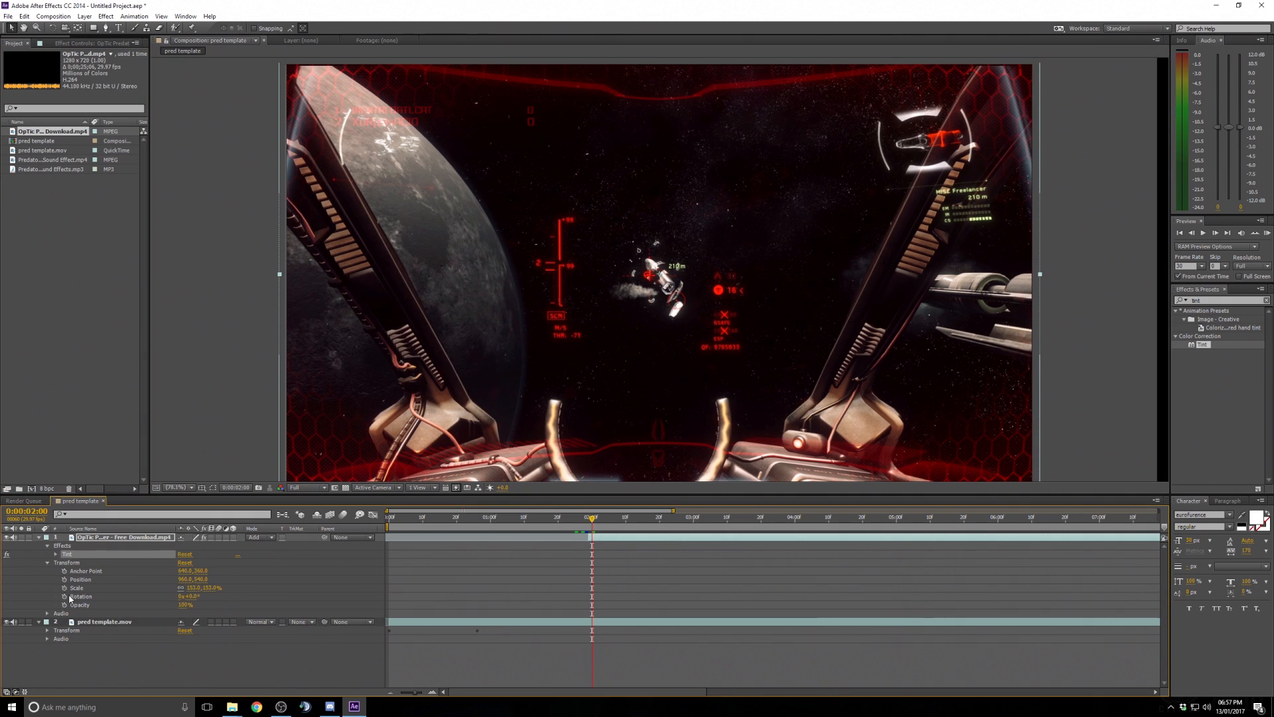
{"action": "left_click", "coordinate": [56, 554]}
{"action": "left_click", "coordinate": [92, 572]}
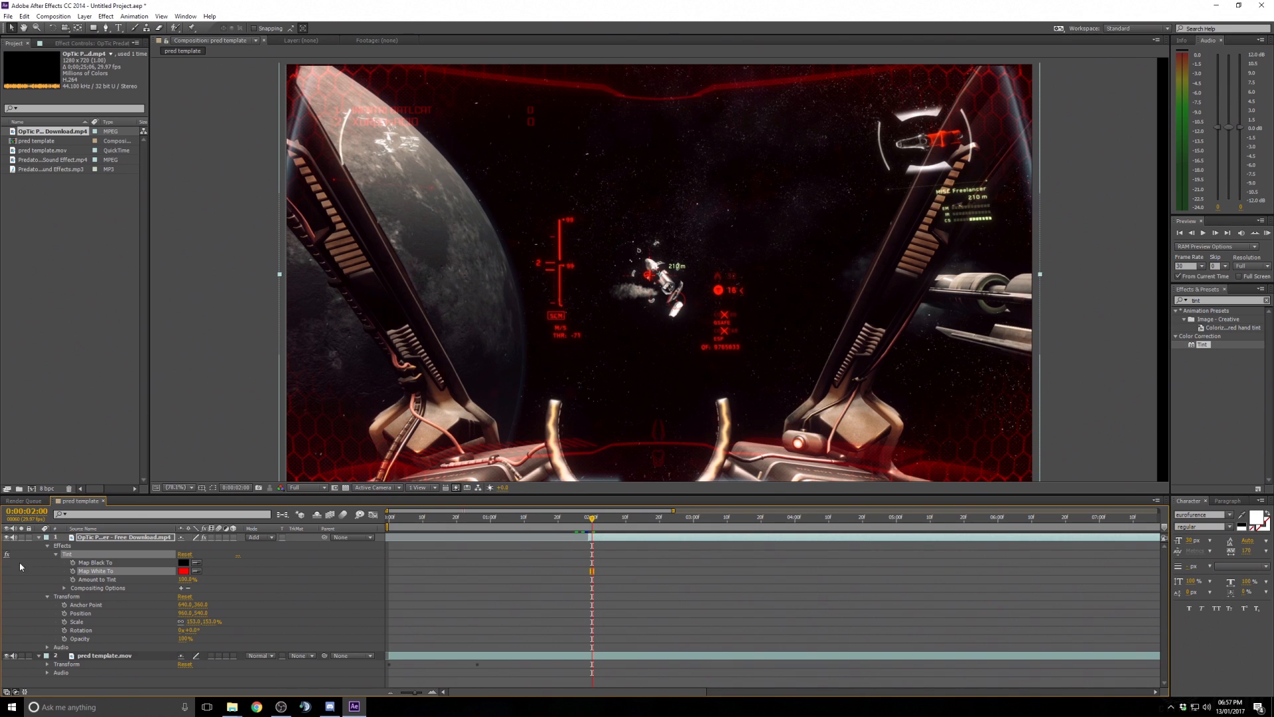
{"action": "left_click", "coordinate": [56, 555]}
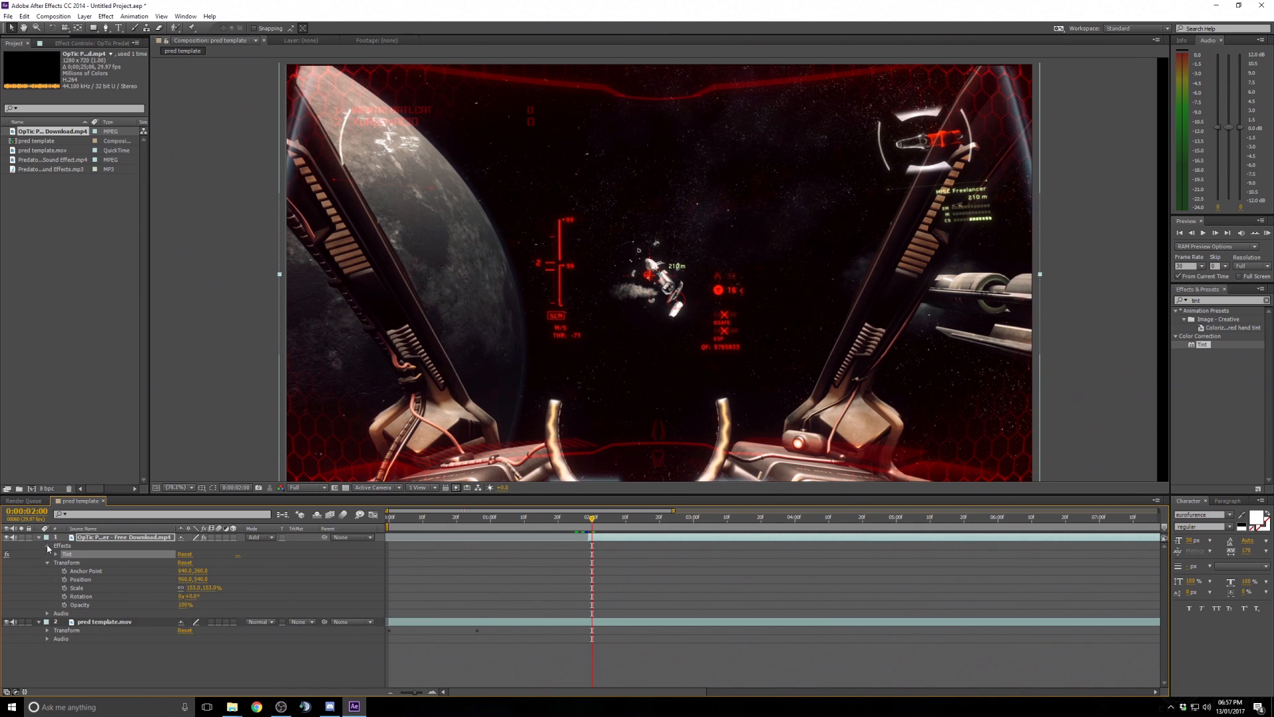
{"action": "left_click", "coordinate": [47, 546]}
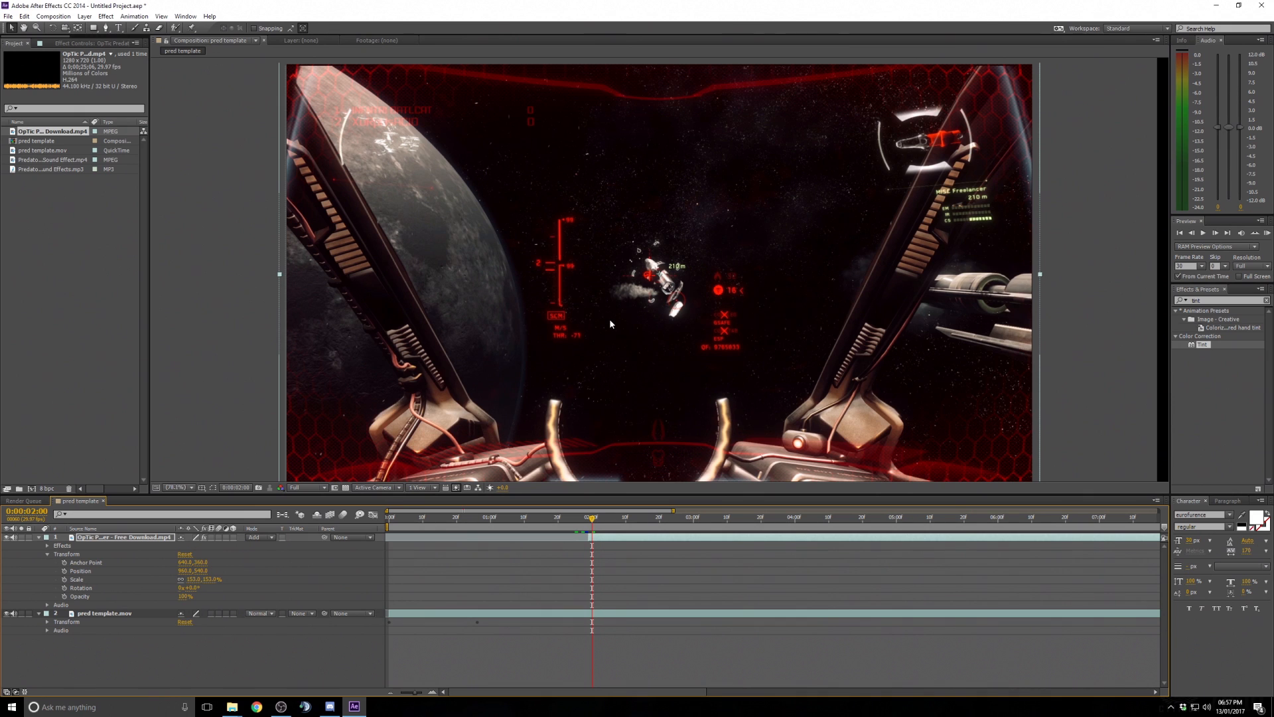
{"action": "scroll", "coordinate": [609, 321], "scroll_direction": "down", "scroll_amount": 1}
{"action": "scroll", "coordinate": [611, 325], "scroll_direction": "up", "scroll_amount": 1}
{"action": "scroll", "coordinate": [611, 328], "scroll_direction": "down", "scroll_amount": 1}
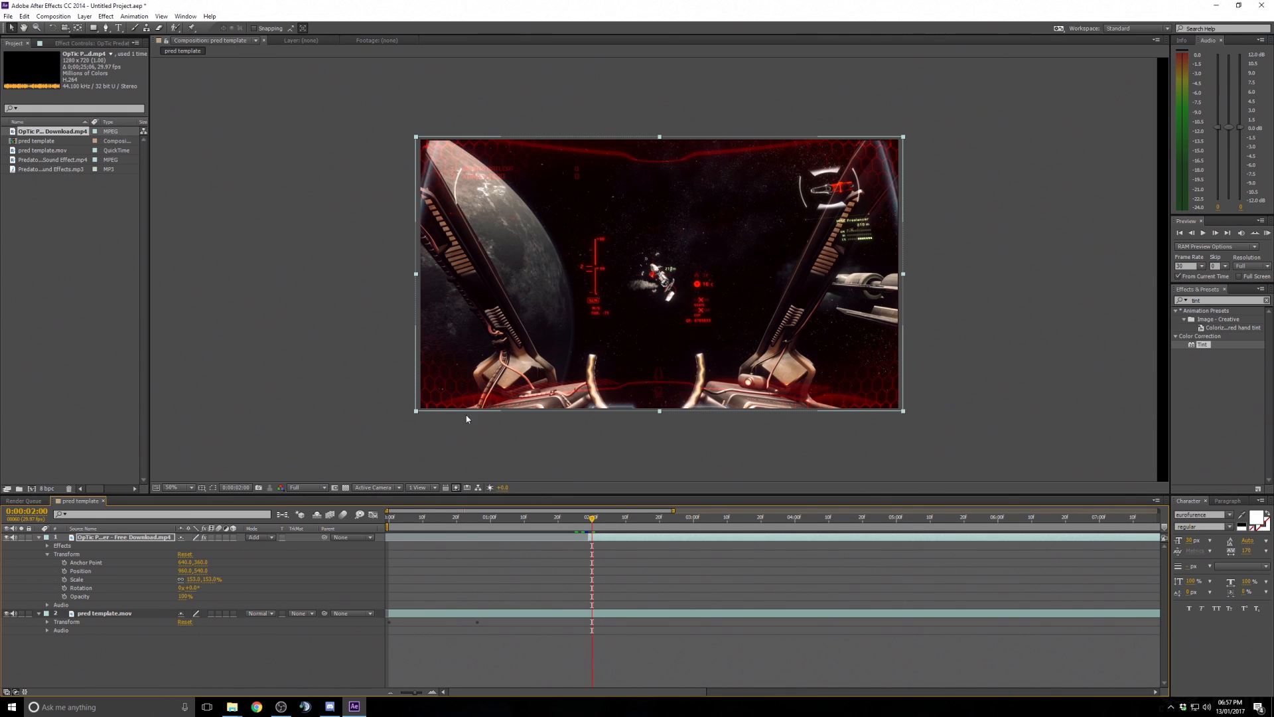
{"action": "left_click", "coordinate": [47, 555]}
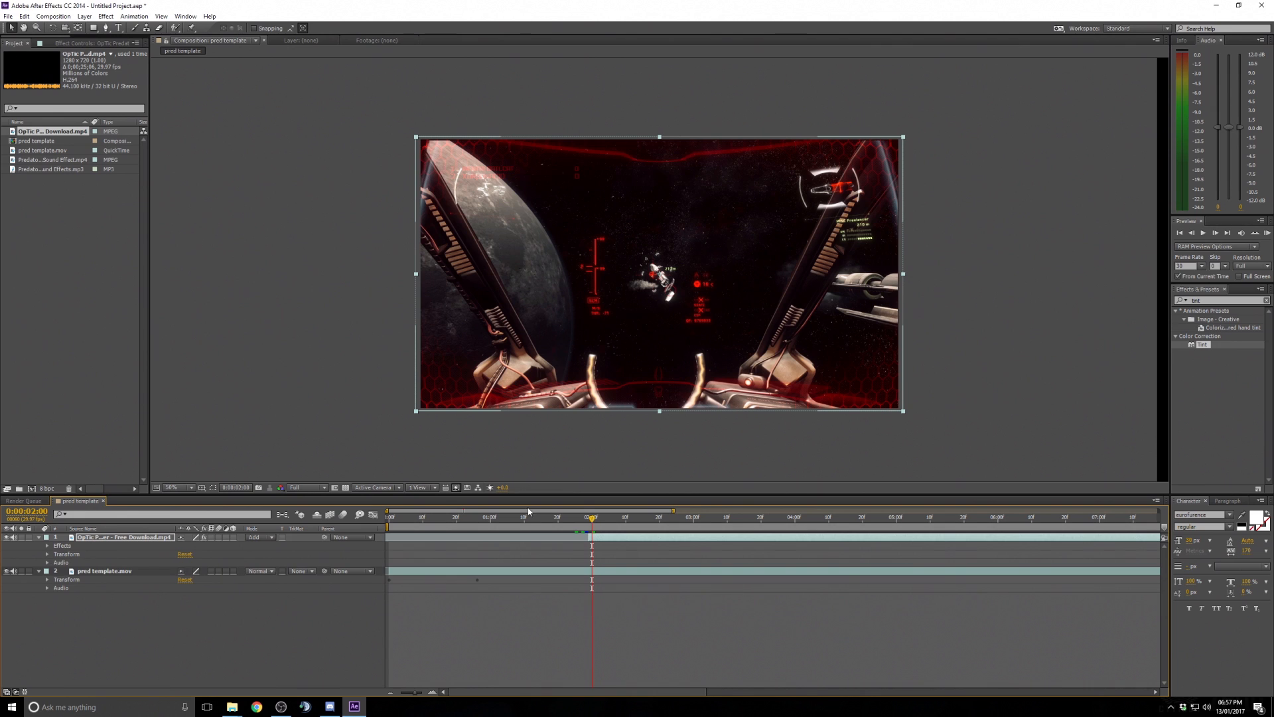
{"action": "left_click", "coordinate": [38, 537]}
{"action": "left_click", "coordinate": [38, 546]}
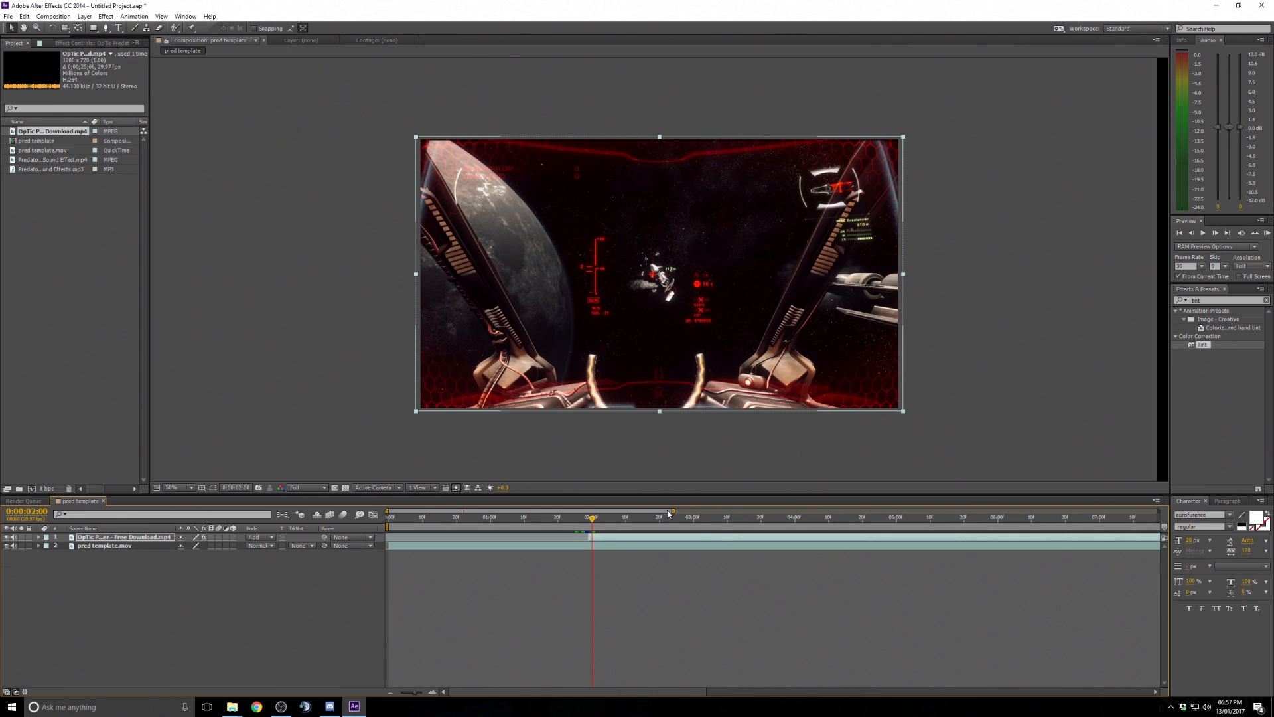
- Scrub through the timeline to preview the red-tinted HUD over the footage
{"action": "mouse_move", "coordinate": [593, 519]}
{"action": "left_mouse_down"}
{"action": "mouse_move", "coordinate": [572, 521]}
{"action": "mouse_move", "coordinate": [598, 523]}
{"action": "left_mouse_up"}
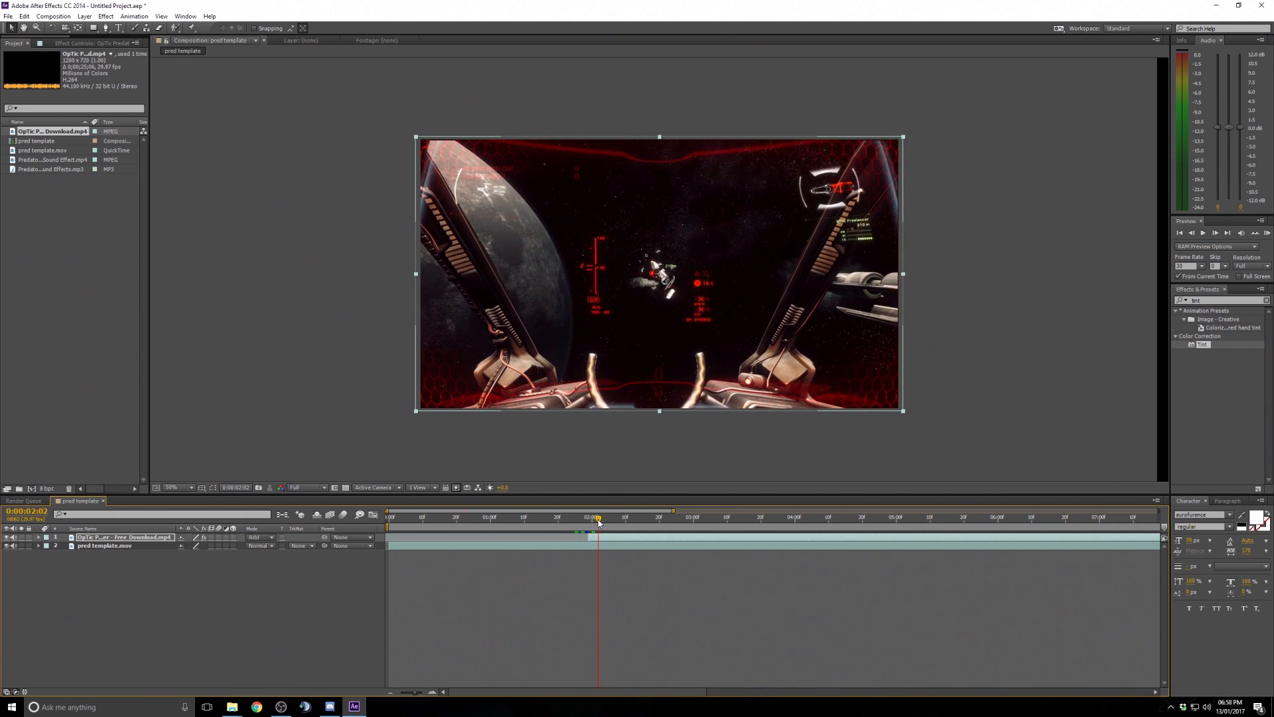
{"action": "left_click", "coordinate": [174, 488]}
{"action": "left_click", "coordinate": [186, 517]}
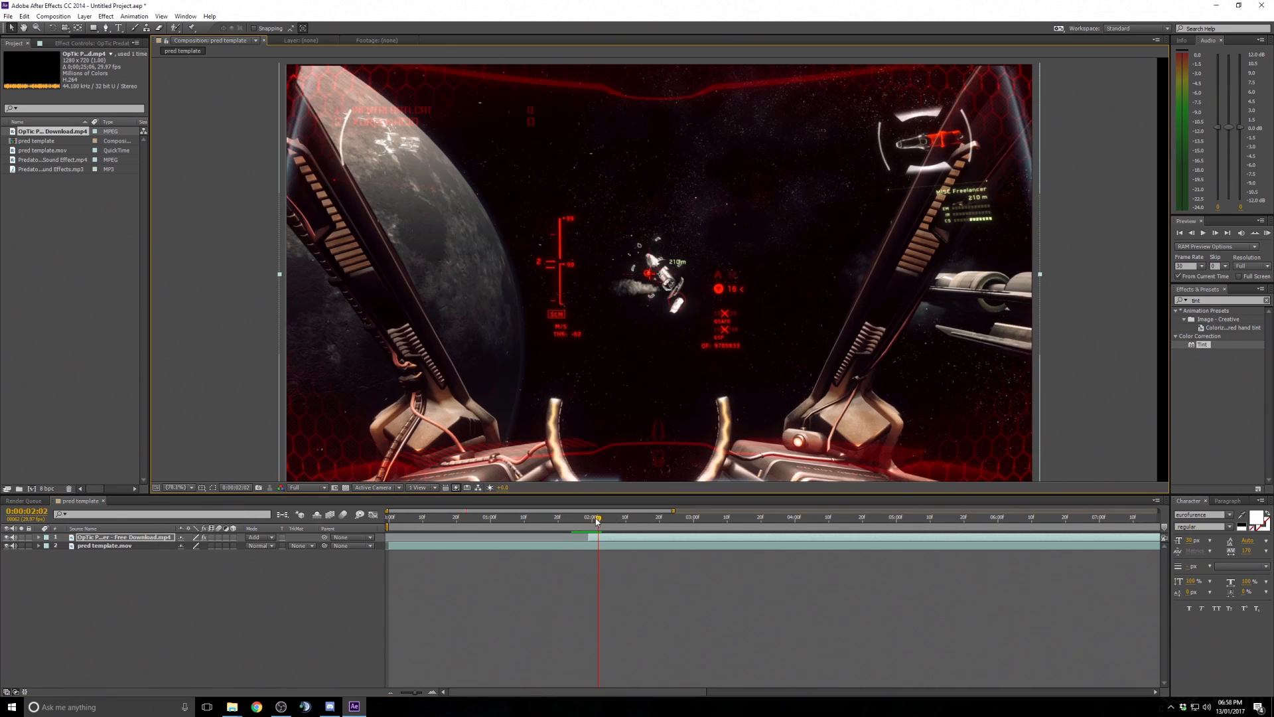
{"action": "mouse_move", "coordinate": [597, 521]}
{"action": "left_mouse_down"}
{"action": "mouse_move", "coordinate": [560, 523]}
{"action": "mouse_move", "coordinate": [593, 529]}
{"action": "left_mouse_up"}
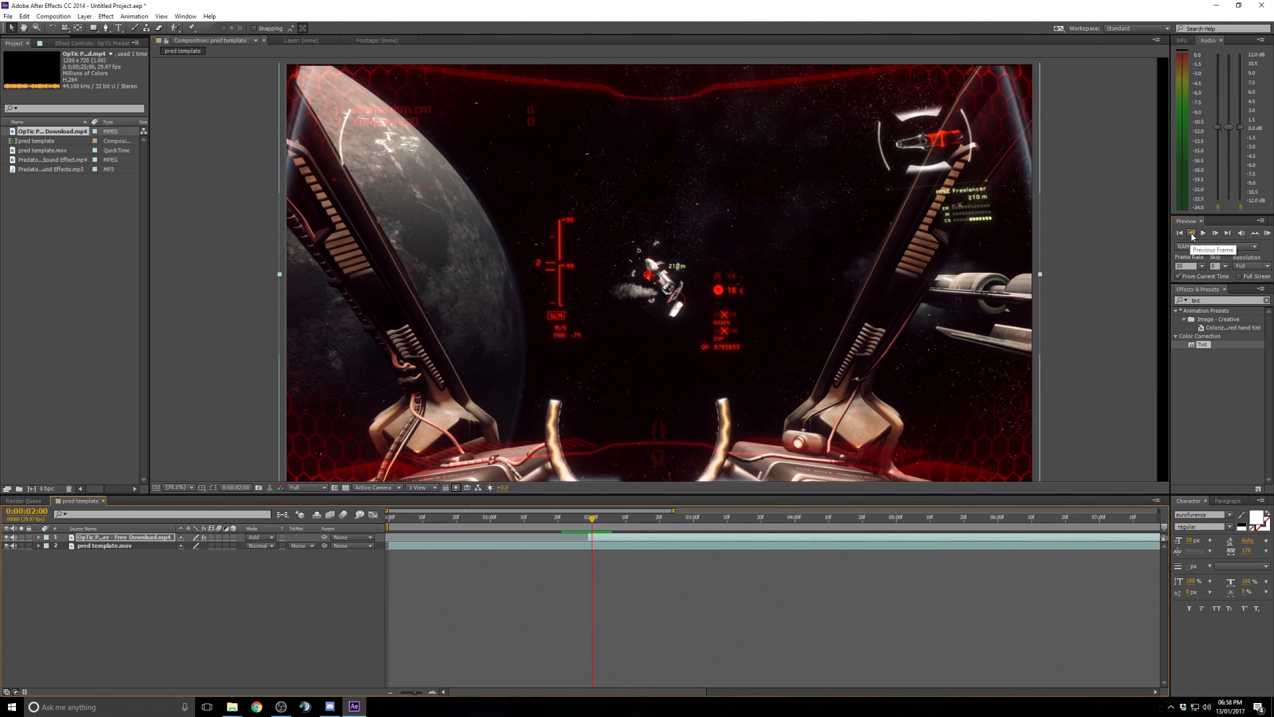
{"action": "left_click", "coordinate": [1192, 233]}
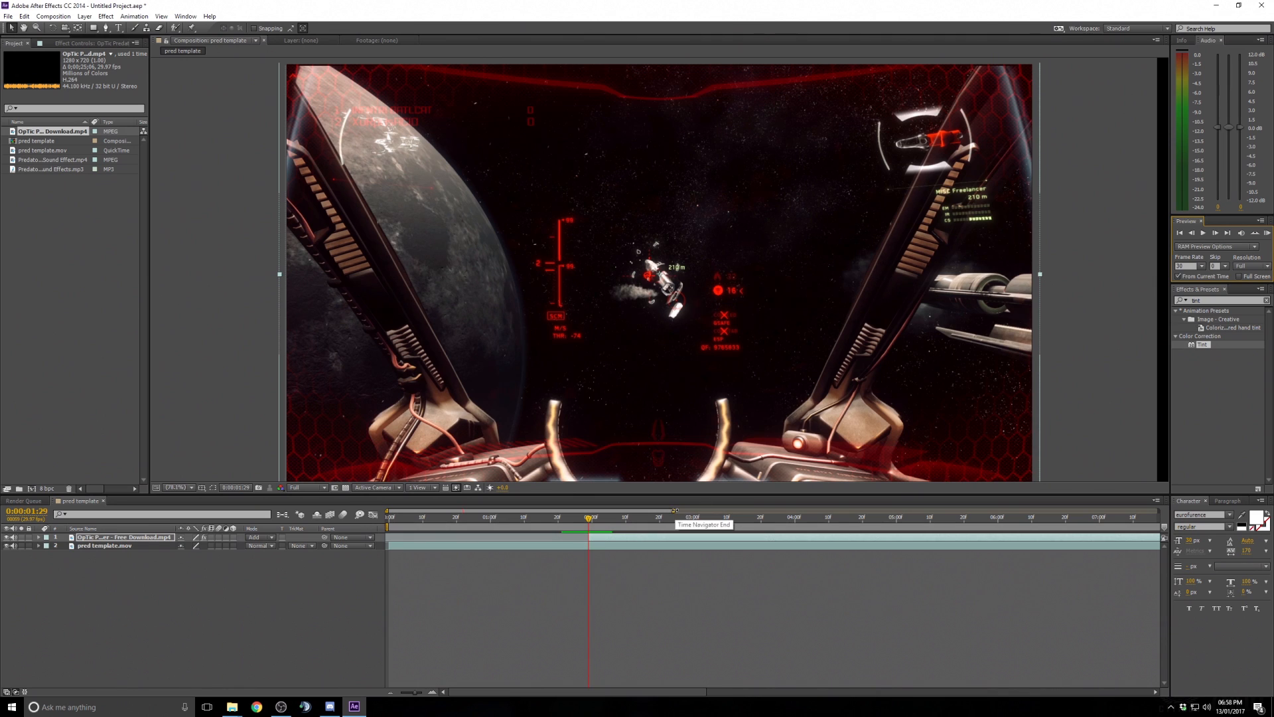
- Search for the Exposure effect and apply it to the OpTic layer
{"action": "left_click_drag", "start_coordinate": [673, 511], "coordinate": [559, 511]}
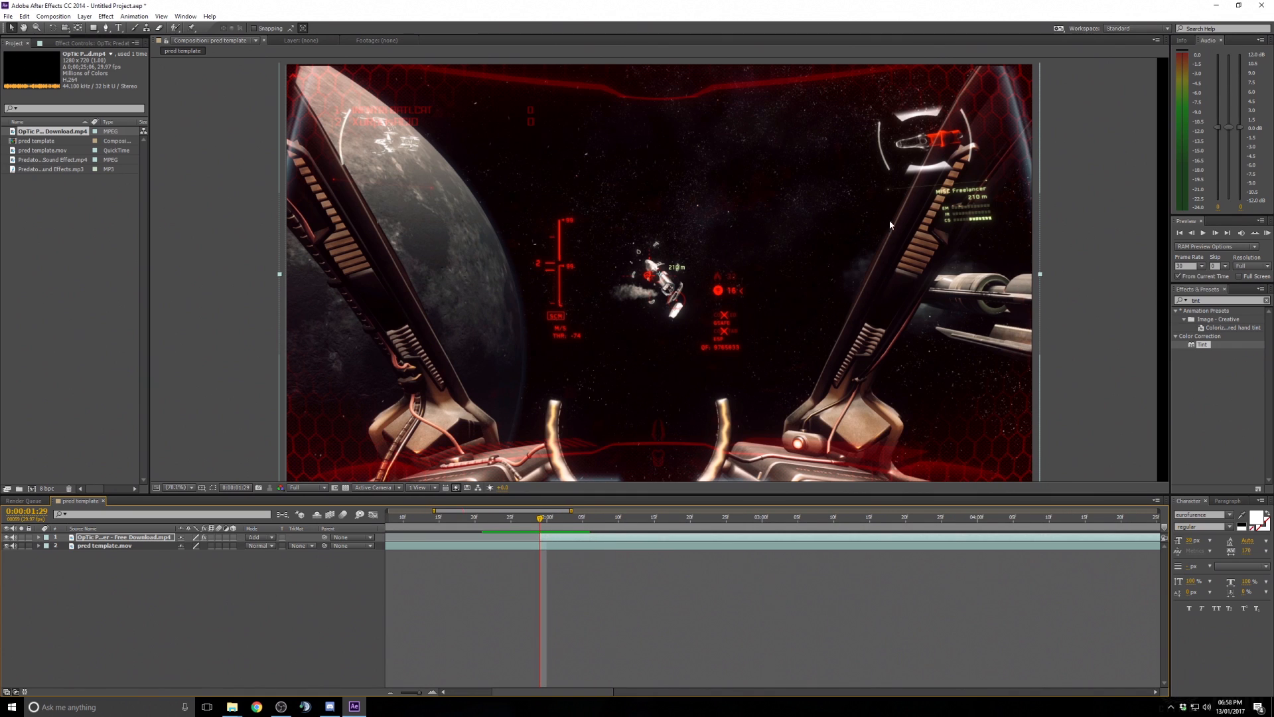
{"action": "left_click", "coordinate": [1209, 301]}
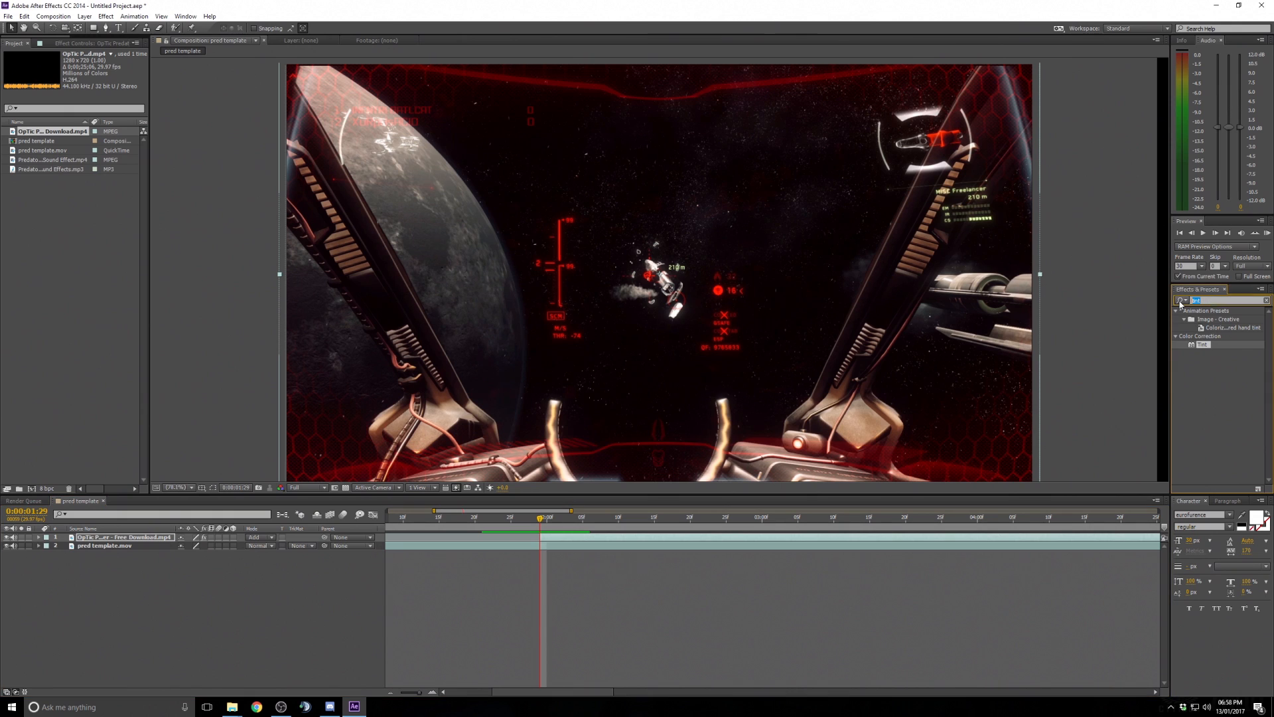
{"action": "type", "text": "expo"}
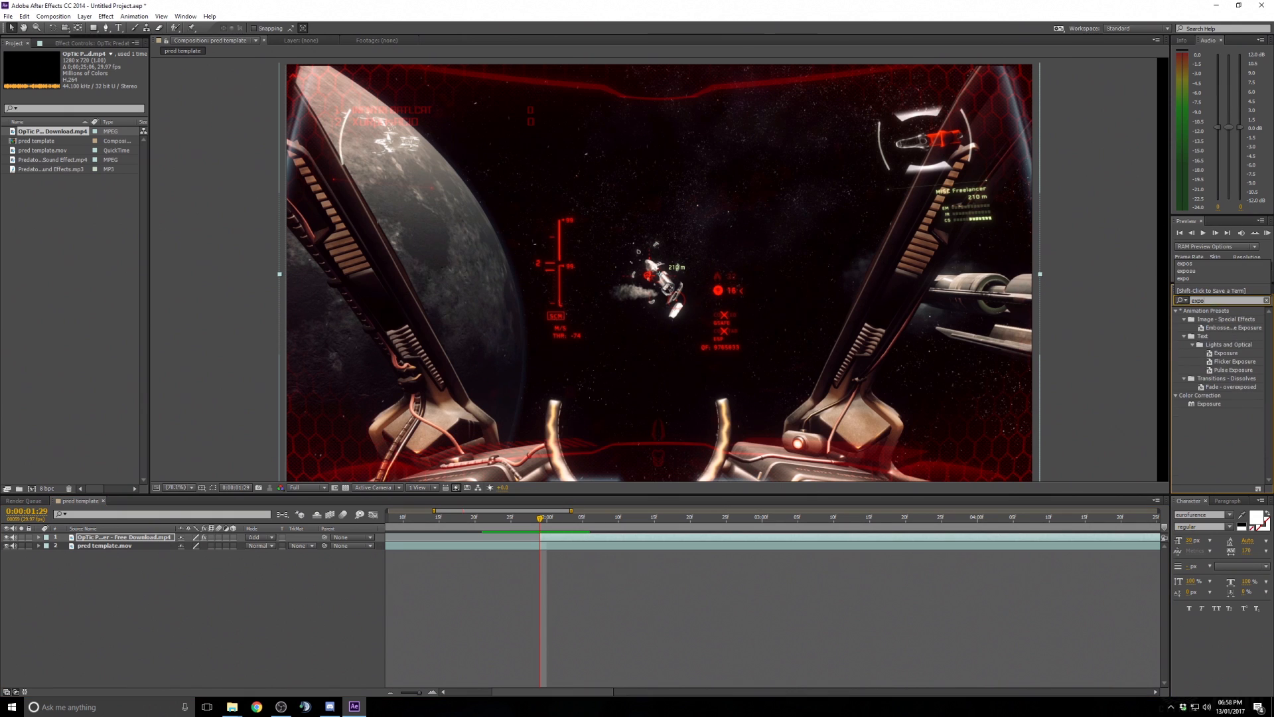
{"action": "left_click_drag", "start_coordinate": [1209, 404], "coordinate": [593, 539]}
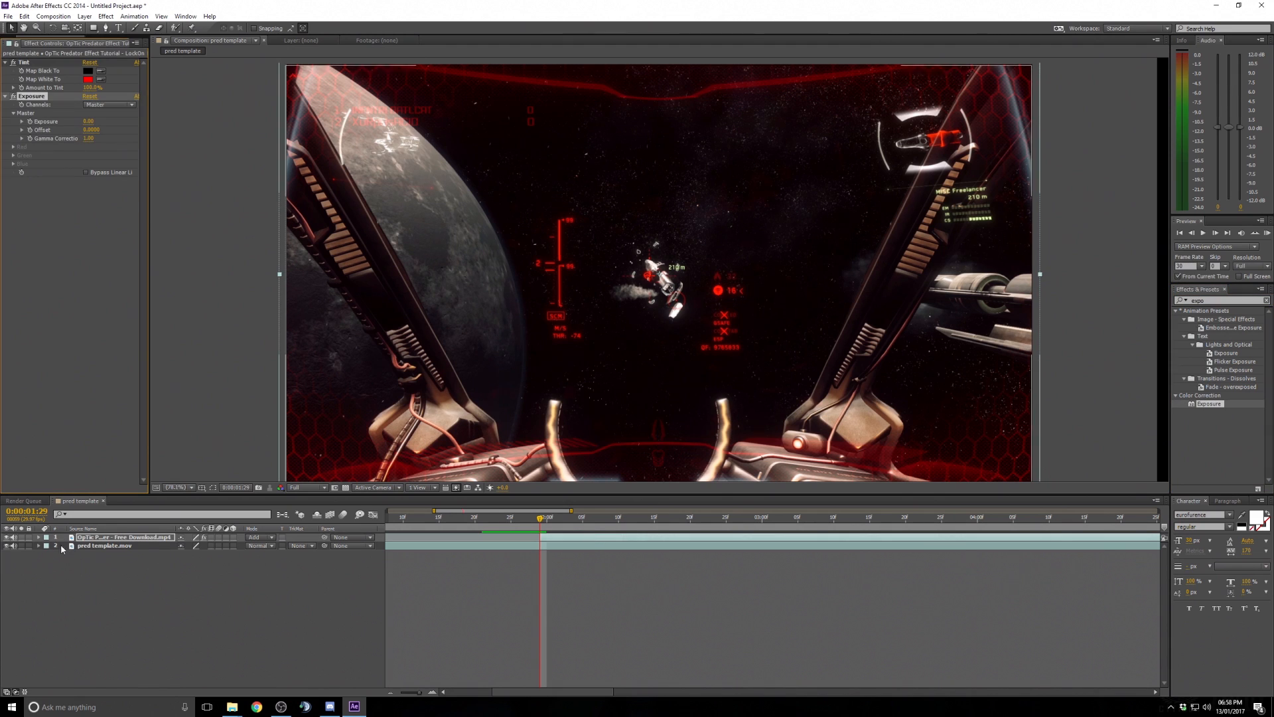
- Expand the OpTic layer's Exposure effect in the timeline down to its Master exposure, offset and gamma properties
{"action": "left_click", "coordinate": [38, 537]}
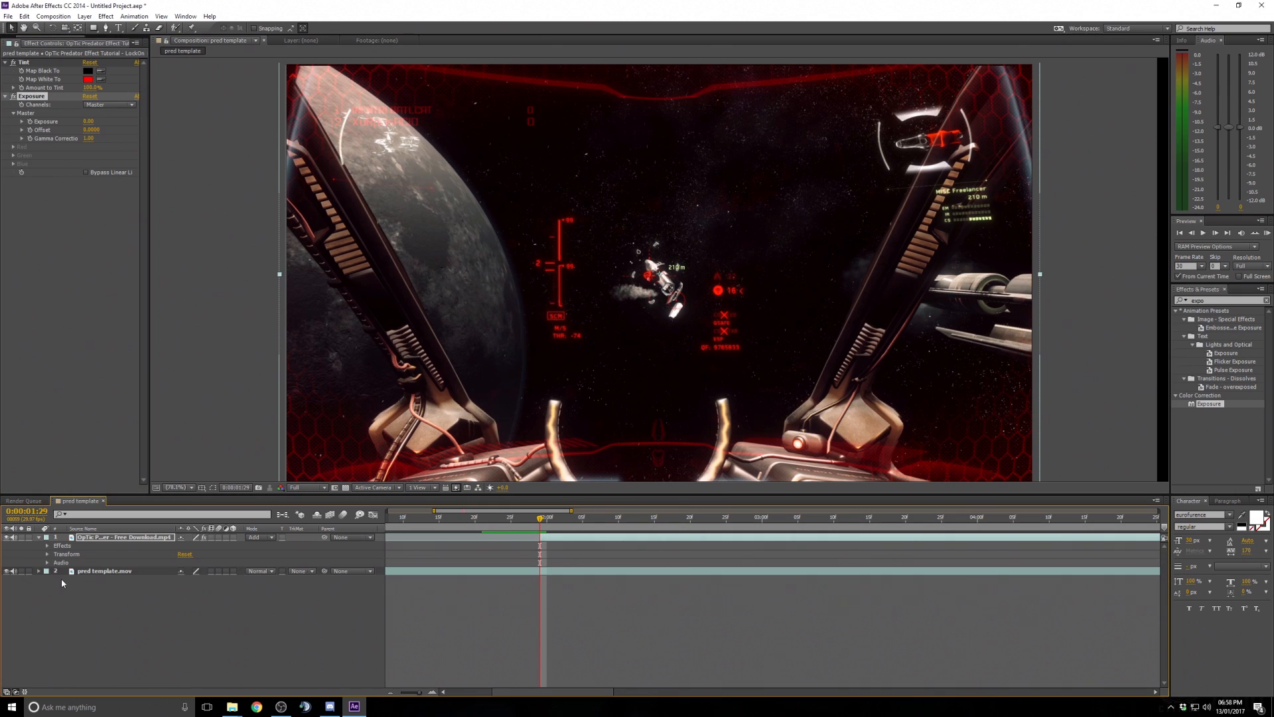
{"action": "left_click", "coordinate": [48, 545]}
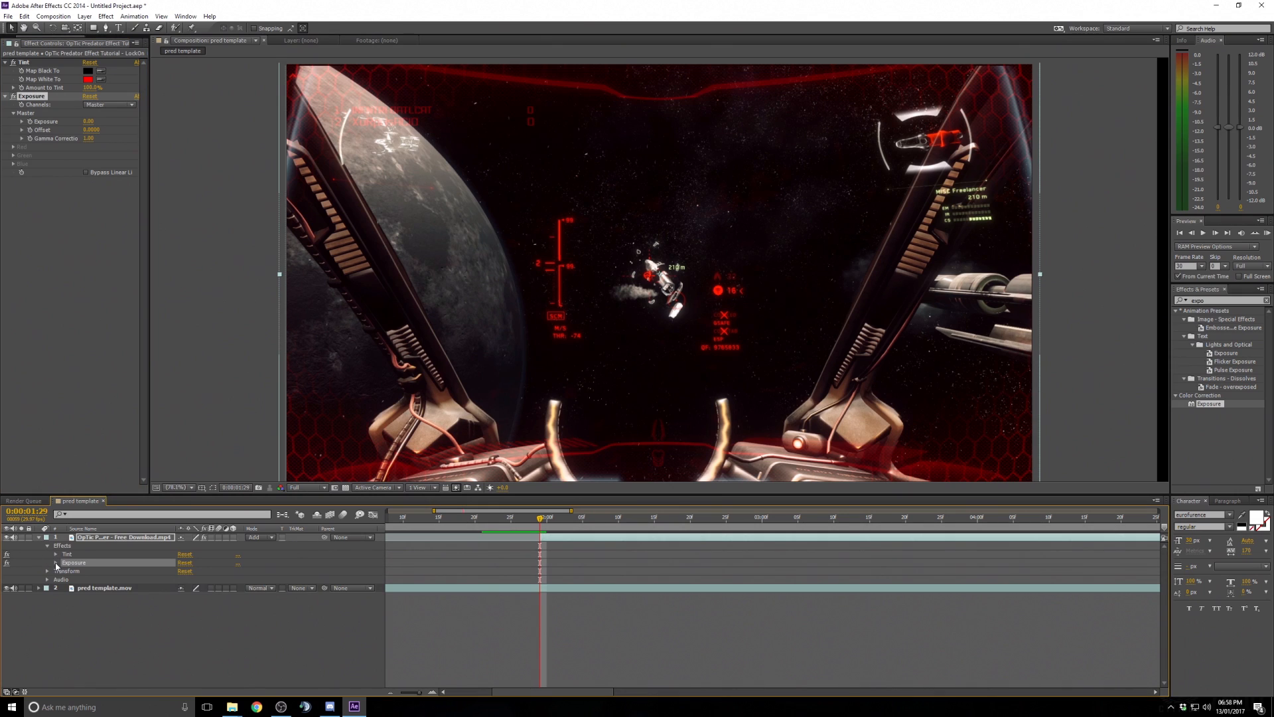
{"action": "left_click", "coordinate": [56, 563]}
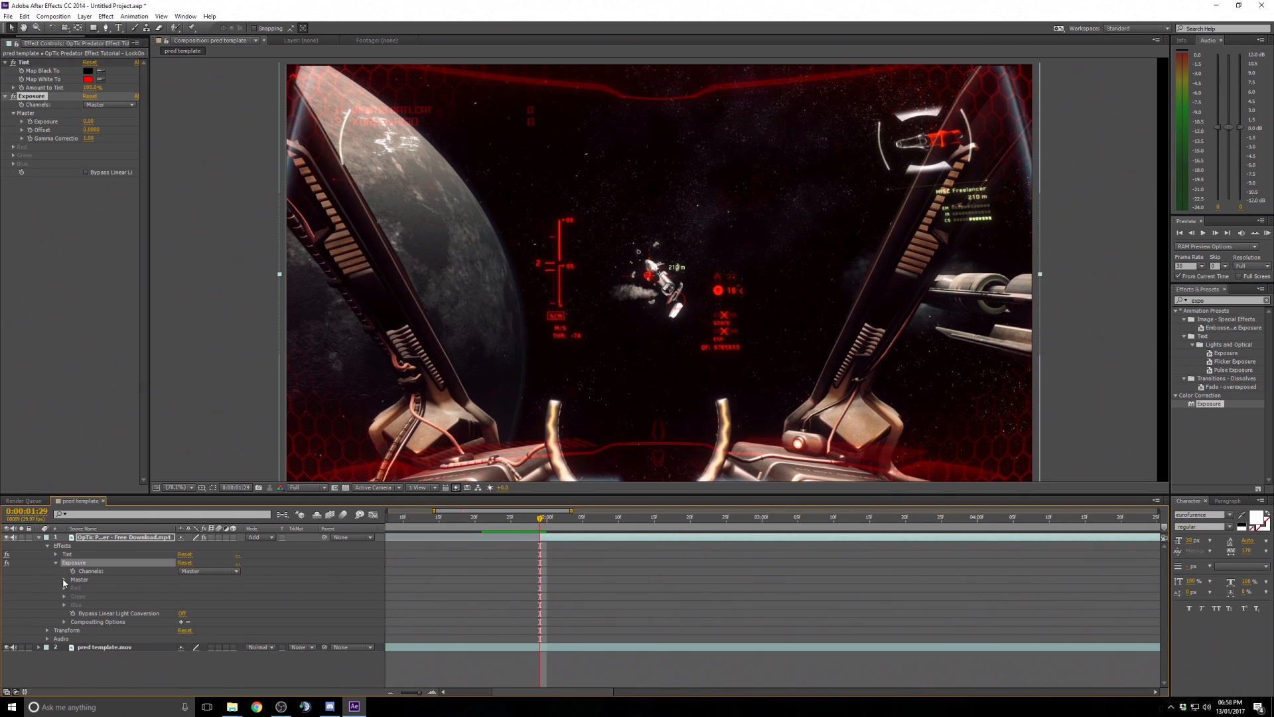
{"action": "left_click", "coordinate": [64, 581]}
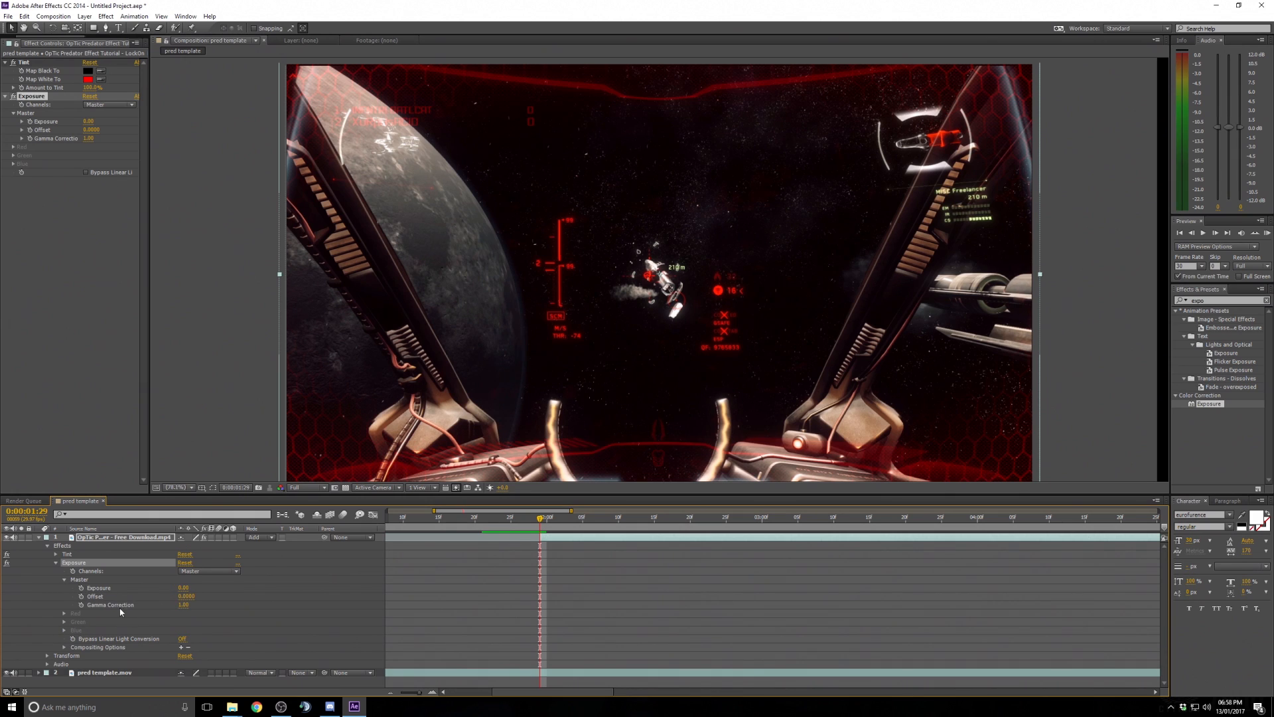
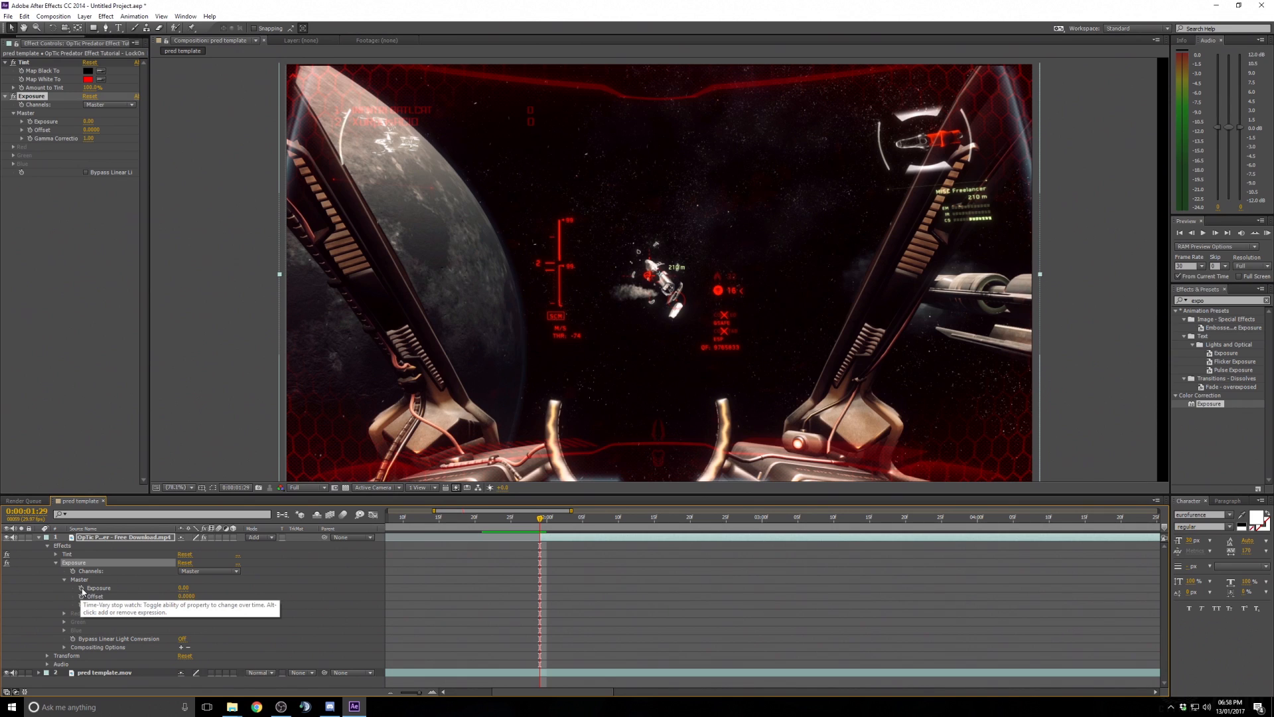
- Enable keyframing on the OpTic layer's Exposure and set the exposure to 4.20 at the current frame
{"action": "left_click", "coordinate": [81, 589]}
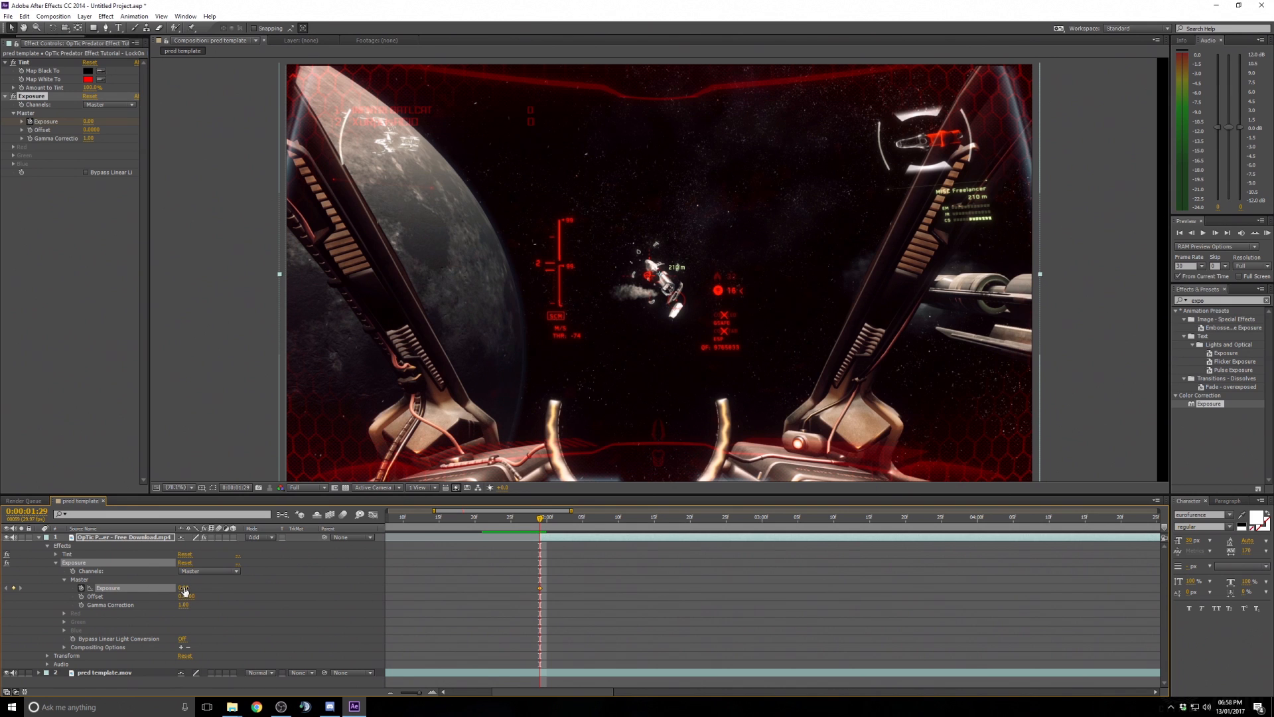
{"action": "left_click_drag", "start_coordinate": [185, 590], "coordinate": [334, 578]}
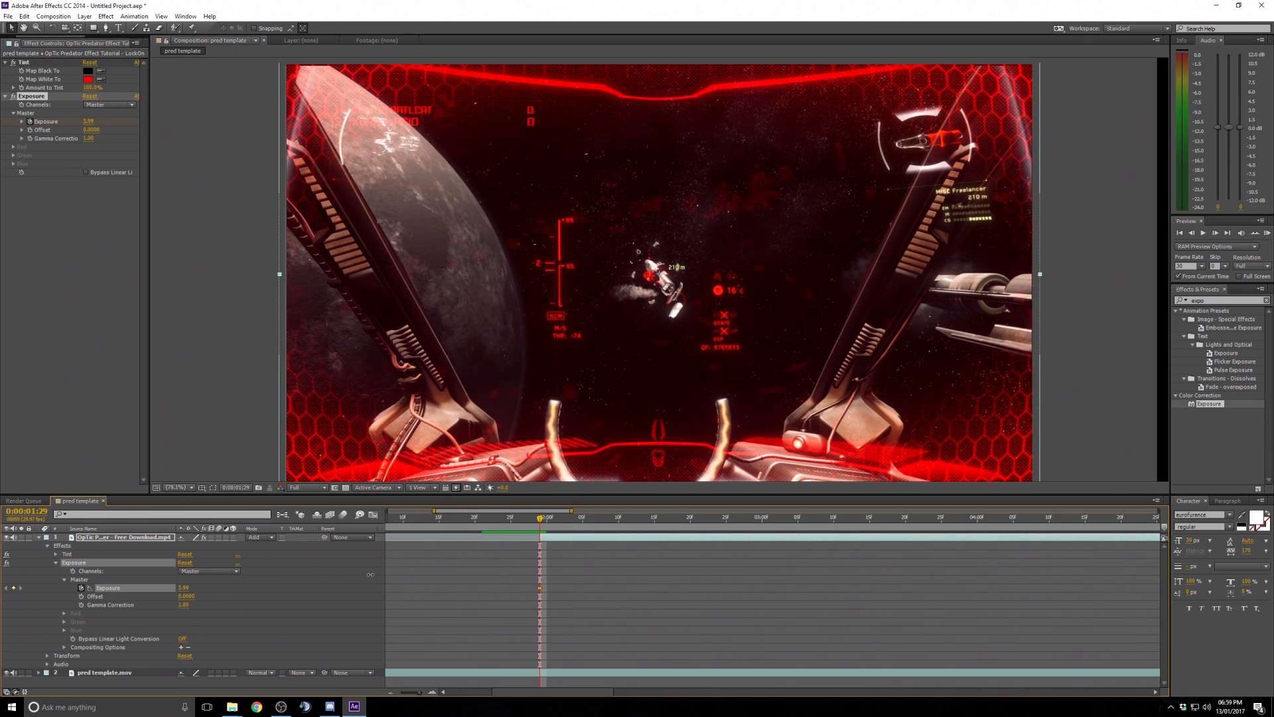
{"action": "left_click_drag", "start_coordinate": [370, 574], "coordinate": [372, 574]}
{"action": "left_click_drag", "start_coordinate": [186, 587], "coordinate": [197, 587]}
- Move to about 0:00:02:06 and set the Exposure to 0, adding a second keyframe
{"action": "left_click_drag", "start_coordinate": [543, 519], "coordinate": [591, 523]}
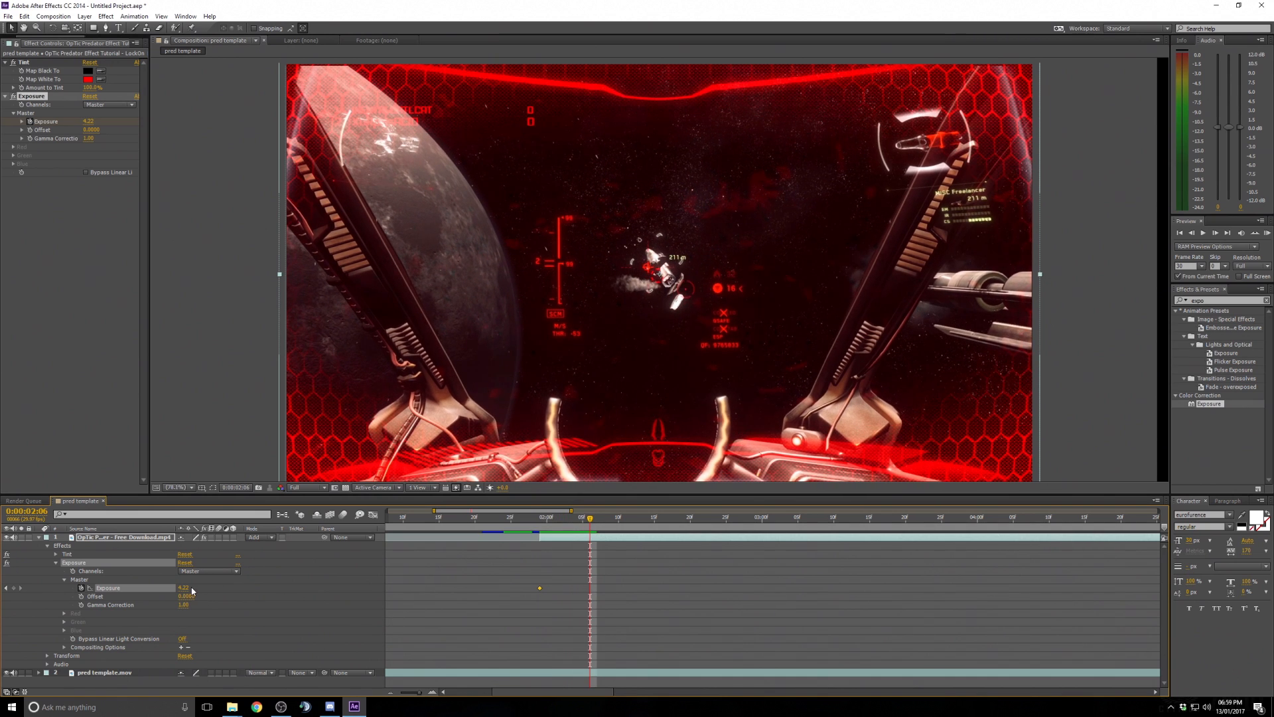
{"action": "left_click", "coordinate": [186, 588]}
{"action": "type", "text": "0"}
{"action": "left_click", "coordinate": [256, 593]}
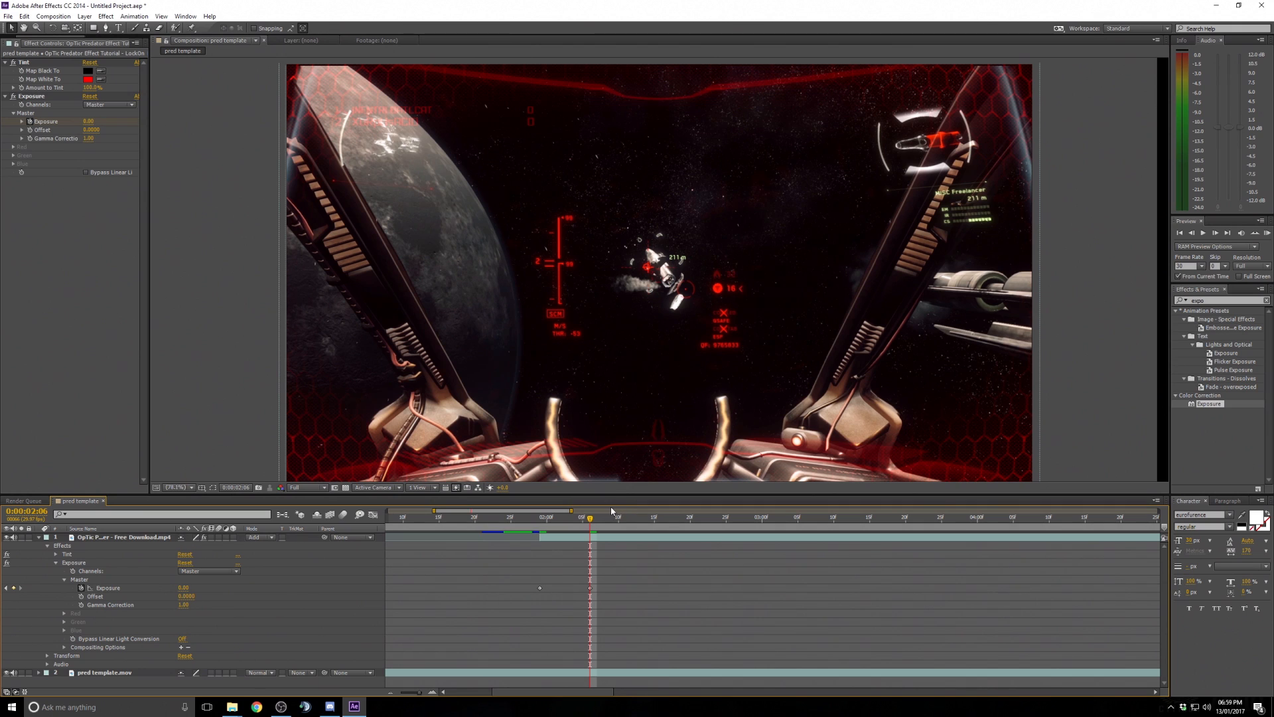
- Scrub between the Exposure keyframes and move the zero-exposure keyframe later on the timeline
{"action": "left_click_drag", "start_coordinate": [590, 518], "coordinate": [544, 529]}
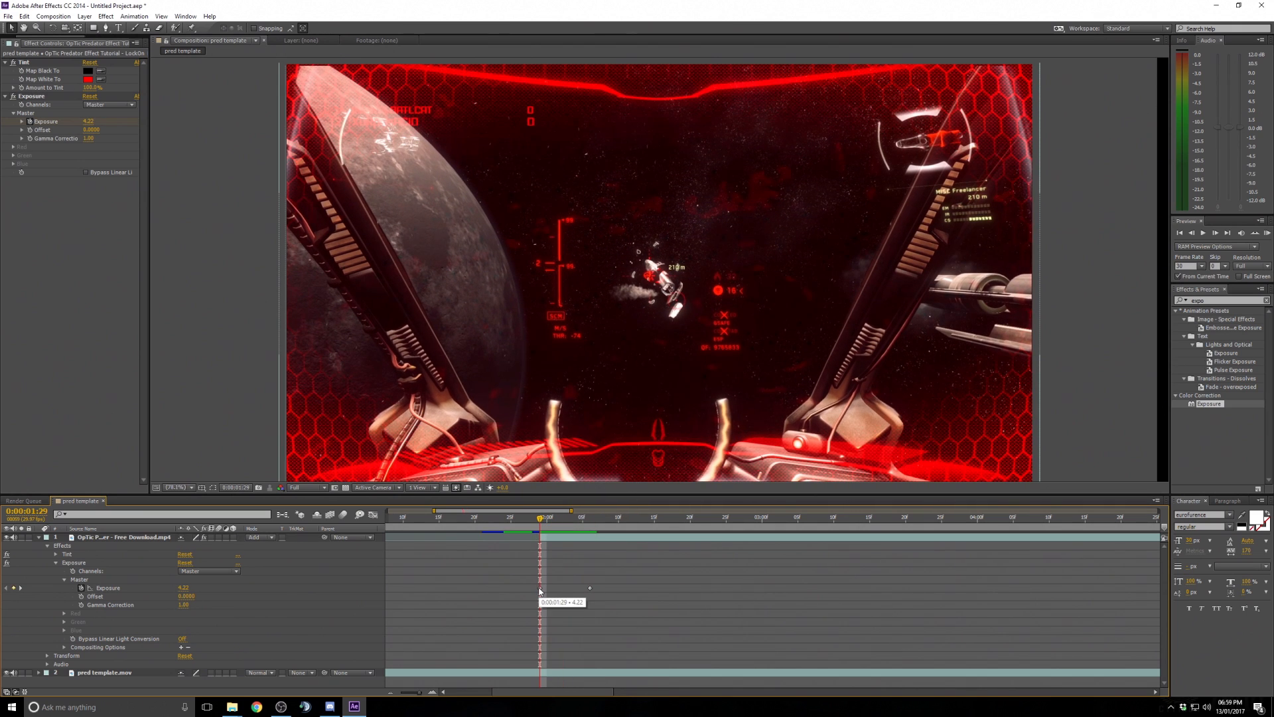
{"action": "left_click_drag", "start_coordinate": [544, 525], "coordinate": [590, 531]}
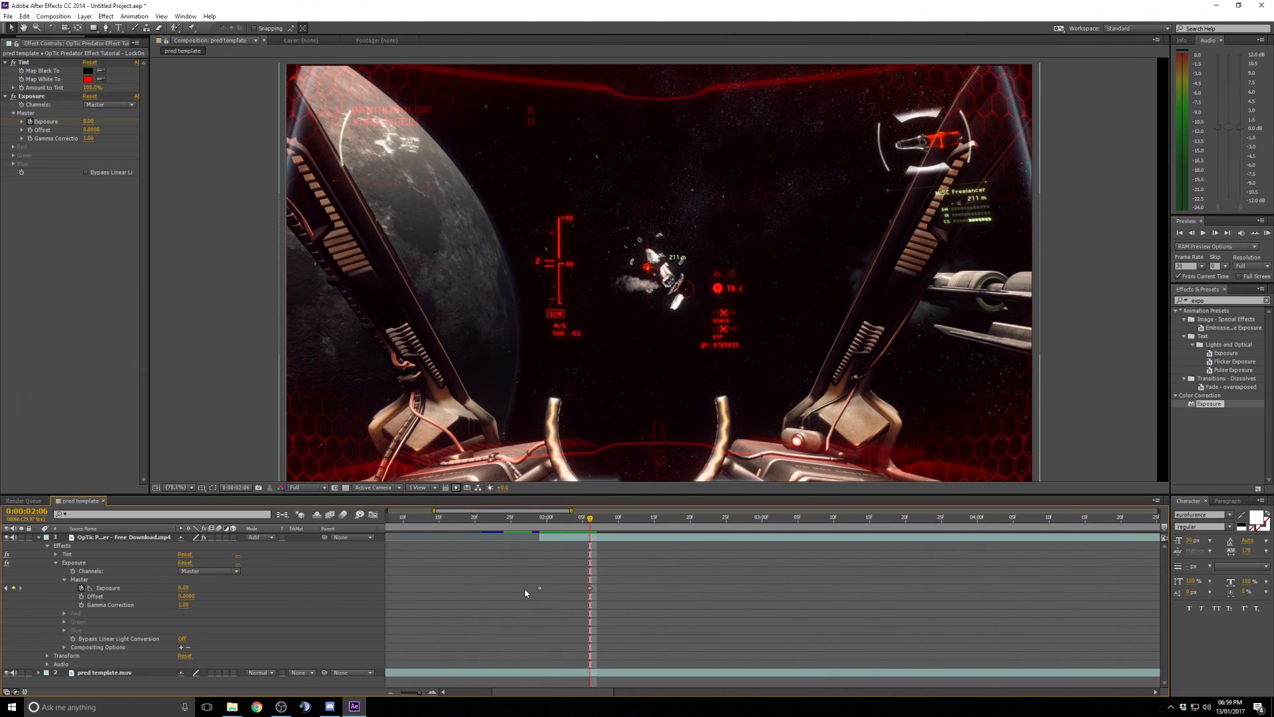
{"action": "left_click", "coordinate": [532, 521]}
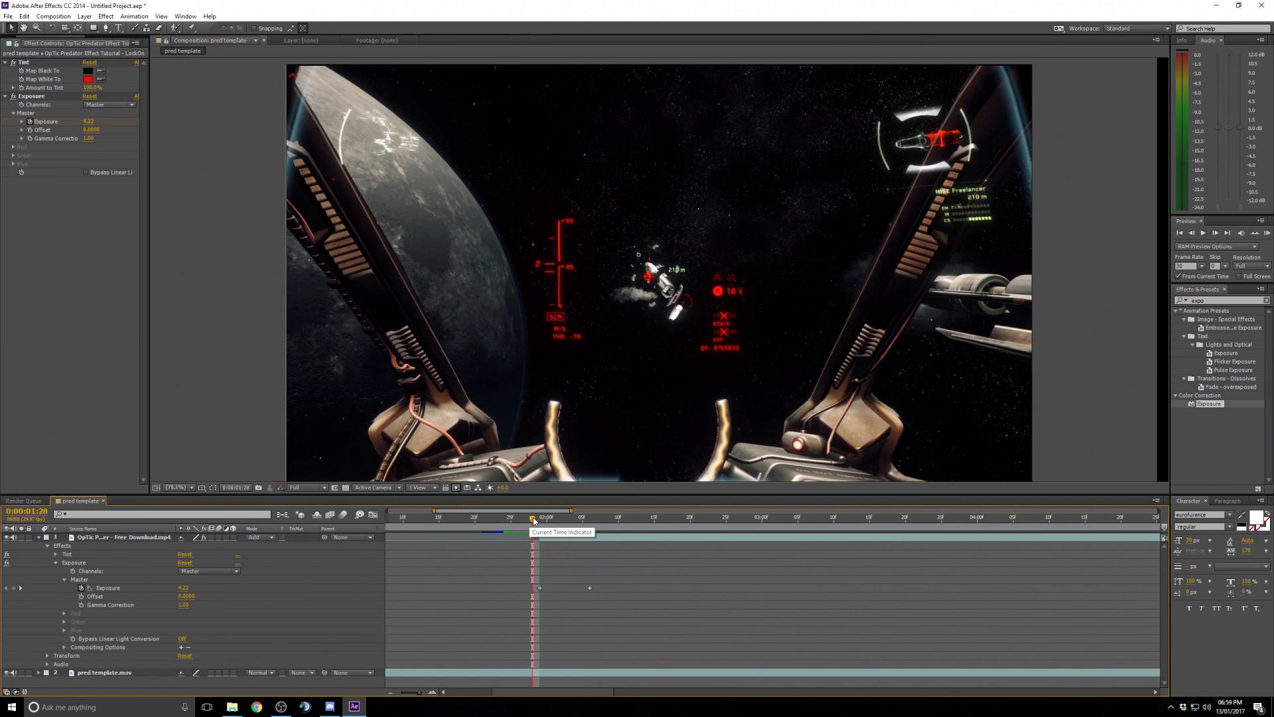
{"action": "left_click_drag", "start_coordinate": [533, 521], "coordinate": [518, 521]}
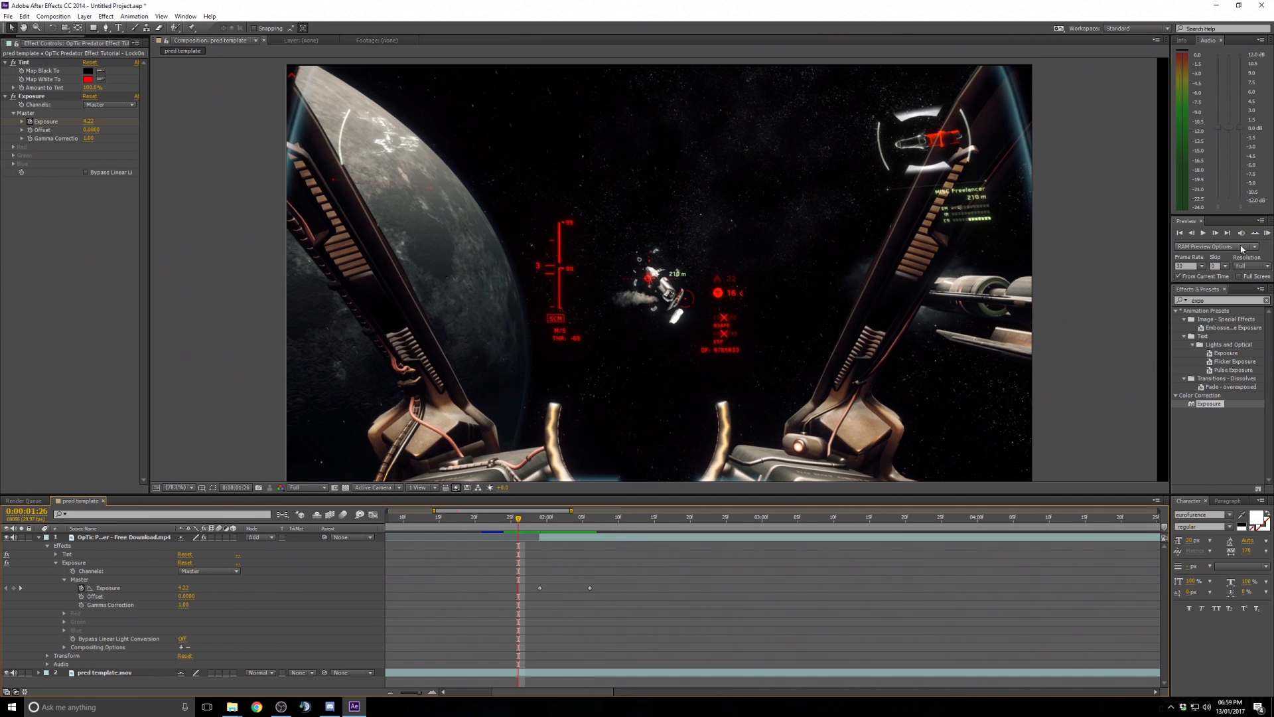
{"action": "left_click_drag", "start_coordinate": [590, 588], "coordinate": [640, 588]}
{"action": "left_click_drag", "start_coordinate": [518, 519], "coordinate": [499, 520]}
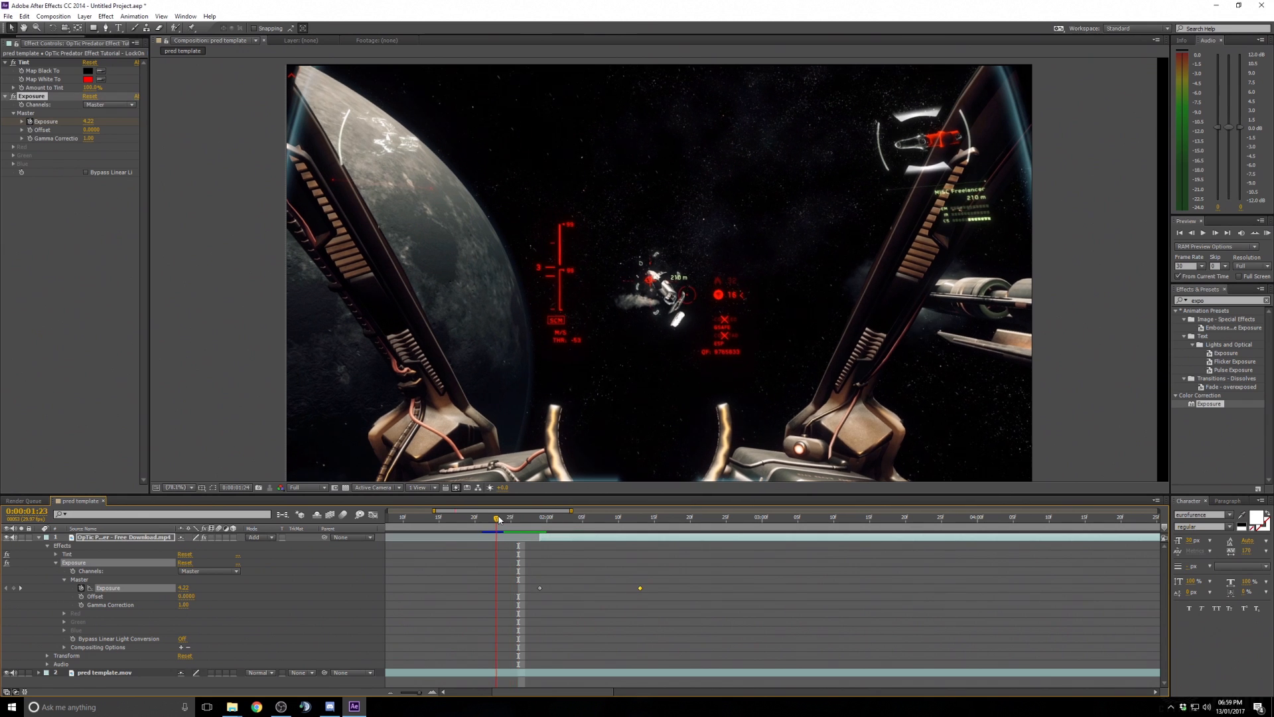
- Preview the exposure flash and nudge the zero-exposure keyframe slightly later
{"action": "left_click", "coordinate": [1268, 233]}
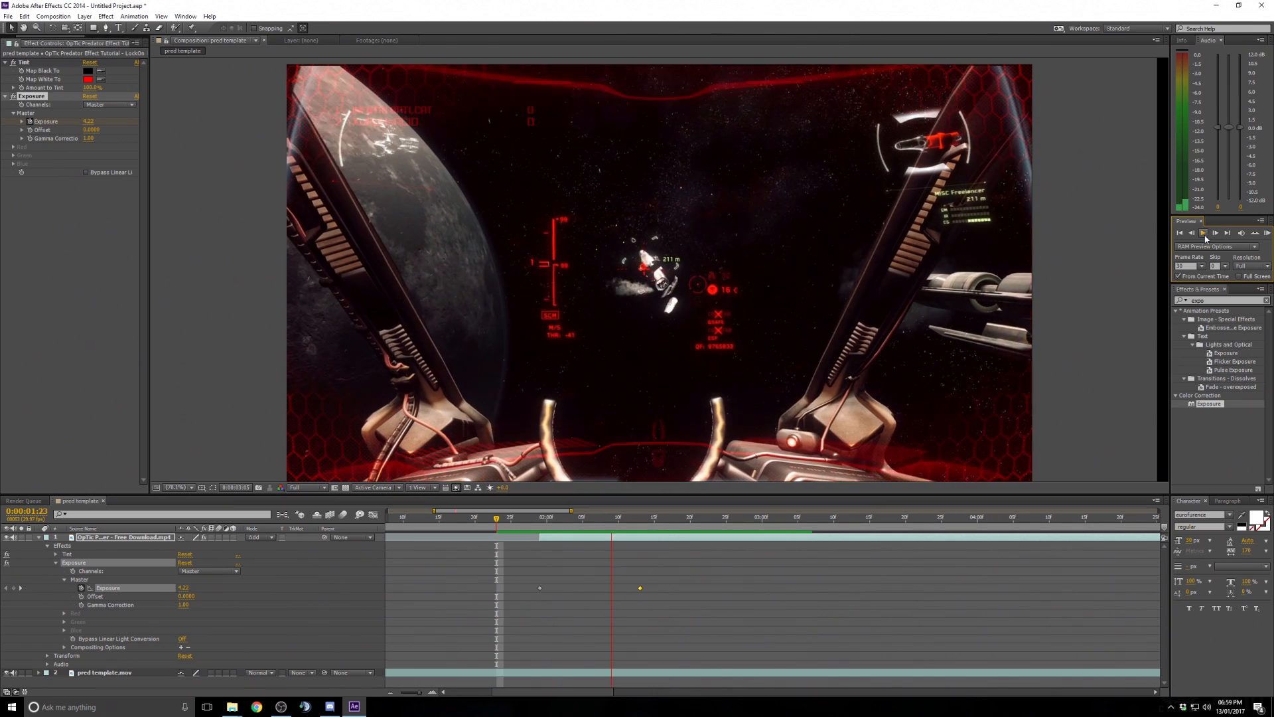
{"action": "key", "text": "space"}
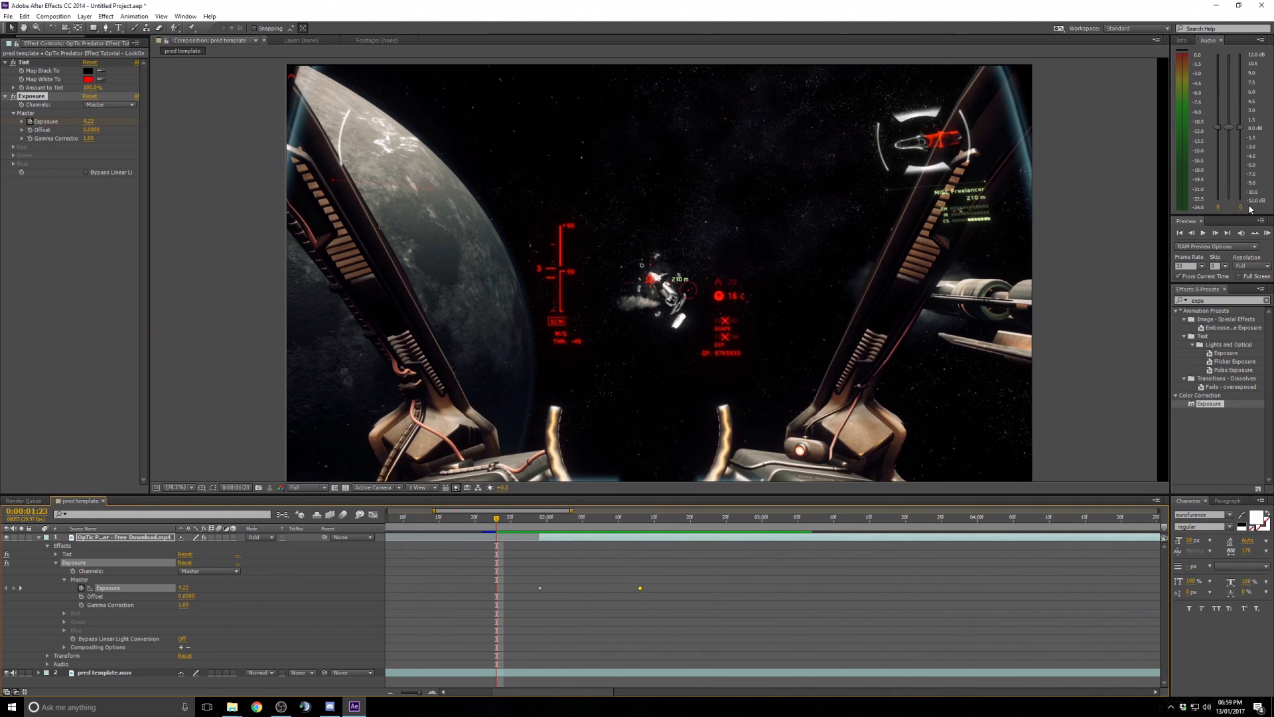
{"action": "left_click", "coordinate": [1255, 233]}
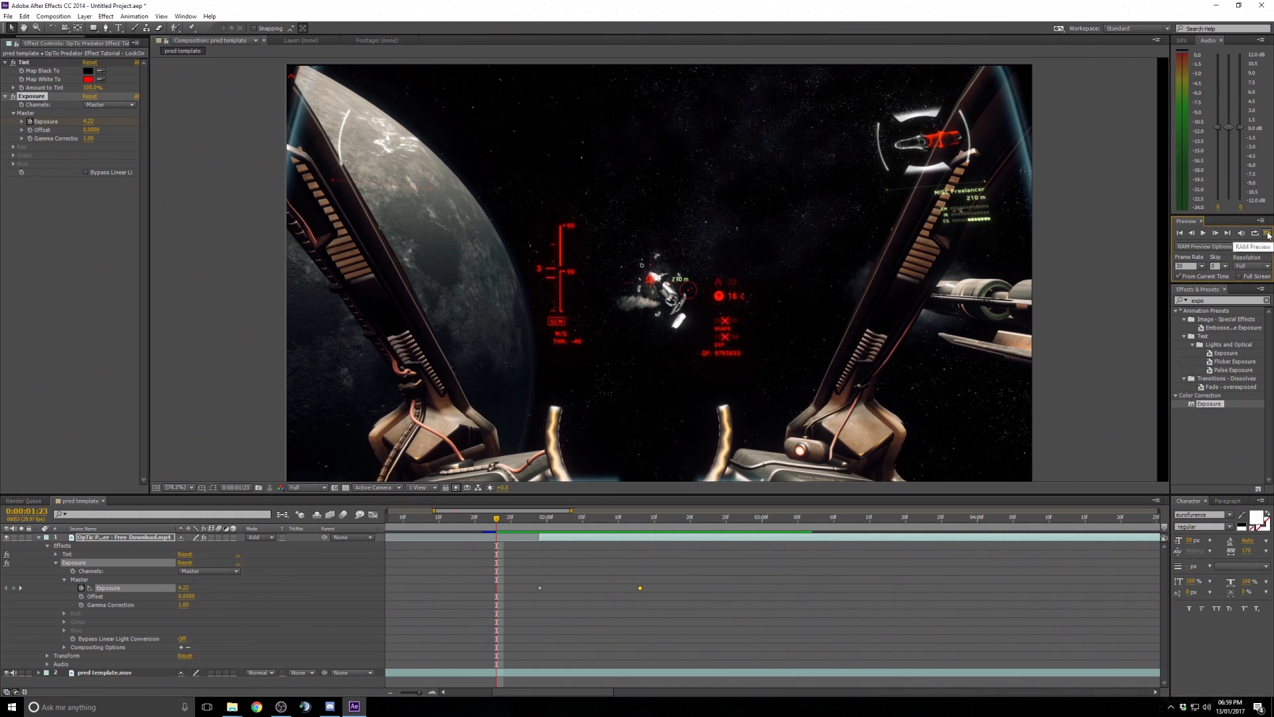
{"action": "left_click", "coordinate": [1268, 234]}
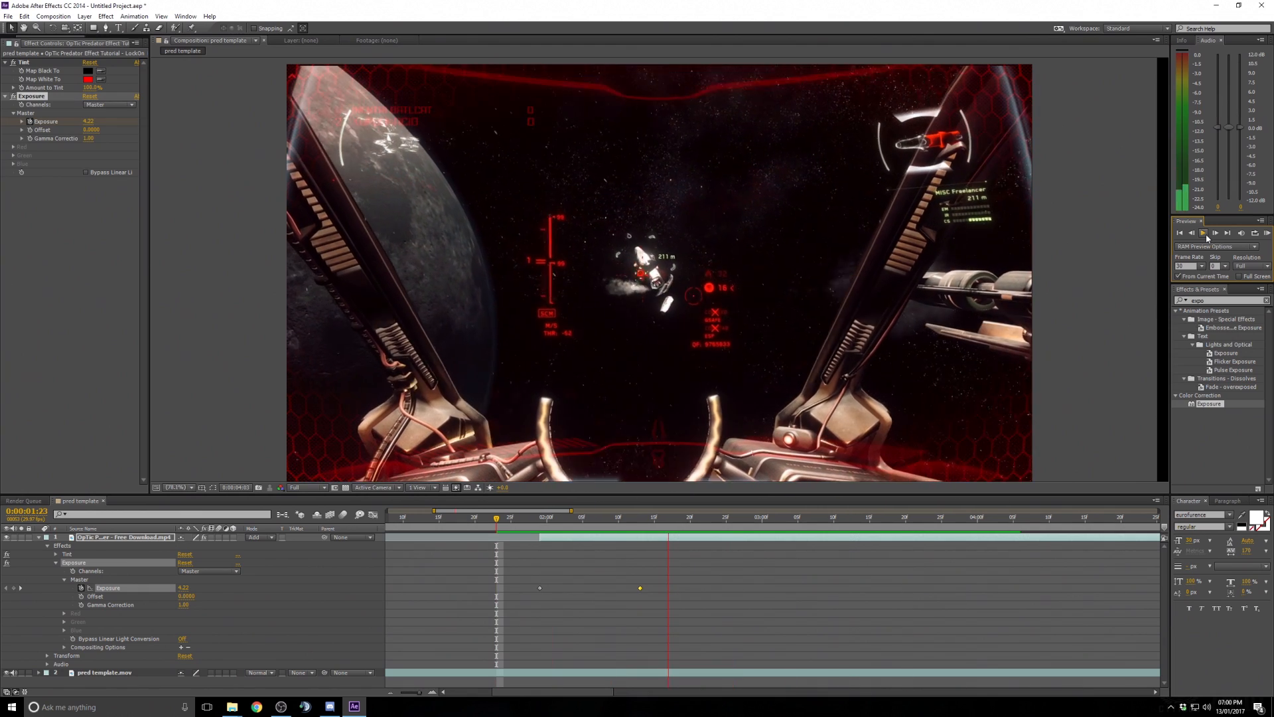
{"action": "key", "text": "space"}
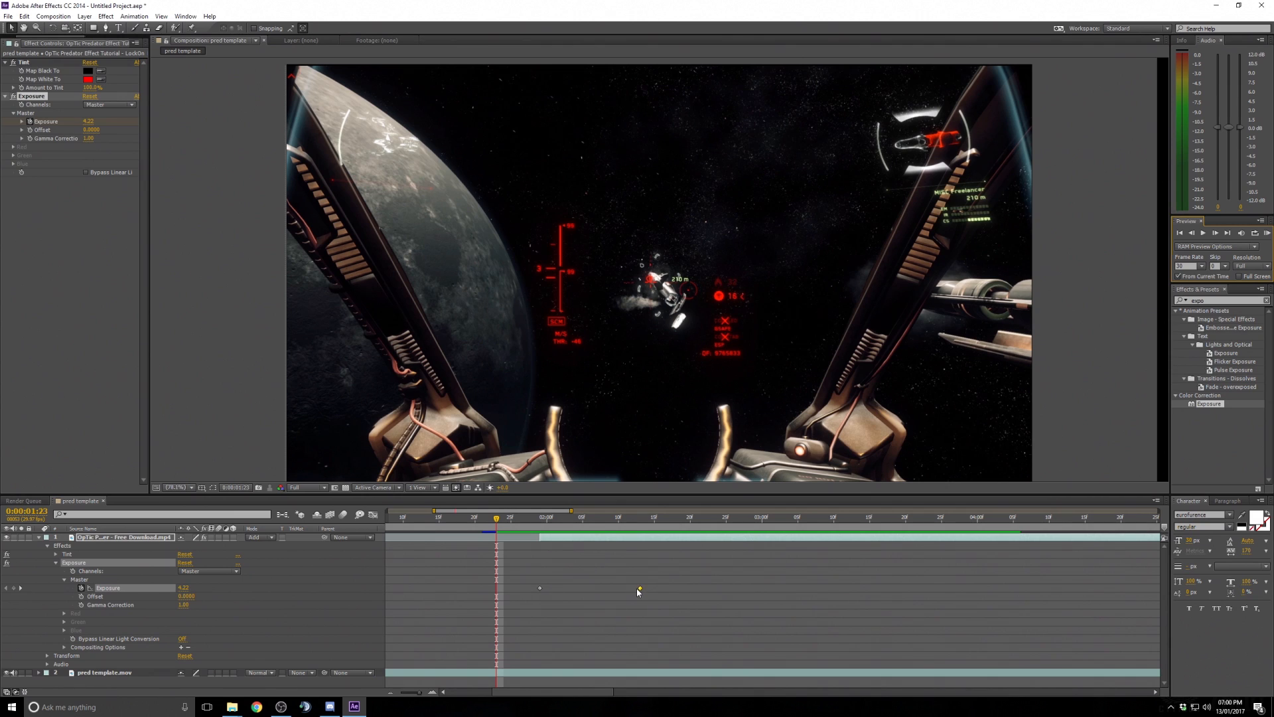
{"action": "left_click_drag", "start_coordinate": [637, 588], "coordinate": [647, 588]}
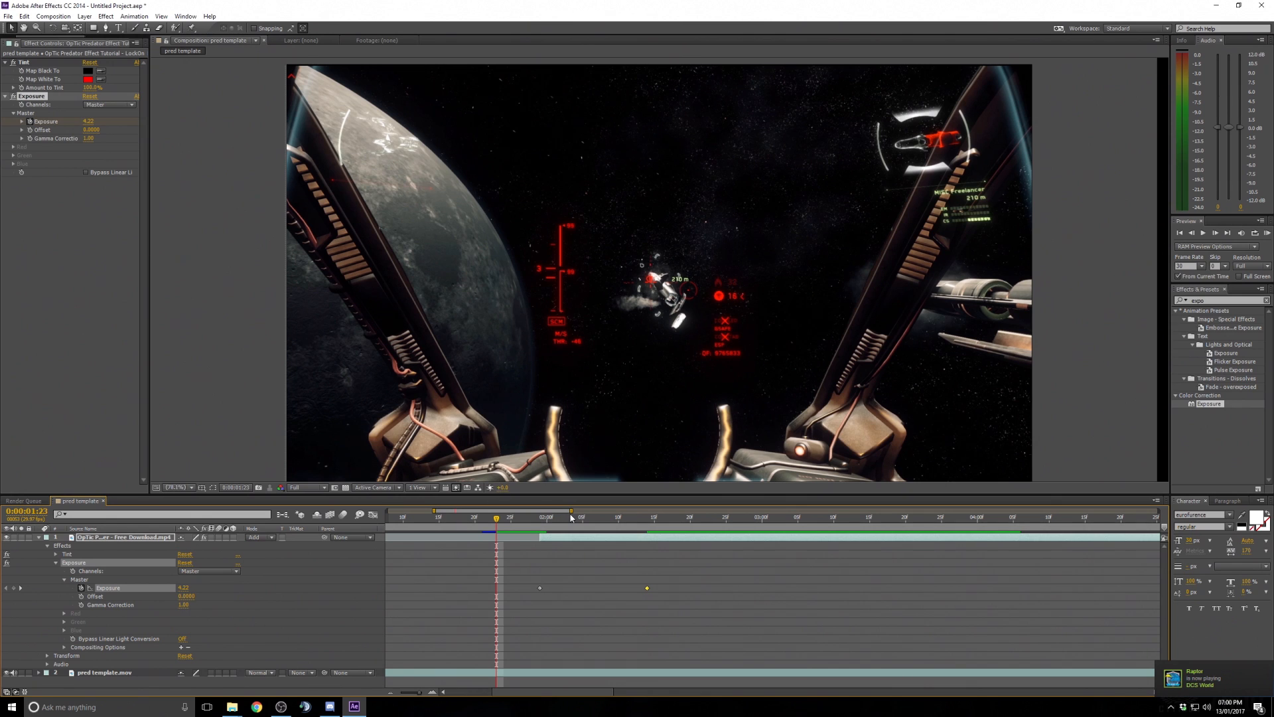
- Collapse the OpTic layer's properties in the timeline
{"action": "left_click_drag", "start_coordinate": [571, 512], "coordinate": [878, 512]}
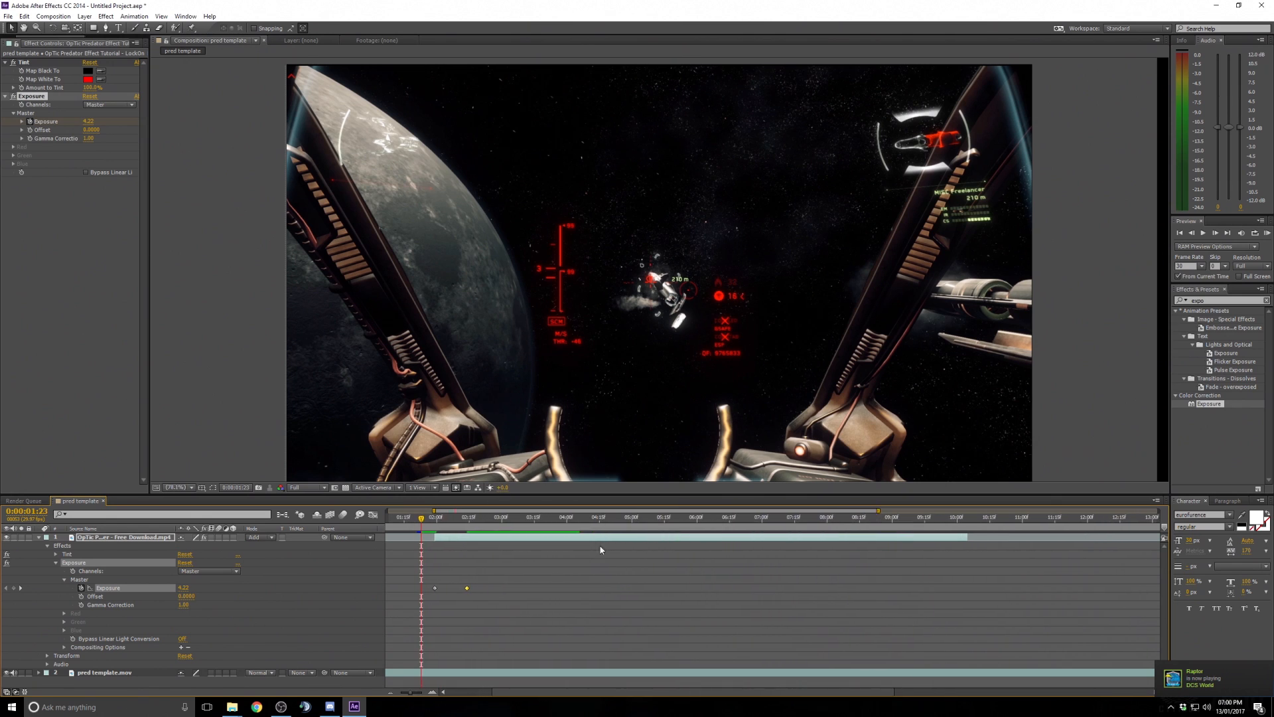
{"action": "left_click", "coordinate": [439, 543]}
{"action": "left_click", "coordinate": [39, 537]}
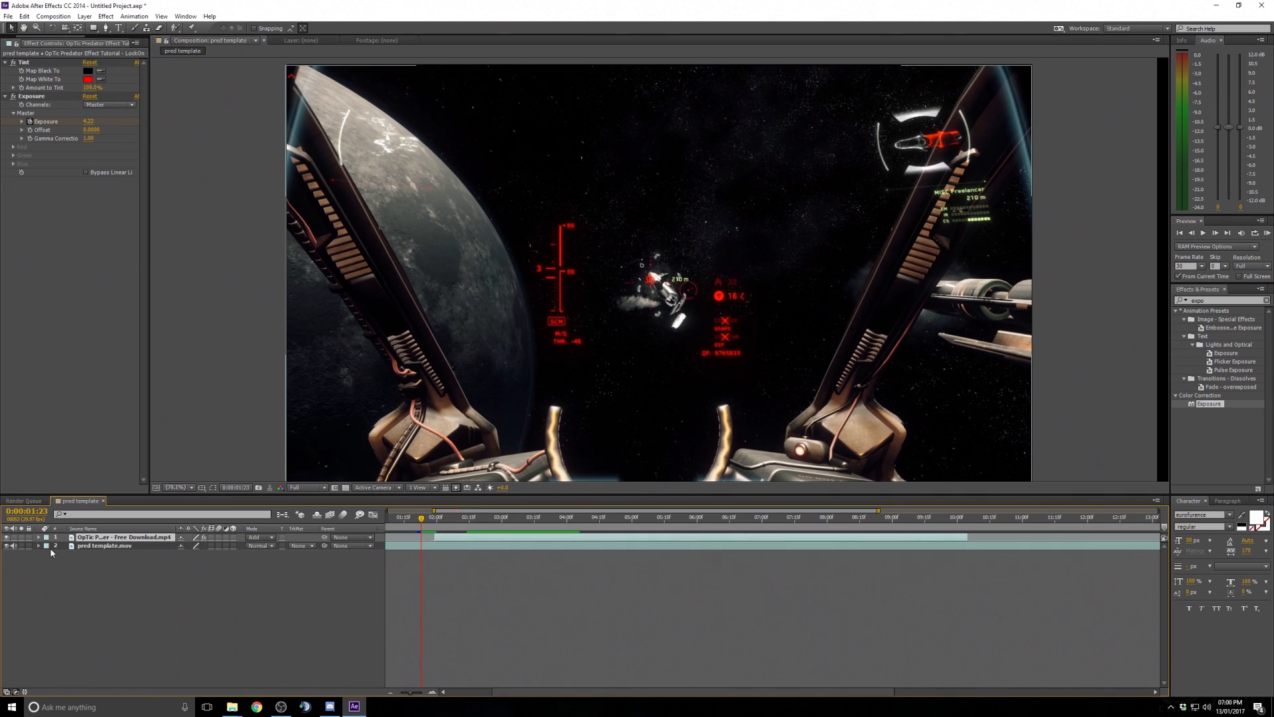
- Add the OpTic Predator footage from the Project panel into the pred template composition as a new top layer
{"action": "left_click_drag", "start_coordinate": [442, 519], "coordinate": [627, 537]}
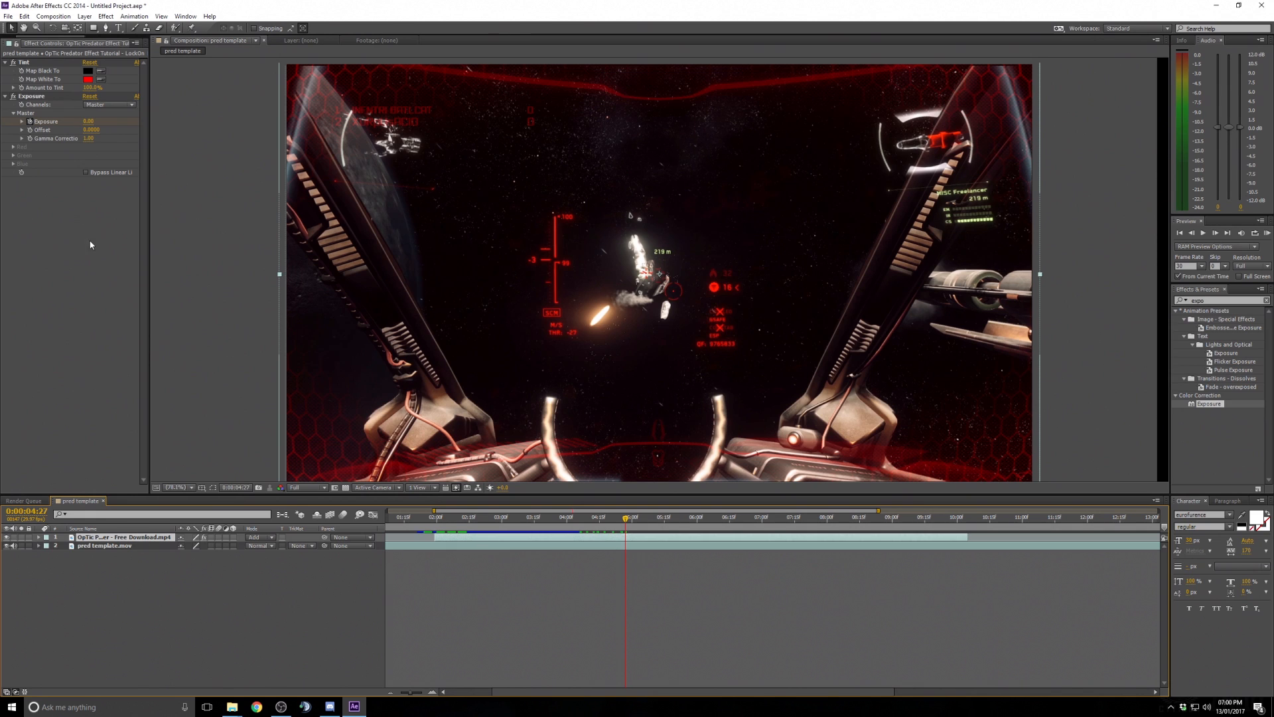
{"action": "left_click_drag", "start_coordinate": [142, 63], "coordinate": [316, 65]}
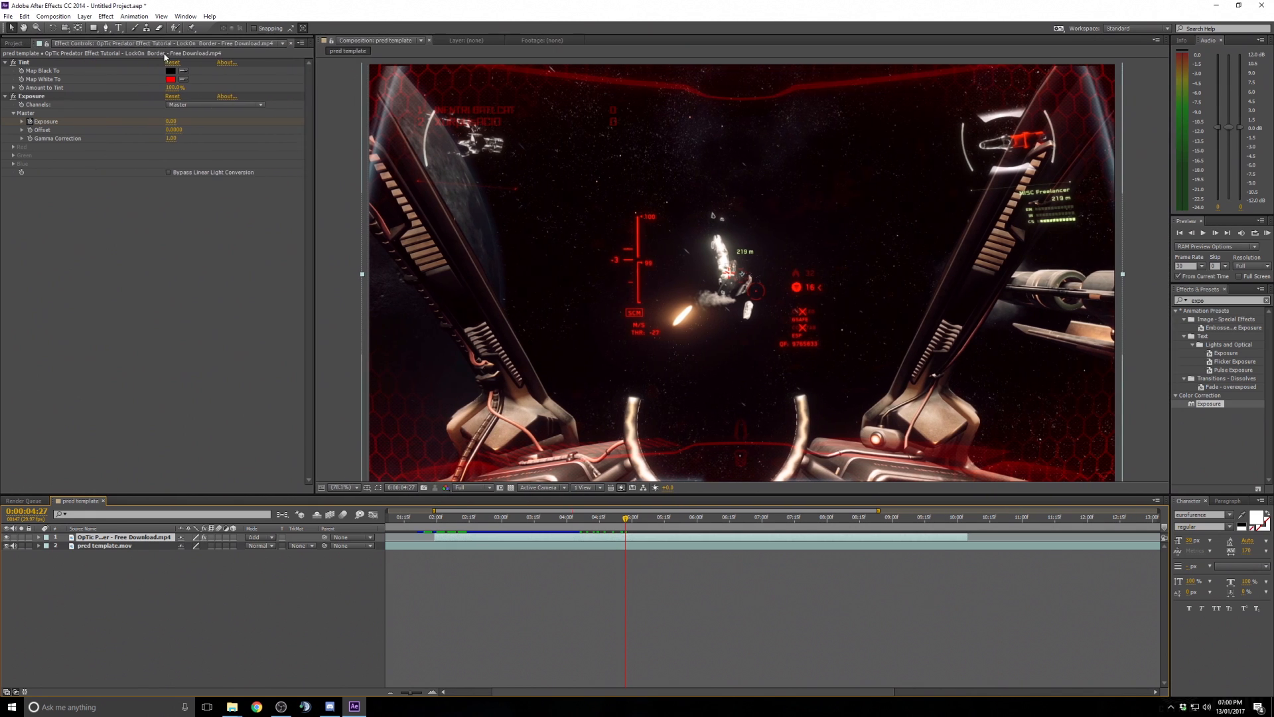
{"action": "left_click", "coordinate": [14, 43]}
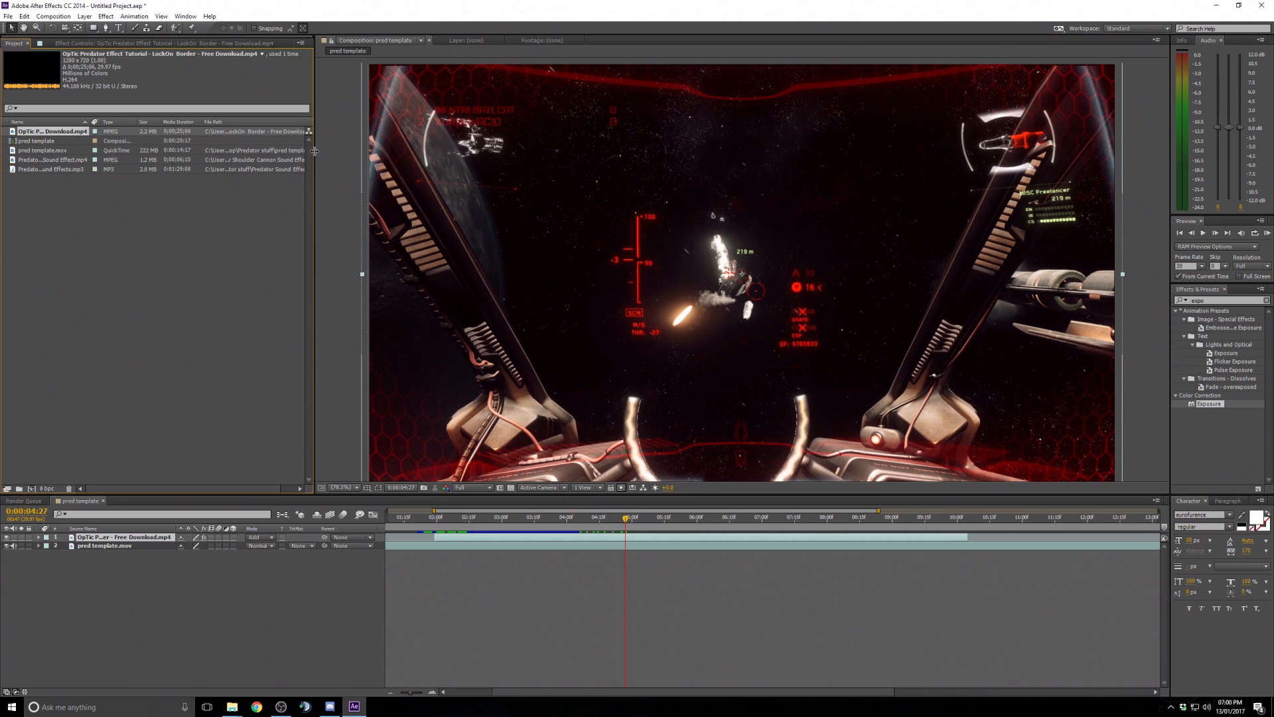
{"action": "left_click_drag", "start_coordinate": [312, 152], "coordinate": [174, 151]}
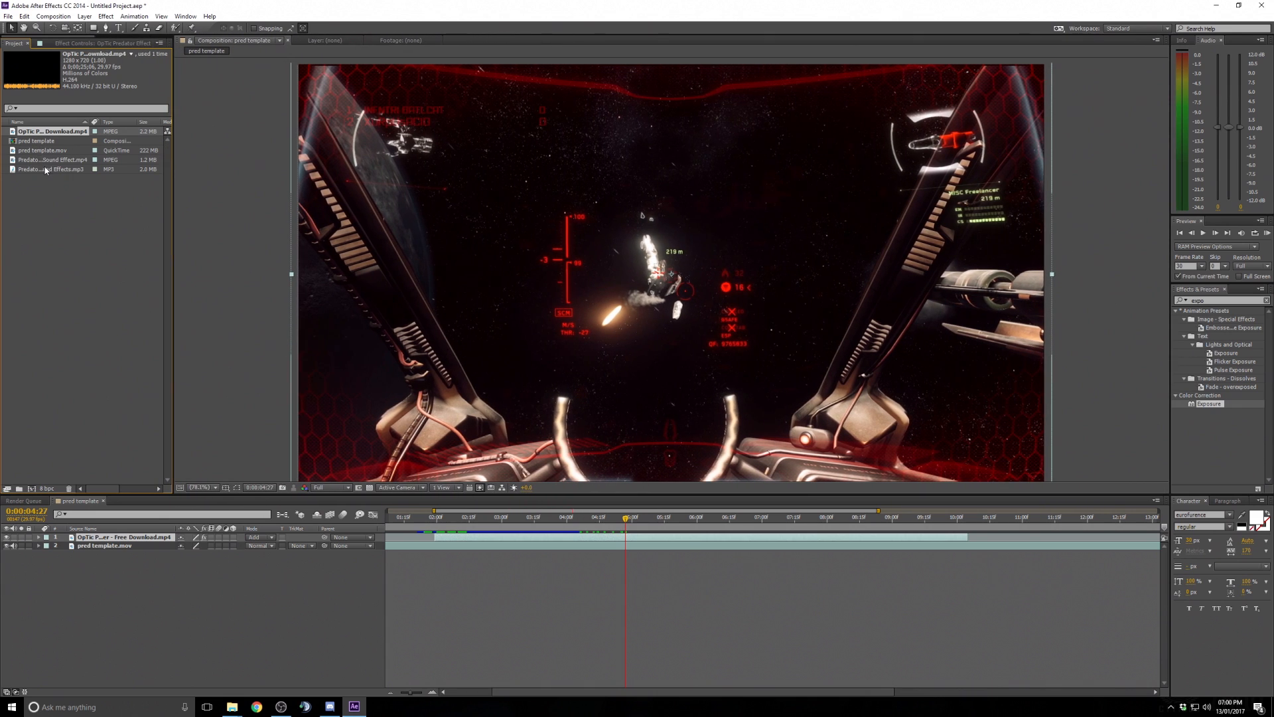
{"action": "left_click", "coordinate": [48, 160]}
{"action": "left_click", "coordinate": [56, 132]}
{"action": "left_click_drag", "start_coordinate": [40, 136], "coordinate": [662, 269]}
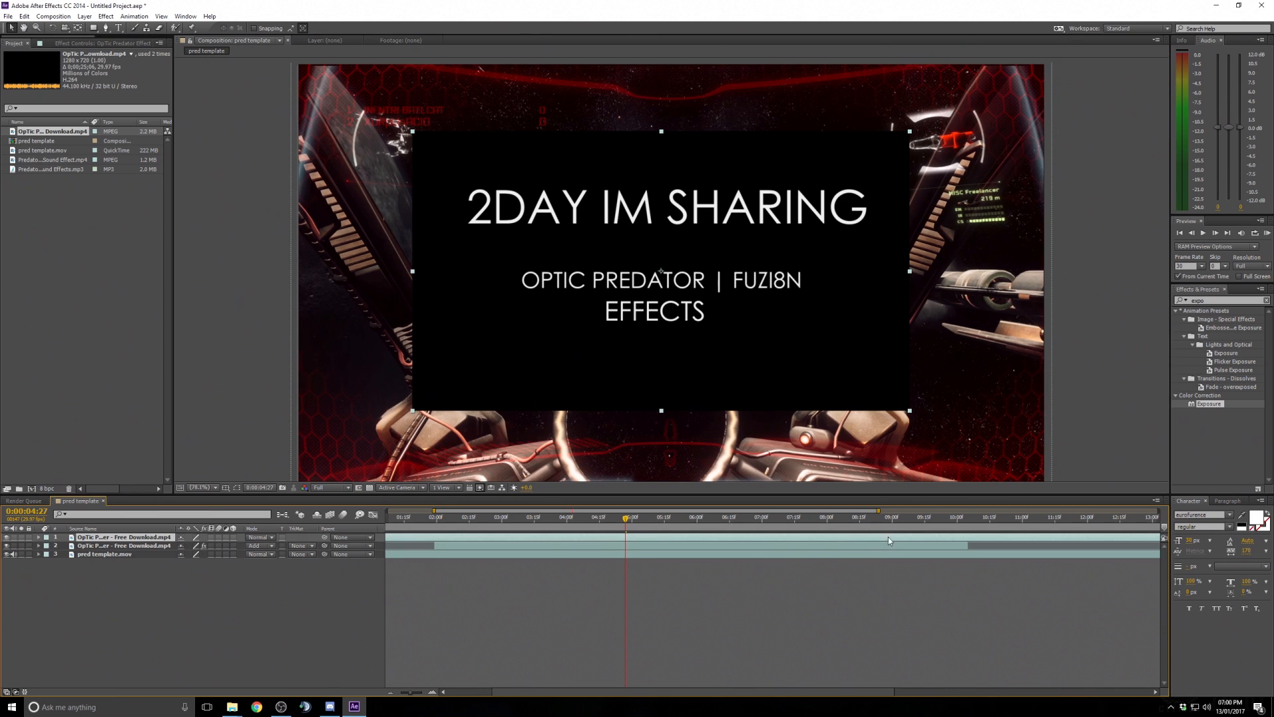
- Slide the new OpTic layer earlier in time and trim its out point at about 0:00:06:17
{"action": "left_click_drag", "start_coordinate": [792, 536], "coordinate": [612, 526]}
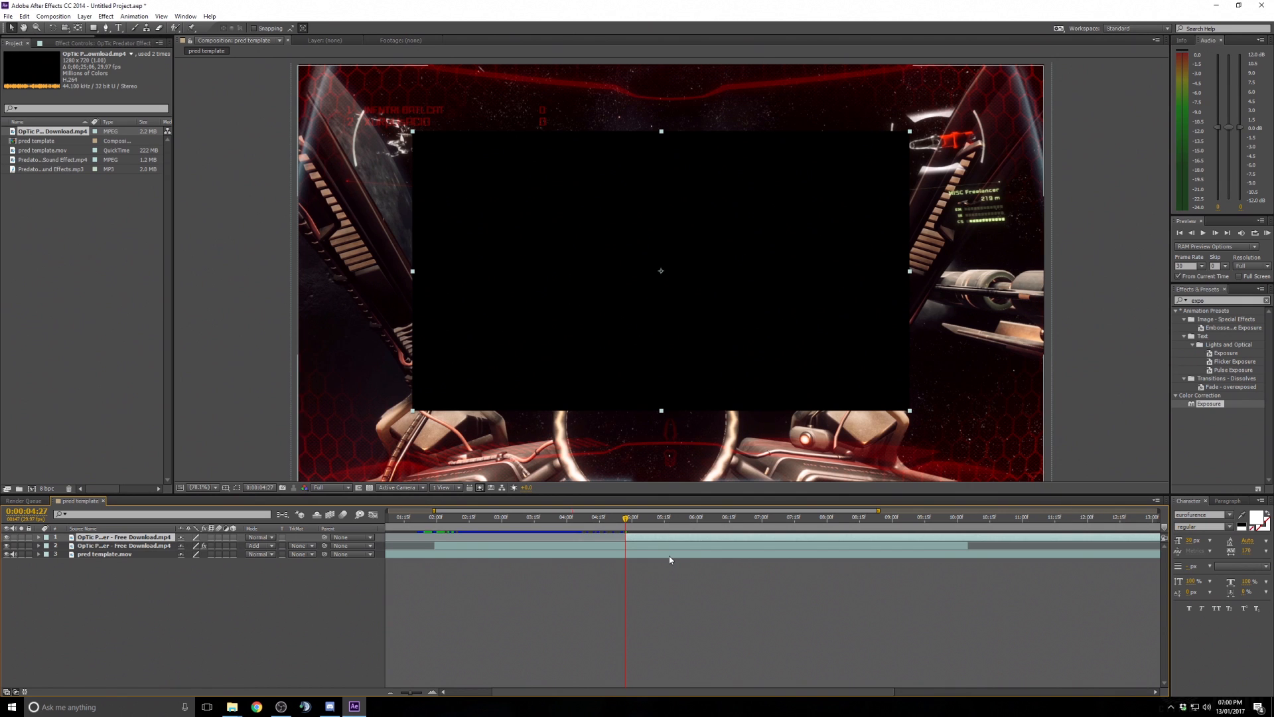
{"action": "left_click_drag", "start_coordinate": [626, 517], "coordinate": [749, 518]}
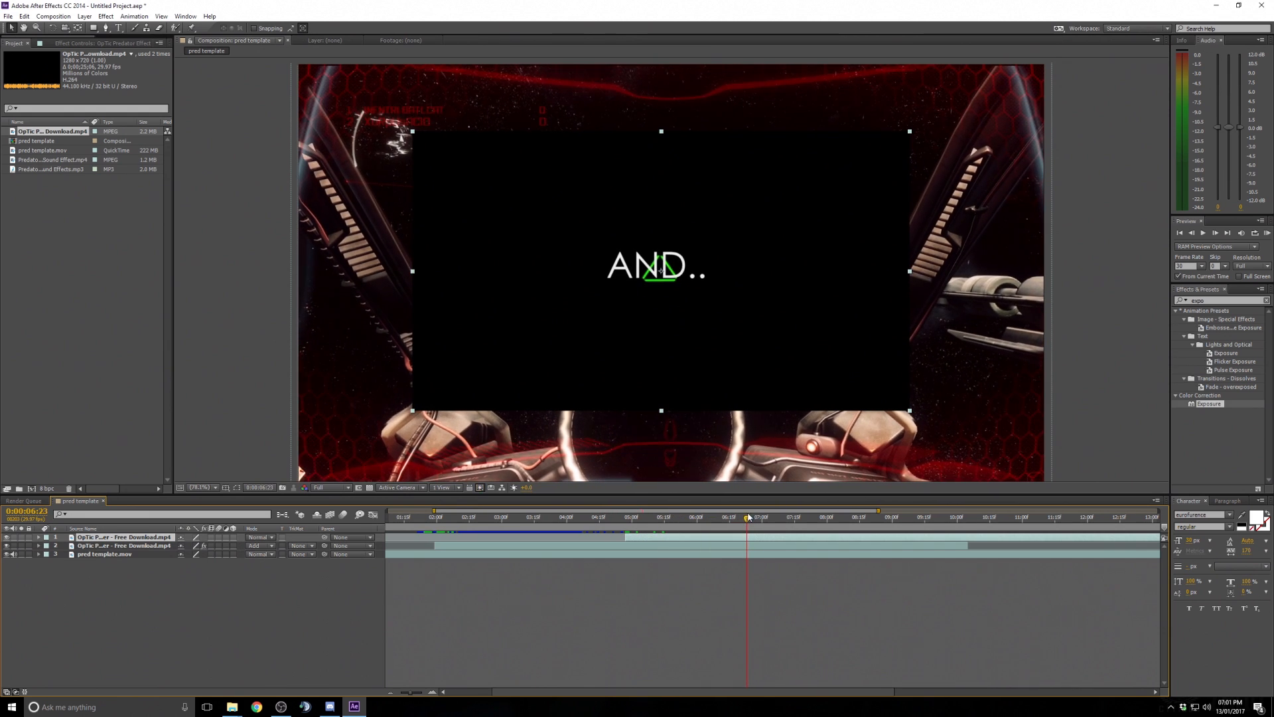
{"action": "left_click", "coordinate": [1192, 235]}
{"action": "left_click", "coordinate": [1193, 235]}
{"action": "left_click", "coordinate": [1193, 235]}
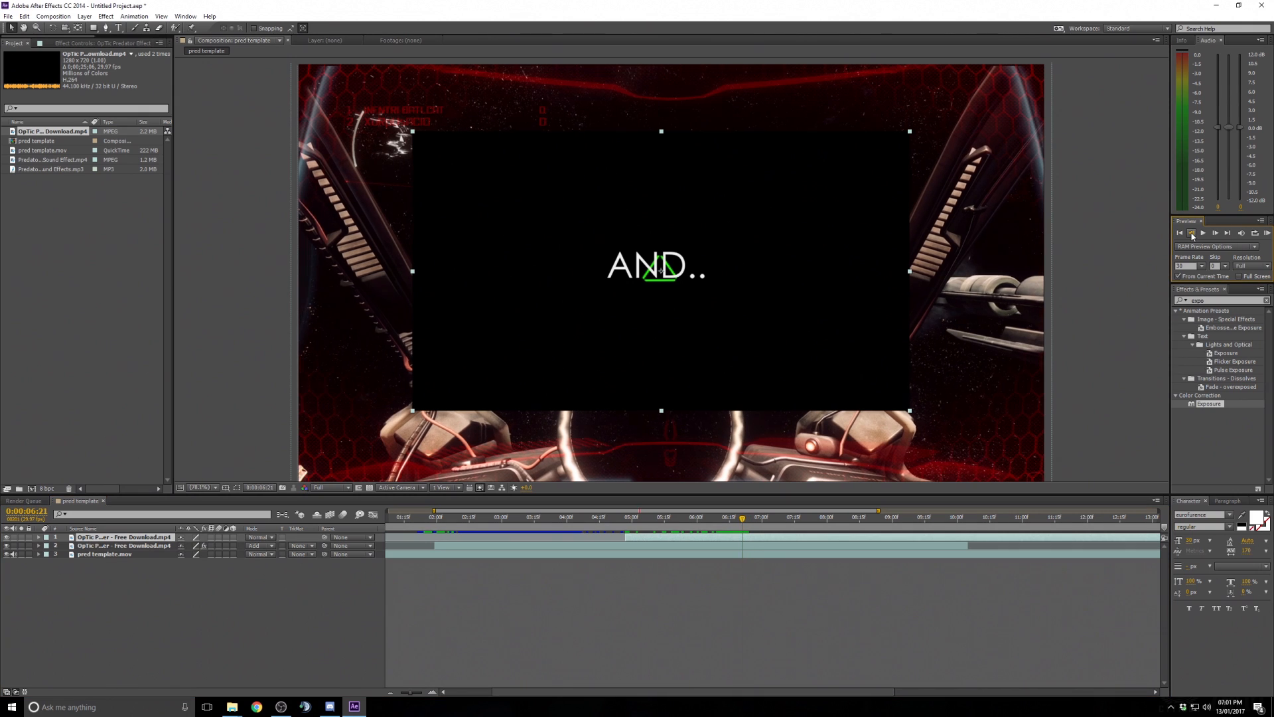
{"action": "left_click", "coordinate": [1193, 236]}
{"action": "left_click", "coordinate": [1193, 235]}
{"action": "left_click", "coordinate": [1193, 235]}
{"action": "left_click", "coordinate": [1193, 235]}
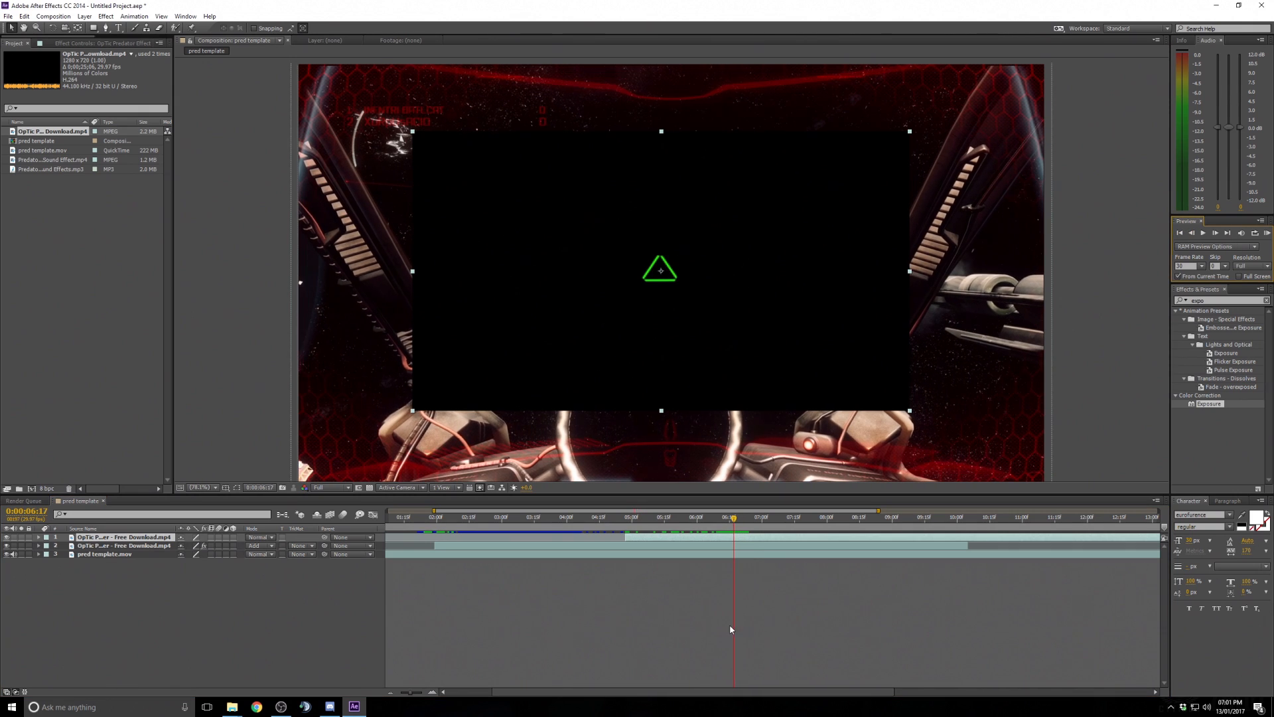
{"action": "left_click", "coordinate": [741, 543]}
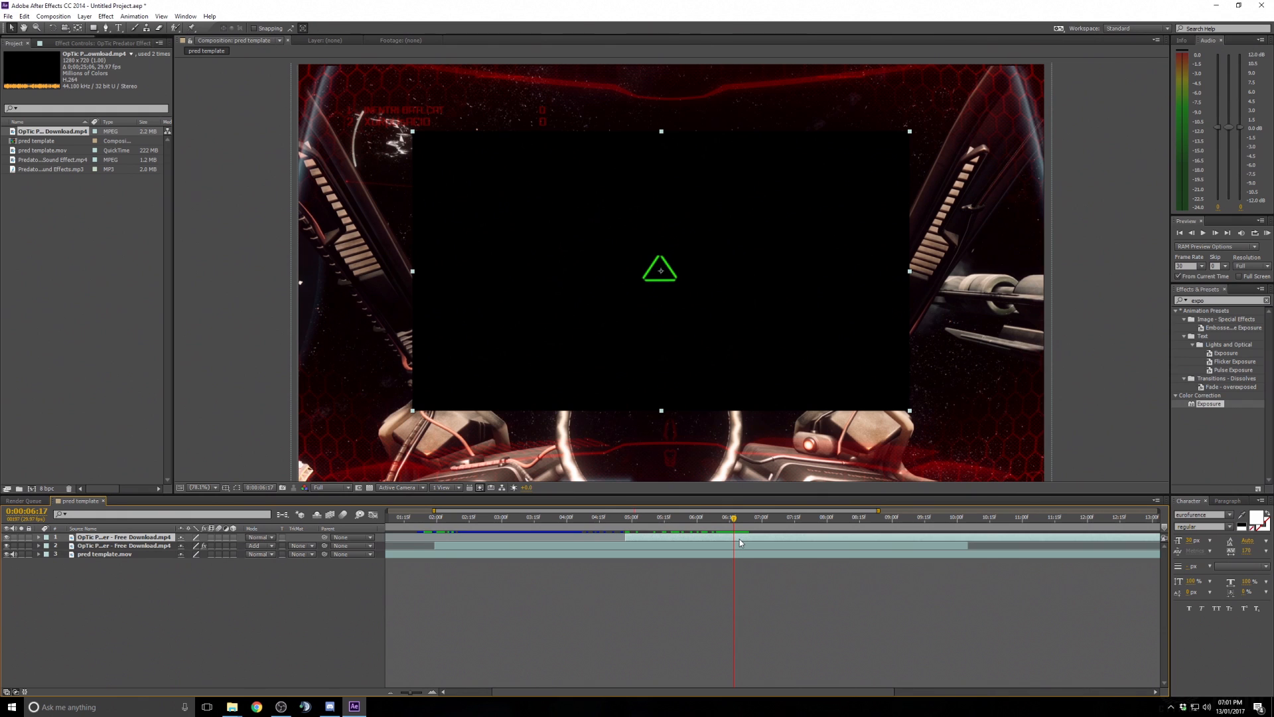
{"action": "key", "text": "alt+bracketright"}
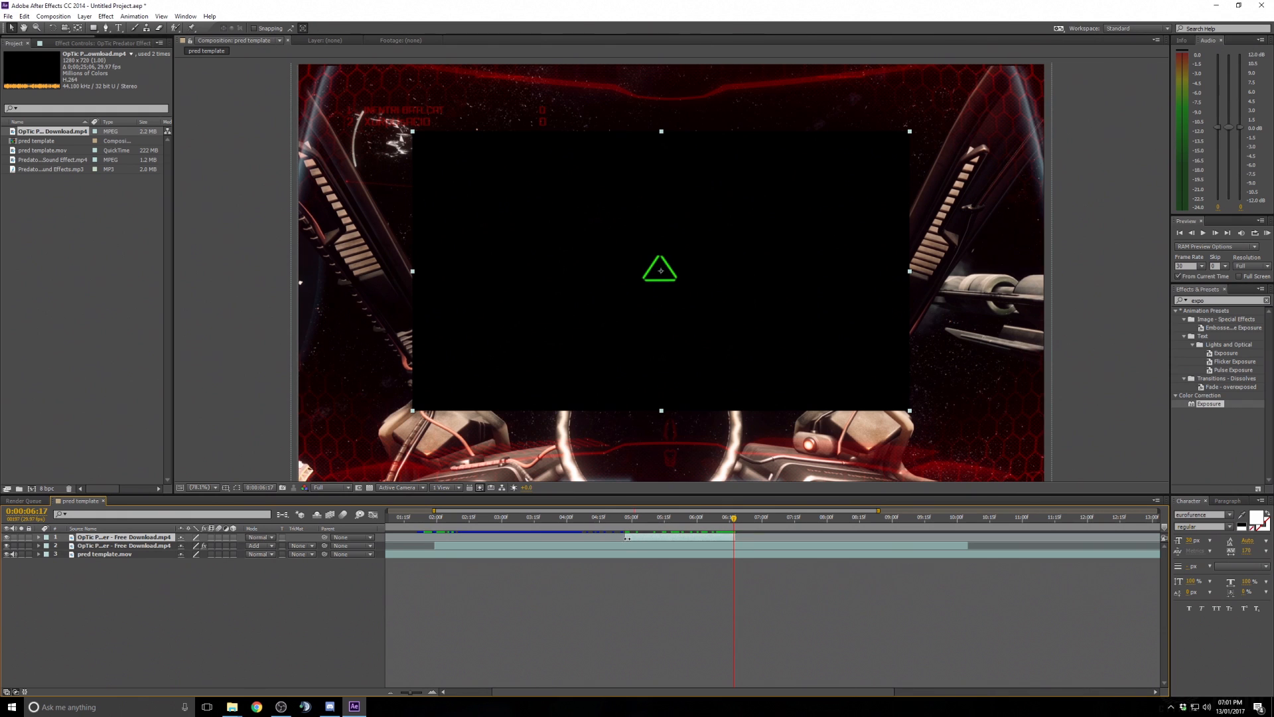
- Scrub through the trimmed layer's green triangle animation and expand the layer's properties to its Transform group
{"action": "left_click_drag", "start_coordinate": [629, 519], "coordinate": [677, 518]}
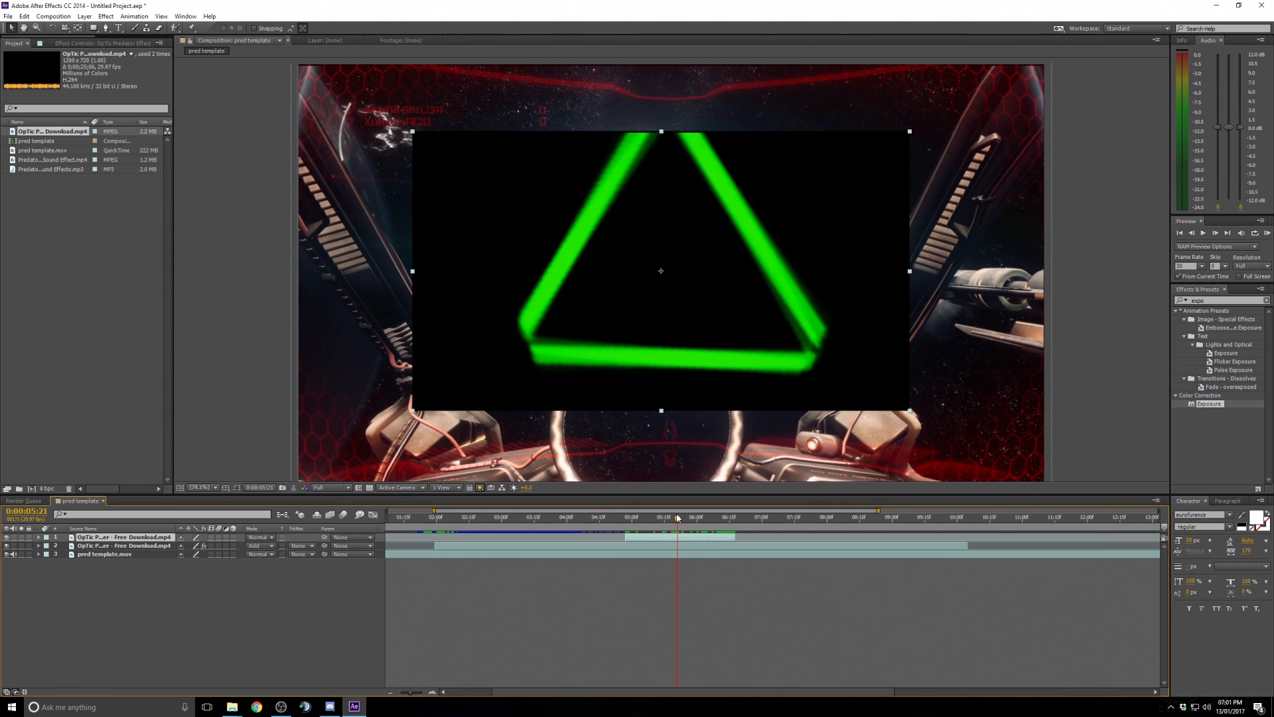
{"action": "left_click", "coordinate": [725, 519]}
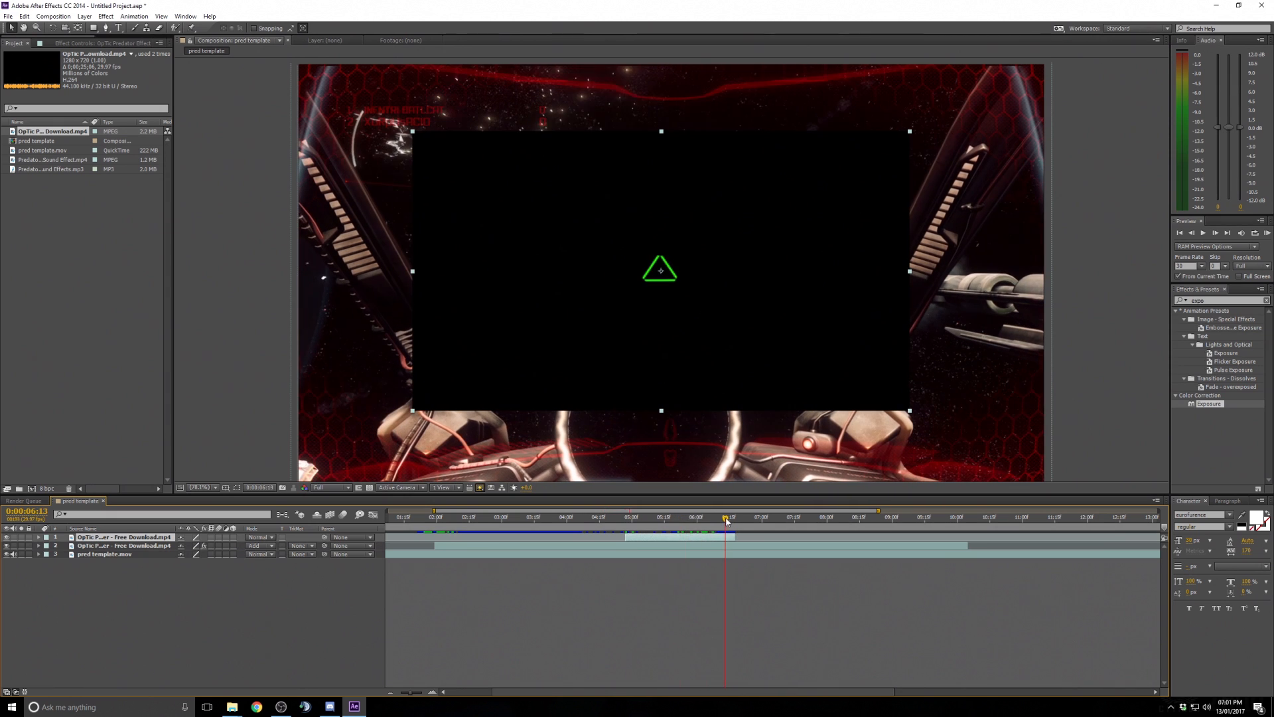
{"action": "left_click", "coordinate": [727, 519]}
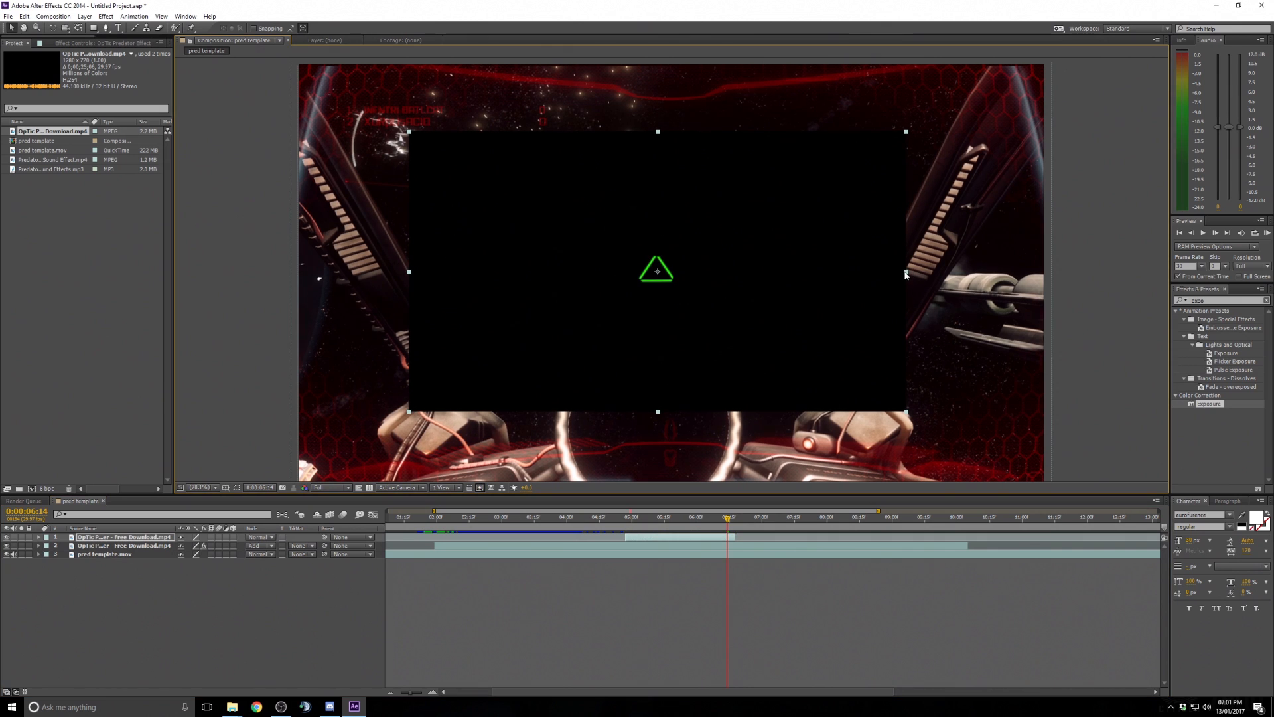
{"action": "left_click_drag", "start_coordinate": [910, 275], "coordinate": [910, 276]}
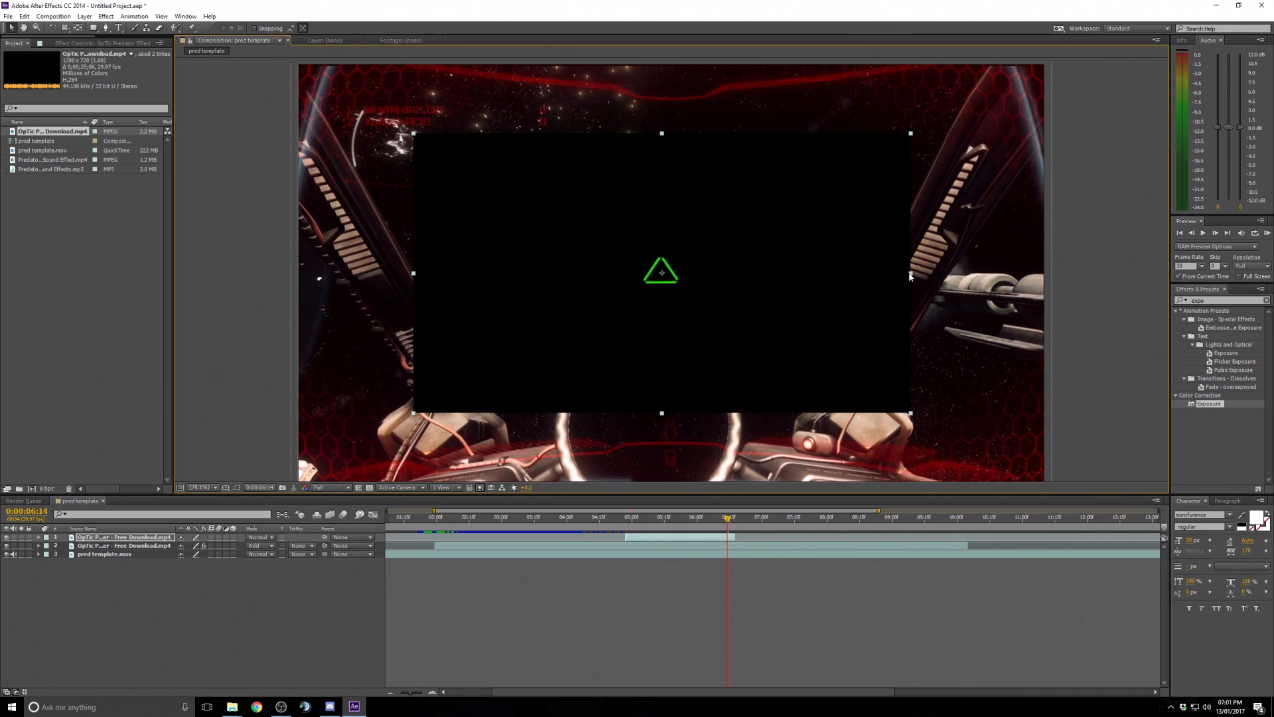
{"action": "left_click", "coordinate": [700, 518]}
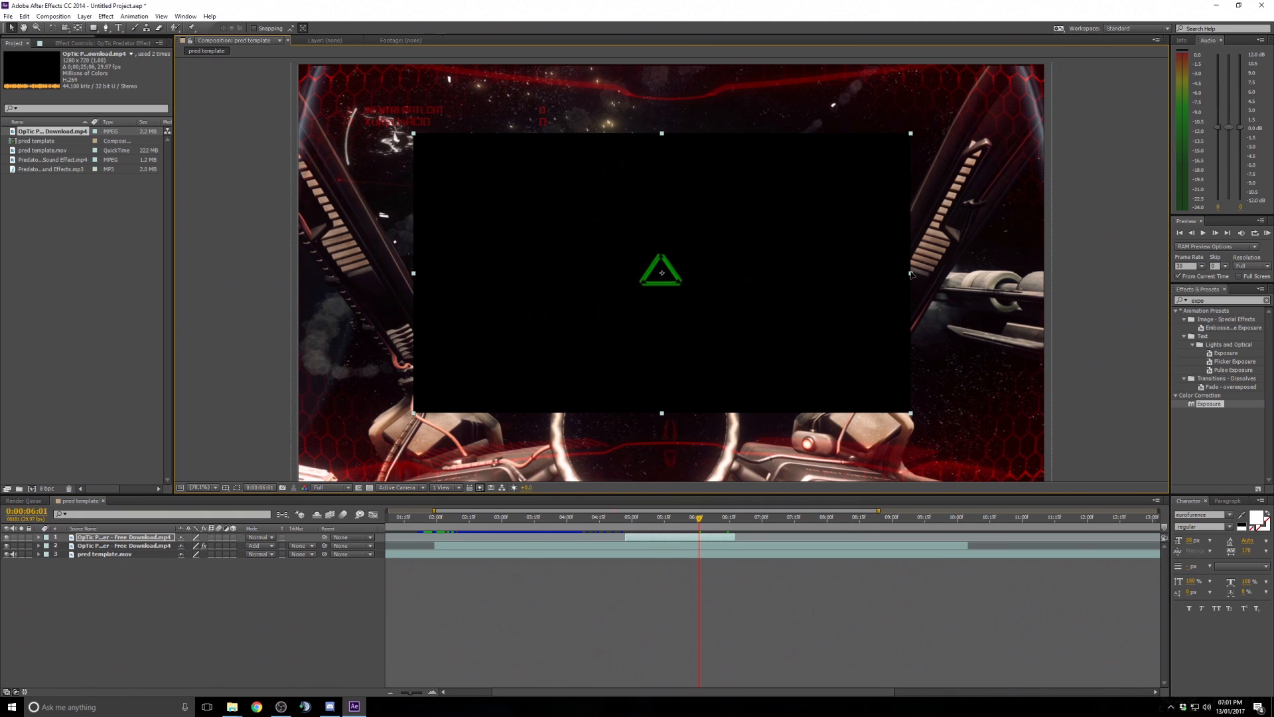
{"action": "left_click_drag", "start_coordinate": [911, 275], "coordinate": [907, 274]}
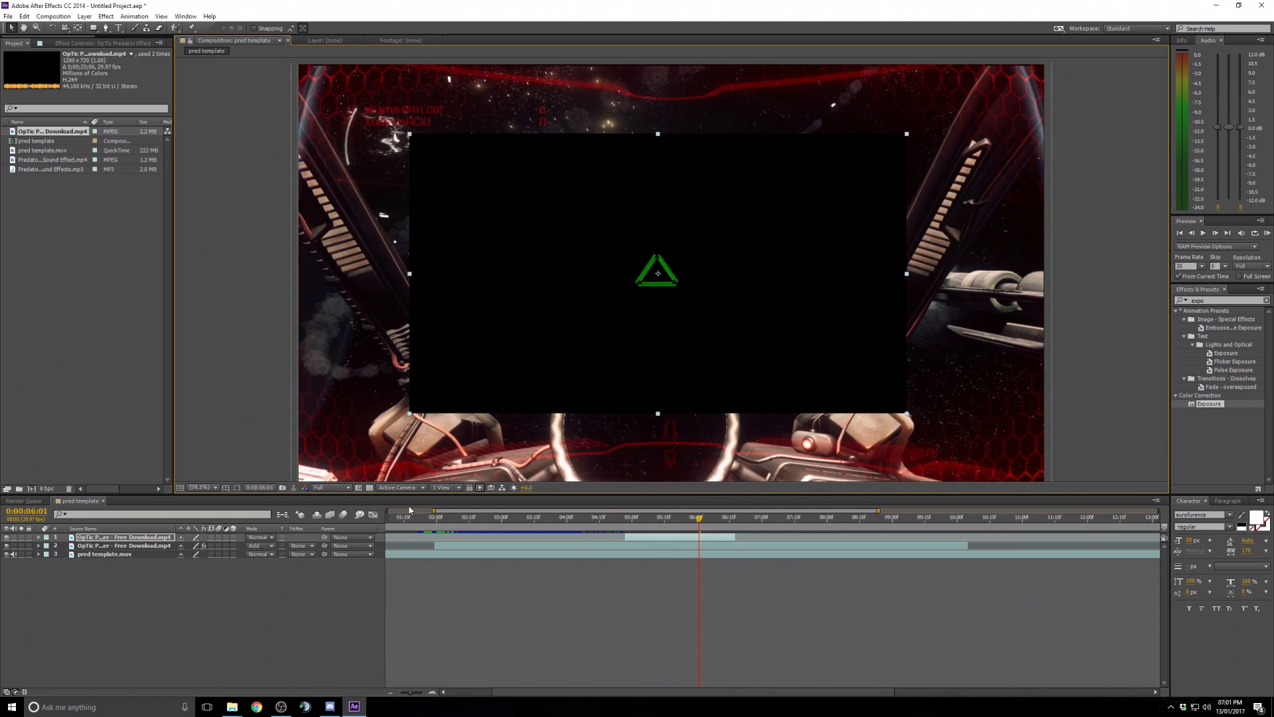
{"action": "left_click", "coordinate": [38, 538]}
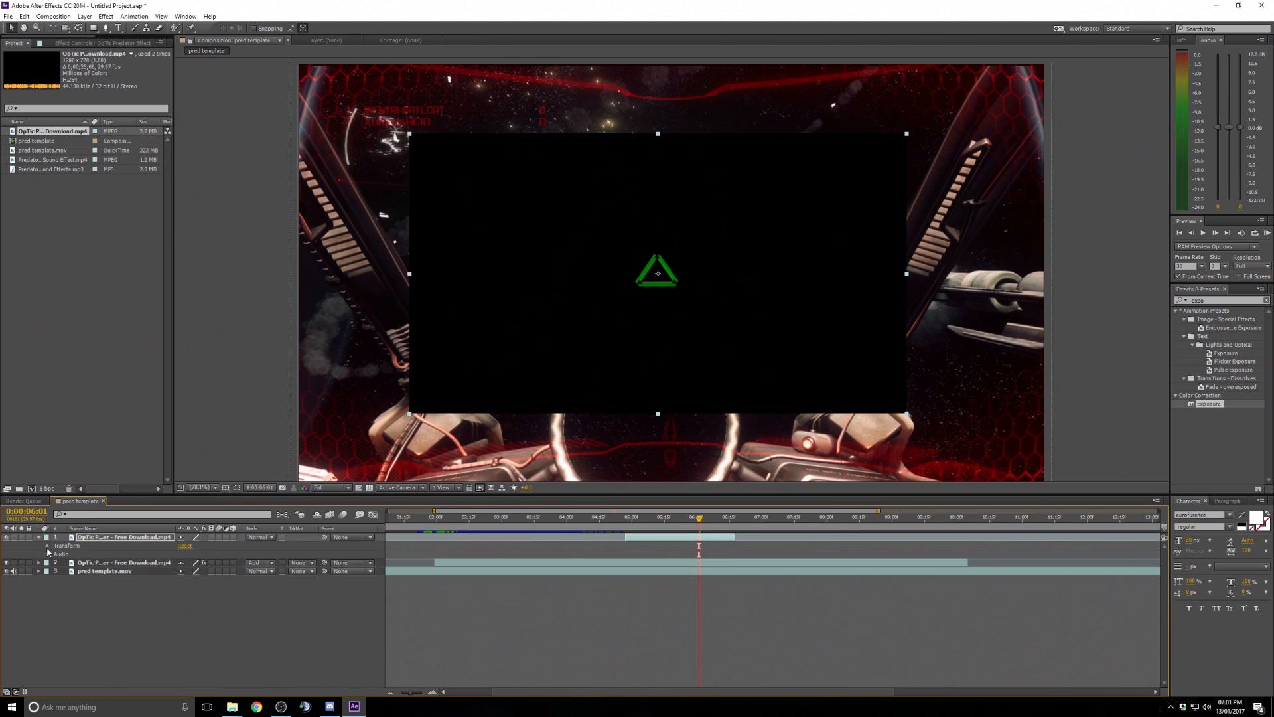
- Expand the OpTic layer's Transform properties and scale the layer up to about 158%
{"action": "left_click", "coordinate": [47, 547]}
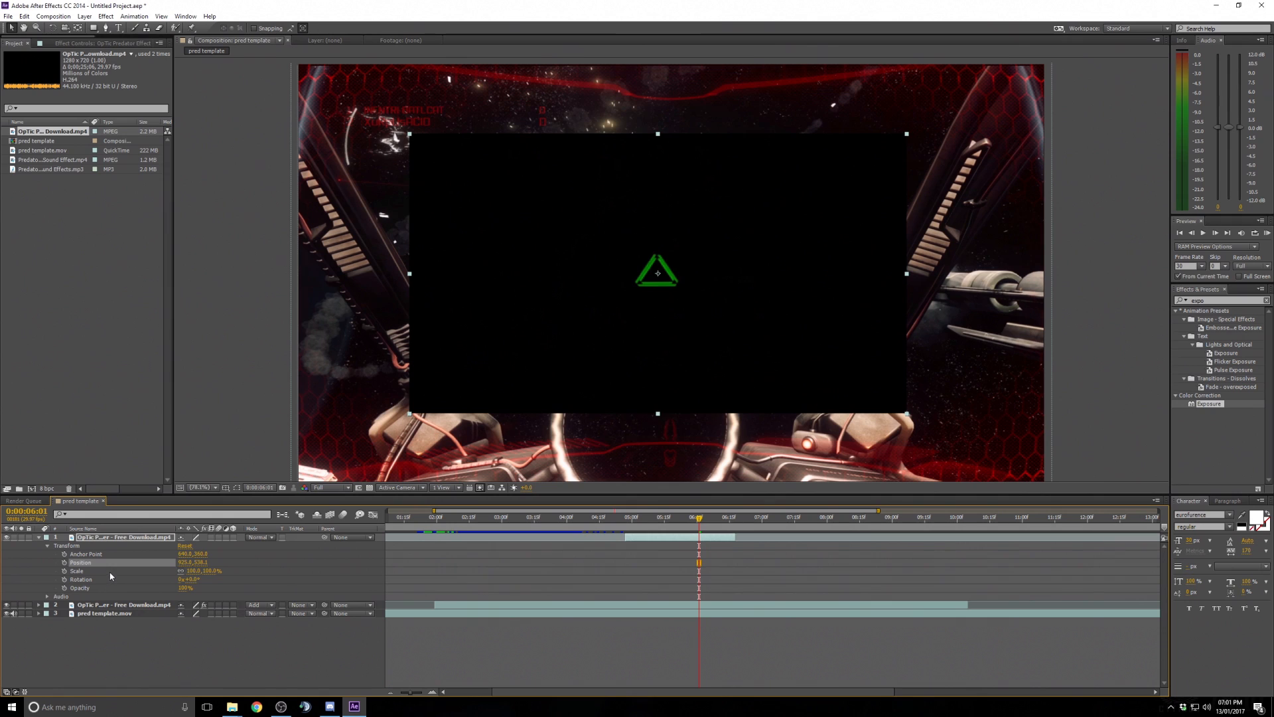
{"action": "left_click_drag", "start_coordinate": [210, 571], "coordinate": [182, 571]}
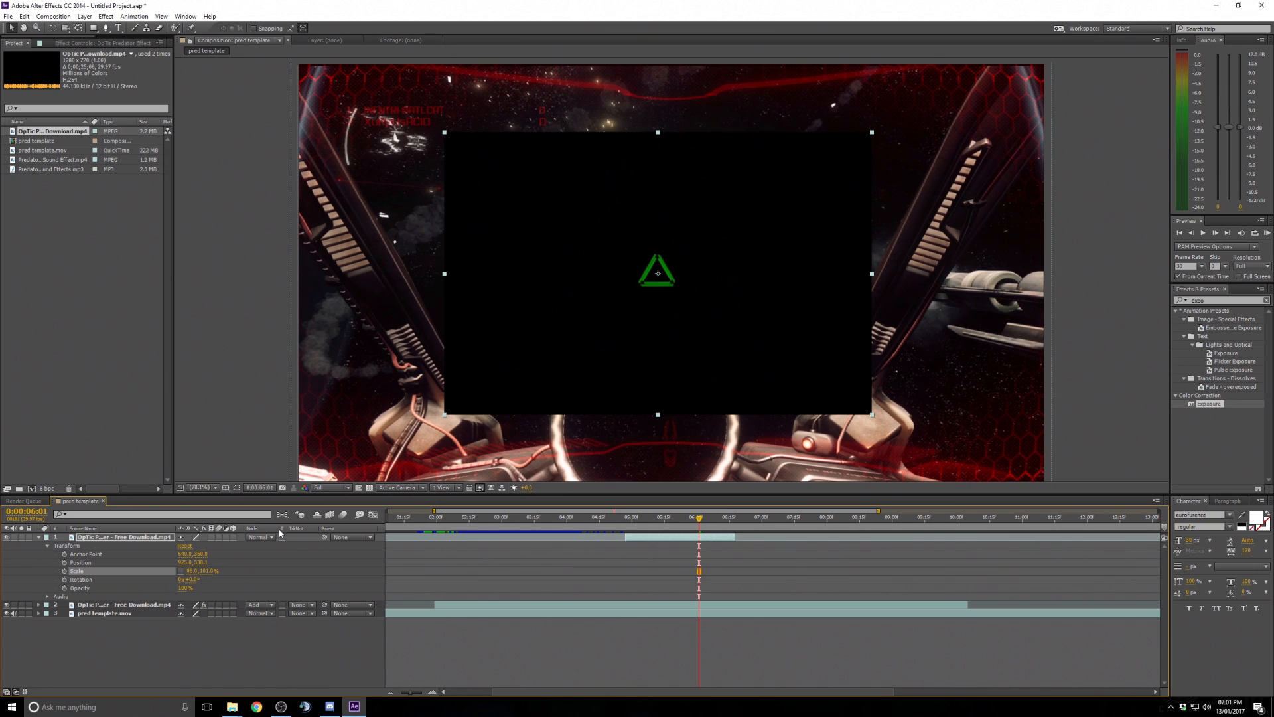
{"action": "left_click_drag", "start_coordinate": [202, 570], "coordinate": [242, 565]}
{"action": "left_click", "coordinate": [180, 571]}
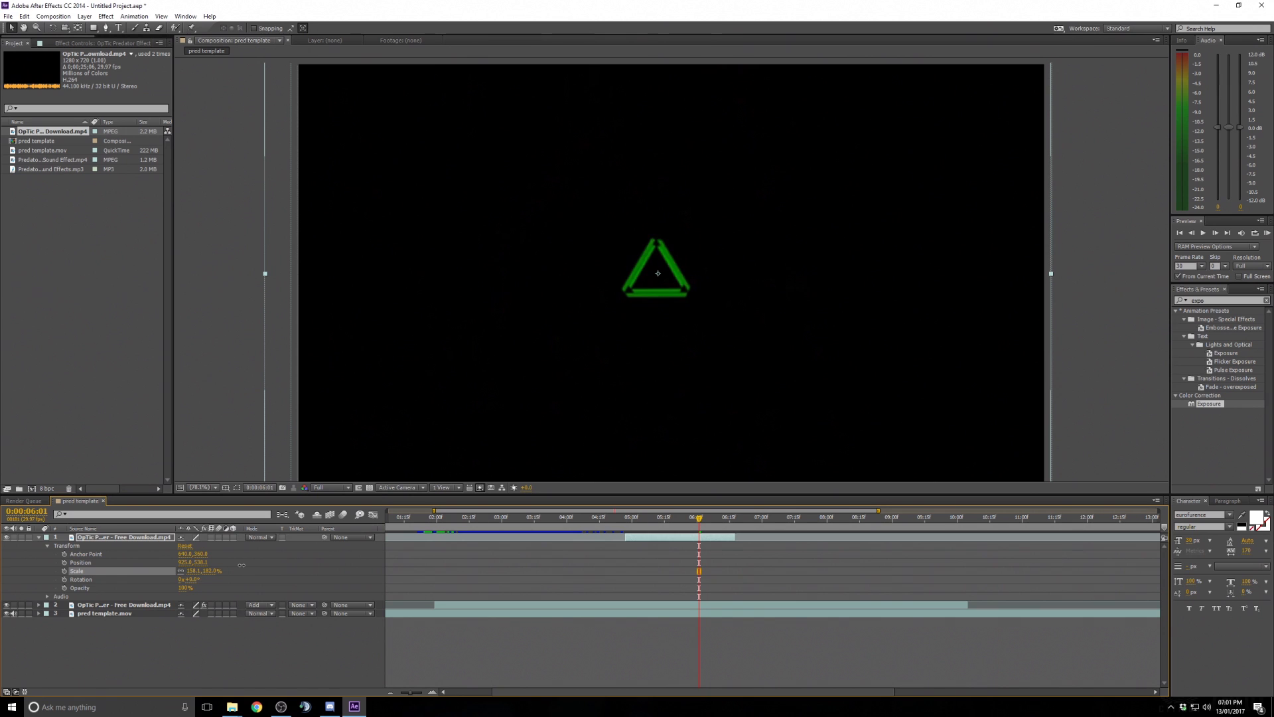
- Set the OpTic layer's blending mode to Add
{"action": "right_click", "coordinate": [672, 536]}
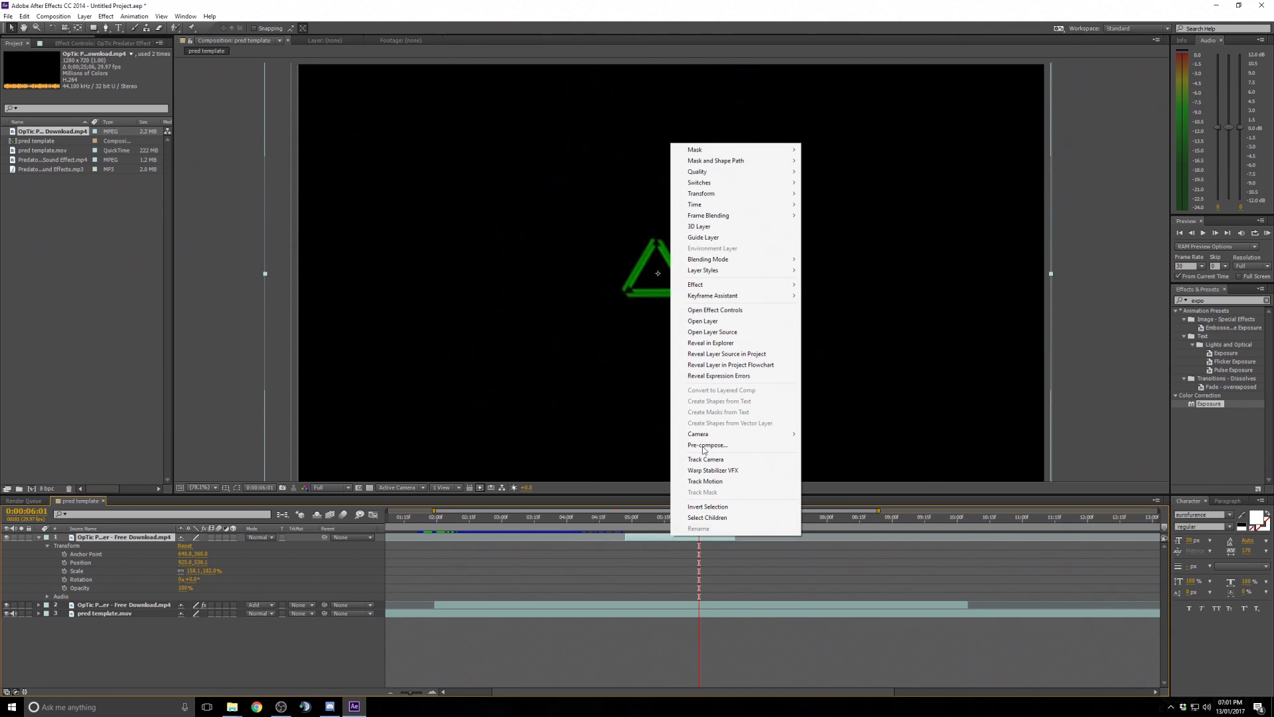
{"action": "mouse_move", "coordinate": [765, 260]}
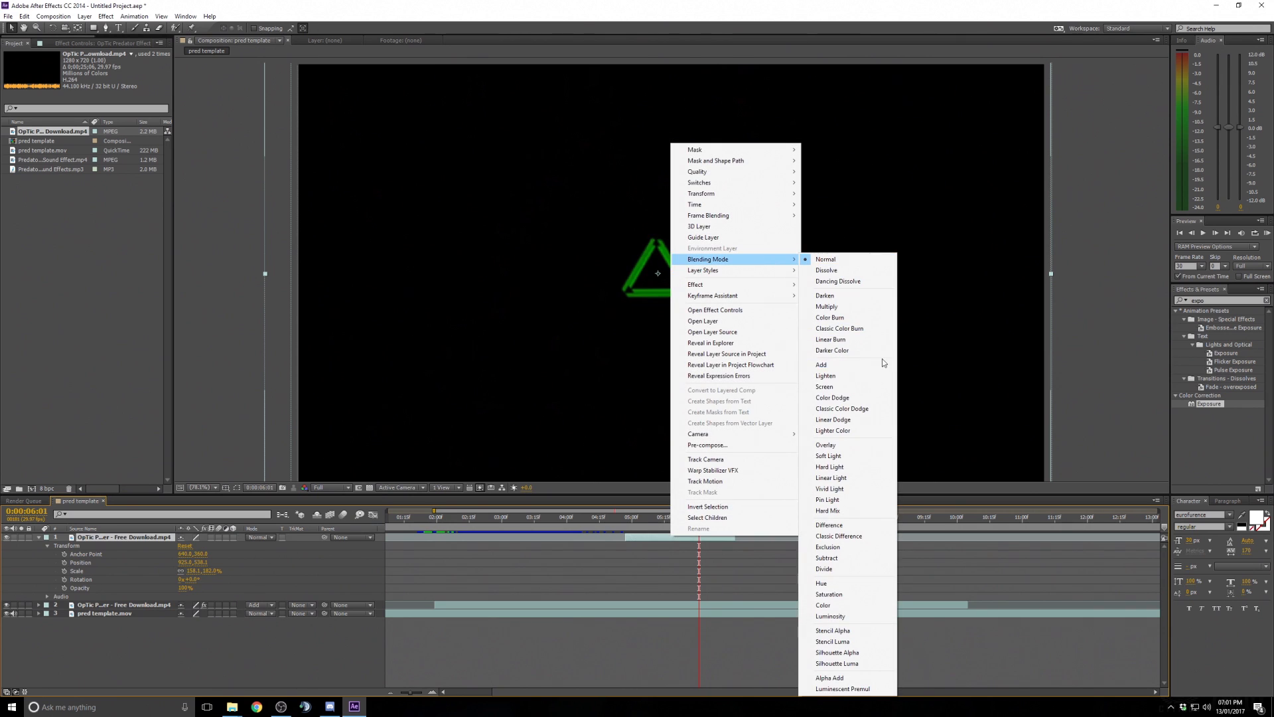
{"action": "left_click", "coordinate": [879, 365]}
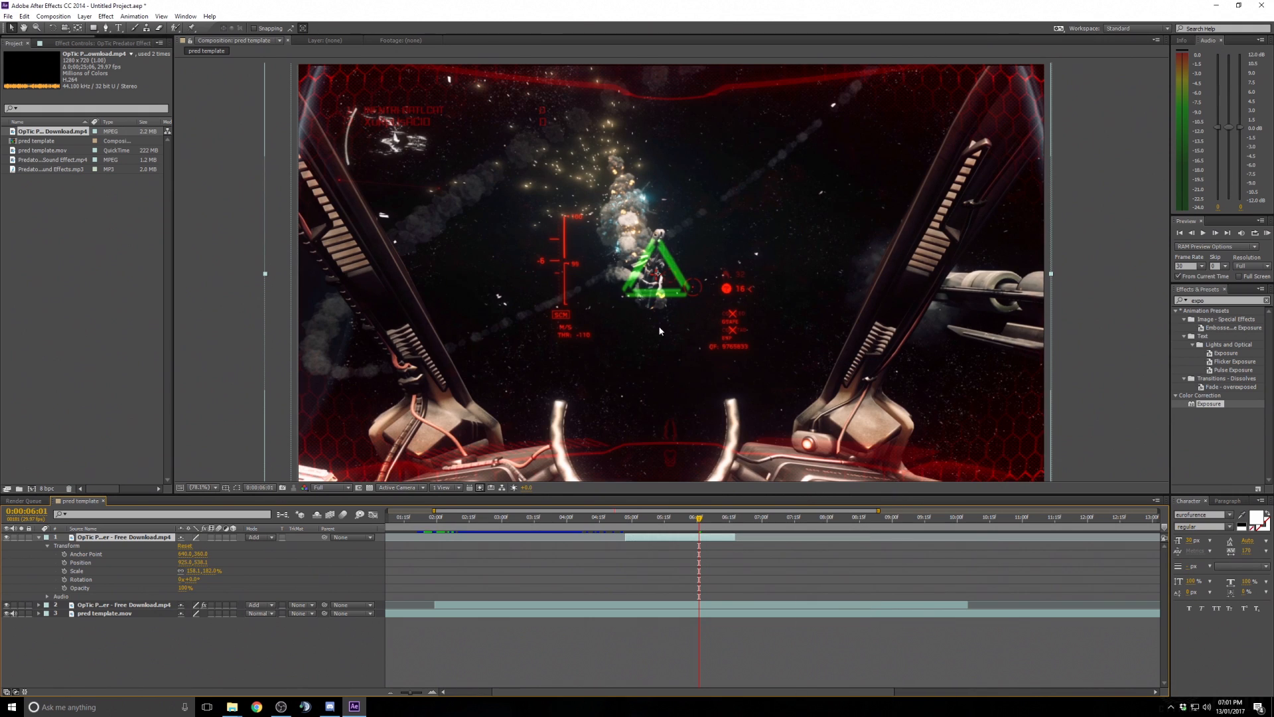
- Search the effects for Tint and apply it to the OpTic layer
{"action": "double_click", "coordinate": [1218, 301]}
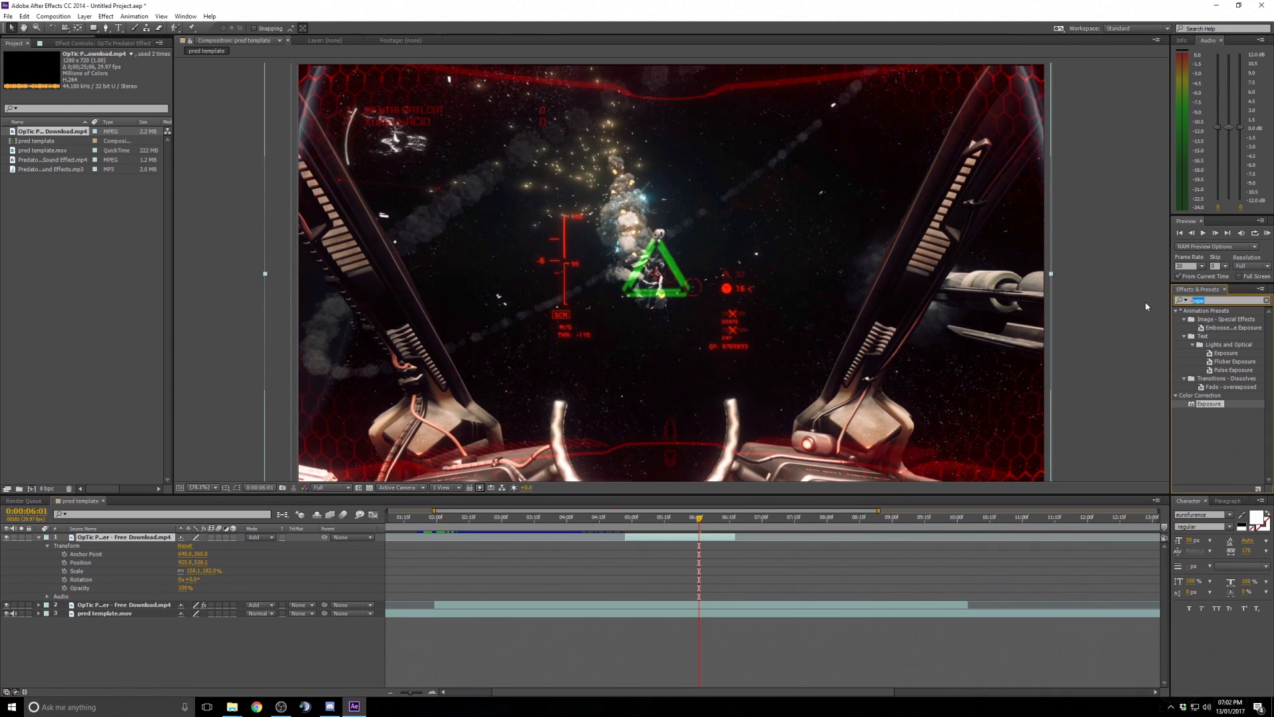
{"action": "type", "text": "tint"}
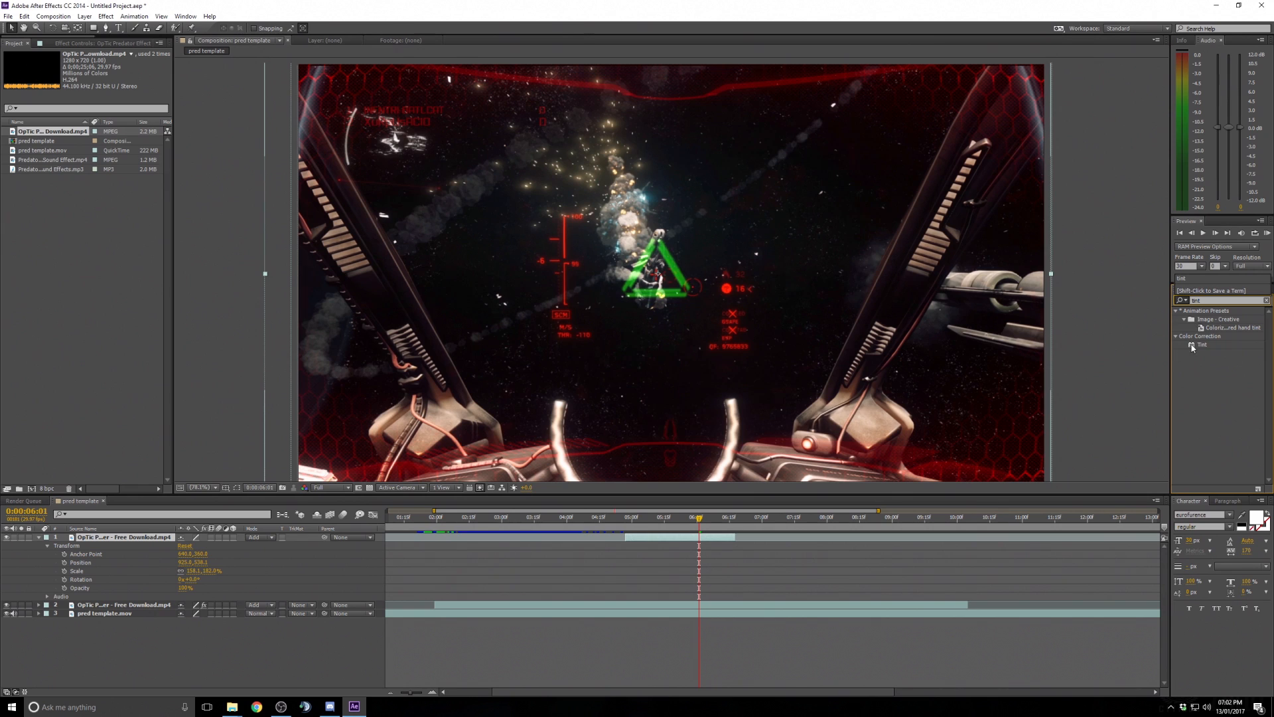
{"action": "left_click_drag", "start_coordinate": [1192, 347], "coordinate": [696, 539]}
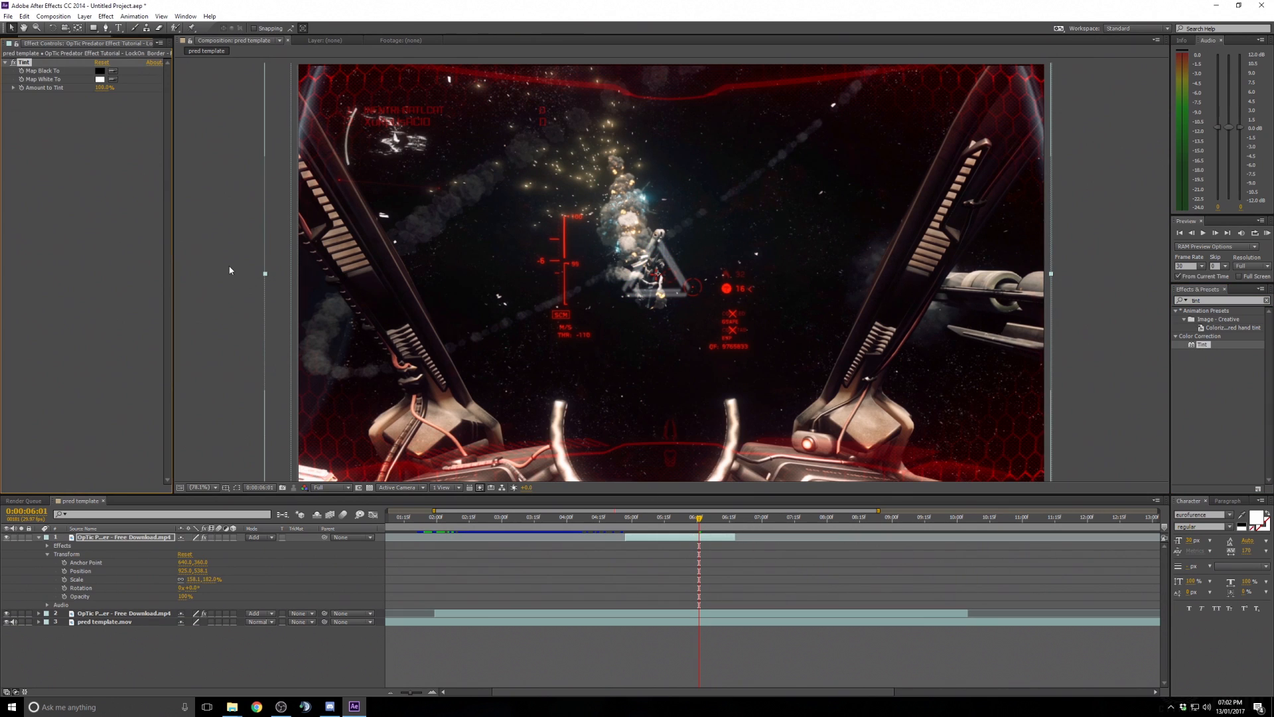
- Set the Tint effect's Map White To colour to red
{"action": "left_click", "coordinate": [101, 79]}
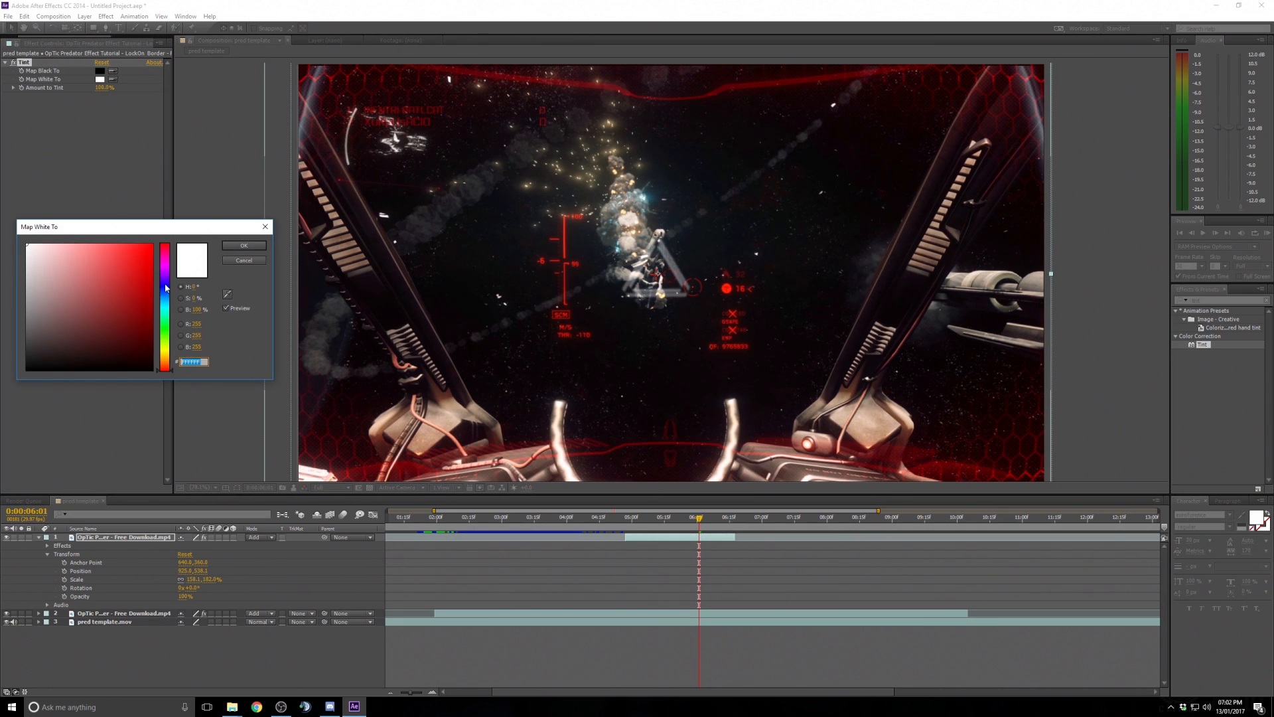
{"action": "left_click_drag", "start_coordinate": [141, 274], "coordinate": [155, 227]}
{"action": "left_click", "coordinate": [248, 246]}
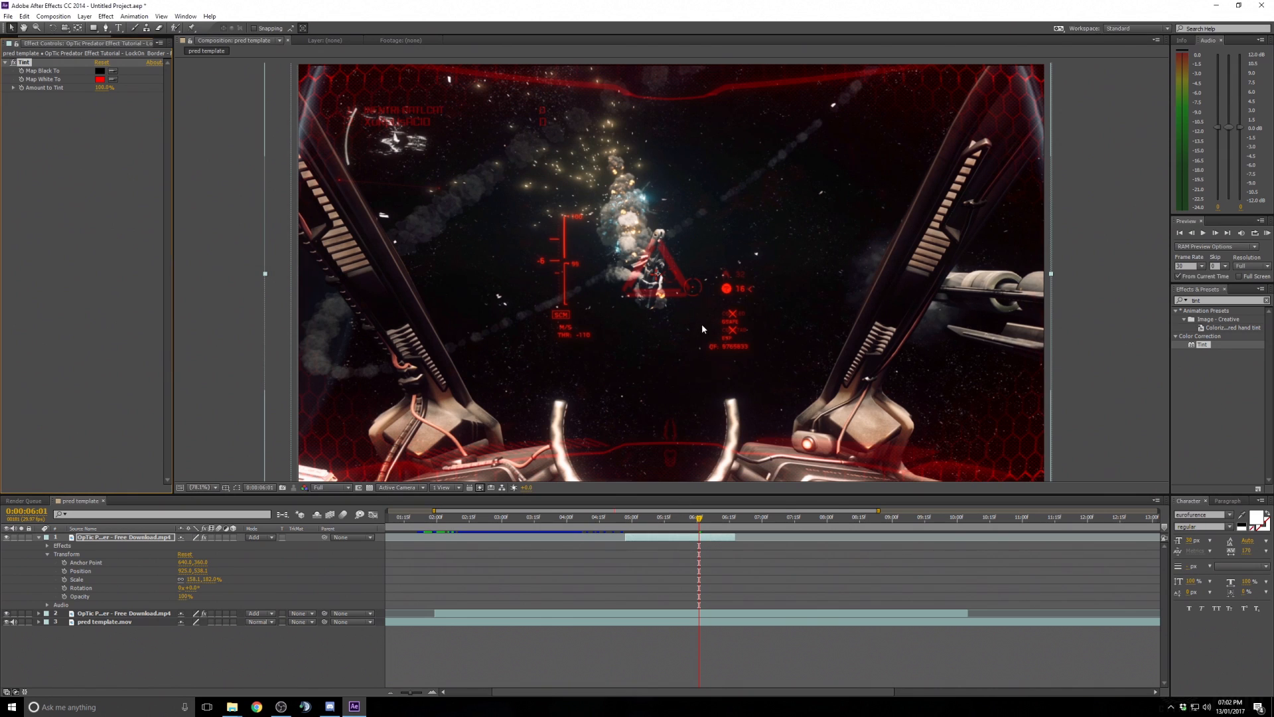
- Search for Exposure and apply the Exposure effect to the OpTic layer
{"action": "left_click_drag", "start_coordinate": [1225, 301], "coordinate": [1117, 299]}
{"action": "type", "text": "expos"}
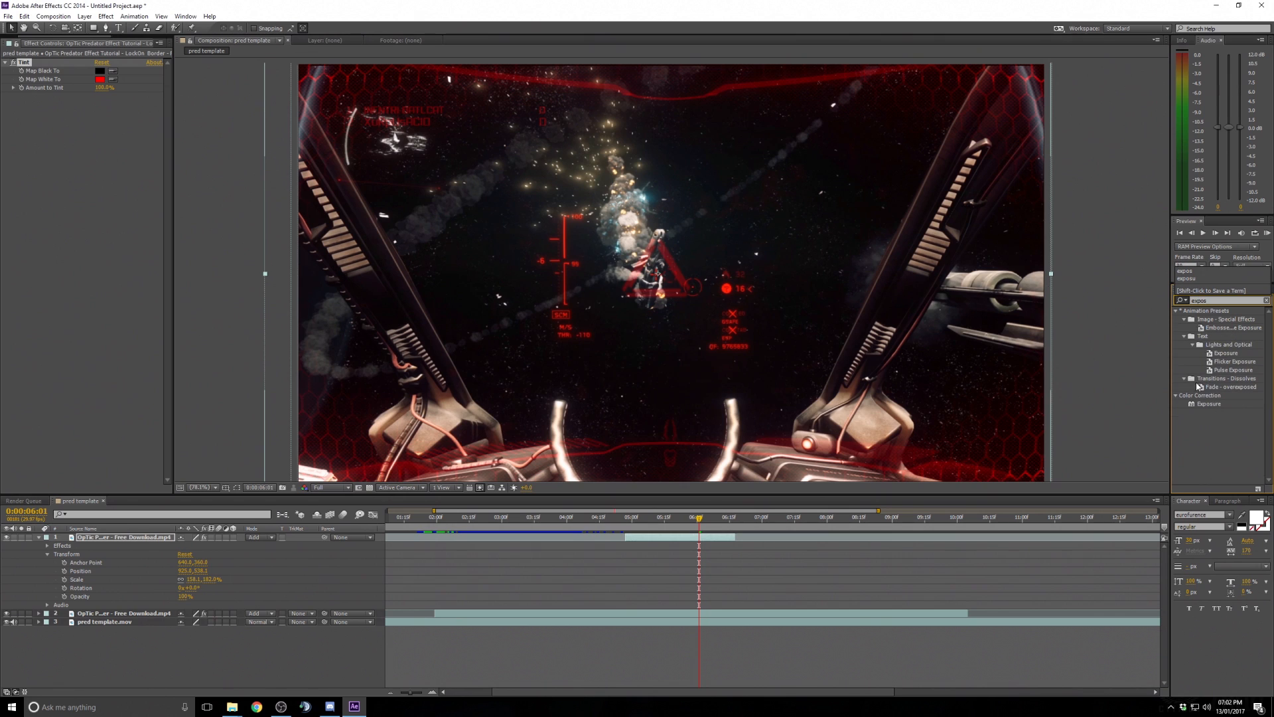
{"action": "left_click_drag", "start_coordinate": [1209, 404], "coordinate": [691, 541]}
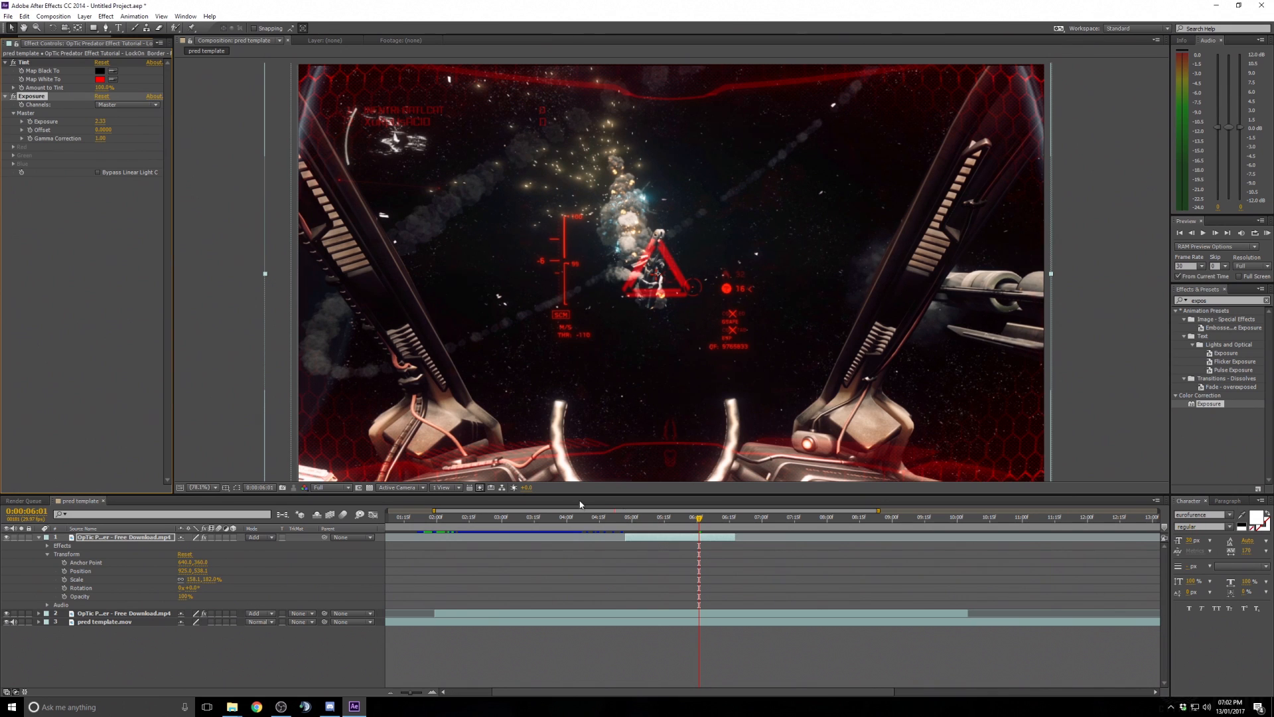
- Scale the OpTic layer larger with its corner handle in the zoomed-out viewer
{"action": "left_click_drag", "start_coordinate": [661, 518], "coordinate": [704, 518]}
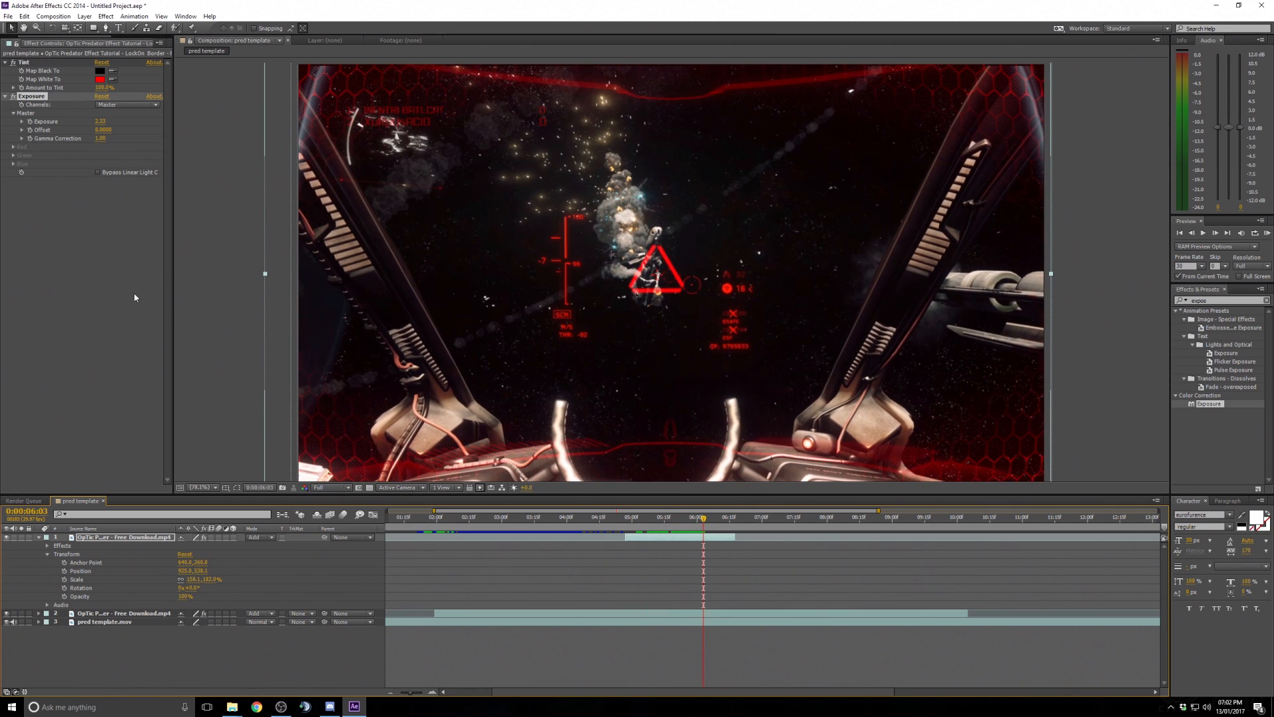
{"action": "left_click", "coordinate": [625, 518]}
{"action": "left_click_drag", "start_coordinate": [627, 520], "coordinate": [644, 520]}
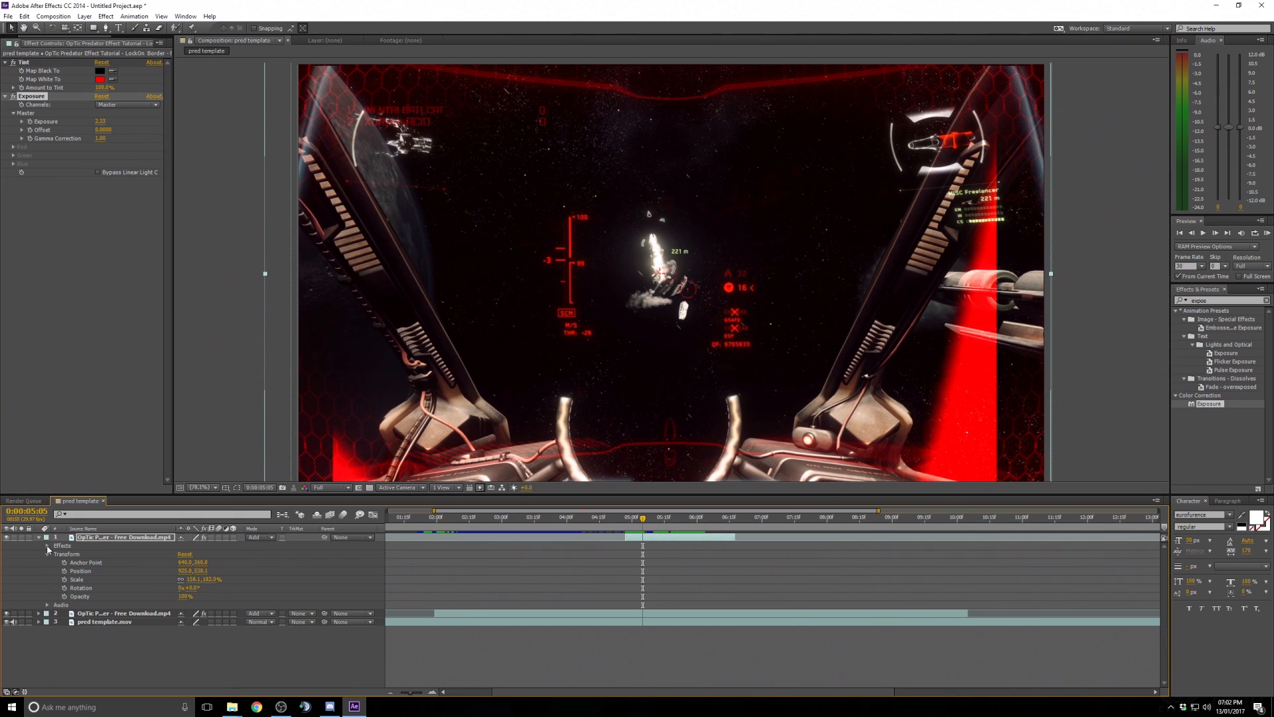
{"action": "key", "text": "comma"}
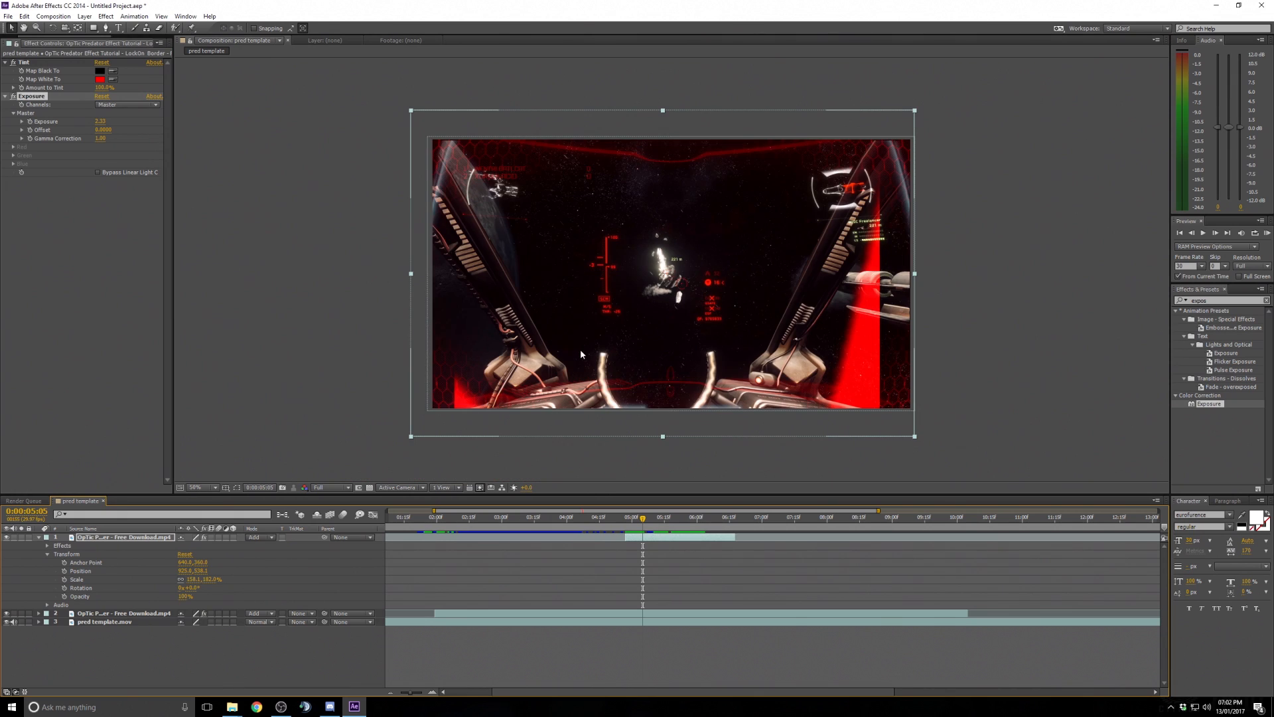
{"action": "left_click", "coordinate": [910, 440]}
{"action": "left_click", "coordinate": [905, 432]}
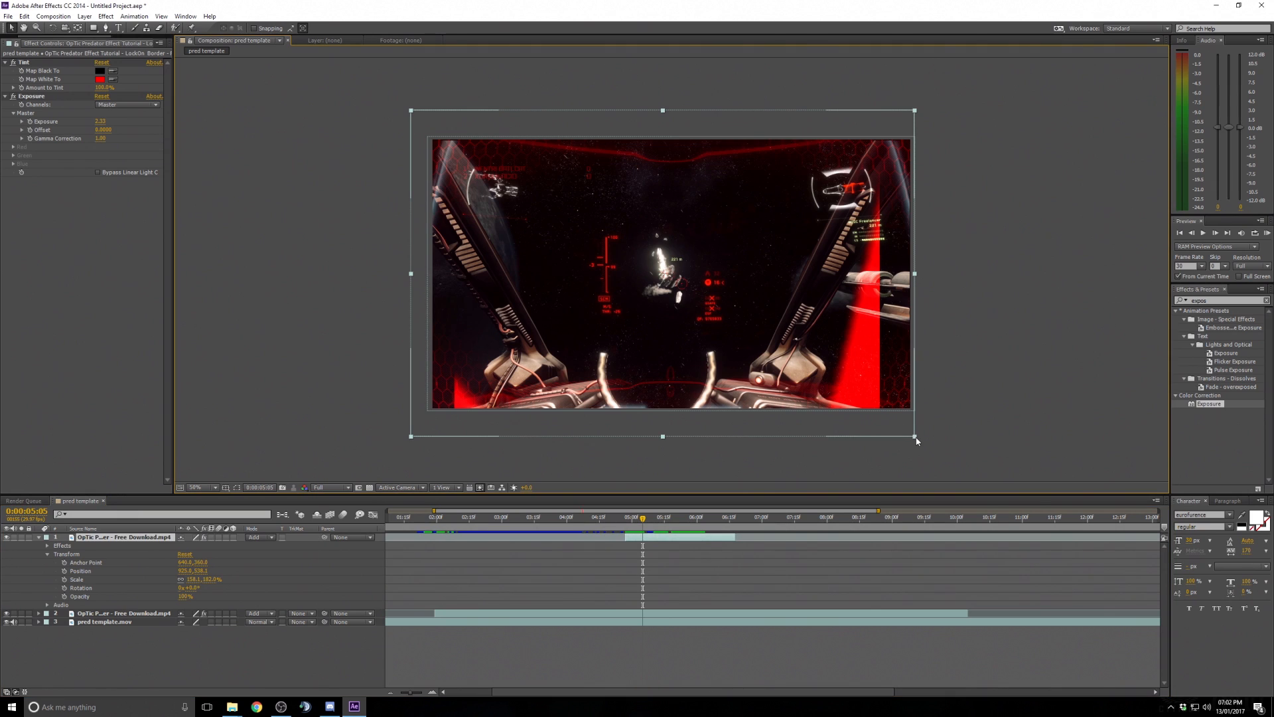
{"action": "left_click_drag", "start_coordinate": [915, 437], "coordinate": [1027, 526]}
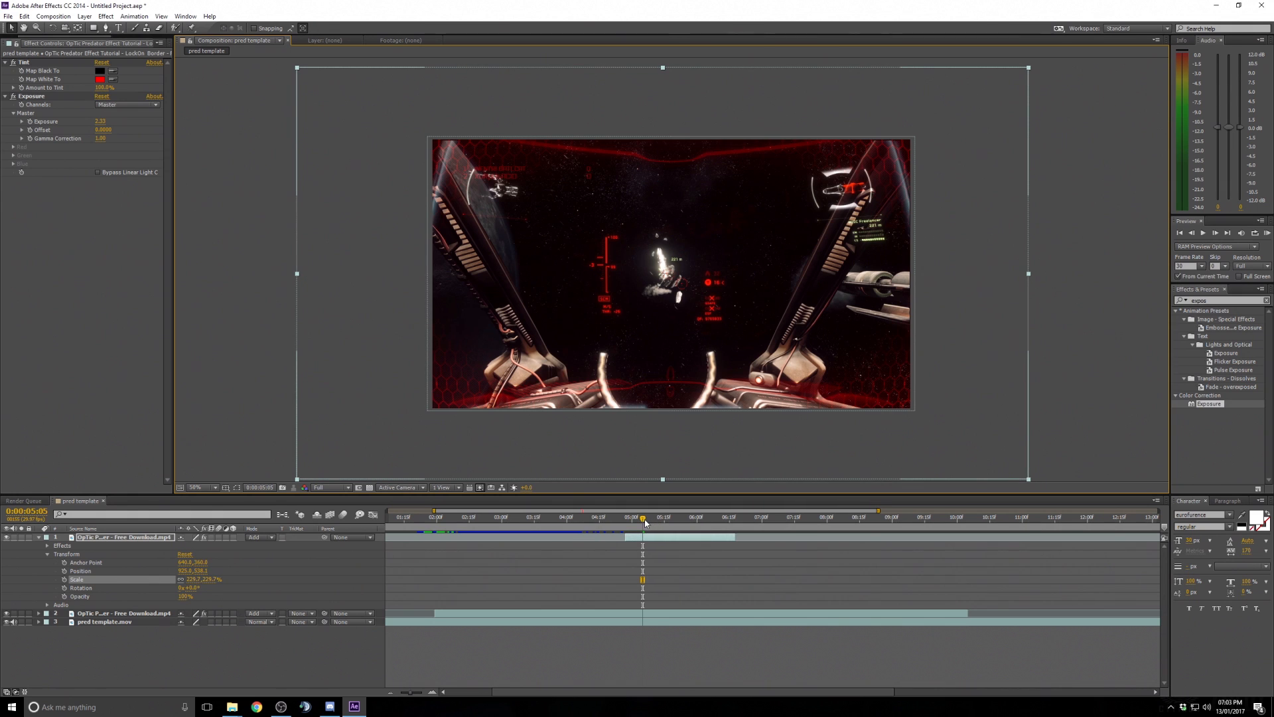
- Fine-tune the OpTic layer's scale and move it so the triangle sits over the target ship
{"action": "left_click_drag", "start_coordinate": [643, 522], "coordinate": [717, 509]}
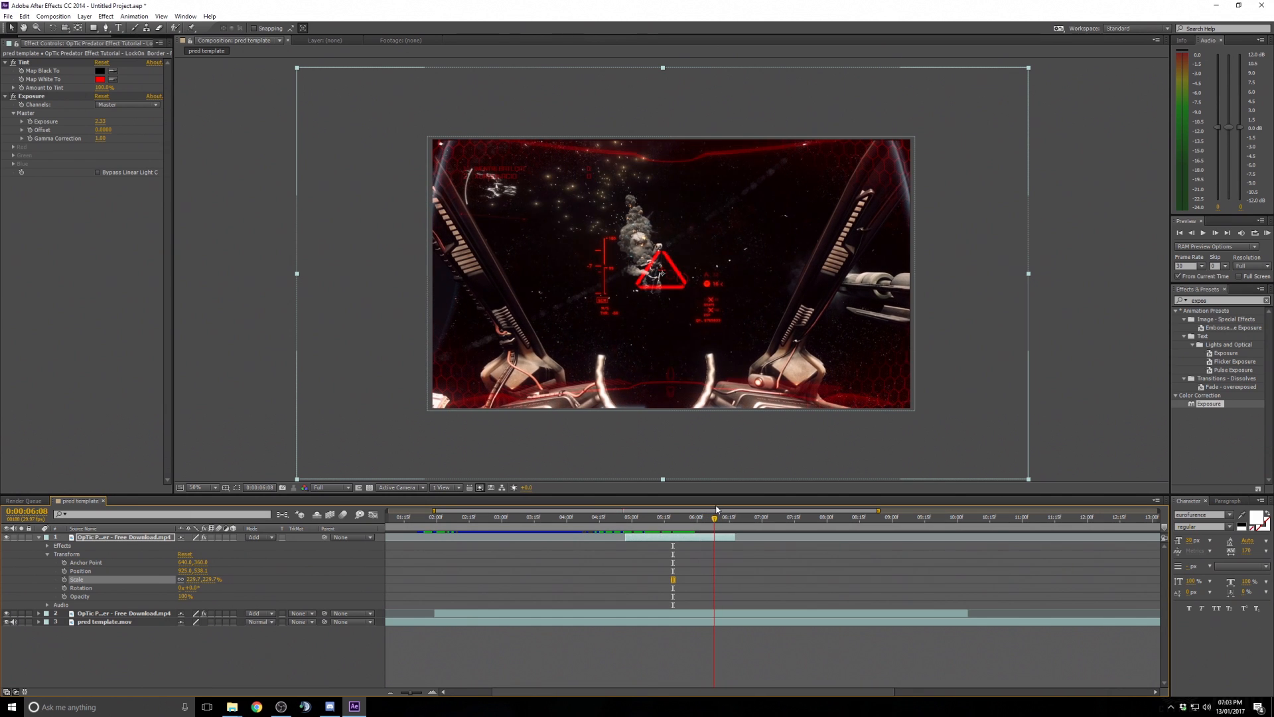
{"action": "left_click", "coordinate": [1214, 233]}
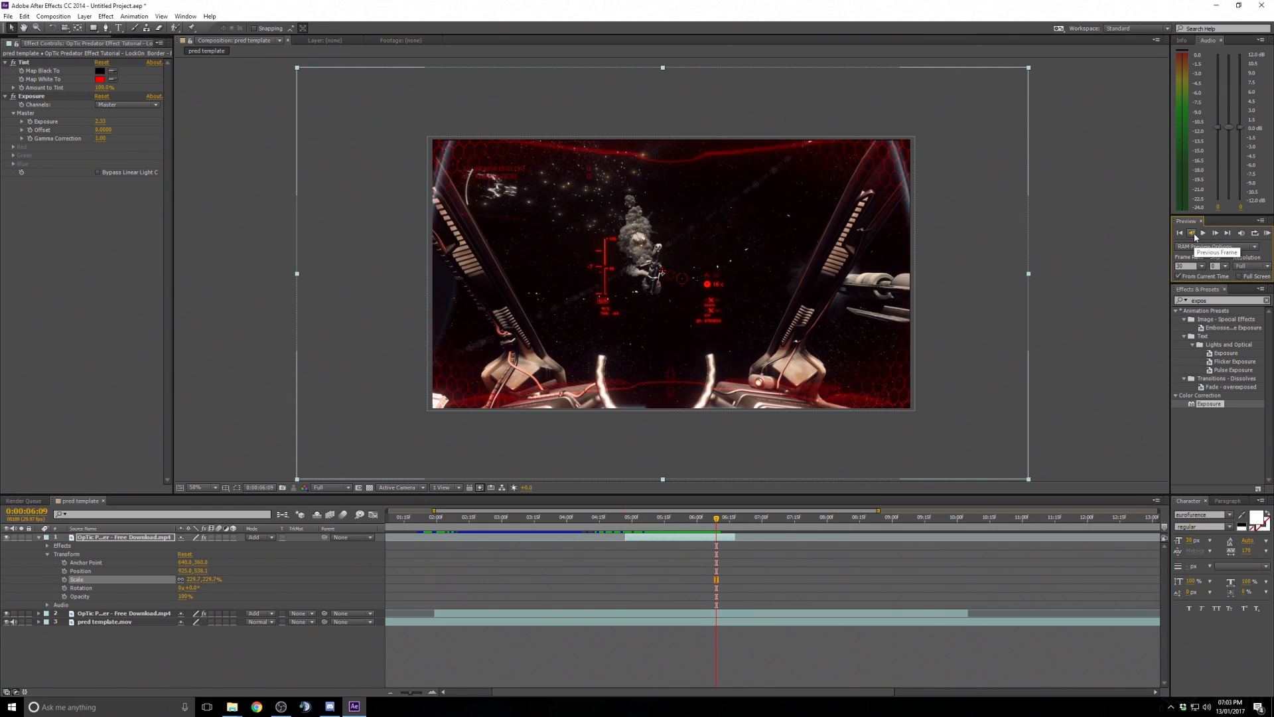
{"action": "left_click", "coordinate": [1192, 234]}
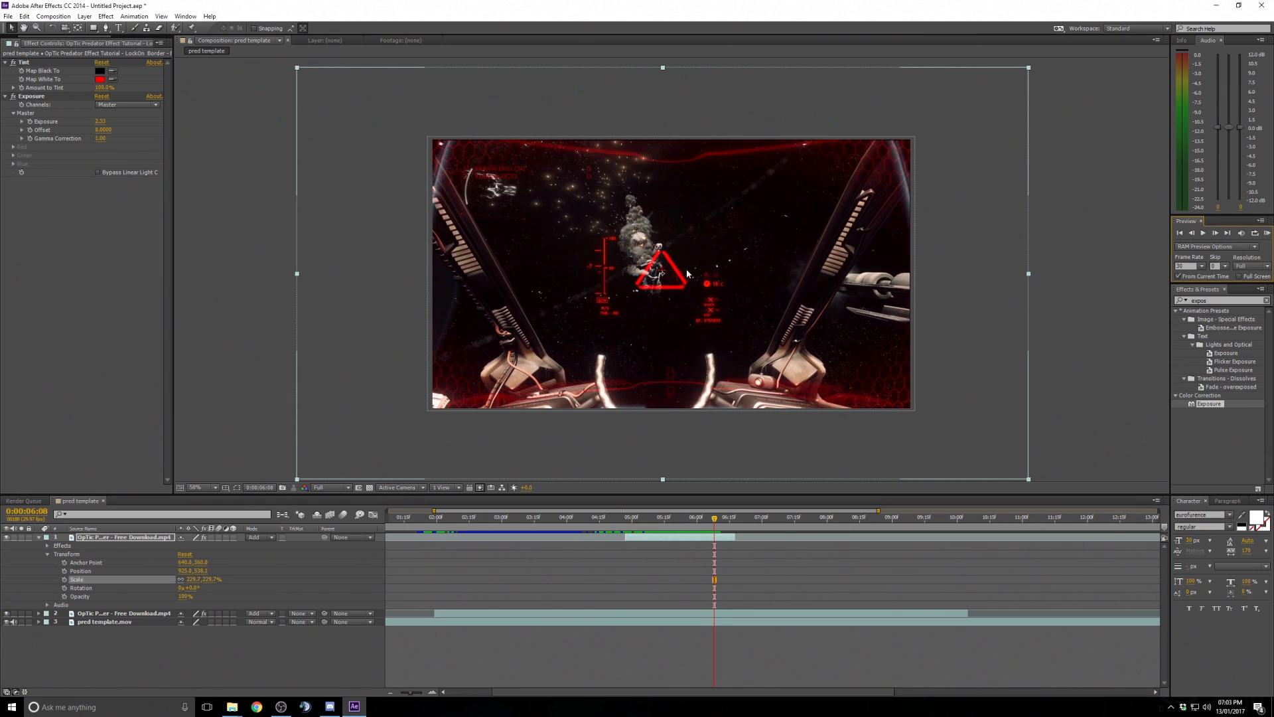
{"action": "left_click_drag", "start_coordinate": [1029, 274], "coordinate": [1027, 276]}
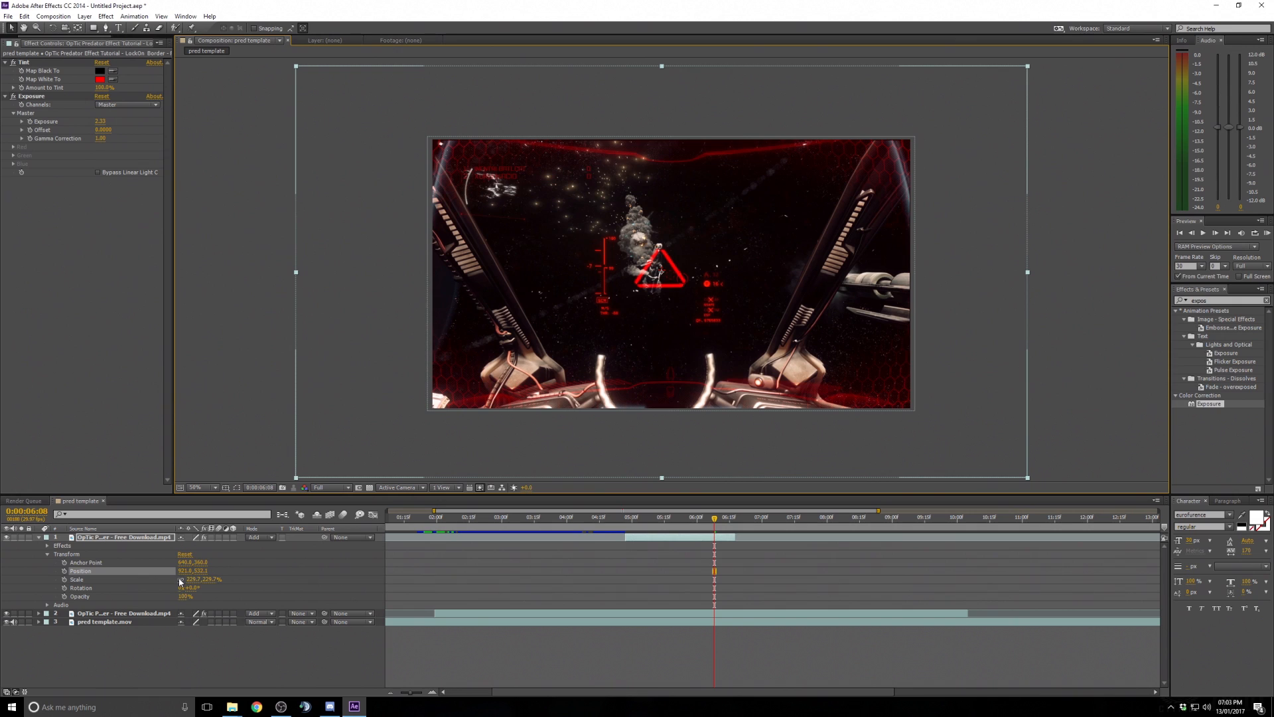
{"action": "left_click_drag", "start_coordinate": [194, 580], "coordinate": [182, 579]}
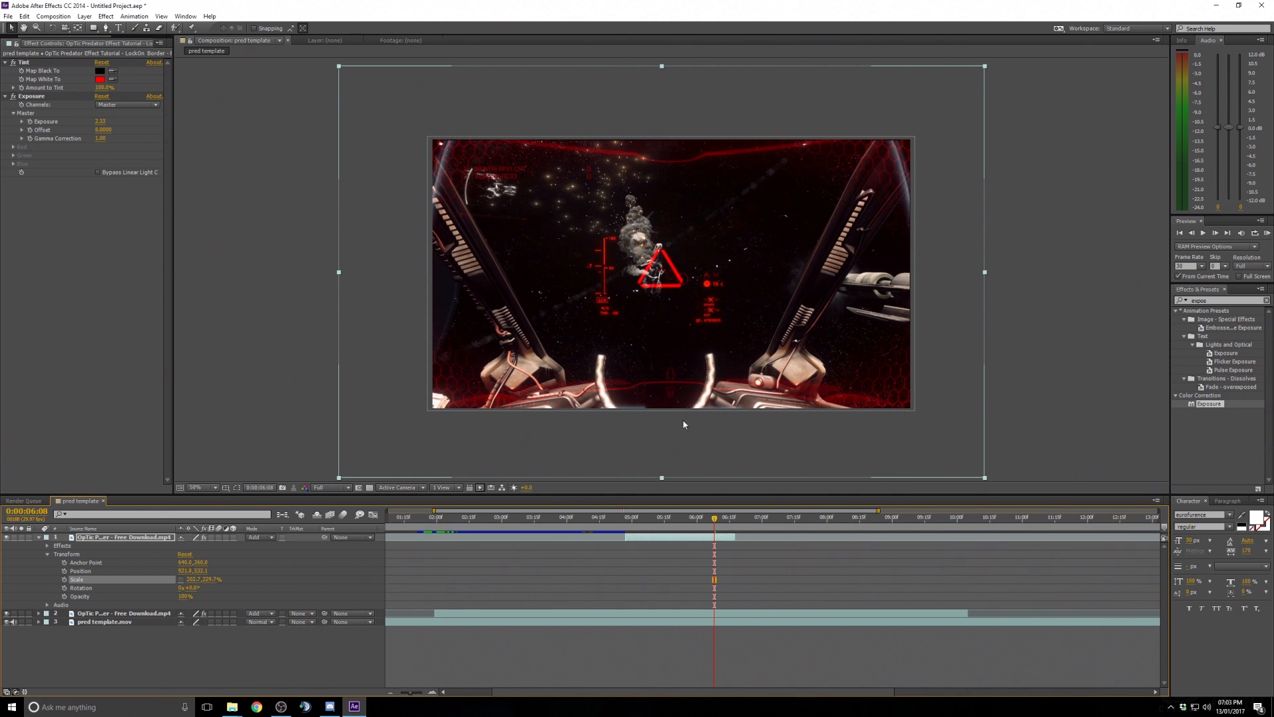
{"action": "left_click_drag", "start_coordinate": [677, 334], "coordinate": [659, 316]}
- Step back through frames, zoom to fit up to 100%, and reposition the triangle onto the target ship
{"action": "key", "text": "Page_Up"}
{"action": "key", "text": "Page_Up"}
{"action": "key", "text": "Page_Up"}
{"action": "key", "text": "Page_Up"}
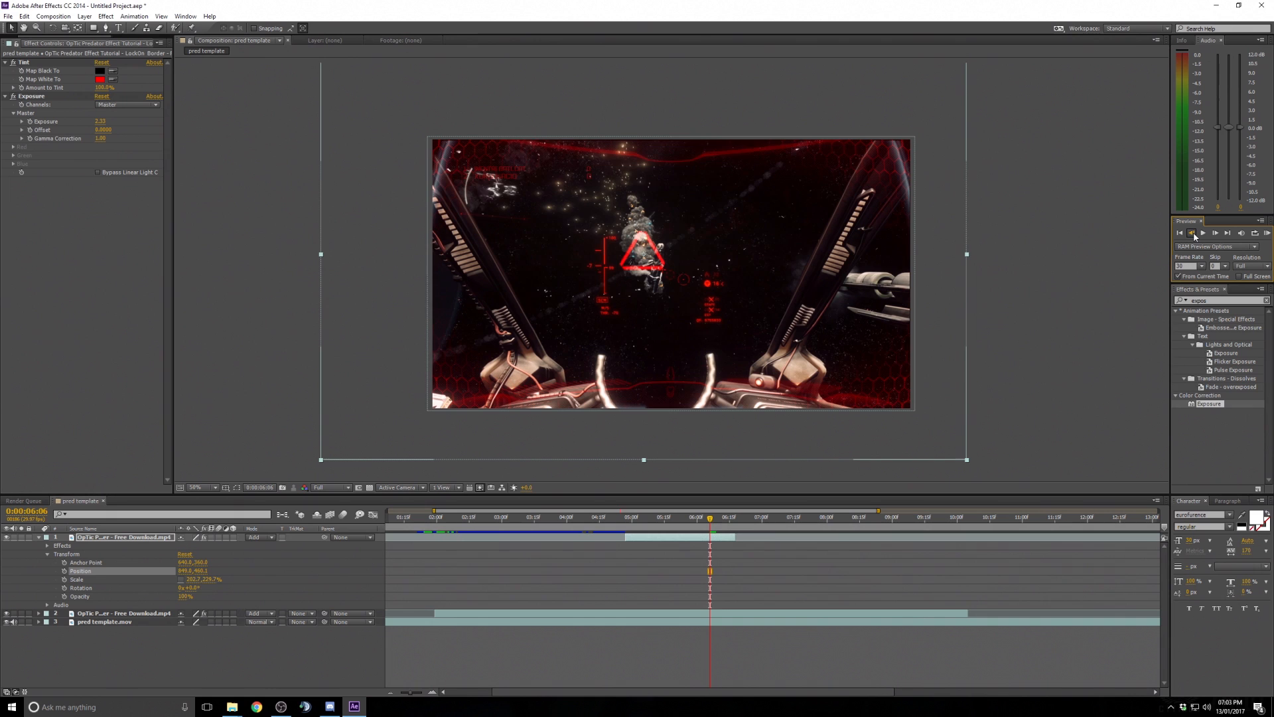
{"action": "left_click", "coordinate": [197, 487]}
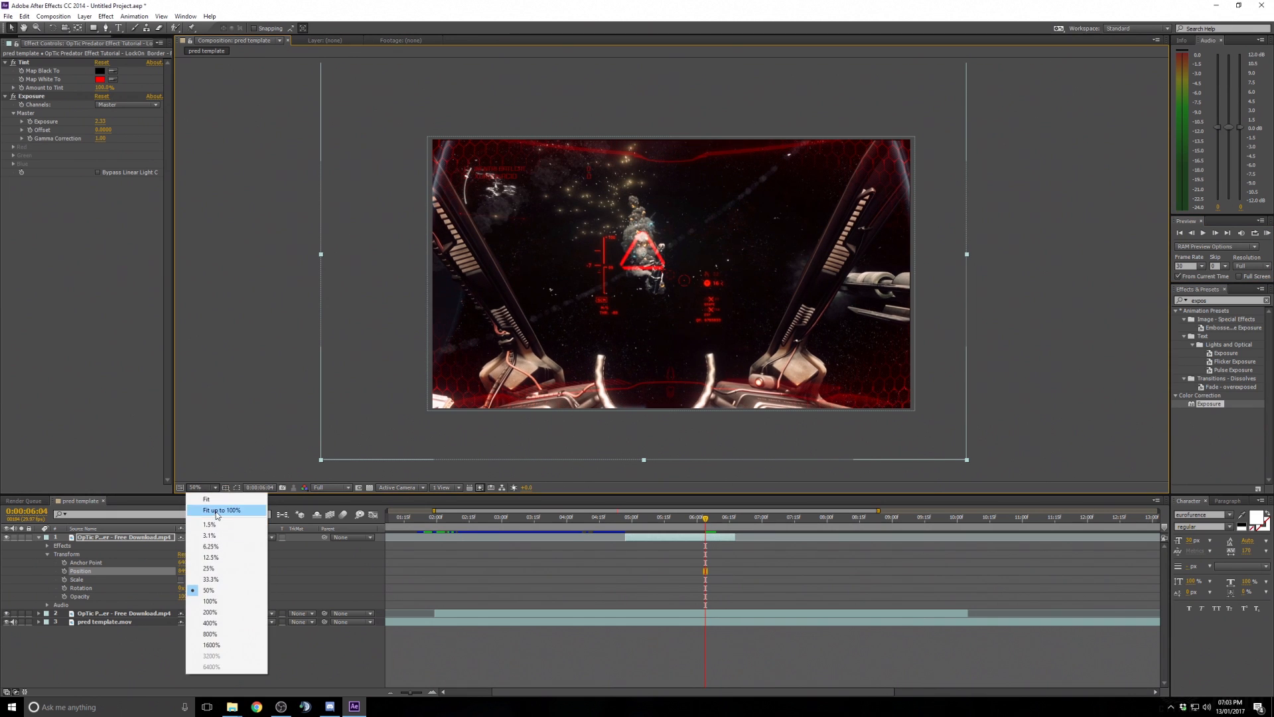
{"action": "left_click", "coordinate": [199, 508]}
{"action": "left_click_drag", "start_coordinate": [706, 518], "coordinate": [654, 528]}
{"action": "left_click", "coordinate": [1203, 233]}
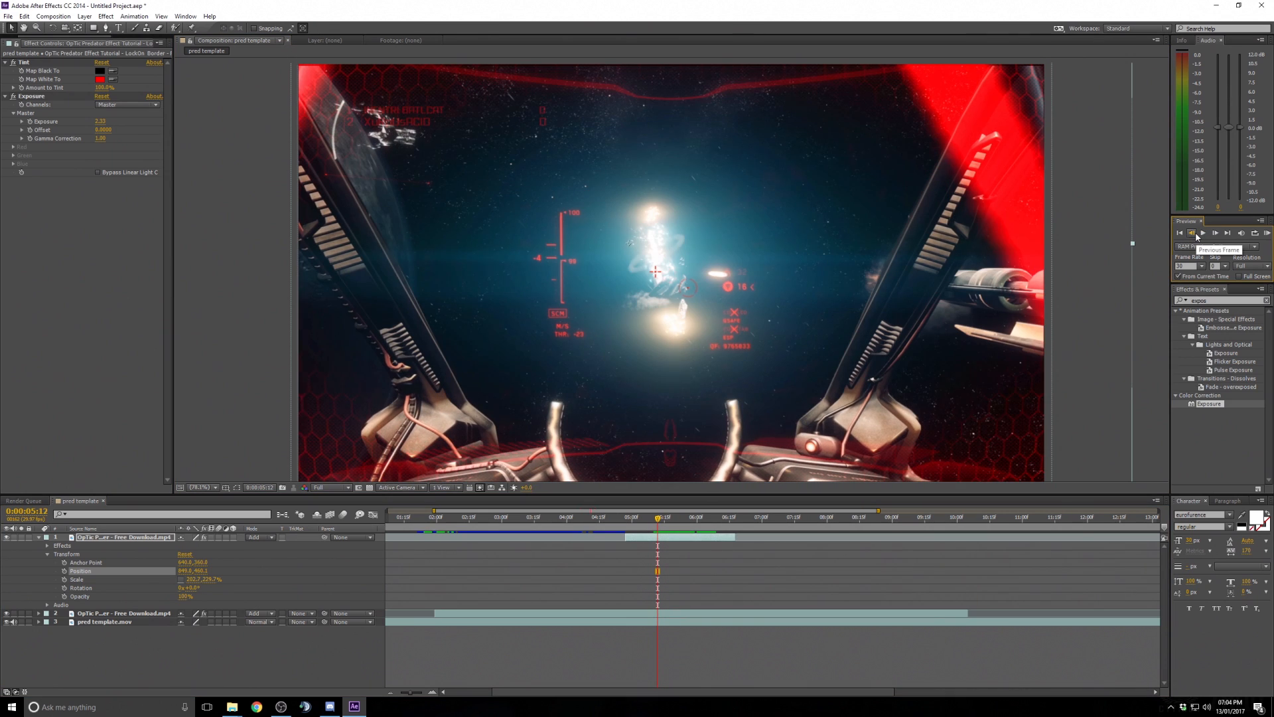
{"action": "left_click_drag", "start_coordinate": [707, 541], "coordinate": [631, 551]}
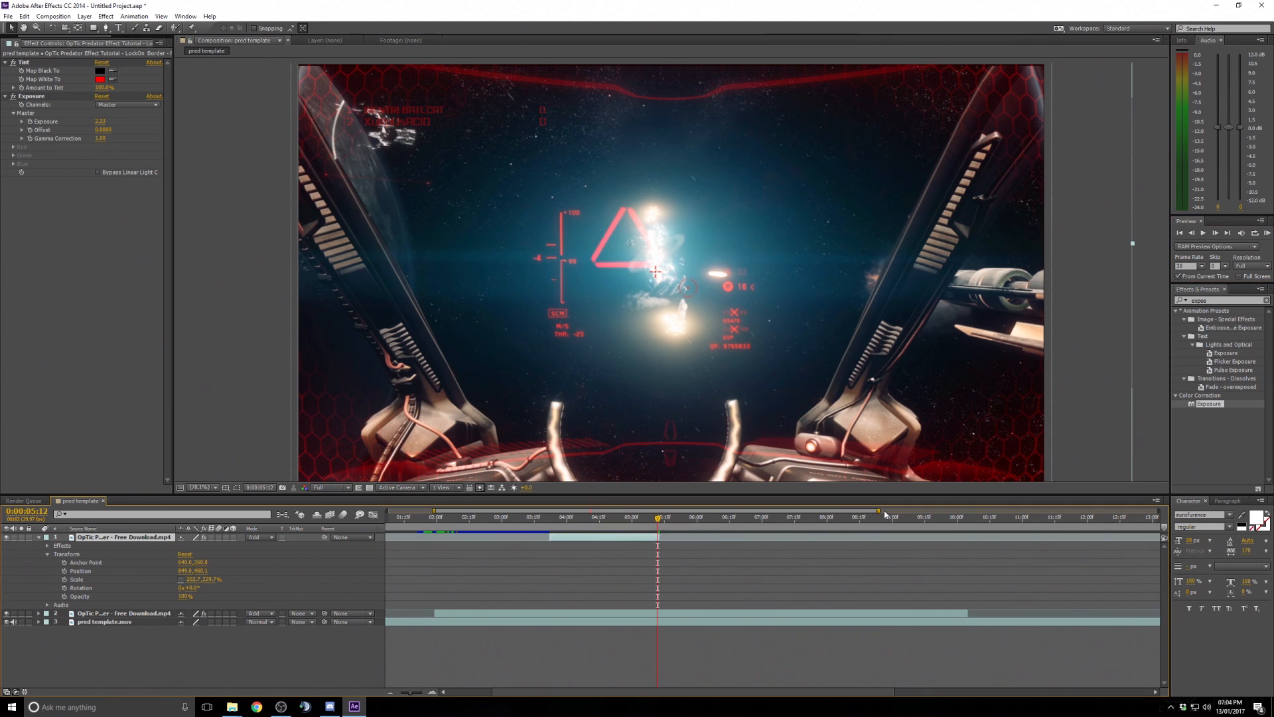
{"action": "left_click_drag", "start_coordinate": [880, 511], "coordinate": [670, 515]}
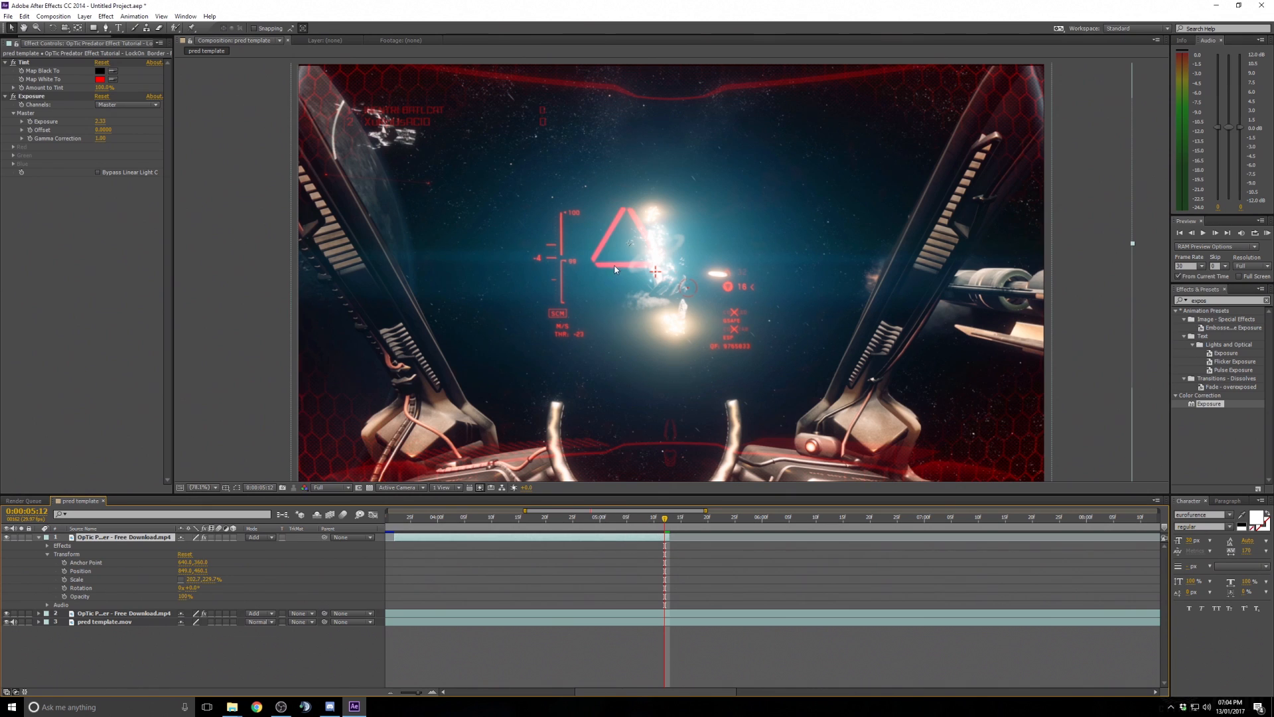
{"action": "left_click_drag", "start_coordinate": [615, 269], "coordinate": [639, 295]}
- Solo the OpTic layer to inspect the triangle alone, then unsolo it
{"action": "mouse_move", "coordinate": [609, 523]}
{"action": "left_mouse_down"}
{"action": "mouse_move", "coordinate": [456, 522]}
{"action": "mouse_move", "coordinate": [626, 524]}
{"action": "mouse_move", "coordinate": [573, 526]}
{"action": "mouse_move", "coordinate": [589, 524]}
{"action": "left_mouse_up"}
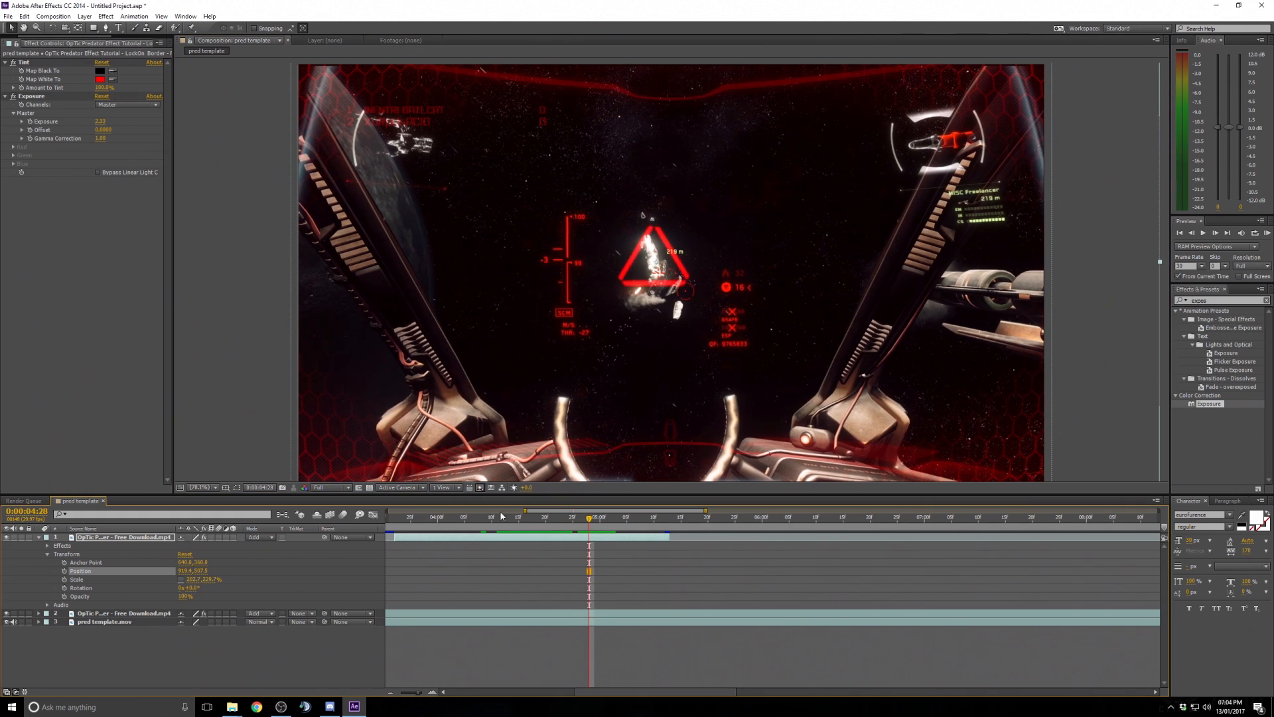
{"action": "left_click", "coordinate": [22, 538]}
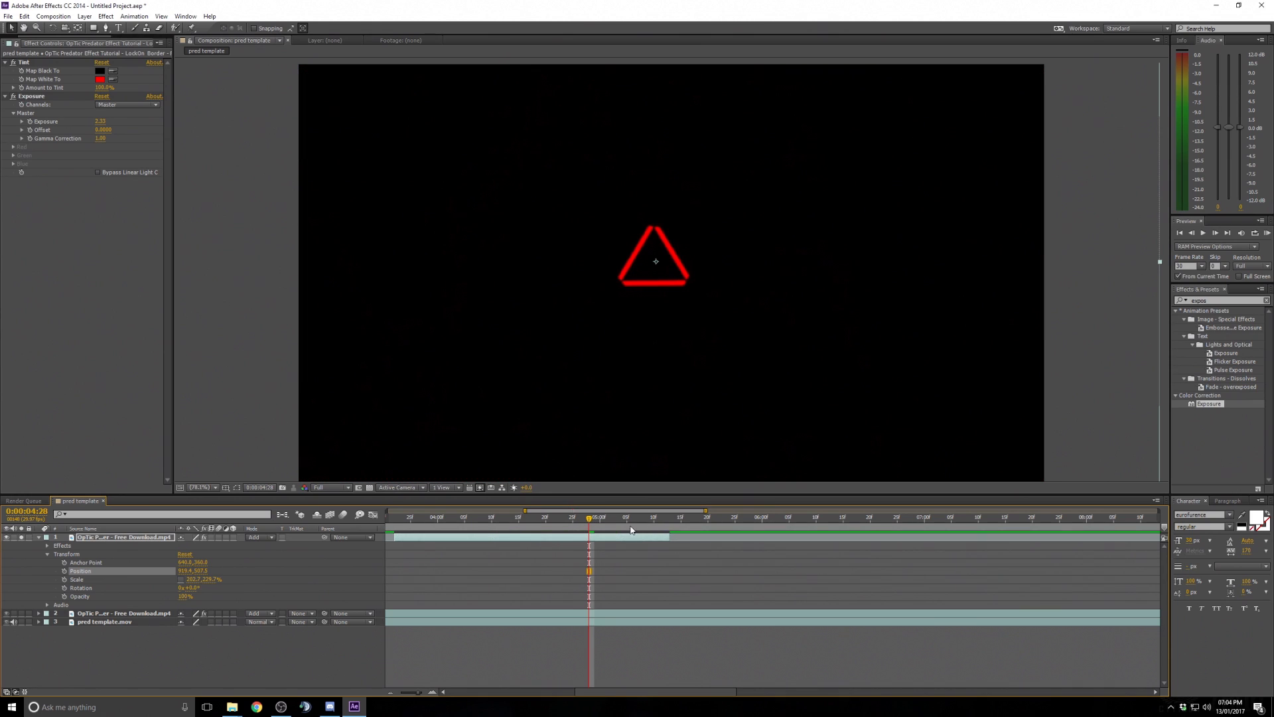
{"action": "mouse_move", "coordinate": [589, 520]}
{"action": "left_mouse_down"}
{"action": "mouse_move", "coordinate": [564, 525]}
{"action": "mouse_move", "coordinate": [661, 524]}
{"action": "mouse_move", "coordinate": [590, 525]}
{"action": "left_mouse_up"}
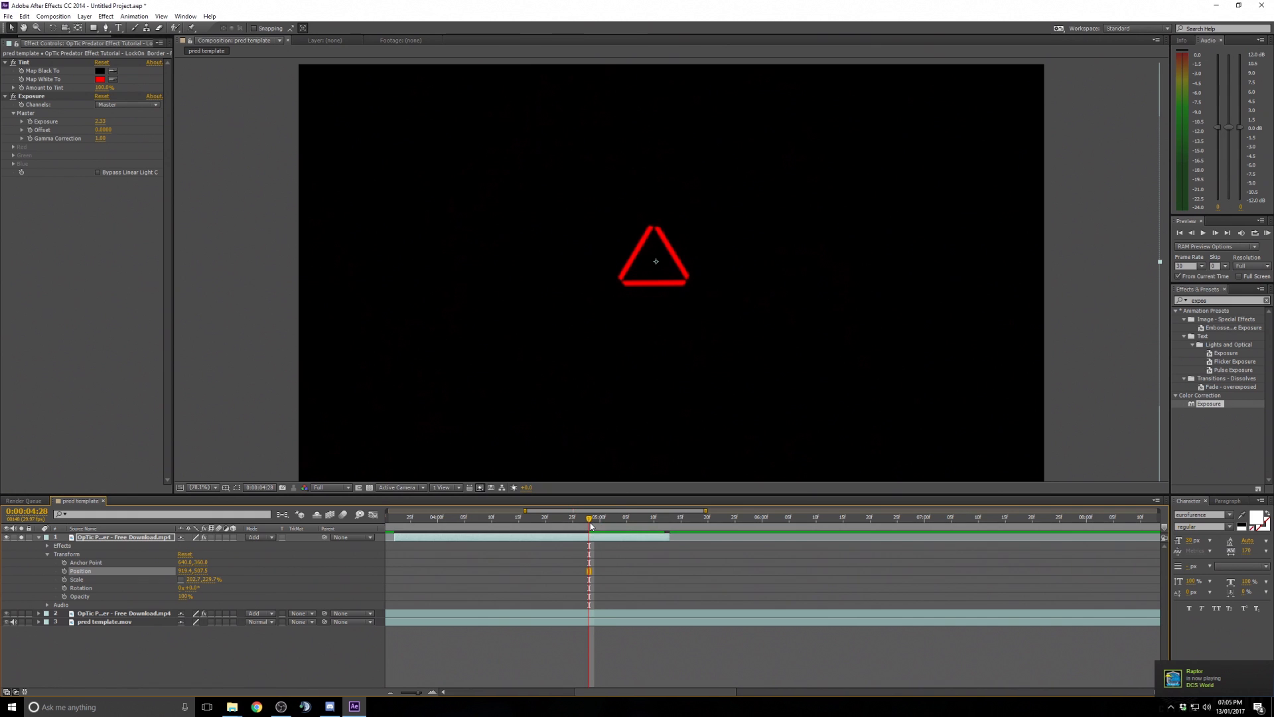
{"action": "left_click", "coordinate": [21, 538]}
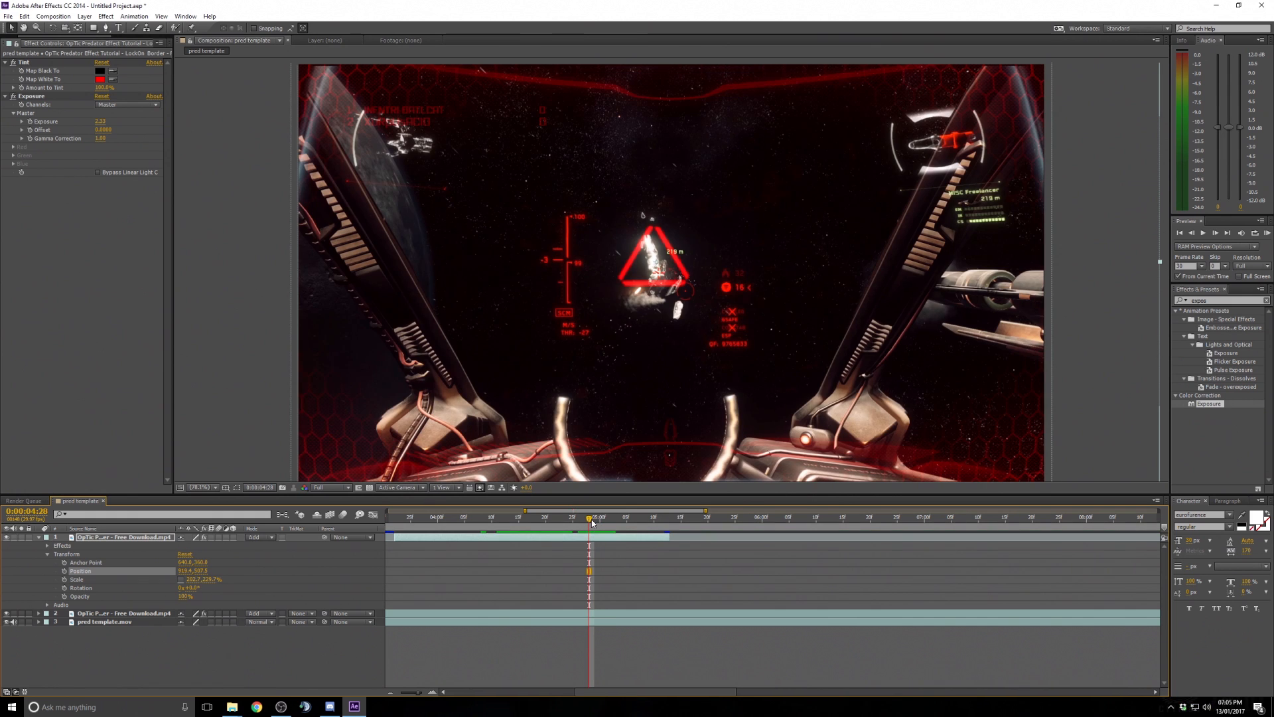
{"action": "left_click_drag", "start_coordinate": [594, 522], "coordinate": [592, 523]}
- Enable Position keyframing on the OpTic layer at the current frame and zoom in on the triangle
{"action": "left_click", "coordinate": [594, 539]}
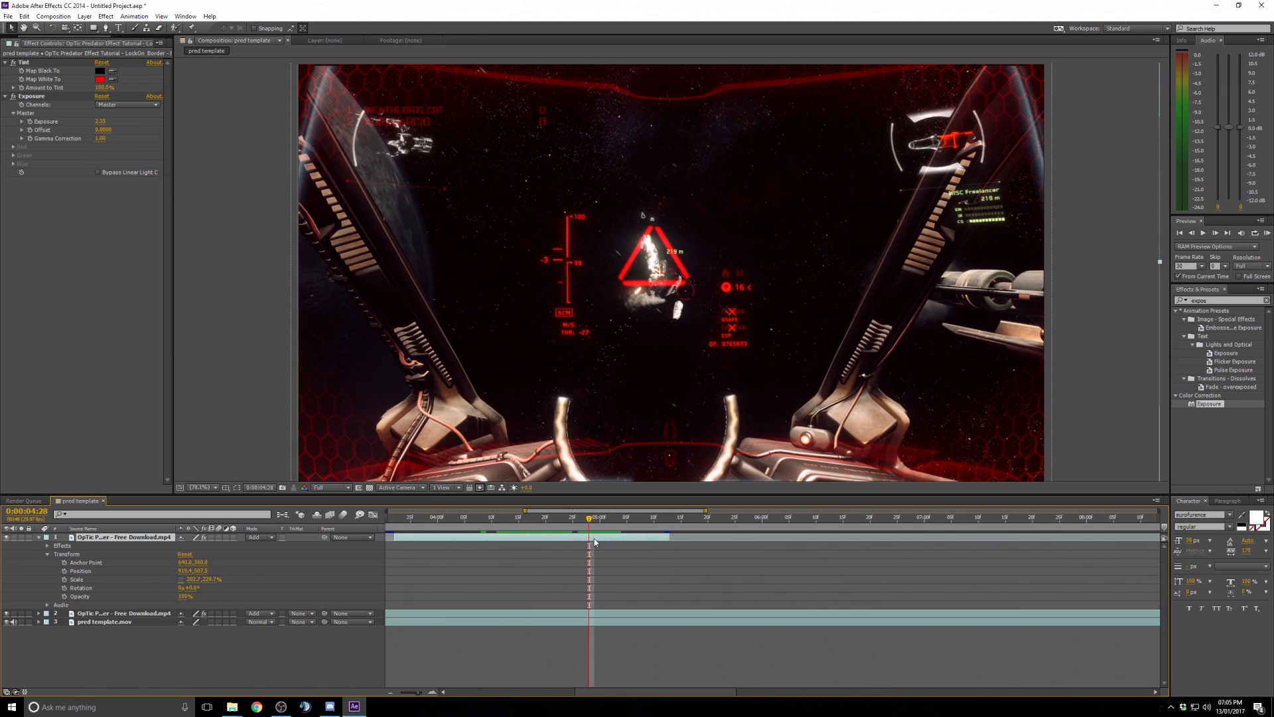
{"action": "left_click", "coordinate": [65, 571]}
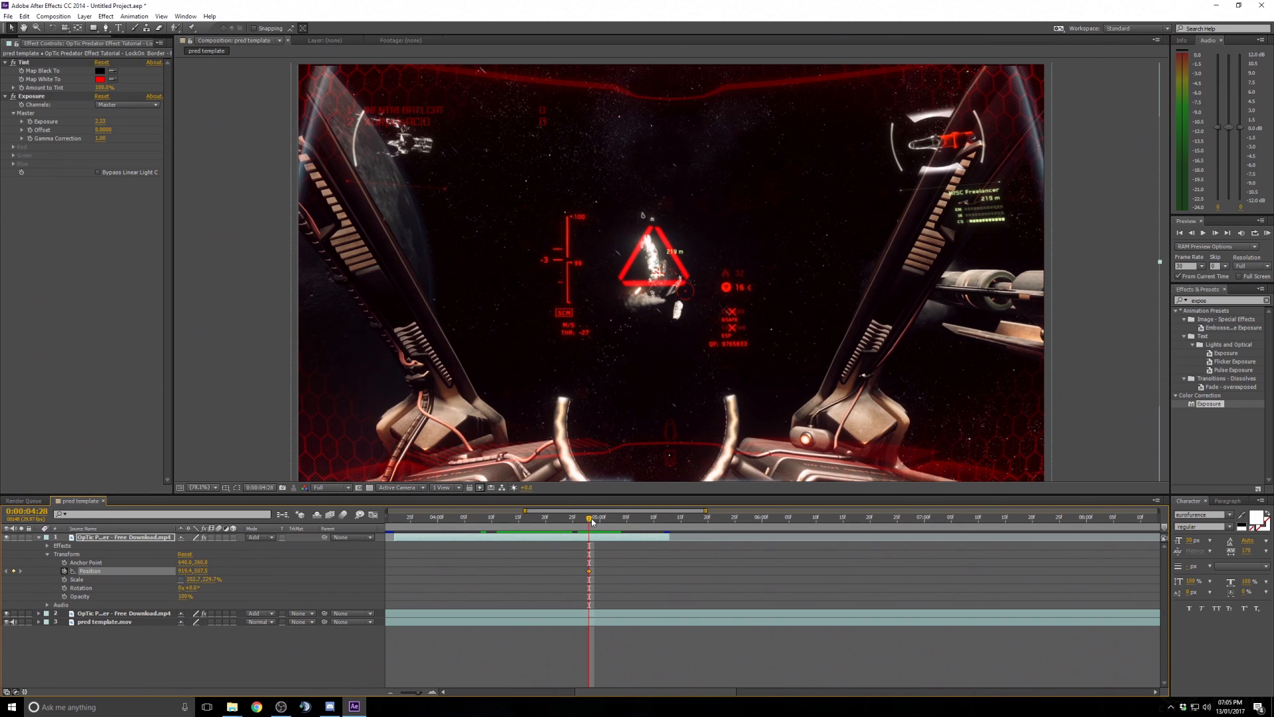
{"action": "mouse_move", "coordinate": [592, 522]}
{"action": "left_mouse_down"}
{"action": "mouse_move", "coordinate": [605, 520]}
{"action": "mouse_move", "coordinate": [594, 521]}
{"action": "left_mouse_up"}
{"action": "scroll", "coordinate": [734, 374], "scroll_direction": "up", "scroll_amount": 3}
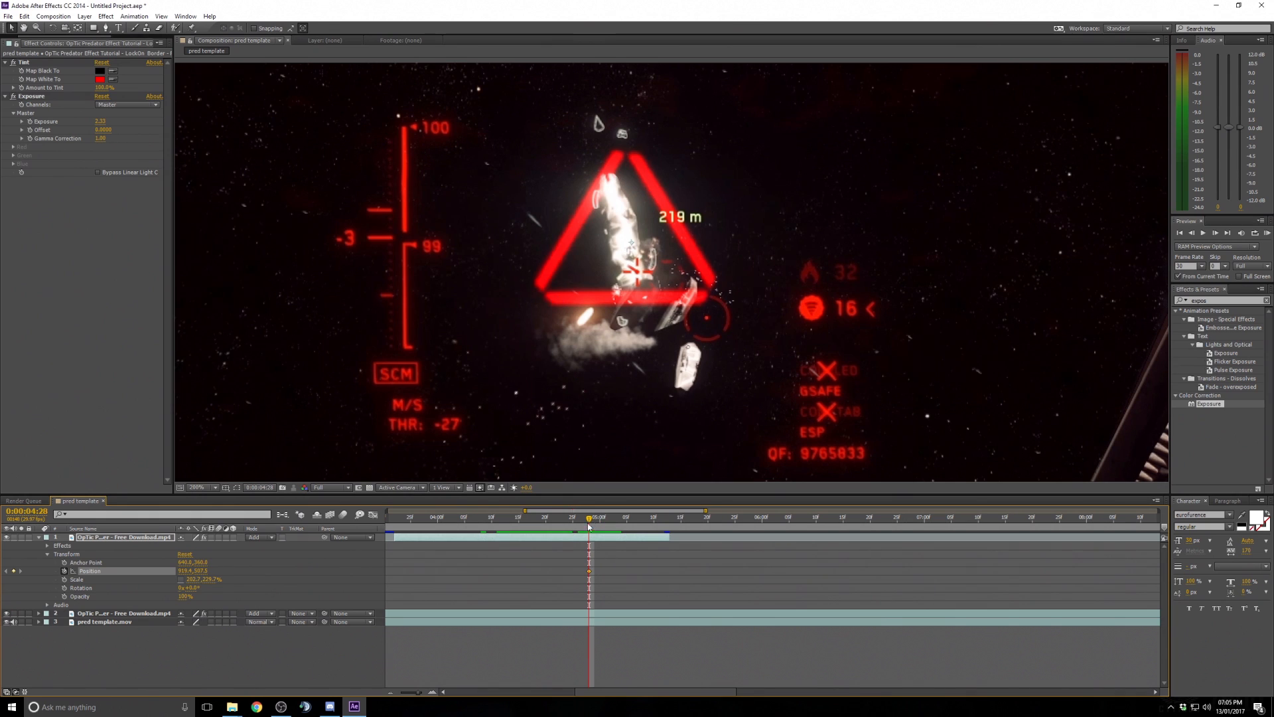
- At about 5:11, reposition the triangle over the target ship and scrub back to check its motion
{"action": "left_click_drag", "start_coordinate": [589, 524], "coordinate": [663, 513]}
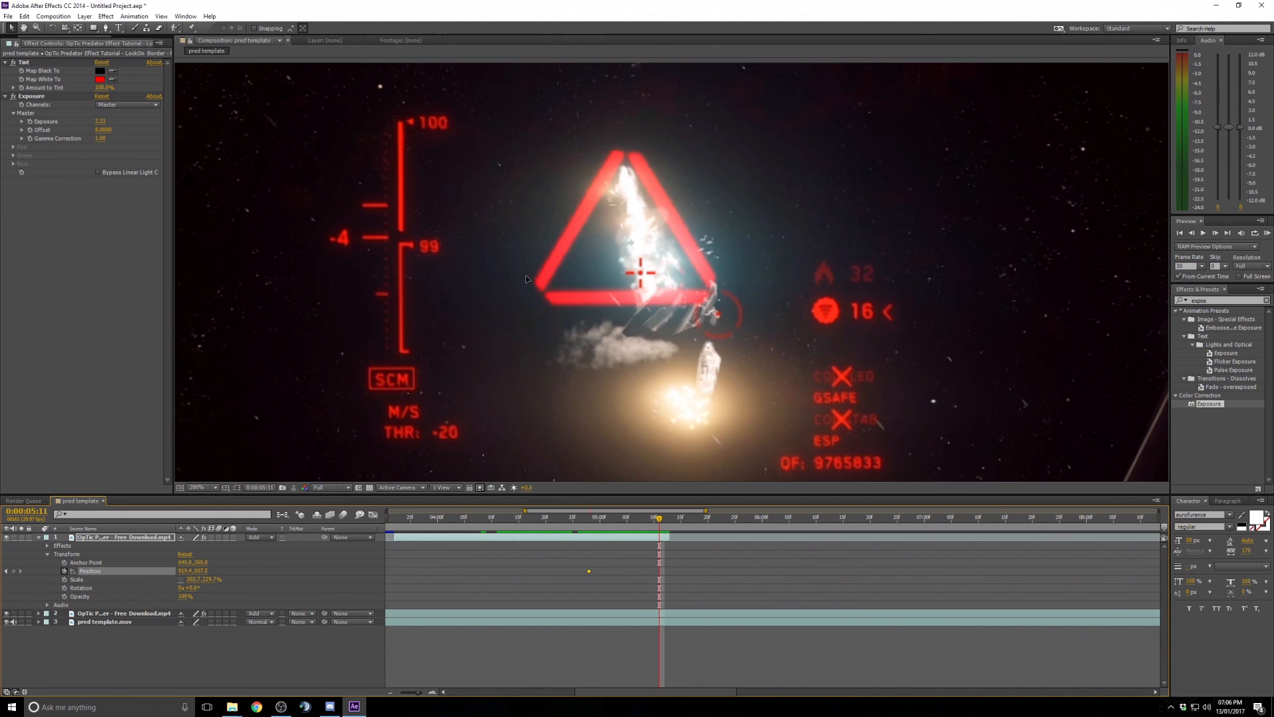
{"action": "left_click_drag", "start_coordinate": [526, 278], "coordinate": [550, 310]}
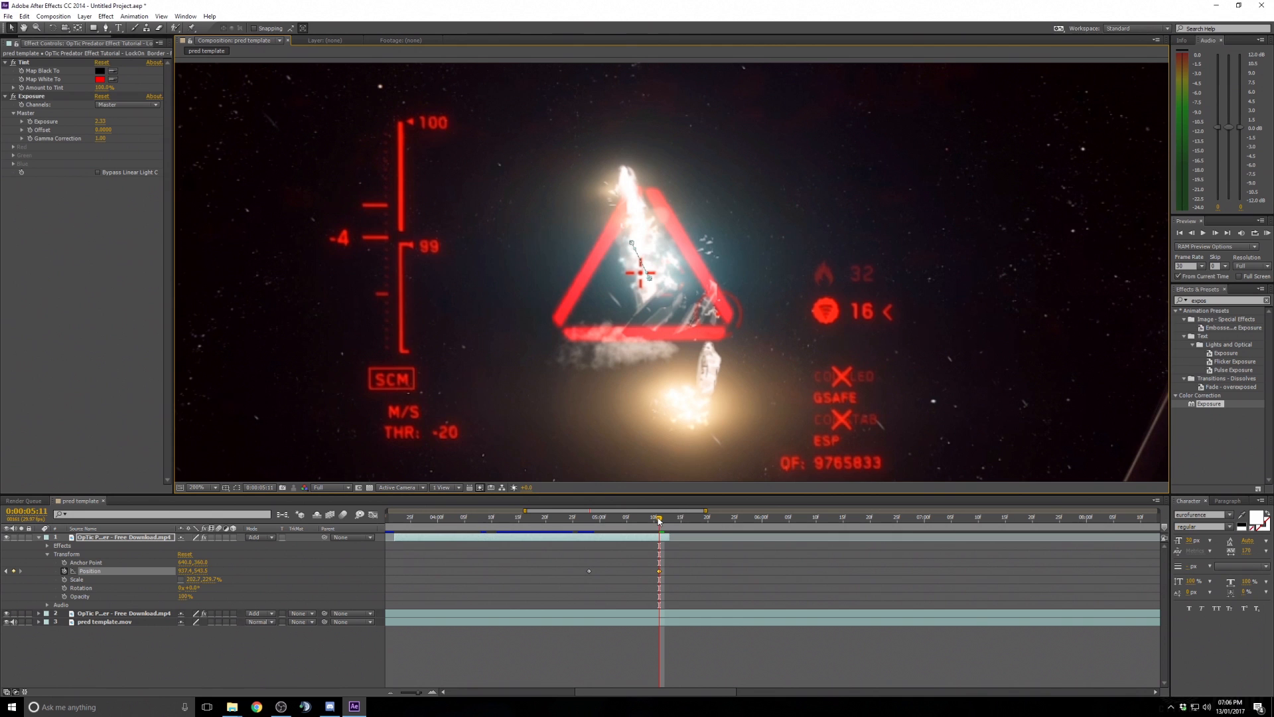
{"action": "left_click_drag", "start_coordinate": [659, 519], "coordinate": [627, 521]}
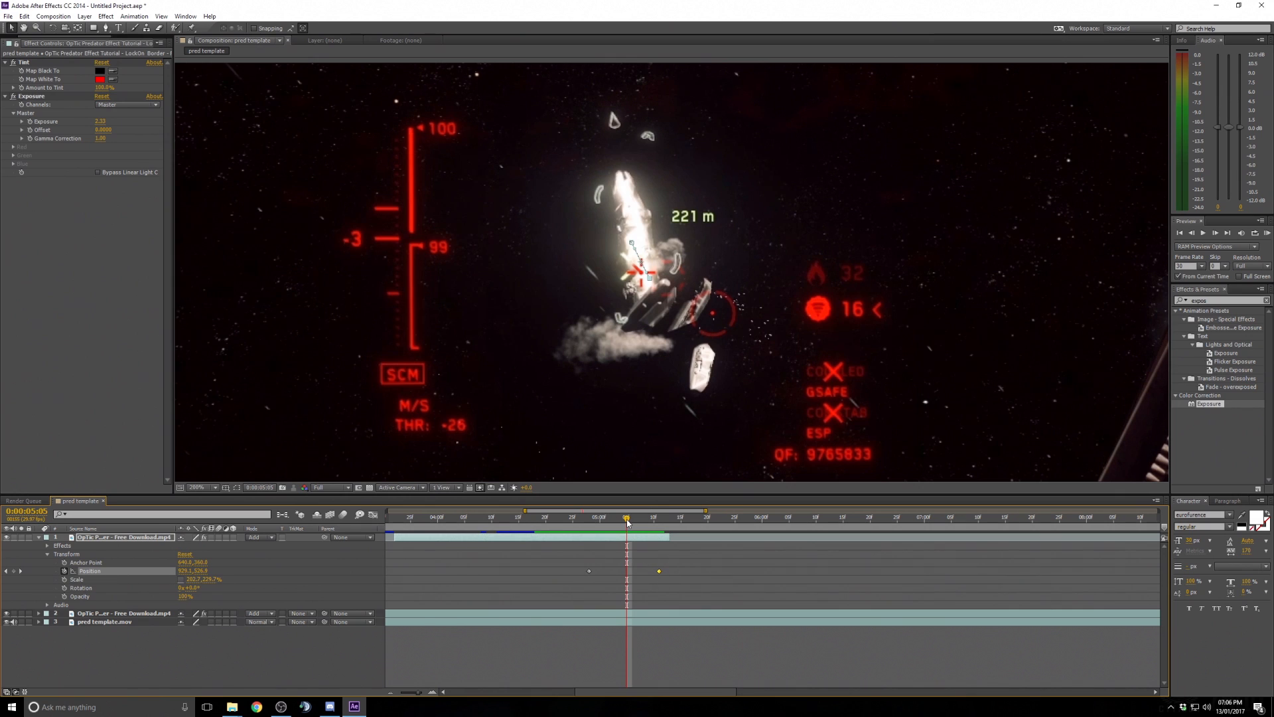
{"action": "left_click_drag", "start_coordinate": [628, 522], "coordinate": [659, 521]}
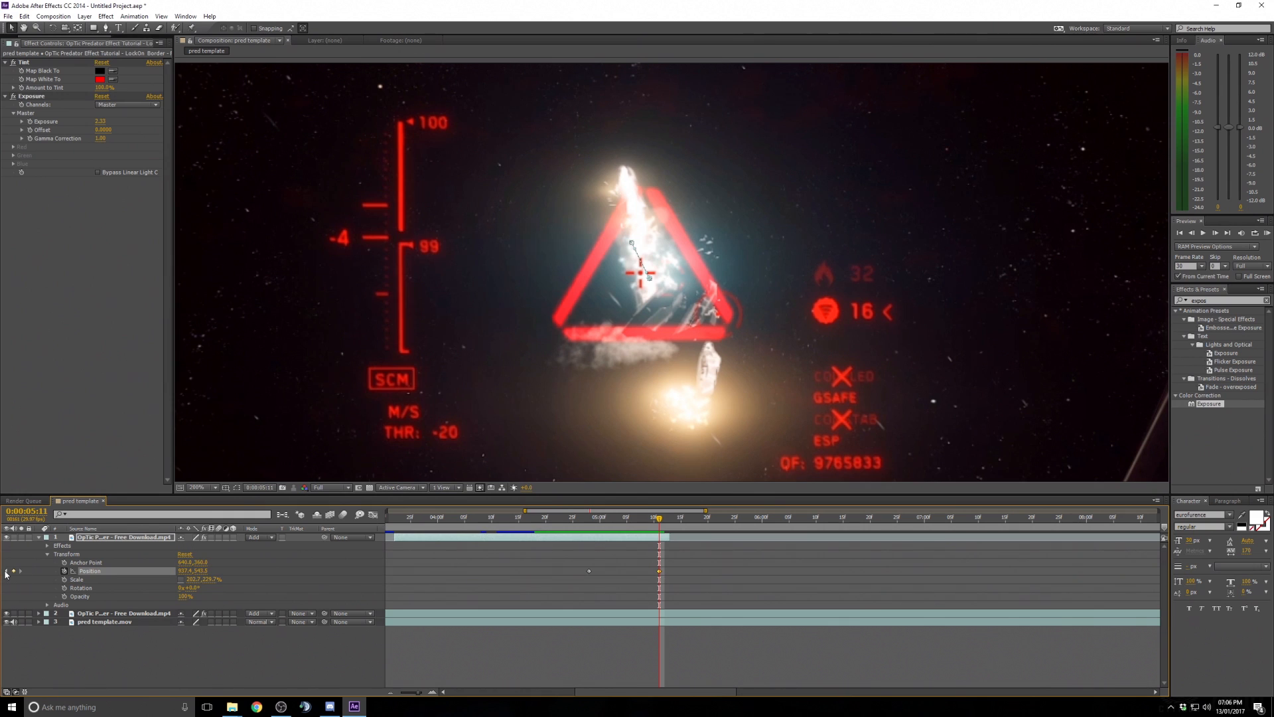
- Step between the Position keyframes and readjust the triangle at 5:11 so it sits over the ship
{"action": "left_click", "coordinate": [6, 572]}
{"action": "left_click", "coordinate": [21, 571]}
{"action": "left_click", "coordinate": [7, 571]}
{"action": "left_click", "coordinate": [20, 571]}
{"action": "left_click", "coordinate": [14, 571]}
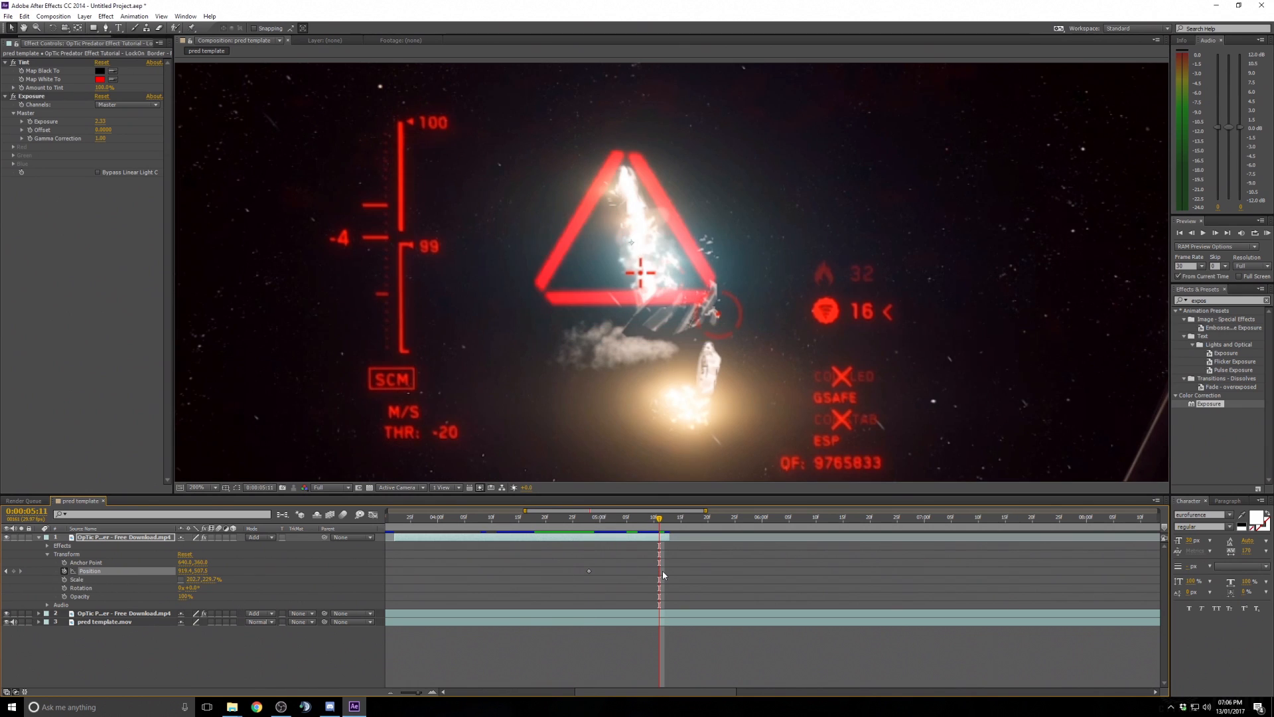
{"action": "left_click_drag", "start_coordinate": [579, 270], "coordinate": [599, 280]}
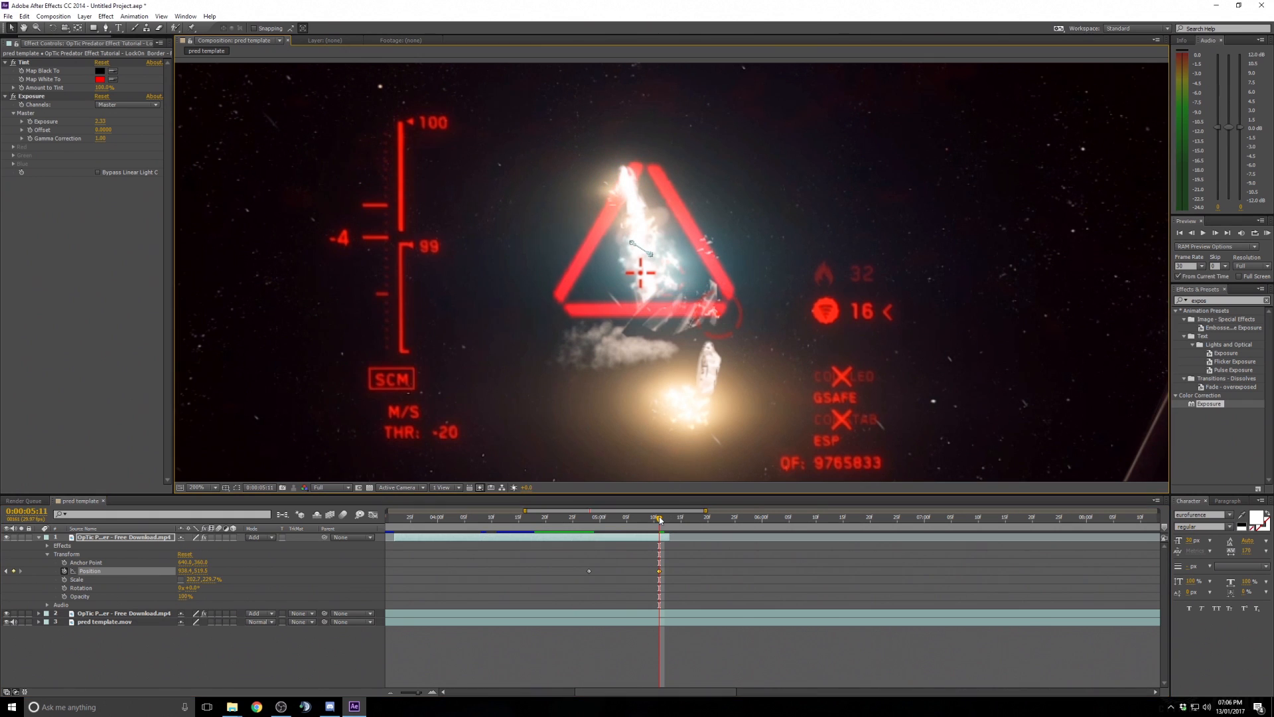
- Widen the timeline view, collapse the OpTic layer, and preview the composition from the start
{"action": "left_click_drag", "start_coordinate": [661, 520], "coordinate": [589, 518]}
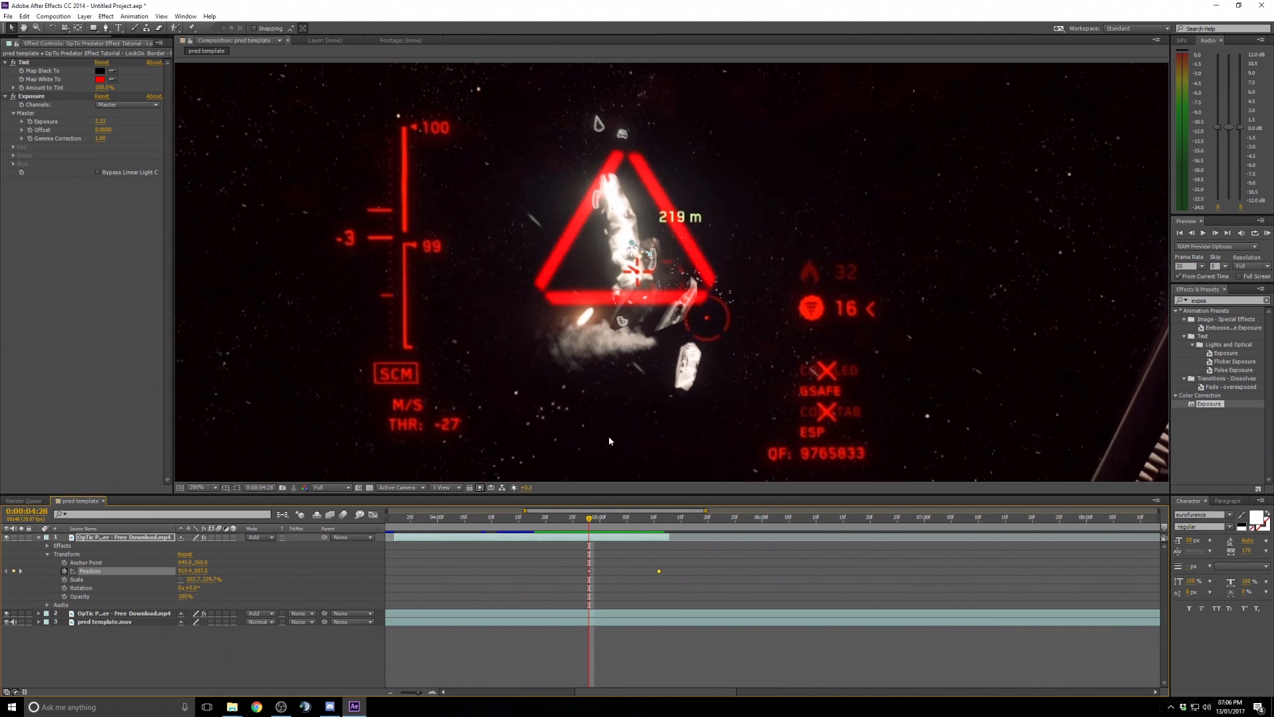
{"action": "scroll", "coordinate": [609, 441], "scroll_direction": "down", "scroll_amount": 4}
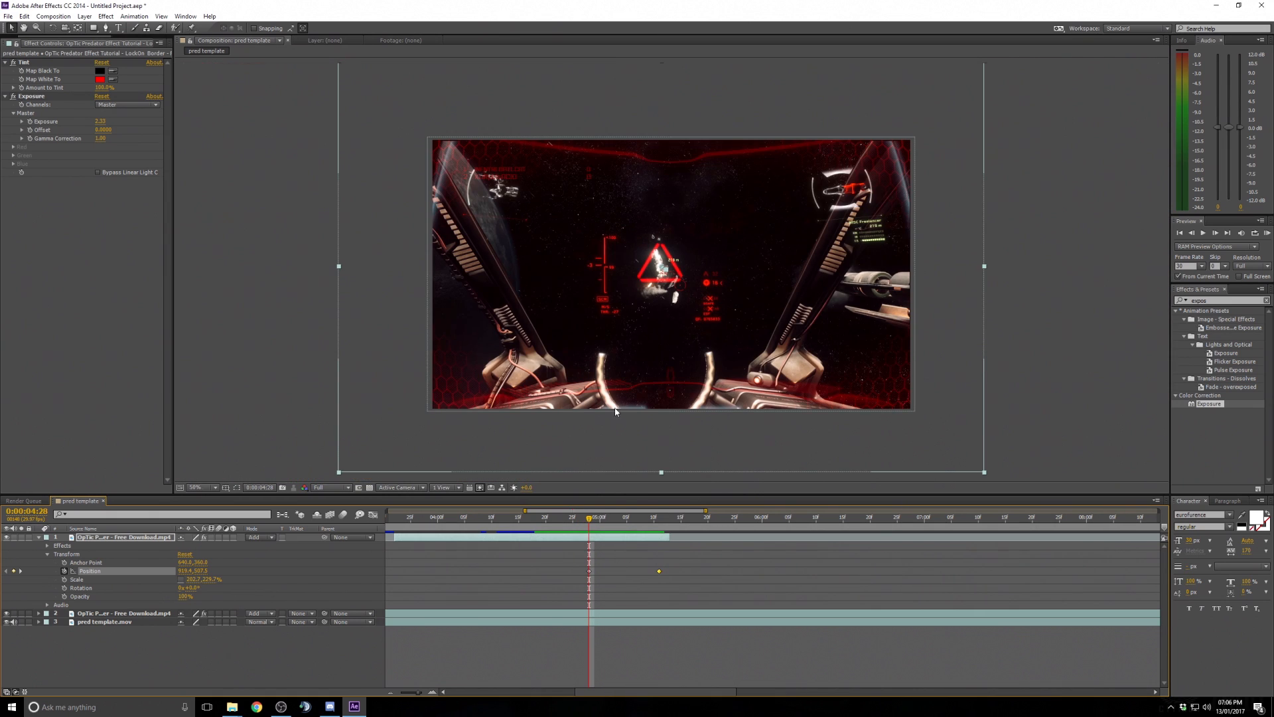
{"action": "scroll", "coordinate": [615, 412], "scroll_direction": "up", "scroll_amount": 2}
{"action": "left_click_drag", "start_coordinate": [587, 518], "coordinate": [467, 510]}
{"action": "left_click_drag", "start_coordinate": [707, 511], "coordinate": [802, 511]}
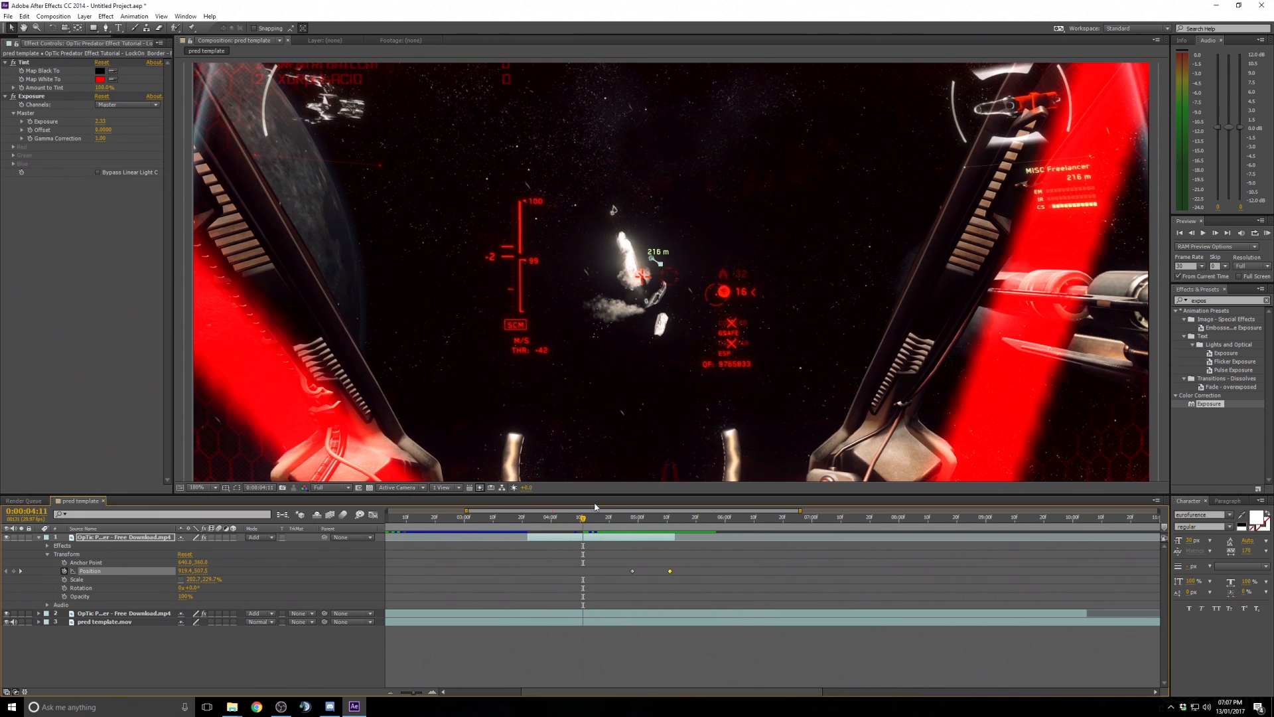
{"action": "left_click_drag", "start_coordinate": [466, 511], "coordinate": [323, 510]}
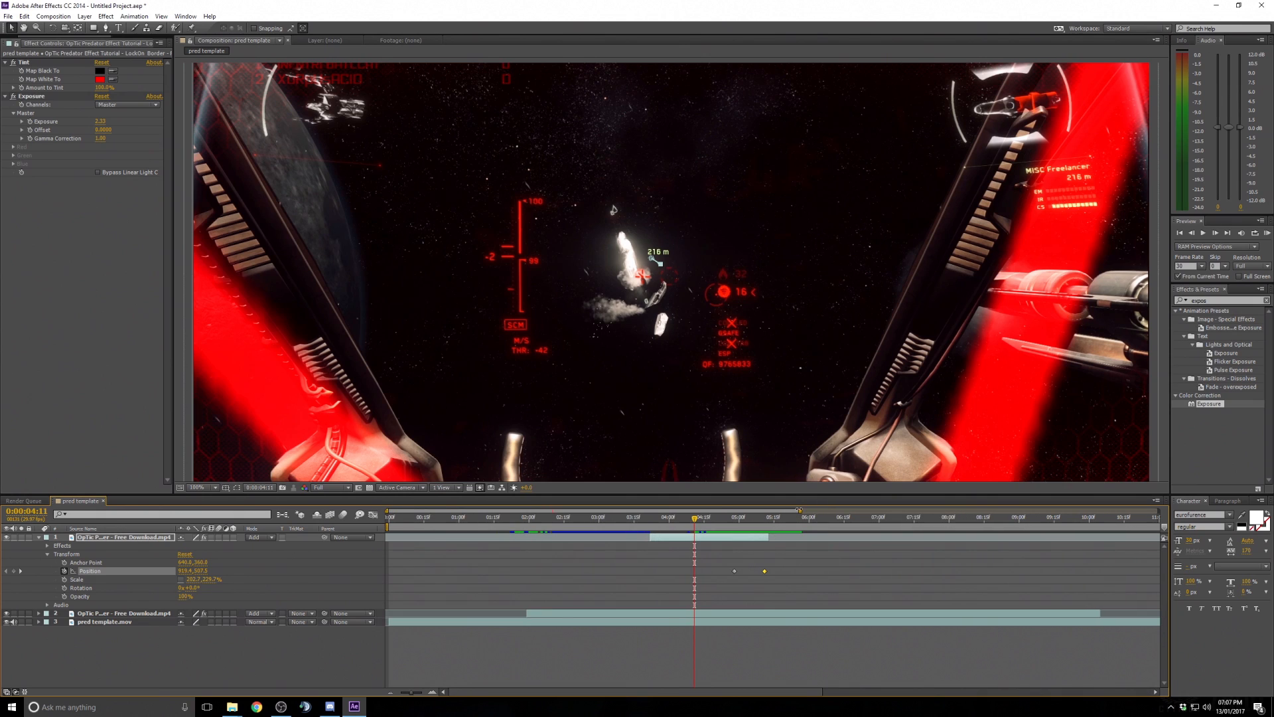
{"action": "left_click_drag", "start_coordinate": [800, 510], "coordinate": [1104, 511]}
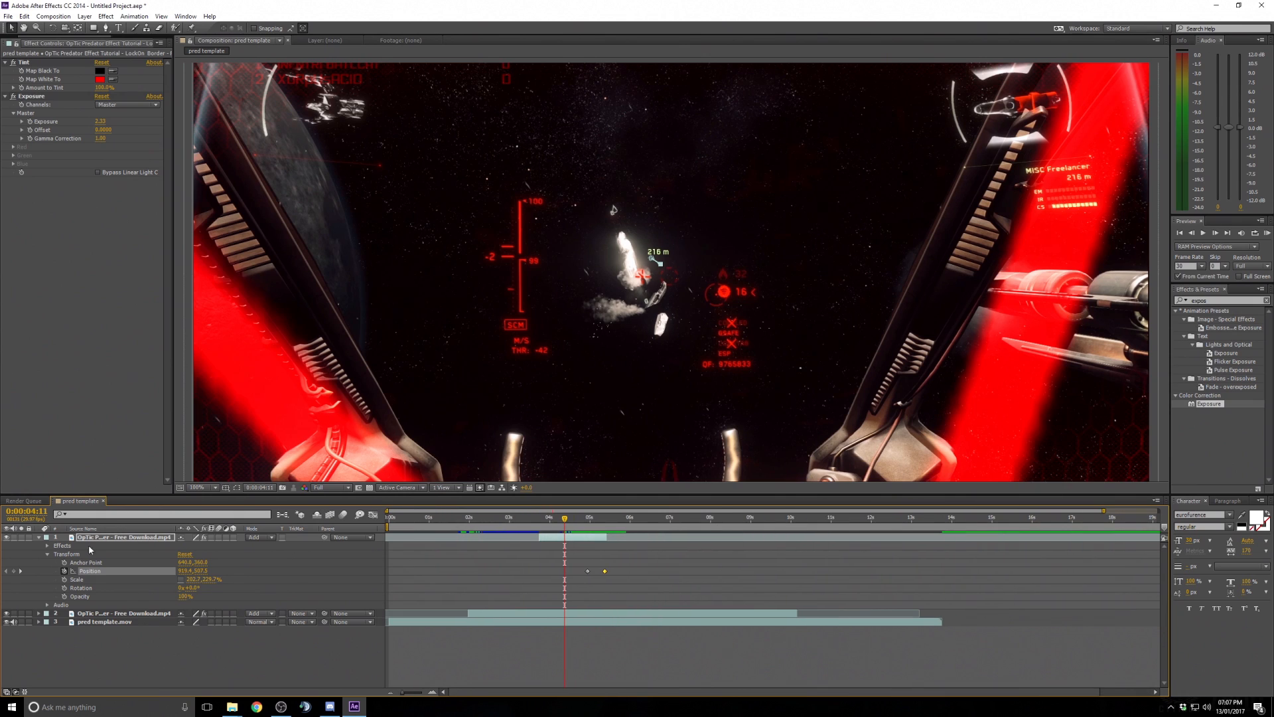
{"action": "left_click", "coordinate": [38, 538]}
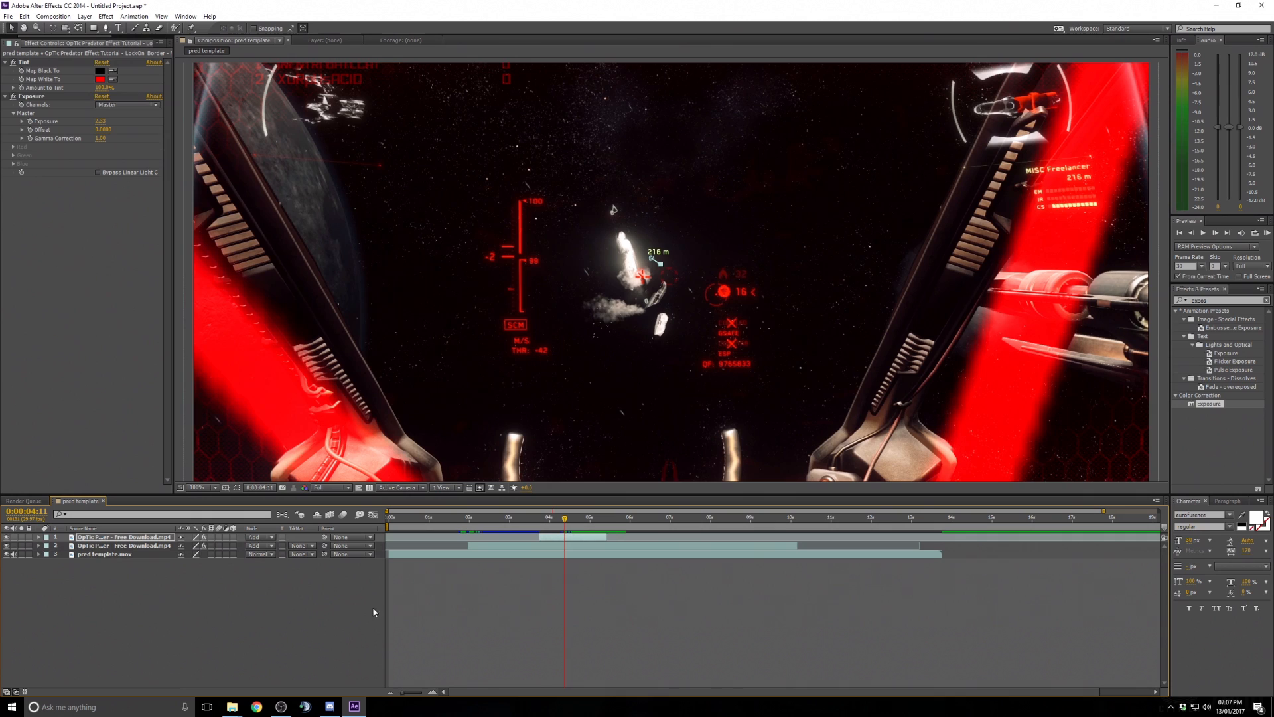
{"action": "left_click", "coordinate": [428, 518]}
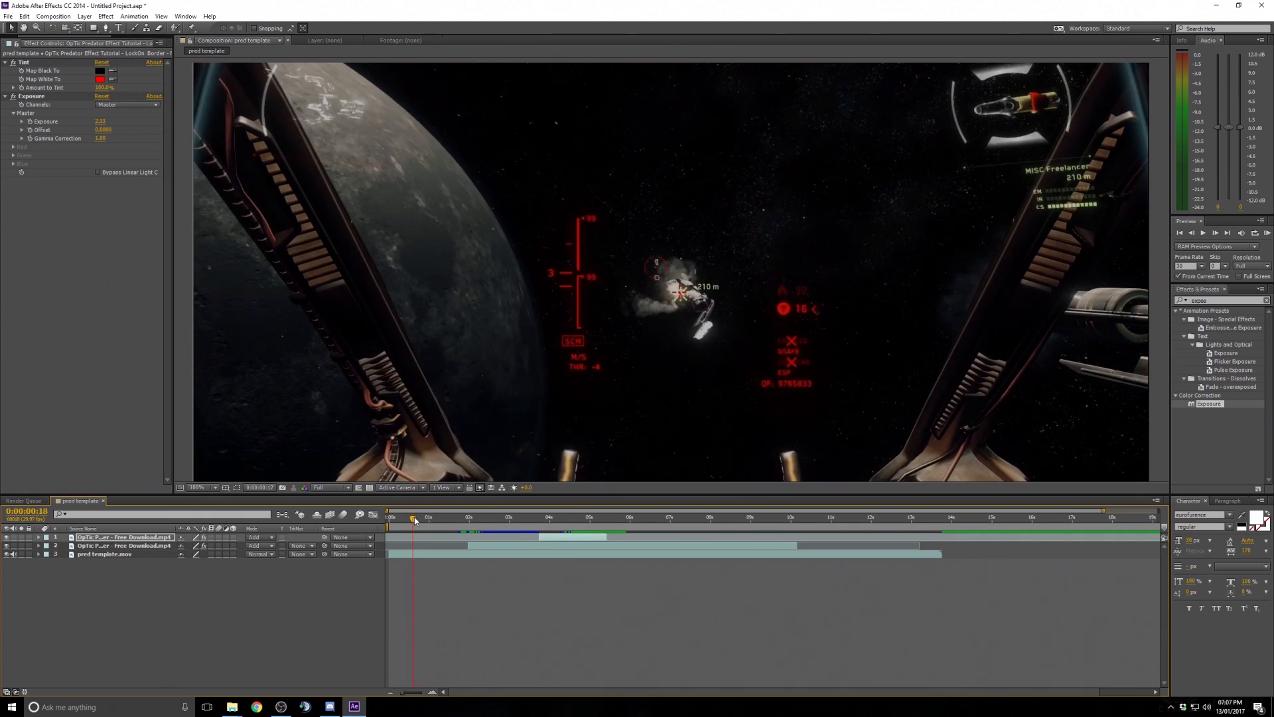
{"action": "key", "text": "space"}
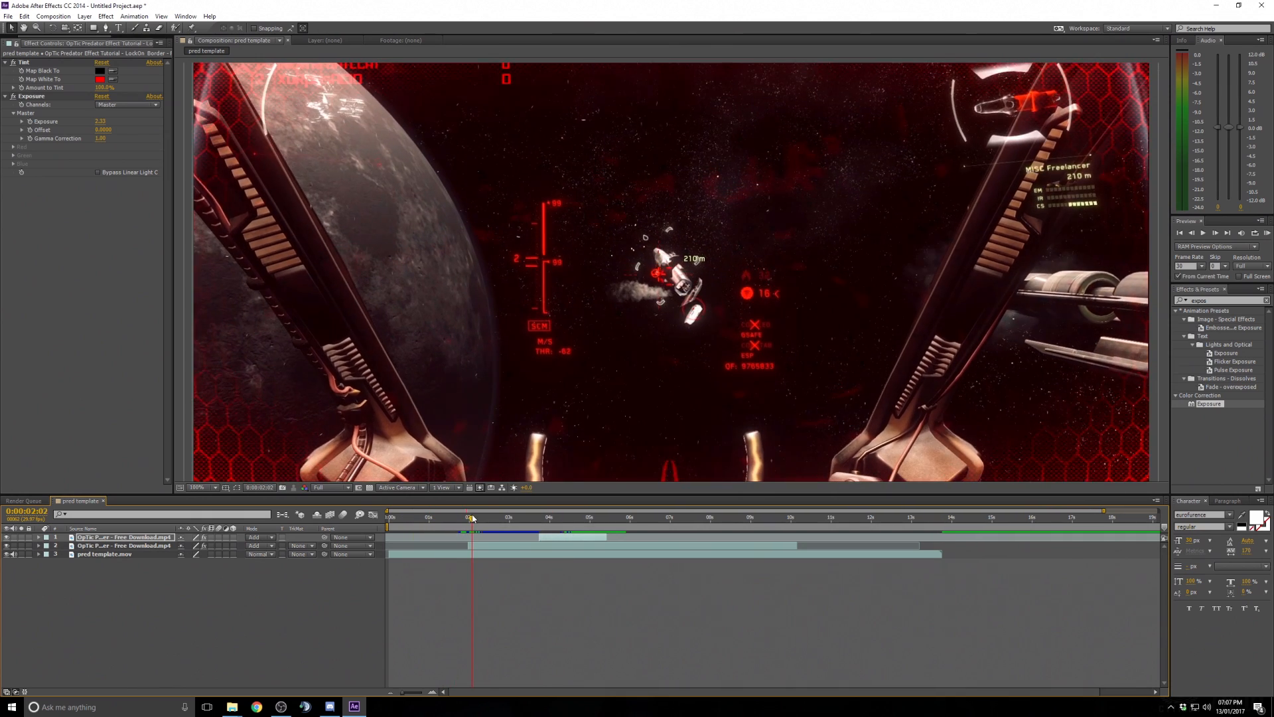
- Set the viewer magnification to fit up to 100% and scrub to about 10 seconds
{"action": "scroll", "coordinate": [517, 417], "scroll_direction": "down", "scroll_amount": 2}
{"action": "left_click", "coordinate": [197, 487]}
{"action": "left_click", "coordinate": [206, 508]}
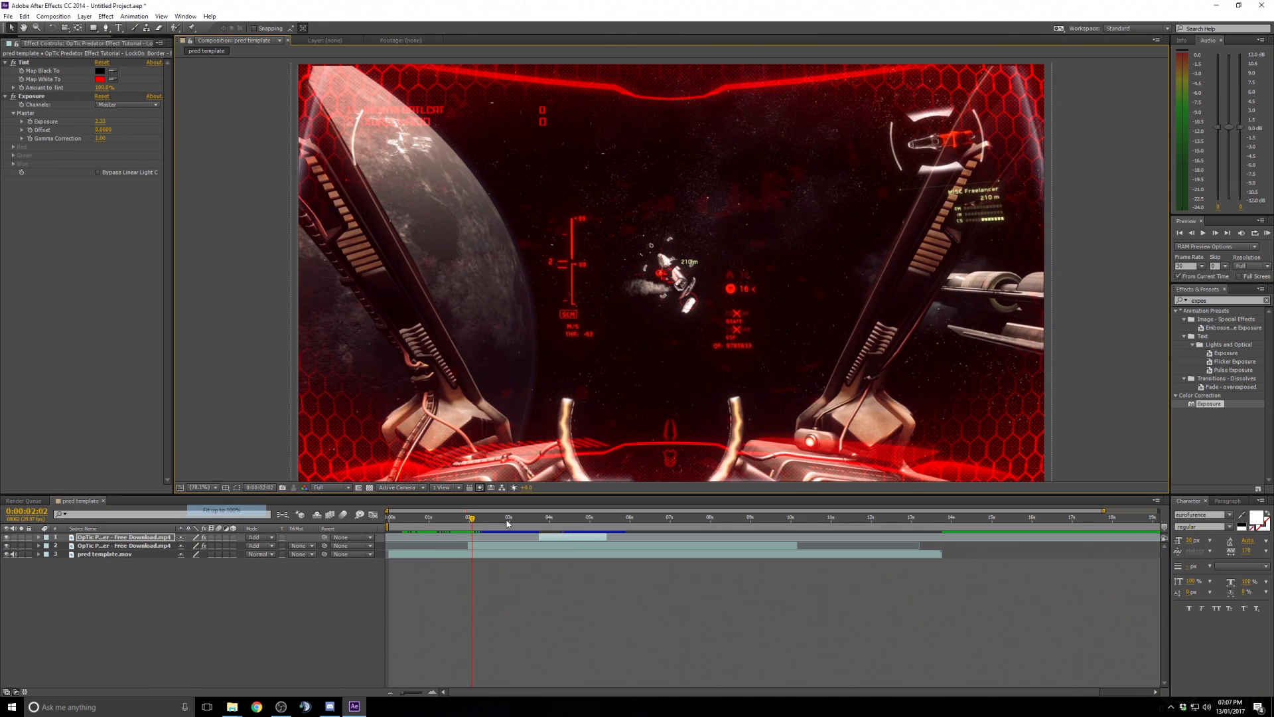
{"action": "left_click_drag", "start_coordinate": [472, 521], "coordinate": [792, 518]}
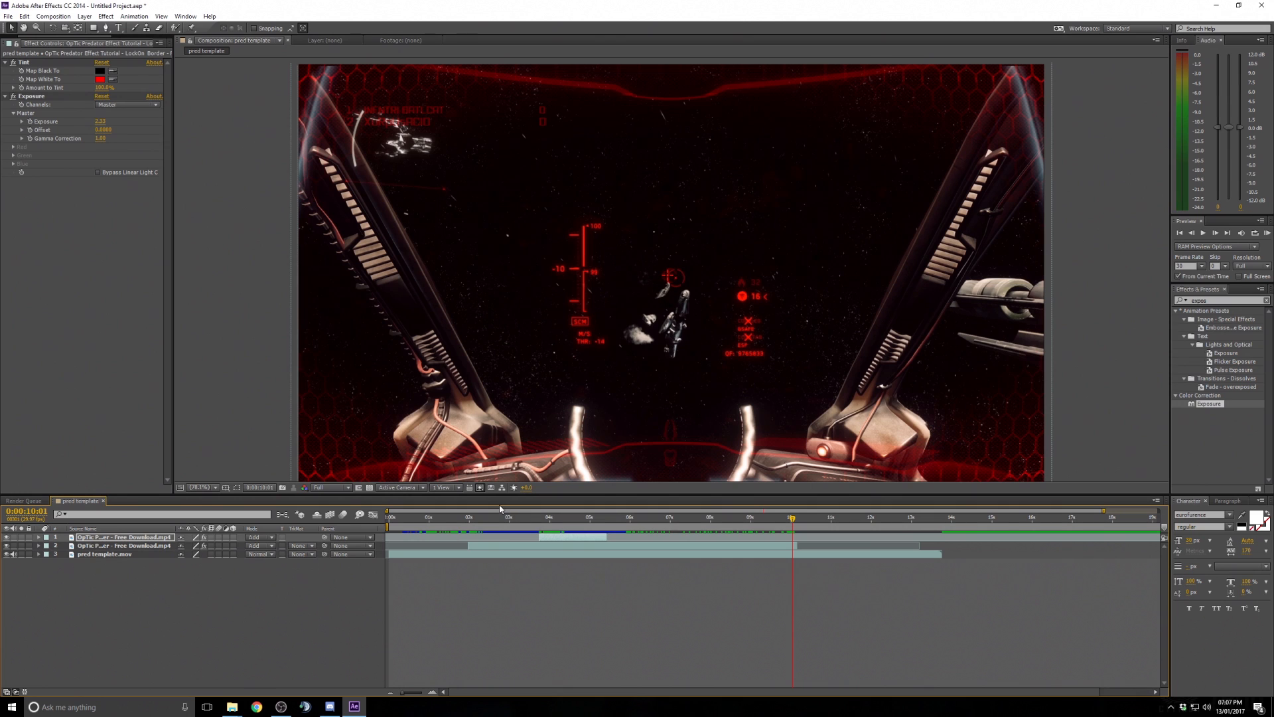
- Open the Project panel and select the Predator Shoulder Cannon Sound Effect.mp4 footage
{"action": "left_click_drag", "start_coordinate": [171, 105], "coordinate": [325, 105]}
{"action": "left_click", "coordinate": [20, 40]}
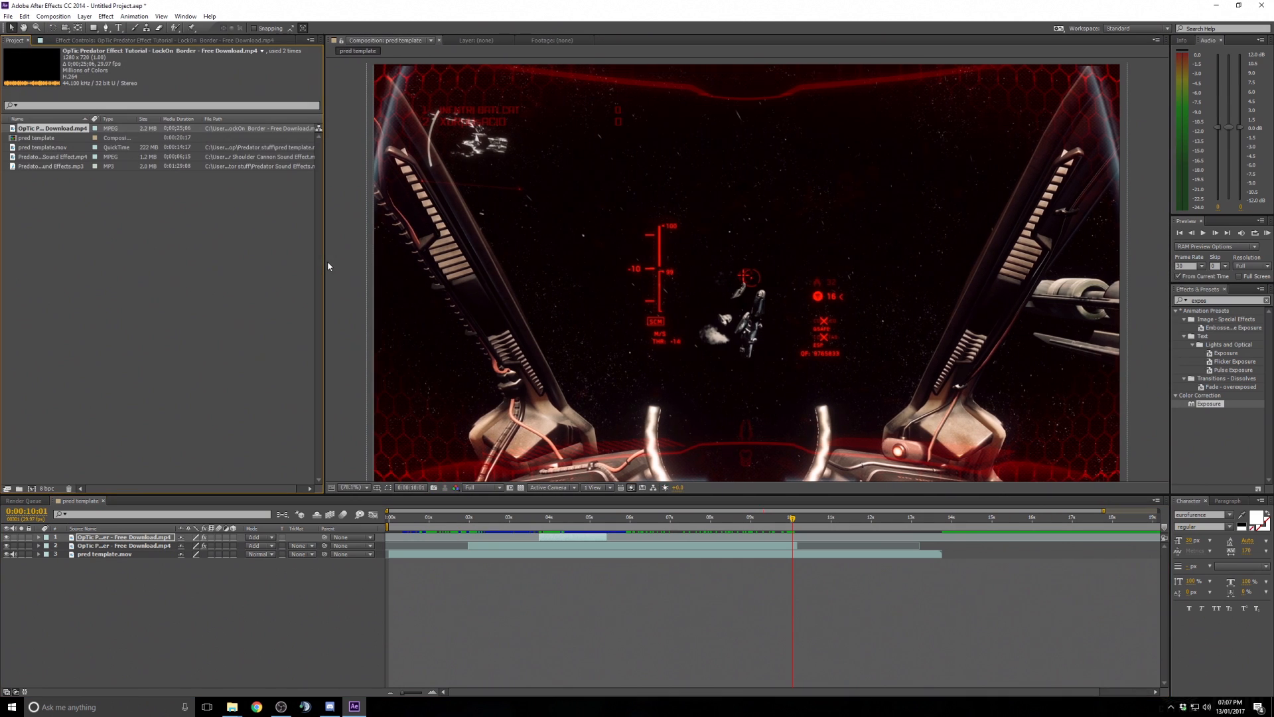
{"action": "left_click_drag", "start_coordinate": [325, 264], "coordinate": [190, 241]}
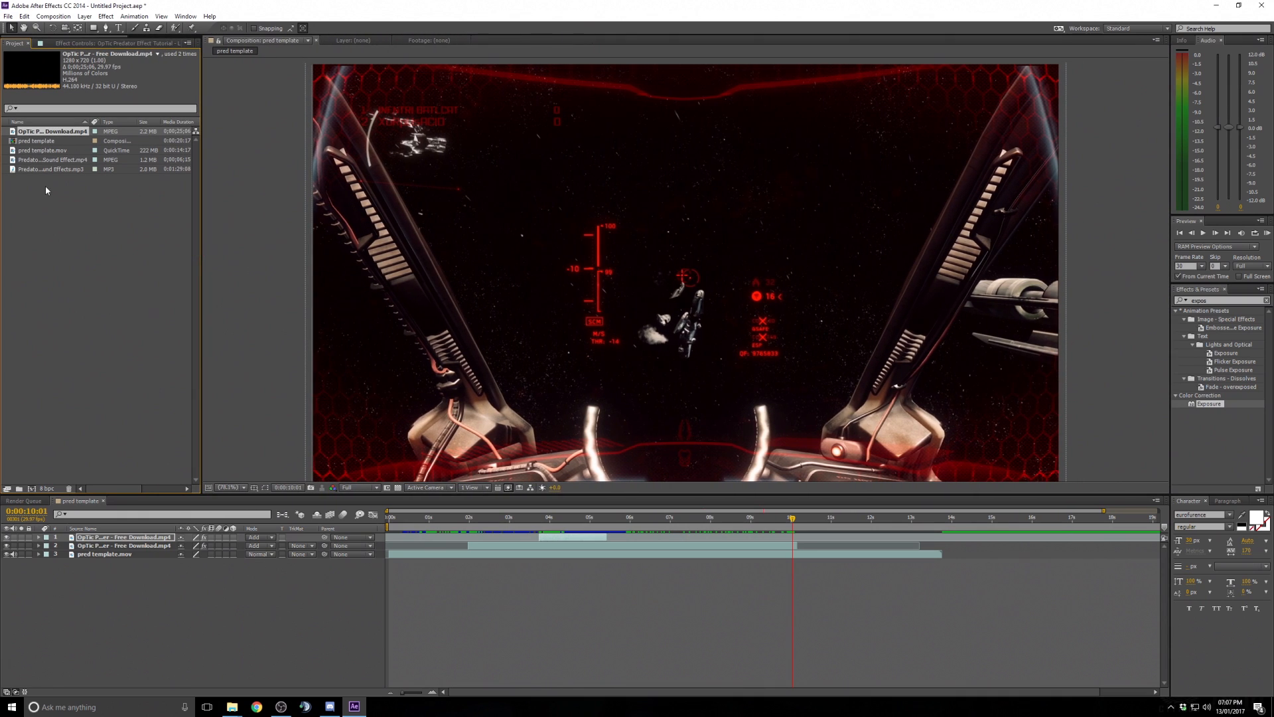
{"action": "left_click", "coordinate": [49, 160]}
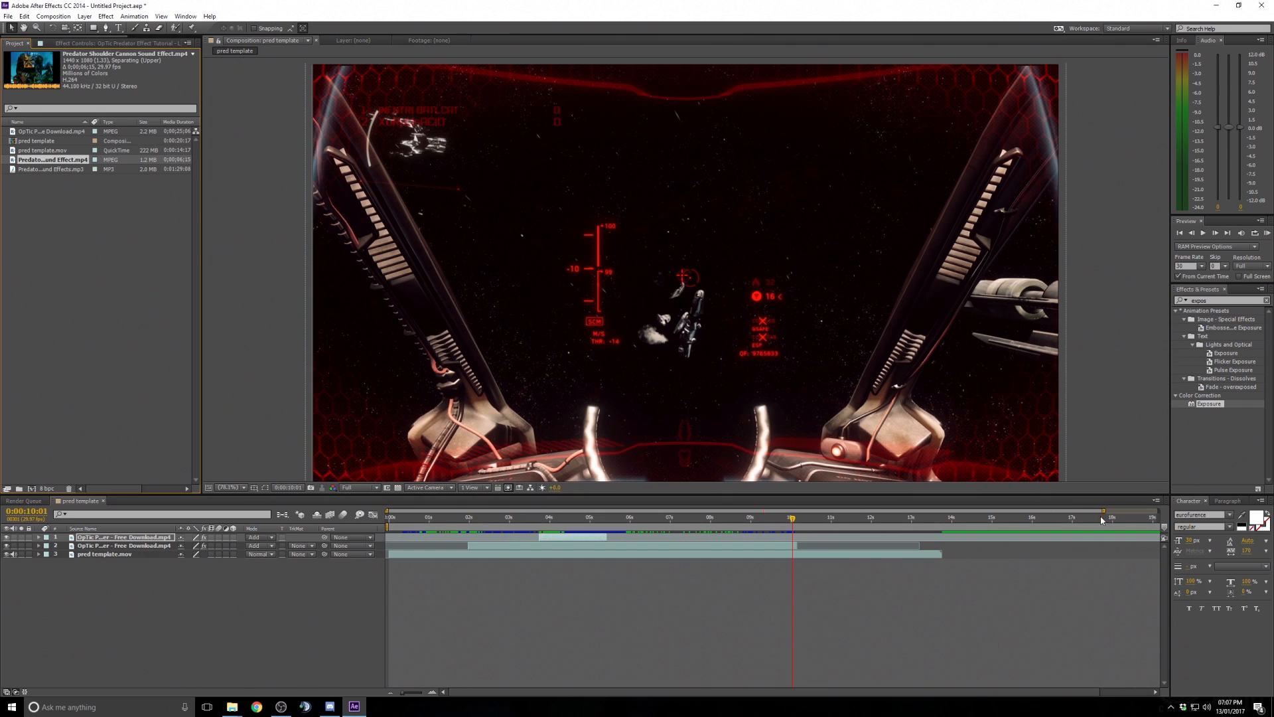
- Expand the second OpTic layer's audio waveform and set its Audio Levels to -5 dB
{"action": "left_click", "coordinate": [592, 547]}
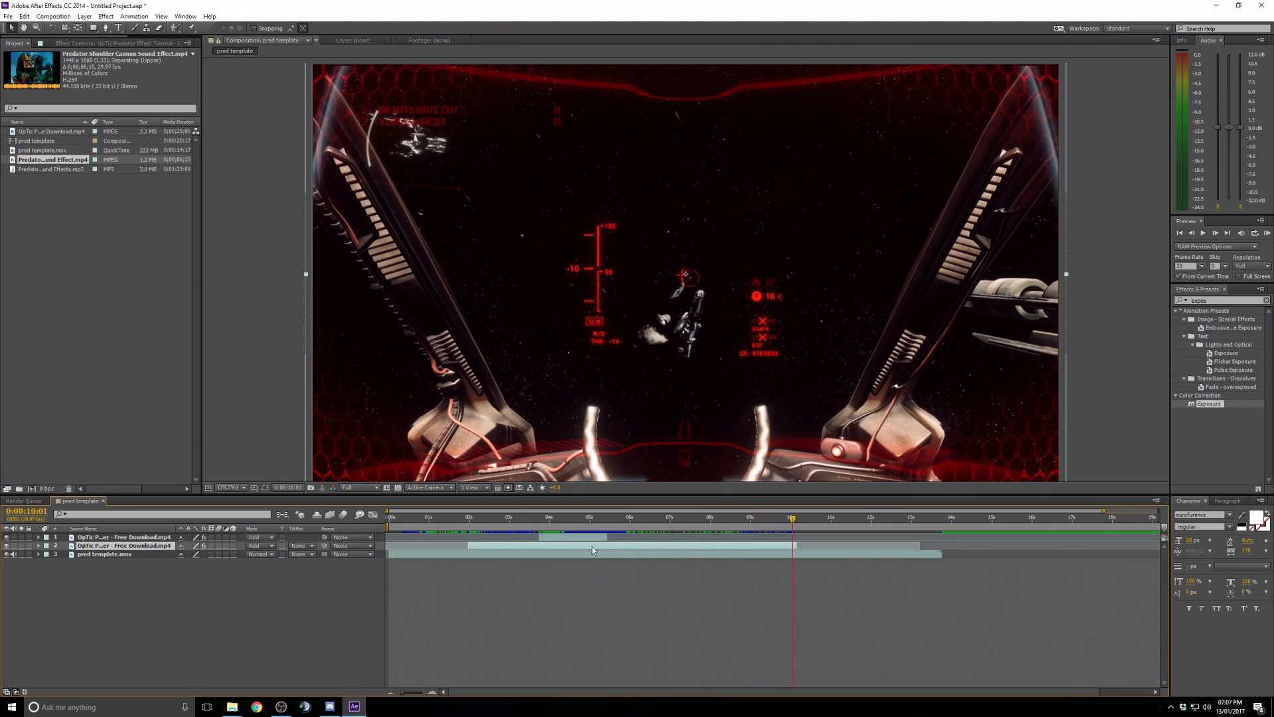
{"action": "left_click", "coordinate": [39, 545]}
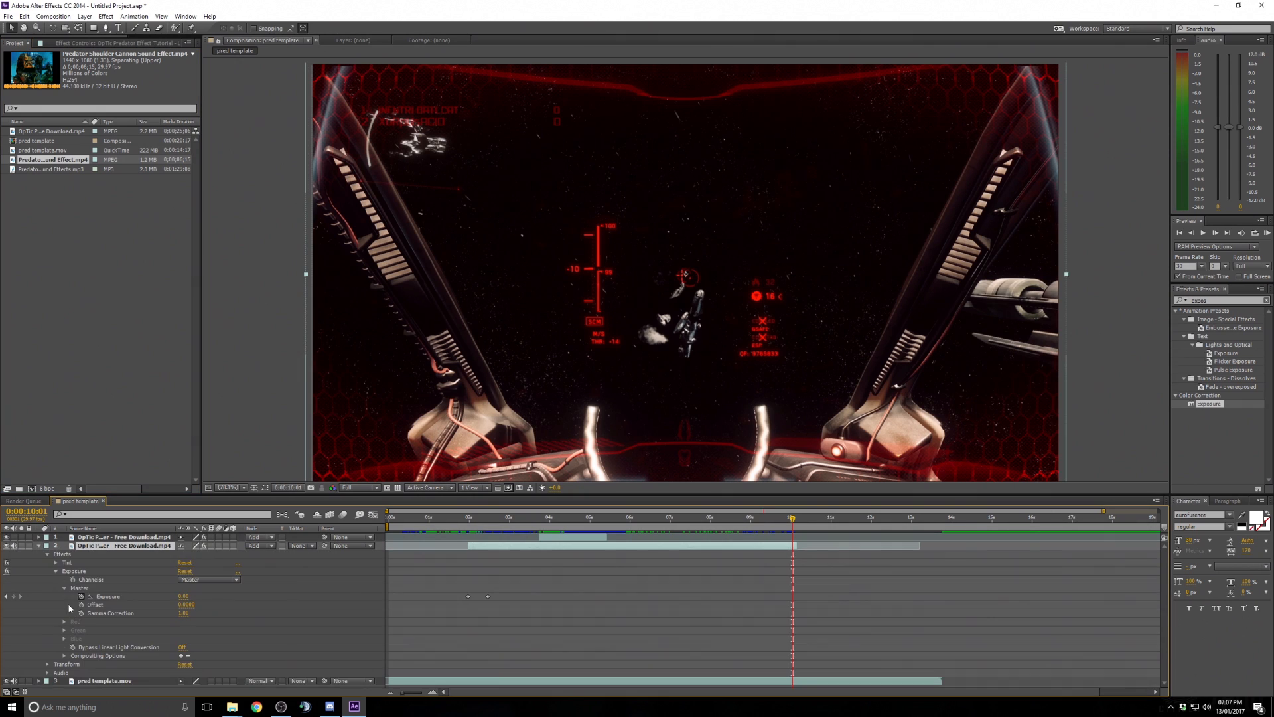
{"action": "left_click", "coordinate": [46, 554]}
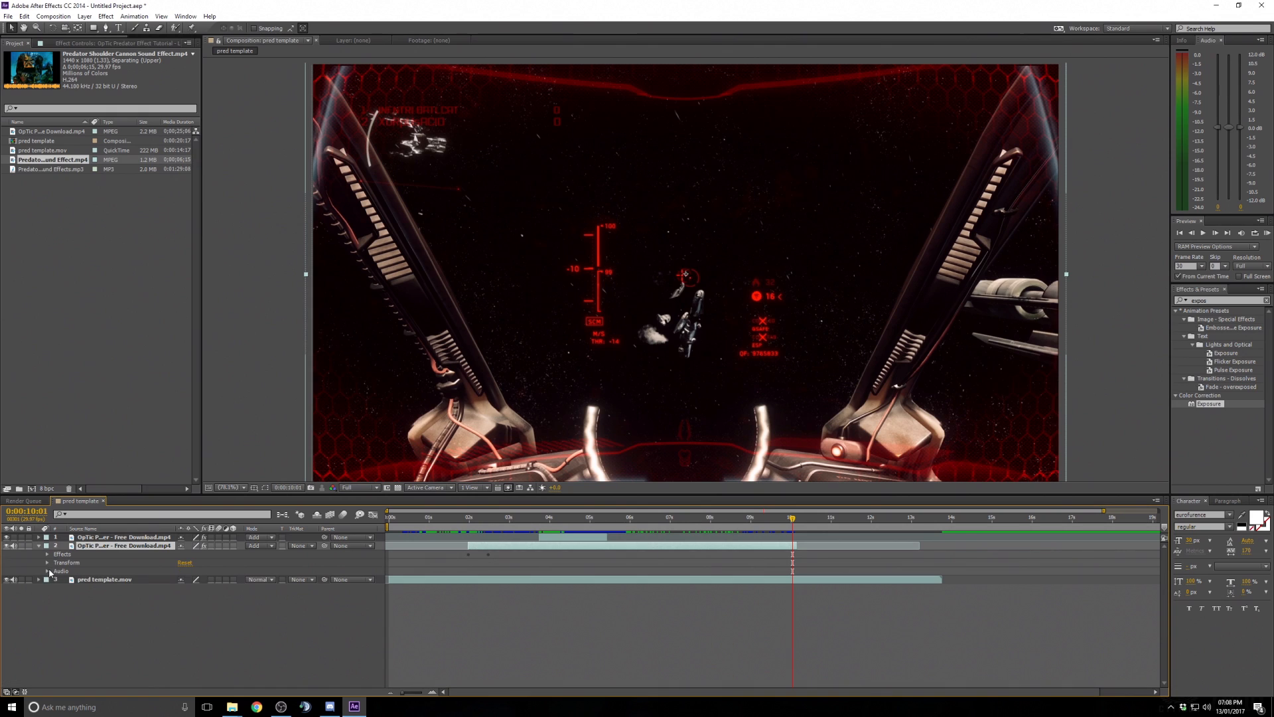
{"action": "left_click", "coordinate": [47, 572]}
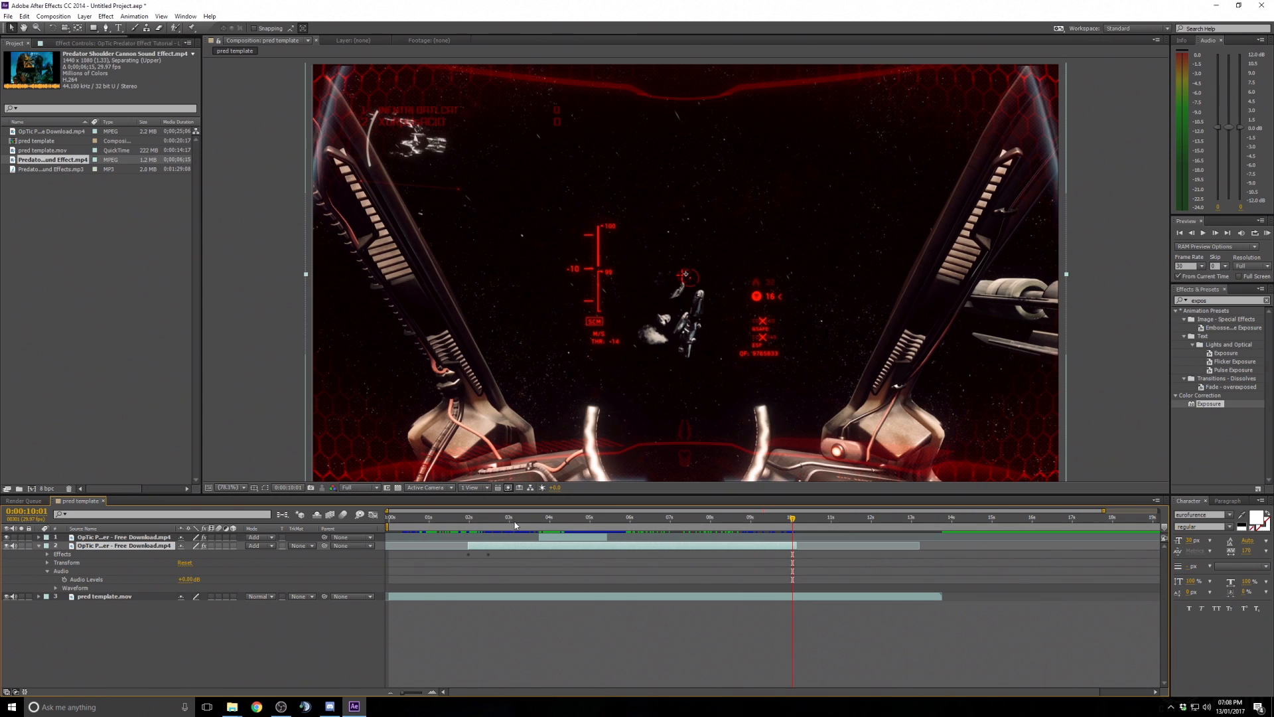
{"action": "left_click", "coordinate": [482, 524]}
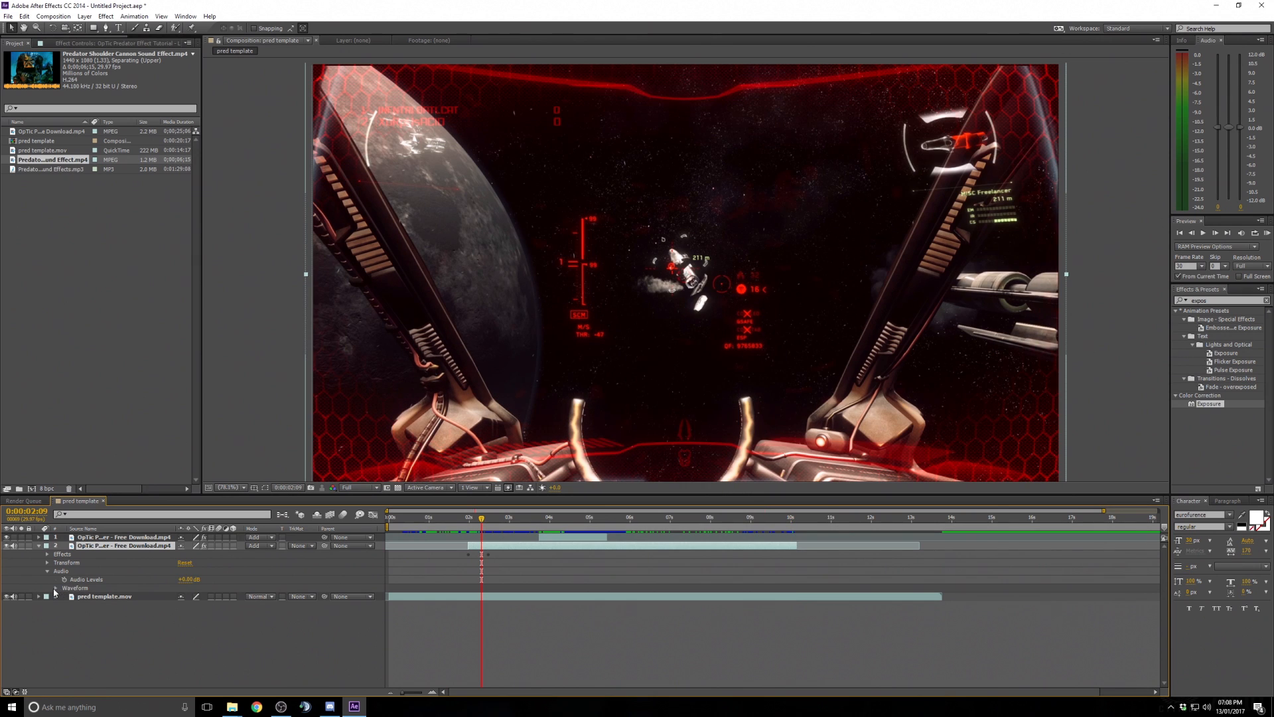
{"action": "left_click", "coordinate": [55, 589]}
{"action": "left_click", "coordinate": [474, 520]}
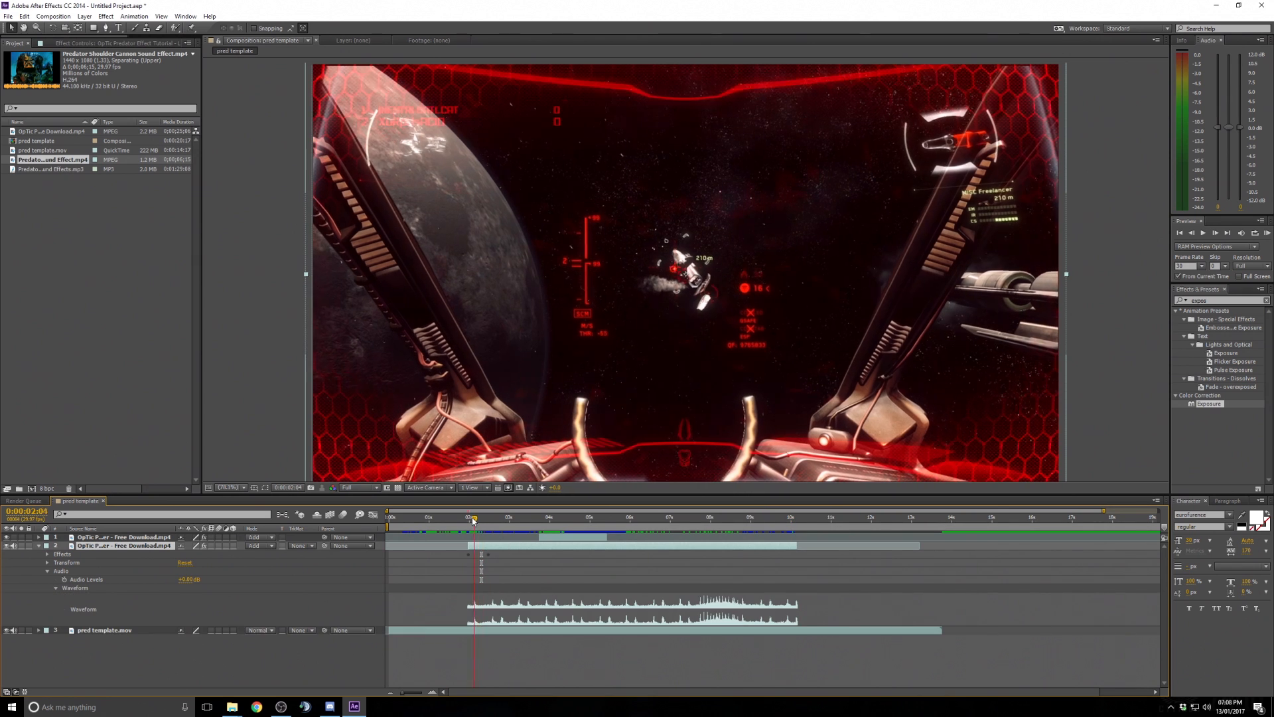
{"action": "left_click_drag", "start_coordinate": [473, 520], "coordinate": [449, 520]}
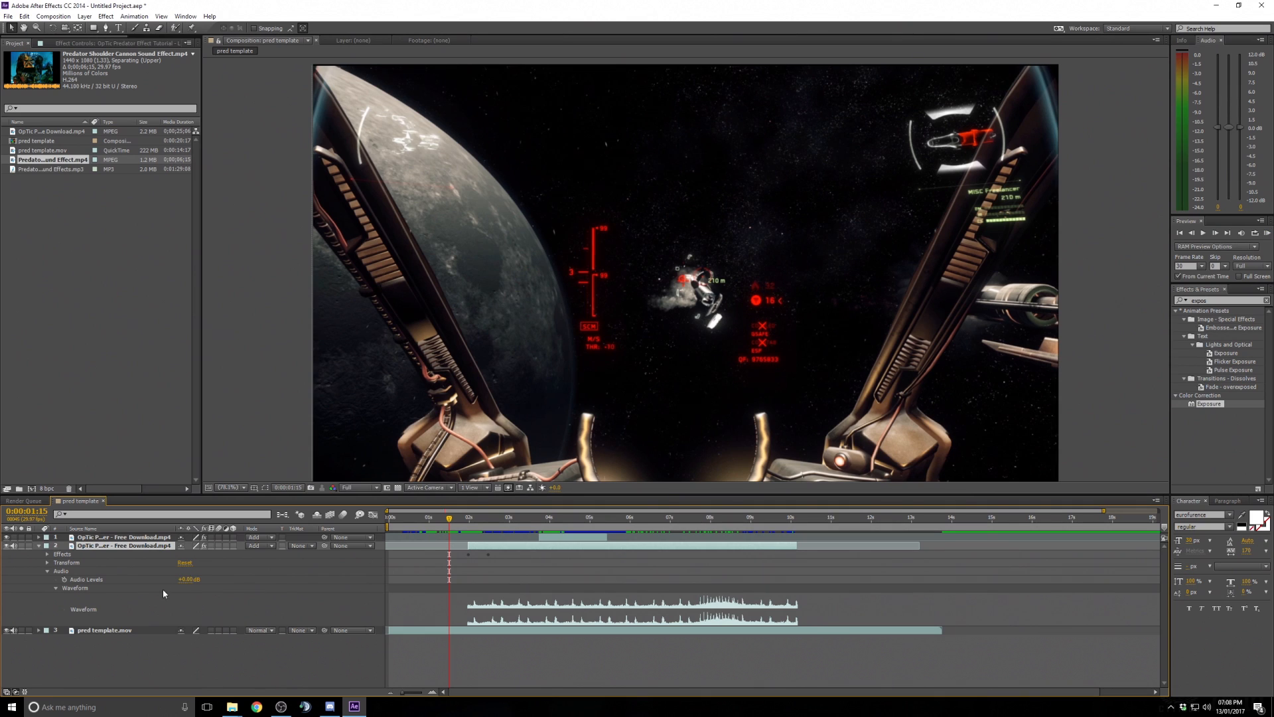
{"action": "left_click", "coordinate": [185, 581]}
{"action": "type", "text": "-5"}
{"action": "key", "text": "Return"}
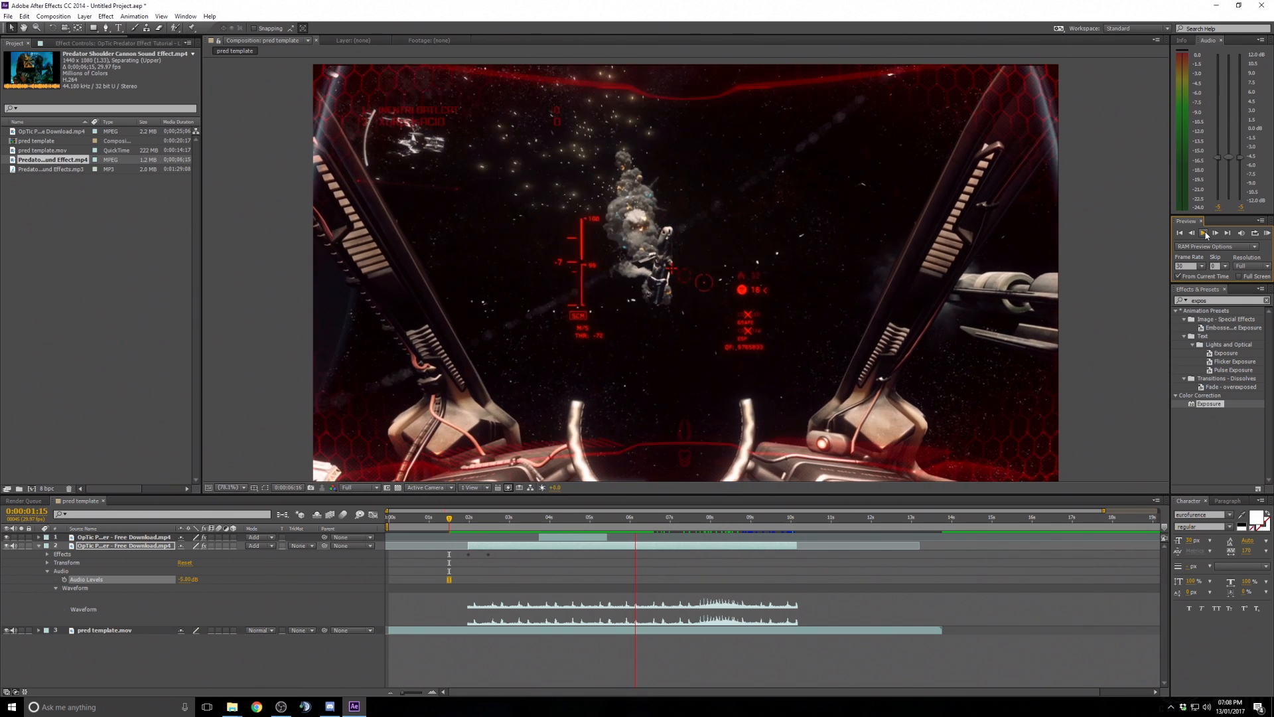
- Preview the audio and zoom the timeline in around the layer's start
{"action": "left_click", "coordinate": [1206, 234]}
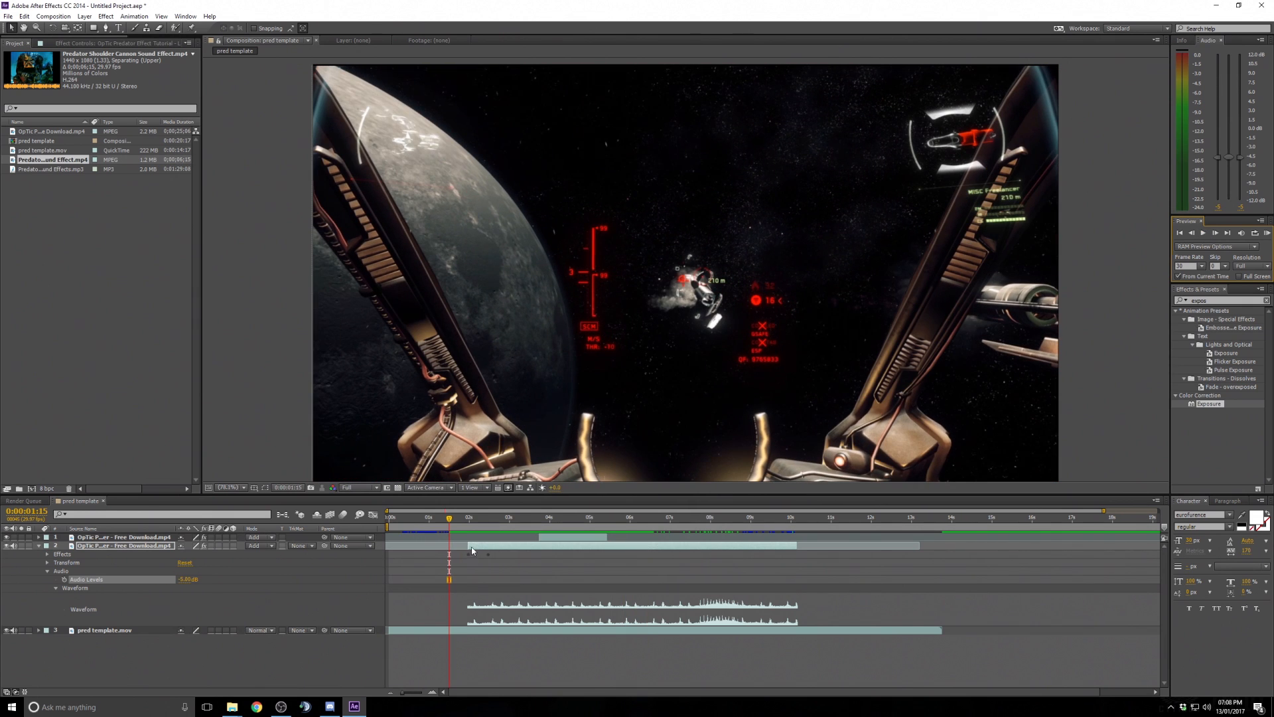
{"action": "left_click_drag", "start_coordinate": [452, 523], "coordinate": [467, 523]}
{"action": "left_click_drag", "start_coordinate": [1104, 512], "coordinate": [670, 511]}
- Slide the second OpTic layer so it starts at about 1:25, previewing the timing, and collapse it
{"action": "left_click_drag", "start_coordinate": [589, 545], "coordinate": [480, 529]}
{"action": "left_click_drag", "start_coordinate": [488, 529], "coordinate": [491, 529]}
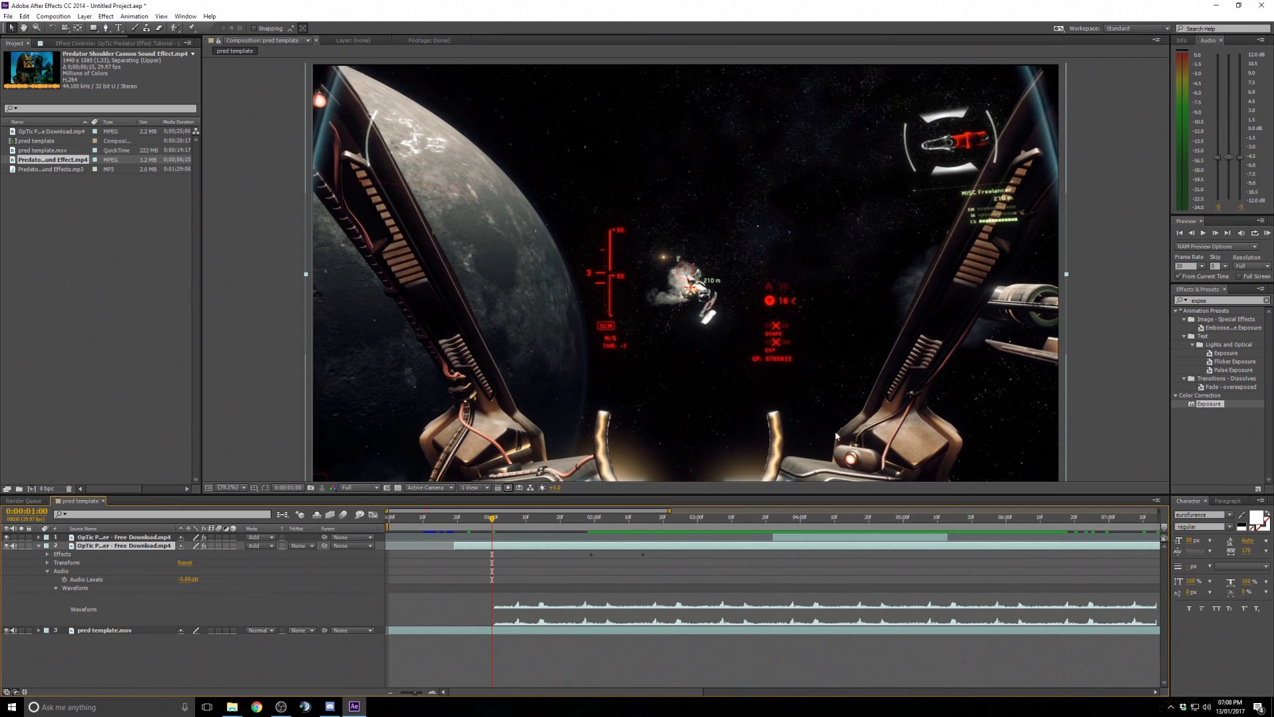
{"action": "left_click", "coordinate": [1203, 233]}
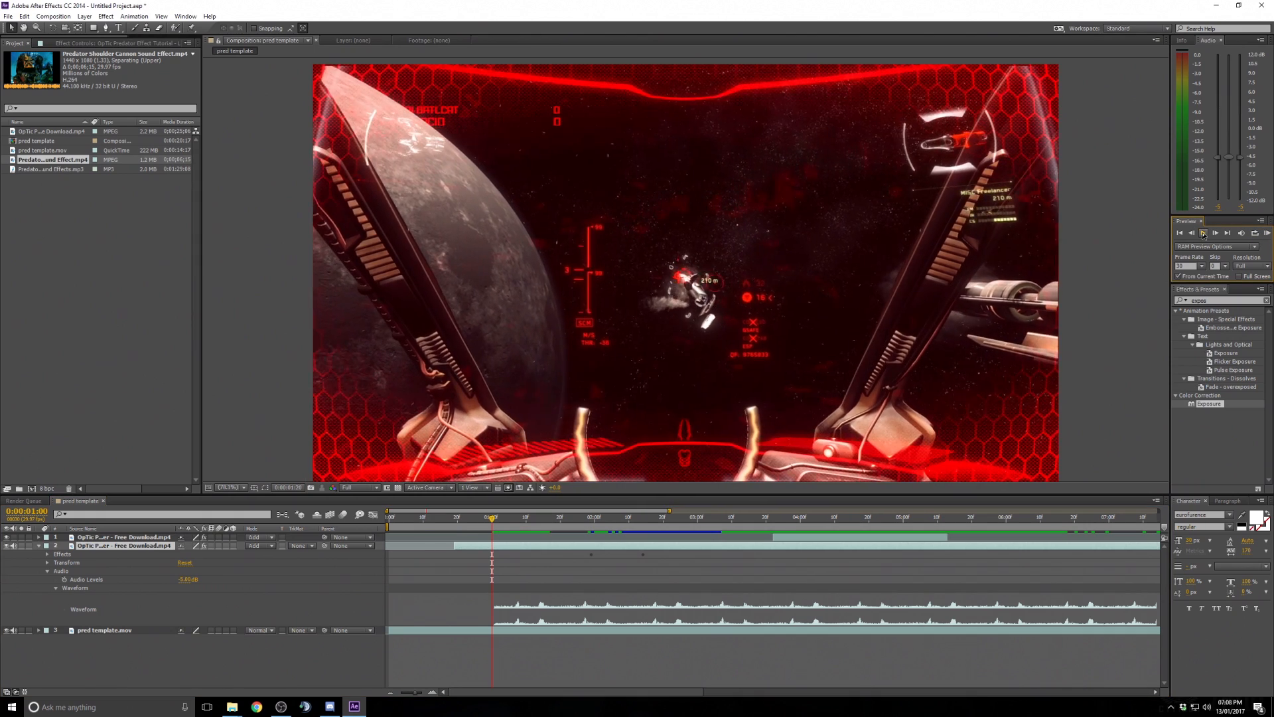
{"action": "left_click", "coordinate": [1204, 234]}
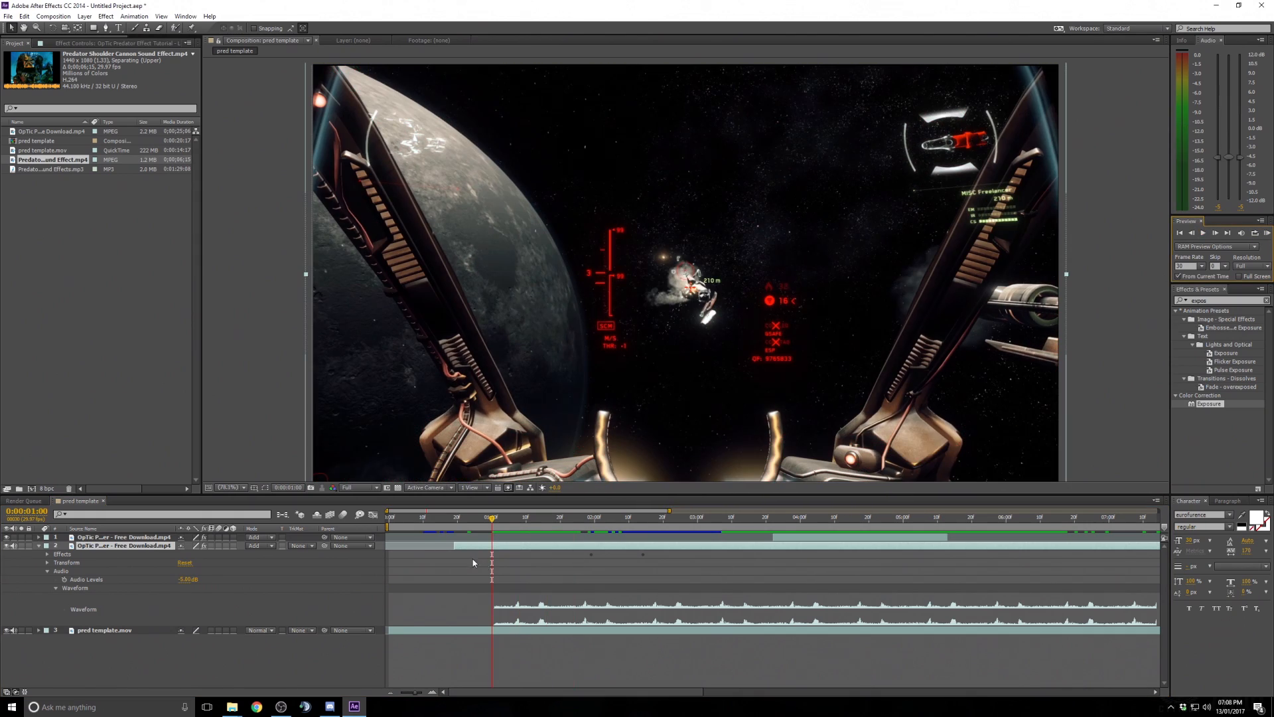
{"action": "left_click_drag", "start_coordinate": [456, 545], "coordinate": [592, 554]}
{"action": "left_click", "coordinate": [579, 520]}
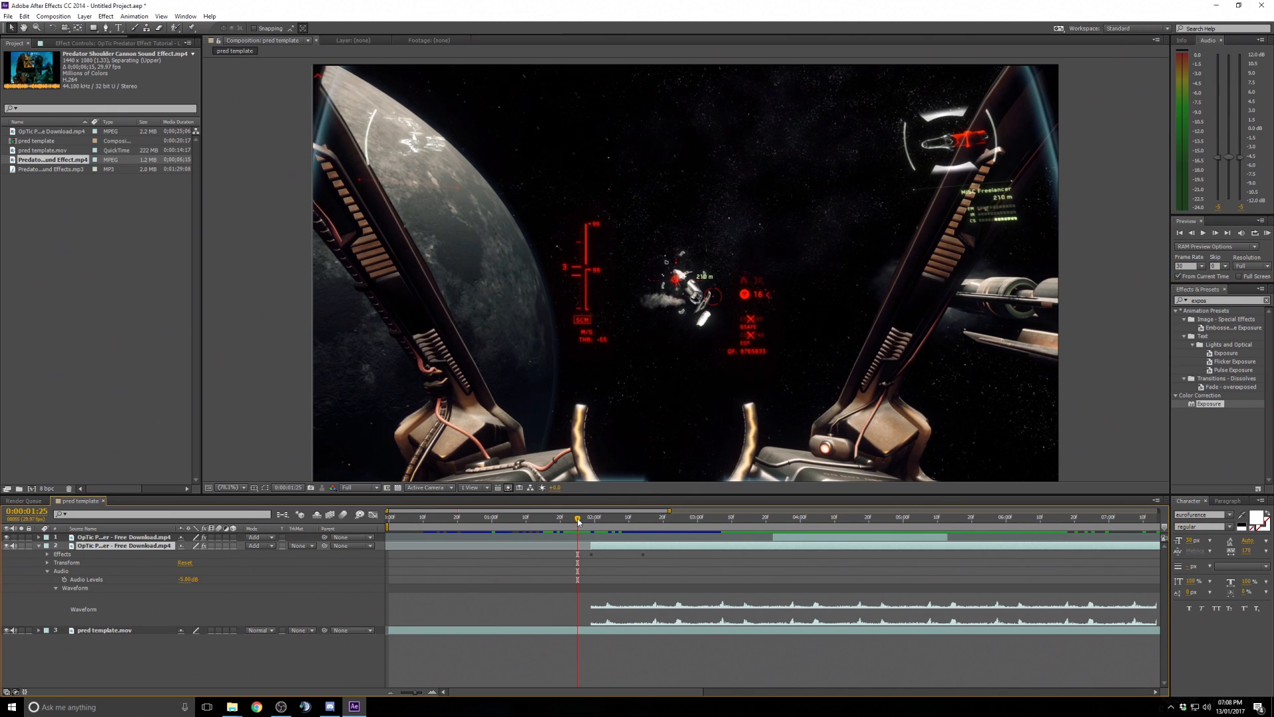
{"action": "left_click", "coordinate": [38, 547]}
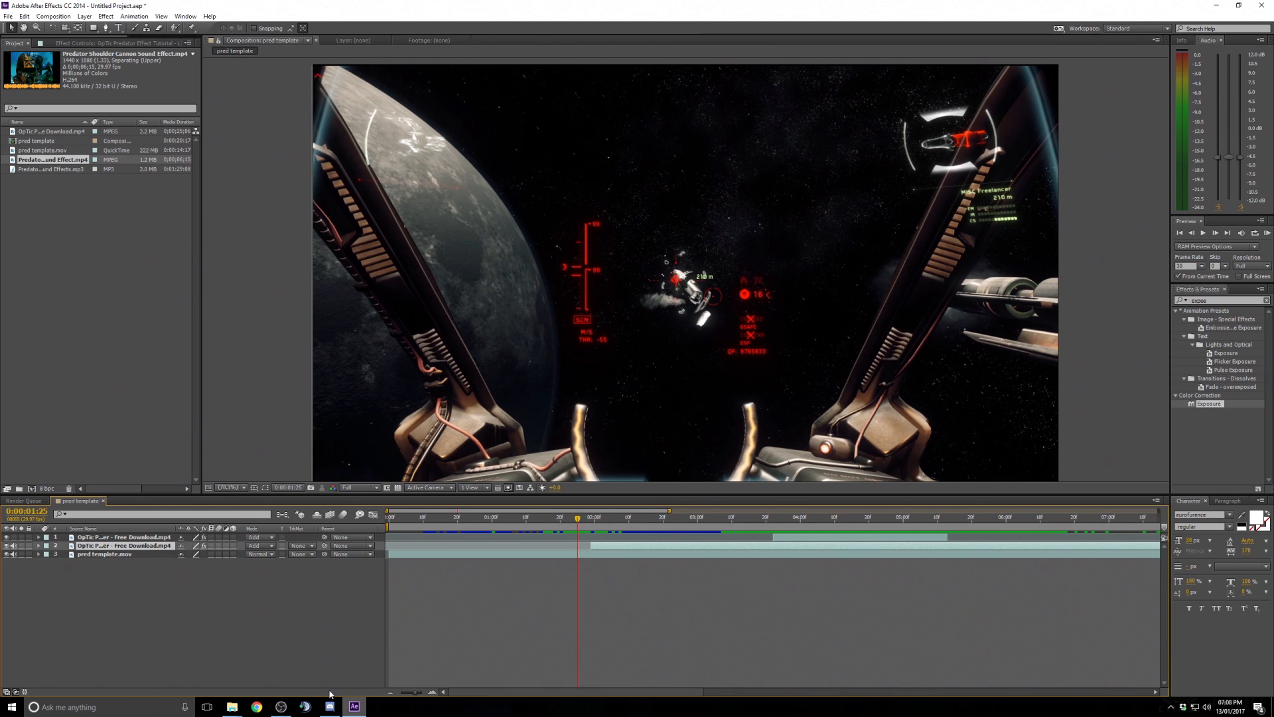
- Switch to File Explorer and open Predator Sound Effects.mp3 from the Predator stuff folder to listen
{"action": "mouse_move", "coordinate": [239, 710]}
{"action": "left_click", "coordinate": [276, 664]}
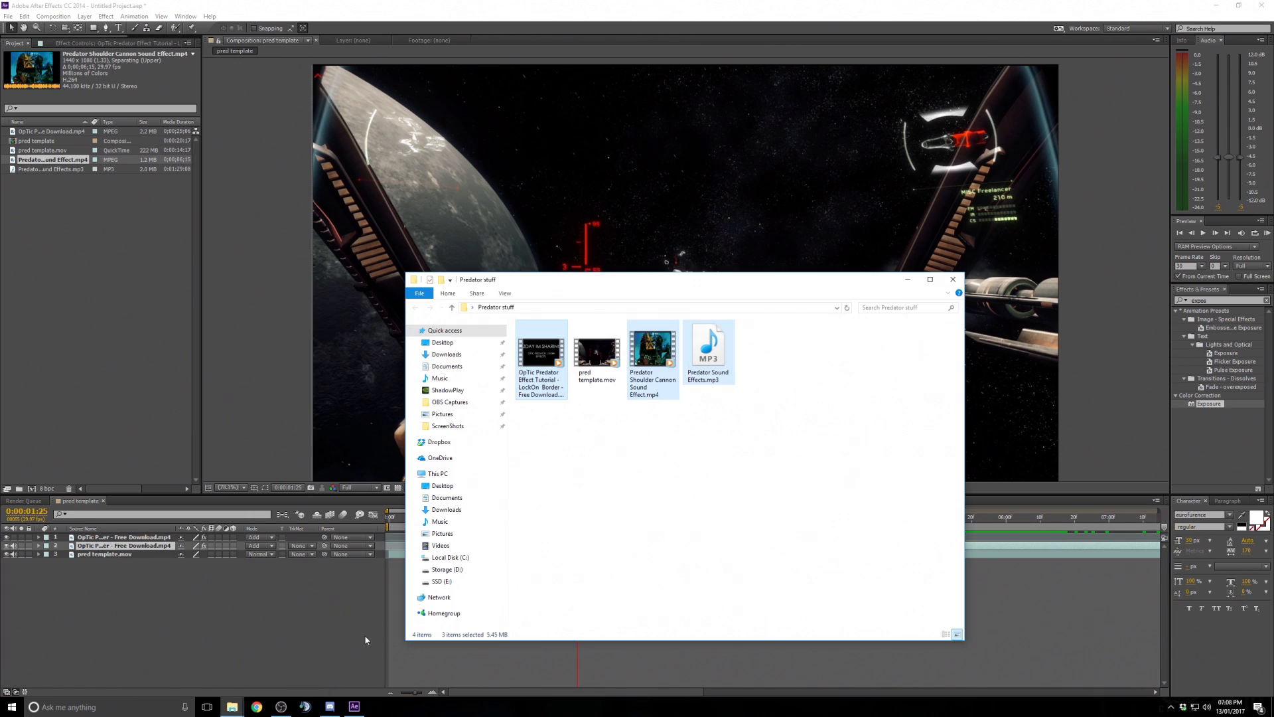
{"action": "double_click", "coordinate": [706, 358]}
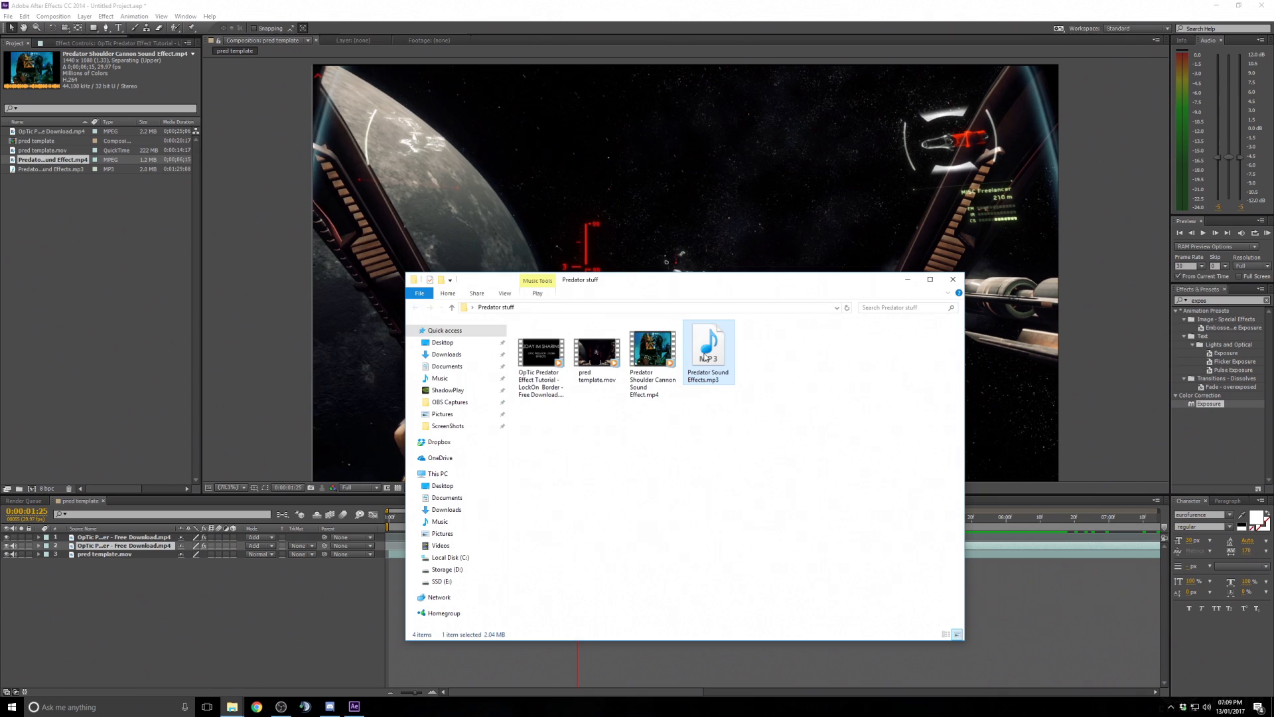
- Close the media player and add Predator Sound Effects.mp3 to the pred template composition as the top layer
{"action": "left_click_drag", "start_coordinate": [512, 508], "coordinate": [510, 510]}
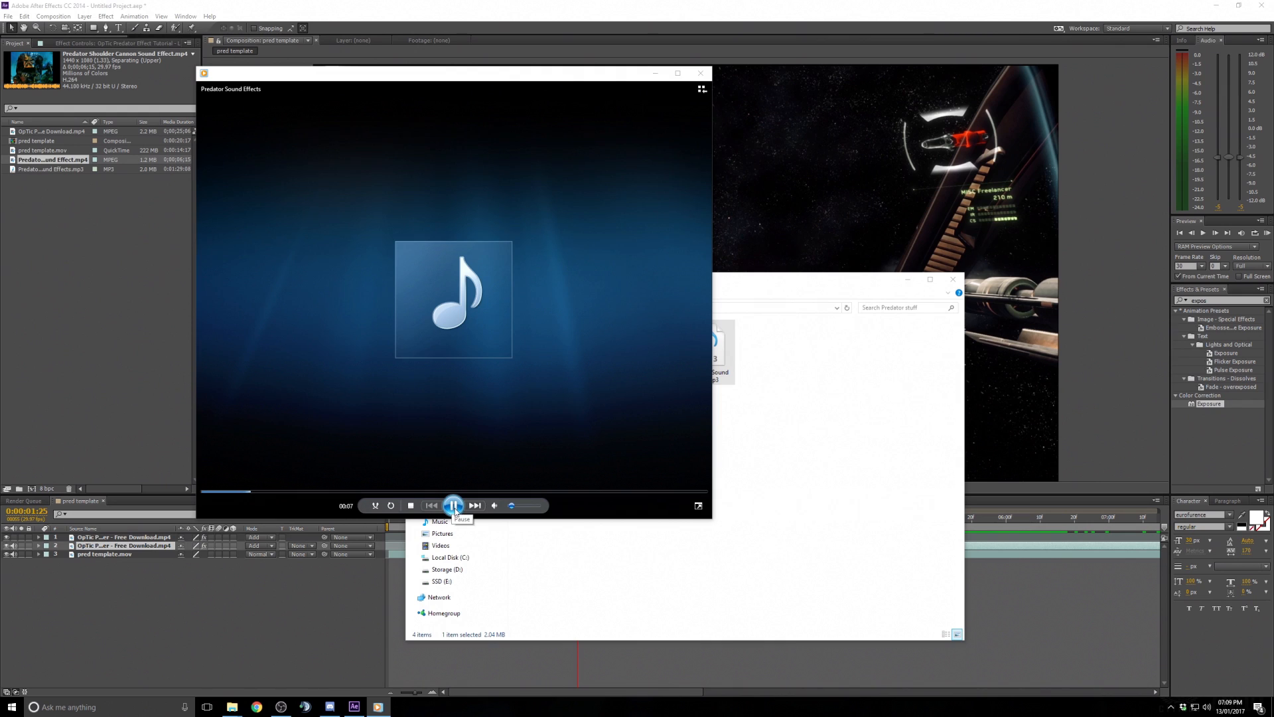
{"action": "left_click", "coordinate": [454, 507]}
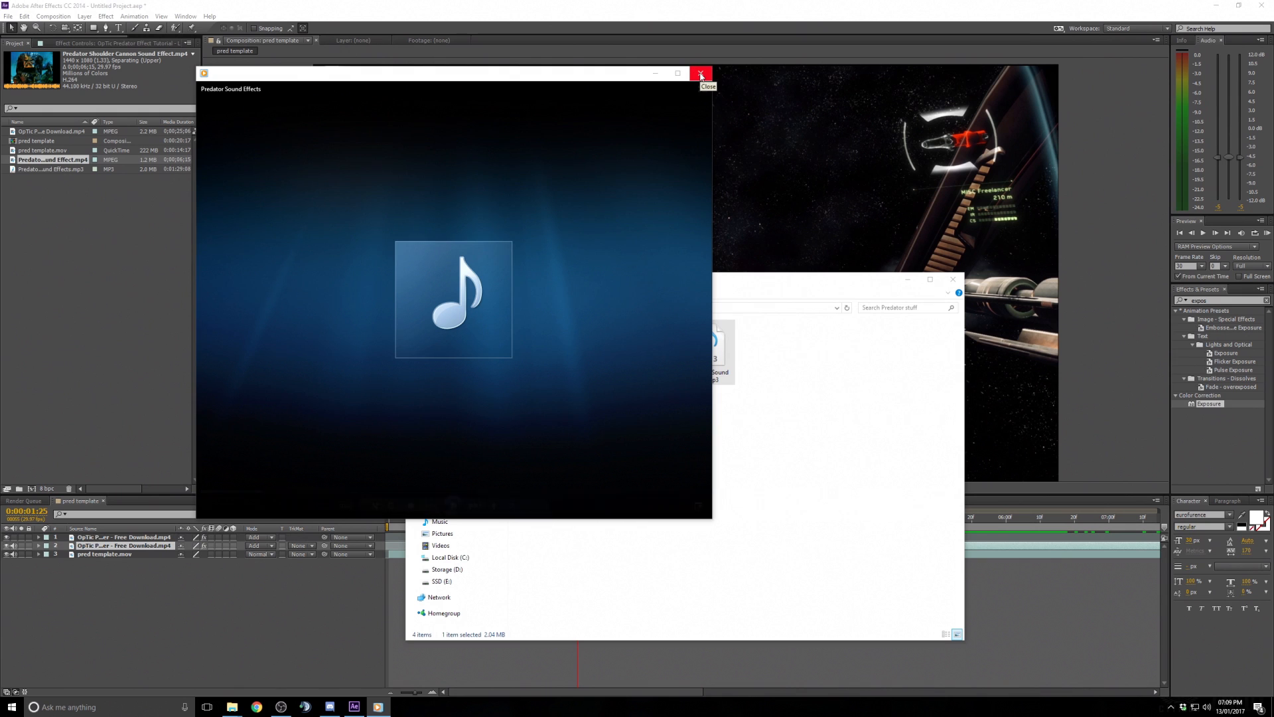
{"action": "left_click", "coordinate": [701, 75]}
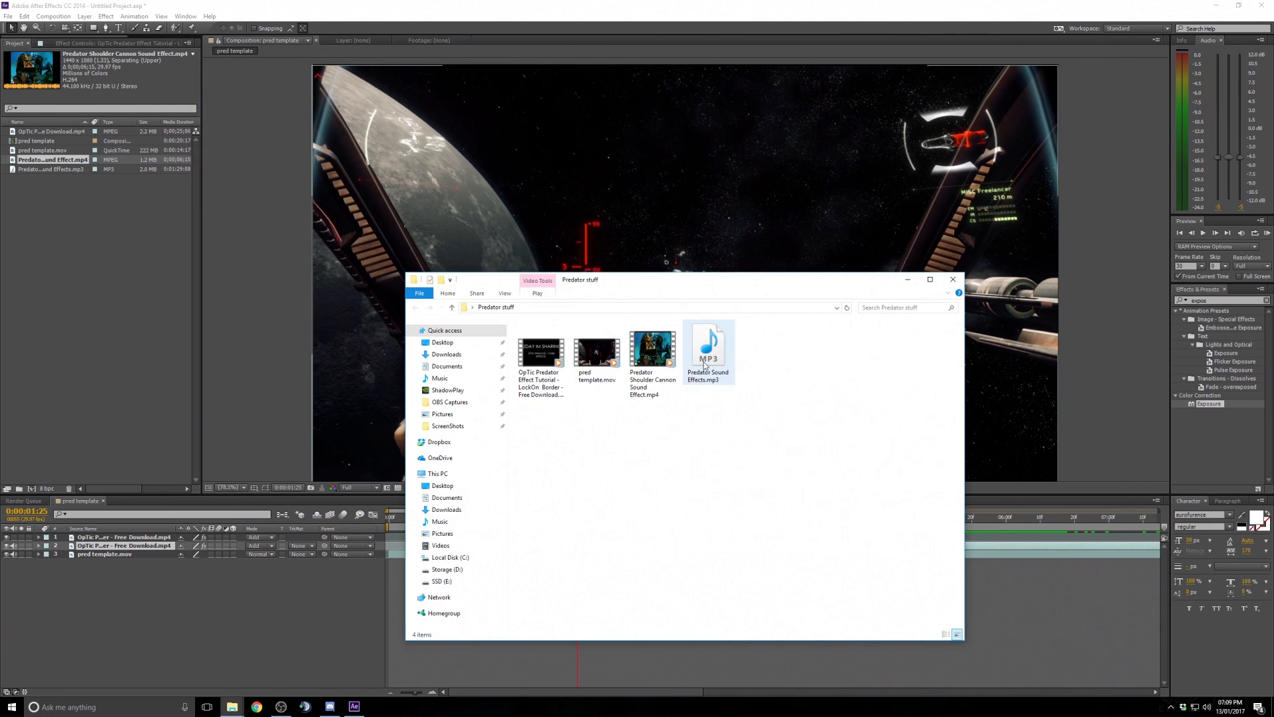
{"action": "left_click", "coordinate": [122, 232]}
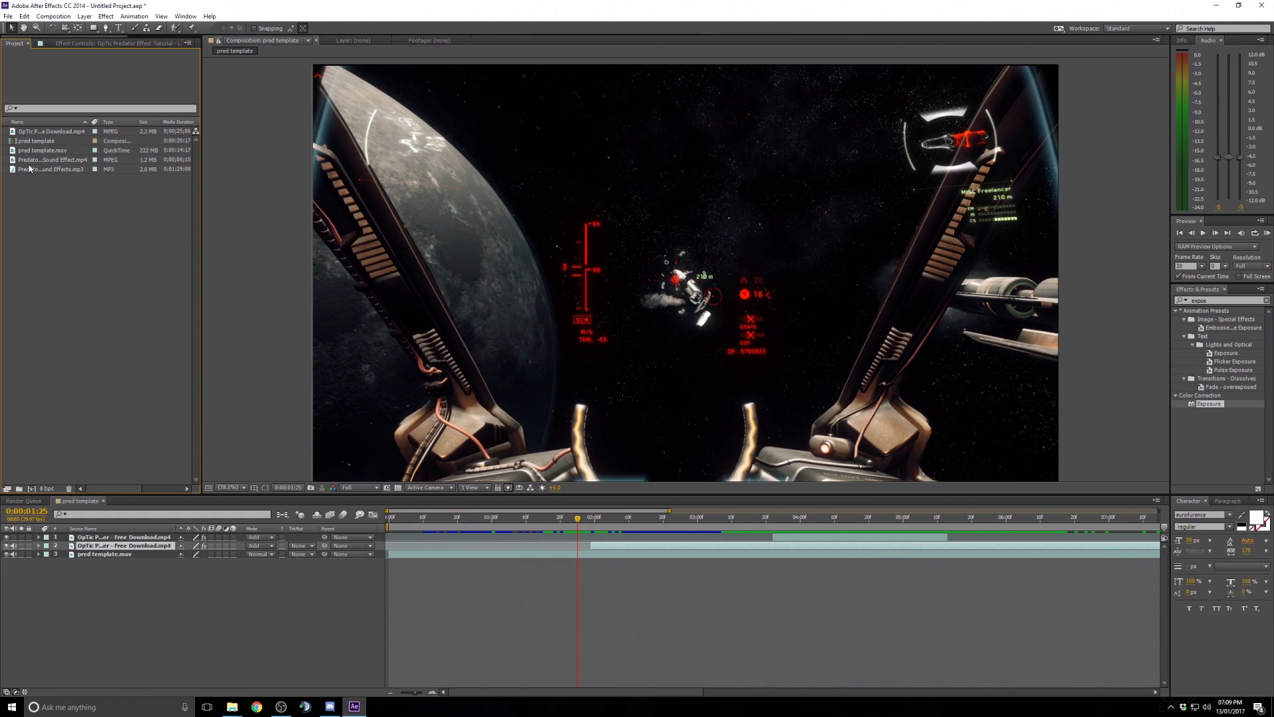
{"action": "left_click_drag", "start_coordinate": [37, 171], "coordinate": [133, 536]}
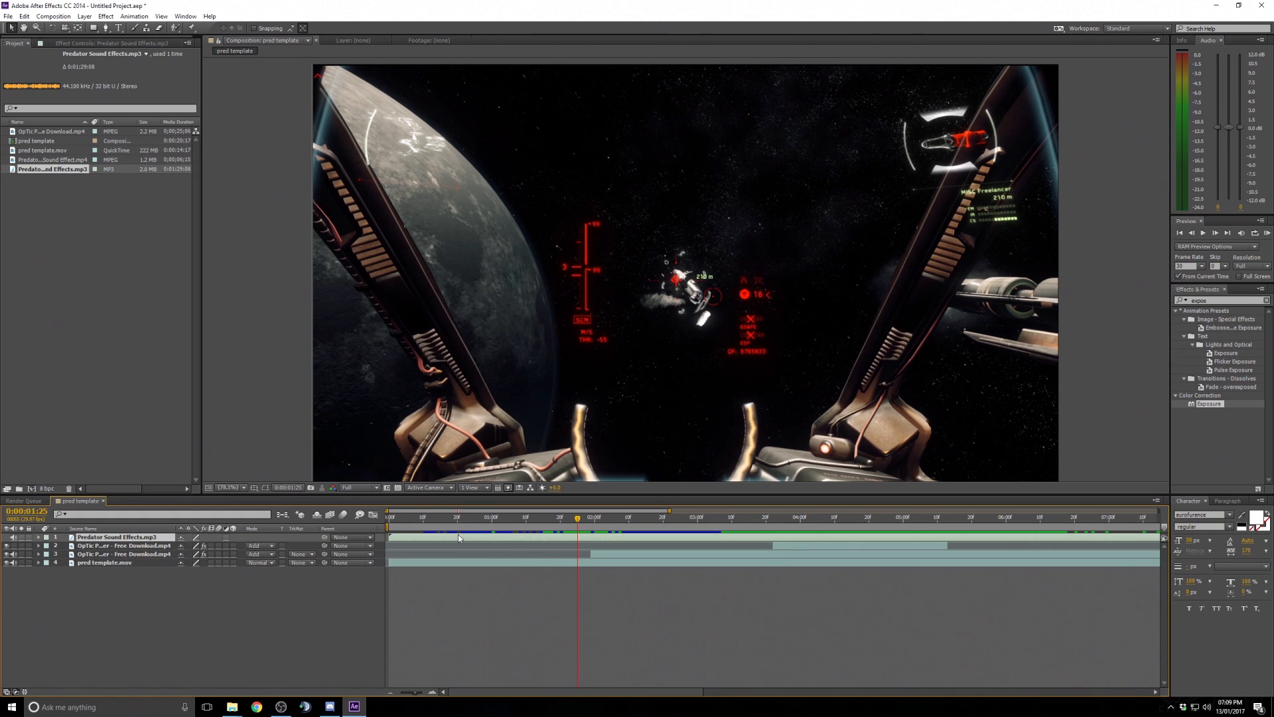
- Expand the sound effects layer's audio waveform and preview the sound around the two-second mark
{"action": "left_click_drag", "start_coordinate": [456, 542], "coordinate": [468, 542]}
{"action": "left_click_drag", "start_coordinate": [579, 521], "coordinate": [640, 521]}
{"action": "left_click", "coordinate": [39, 537]}
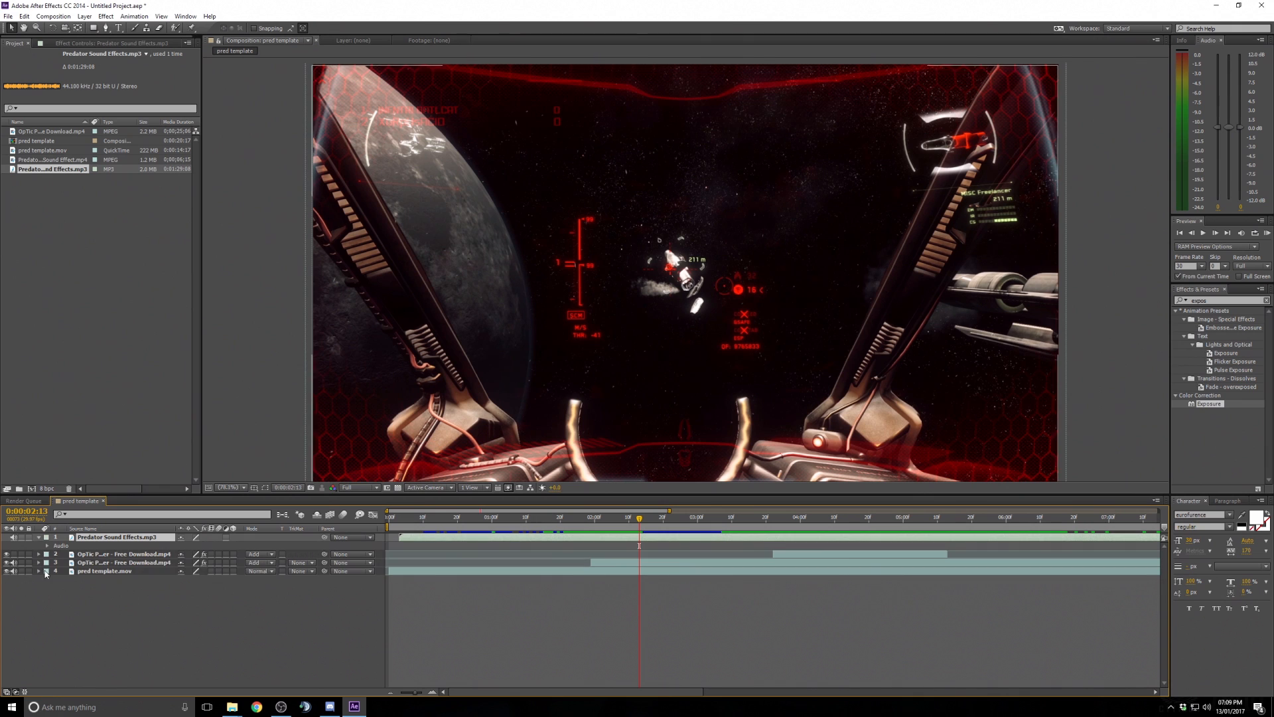
{"action": "left_click", "coordinate": [47, 545]}
{"action": "left_click", "coordinate": [56, 563]}
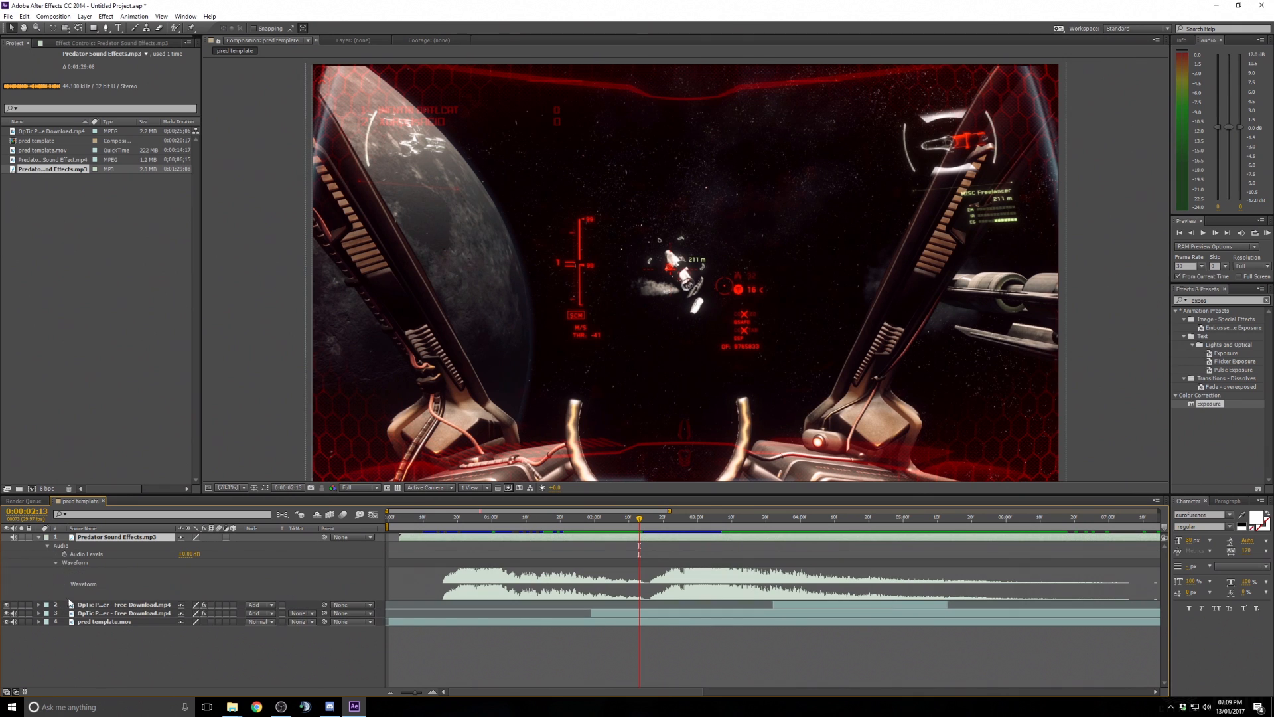
{"action": "mouse_move", "coordinate": [643, 522]}
{"action": "left_mouse_down"}
{"action": "mouse_move", "coordinate": [560, 522]}
{"action": "mouse_move", "coordinate": [653, 531]}
{"action": "left_mouse_up"}
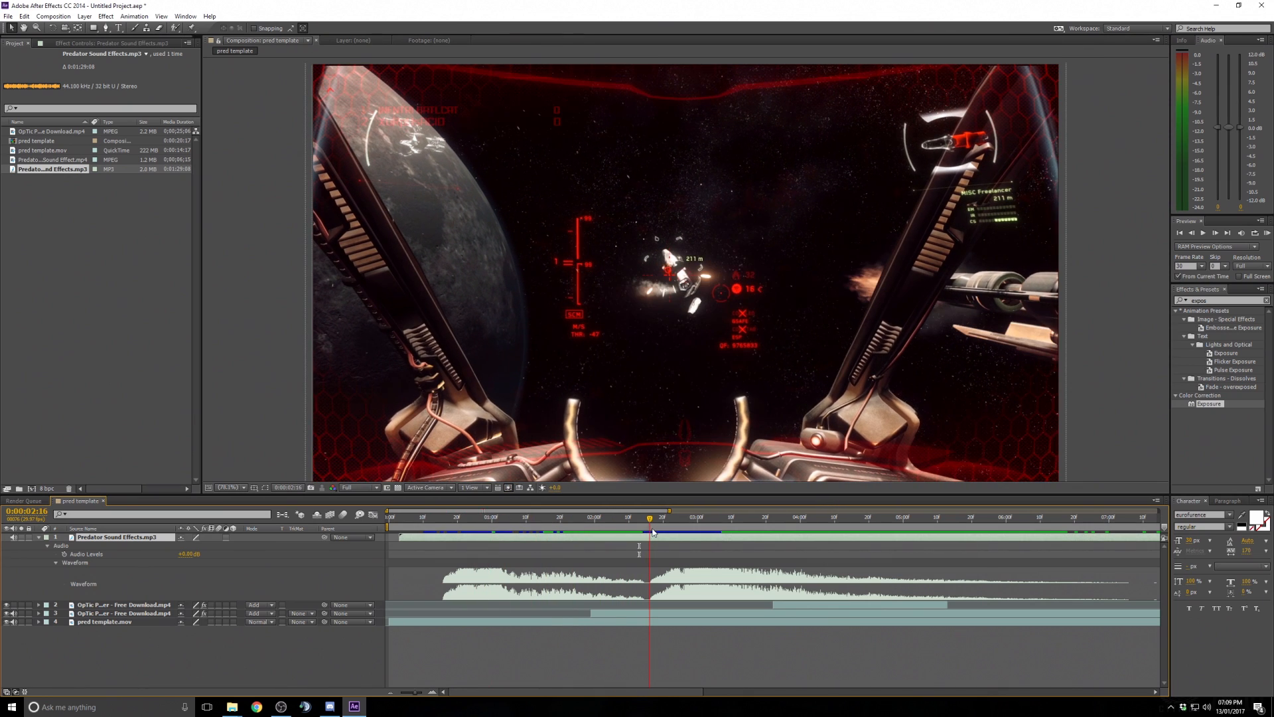
{"action": "left_click", "coordinate": [1267, 234]}
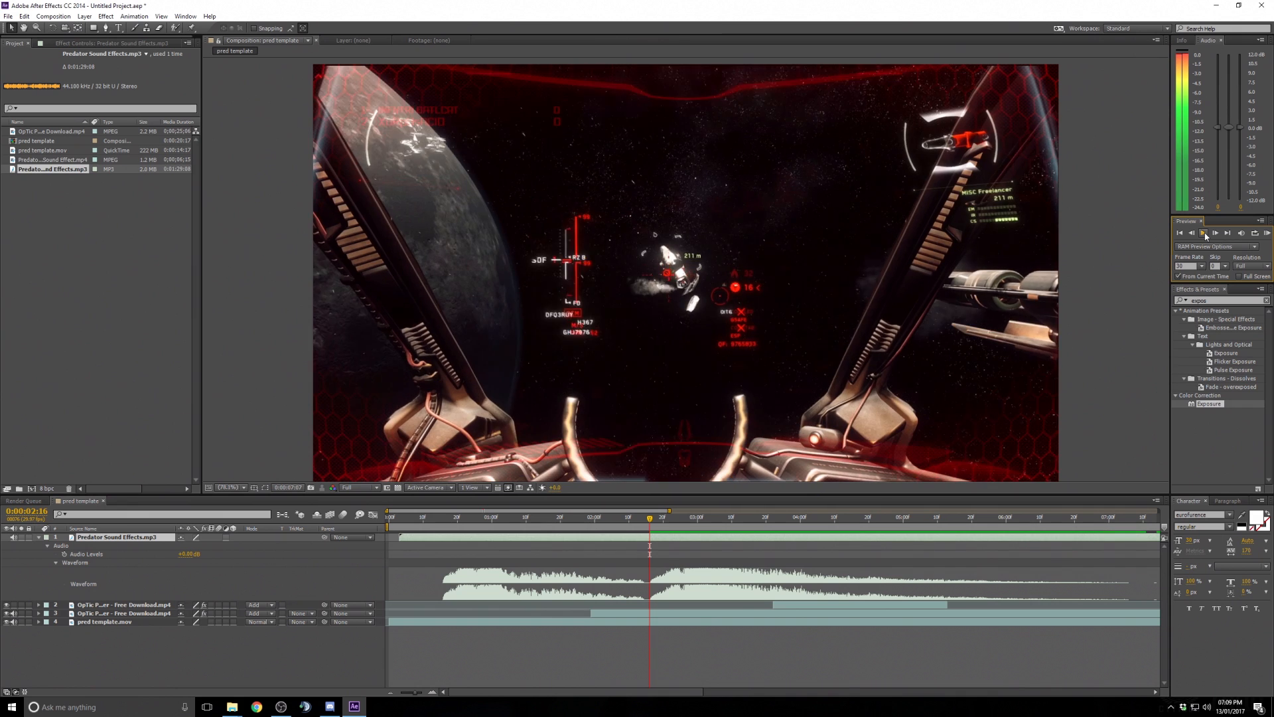
{"action": "key", "text": "space"}
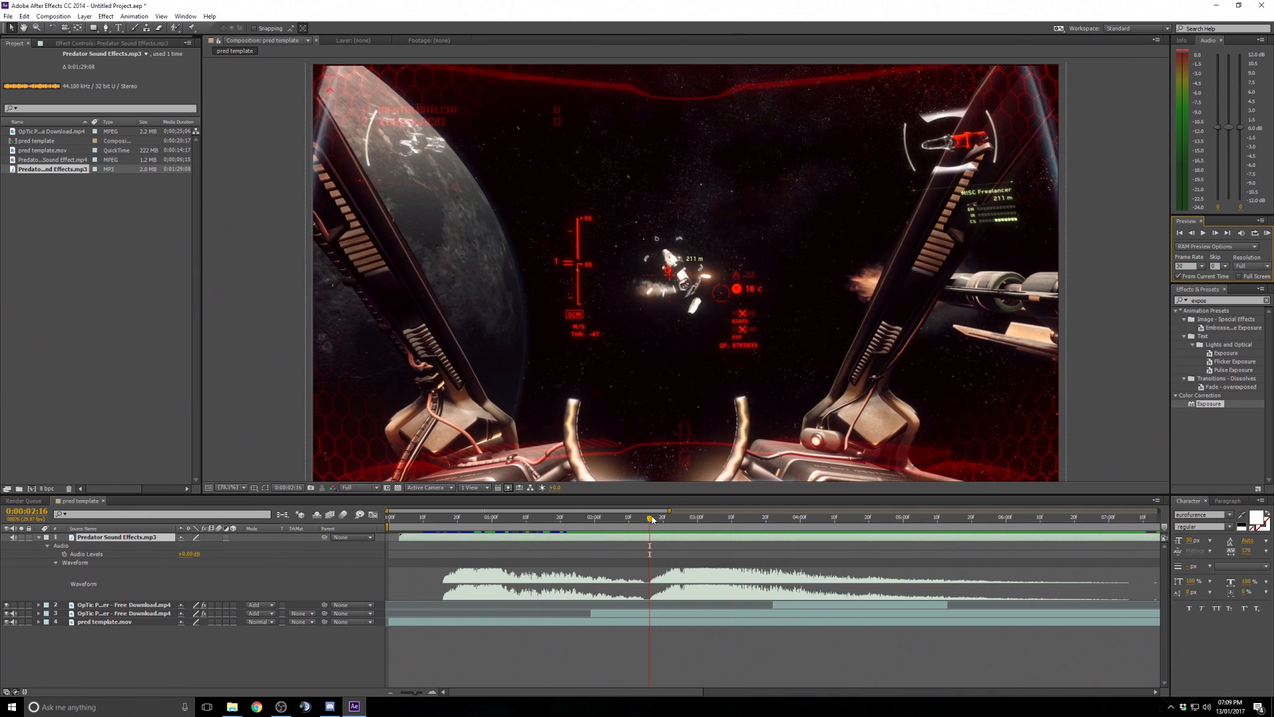
{"action": "left_click_drag", "start_coordinate": [651, 521], "coordinate": [685, 525]}
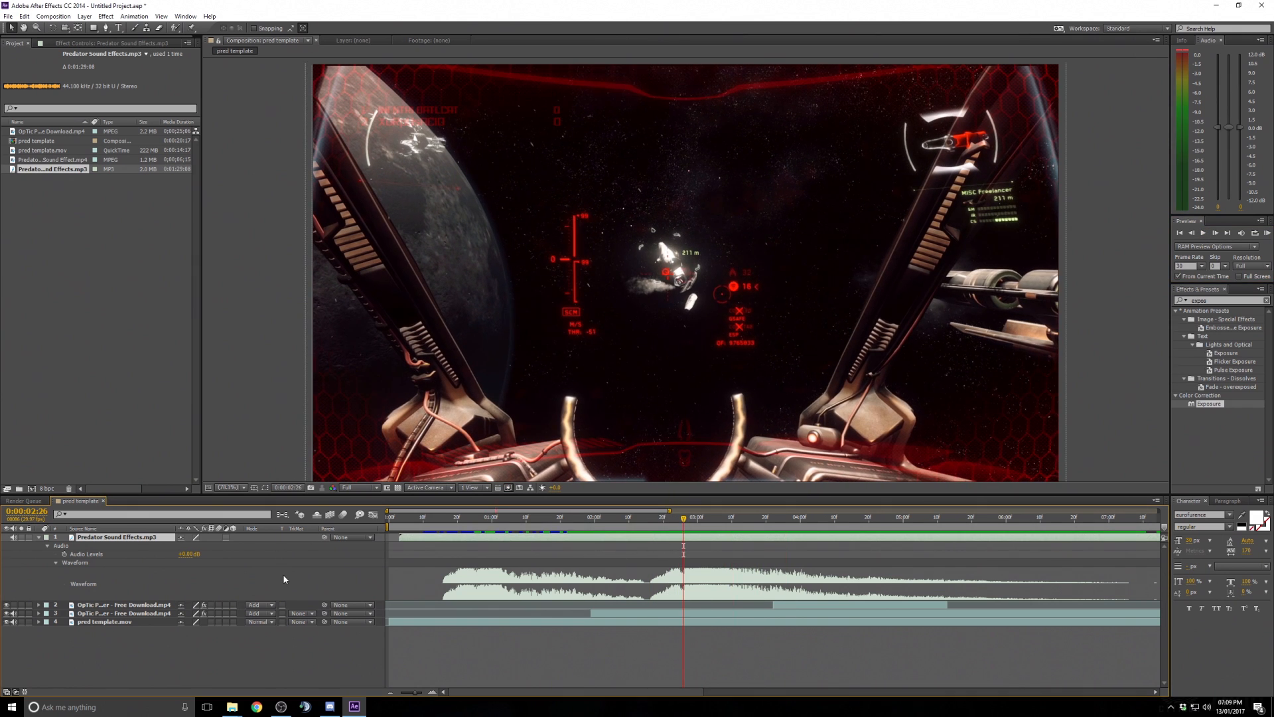
- Set the sound effects layer's Audio Levels to -5 dB and trim its start at 0:00:02:26
{"action": "left_click", "coordinate": [182, 553]}
{"action": "key", "text": "Return"}
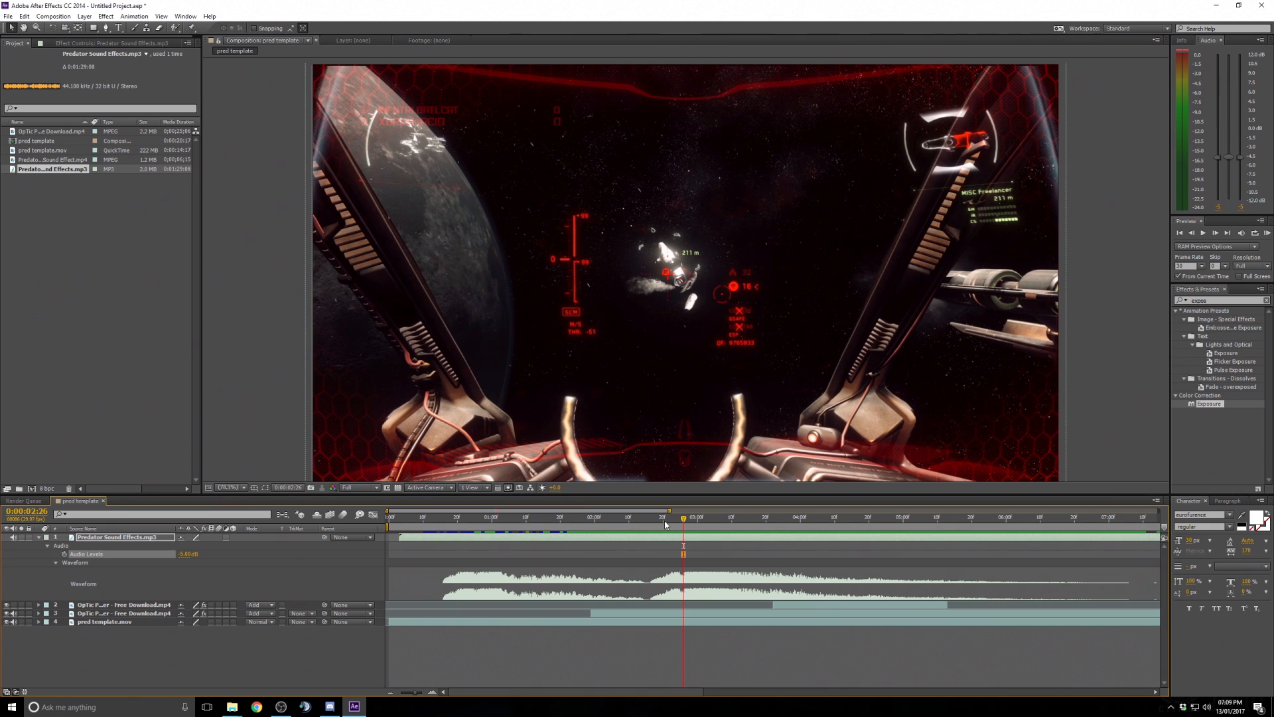
{"action": "mouse_move", "coordinate": [661, 526]}
{"action": "left_mouse_down"}
{"action": "mouse_move", "coordinate": [650, 525]}
{"action": "mouse_move", "coordinate": [683, 518]}
{"action": "left_mouse_up"}
{"action": "left_click", "coordinate": [682, 538]}
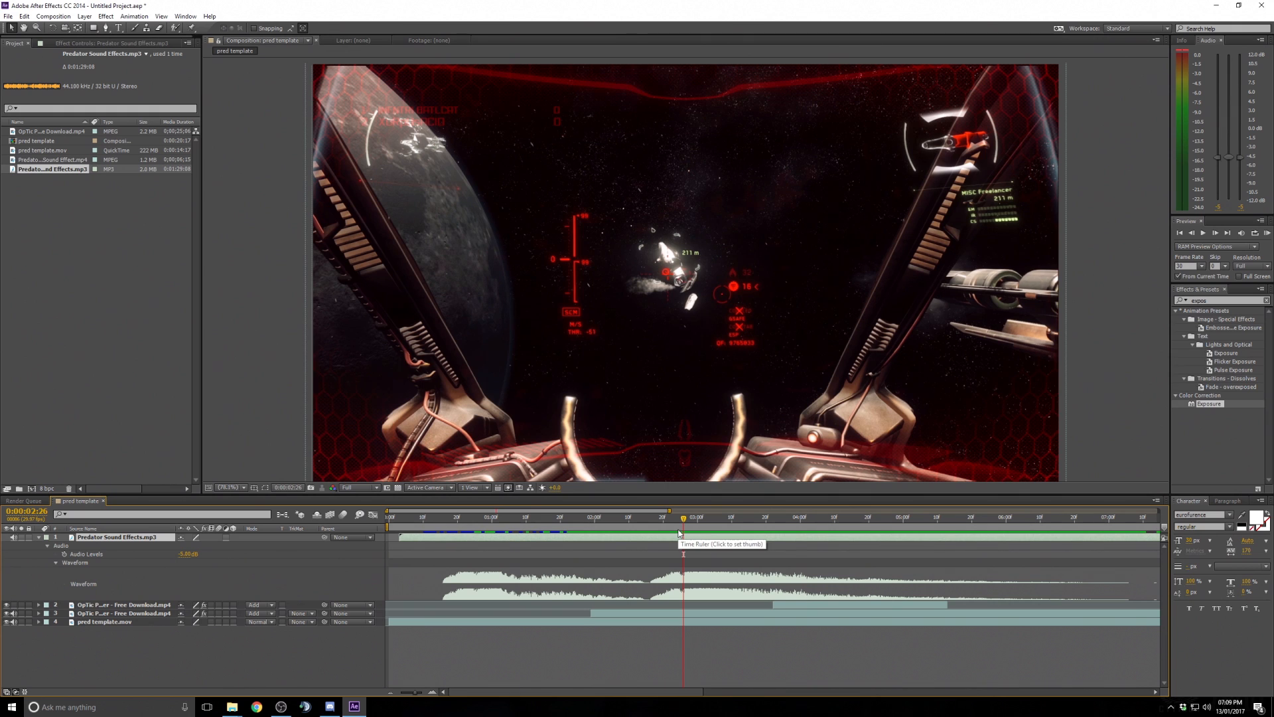
{"action": "key", "text": "alt+bracketleft"}
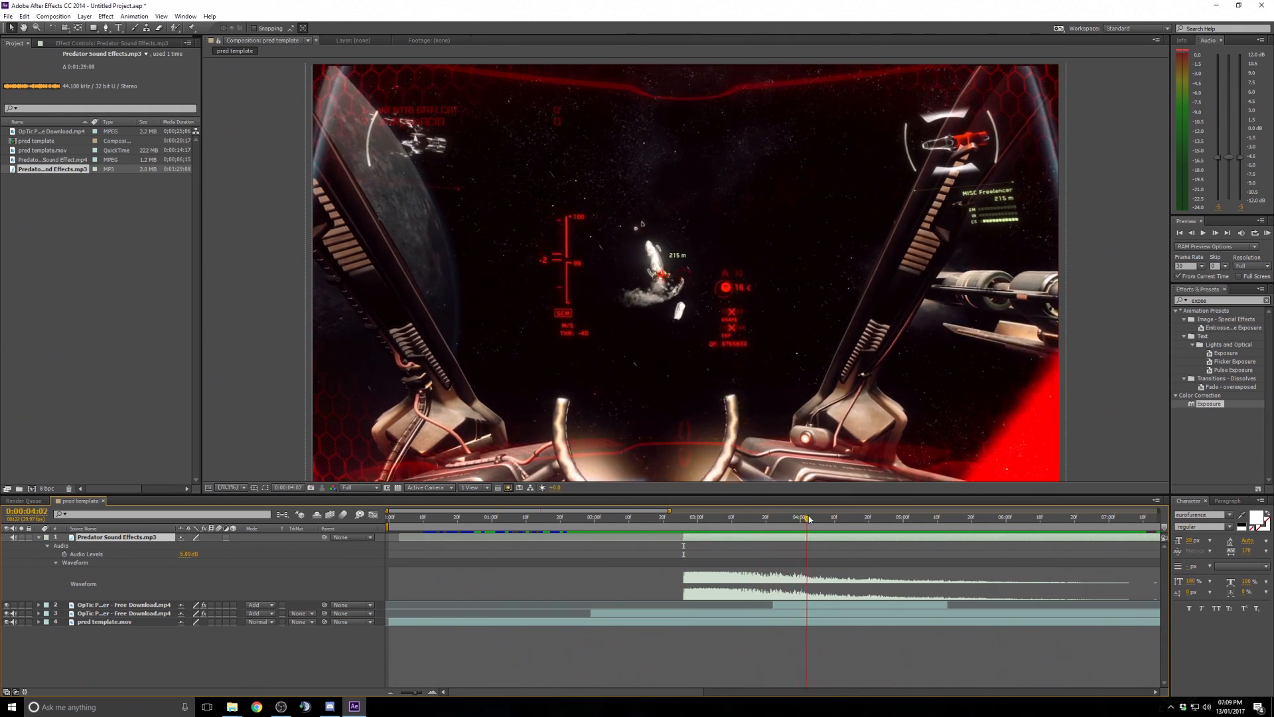
- Slide the trimmed sound effects layer so it starts at about 0:00:04:26
{"action": "left_click", "coordinate": [845, 520]}
{"action": "left_click_drag", "start_coordinate": [846, 520], "coordinate": [941, 517]}
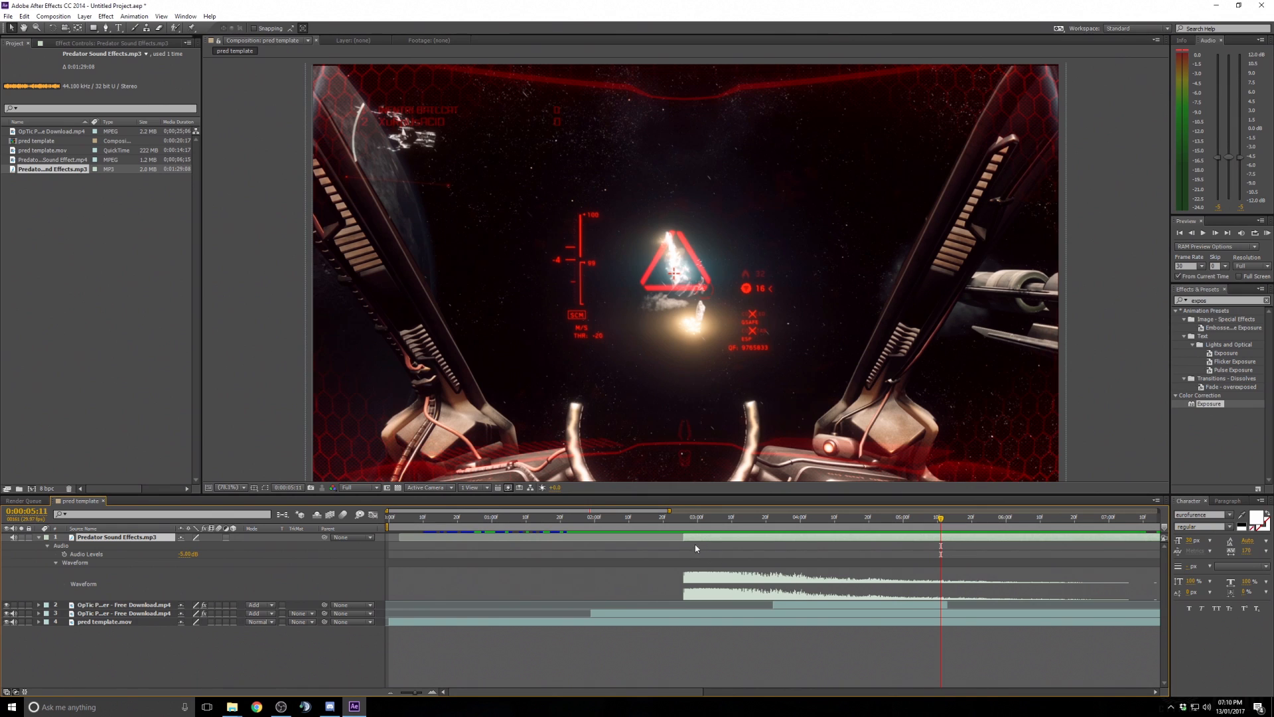
{"action": "mouse_move", "coordinate": [696, 539]}
{"action": "left_mouse_down"}
{"action": "mouse_move", "coordinate": [957, 541]}
{"action": "mouse_move", "coordinate": [842, 537]}
{"action": "mouse_move", "coordinate": [905, 536]}
{"action": "left_mouse_up"}
{"action": "left_click", "coordinate": [889, 520]}
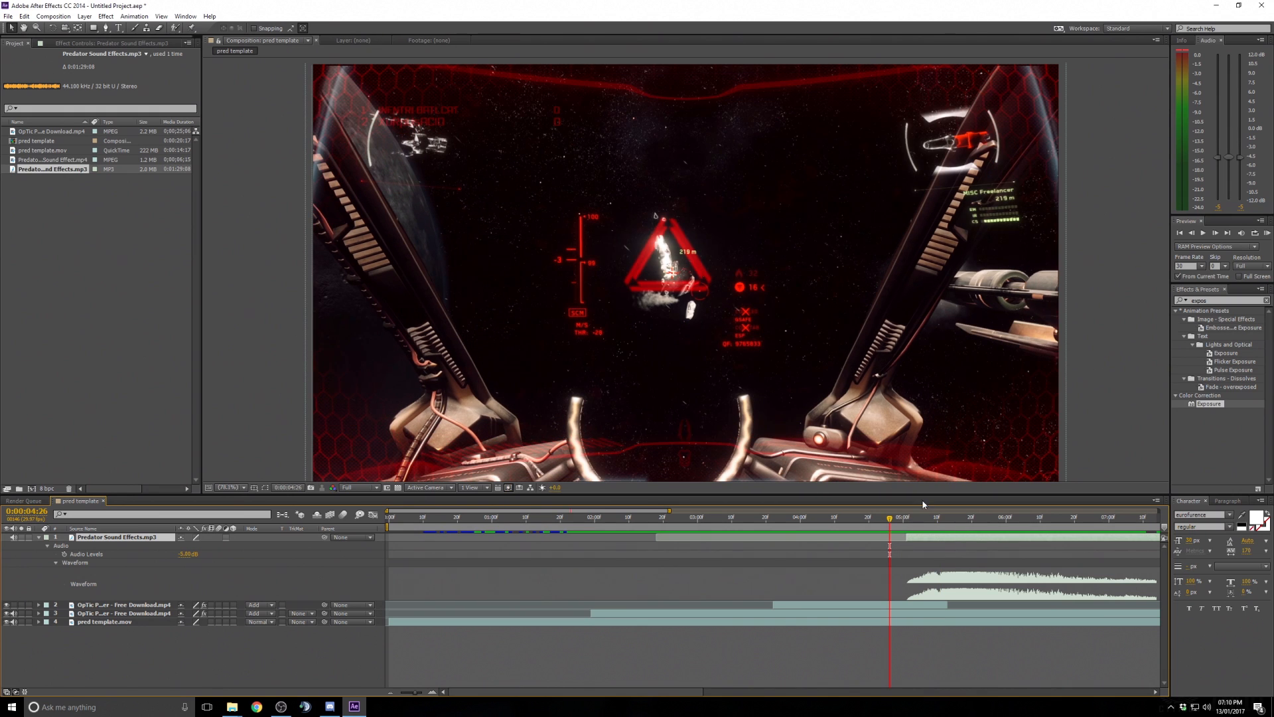
- Preview the lock-on sequence with the sound effect from about 4 seconds
{"action": "left_click", "coordinate": [863, 522]}
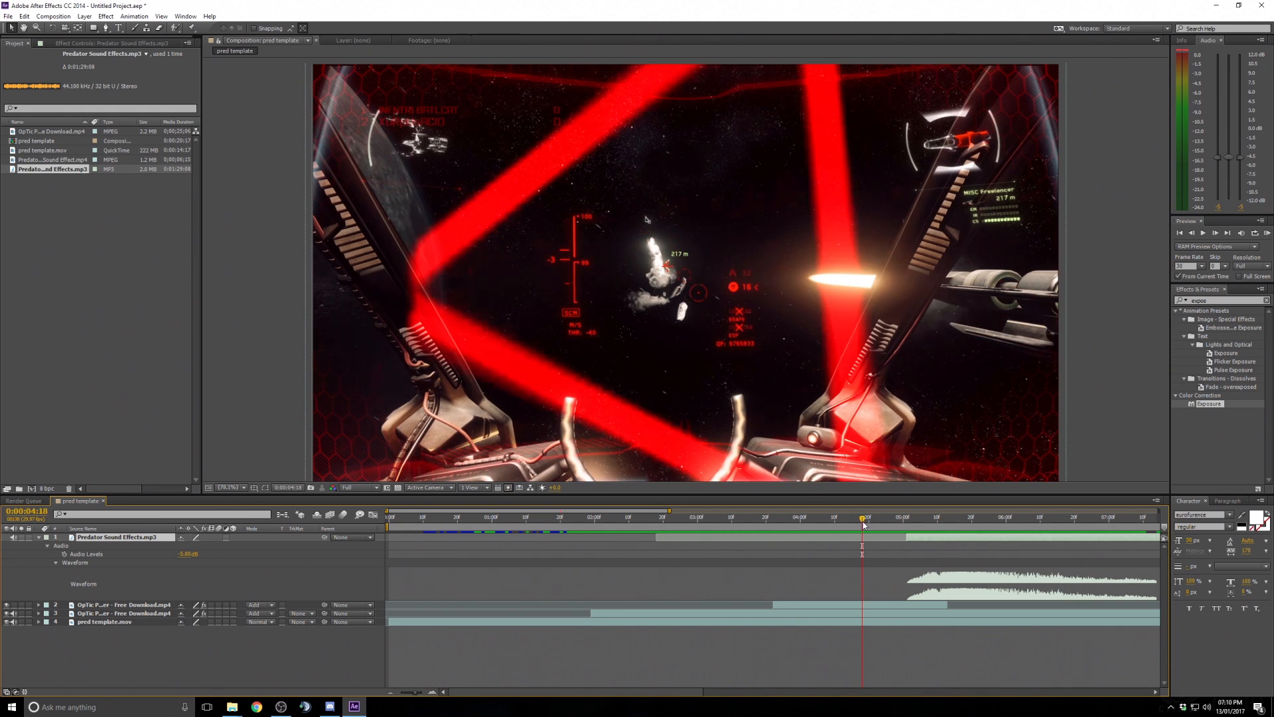
{"action": "left_click", "coordinate": [1269, 236]}
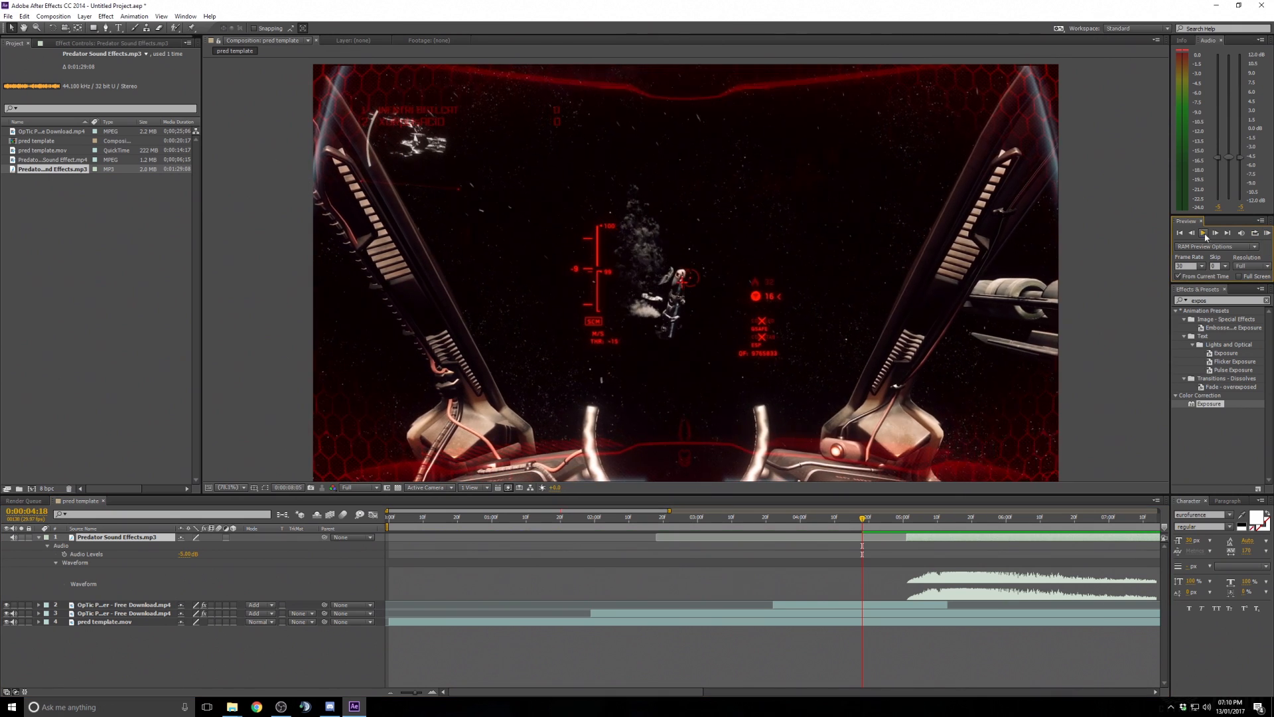
{"action": "left_click", "coordinate": [1204, 235]}
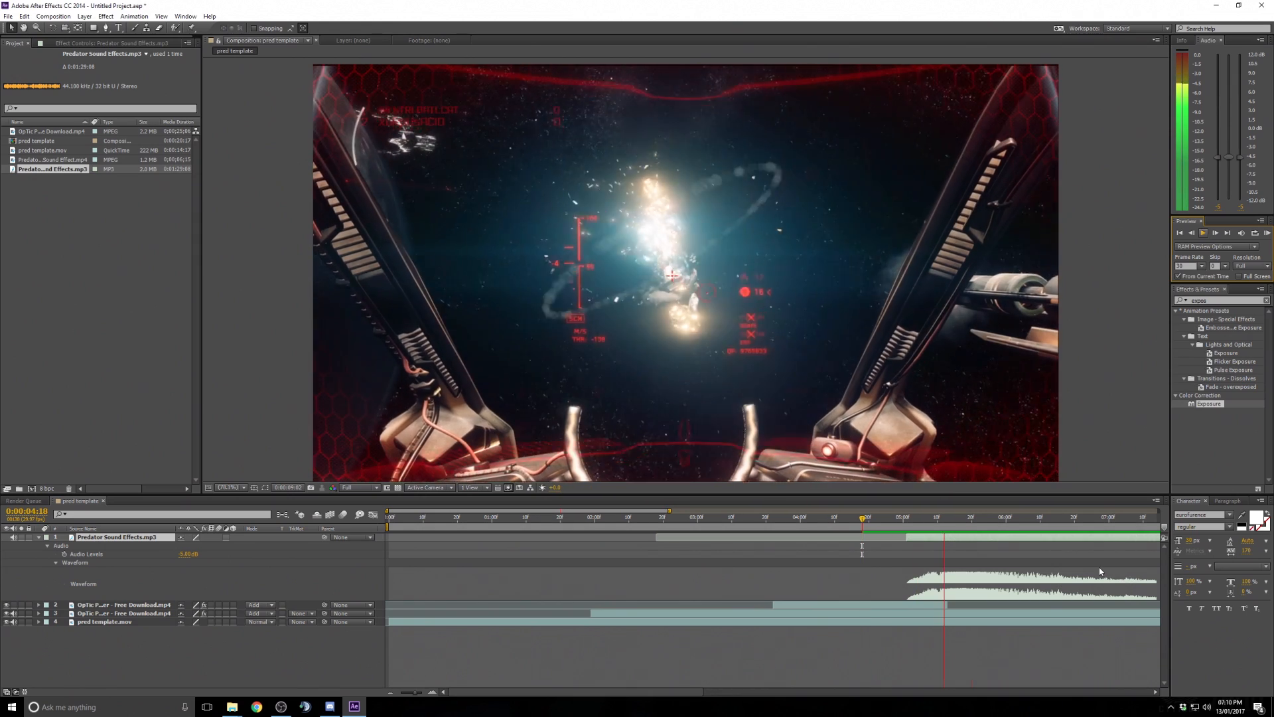
{"action": "key", "text": "space"}
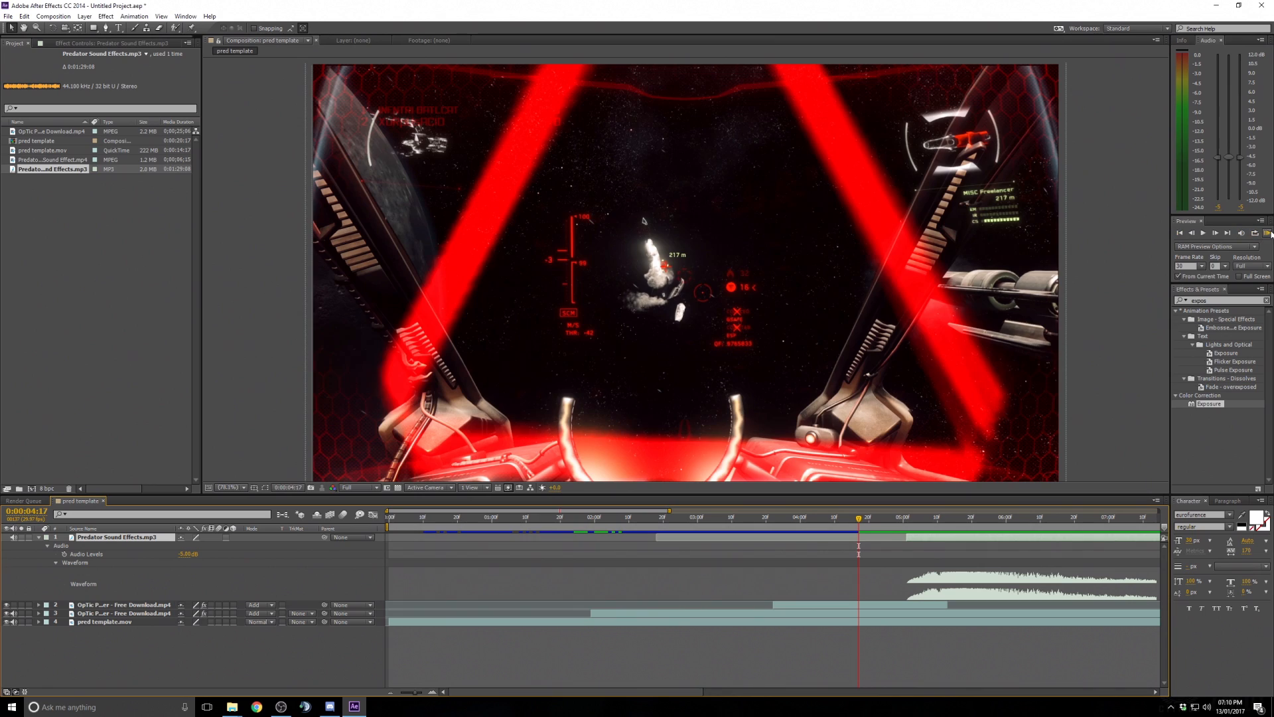
{"action": "left_click", "coordinate": [1204, 234]}
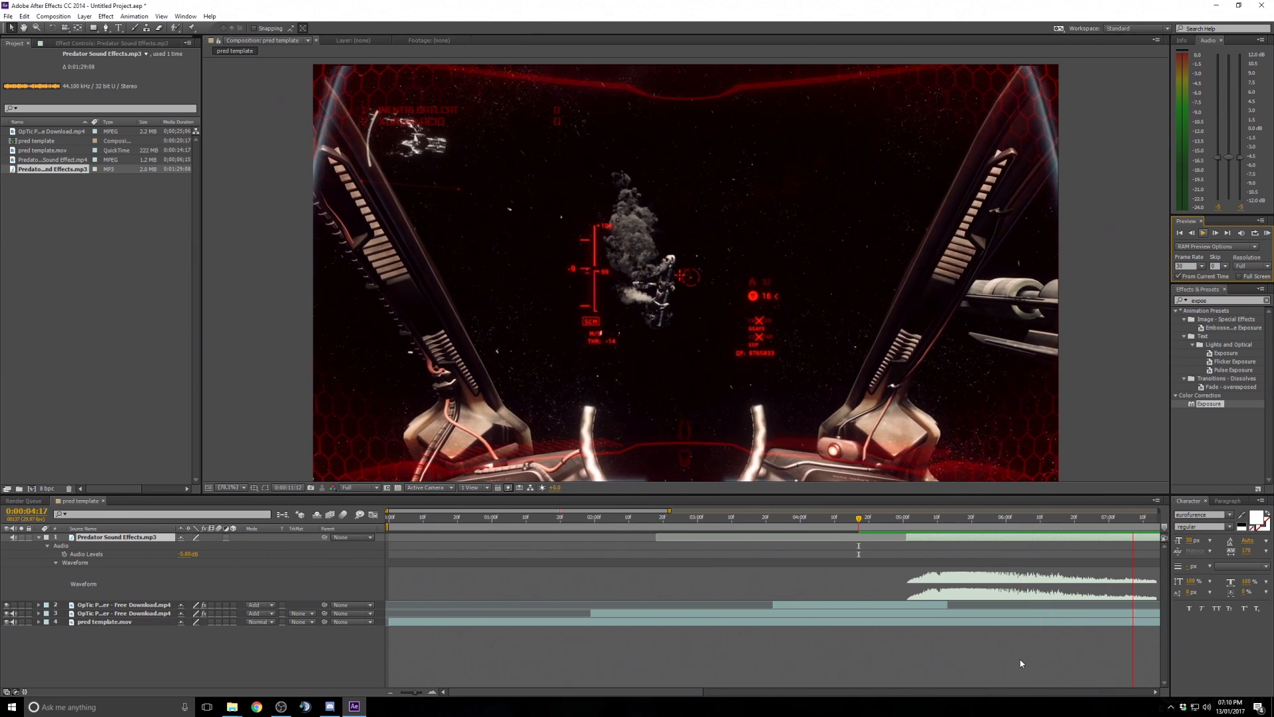
{"action": "key", "text": "space"}
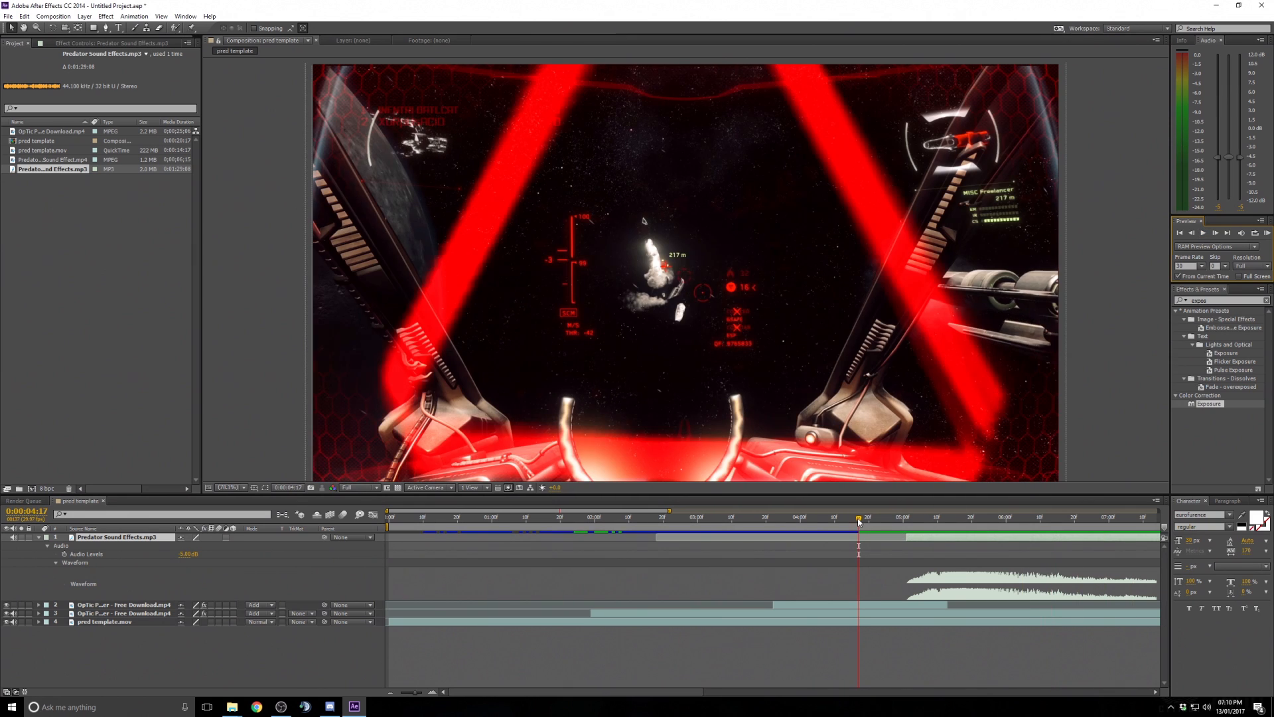
{"action": "left_click_drag", "start_coordinate": [859, 522], "coordinate": [627, 526]}
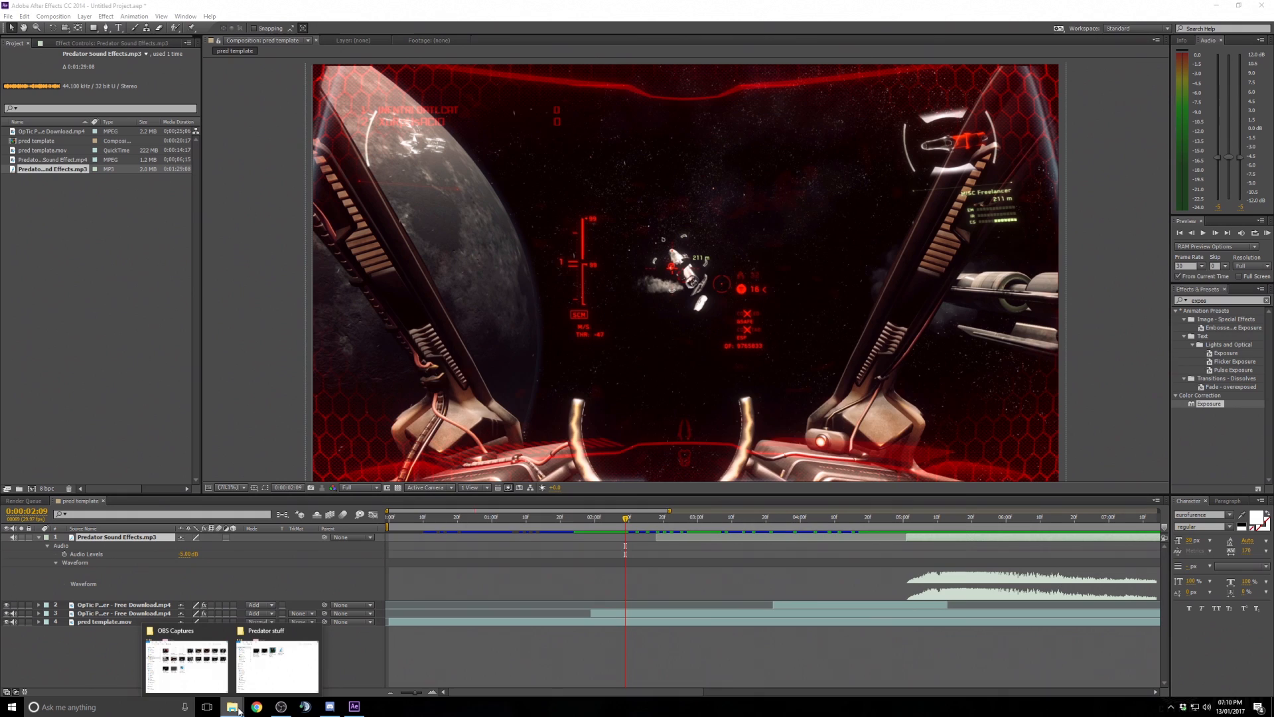
- Reopen Predator Sound Effects.mp3 in the media player and scrub through its playback
{"action": "left_click", "coordinate": [278, 660]}
{"action": "double_click", "coordinate": [708, 350]}
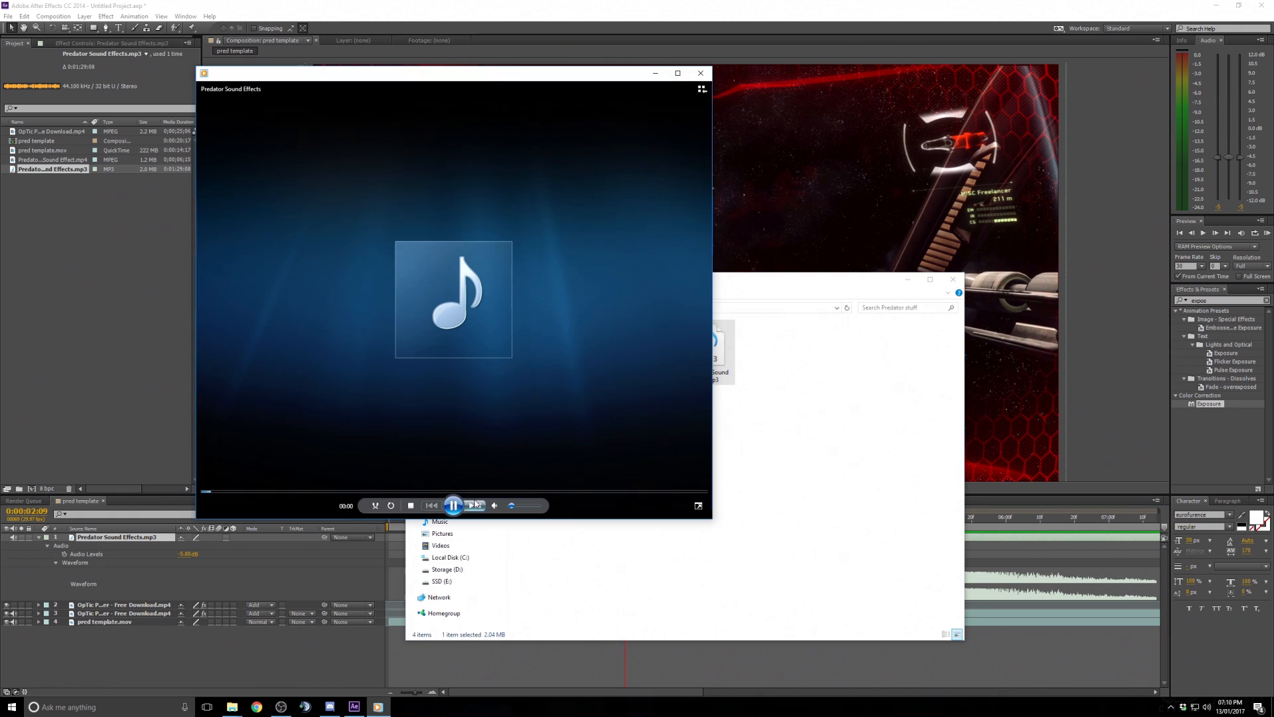
{"action": "left_click", "coordinate": [264, 492]}
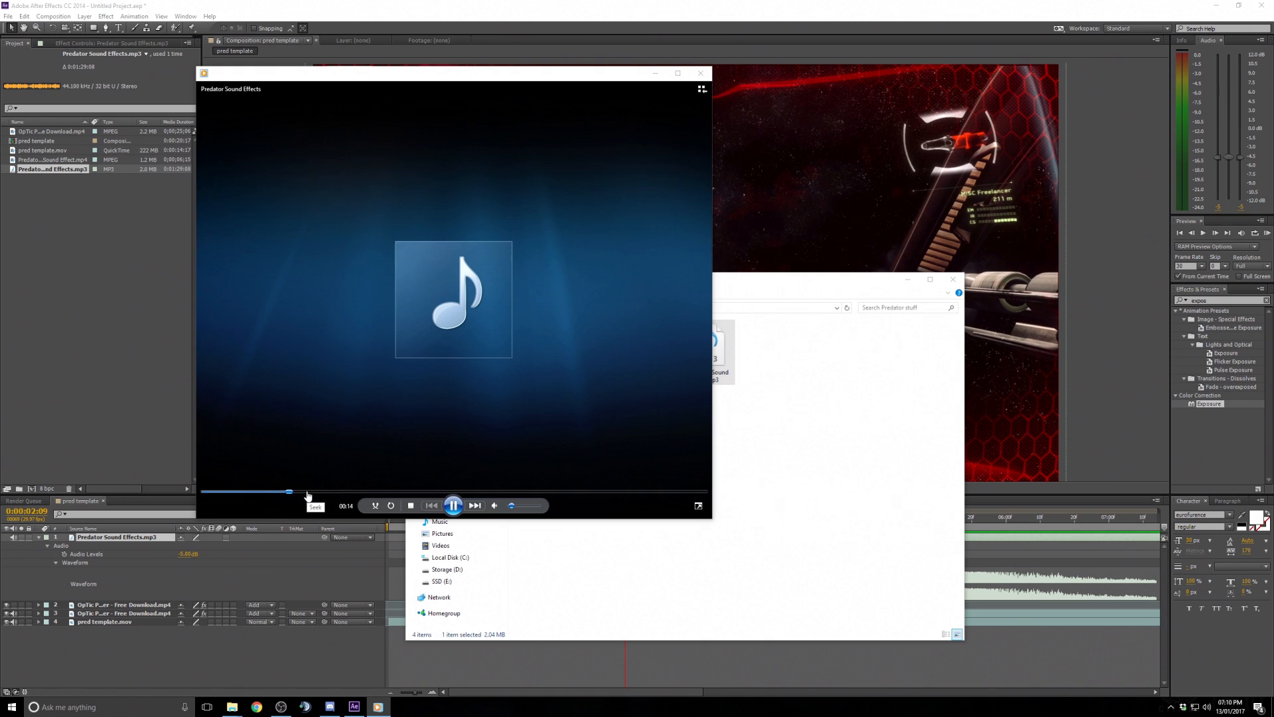
{"action": "left_click", "coordinate": [294, 494]}
{"action": "left_click", "coordinate": [280, 493]}
{"action": "left_click", "coordinate": [321, 495]}
{"action": "left_click", "coordinate": [337, 495]}
{"action": "left_click", "coordinate": [321, 494]}
- Continue scrubbing through the sound file for another effect, then minimize the player and return to the composition
{"action": "left_click", "coordinate": [365, 492]}
{"action": "left_click", "coordinate": [384, 493]}
{"action": "left_click", "coordinate": [404, 493]}
{"action": "left_click", "coordinate": [420, 493]}
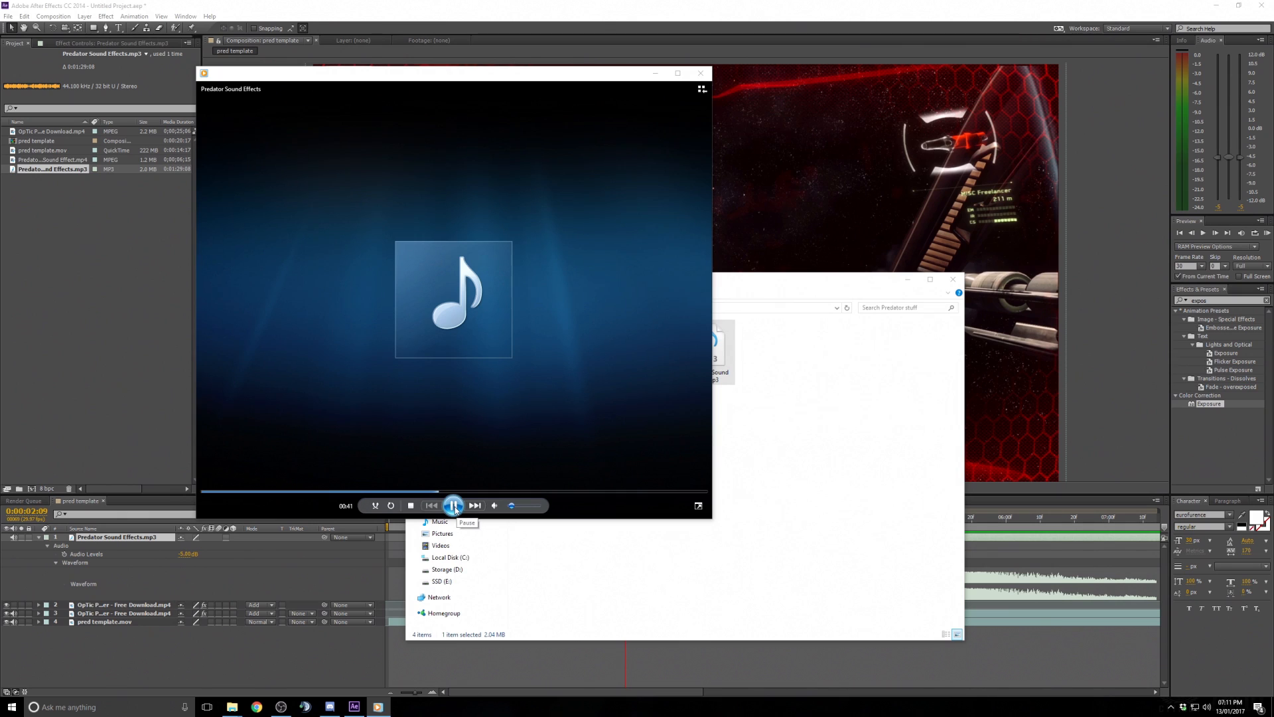
{"action": "left_click", "coordinate": [454, 506]}
{"action": "left_click", "coordinate": [398, 493]}
{"action": "left_click", "coordinate": [454, 506]}
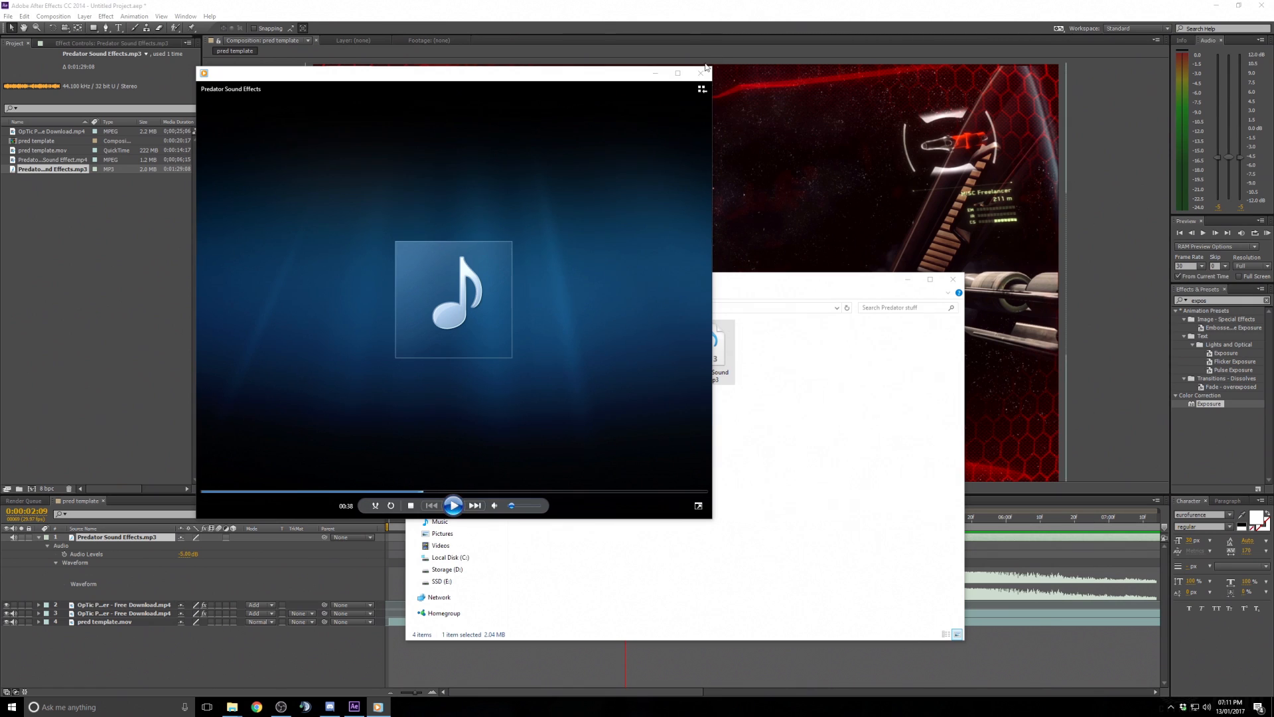
{"action": "left_click", "coordinate": [654, 76]}
{"action": "left_click", "coordinate": [756, 8]}
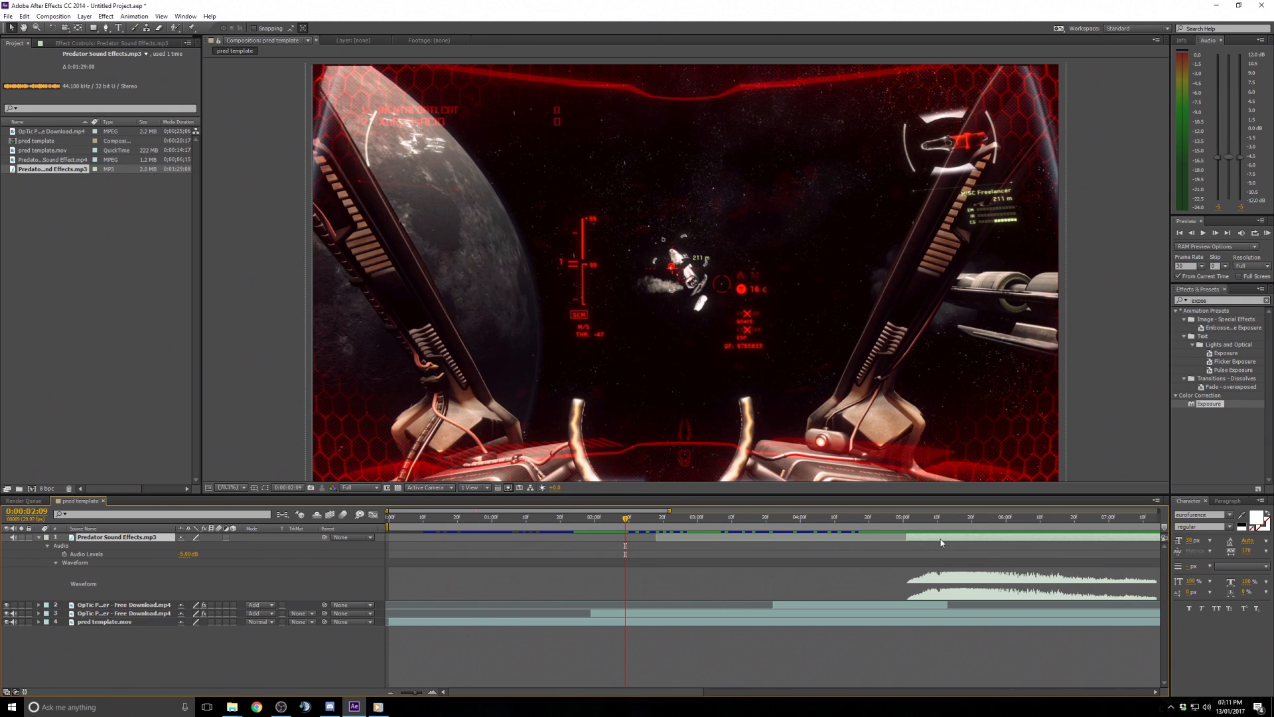
- Duplicate the sound effects layer and trim the copy's end at 0:00:08:20
{"action": "key", "text": "ctrl+d"}
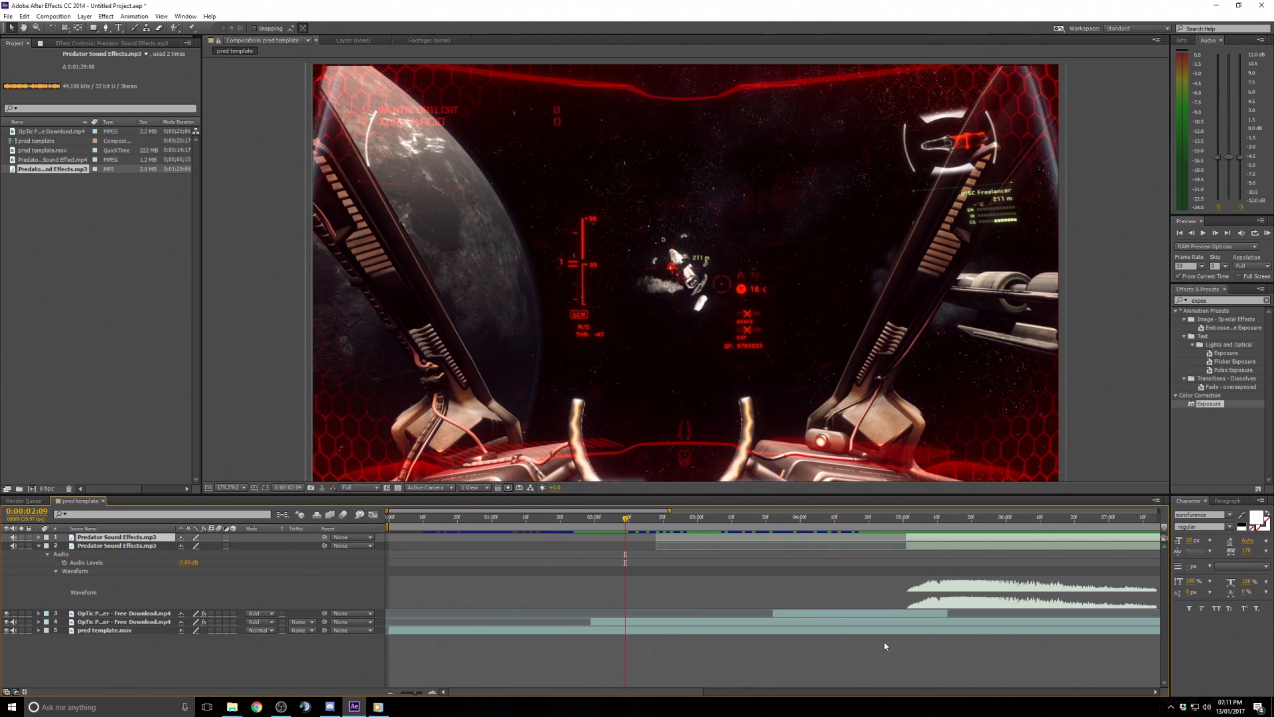
{"action": "left_click_drag", "start_coordinate": [643, 513], "coordinate": [721, 513]}
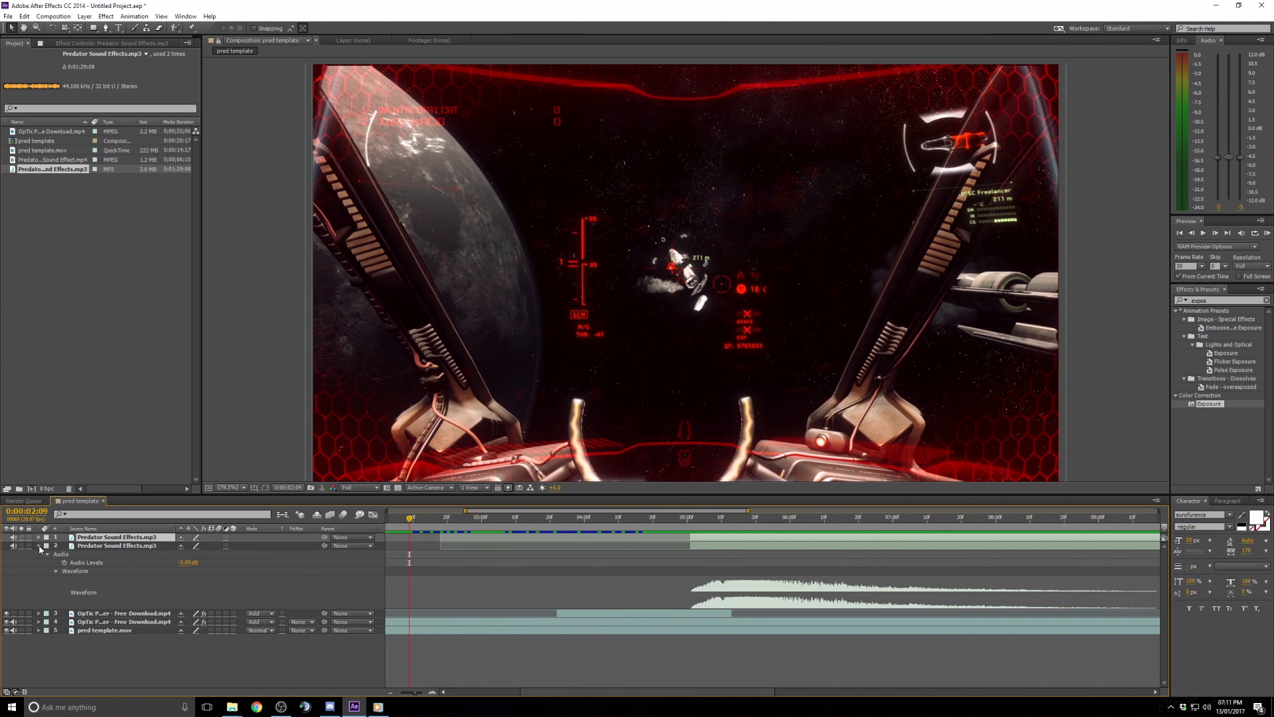
{"action": "left_click_drag", "start_coordinate": [841, 519], "coordinate": [1066, 531]}
{"action": "left_click", "coordinate": [1056, 547]}
{"action": "key", "text": "alt+bracketright"}
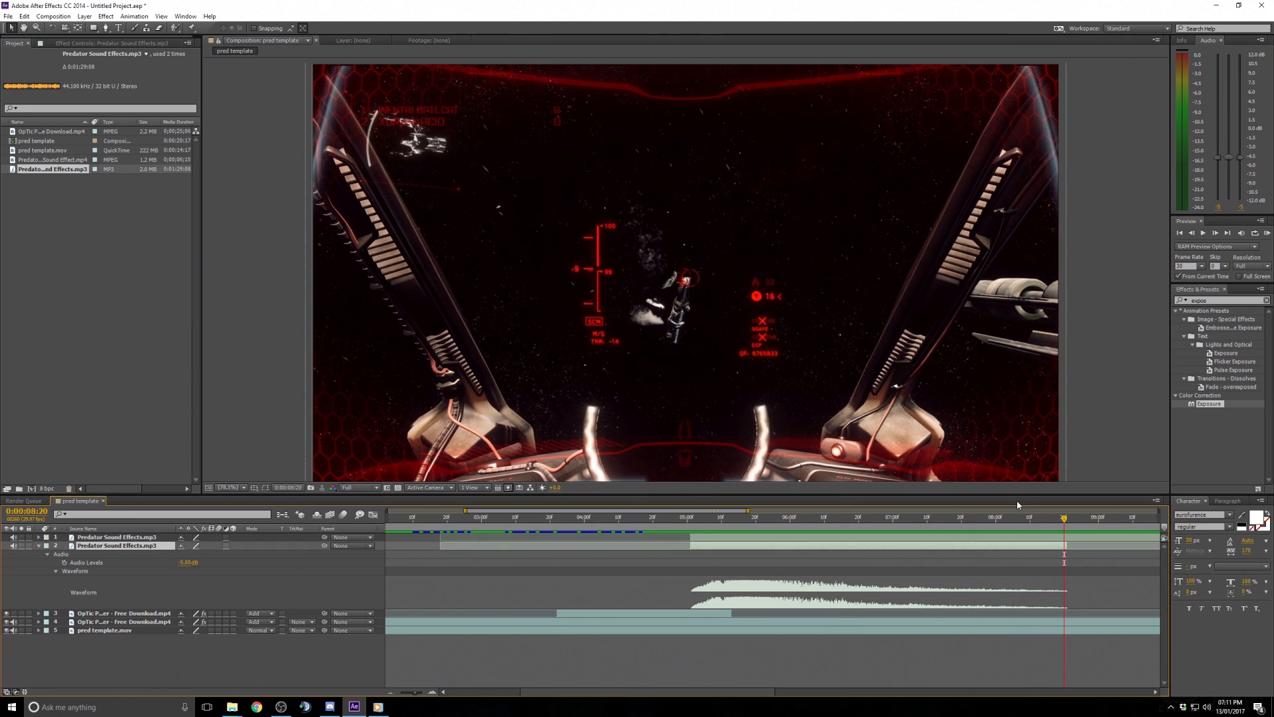
- Collapse the duplicate layer and expand the original sound layer's waveform in a wider timeline view
{"action": "left_click", "coordinate": [716, 541]}
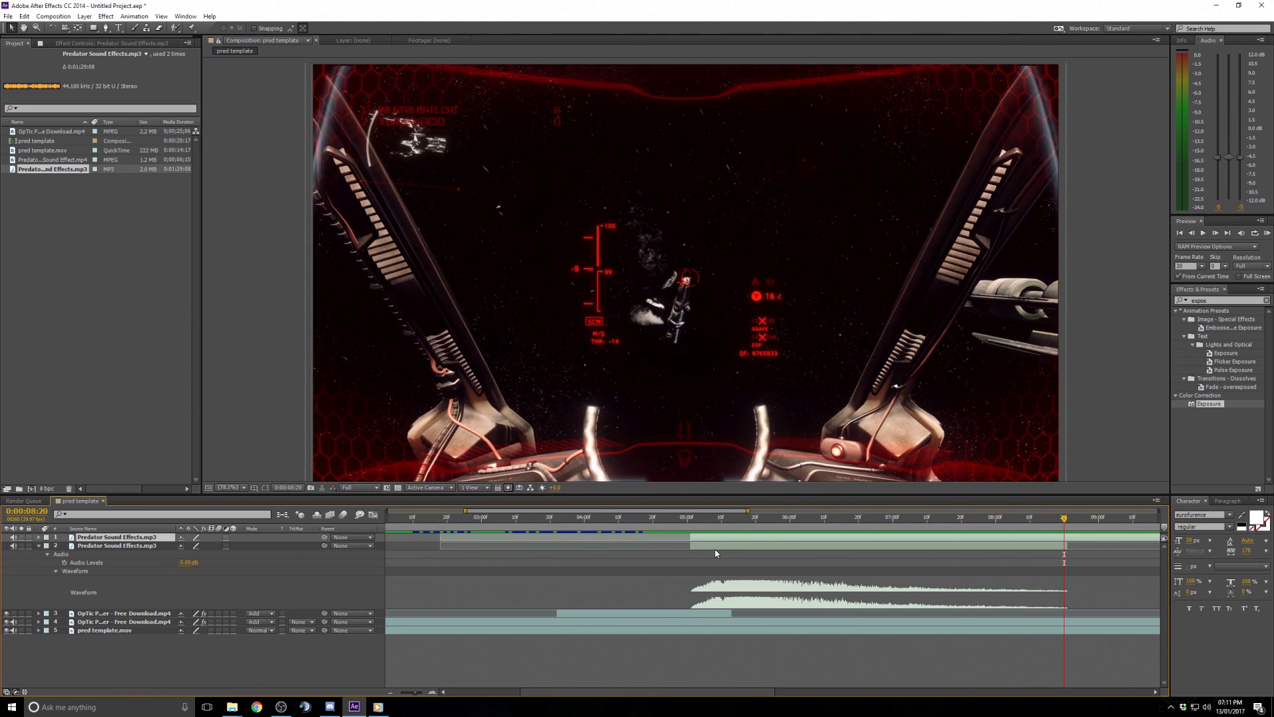
{"action": "left_click", "coordinate": [38, 545]}
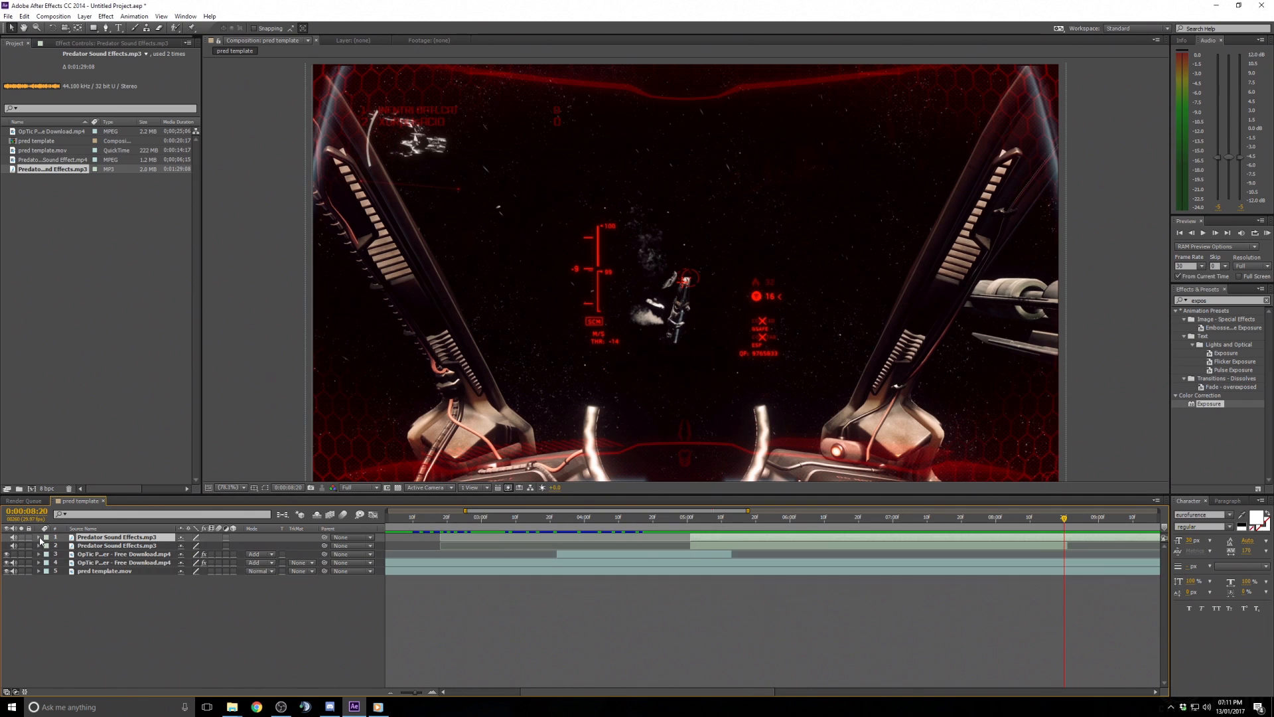
{"action": "left_click", "coordinate": [38, 537]}
{"action": "left_click", "coordinate": [47, 546]}
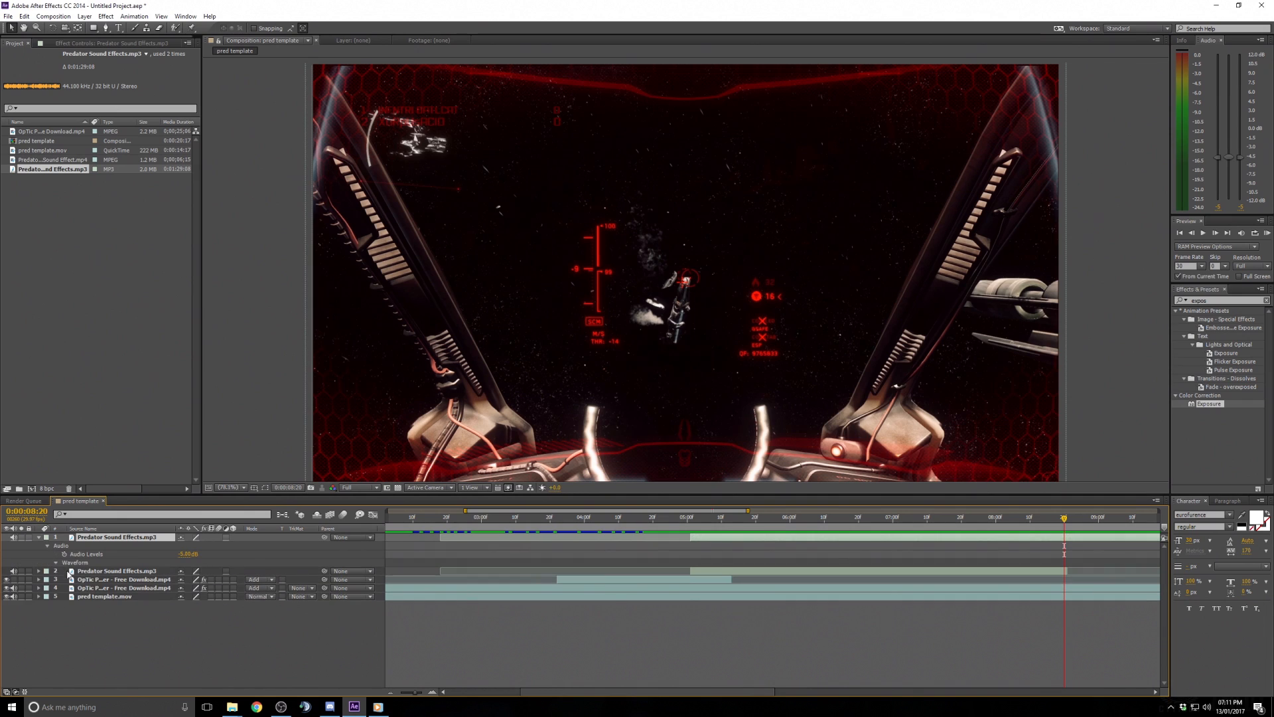
{"action": "left_click_drag", "start_coordinate": [762, 692], "coordinate": [825, 691]}
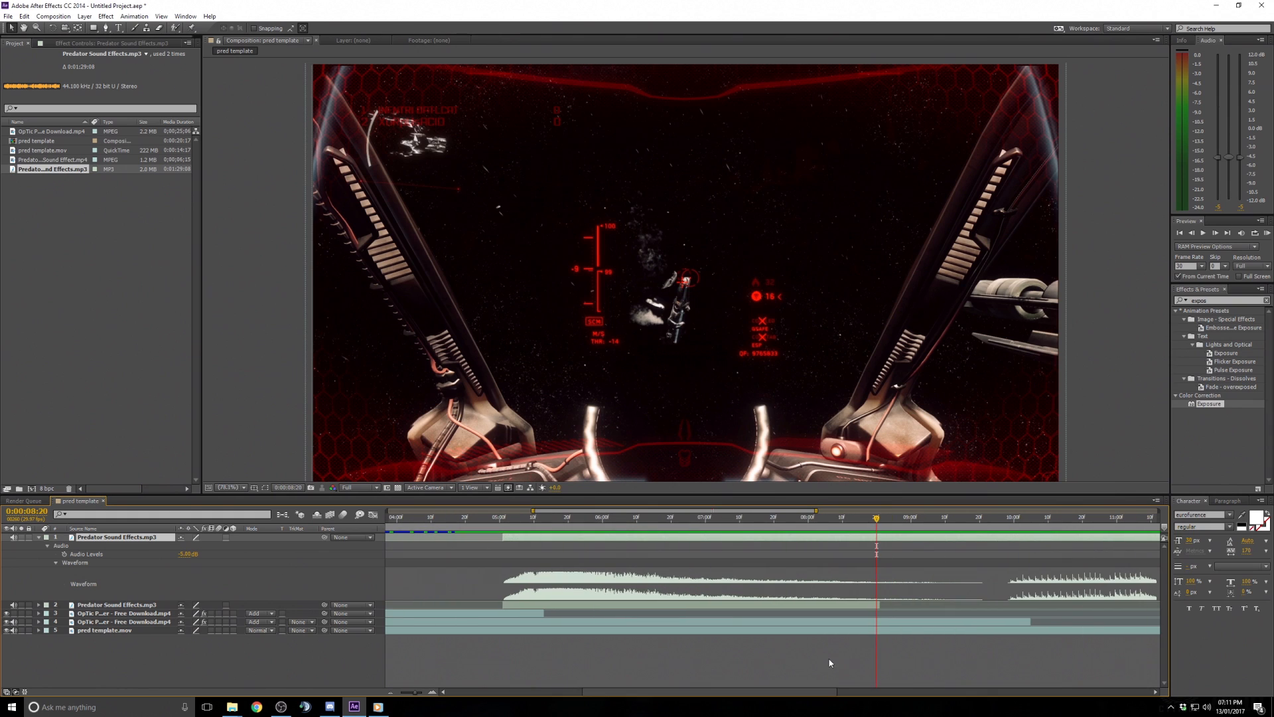
- Slide the sound effects layer earlier in the timeline and preview the result
{"action": "left_click_drag", "start_coordinate": [1002, 541], "coordinate": [717, 528]}
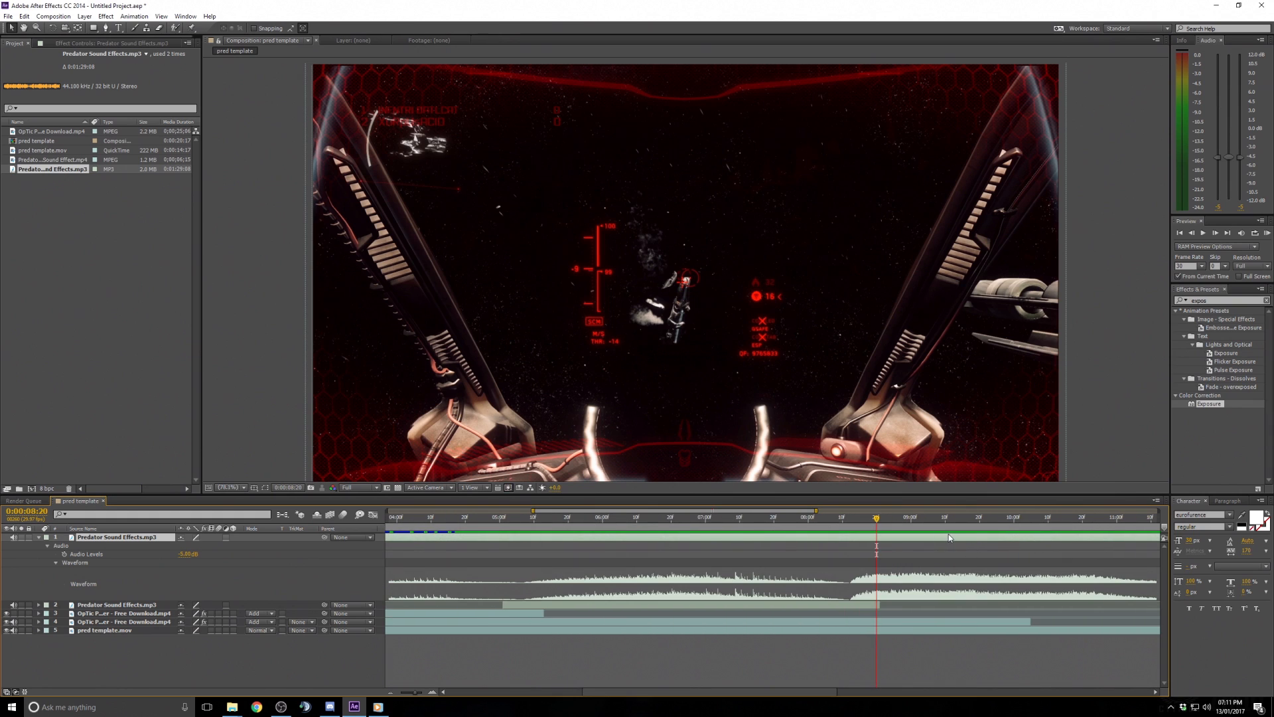
{"action": "left_click", "coordinate": [1269, 234]}
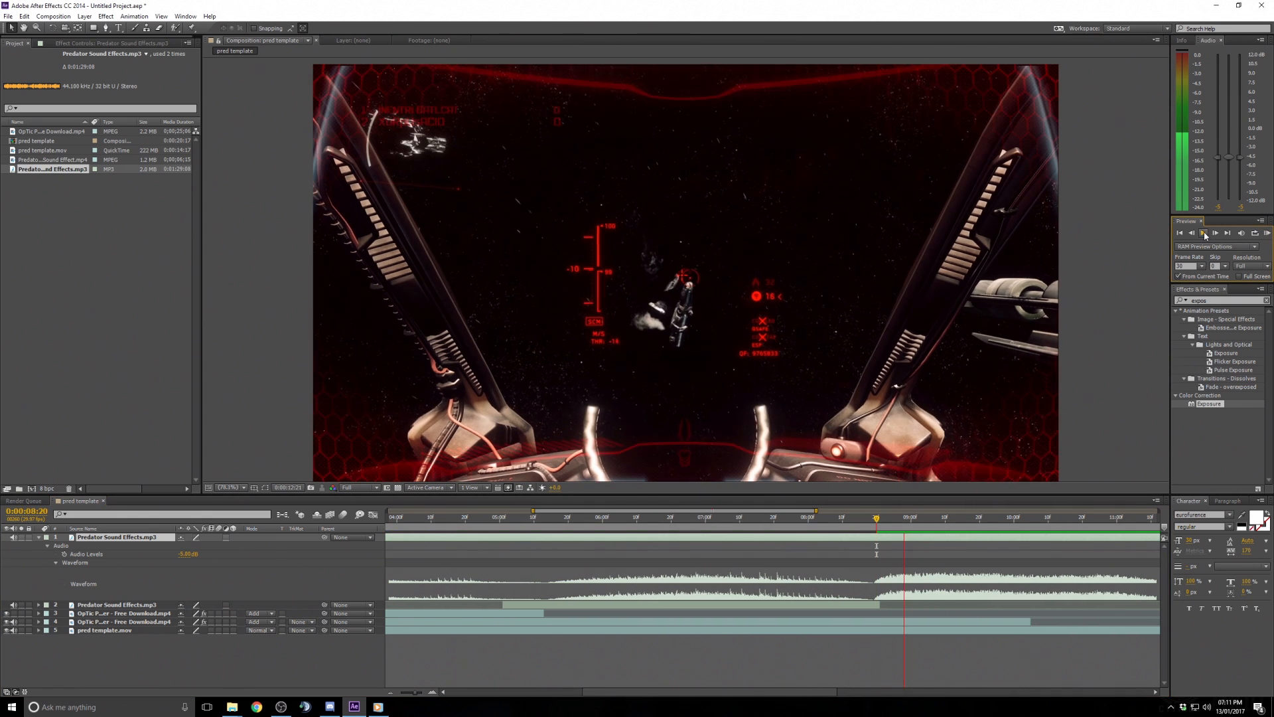
{"action": "key", "text": "space"}
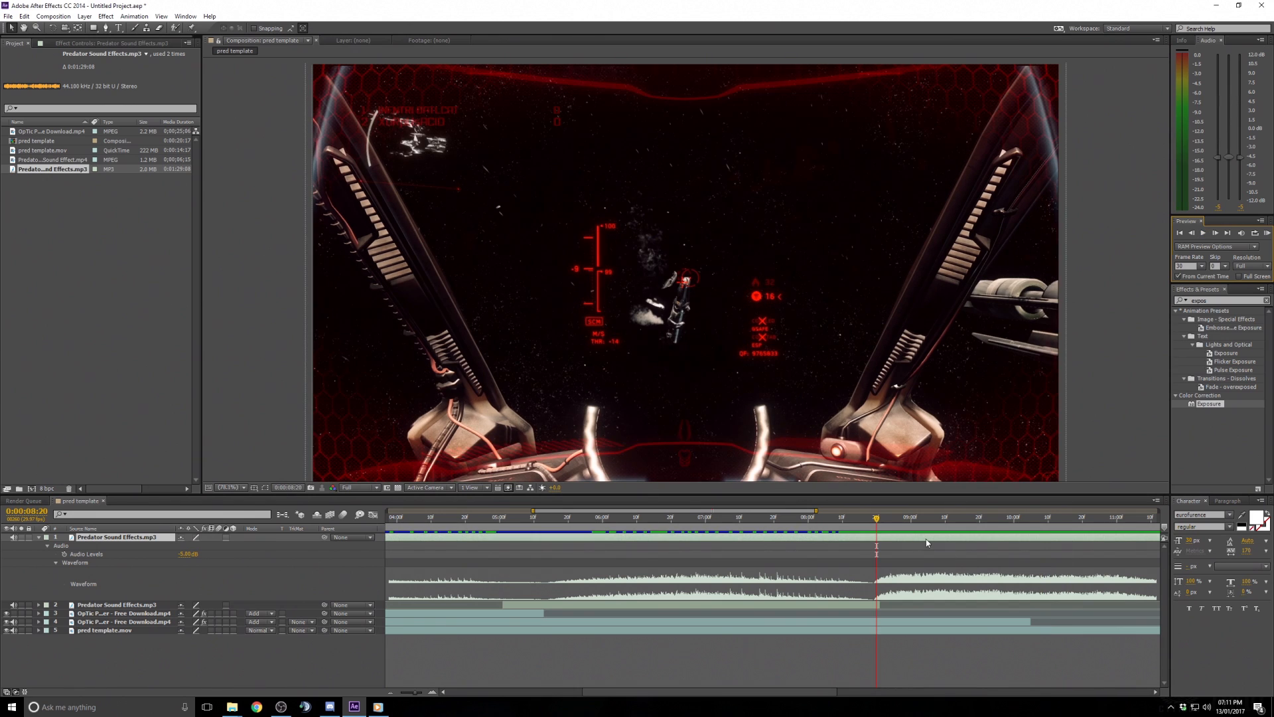
- Trim the sound layer's in point at 0:00:08:20
{"action": "left_click_drag", "start_coordinate": [921, 540], "coordinate": [924, 540]}
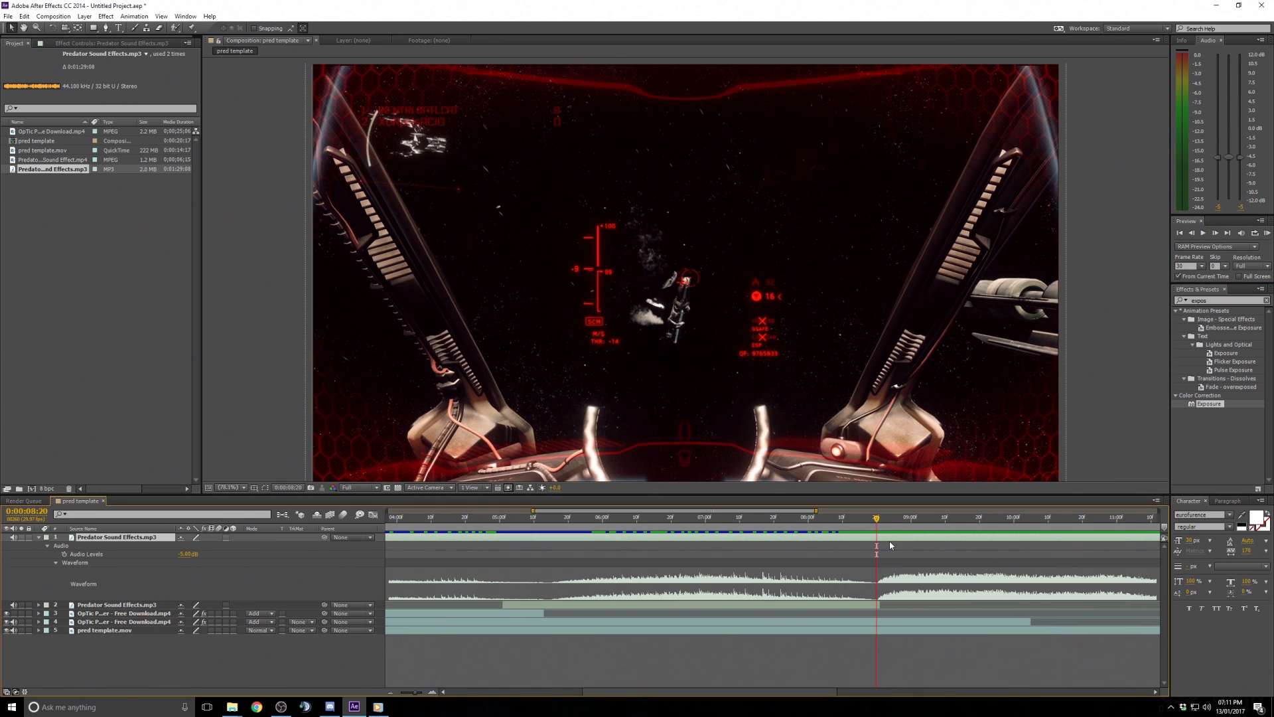
{"action": "key", "text": "alt+bracketleft"}
{"action": "mouse_move", "coordinate": [635, 521]}
{"action": "left_mouse_down"}
{"action": "mouse_move", "coordinate": [668, 520]}
{"action": "mouse_move", "coordinate": [642, 525]}
{"action": "left_mouse_up"}
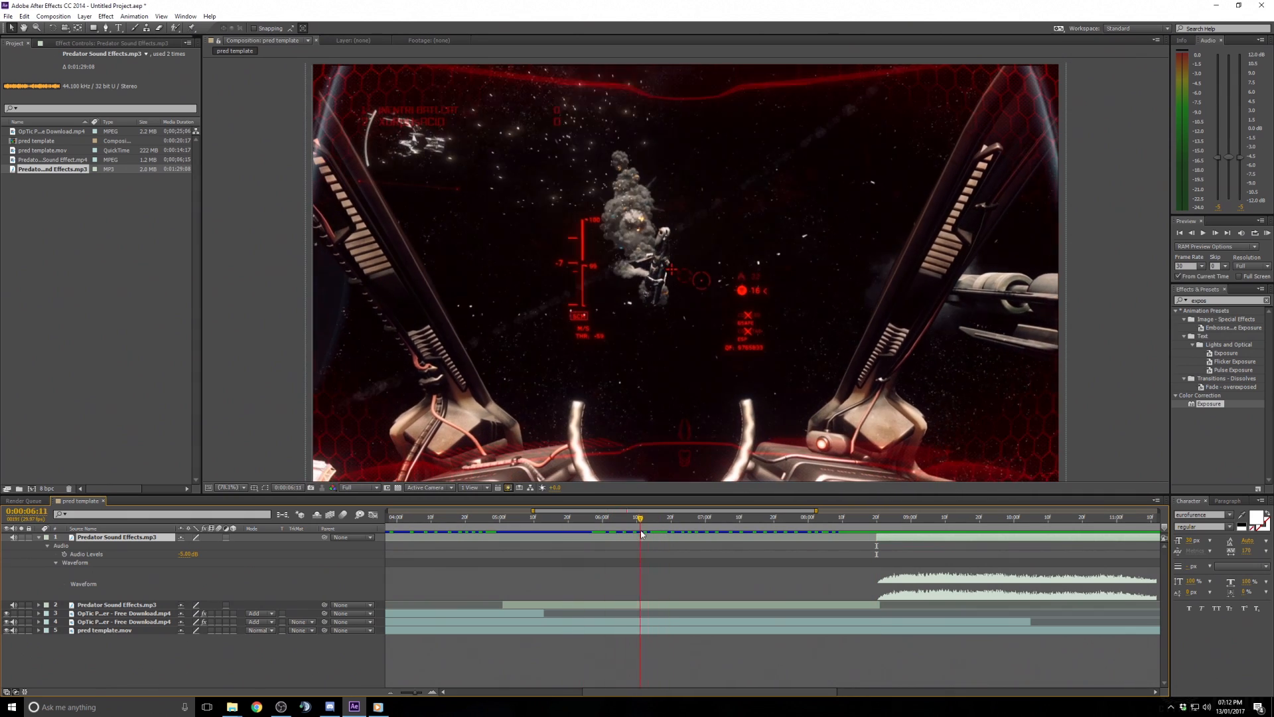
- Move the current time to 0:00:10:04 and trim the sound layer's out point there
{"action": "left_click_drag", "start_coordinate": [920, 535], "coordinate": [1028, 524]}
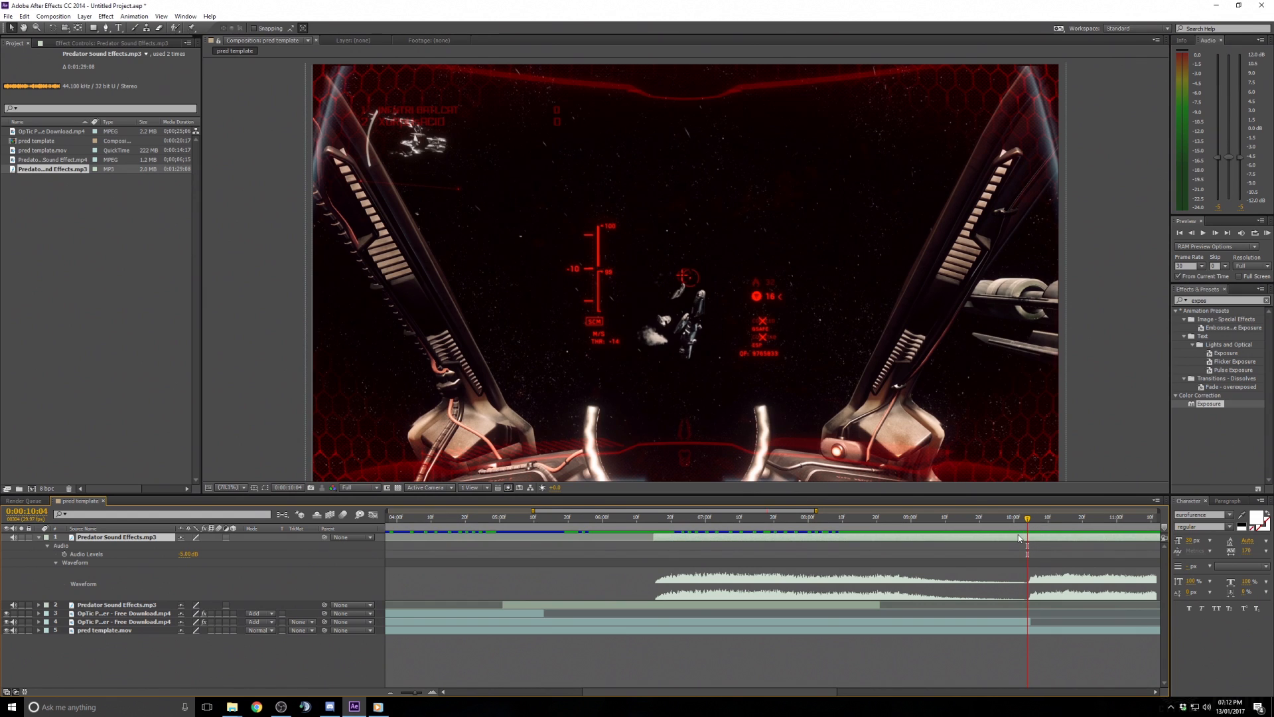
{"action": "key", "text": "alt+bracketright"}
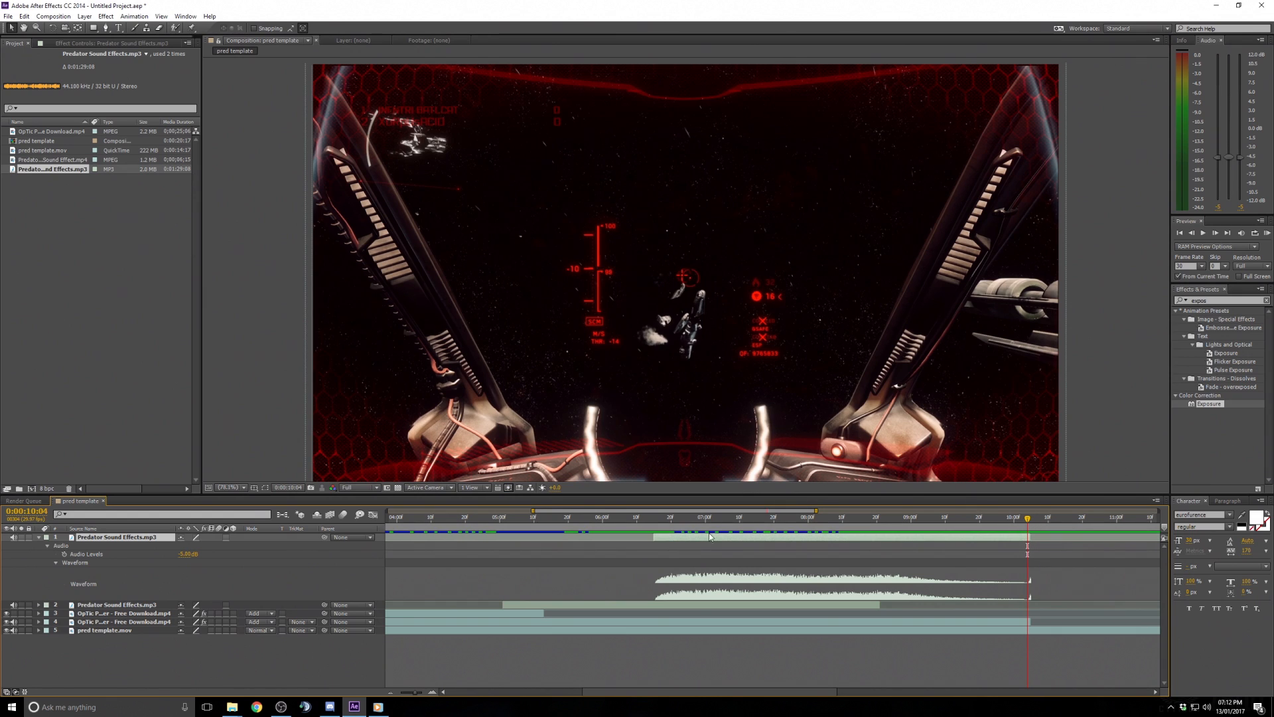
- Duplicate the trimmed sound layer, expand the copy's waveform, and extend its end
{"action": "left_click", "coordinate": [38, 538]}
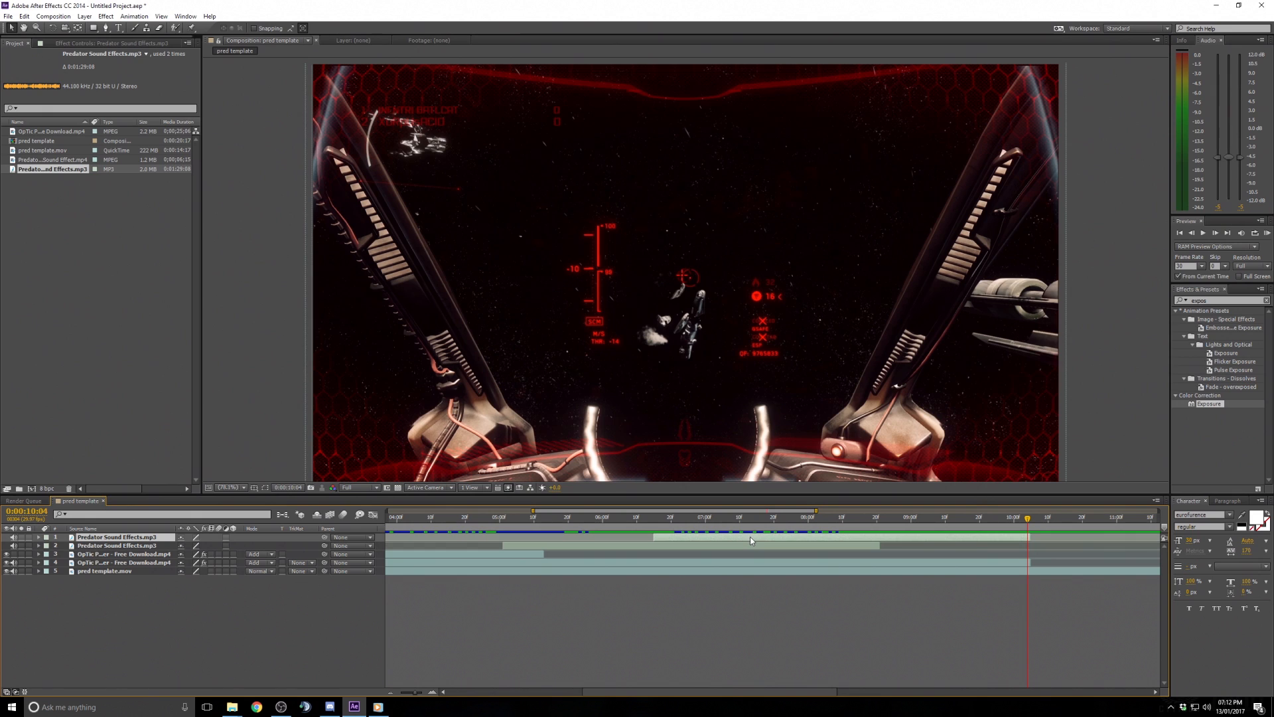
{"action": "key", "text": "ctrl+d"}
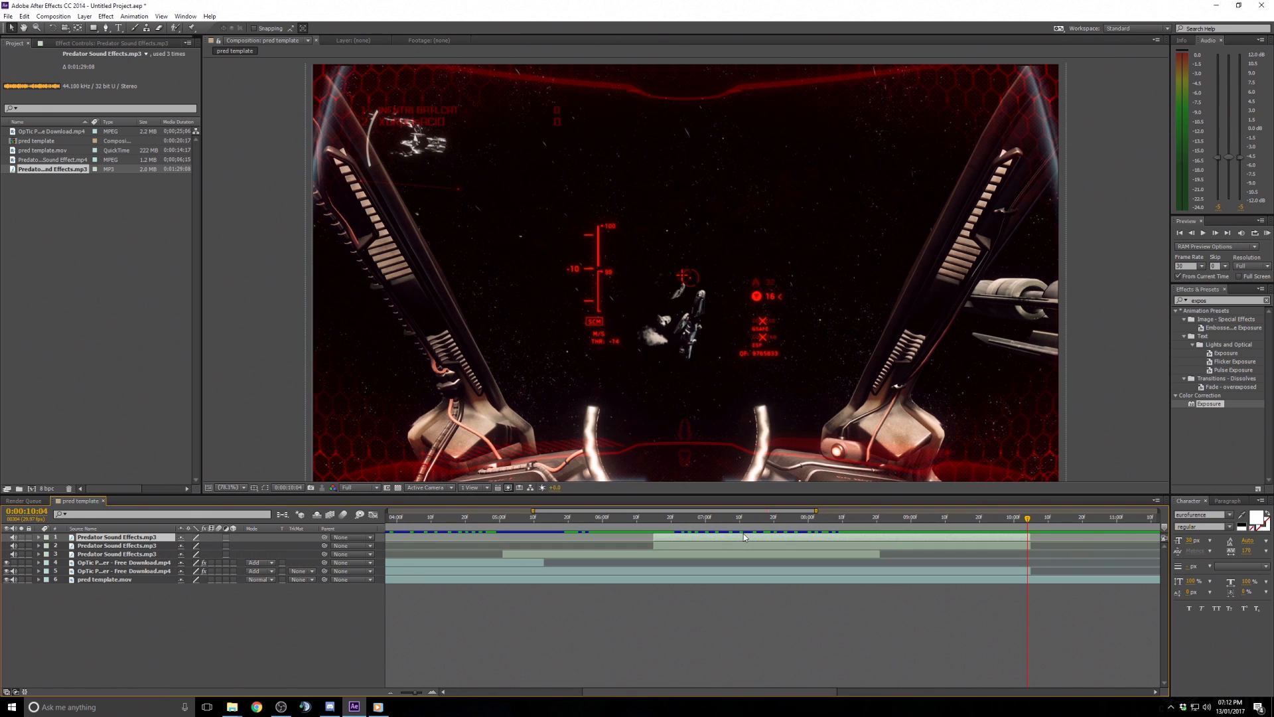
{"action": "left_click", "coordinate": [38, 538]}
{"action": "left_click", "coordinate": [55, 563]}
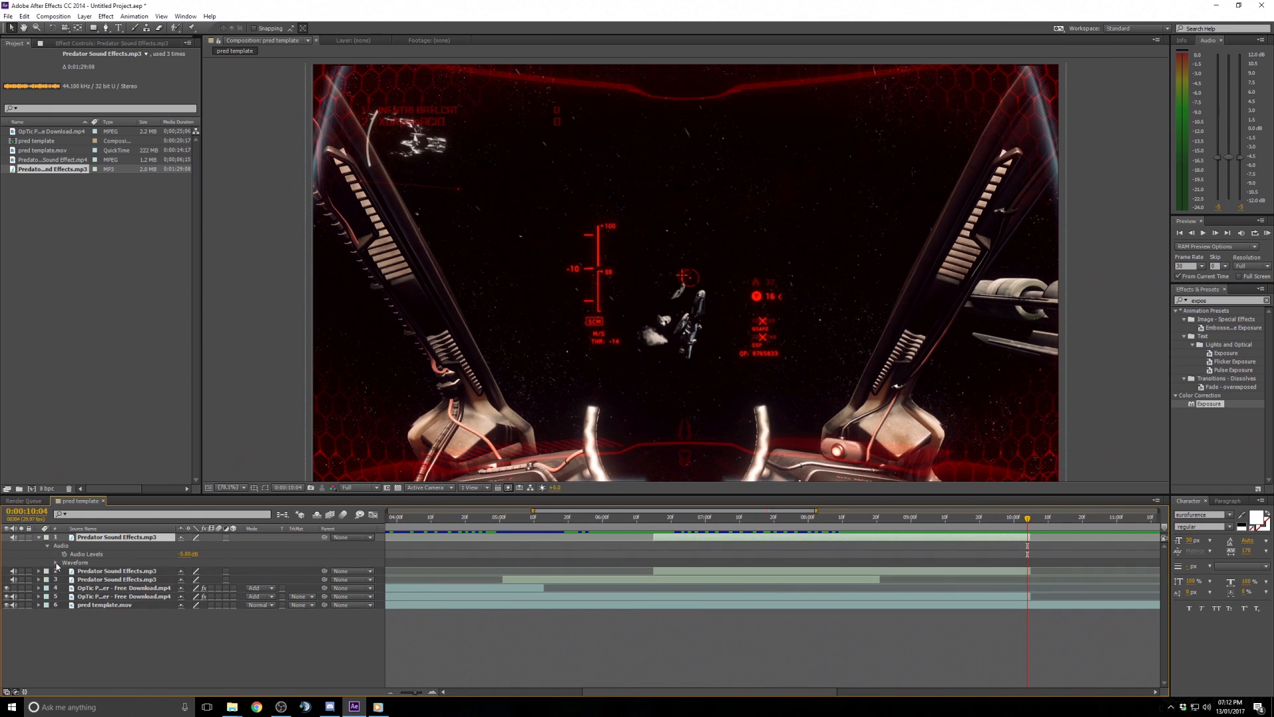
{"action": "left_click", "coordinate": [56, 563]}
{"action": "left_click_drag", "start_coordinate": [1004, 538], "coordinate": [1239, 529]}
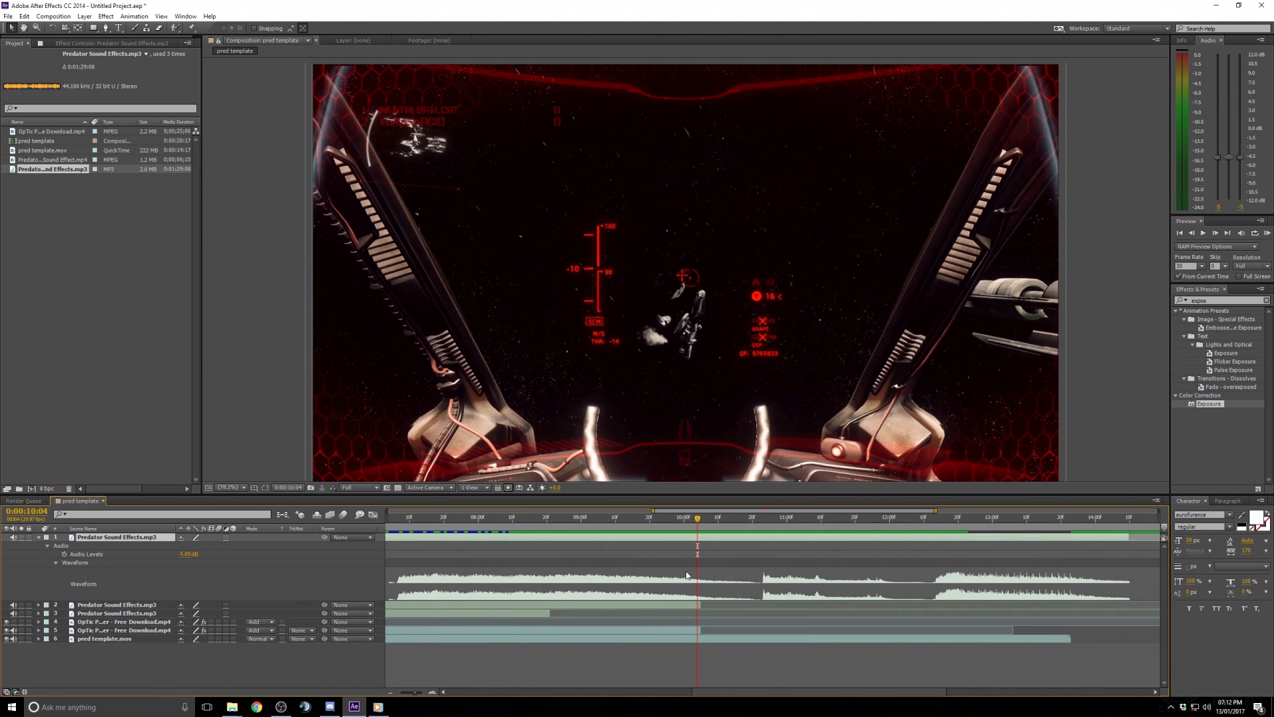
- Preview the audio around 0:00:10:21 to locate the next sound effect
{"action": "left_click", "coordinate": [758, 520]}
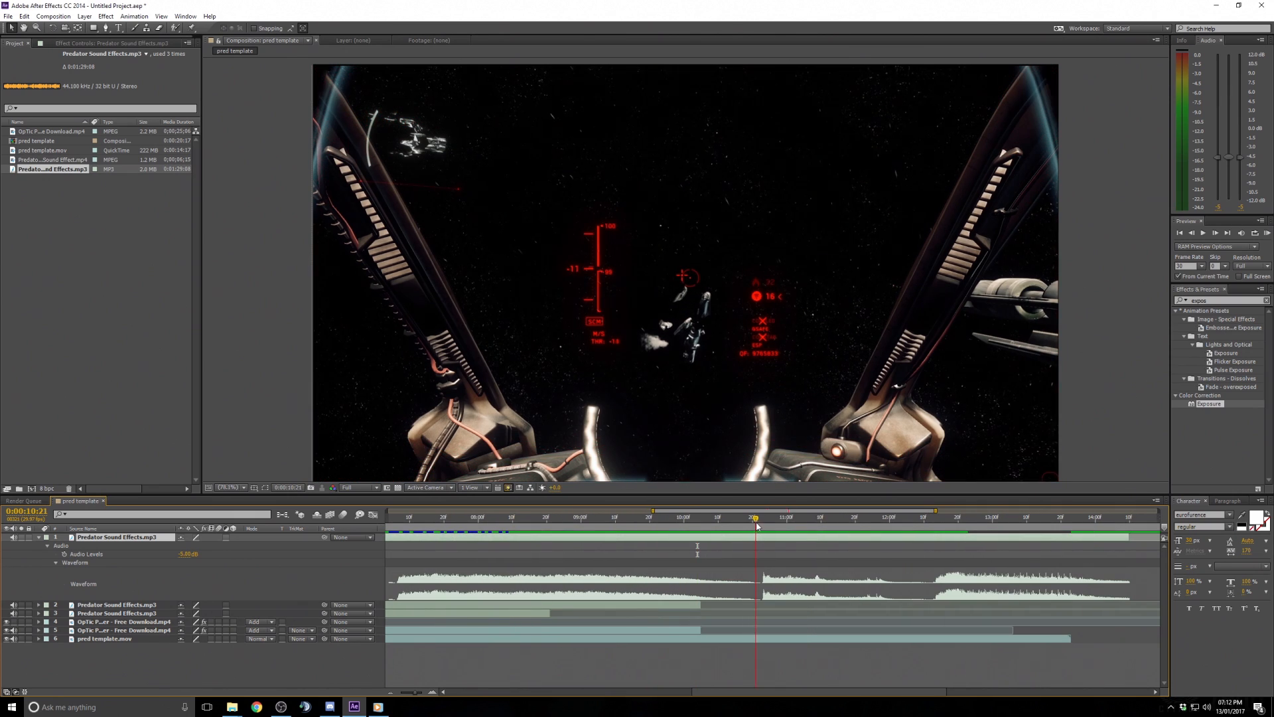
{"action": "left_click", "coordinate": [1269, 233]}
{"action": "left_click", "coordinate": [1204, 233]}
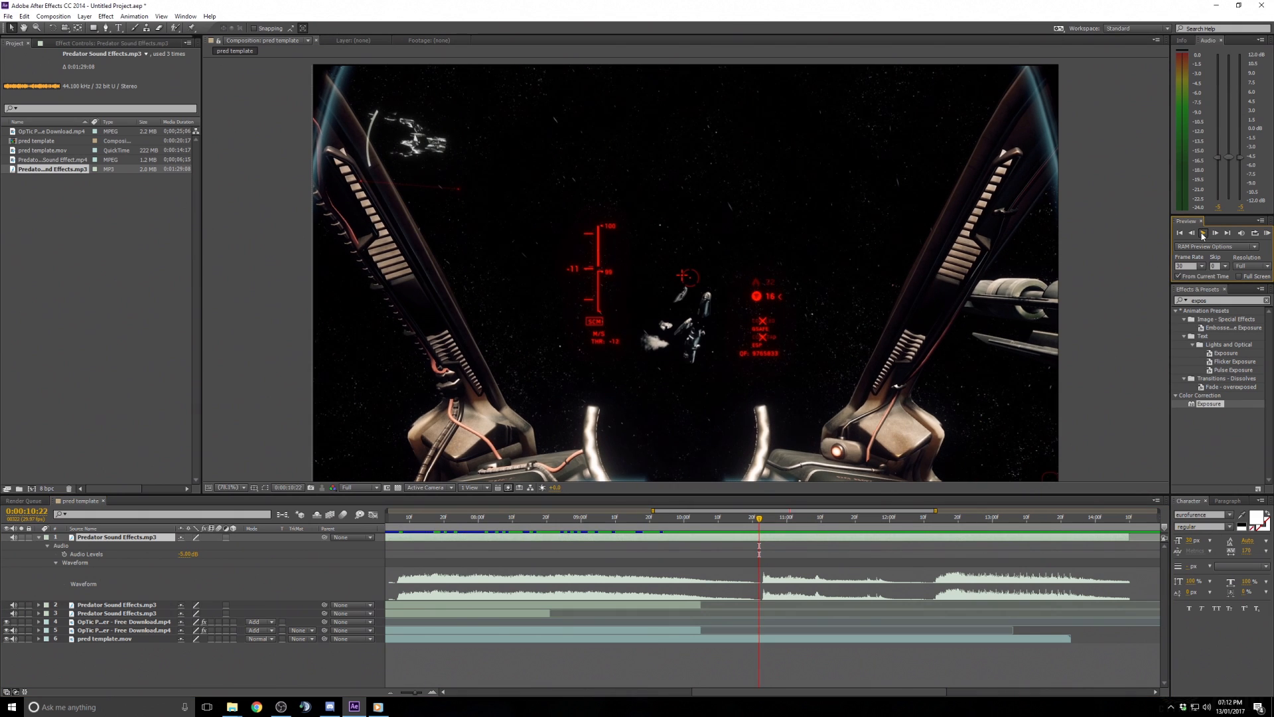
{"action": "left_click", "coordinate": [1203, 233]}
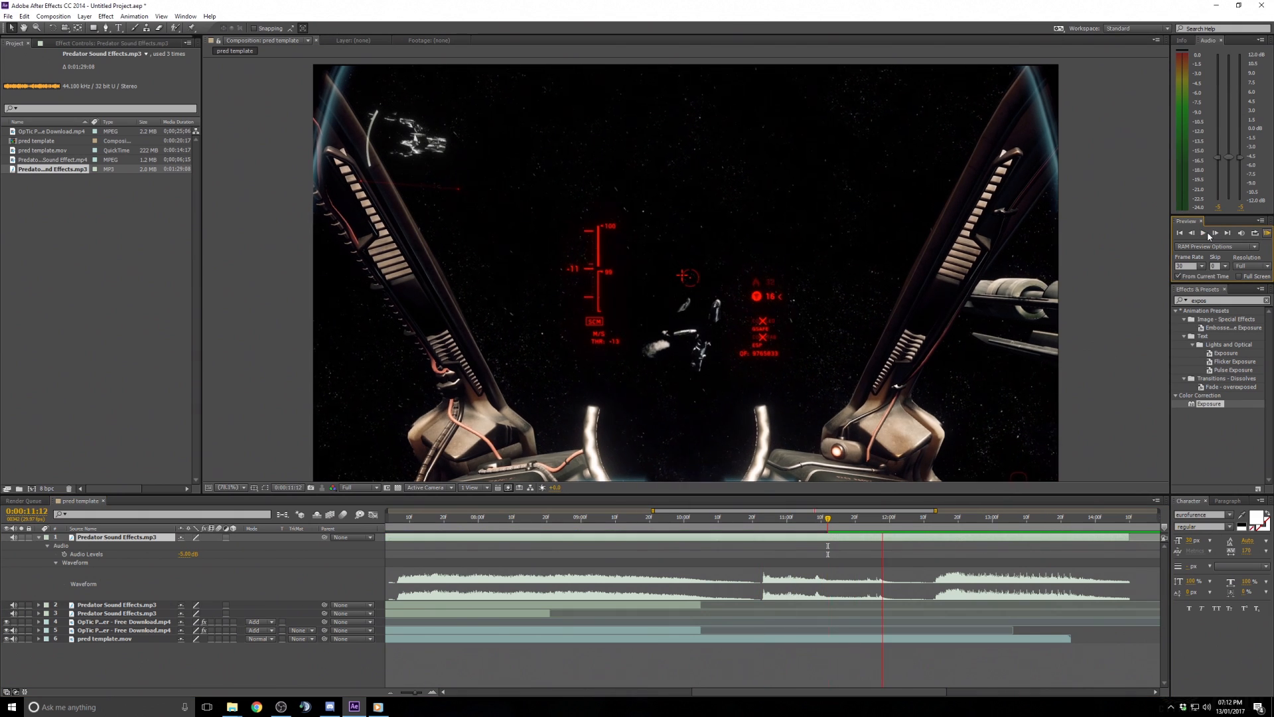
{"action": "left_click", "coordinate": [756, 520]}
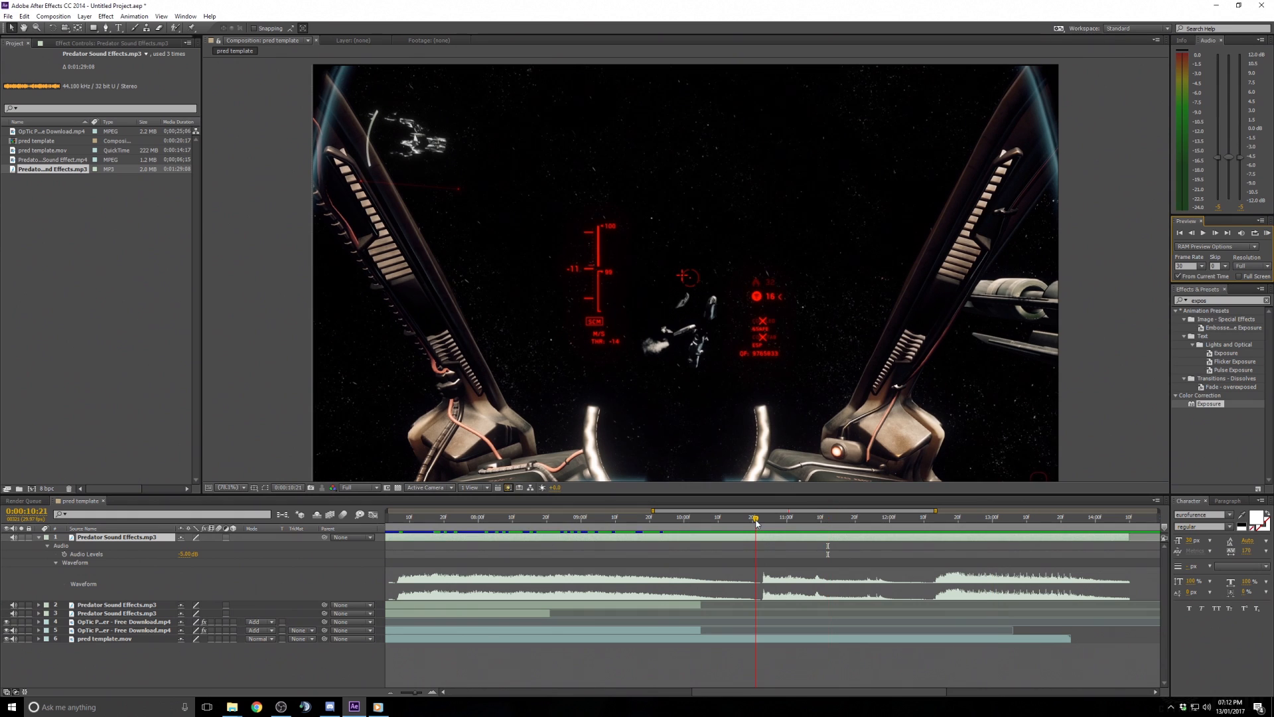
{"action": "left_click", "coordinate": [1203, 233]}
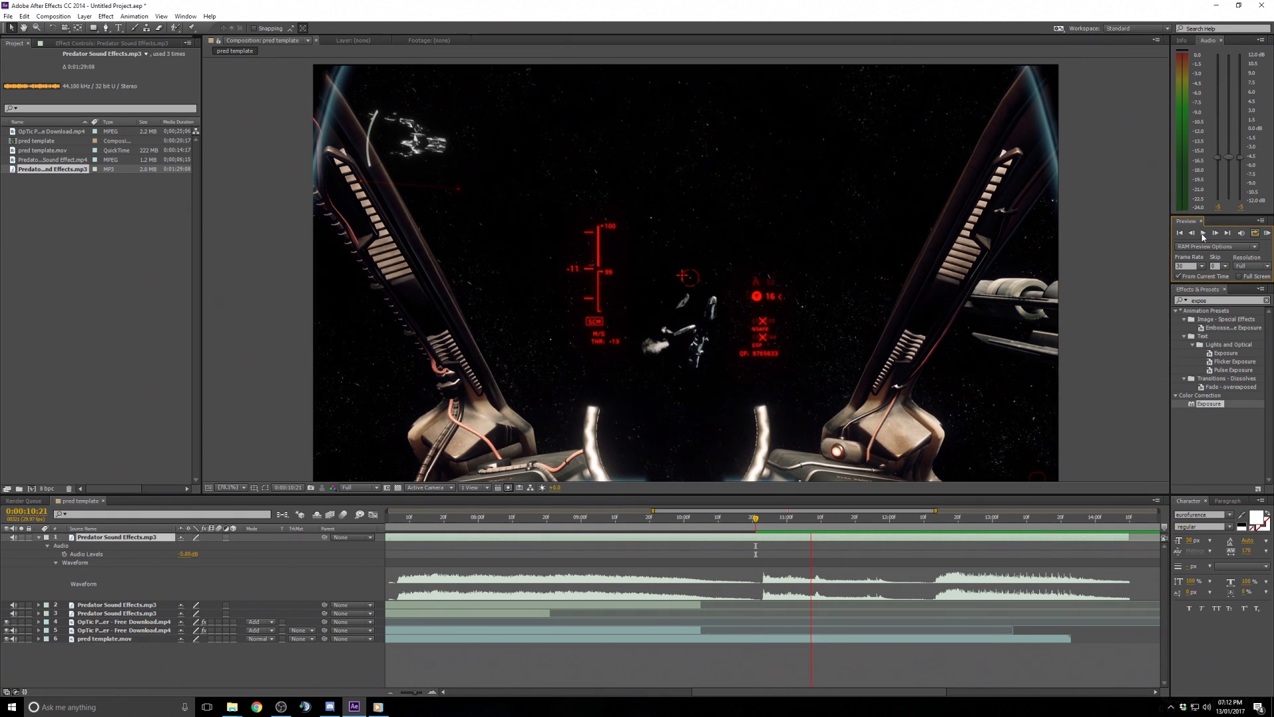
{"action": "key", "text": "space"}
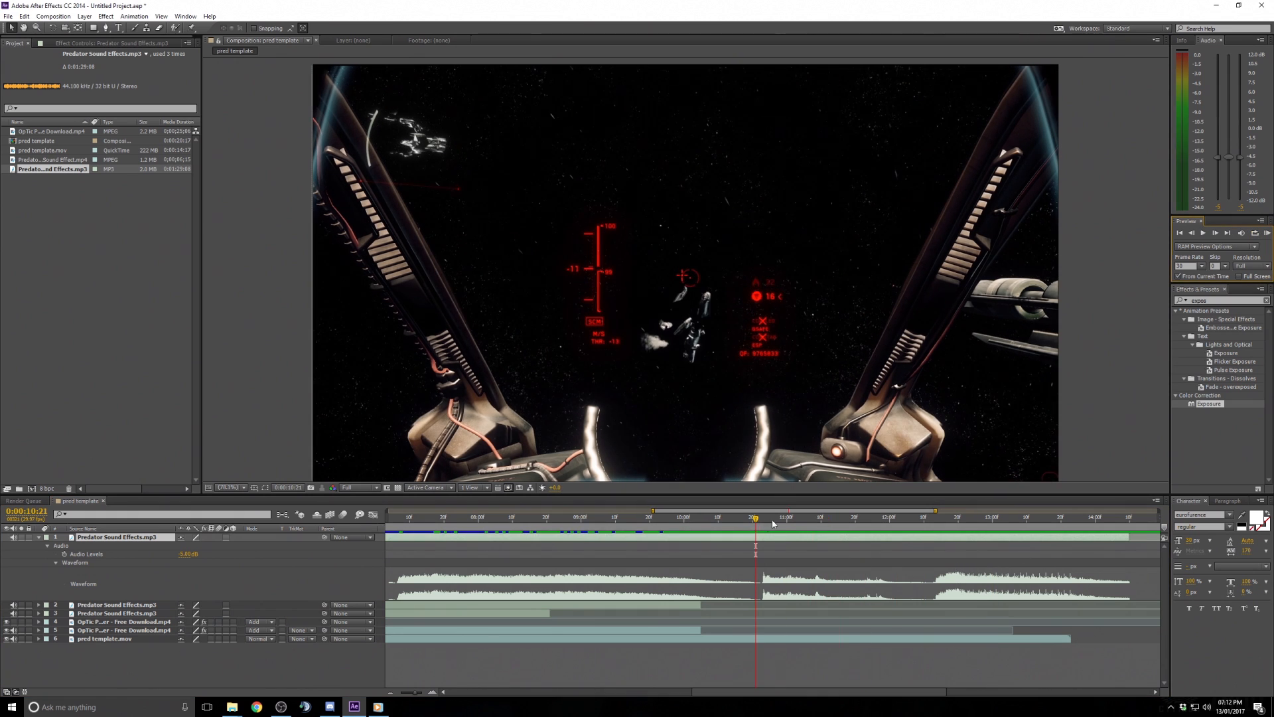
- Slide the duplicate sound layer in time, previewing repeatedly to line up the effect
{"action": "left_click_drag", "start_coordinate": [1051, 543], "coordinate": [947, 548]}
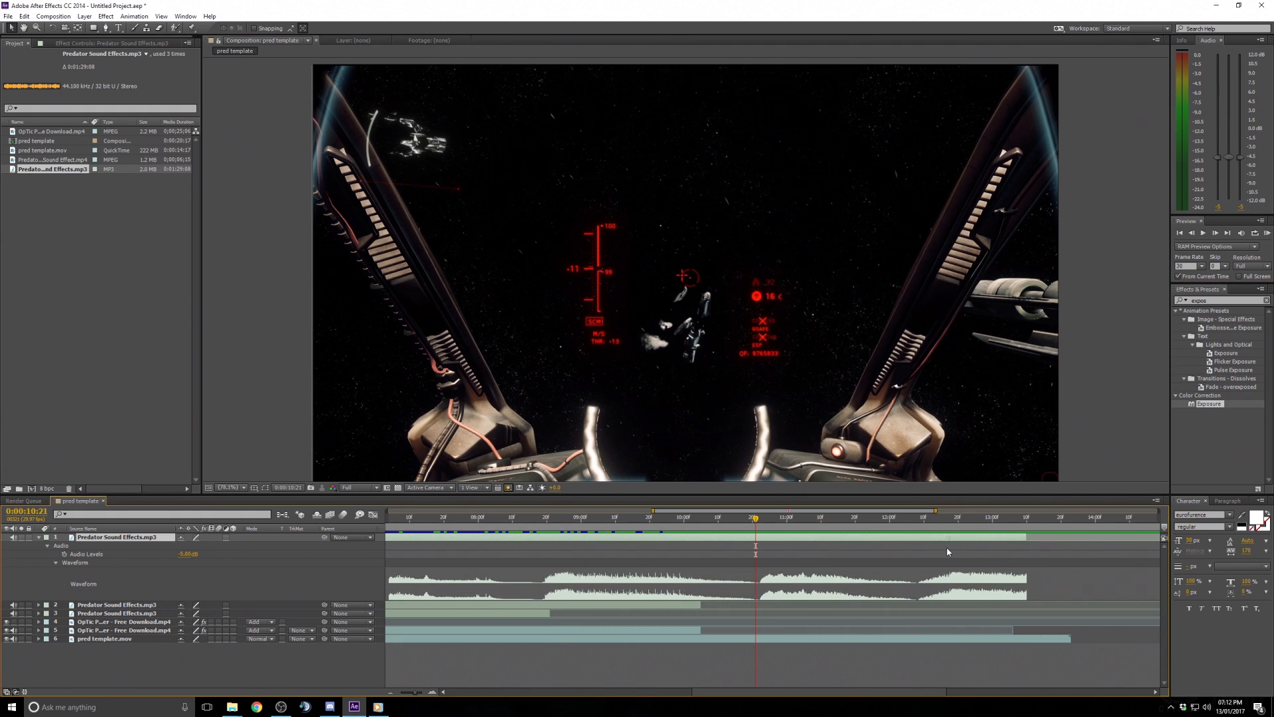
{"action": "left_click", "coordinate": [1266, 234]}
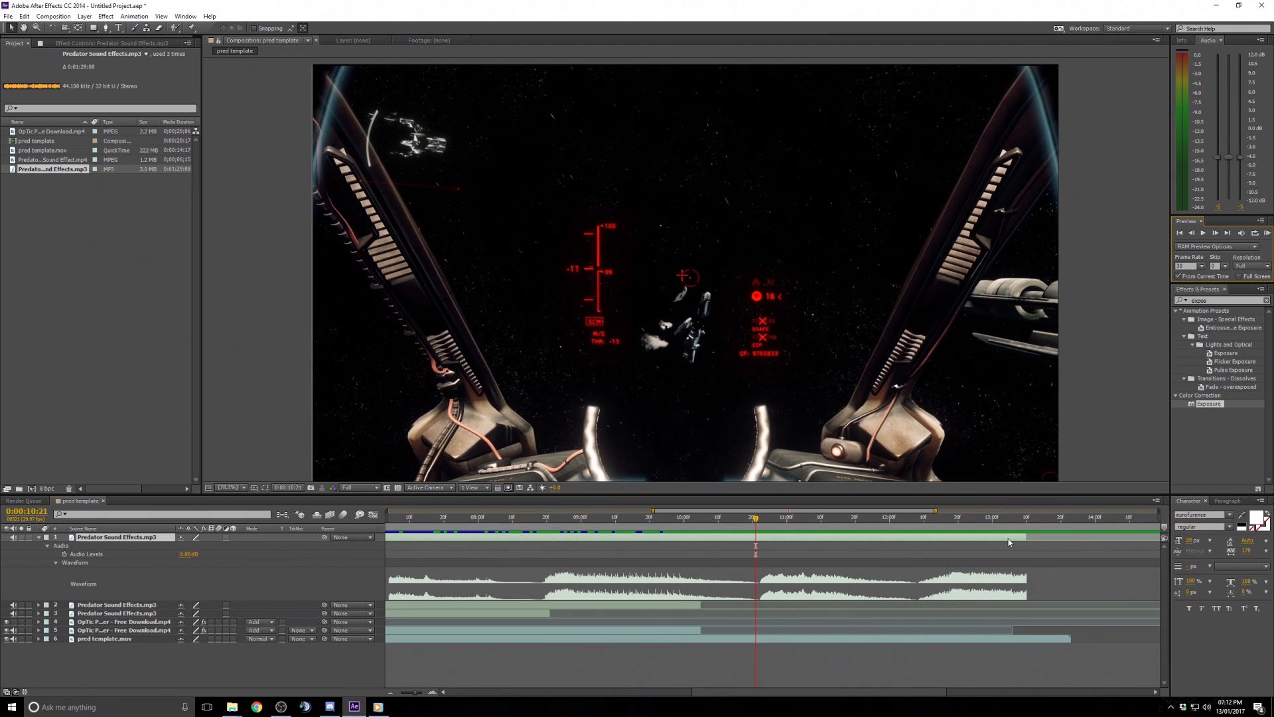
{"action": "left_click_drag", "start_coordinate": [1027, 538], "coordinate": [935, 545]}
{"action": "left_click", "coordinate": [1267, 234]}
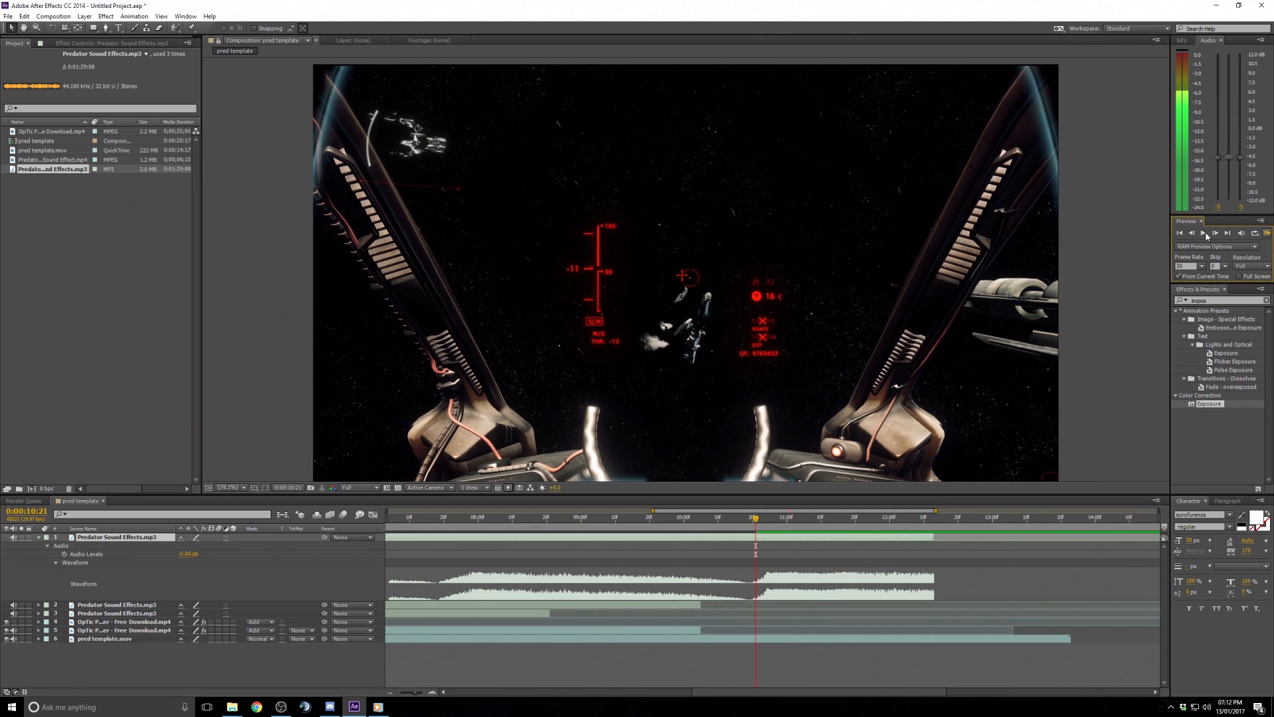
{"action": "left_click", "coordinate": [1204, 235]}
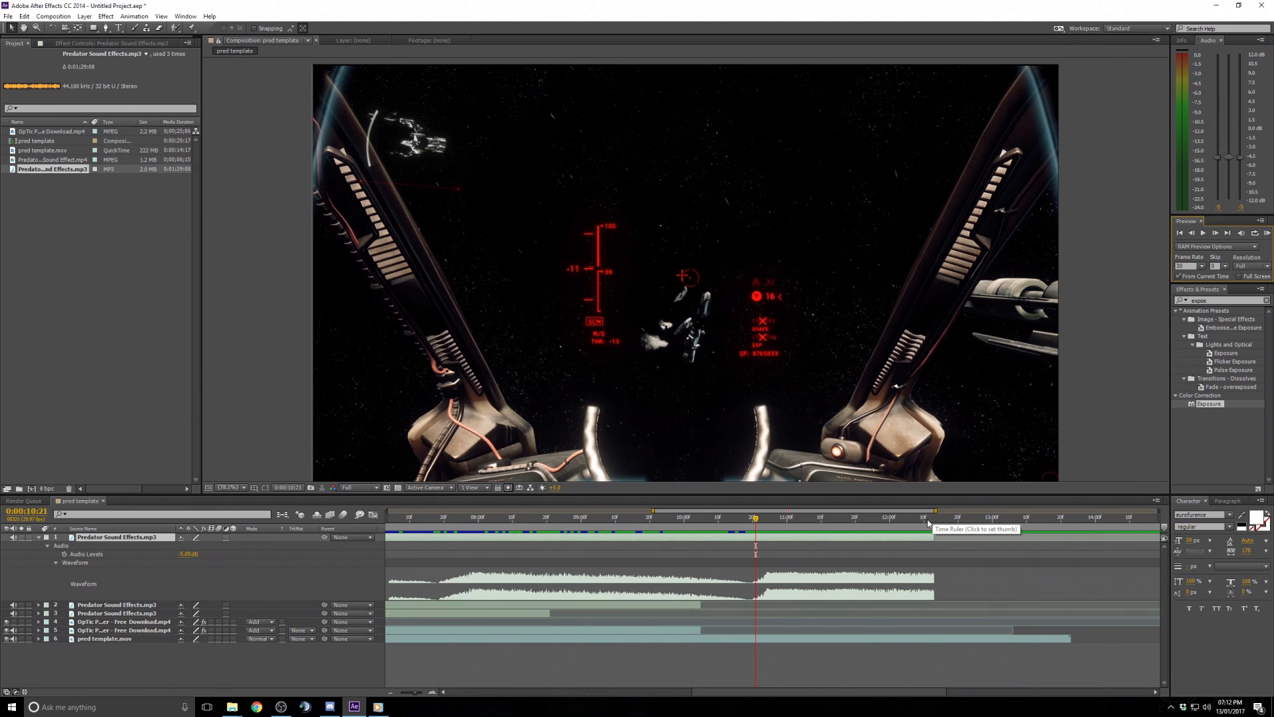
{"action": "left_click_drag", "start_coordinate": [935, 537], "coordinate": [1082, 537]}
{"action": "left_click", "coordinate": [699, 519]}
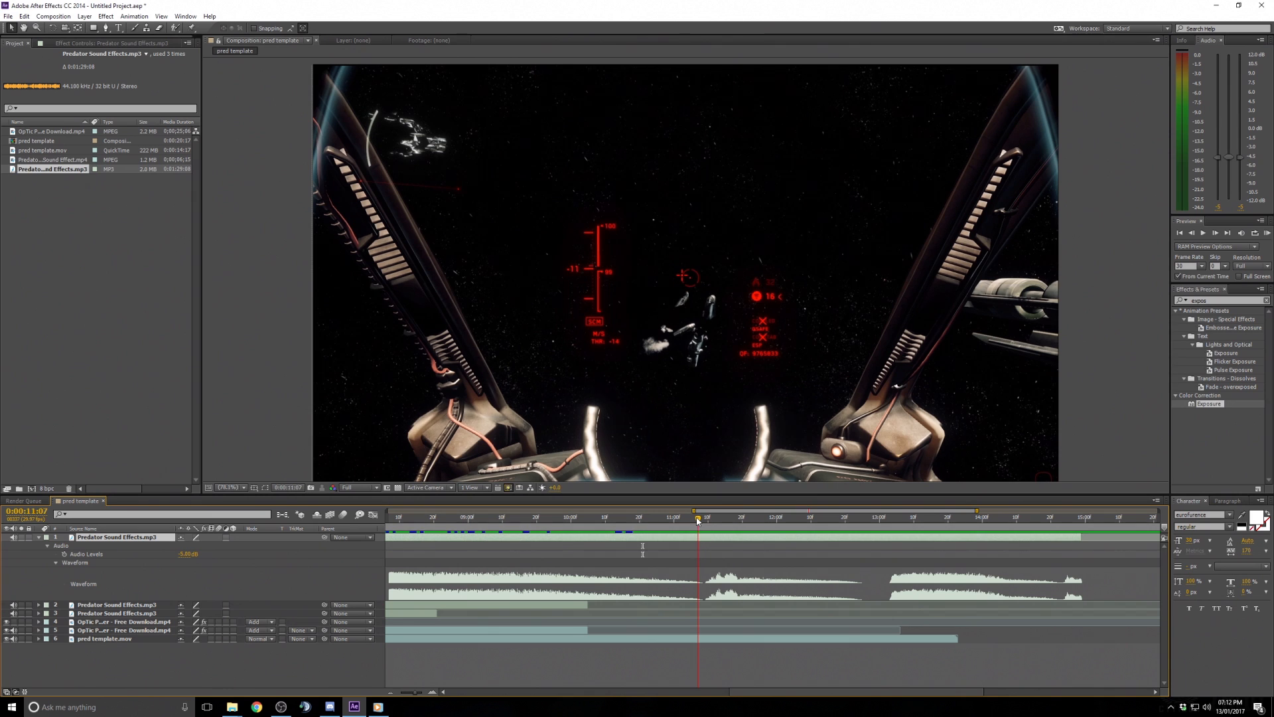
{"action": "left_click", "coordinate": [1267, 234]}
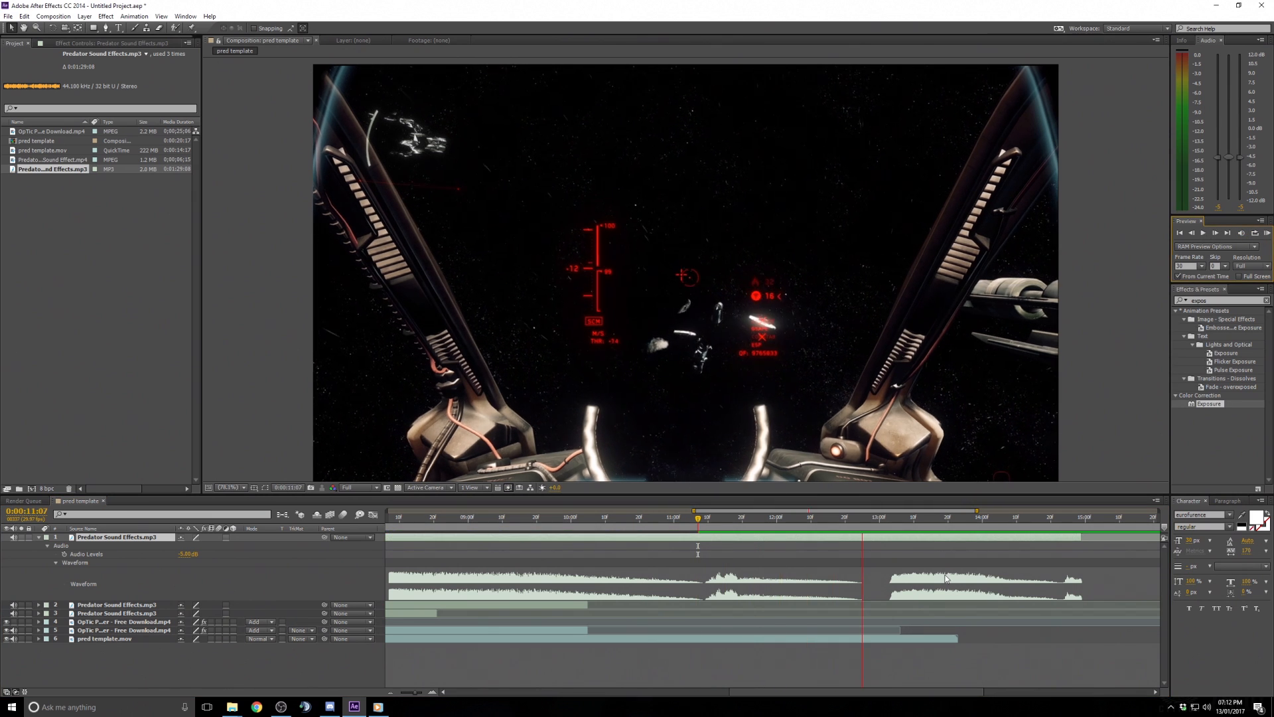
{"action": "key", "text": "space"}
{"action": "left_click_drag", "start_coordinate": [1081, 538], "coordinate": [707, 546]}
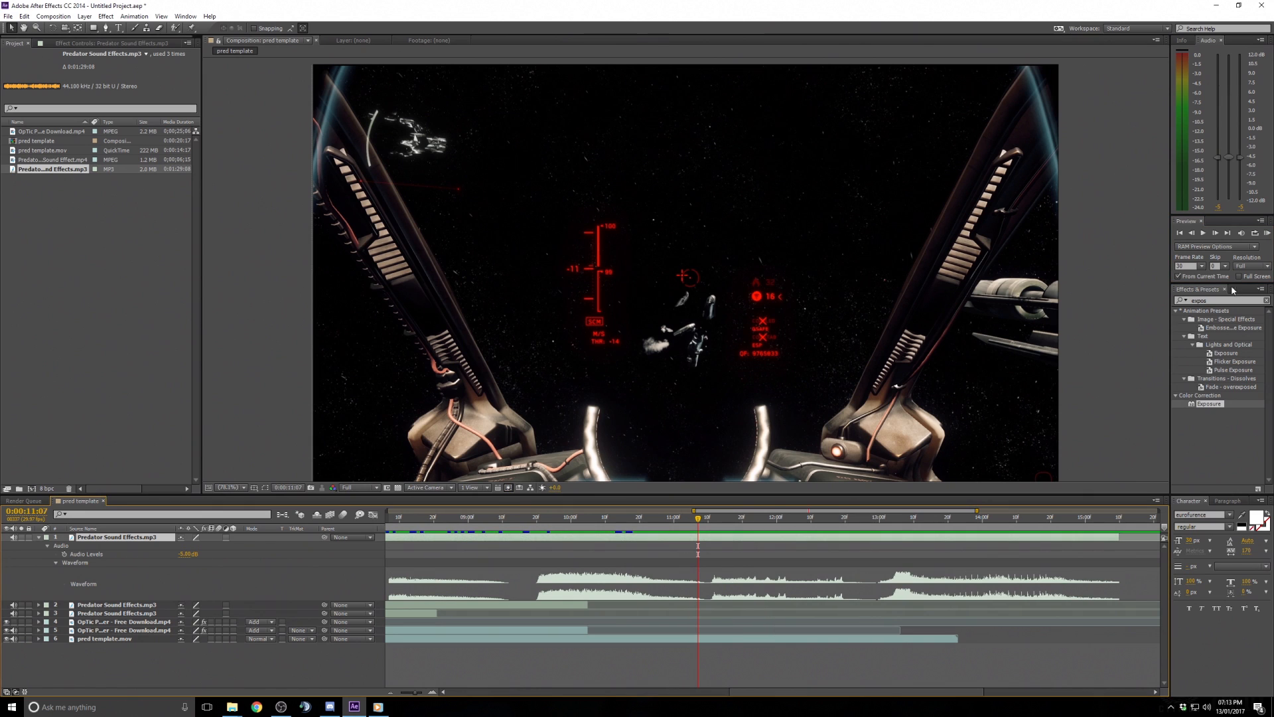
{"action": "left_click", "coordinate": [1267, 233]}
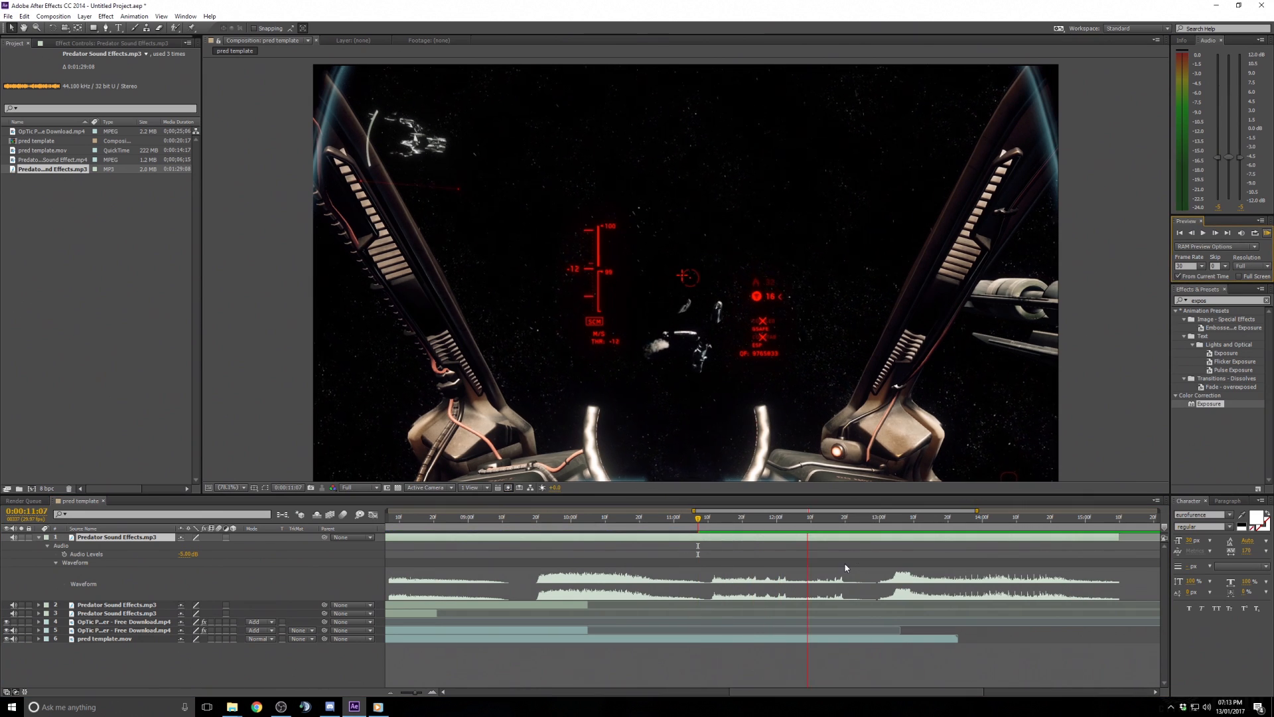
{"action": "key", "text": "space"}
- Trim the duplicate's in point at 0:00:11:10 and its out point at 0:00:12:29
{"action": "left_click_drag", "start_coordinate": [701, 521], "coordinate": [708, 521]}
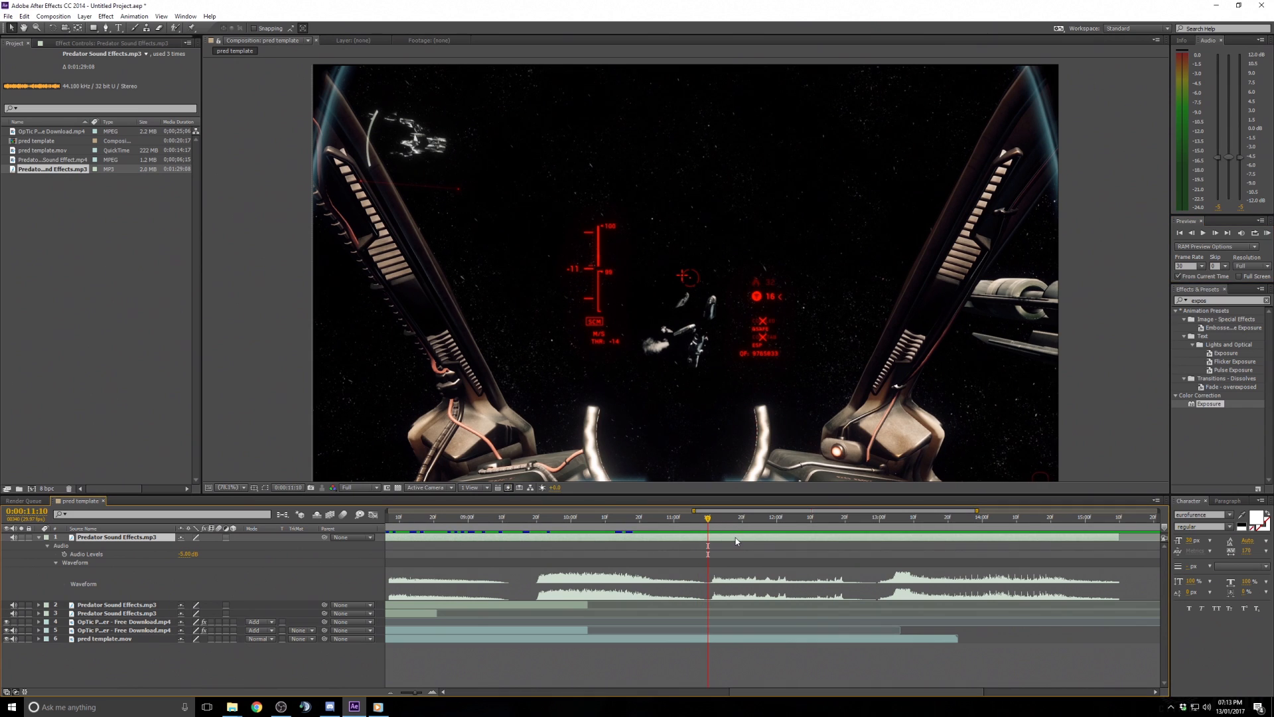
{"action": "key", "text": "alt+bracketleft"}
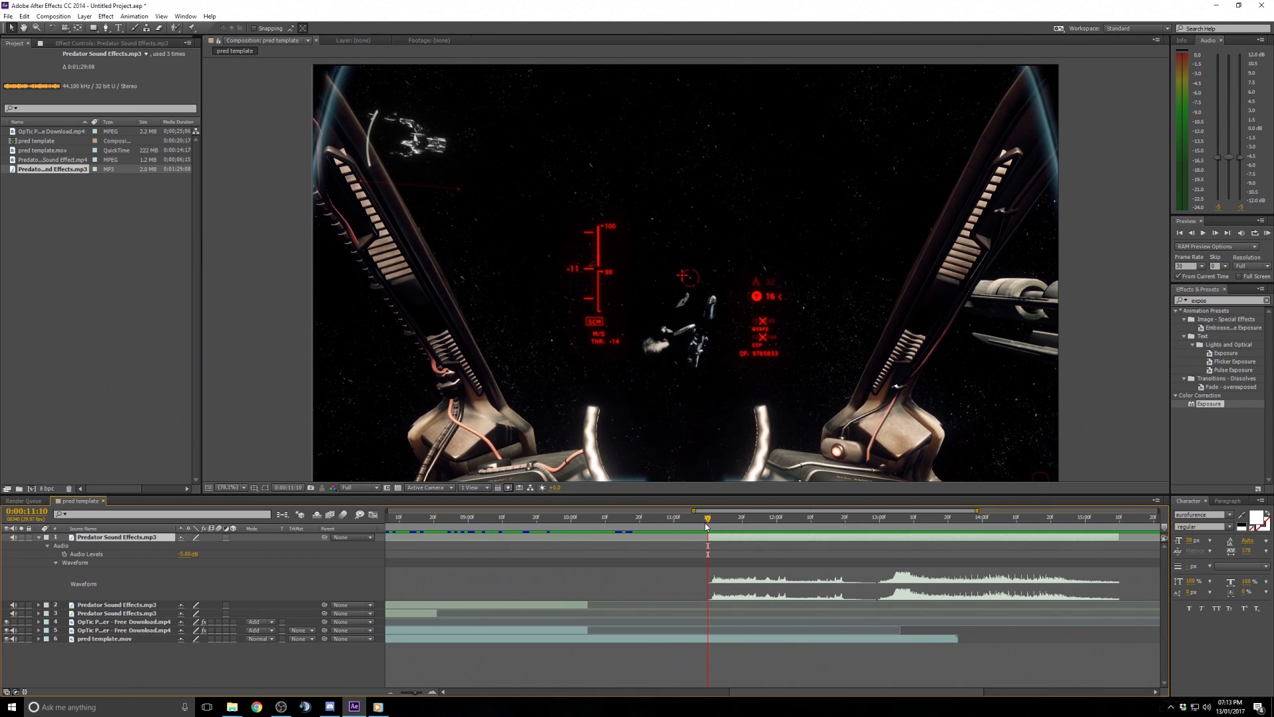
{"action": "left_click_drag", "start_coordinate": [707, 518], "coordinate": [876, 527]}
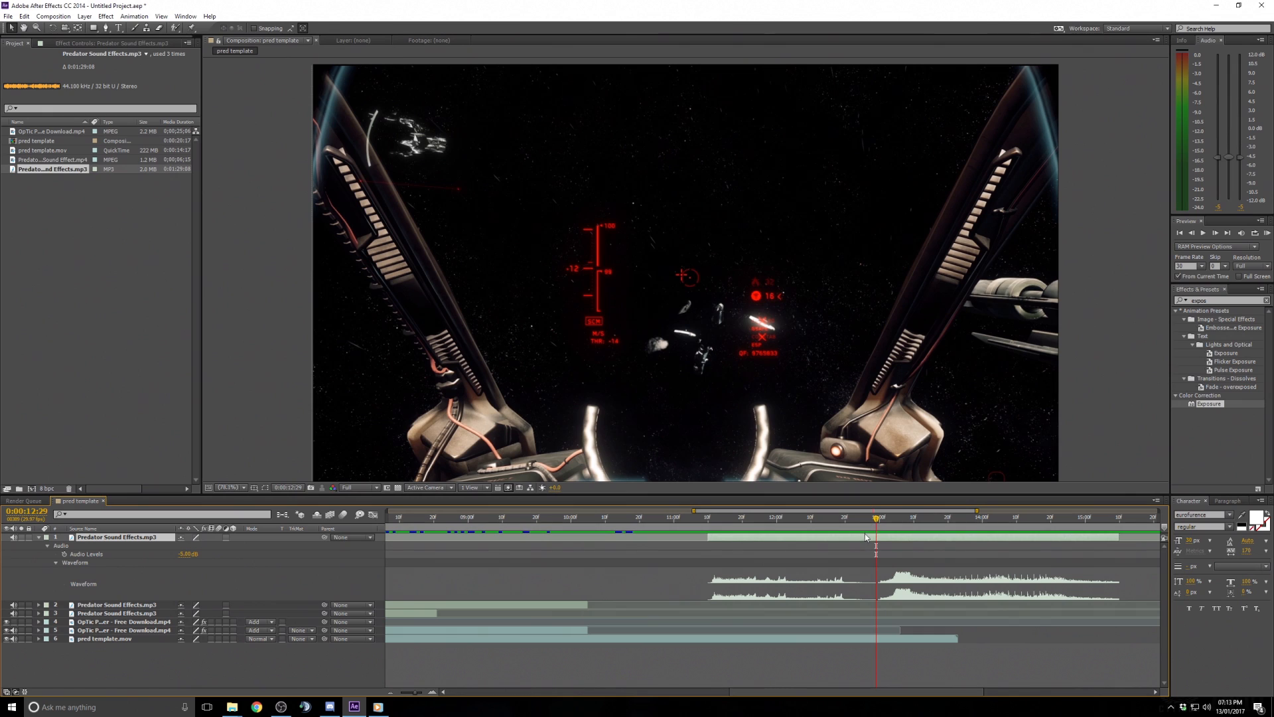
{"action": "key", "text": "alt+bracketright"}
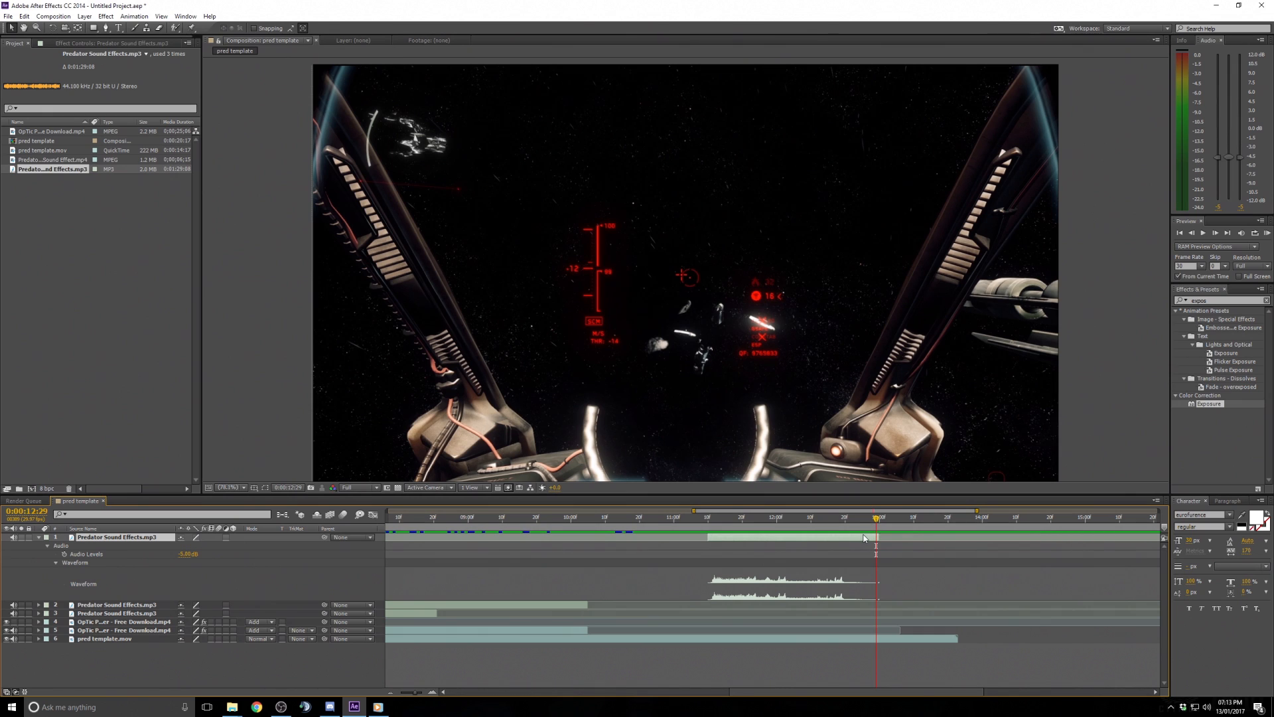
- Move the trimmed sound clip earlier so it ends near 0:00:04:02
{"action": "left_click_drag", "start_coordinate": [736, 692], "coordinate": [678, 692]}
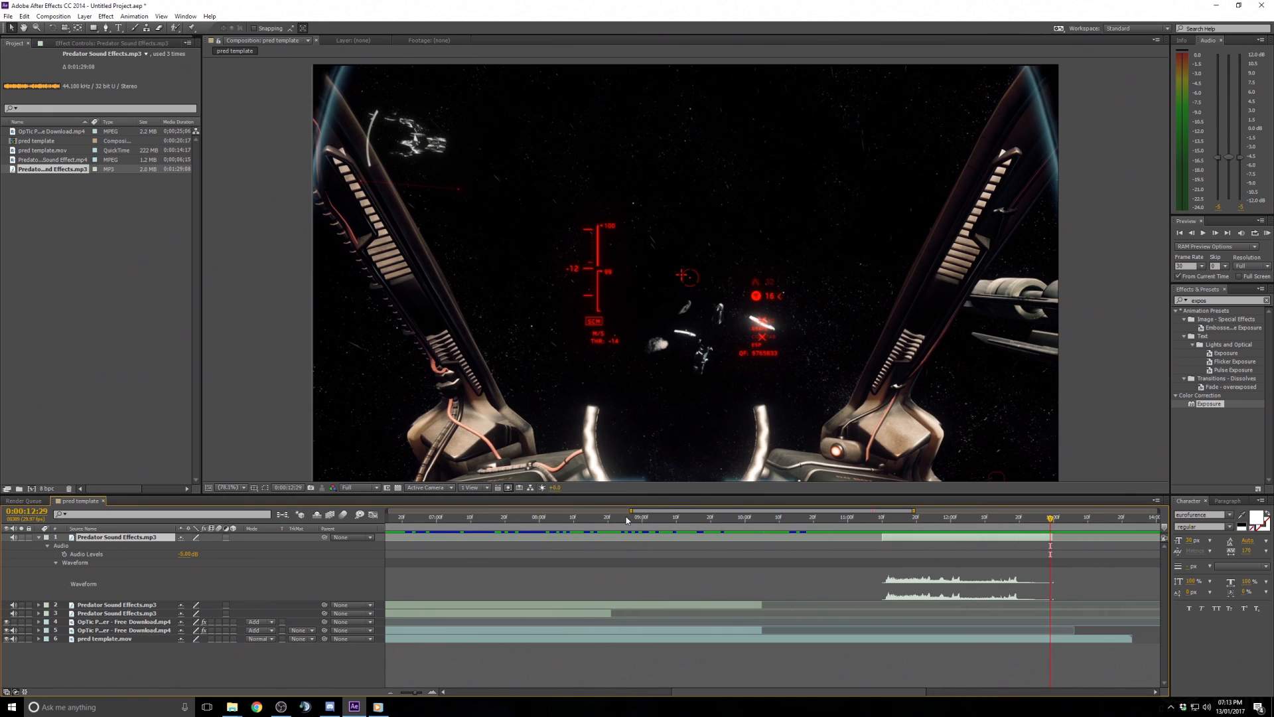
{"action": "left_click_drag", "start_coordinate": [631, 511], "coordinate": [387, 512]}
{"action": "left_click_drag", "start_coordinate": [554, 517], "coordinate": [612, 535]}
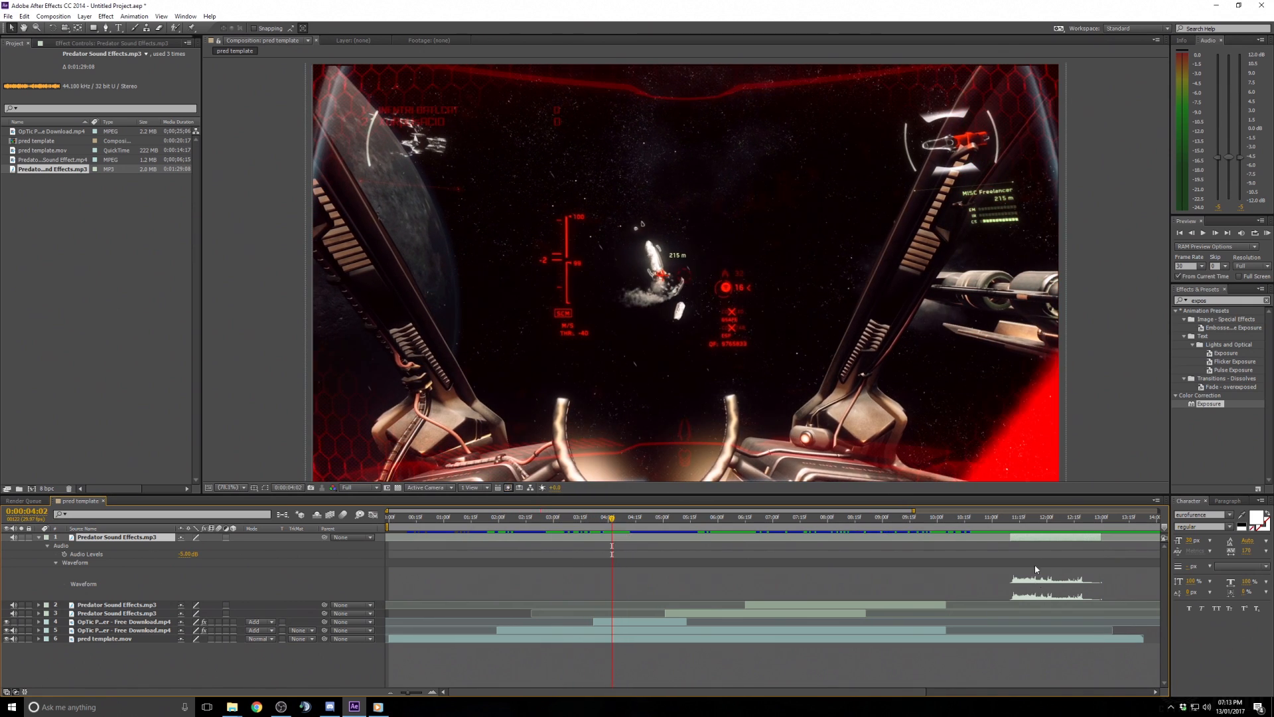
{"action": "left_click_drag", "start_coordinate": [1044, 542], "coordinate": [573, 524]}
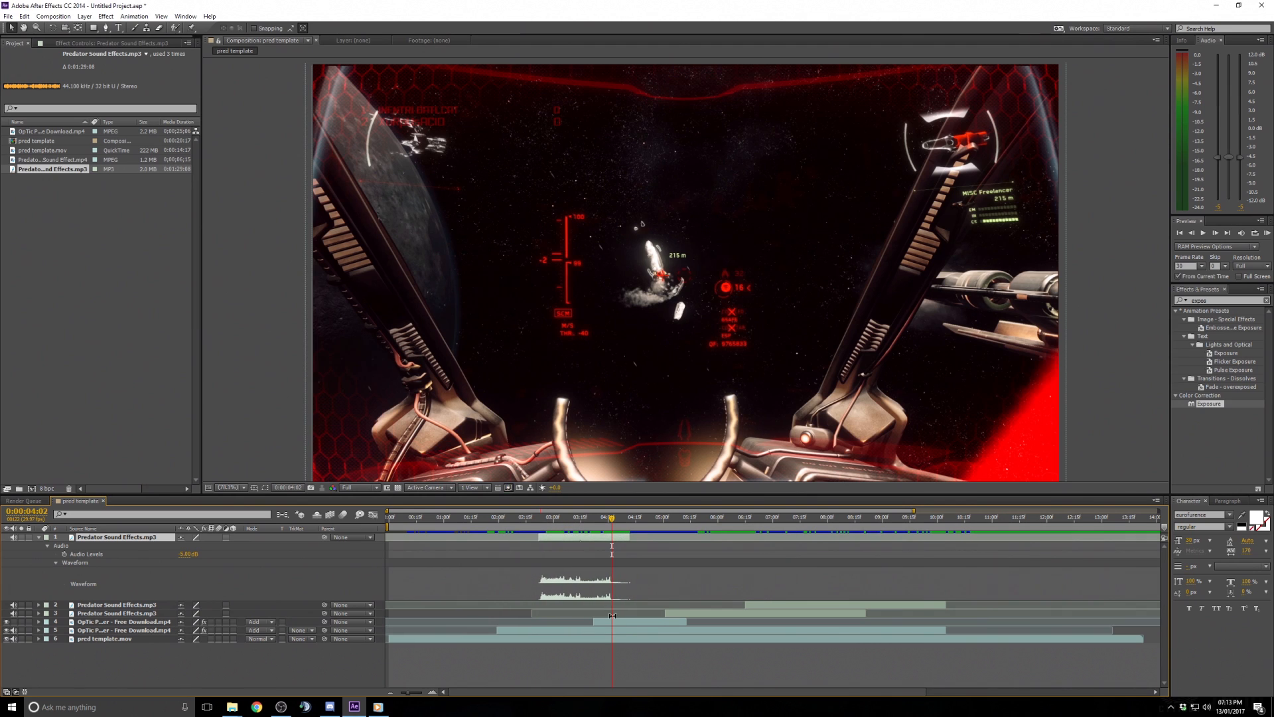
- Preview the composition from 0:00:02:10 to check the sound timing
{"action": "left_click", "coordinate": [516, 523]}
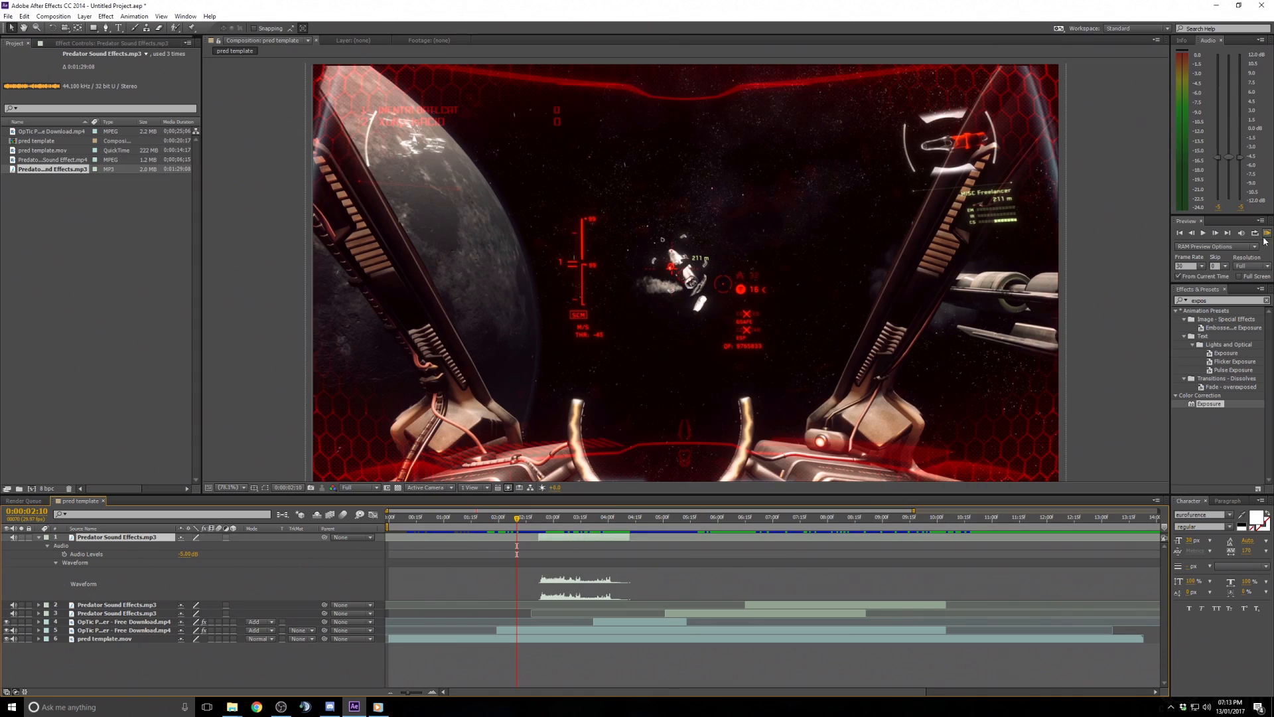
{"action": "left_click", "coordinate": [1205, 234]}
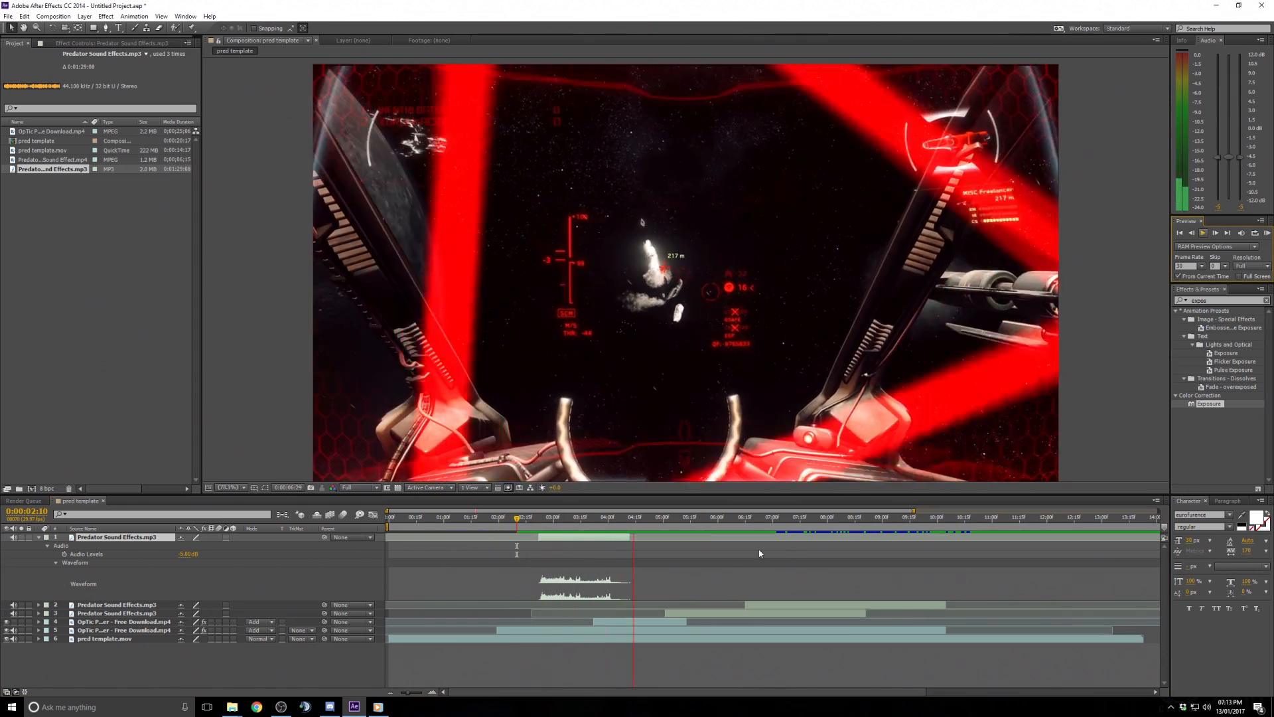
{"action": "key", "text": "space"}
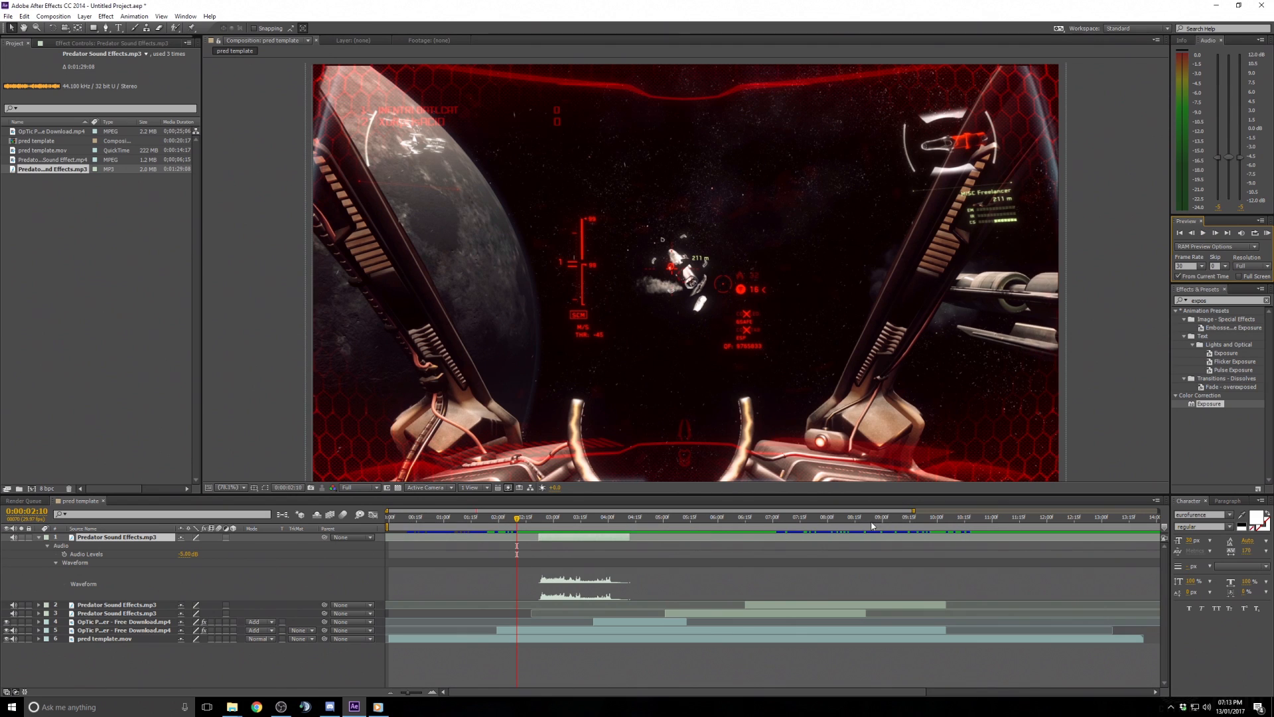
- Duplicate the sound effects layer and slide the copy later in the timeline, to around 0:00:10:11
{"action": "left_click_drag", "start_coordinate": [589, 512], "coordinate": [666, 512]}
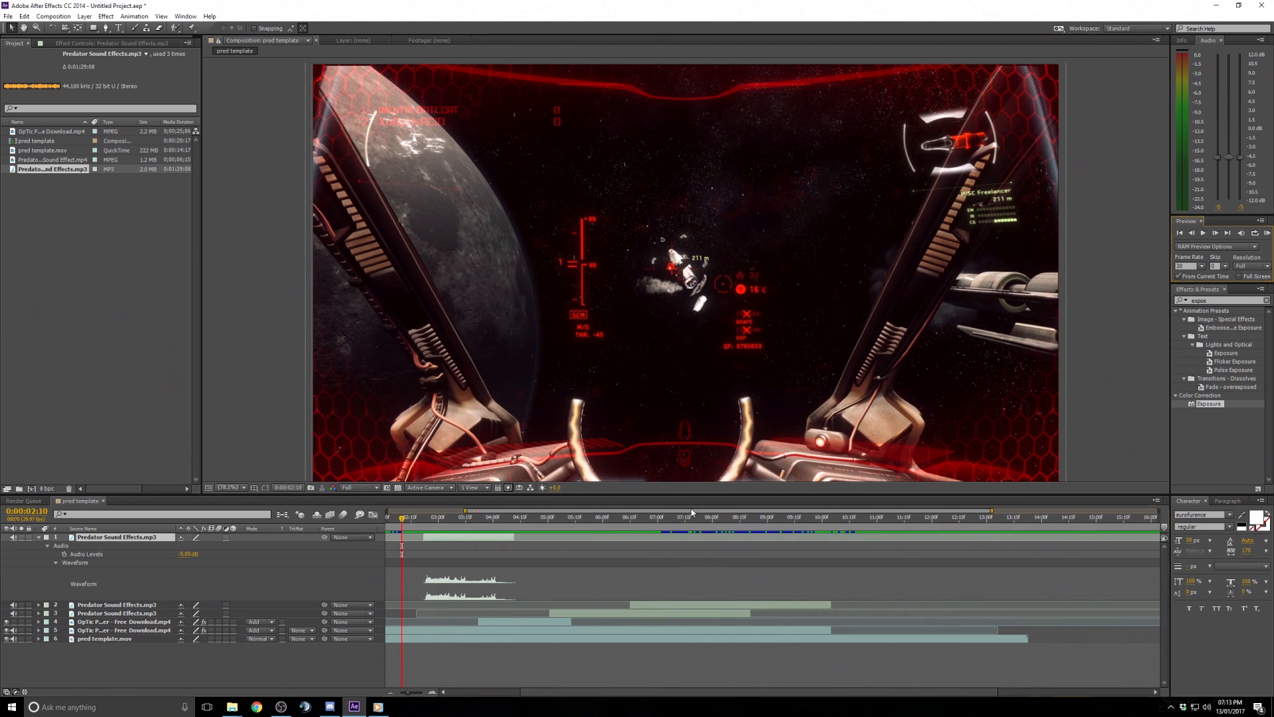
{"action": "left_click", "coordinate": [734, 518]}
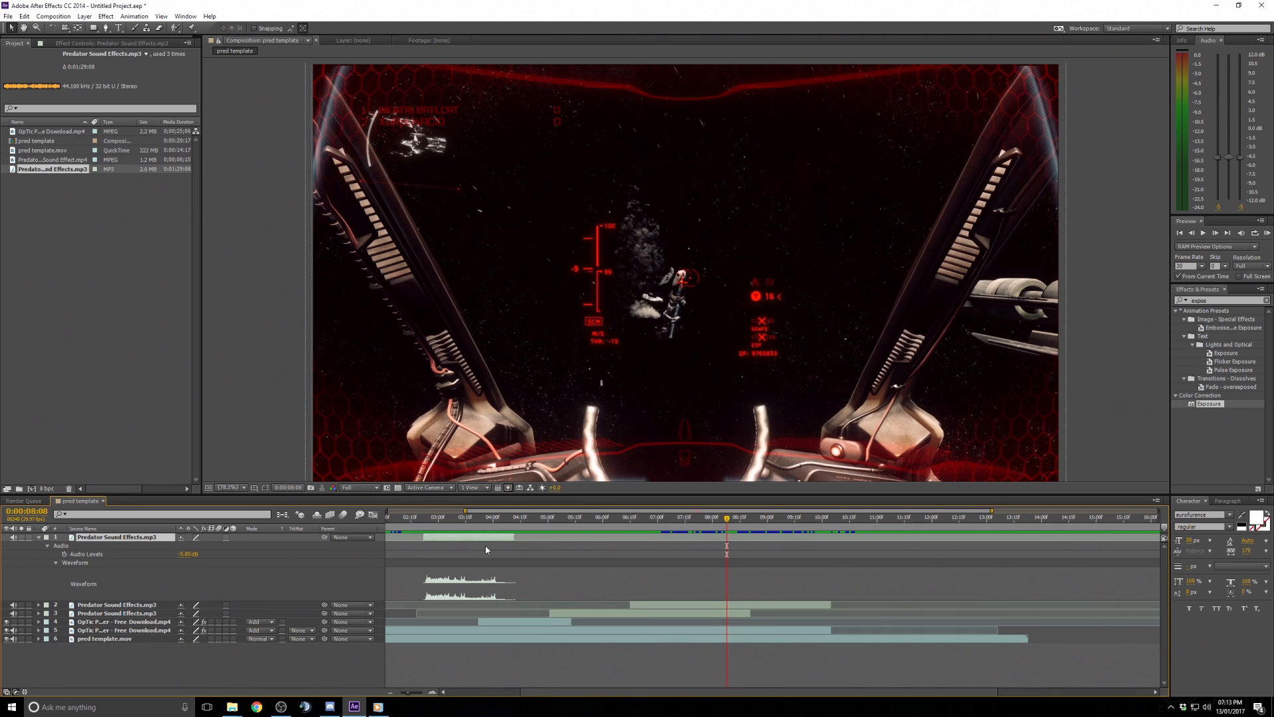
{"action": "key", "text": "ctrl+d"}
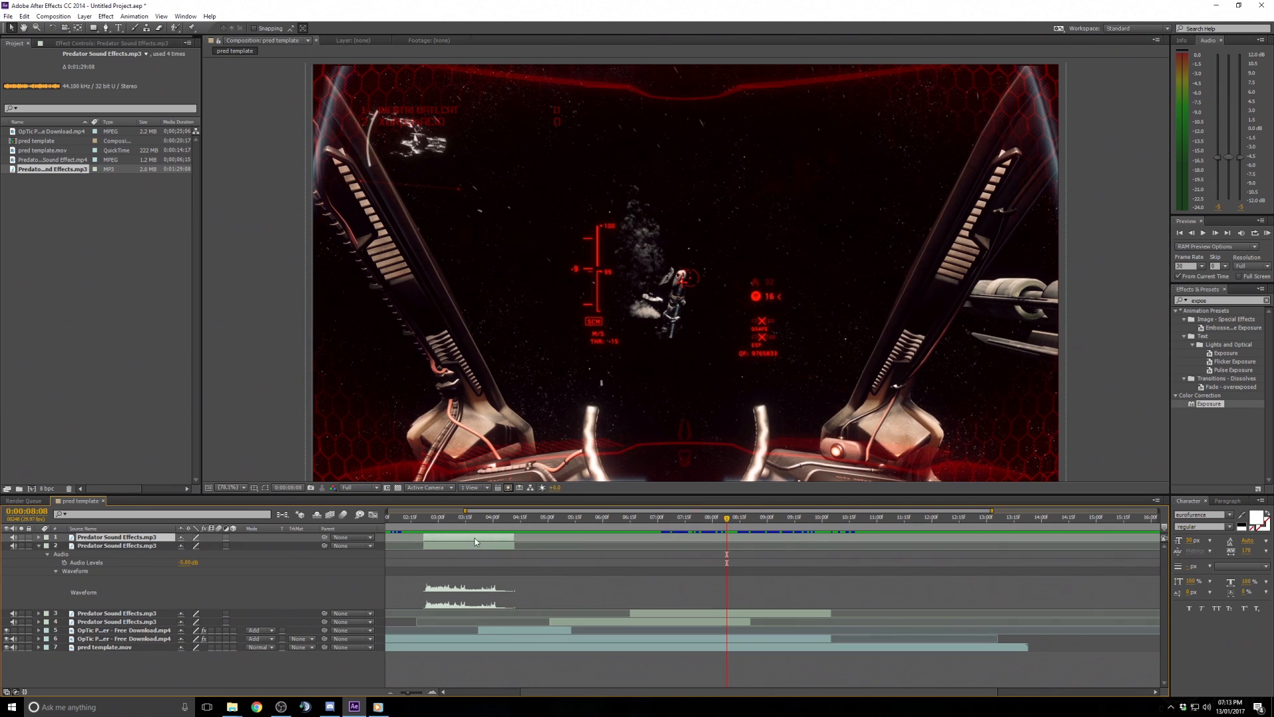
{"action": "left_click_drag", "start_coordinate": [475, 538], "coordinate": [875, 537]}
{"action": "left_click", "coordinate": [843, 518]}
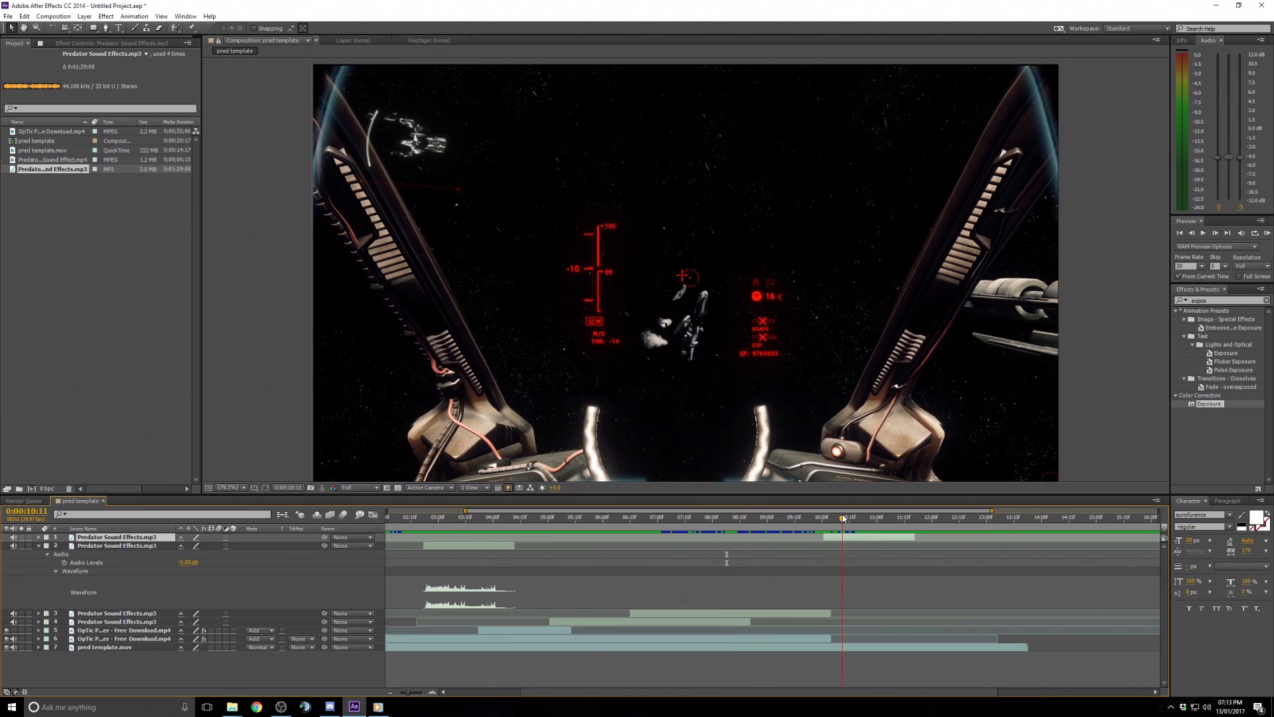
- Reveal the copy's audio waveform and extend its out point to the end of the composition
{"action": "left_click", "coordinate": [39, 545]}
{"action": "left_click", "coordinate": [38, 537]}
{"action": "left_click", "coordinate": [47, 546]}
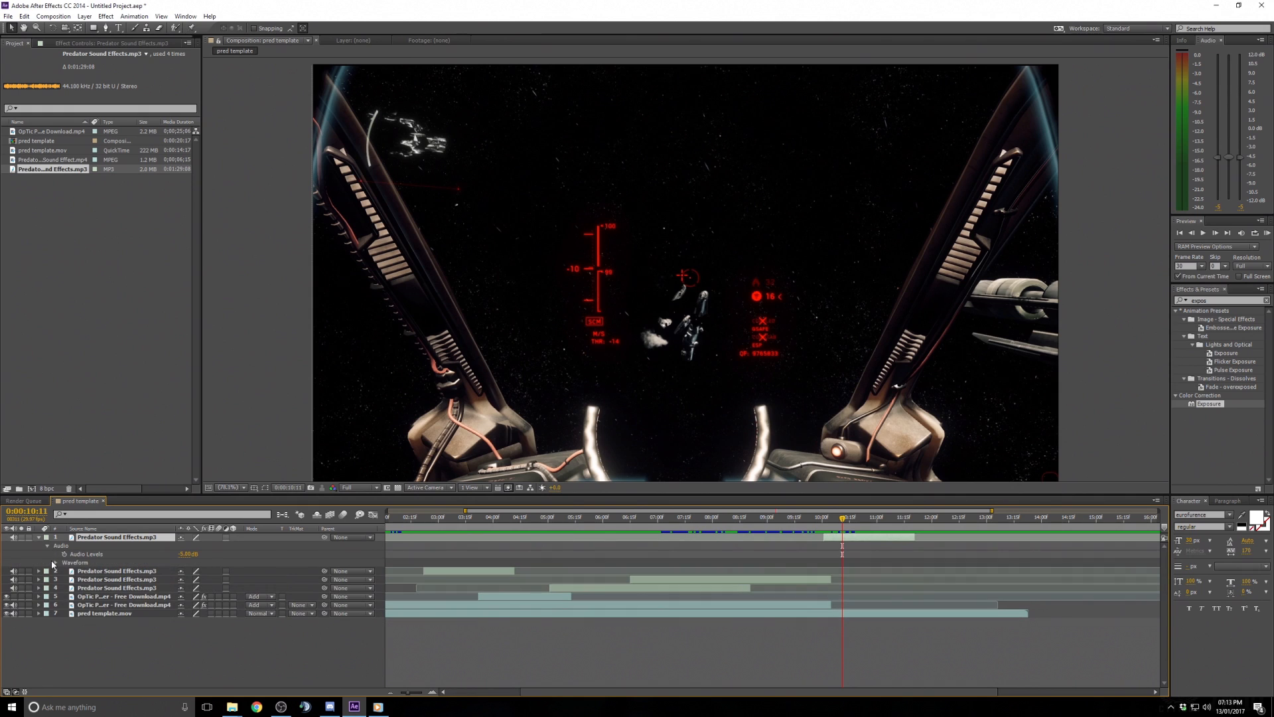
{"action": "left_click", "coordinate": [56, 563]}
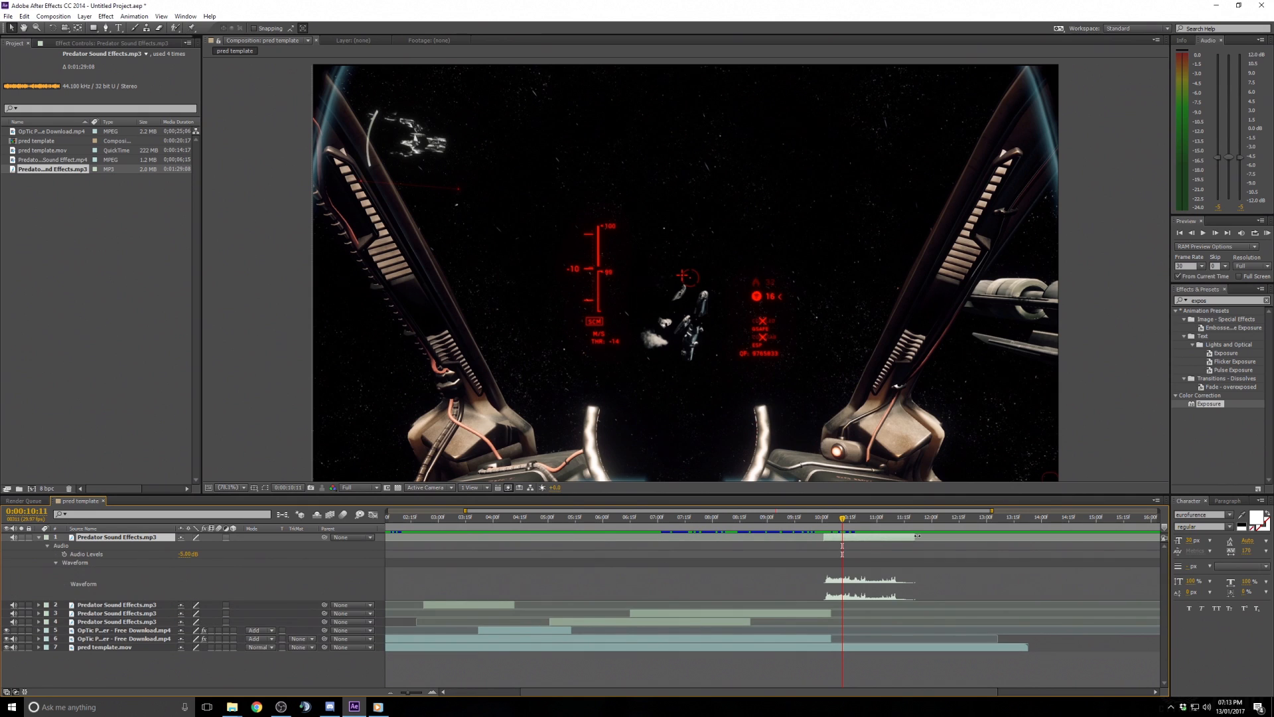
{"action": "left_click_drag", "start_coordinate": [917, 536], "coordinate": [1135, 541]}
- Preview from 0:00:11:17, then trim the copy's in point there and its out point at 0:00:14:07
{"action": "left_click", "coordinate": [908, 518]}
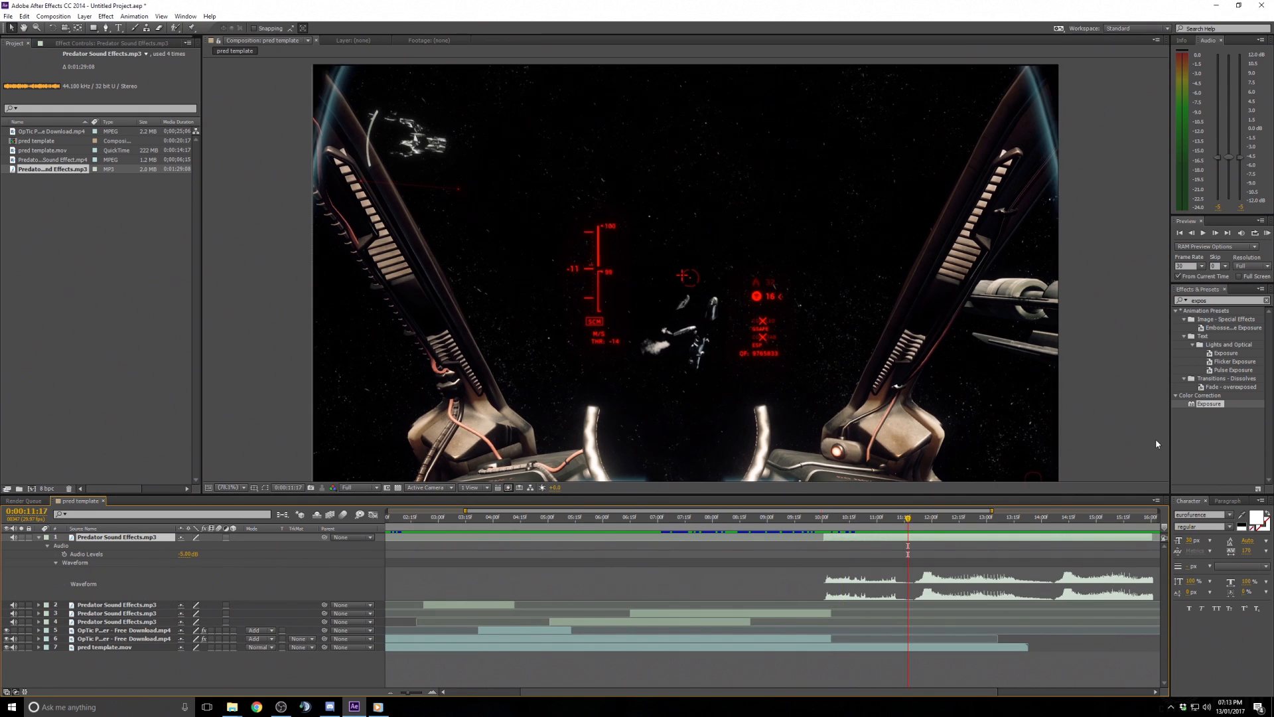
{"action": "left_click", "coordinate": [1267, 233]}
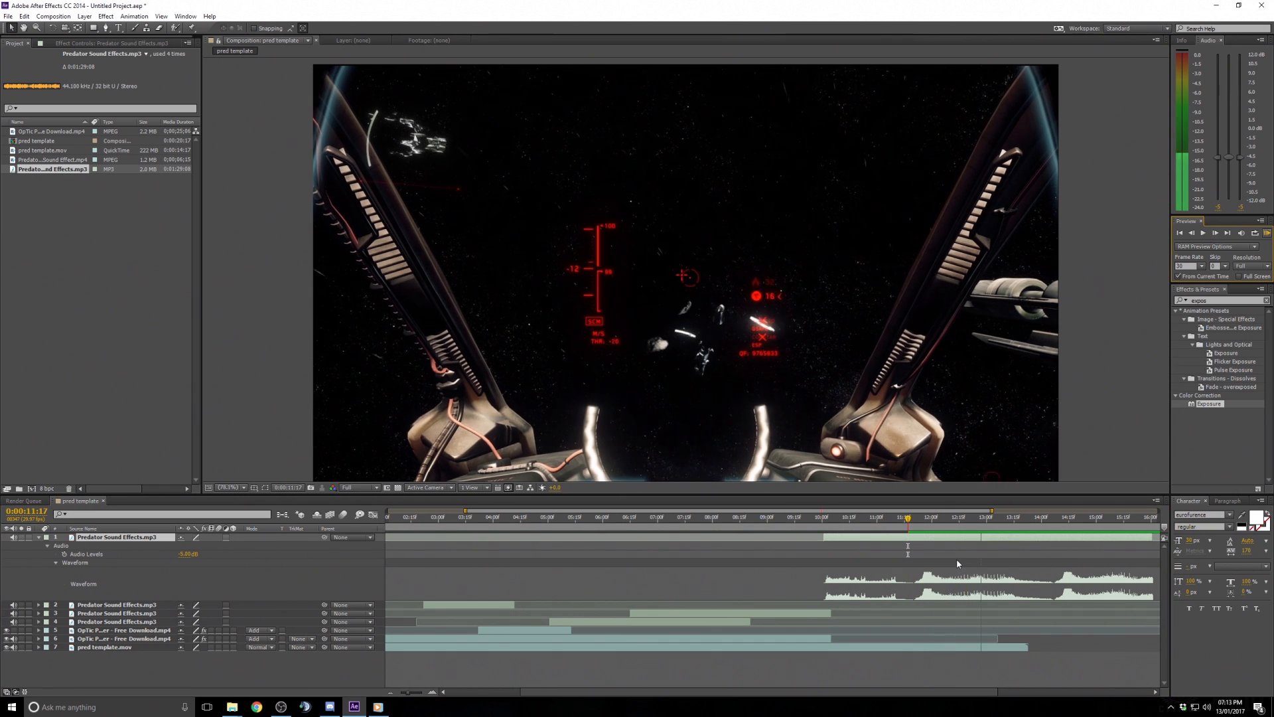
{"action": "left_click_drag", "start_coordinate": [909, 518], "coordinate": [1058, 517]}
{"action": "key", "text": "alt+bracketleft"}
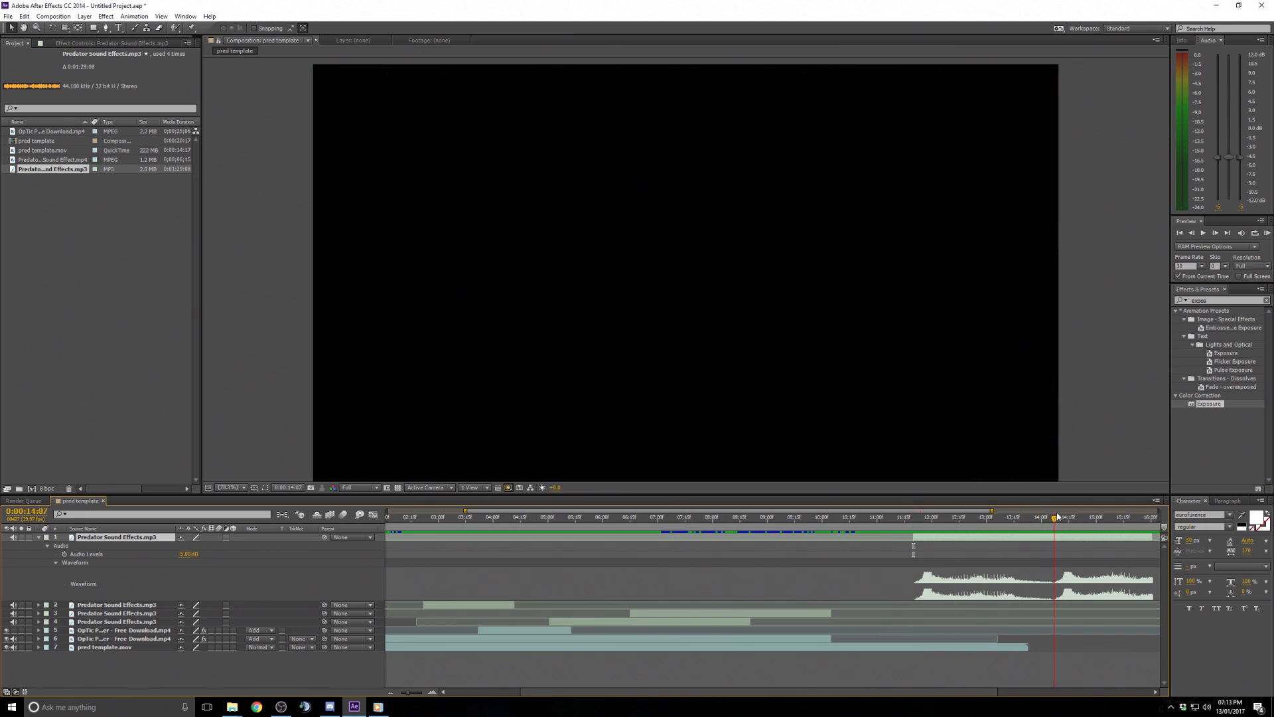
{"action": "key", "text": "alt+bracketright"}
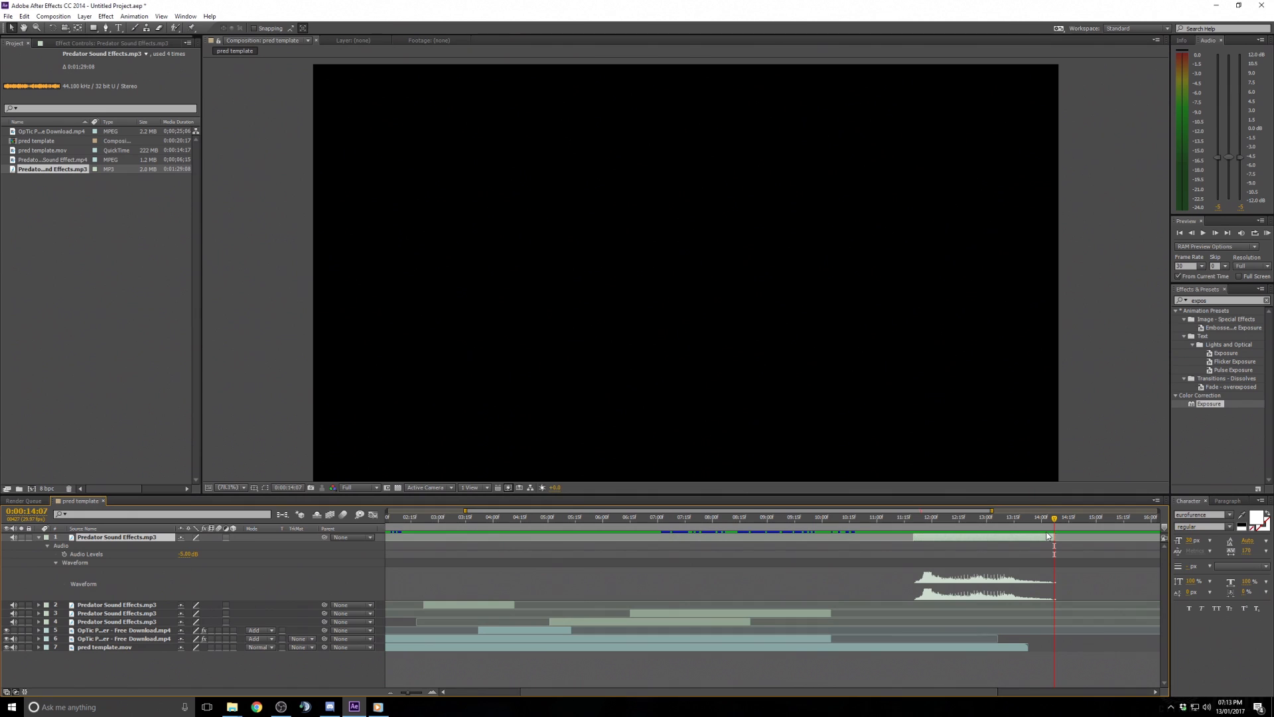
- Move the trimmed sound copy earlier so it starts around 0:00:01:29
{"action": "left_click_drag", "start_coordinate": [952, 541], "coordinate": [460, 541]}
{"action": "left_click_drag", "start_coordinate": [768, 693], "coordinate": [642, 691]}
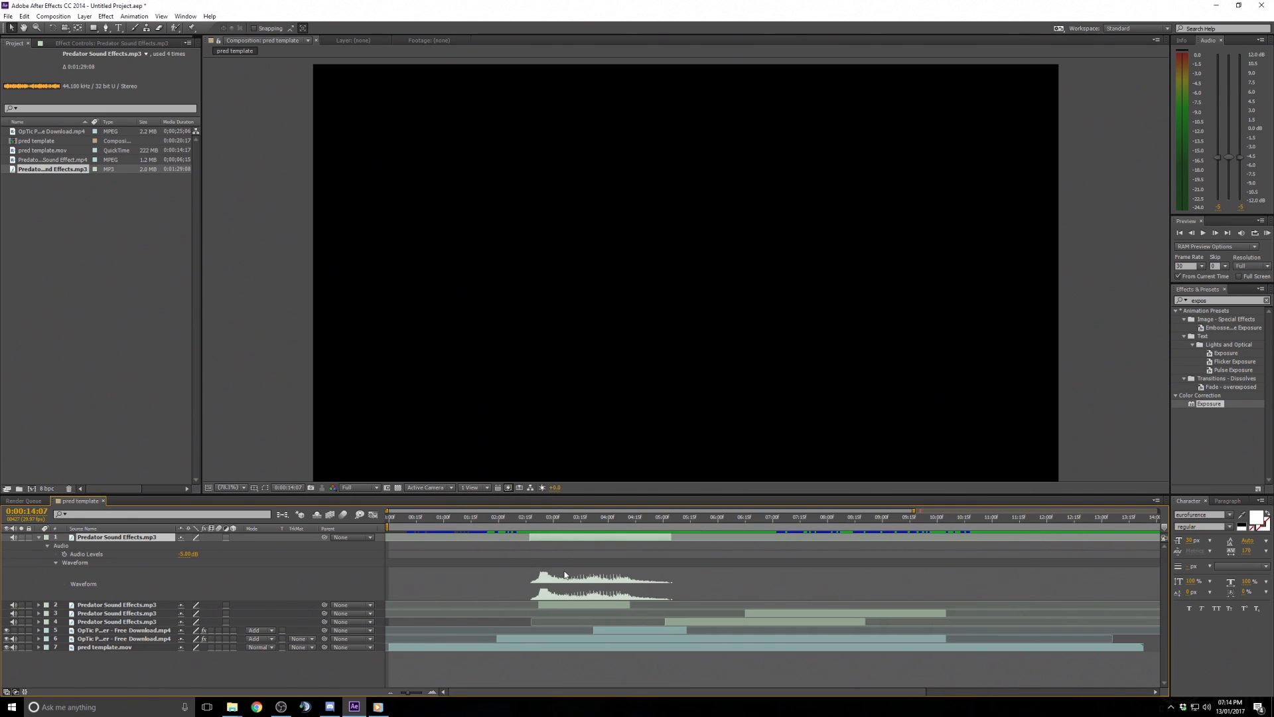
{"action": "left_click_drag", "start_coordinate": [539, 540], "coordinate": [509, 545]}
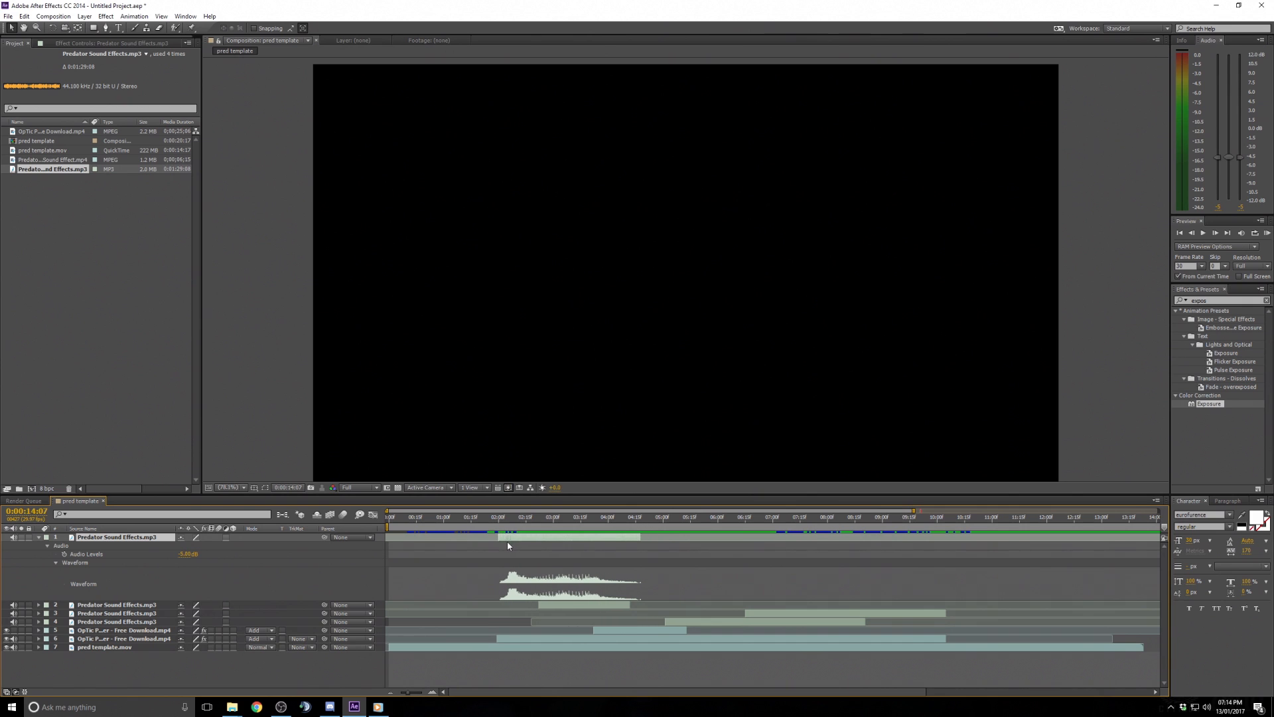
{"action": "left_click", "coordinate": [496, 524]}
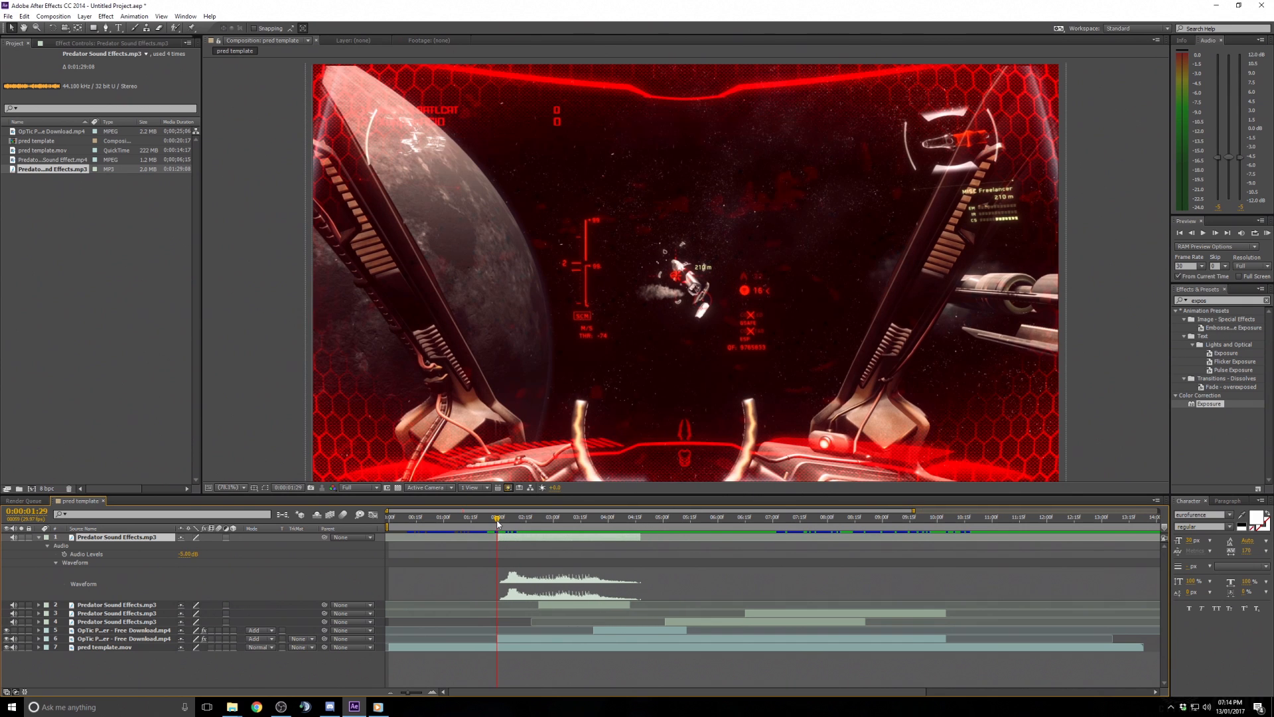
- Zoom the timeline in around the sound clip's start and set the time to 0:00:01:20
{"action": "left_click", "coordinate": [1193, 234]}
{"action": "left_click", "coordinate": [1215, 234]}
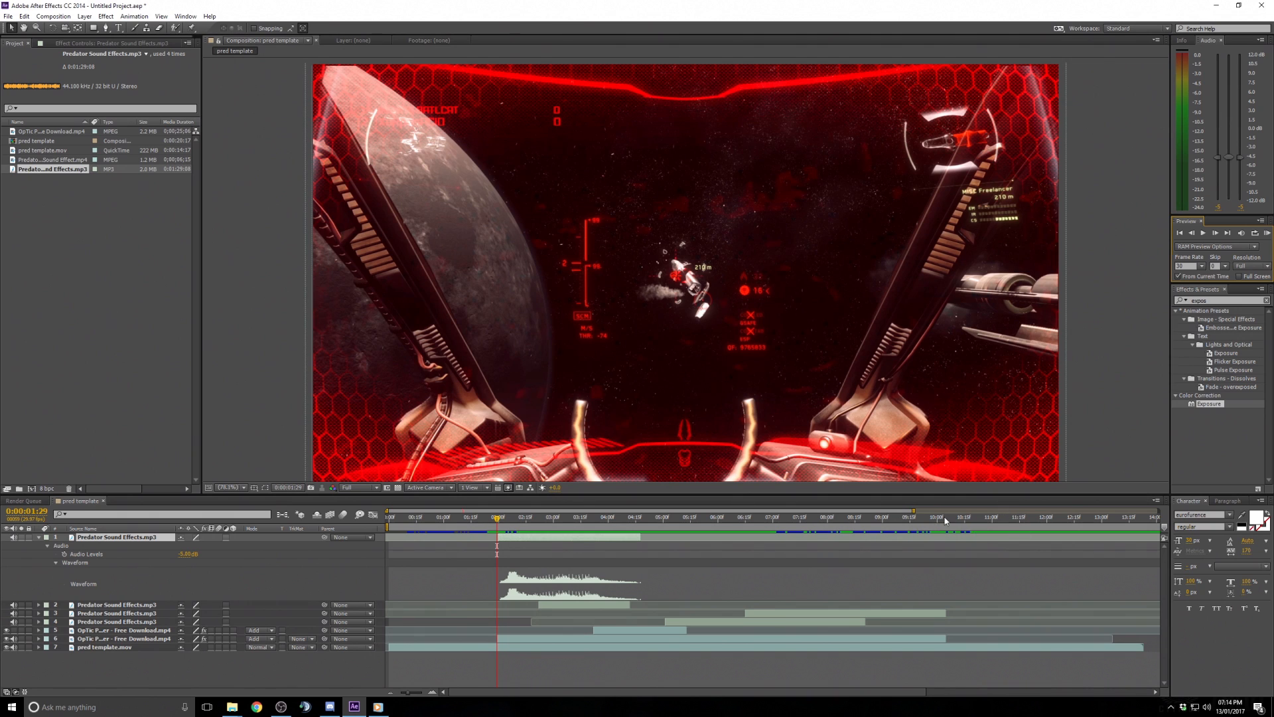
{"action": "left_click_drag", "start_coordinate": [914, 512], "coordinate": [597, 514]}
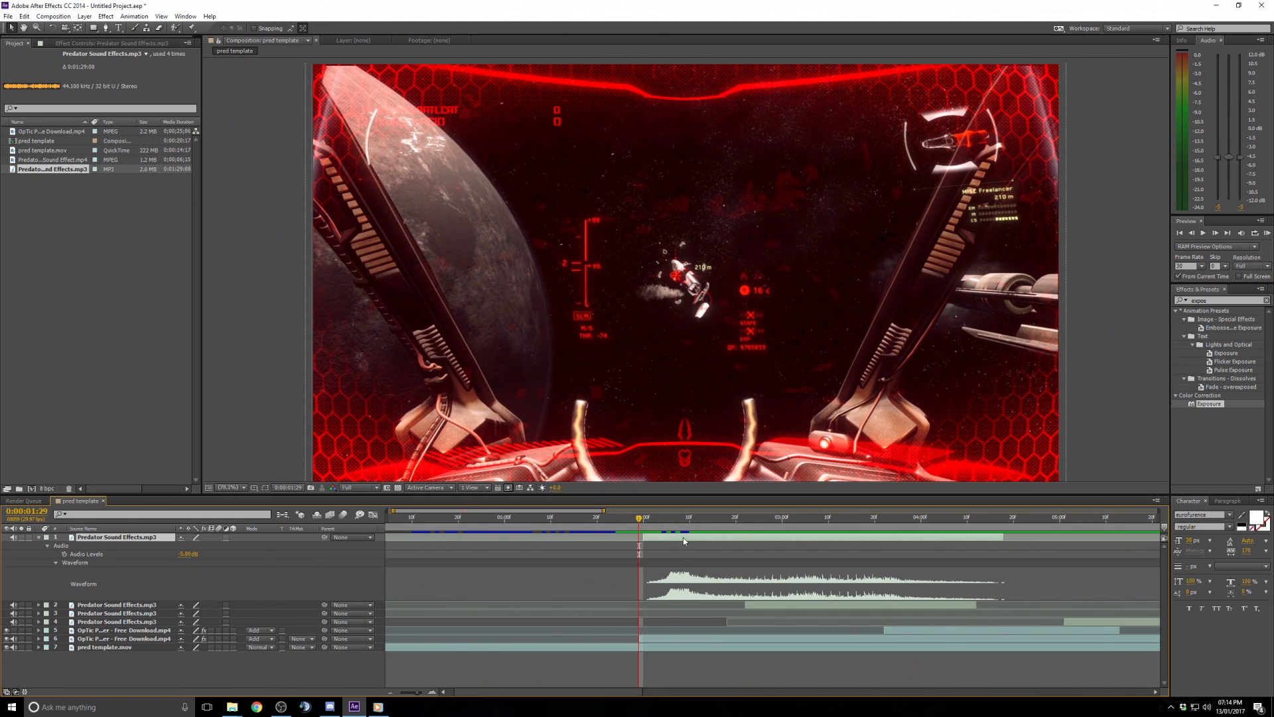
{"action": "left_click_drag", "start_coordinate": [684, 541], "coordinate": [512, 511]}
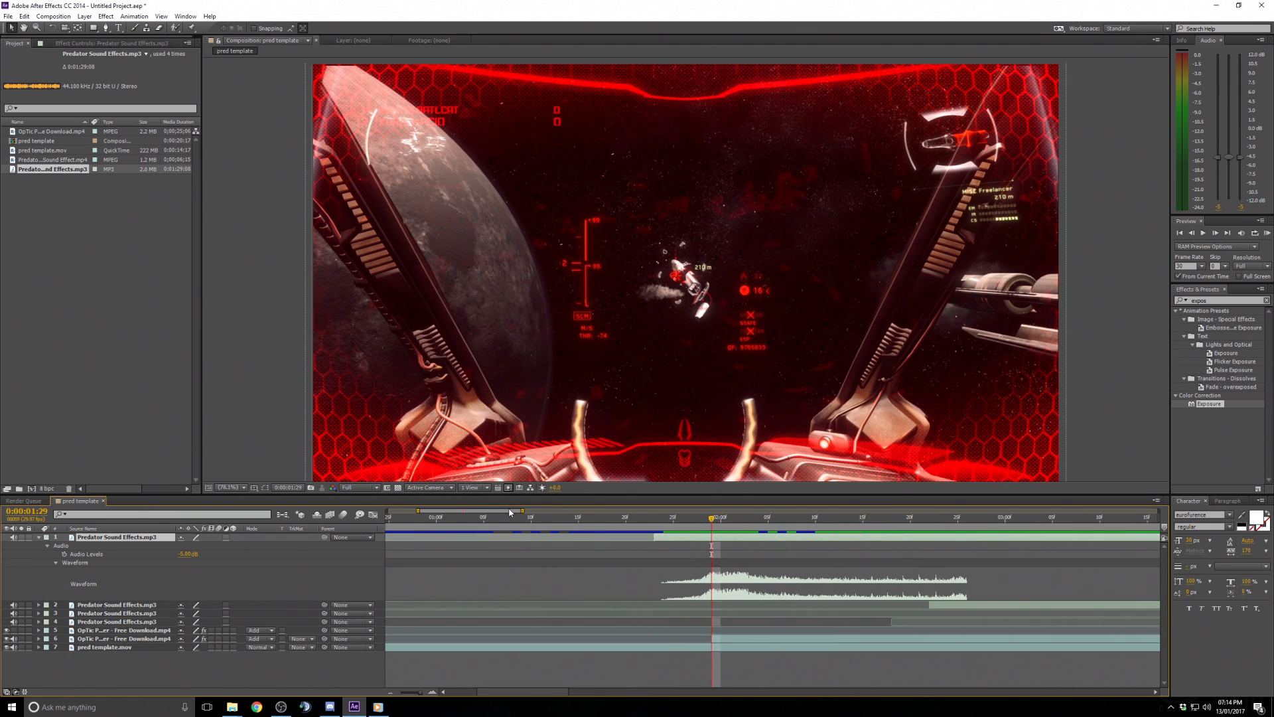
{"action": "left_click_drag", "start_coordinate": [738, 540], "coordinate": [737, 539]}
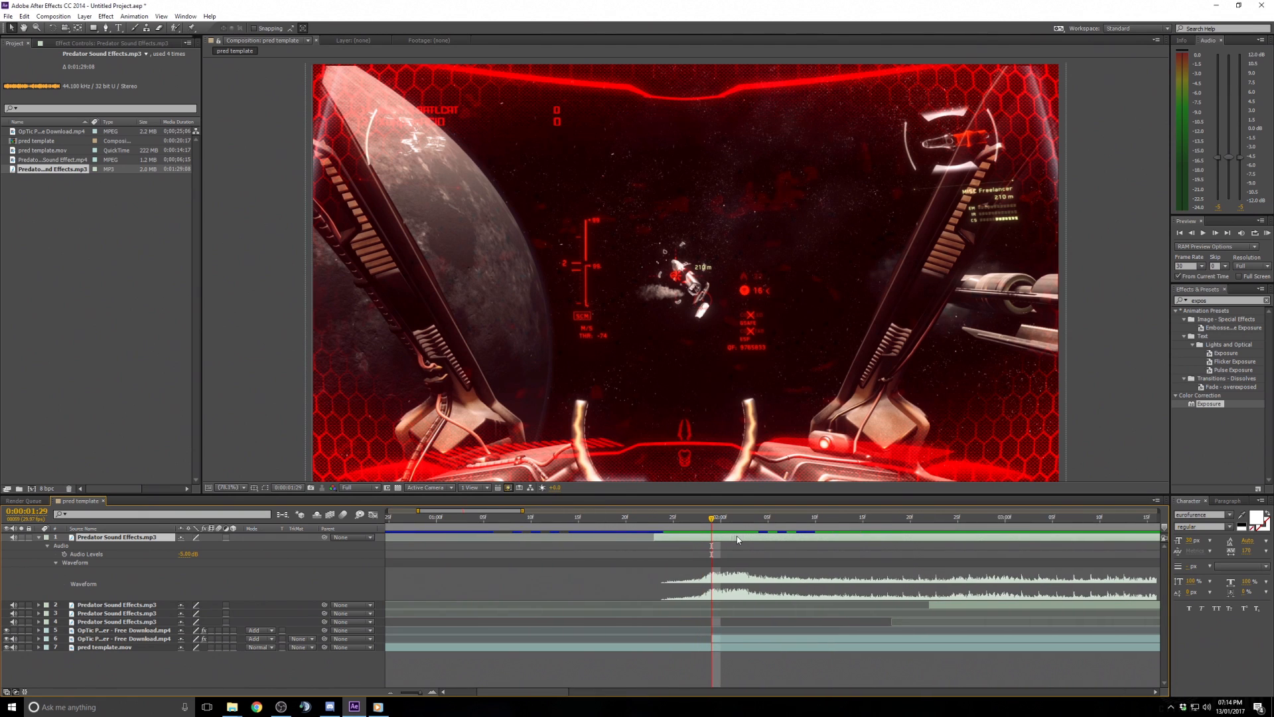
{"action": "left_click", "coordinate": [624, 522]}
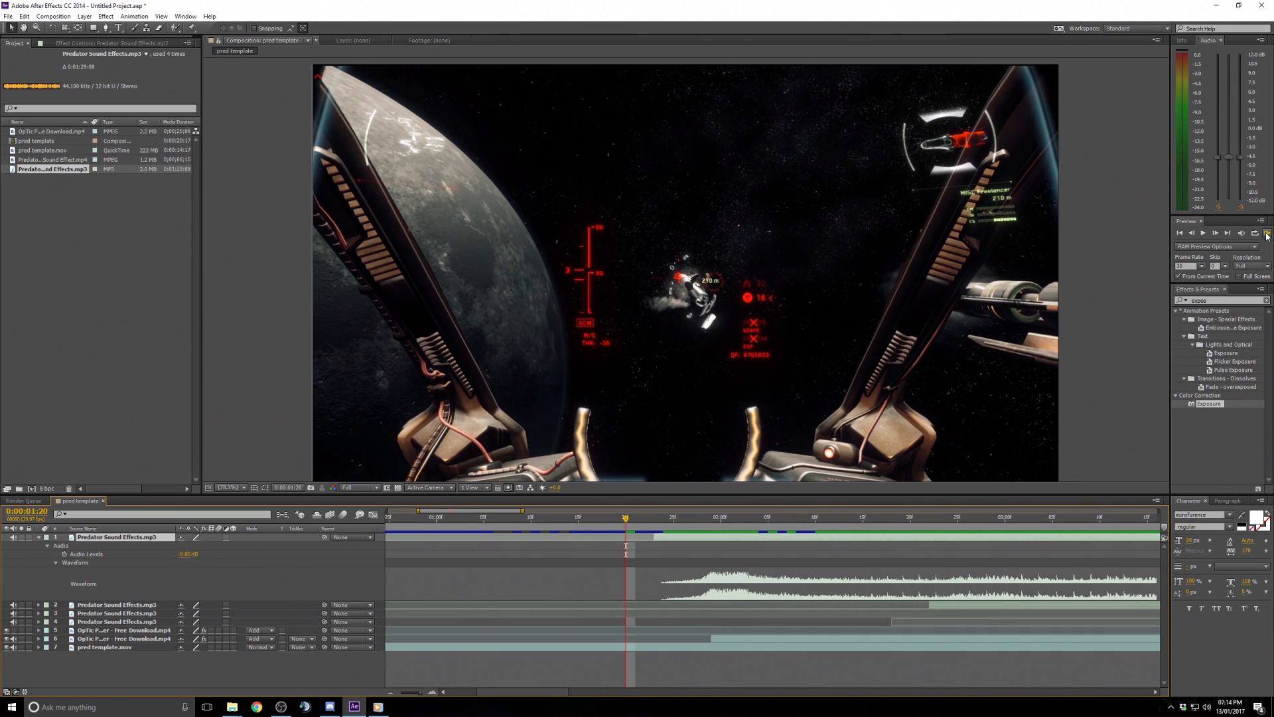
- Preview the composition from 0:00:01:20 several times to check the sound timing
{"action": "left_click", "coordinate": [1203, 233]}
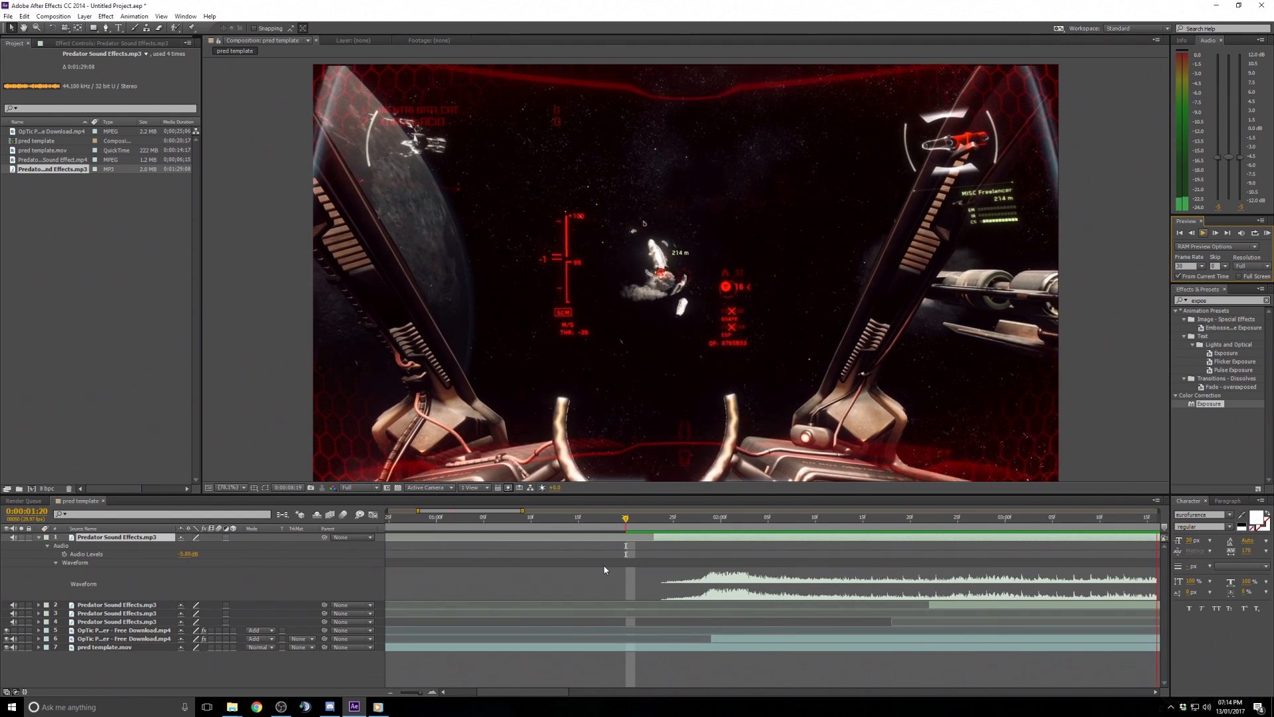
{"action": "left_click", "coordinate": [626, 529]}
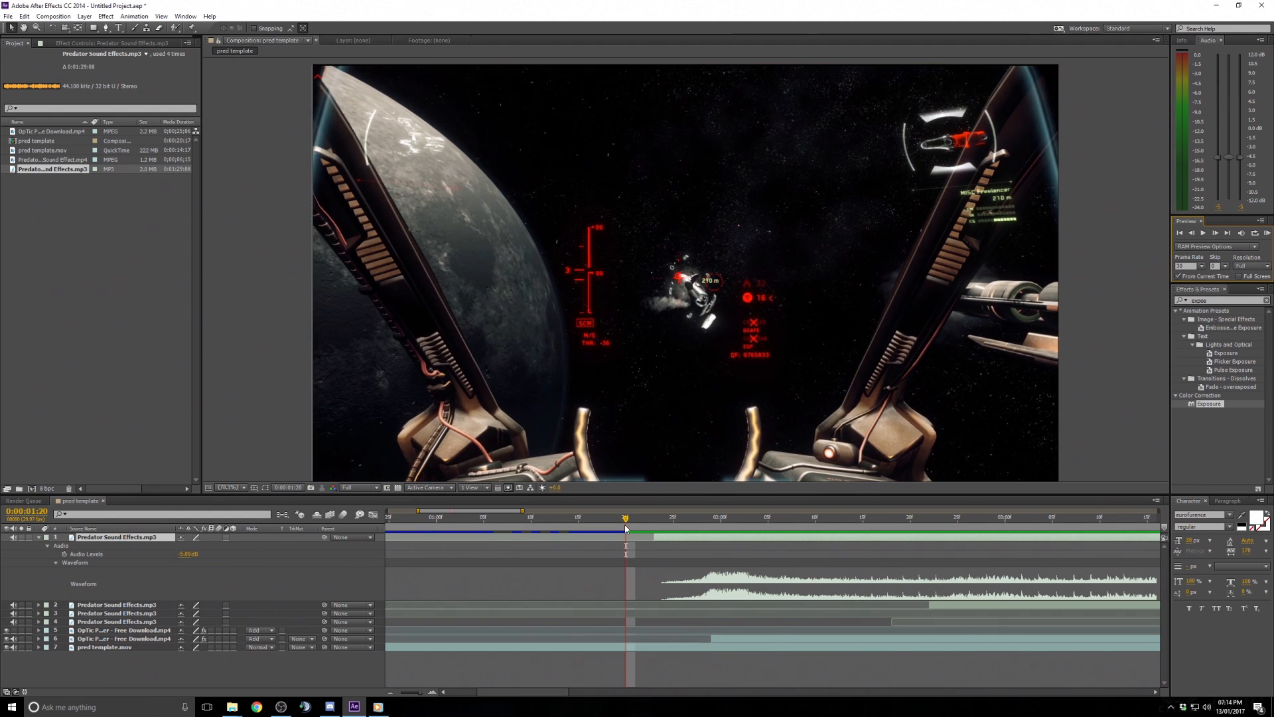
{"action": "left_click", "coordinate": [1268, 233]}
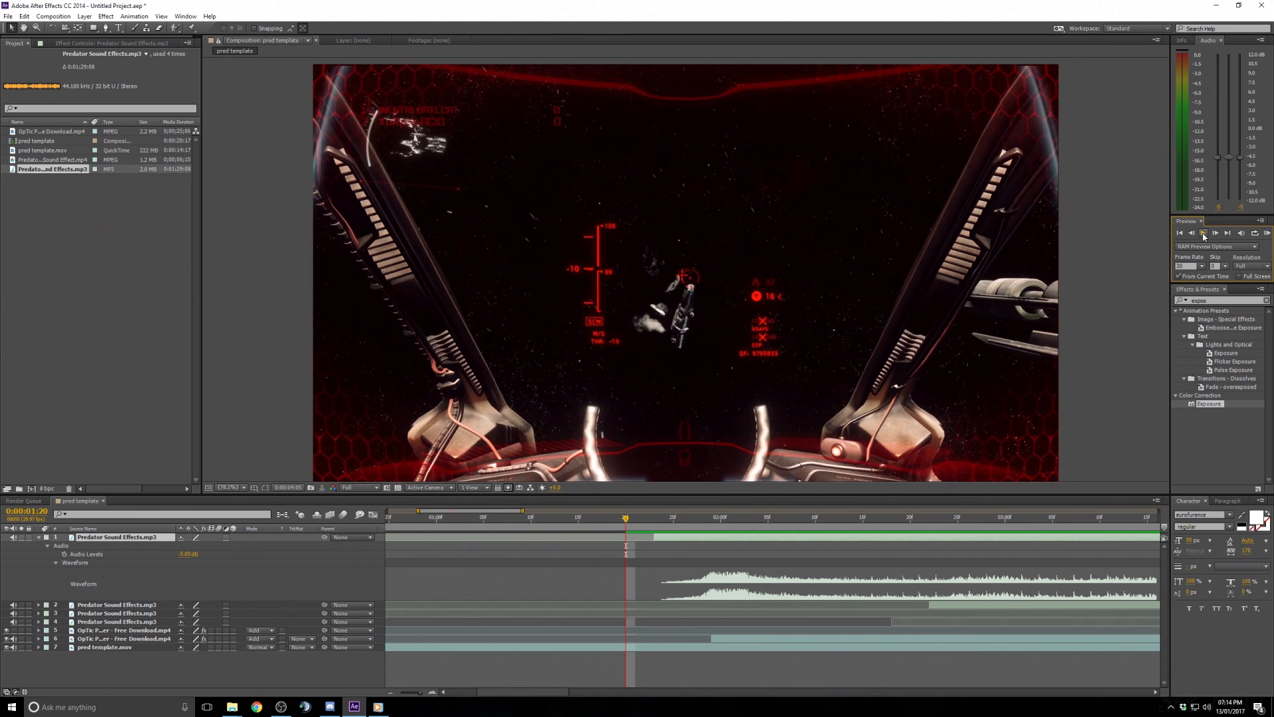
{"action": "left_click", "coordinate": [1204, 234]}
{"action": "left_click", "coordinate": [1204, 233]}
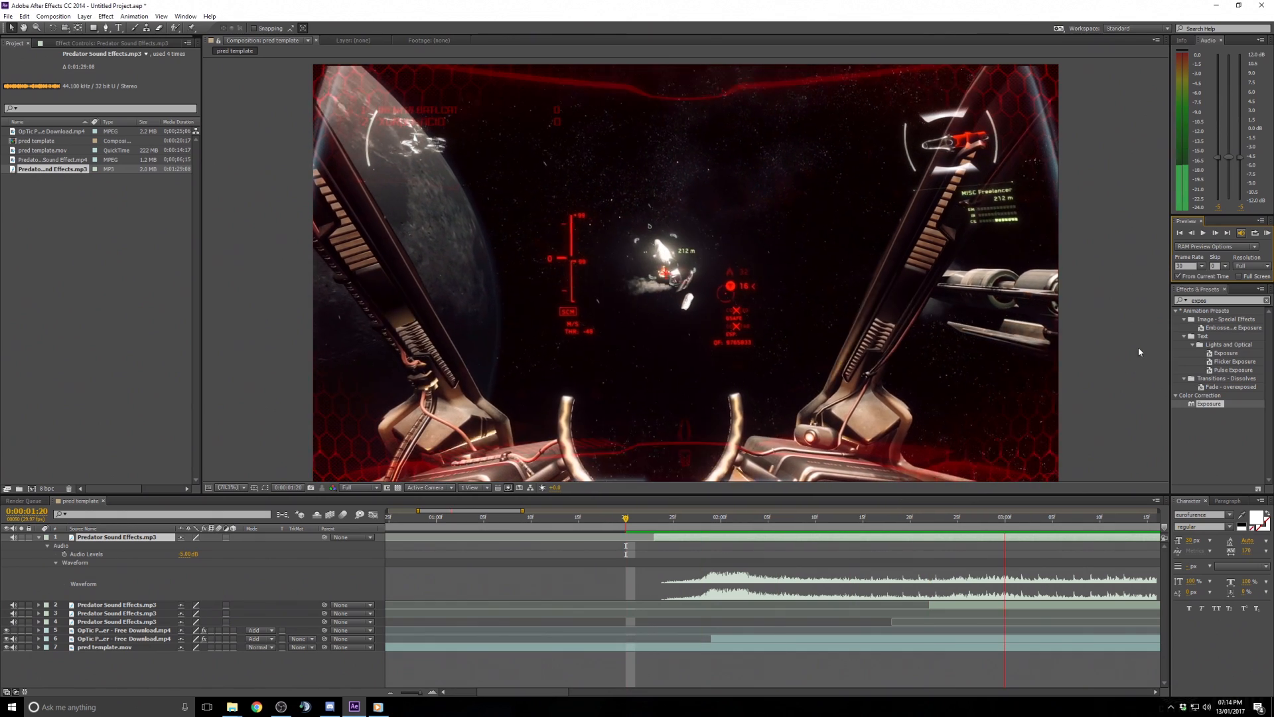
{"action": "left_click", "coordinate": [1124, 365]}
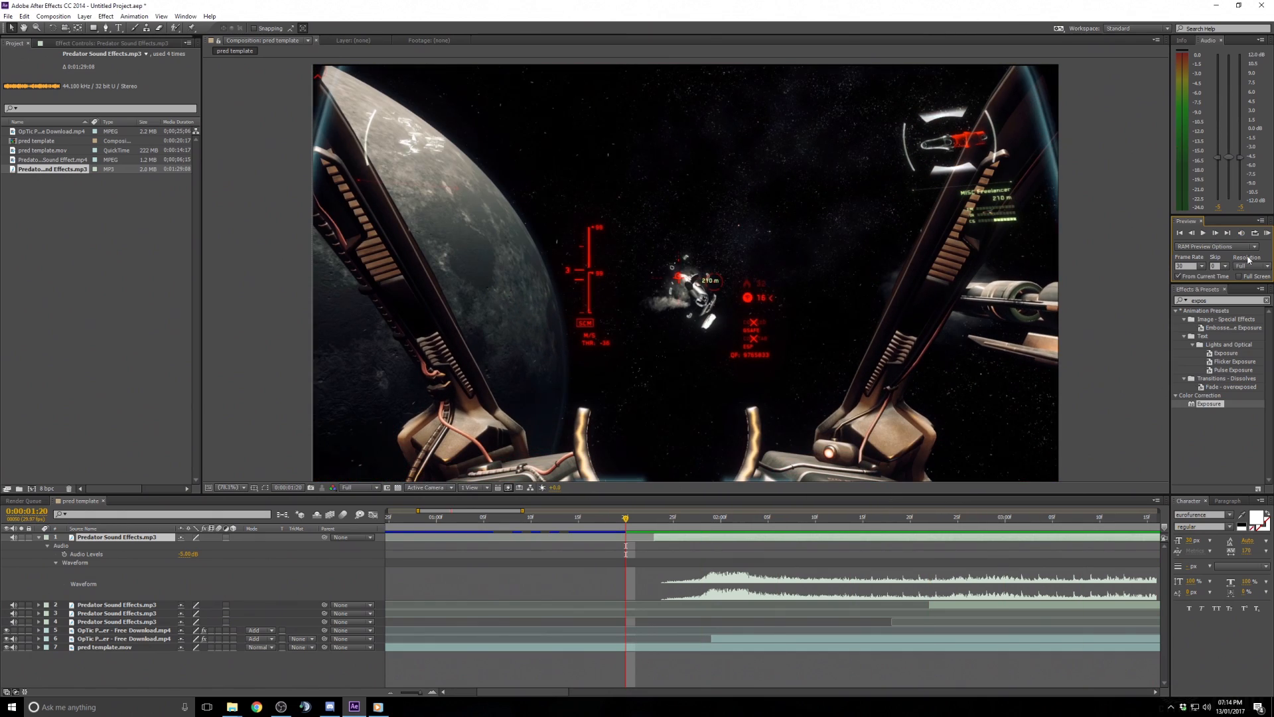
{"action": "left_click", "coordinate": [1204, 234]}
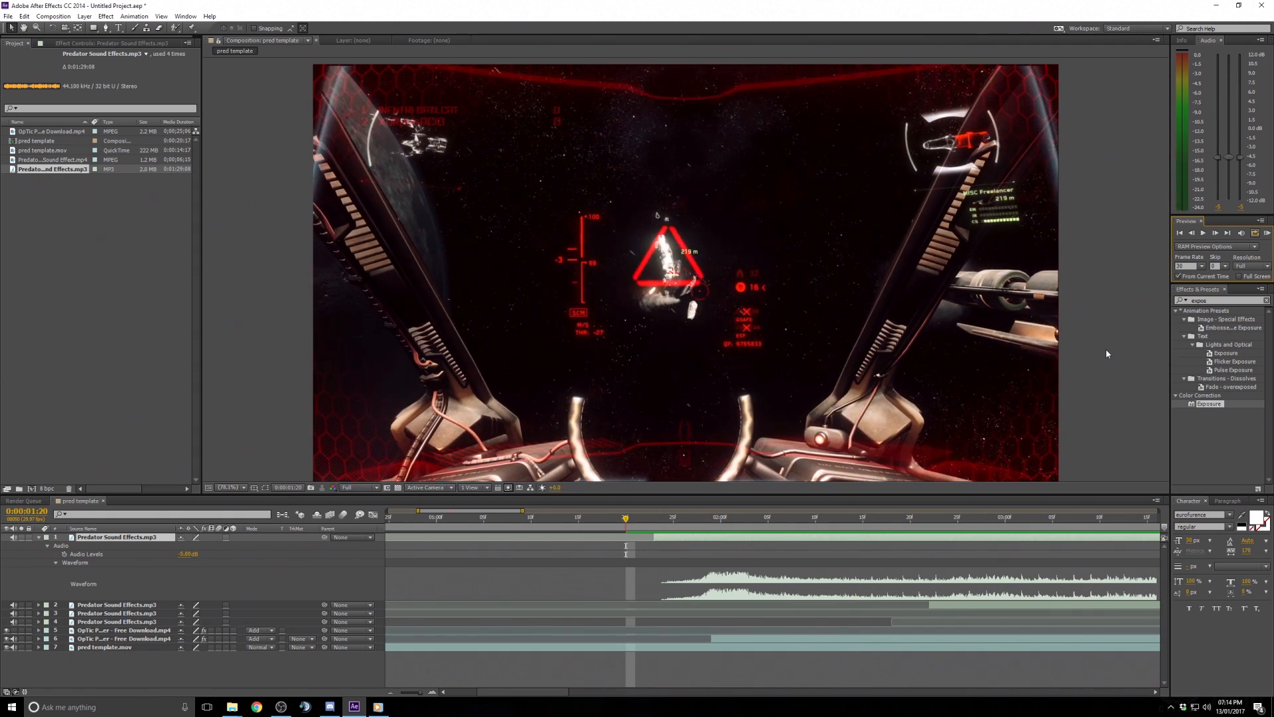
{"action": "left_click", "coordinate": [1106, 348]}
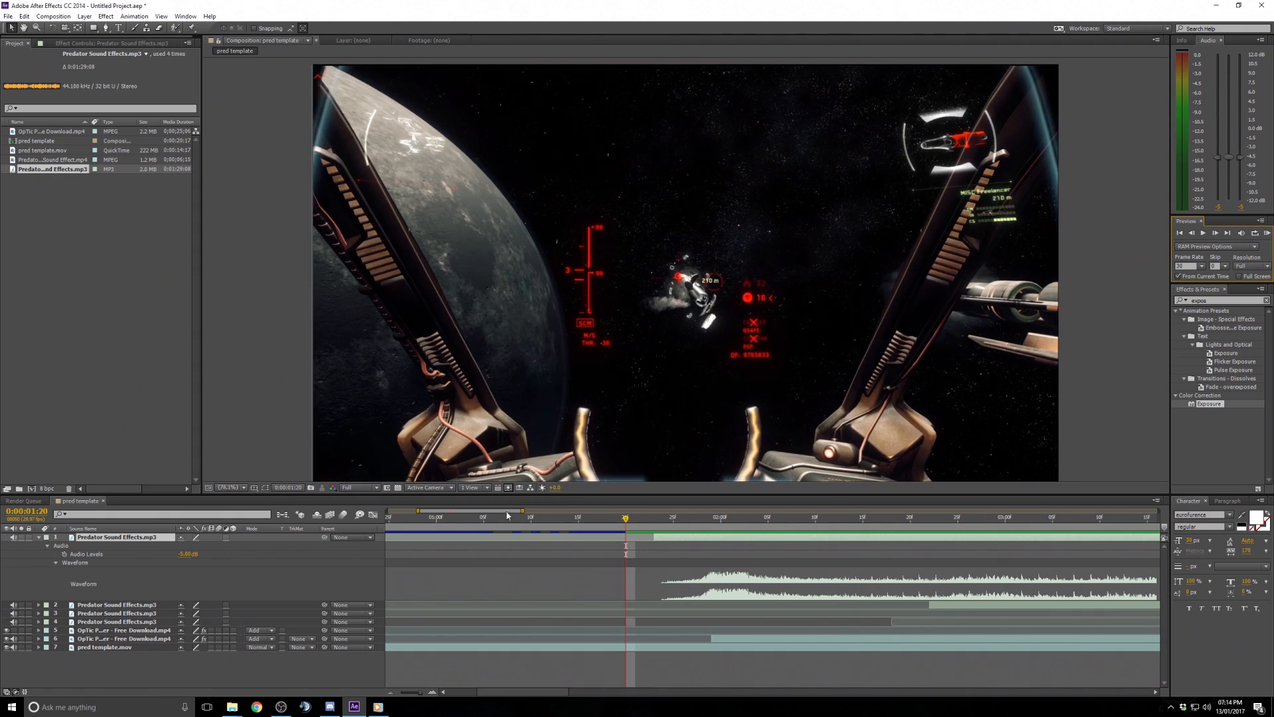
- Scrub the timeline to find the triangle lock-on moment around 0:00:05:03
{"action": "scroll", "coordinate": [624, 572], "scroll_direction": "down", "scroll_amount": 5}
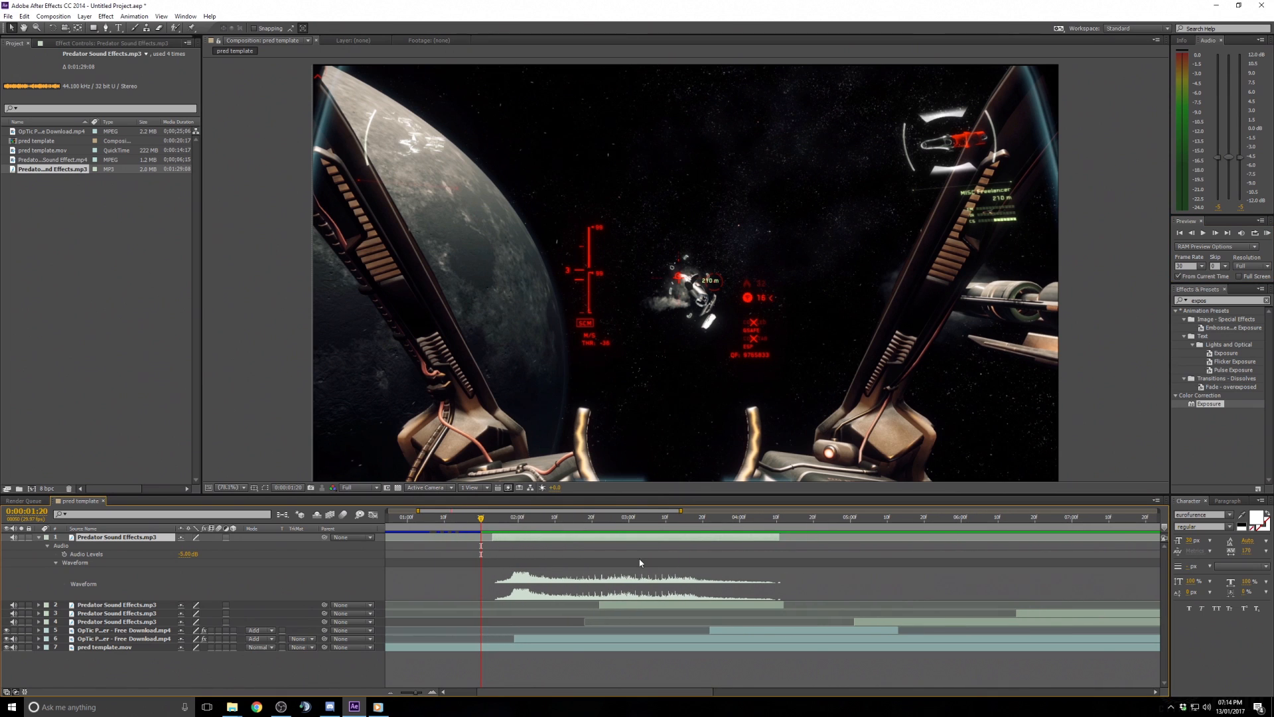
{"action": "left_click_drag", "start_coordinate": [597, 692], "coordinate": [617, 692]}
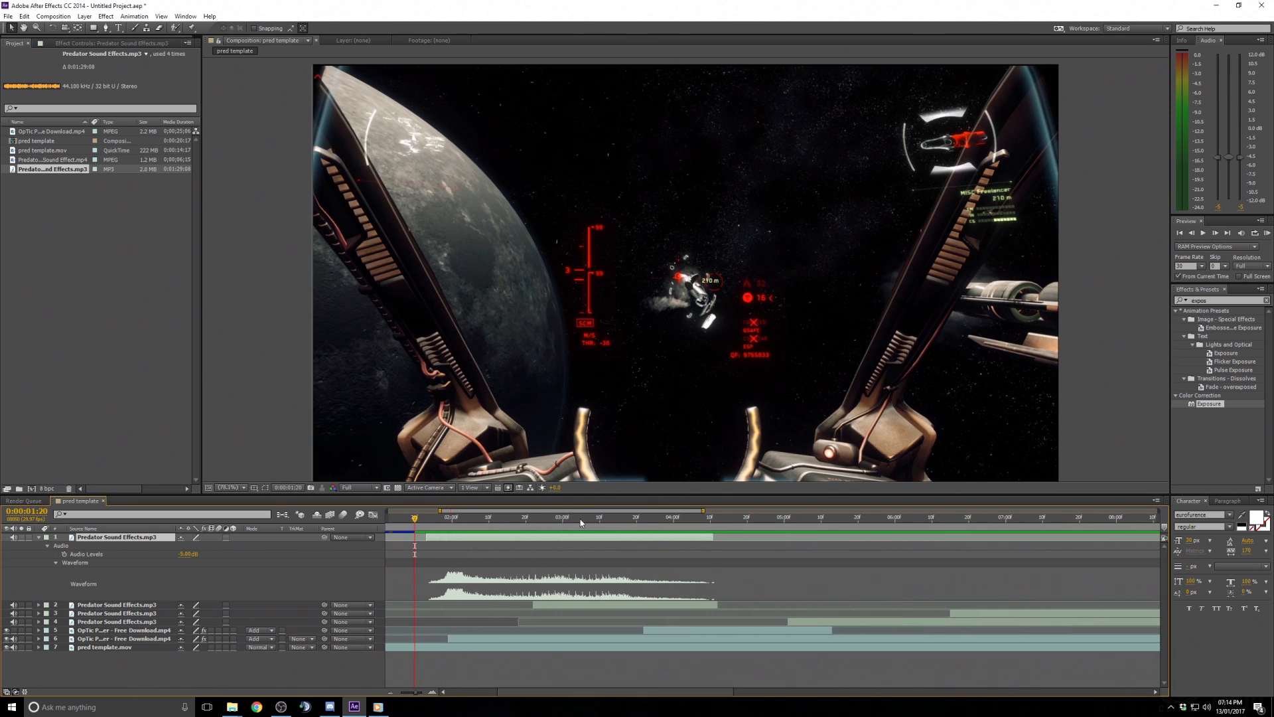
{"action": "left_click", "coordinate": [552, 517]}
{"action": "left_click_drag", "start_coordinate": [552, 517], "coordinate": [761, 531]}
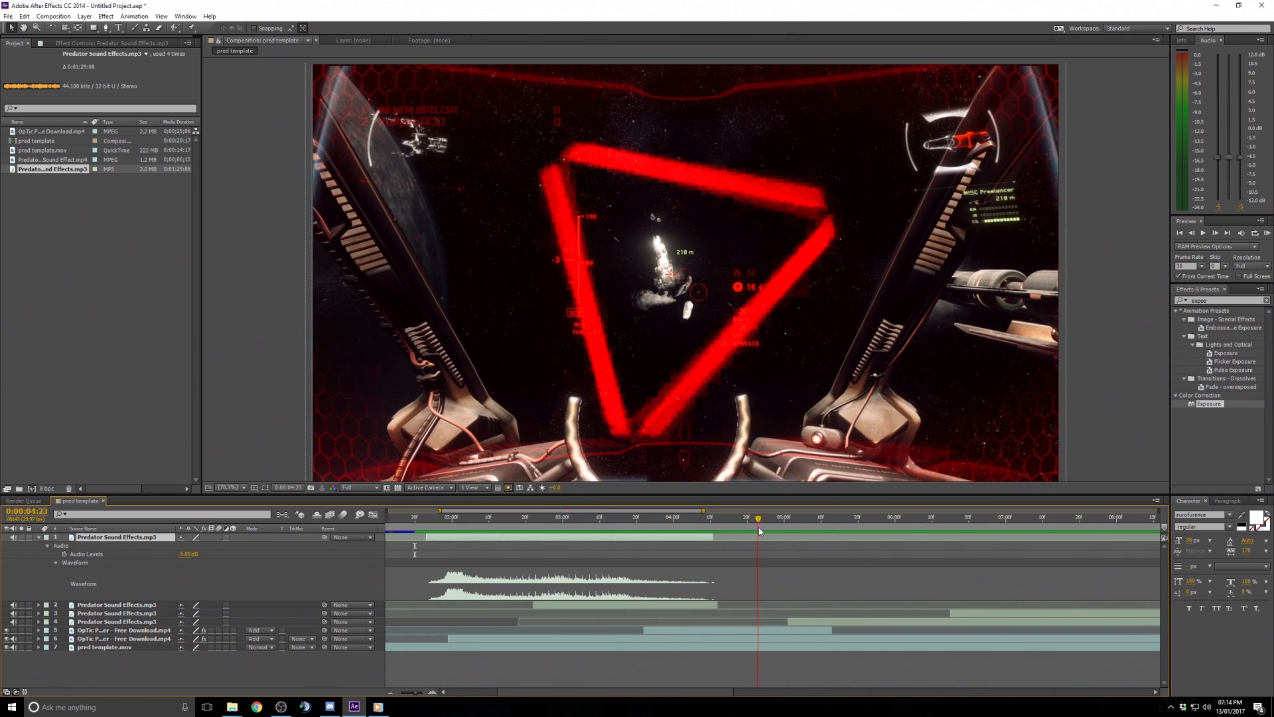
{"action": "left_click", "coordinate": [679, 634]}
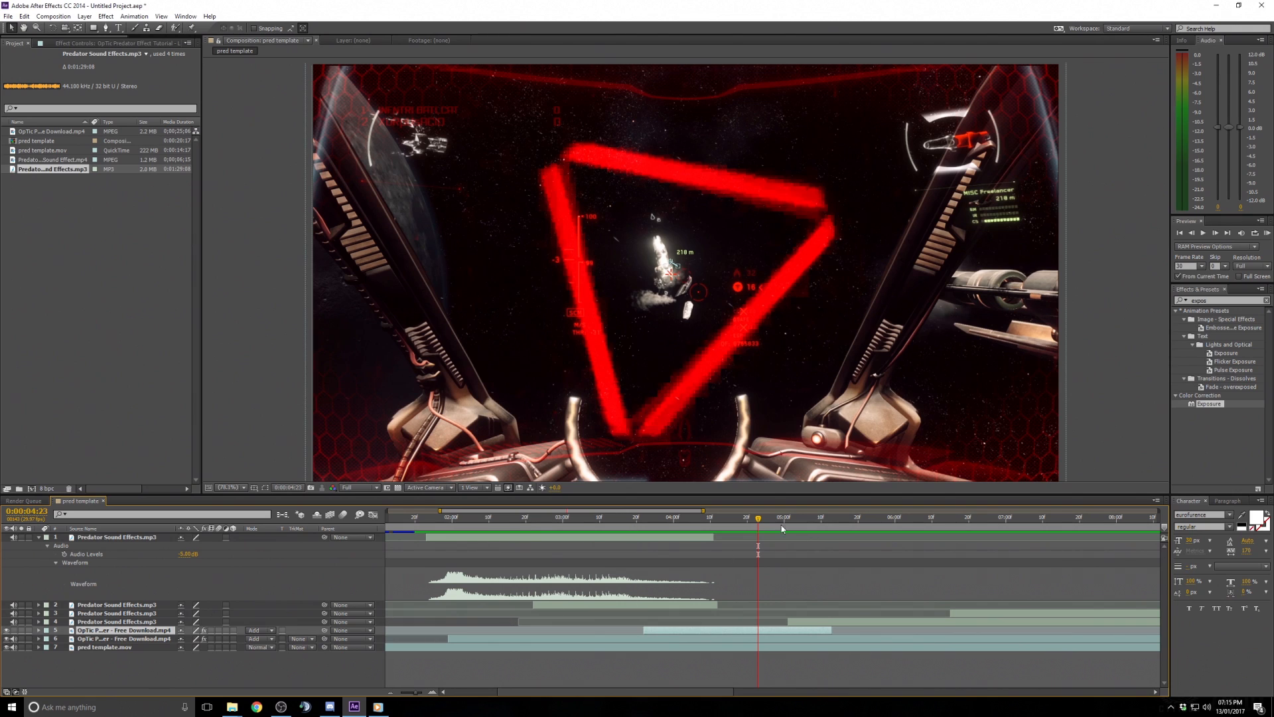
{"action": "left_click_drag", "start_coordinate": [782, 525], "coordinate": [797, 522]}
- Duplicate the third sound effects layer and drag the copy earlier in the timeline
{"action": "left_click", "coordinate": [825, 622]}
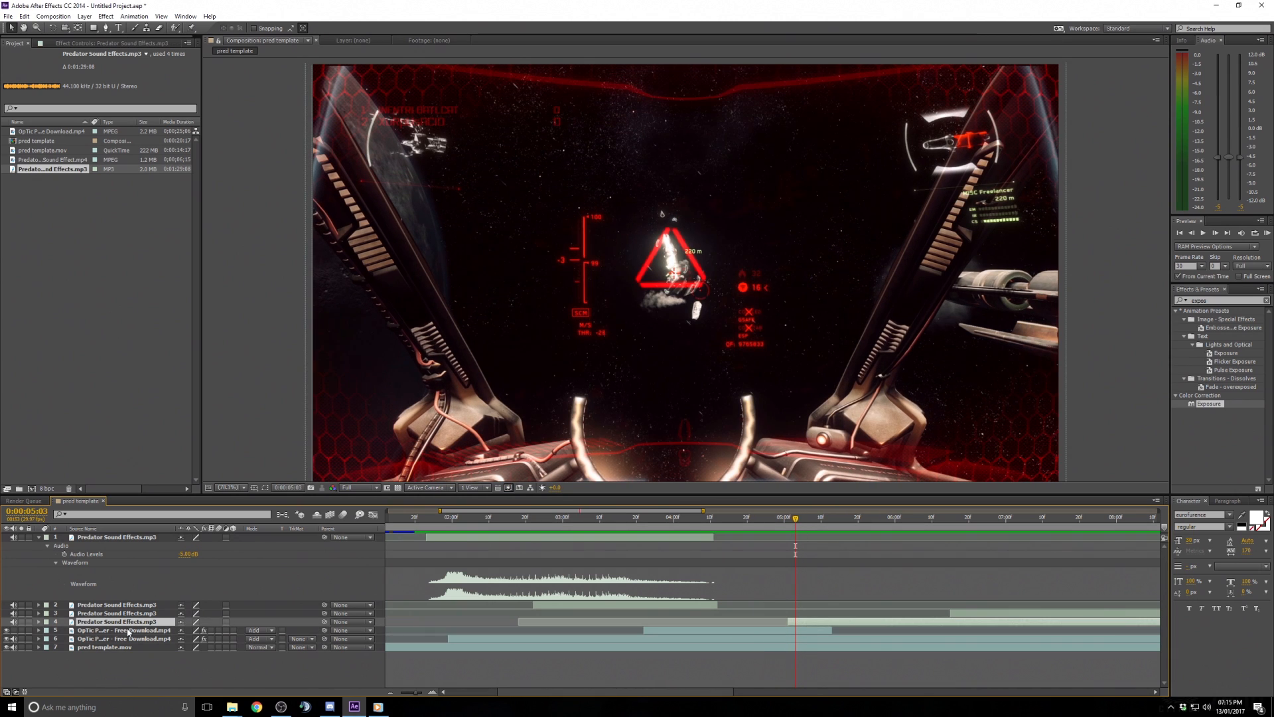
{"action": "left_click", "coordinate": [38, 623]}
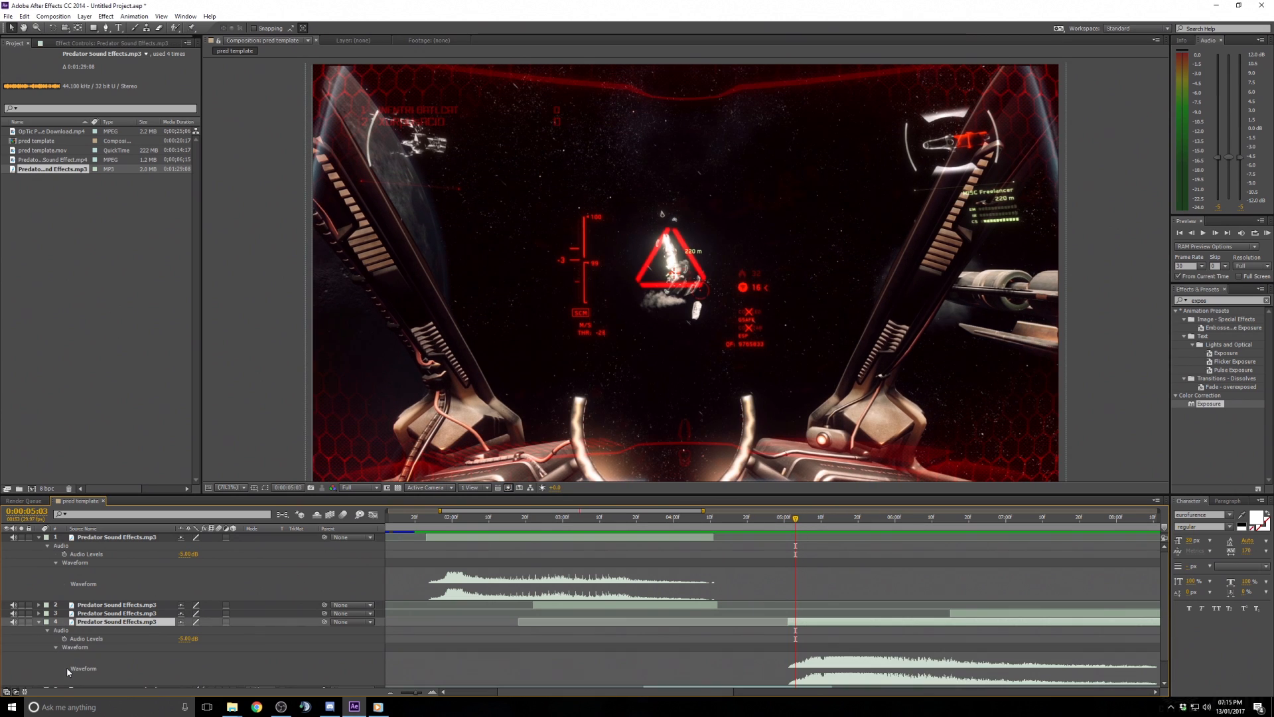
{"action": "key", "text": "ctrl+d"}
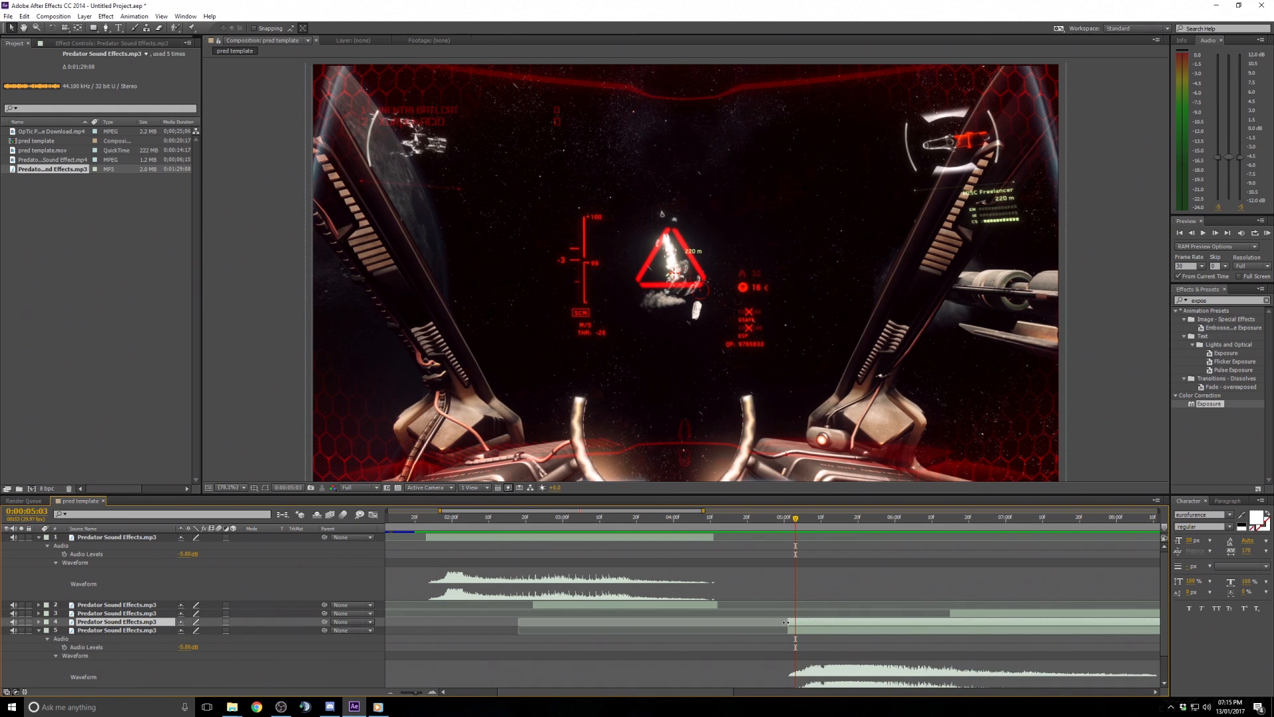
{"action": "left_click_drag", "start_coordinate": [786, 622], "coordinate": [551, 623]}
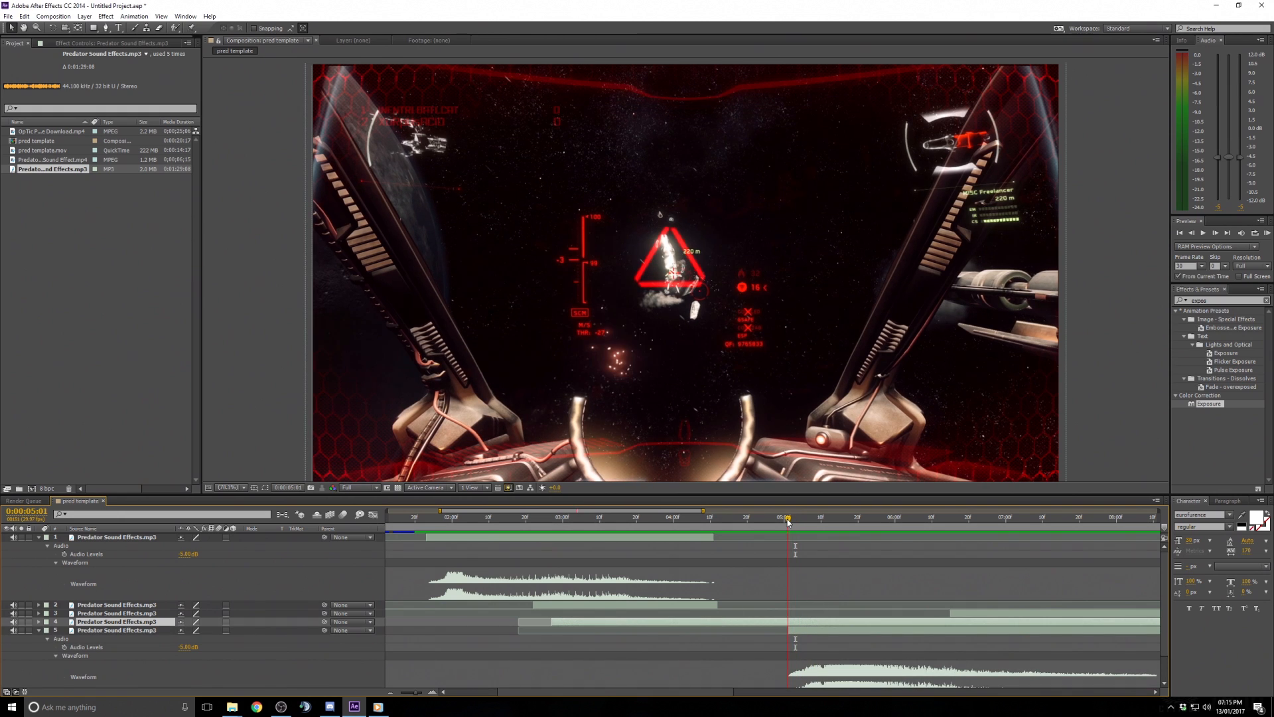
- Trim the copy's out point at 0:00:05:01, extend its start slightly earlier, and expand its audio properties
{"action": "left_click_drag", "start_coordinate": [795, 521], "coordinate": [789, 523]}
{"action": "key", "text": "alt+bracketright"}
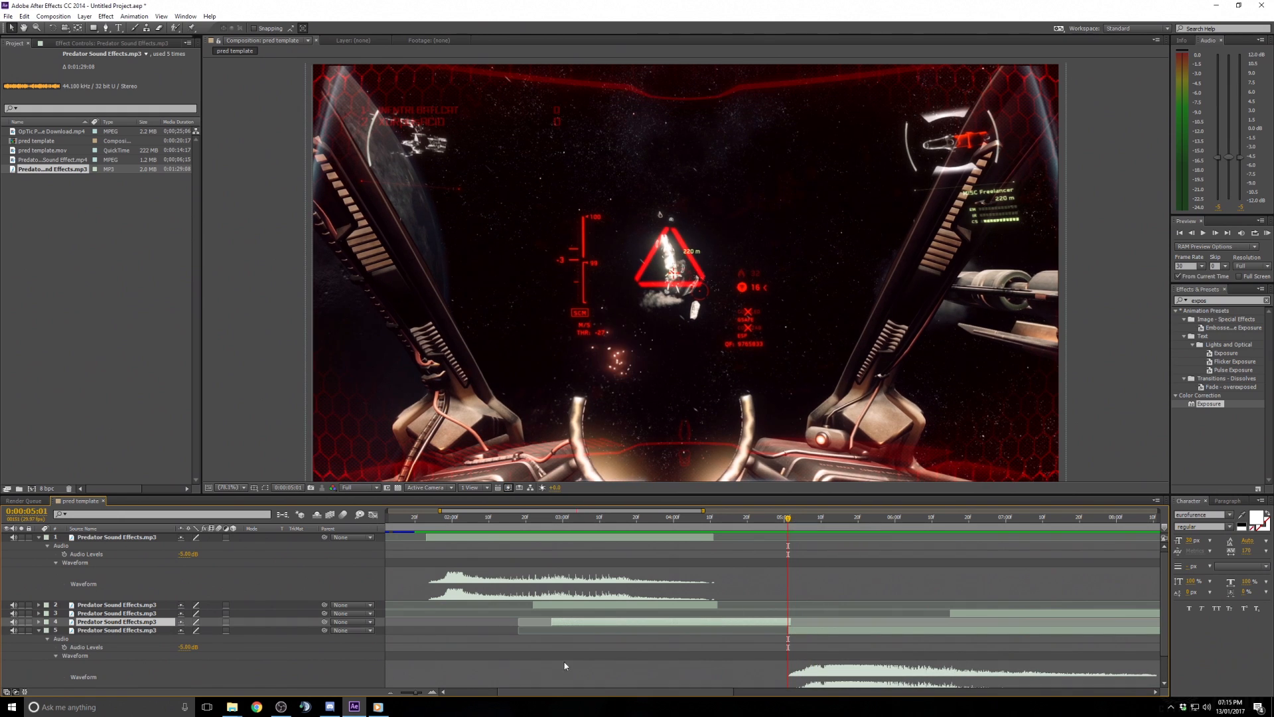
{"action": "left_click_drag", "start_coordinate": [553, 622], "coordinate": [518, 622]}
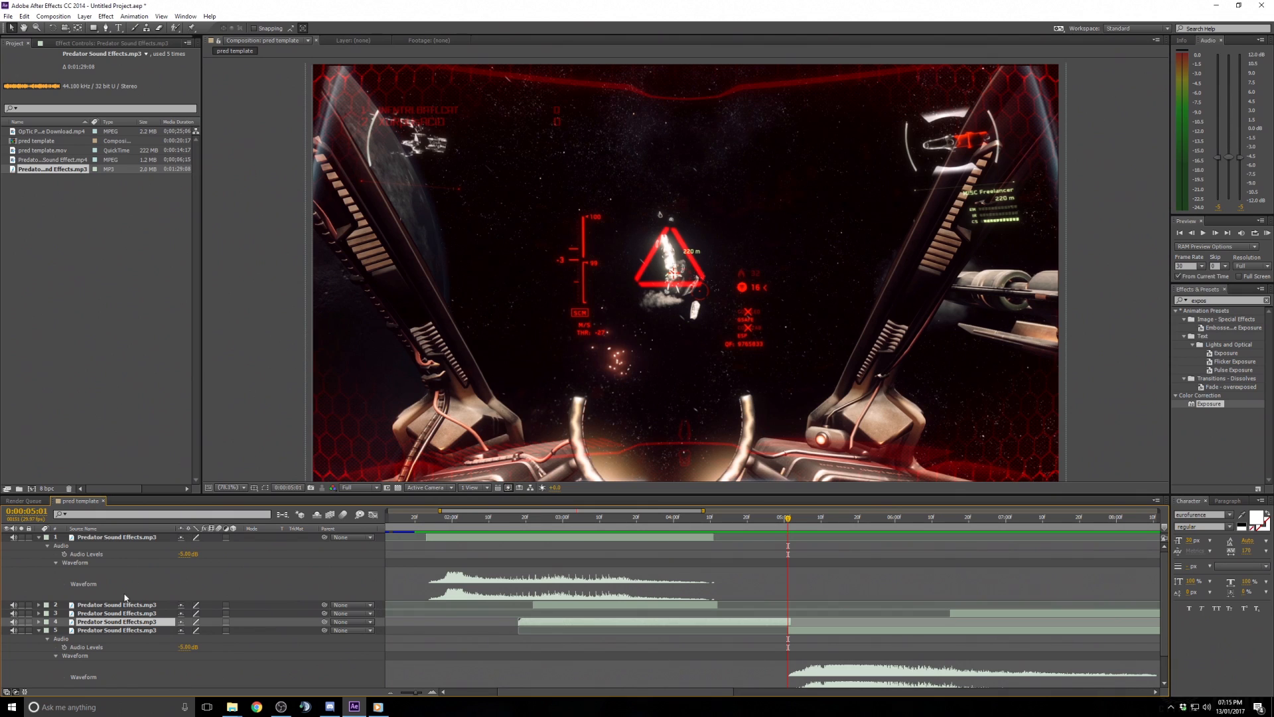
{"action": "left_click", "coordinate": [37, 623]}
{"action": "left_click", "coordinate": [47, 631]}
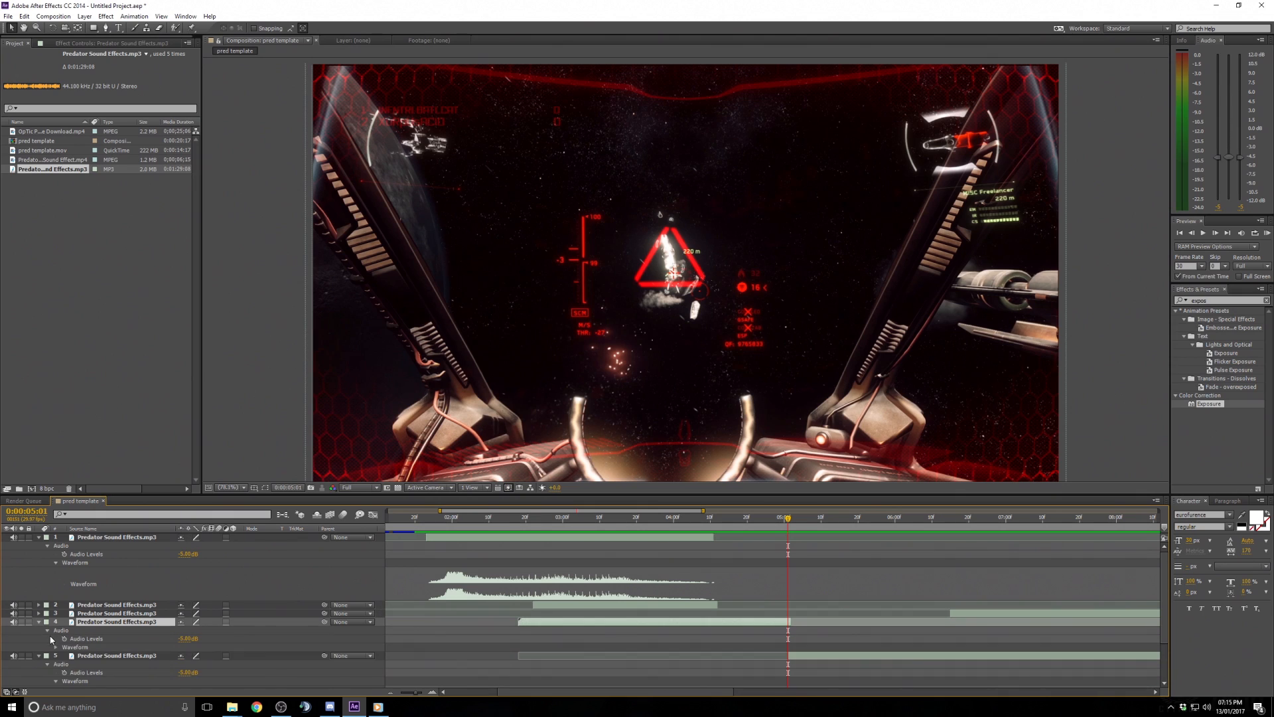
- Slide the duplicated sound effect layer later so its audio starts at about 0:00:04:03
{"action": "left_click", "coordinate": [56, 648]}
{"action": "scroll", "coordinate": [707, 603], "scroll_direction": "down", "scroll_amount": 2}
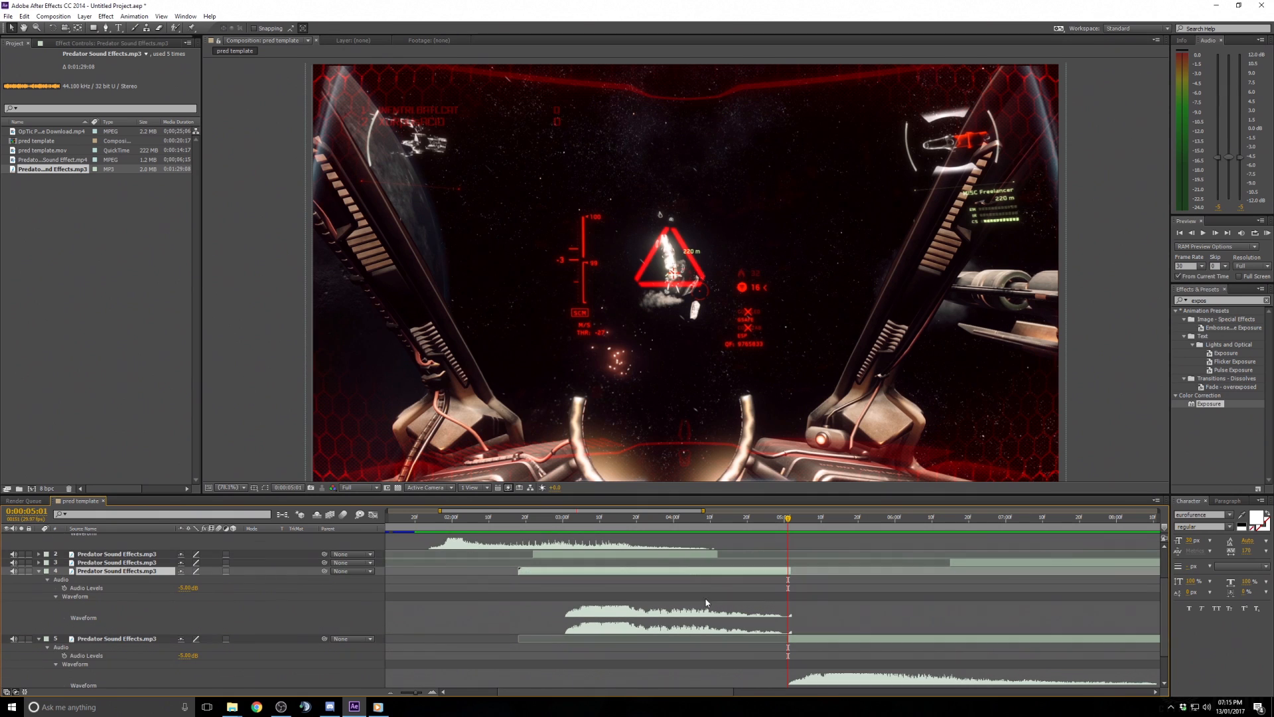
{"action": "left_click_drag", "start_coordinate": [569, 521], "coordinate": [578, 523]}
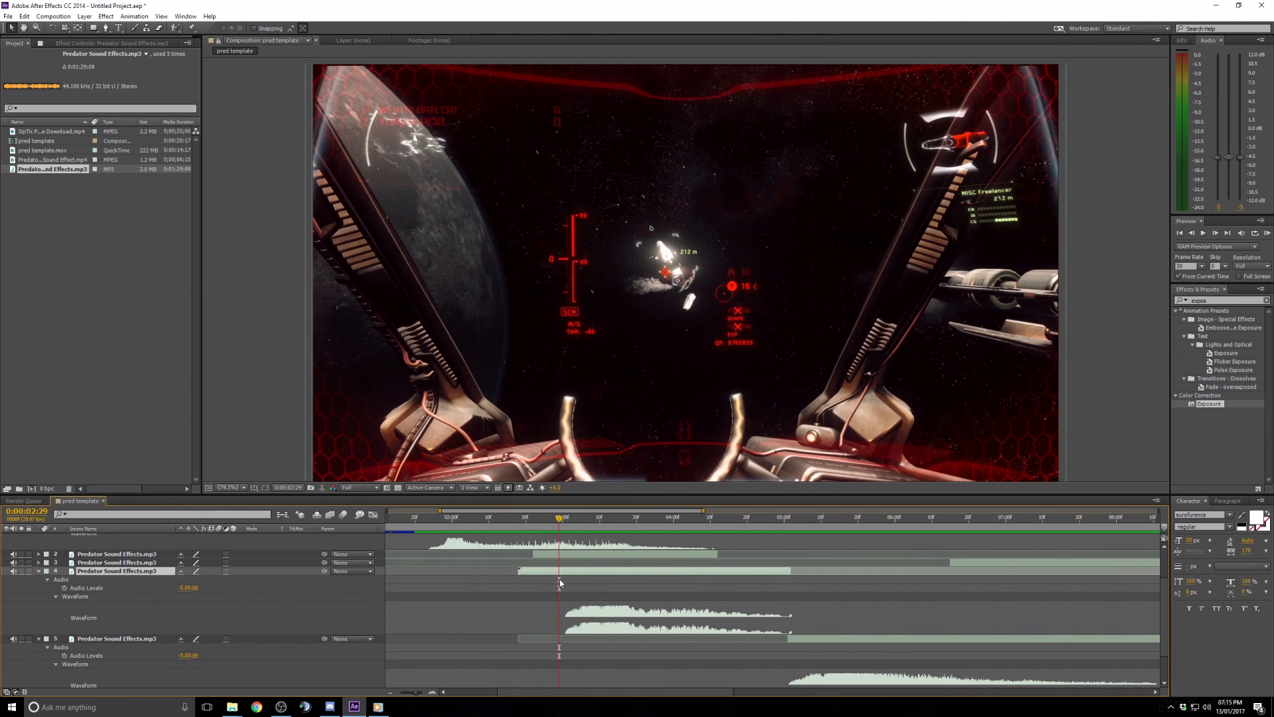
{"action": "left_click_drag", "start_coordinate": [560, 584], "coordinate": [645, 583]}
{"action": "left_click", "coordinate": [620, 518]}
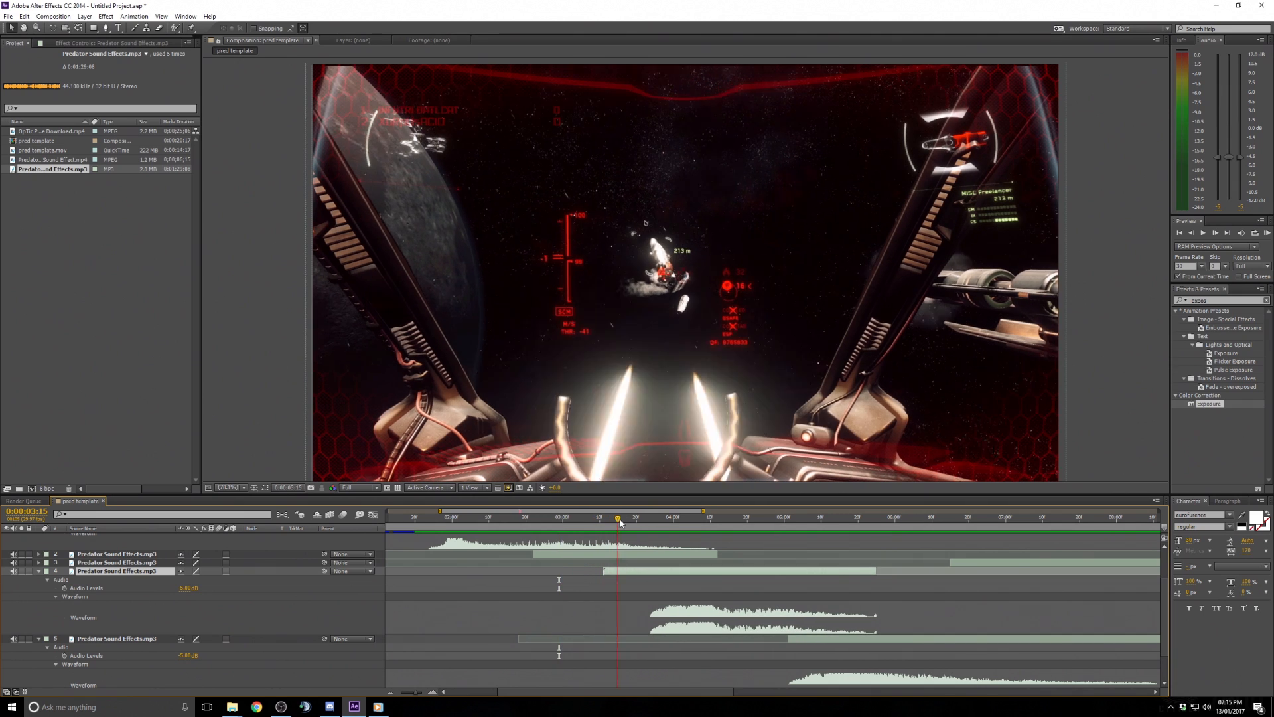
{"action": "left_click_drag", "start_coordinate": [620, 522], "coordinate": [687, 527]}
{"action": "left_click_drag", "start_coordinate": [682, 570], "coordinate": [715, 568]}
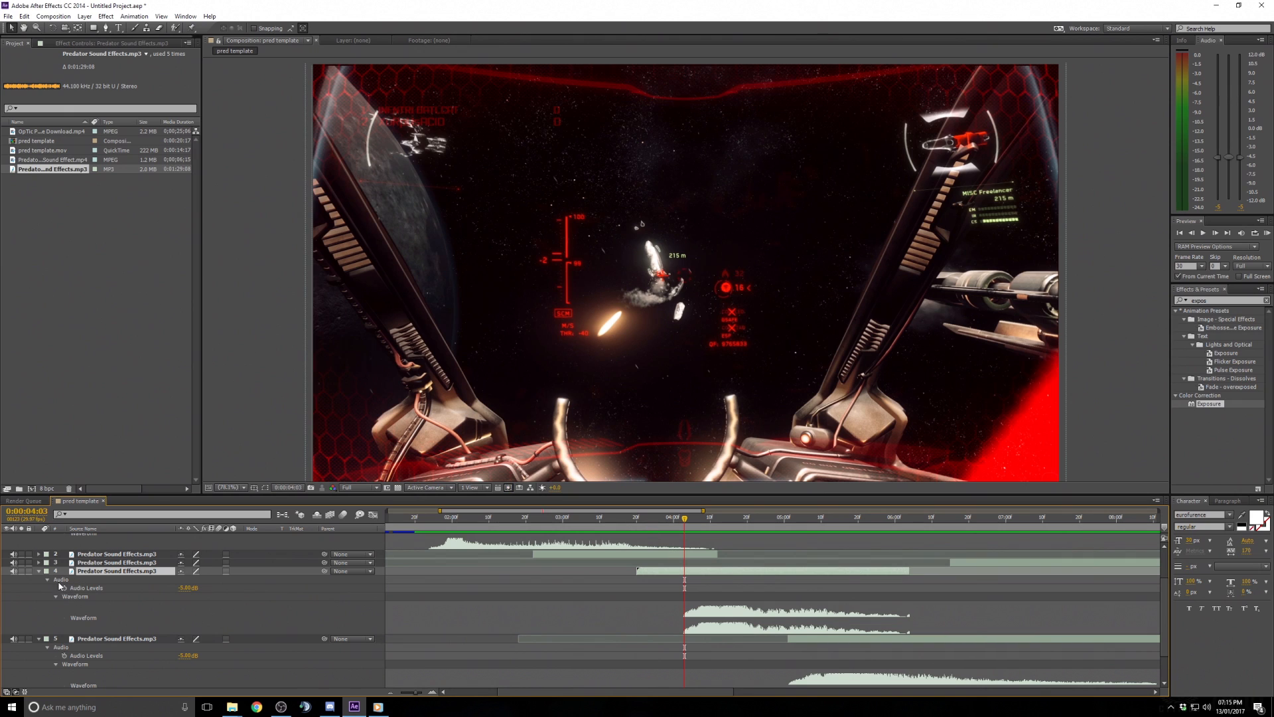
- Reset the viewer magnification and preview the composition from 0:00:01:15 to check the new sound timing
{"action": "left_click", "coordinate": [38, 575]}
{"action": "left_click", "coordinate": [497, 519]}
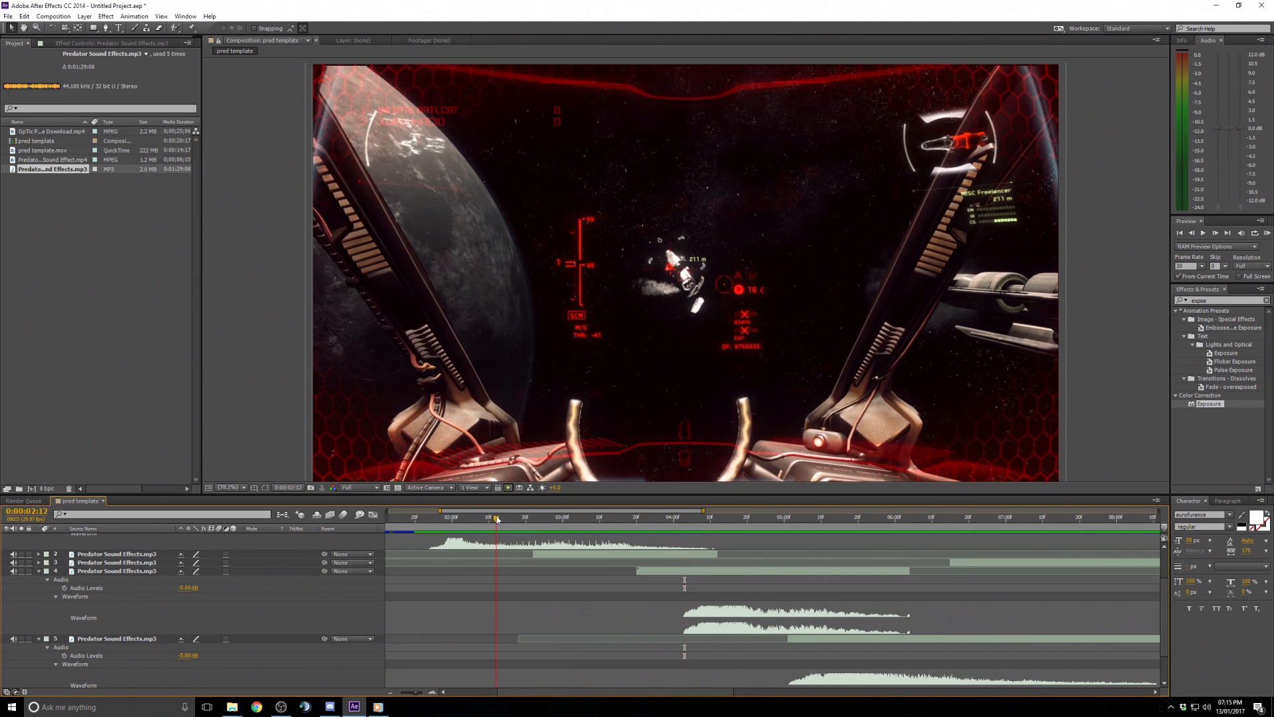
{"action": "scroll", "coordinate": [648, 355], "scroll_direction": "down", "scroll_amount": 2}
{"action": "scroll", "coordinate": [640, 361], "scroll_direction": "up", "scroll_amount": 2}
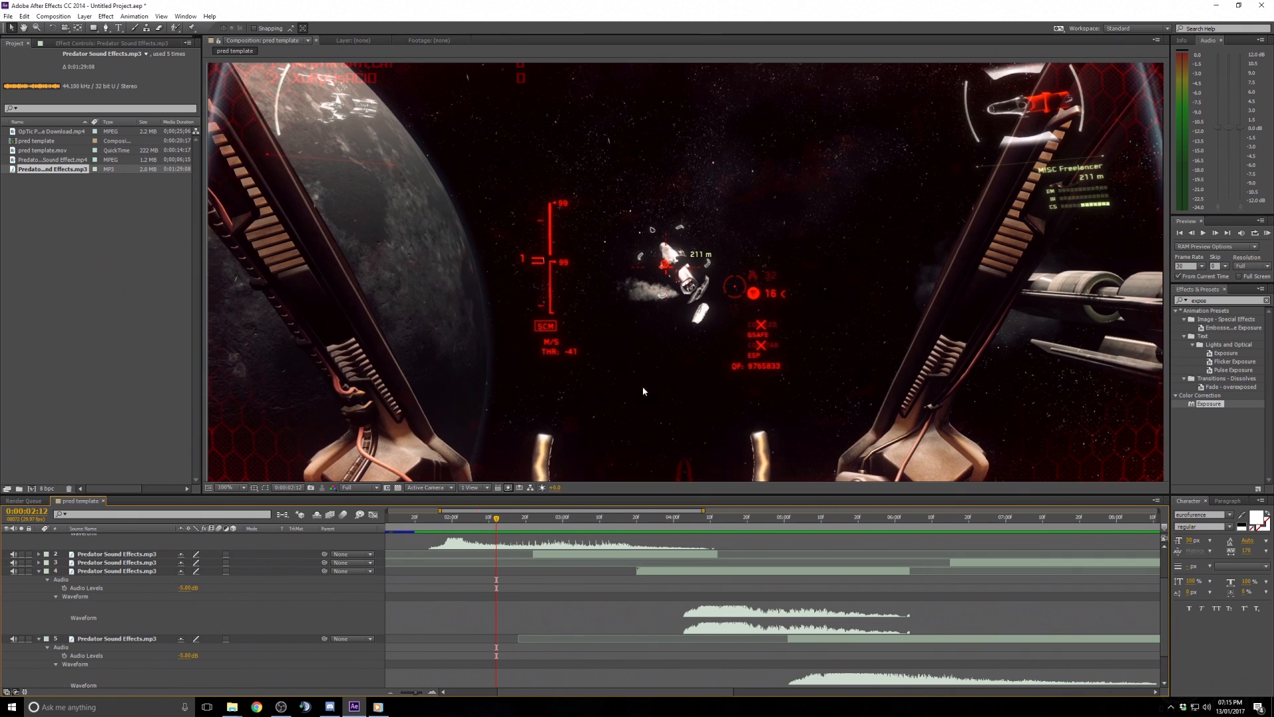
{"action": "left_click", "coordinate": [230, 488]}
{"action": "left_click", "coordinate": [246, 511]}
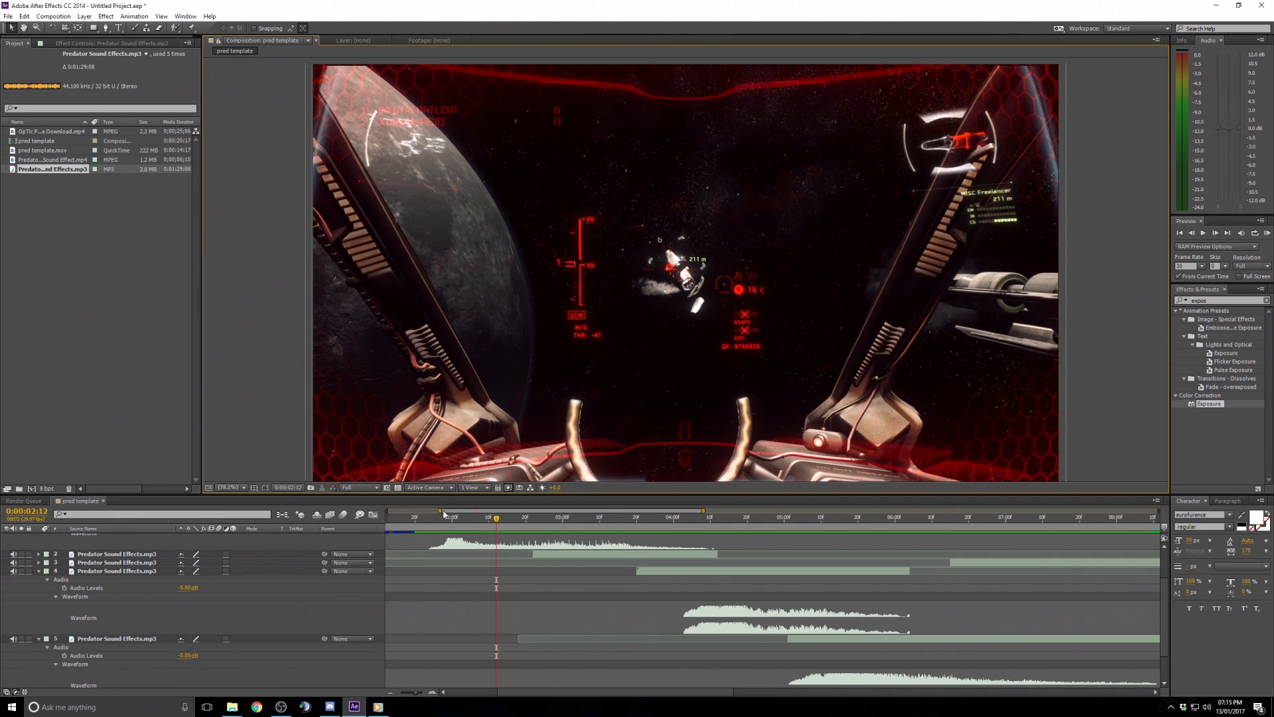
{"action": "left_click", "coordinate": [396, 517]}
{"action": "left_click", "coordinate": [1203, 233]}
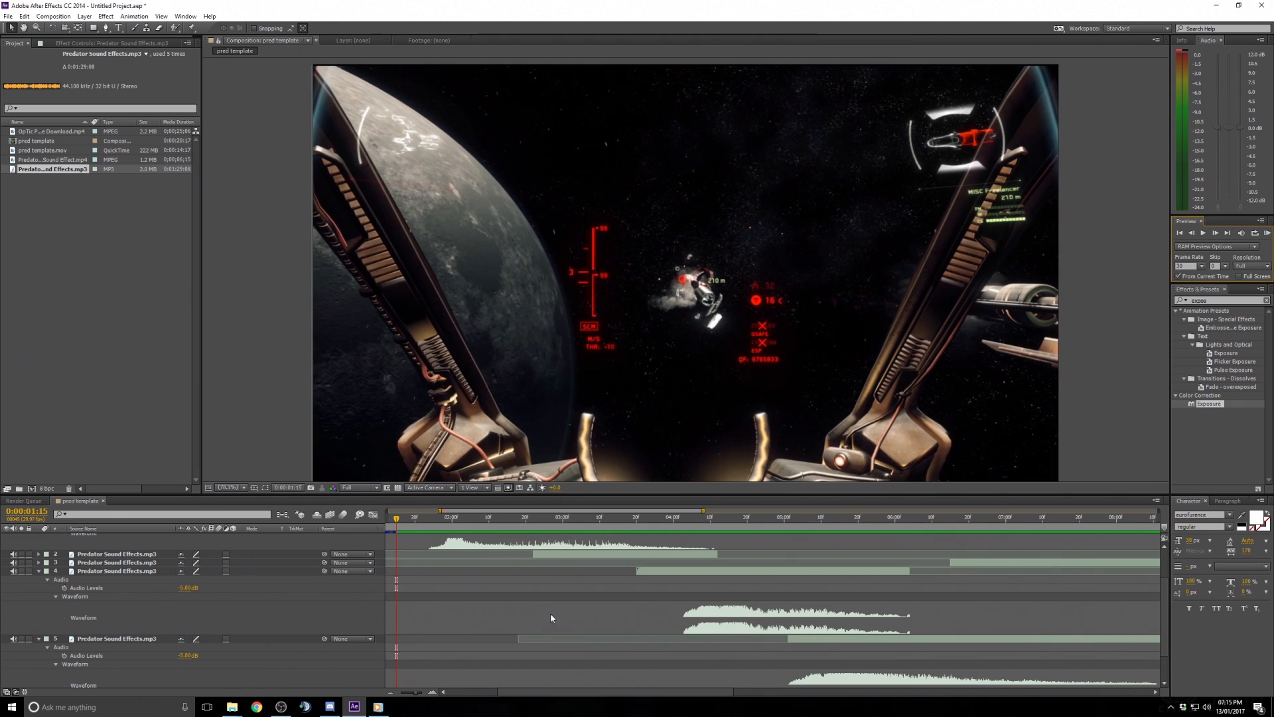
- Collapse the expanded audio properties of all the sound effect layers and deselect them
{"action": "left_click_drag", "start_coordinate": [692, 691], "coordinate": [776, 691]}
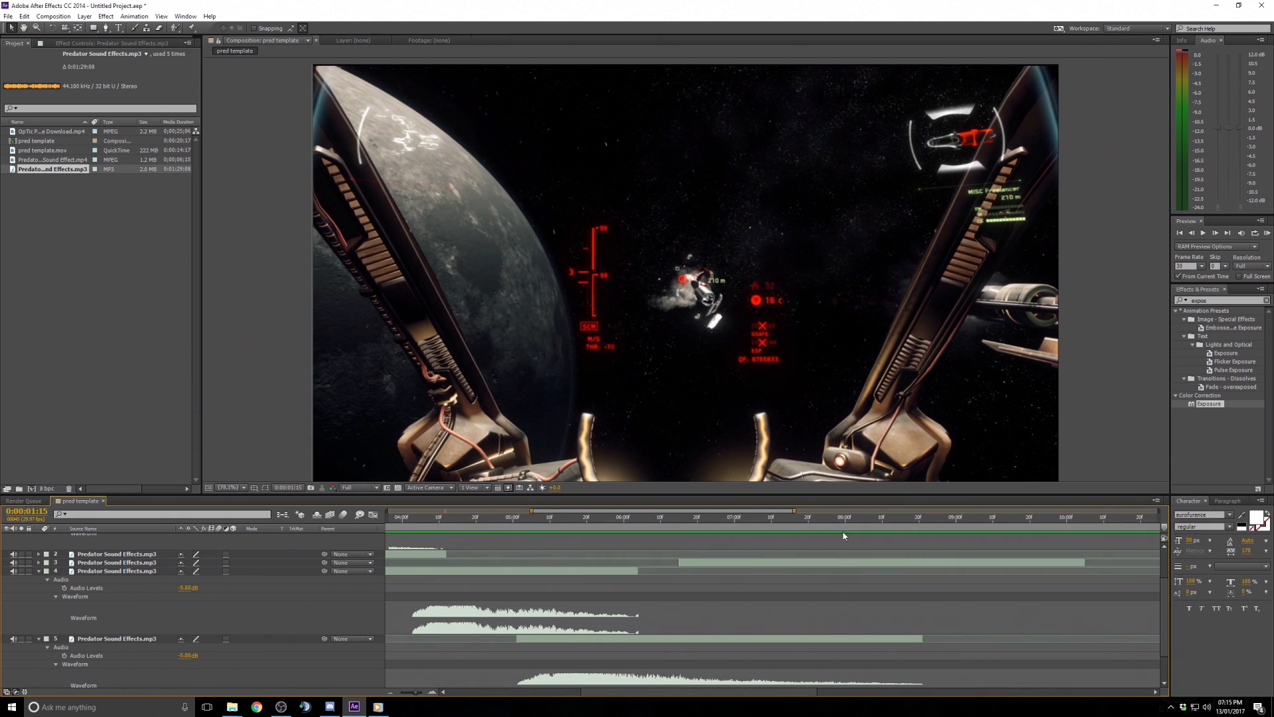
{"action": "left_click", "coordinate": [170, 563]}
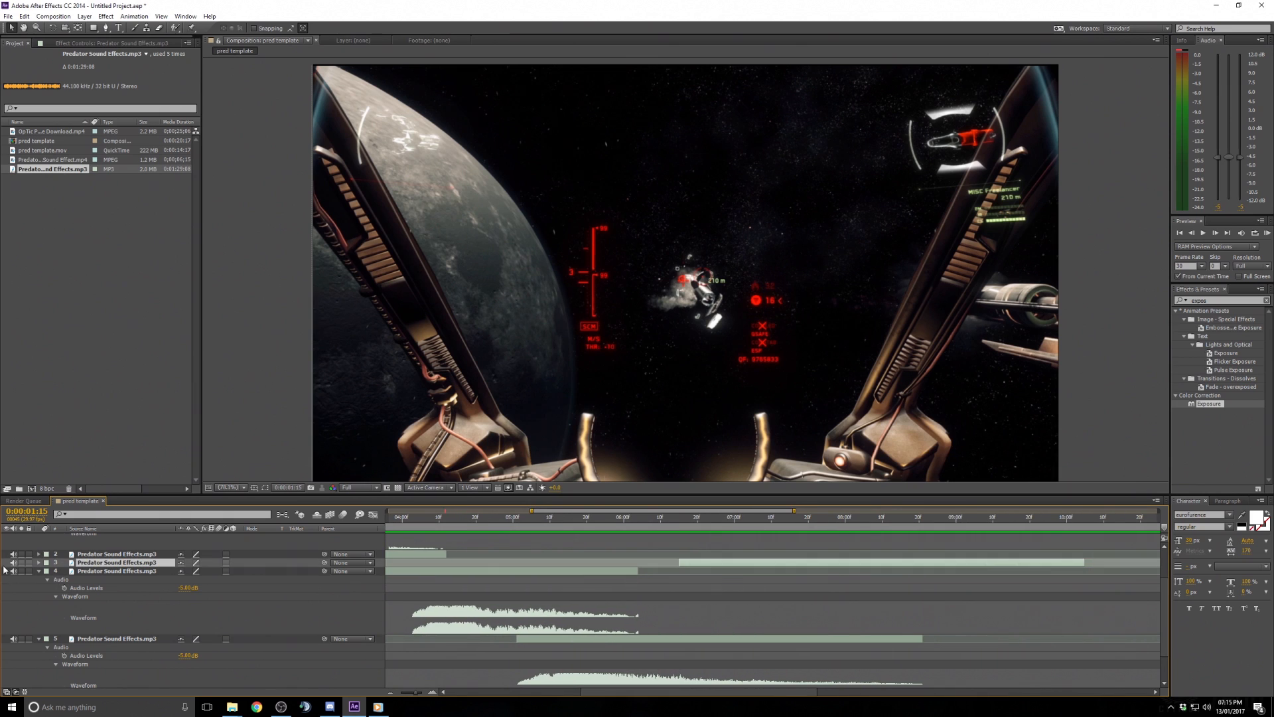
{"action": "scroll", "coordinate": [659, 603], "scroll_direction": "up", "scroll_amount": 2}
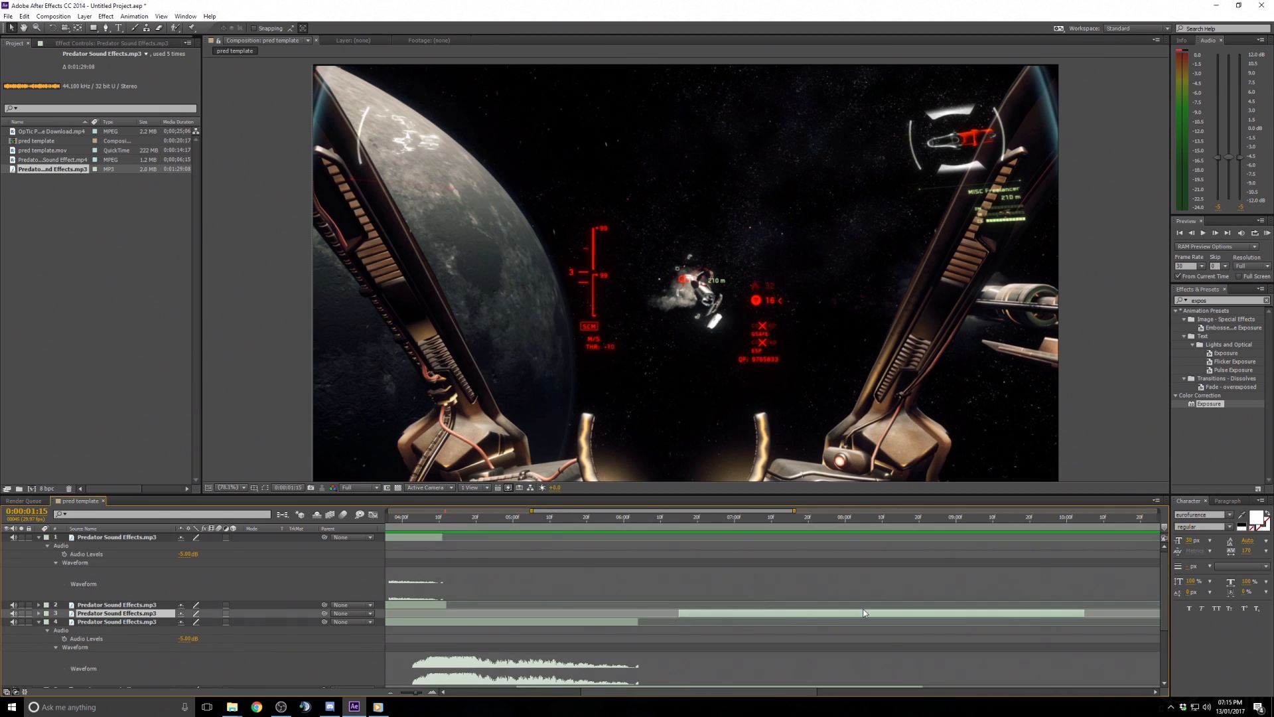
{"action": "left_click", "coordinate": [562, 692]}
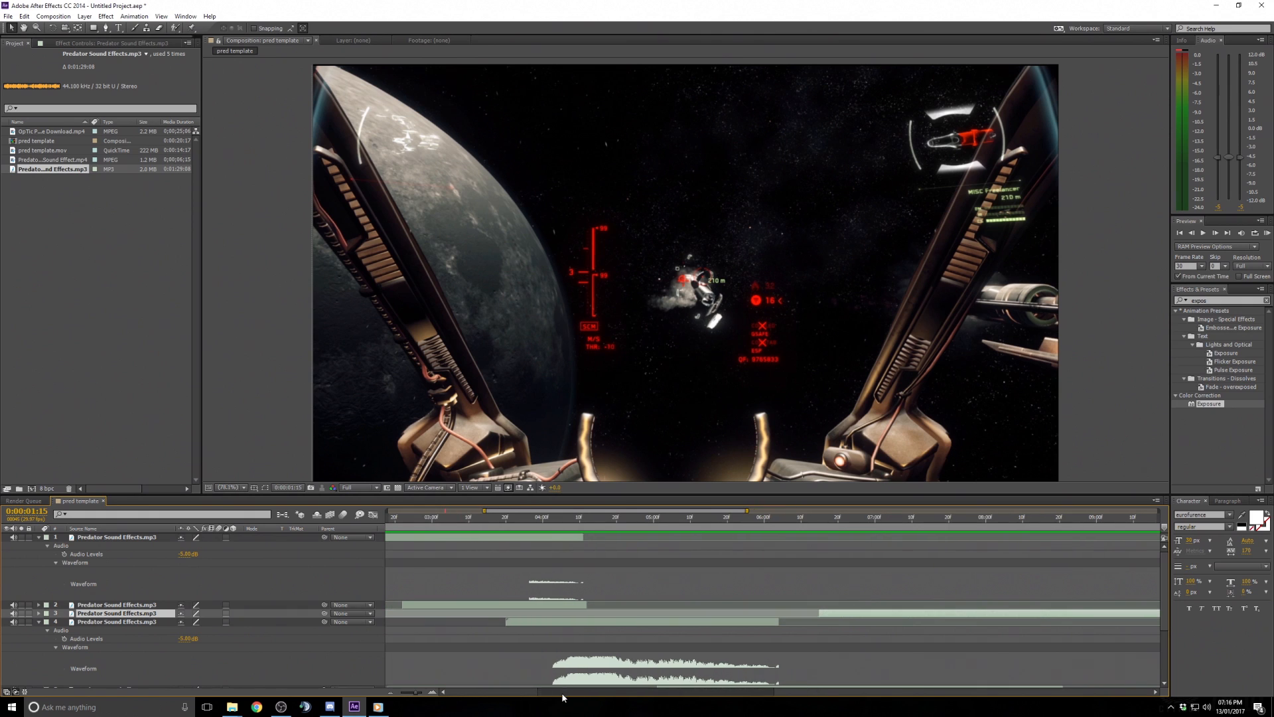
{"action": "left_click", "coordinate": [39, 538]}
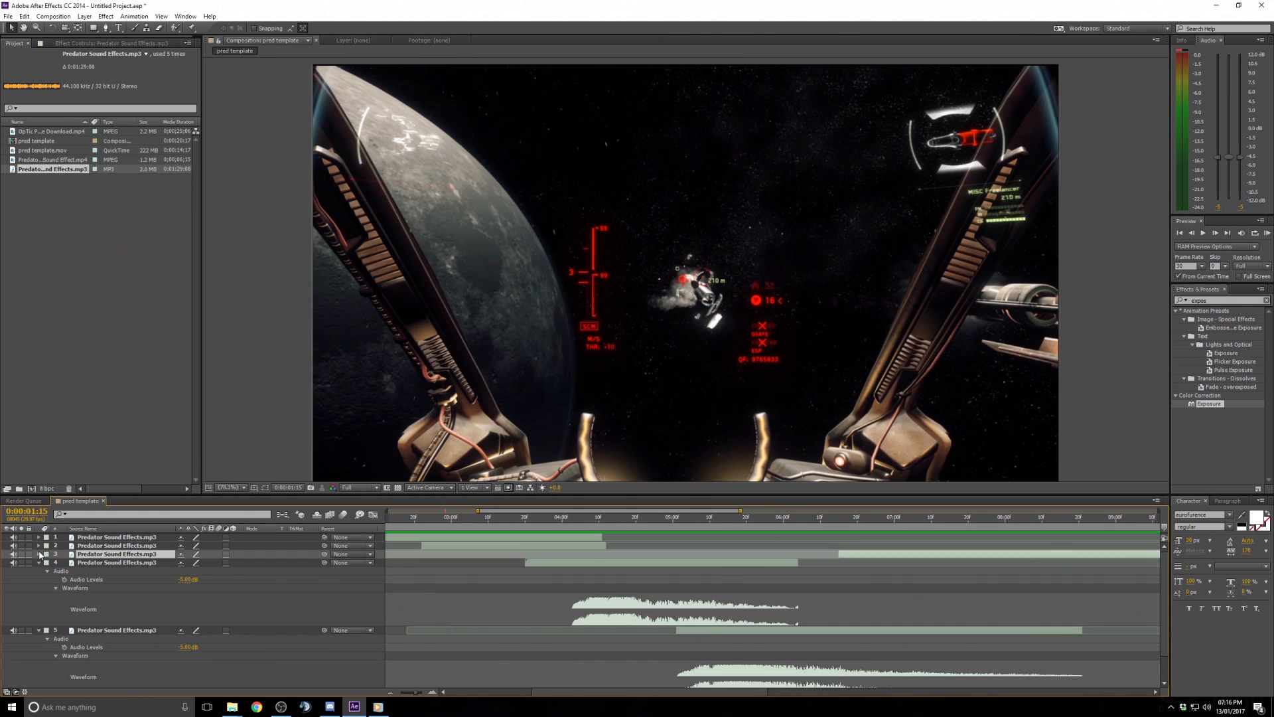
{"action": "left_click", "coordinate": [38, 563]}
{"action": "left_click", "coordinate": [39, 572]}
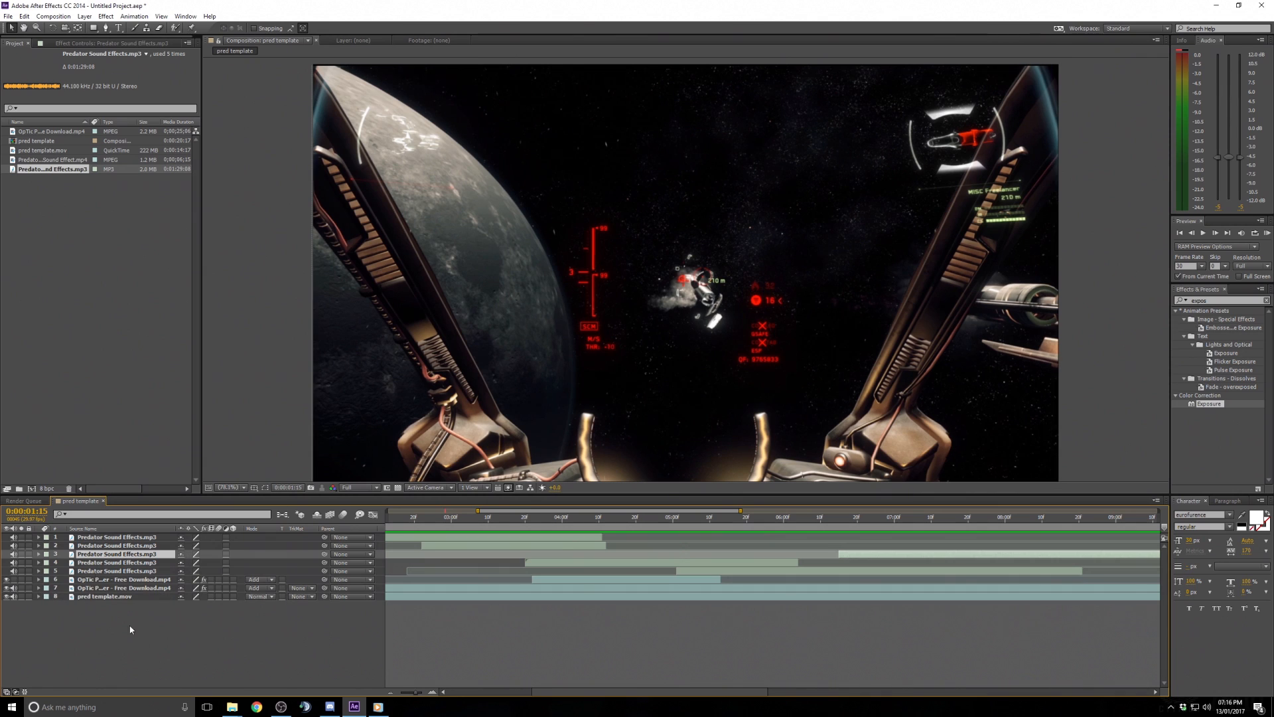
{"action": "left_click", "coordinate": [748, 657]}
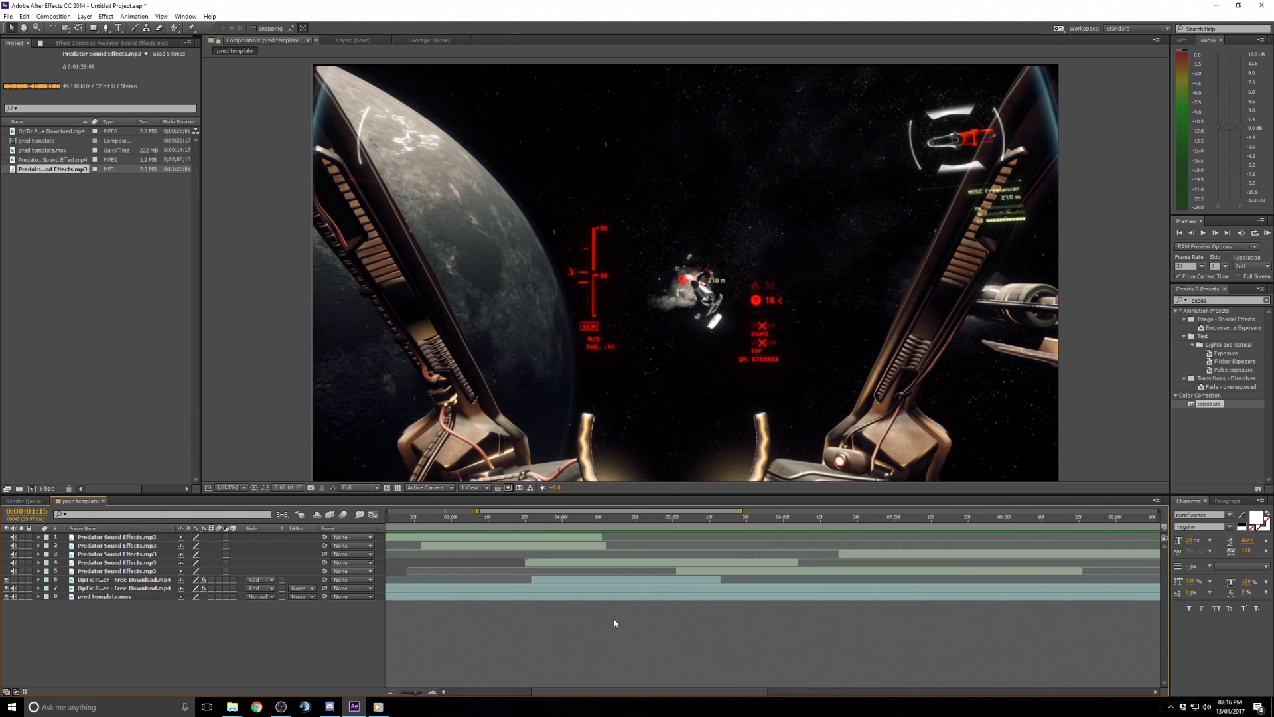
- Zoom the timeline in on the lock-on section and preview the composition from around 0:00:08:20
{"action": "left_click", "coordinate": [91, 597]}
{"action": "left_click_drag", "start_coordinate": [741, 510], "coordinate": [659, 510]}
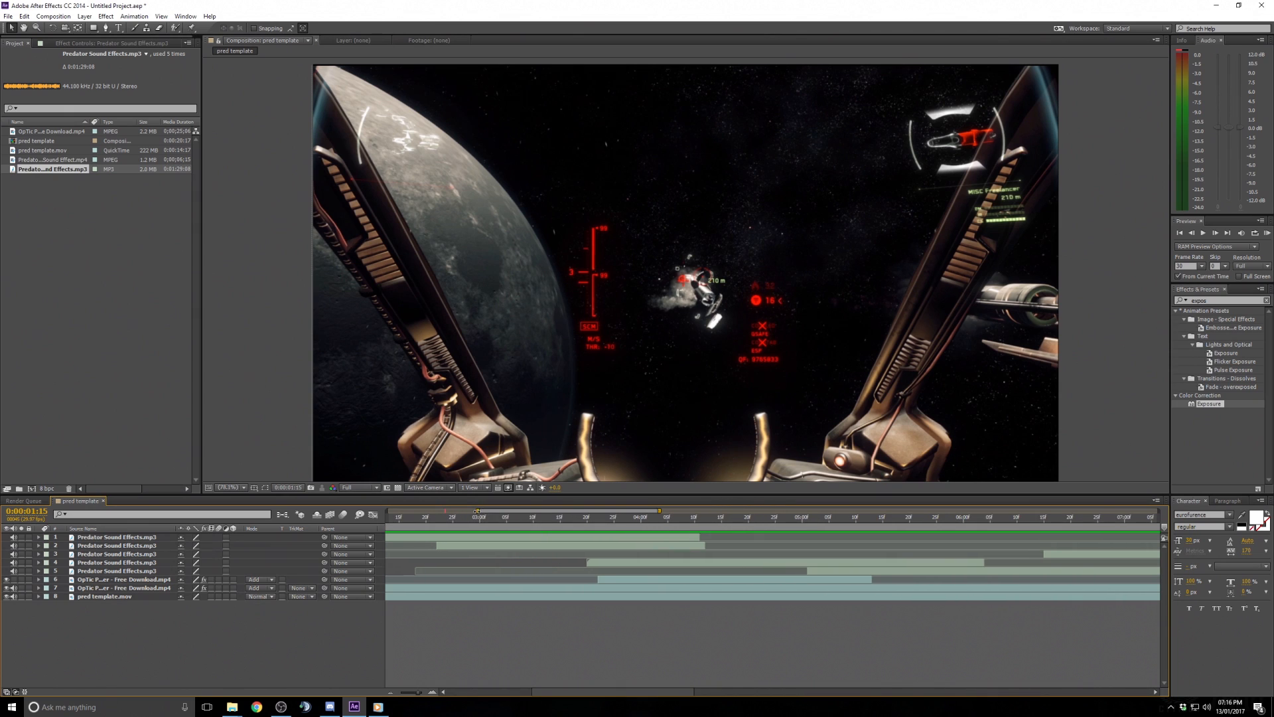
{"action": "mouse_move", "coordinate": [477, 511]}
{"action": "left_mouse_down"}
{"action": "mouse_move", "coordinate": [420, 511]}
{"action": "mouse_move", "coordinate": [484, 511]}
{"action": "left_mouse_up"}
{"action": "left_click_drag", "start_coordinate": [660, 511], "coordinate": [967, 511]}
{"action": "mouse_move", "coordinate": [785, 523]}
{"action": "left_mouse_down"}
{"action": "mouse_move", "coordinate": [735, 522]}
{"action": "mouse_move", "coordinate": [844, 530]}
{"action": "mouse_move", "coordinate": [789, 527]}
{"action": "left_mouse_up"}
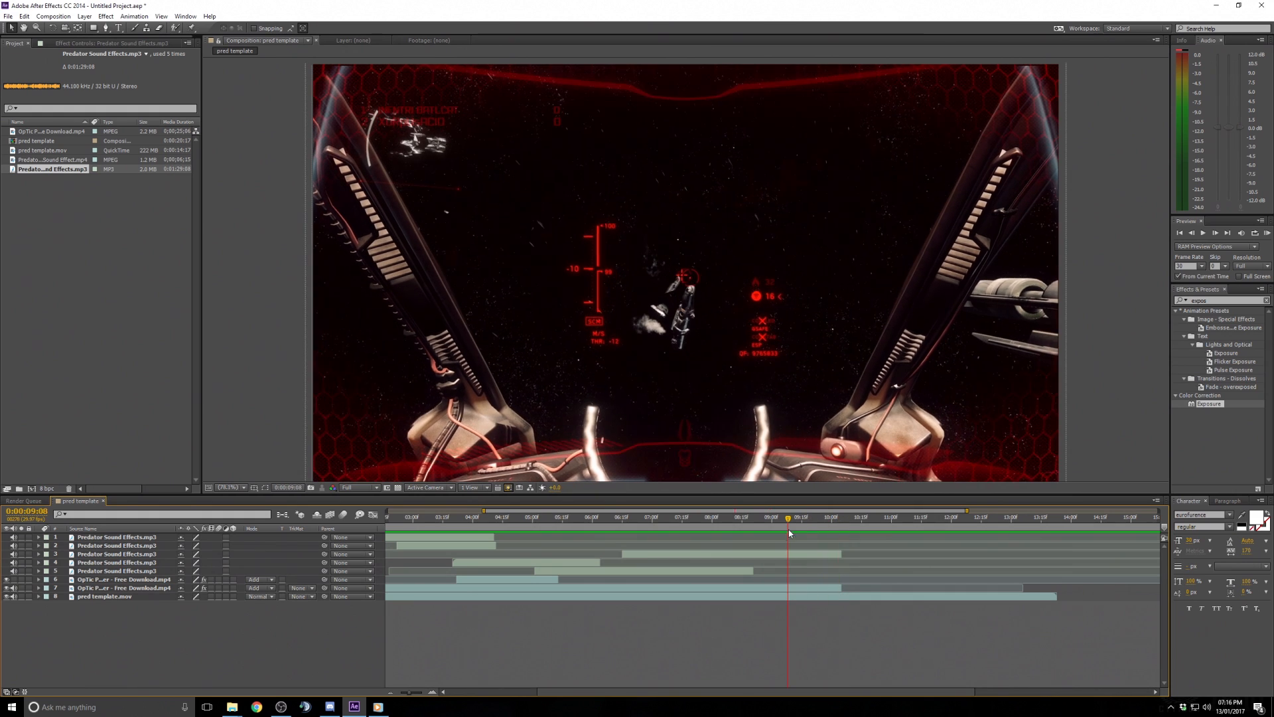
{"action": "left_click", "coordinate": [1266, 234]}
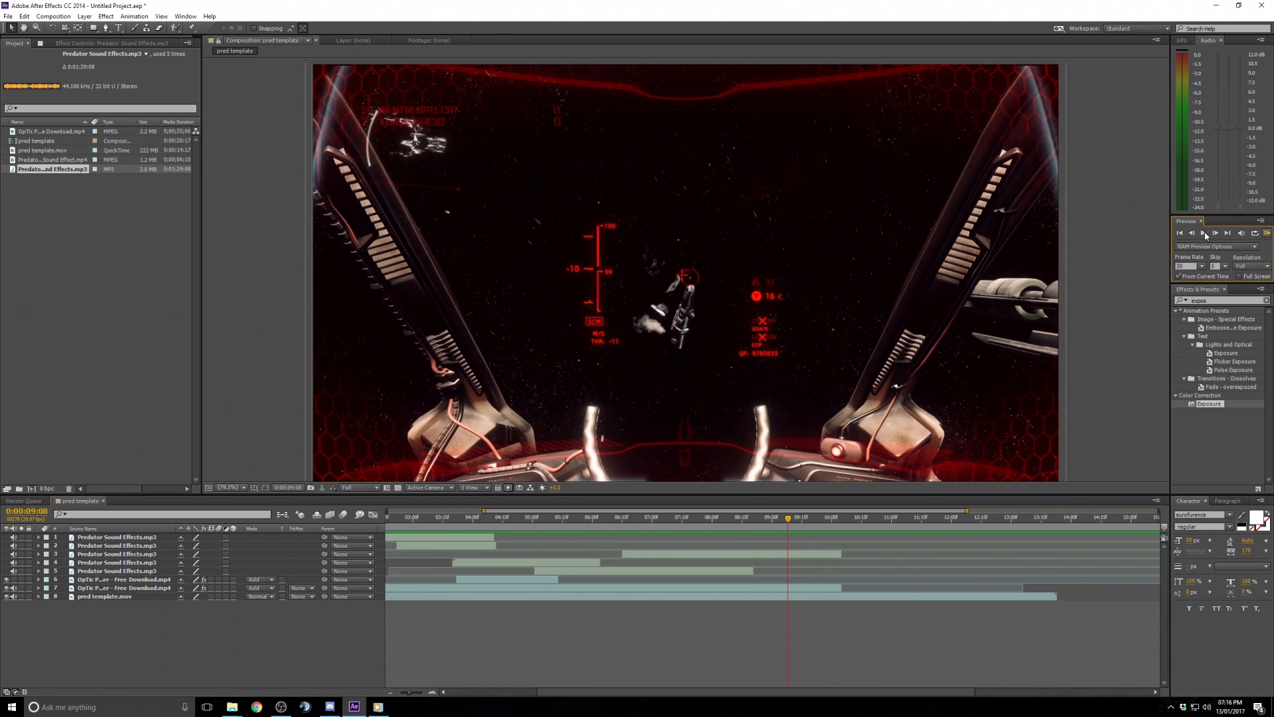
{"action": "left_click", "coordinate": [756, 520]}
{"action": "left_click", "coordinate": [1265, 235]}
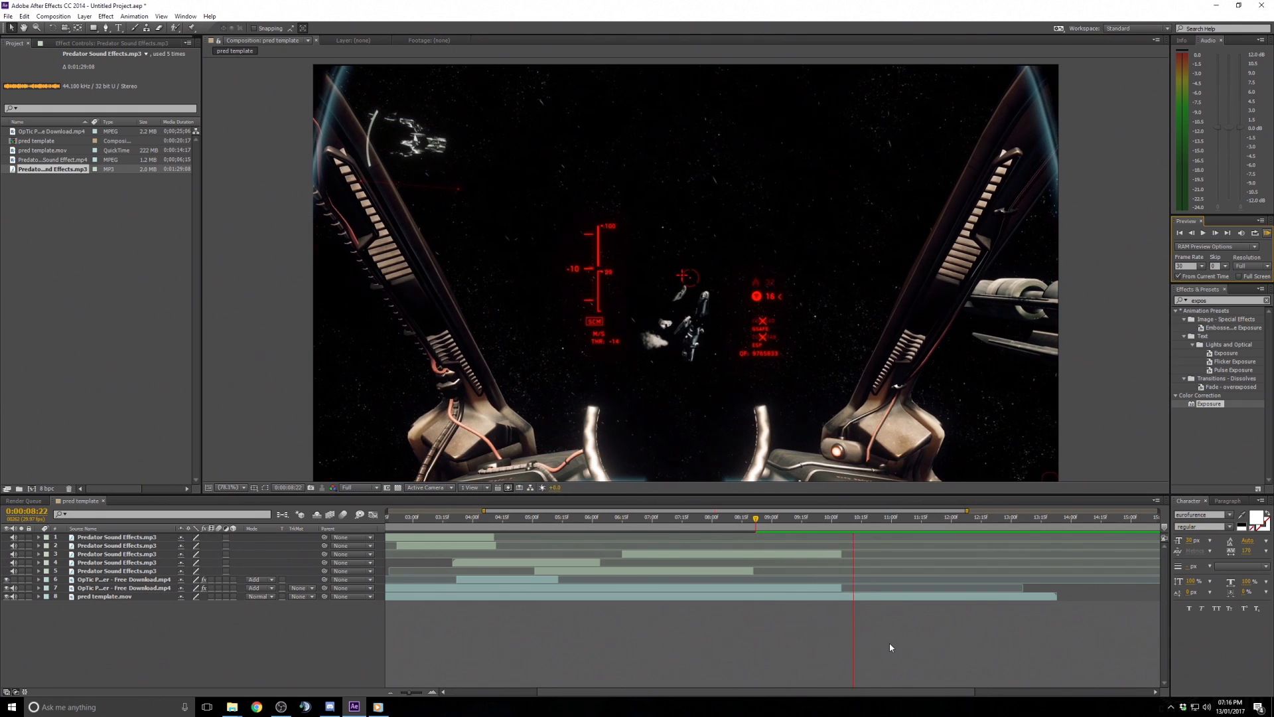
- On the second OpTic layer at 0:00:10:04, add an Opacity keyframe set to 0%
{"action": "left_click", "coordinate": [840, 520]}
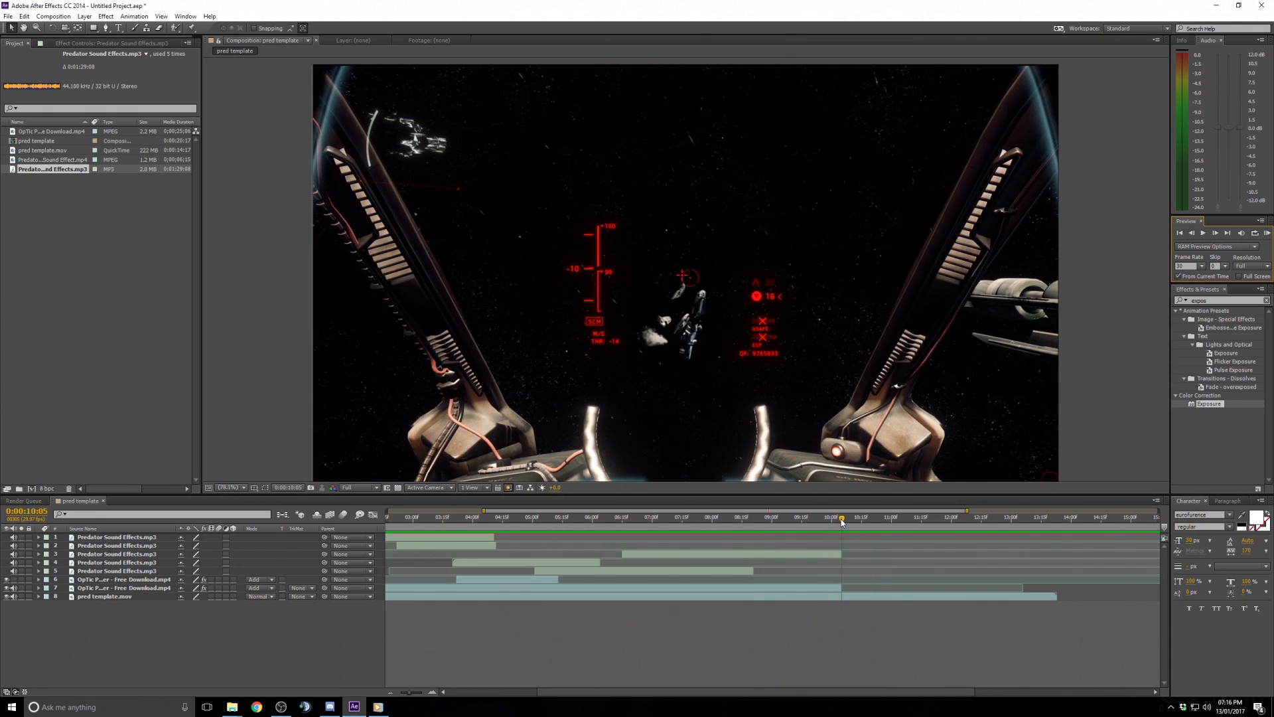
{"action": "left_click_drag", "start_coordinate": [842, 521], "coordinate": [838, 521]}
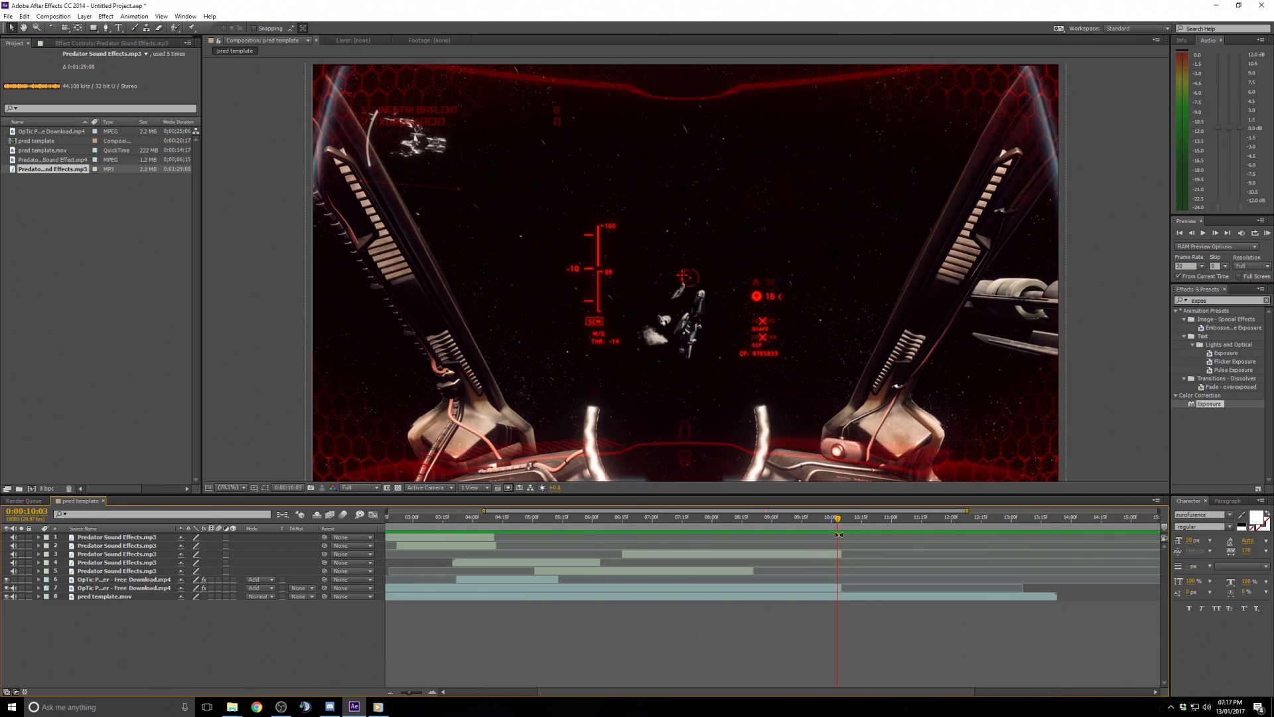
{"action": "left_click", "coordinate": [833, 588]}
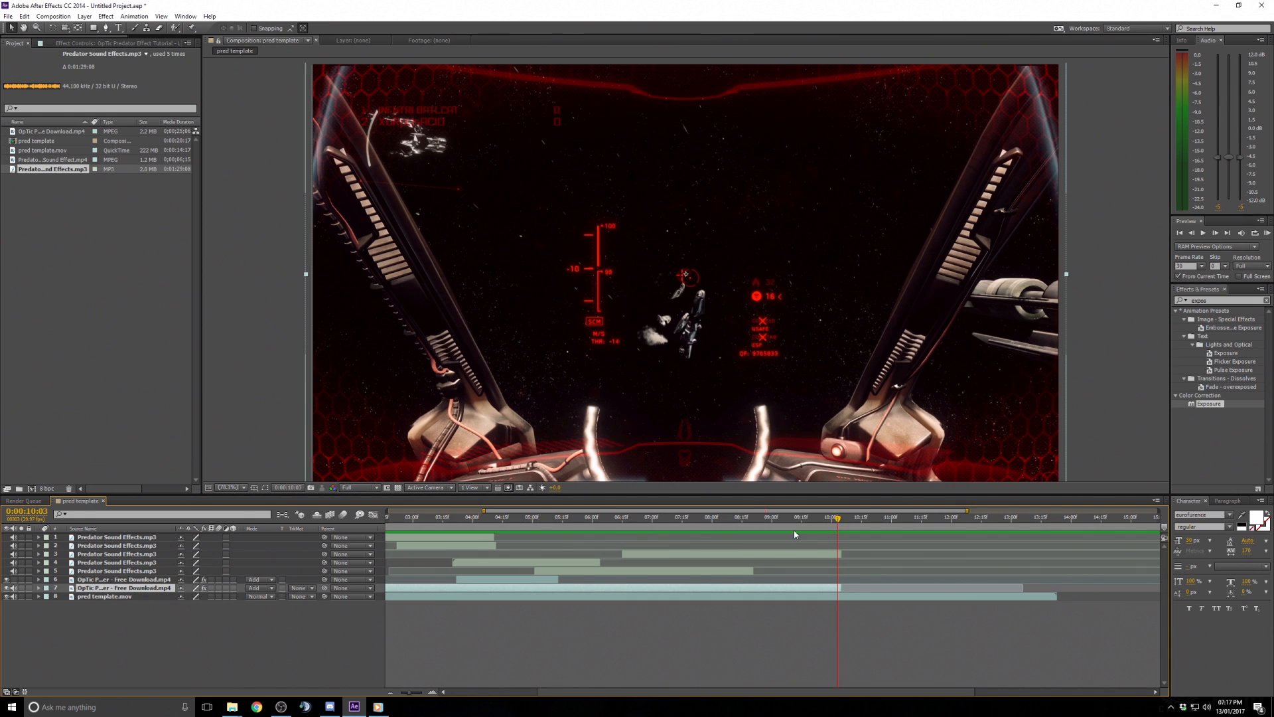
{"action": "left_click_drag", "start_coordinate": [839, 517], "coordinate": [837, 535]}
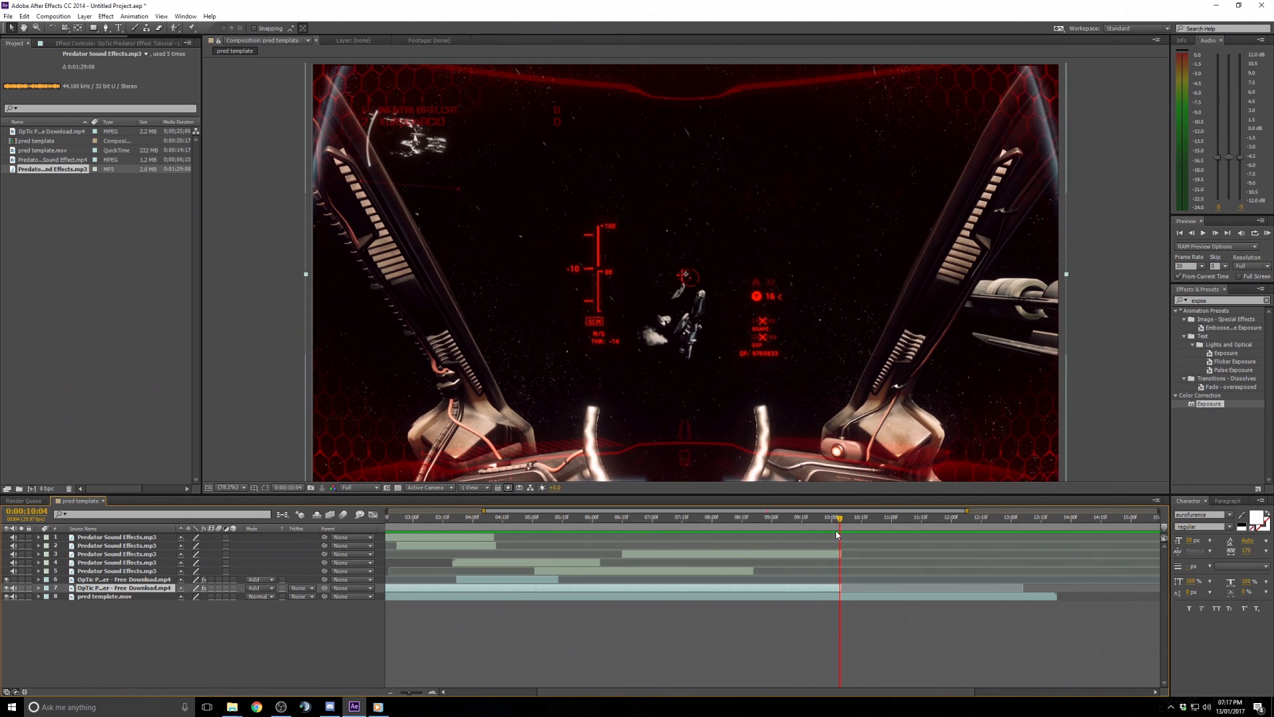
{"action": "left_click", "coordinate": [1216, 233]}
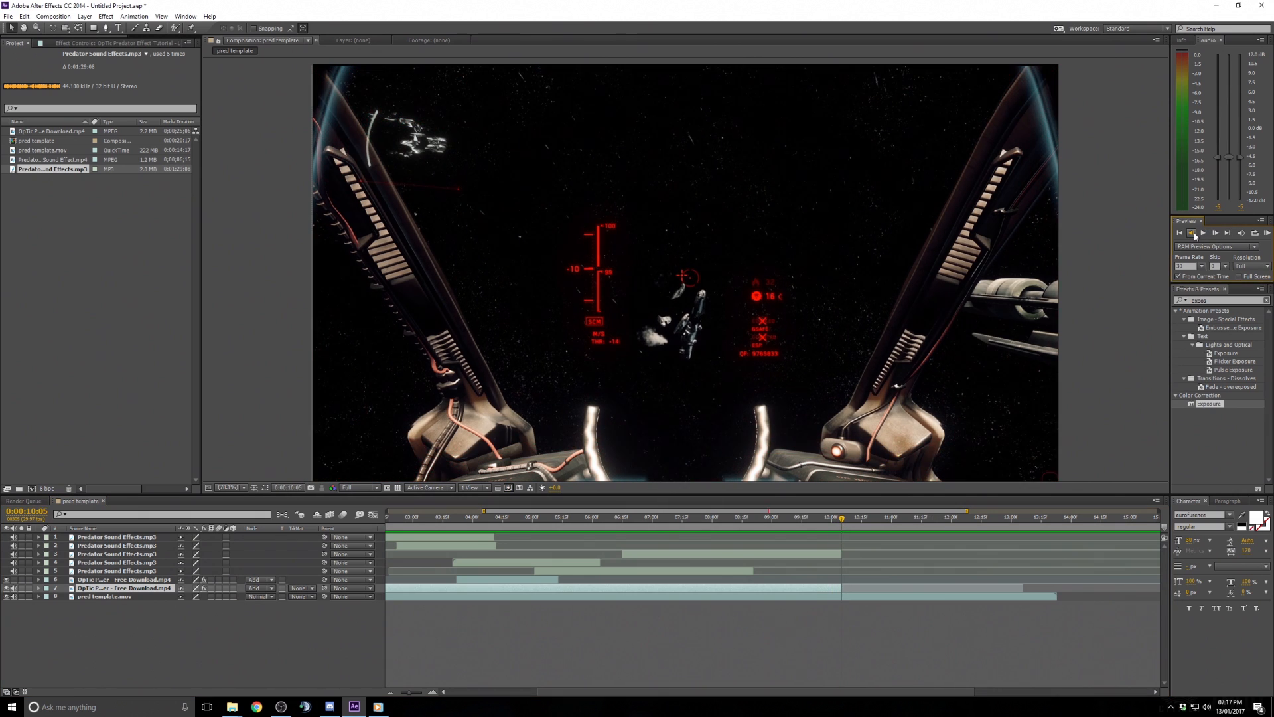
{"action": "left_click", "coordinate": [1195, 235]}
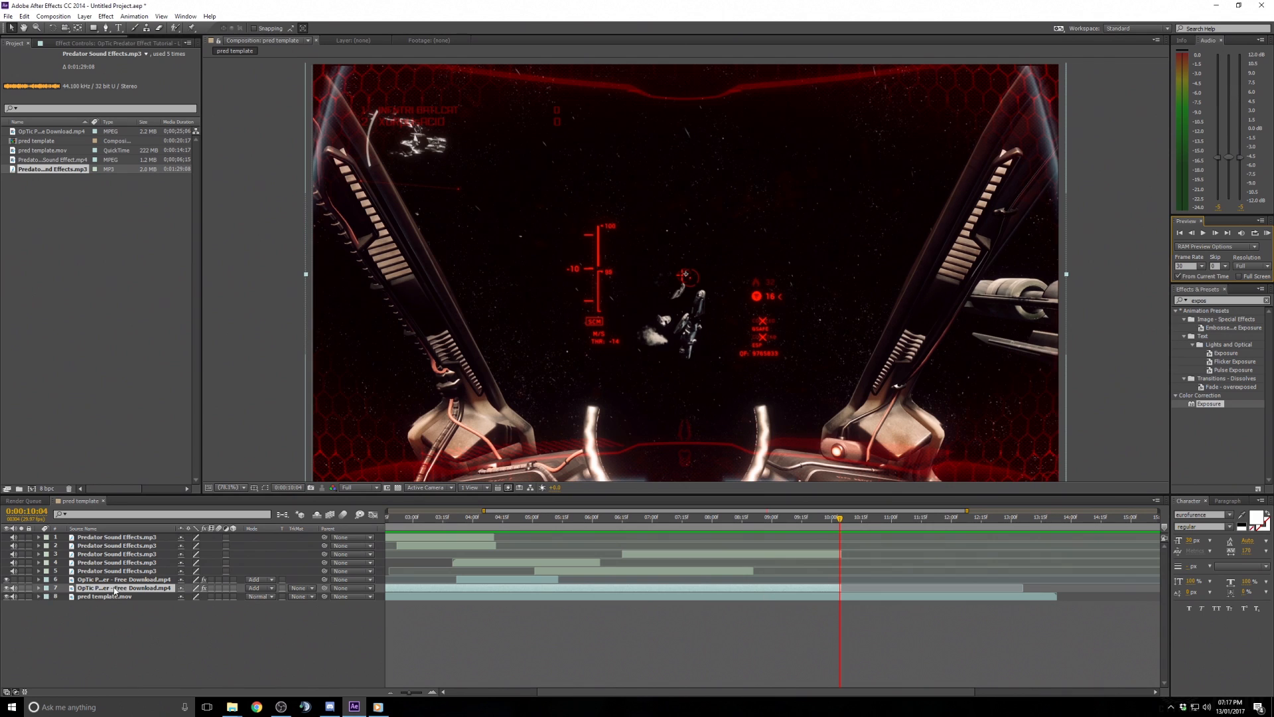
{"action": "left_click", "coordinate": [38, 588]}
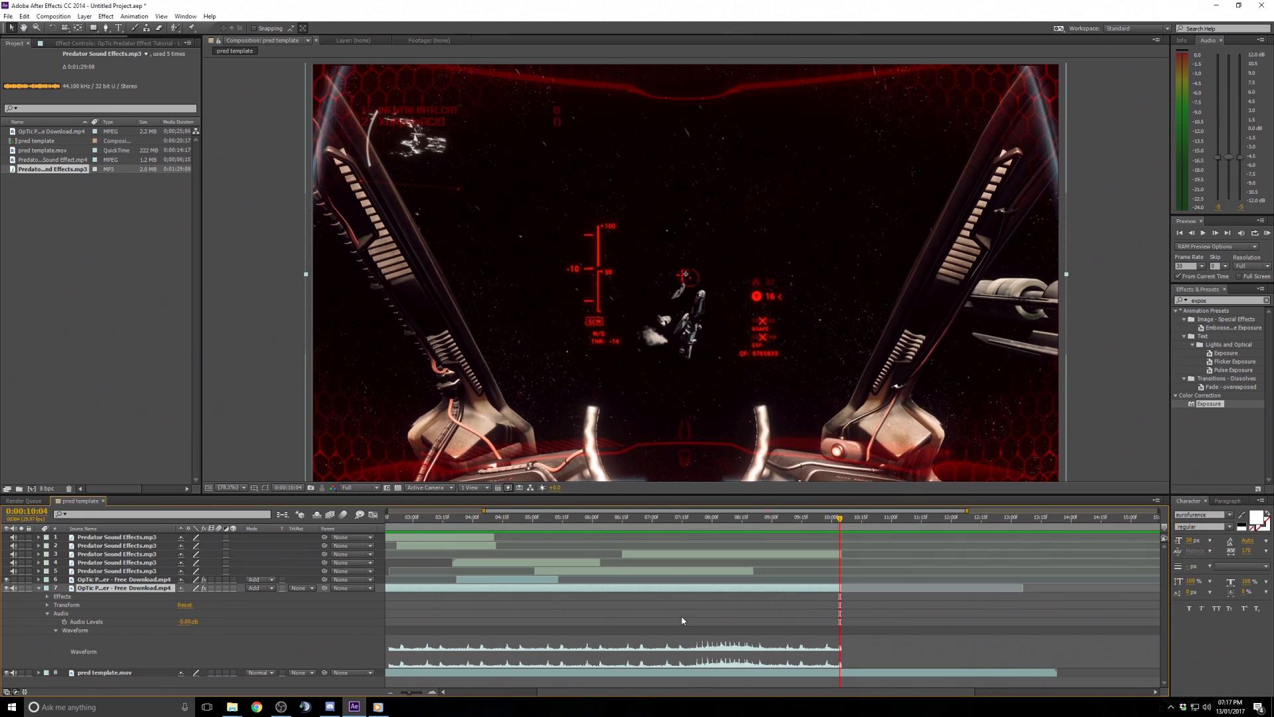
{"action": "left_click", "coordinate": [48, 614]}
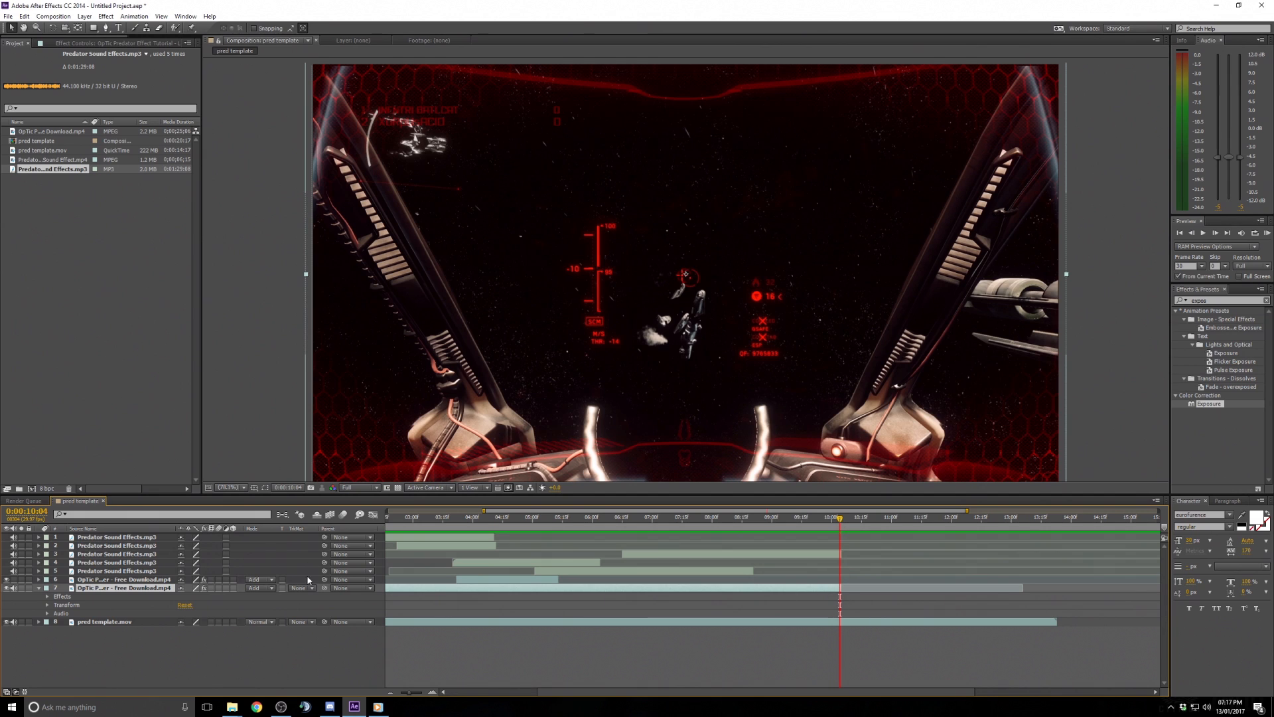
{"action": "left_click", "coordinate": [47, 605]}
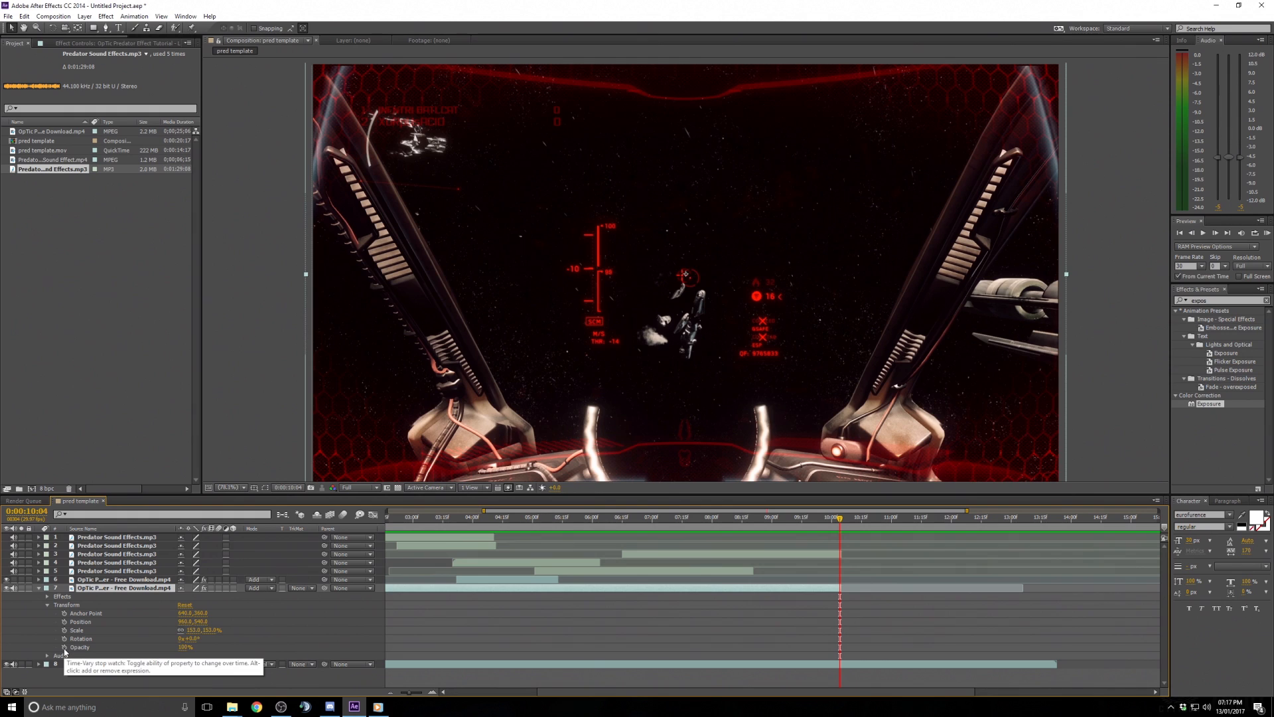
{"action": "left_click", "coordinate": [64, 648]}
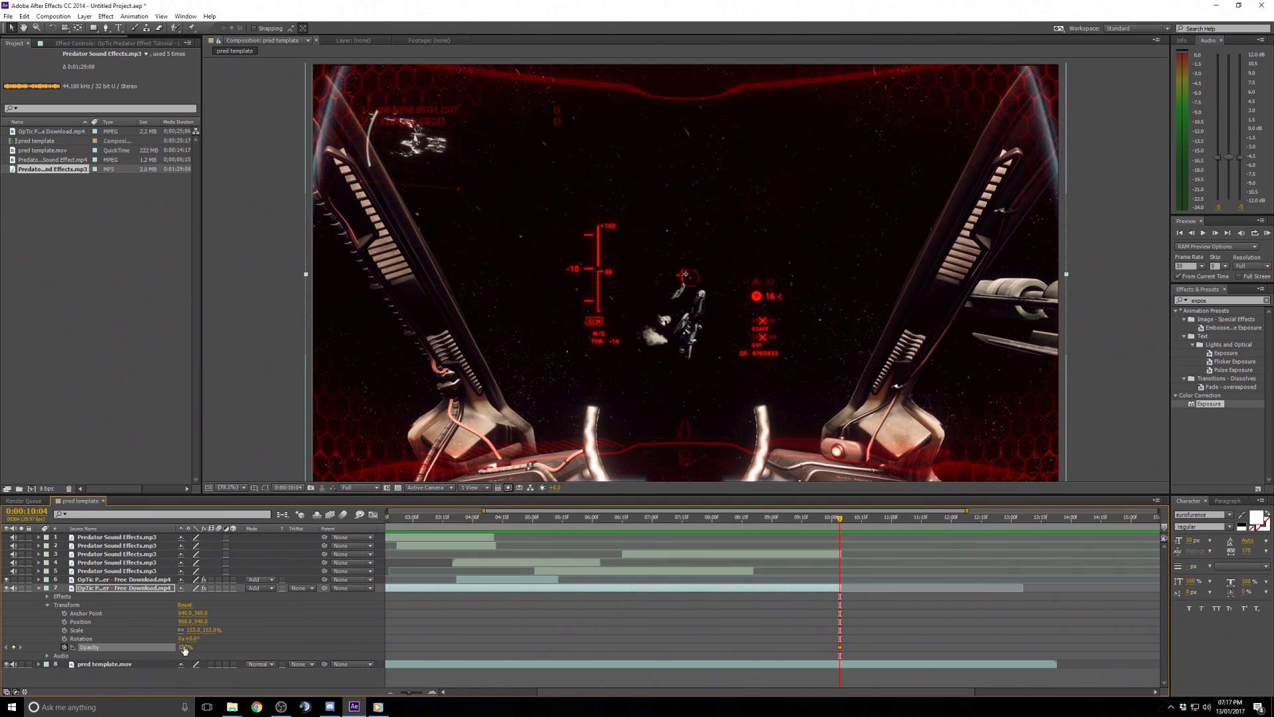
{"action": "left_click_drag", "start_coordinate": [185, 650], "coordinate": [118, 650]}
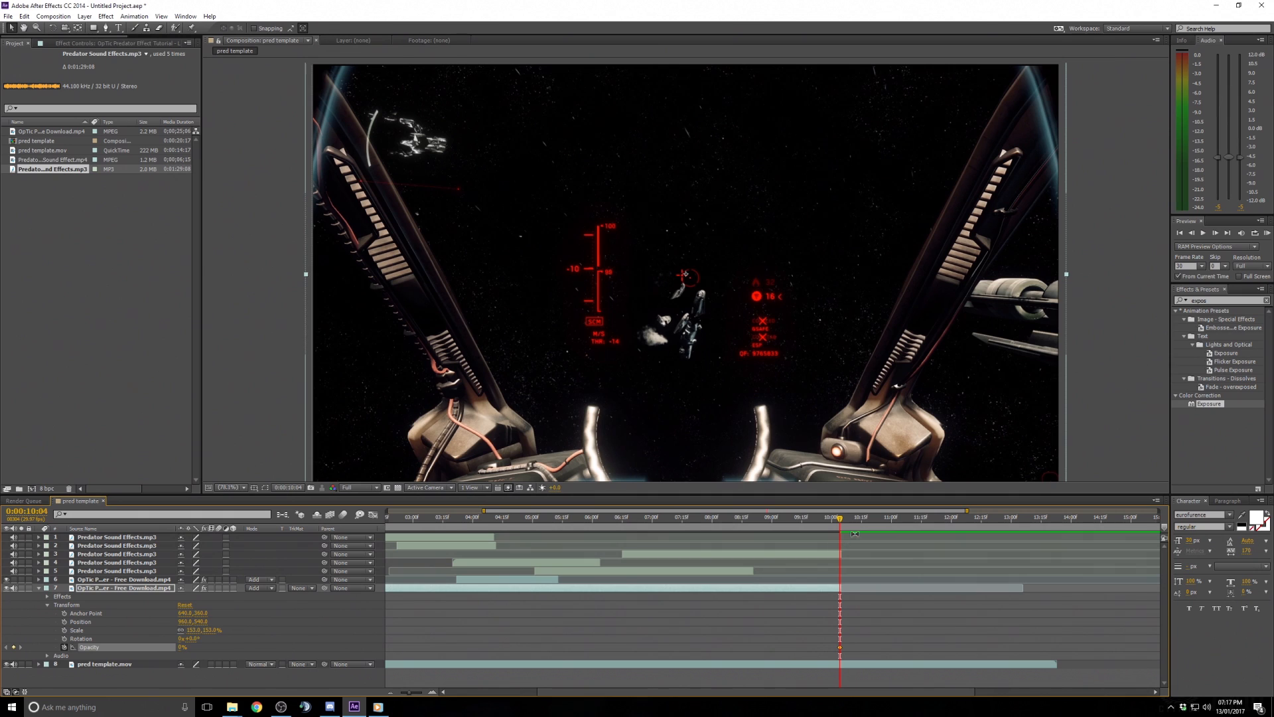
- At 0:00:09:24, add an Opacity keyframe of 100% on the same OpTic layer
{"action": "left_click_drag", "start_coordinate": [841, 521], "coordinate": [820, 521]}
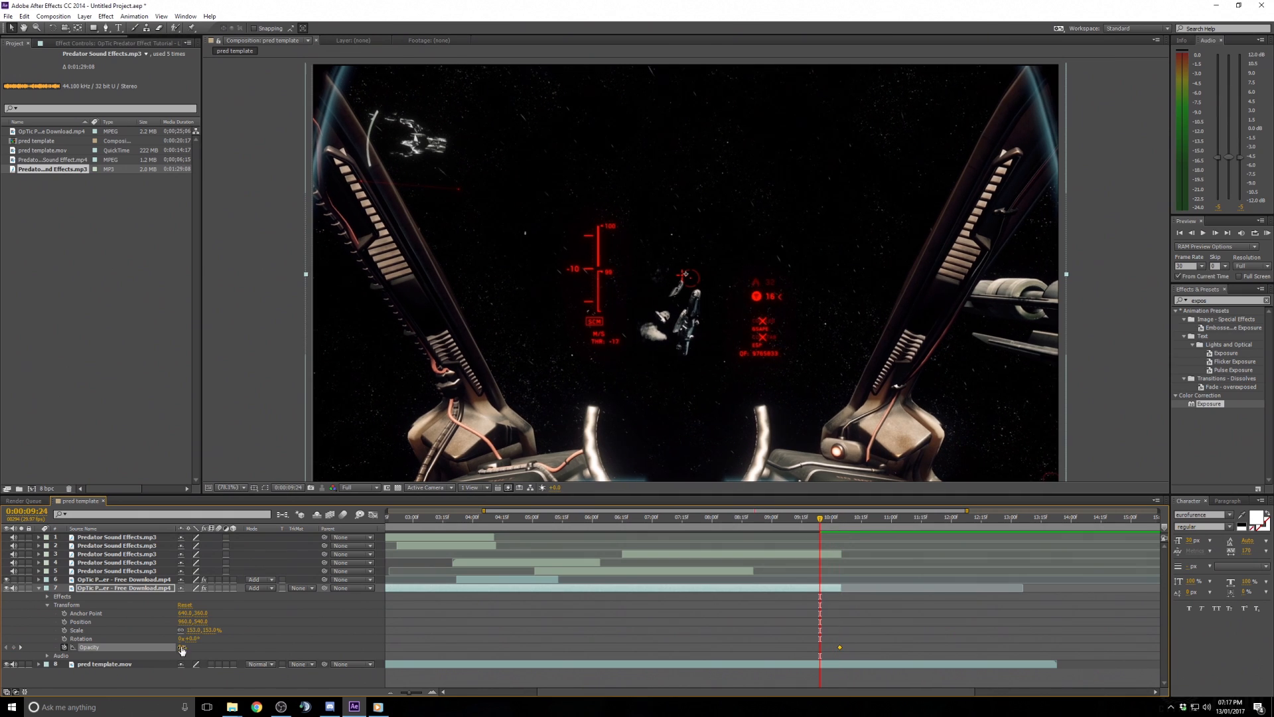
{"action": "left_click_drag", "start_coordinate": [182, 650], "coordinate": [335, 649]}
{"action": "mouse_move", "coordinate": [811, 520]}
{"action": "left_mouse_down"}
{"action": "mouse_move", "coordinate": [575, 521]}
{"action": "mouse_move", "coordinate": [851, 527]}
{"action": "mouse_move", "coordinate": [822, 531]}
{"action": "left_mouse_up"}
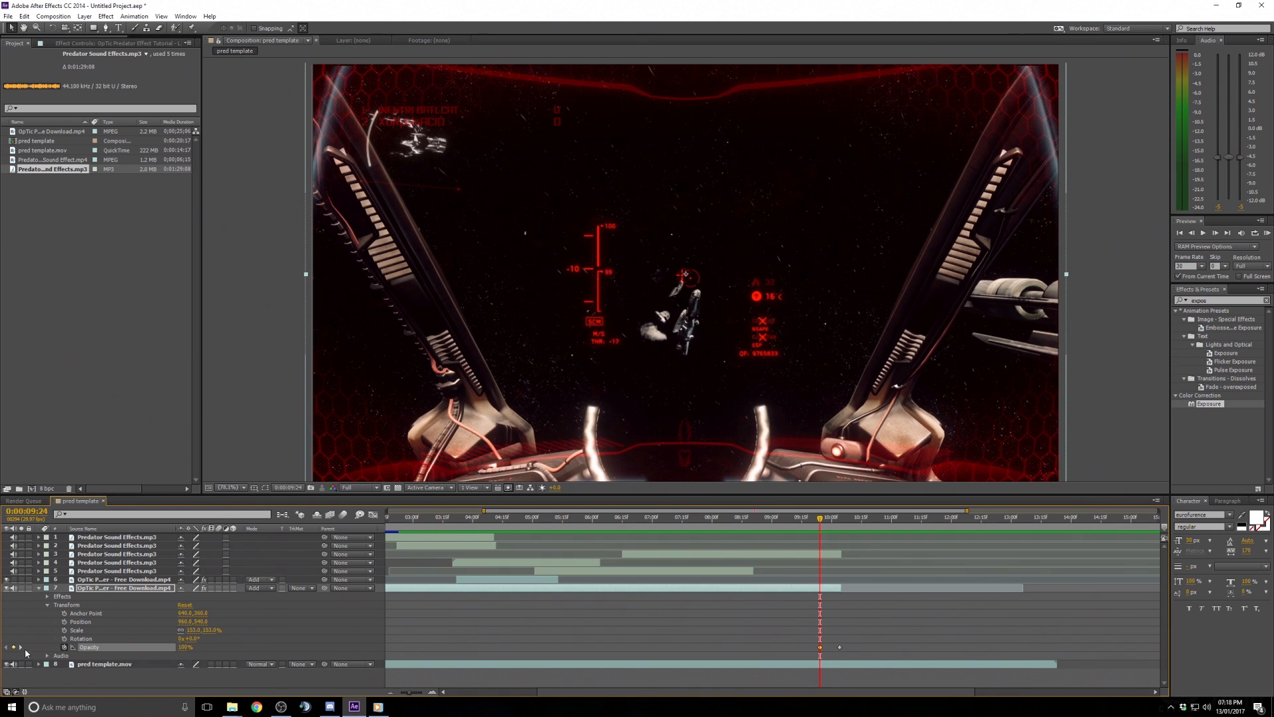
- Keyframe the OpTic layer's Audio Levels at 0:00:09:24, then set them to -48 dB at the 0:00:10:04 keyframe
{"action": "left_click", "coordinate": [47, 605]}
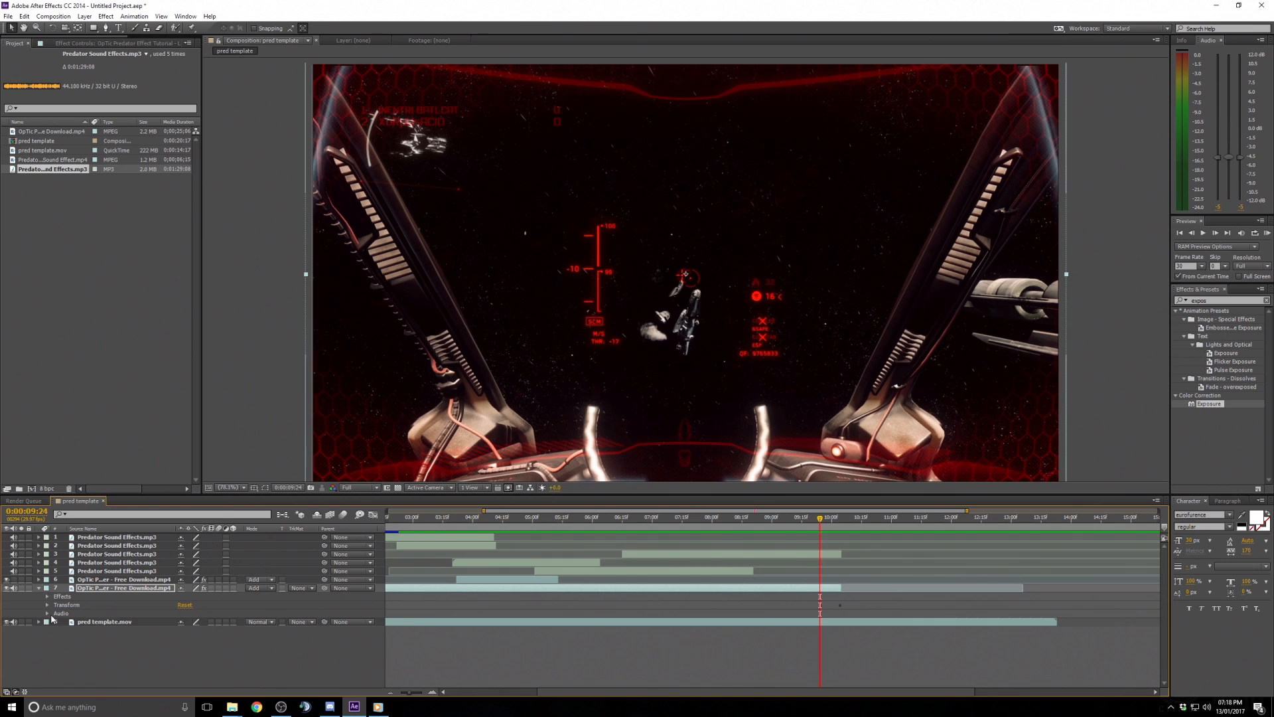
{"action": "left_click", "coordinate": [47, 613]}
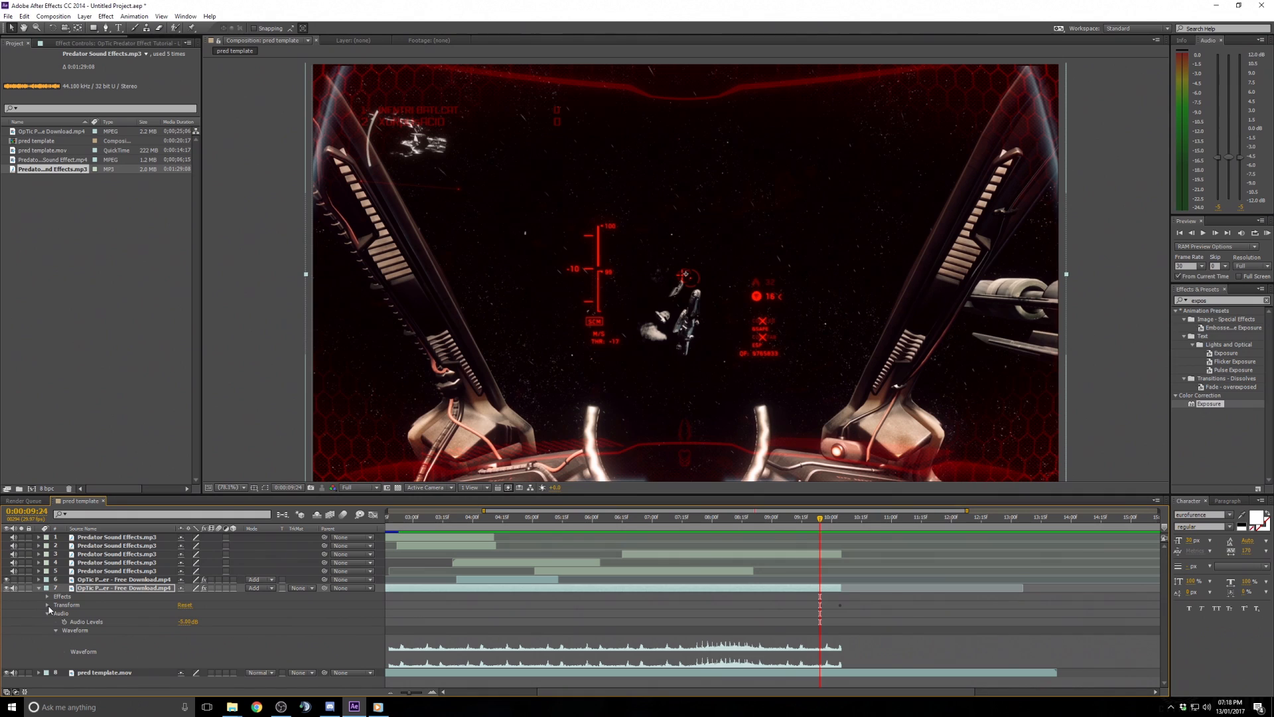
{"action": "left_click", "coordinate": [47, 606]}
{"action": "scroll", "coordinate": [594, 646], "scroll_direction": "down", "scroll_amount": 2}
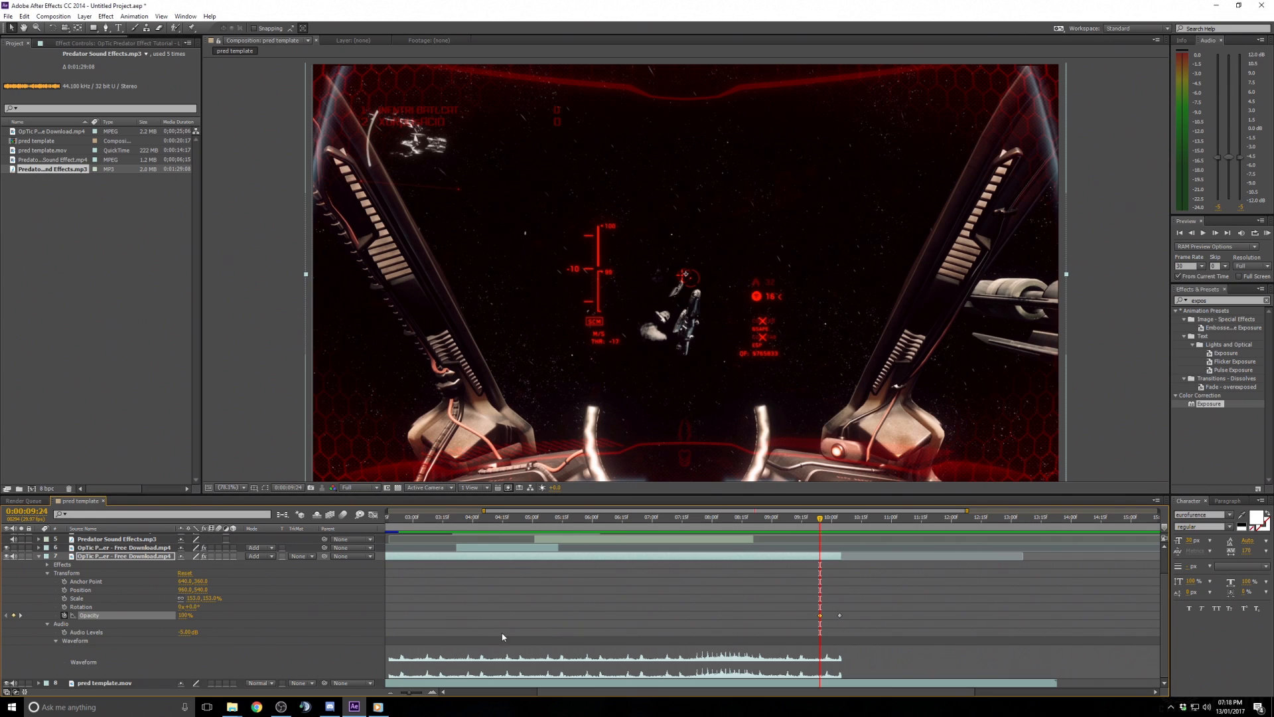
{"action": "left_click", "coordinate": [64, 633]}
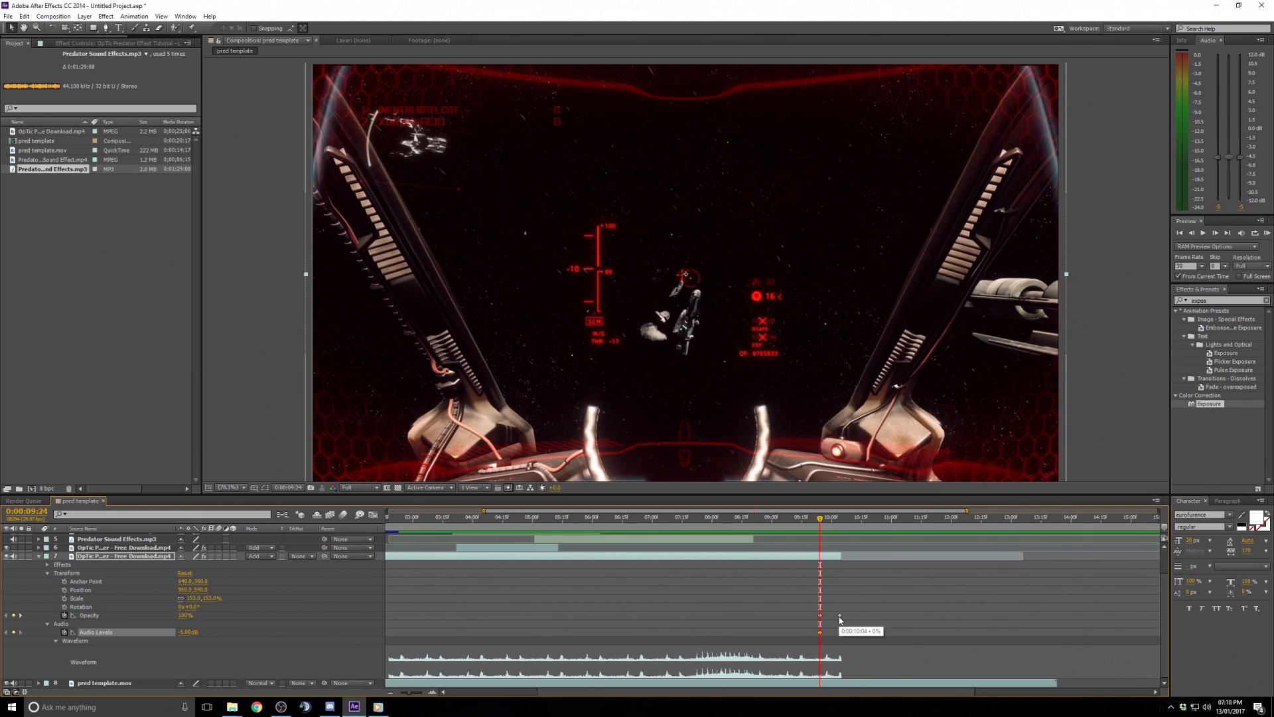
{"action": "left_click", "coordinate": [21, 616]}
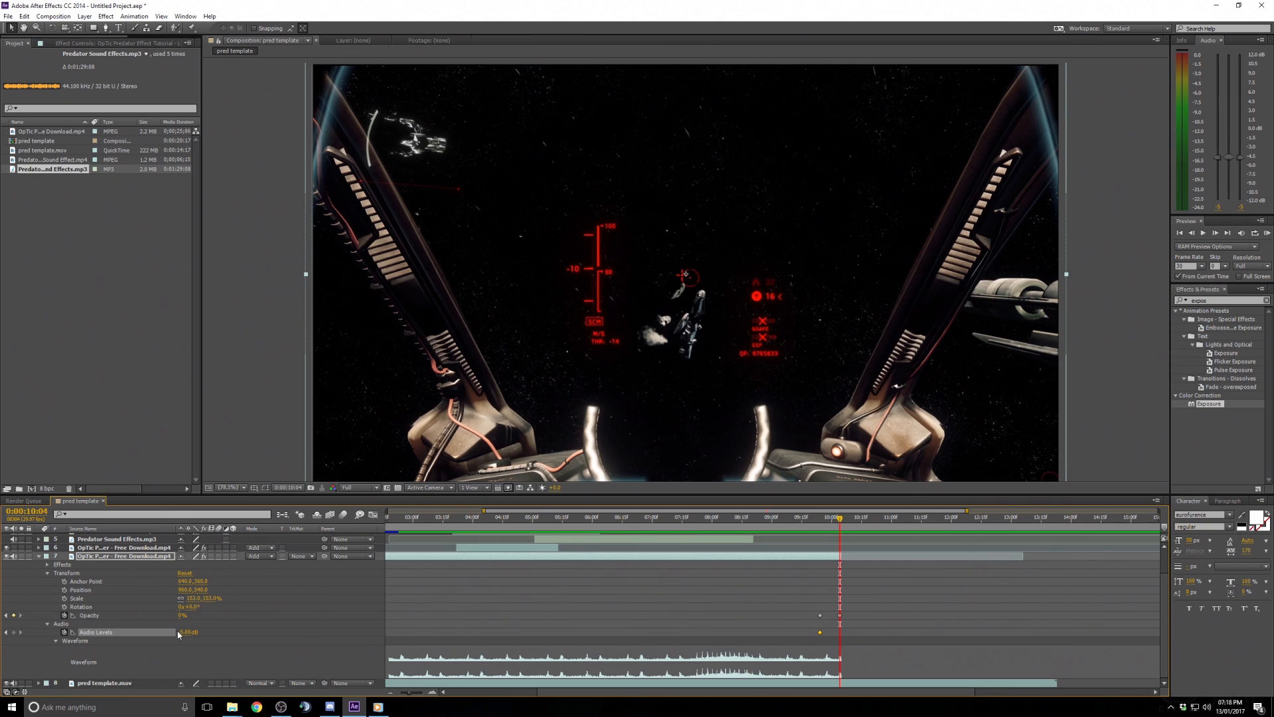
{"action": "left_click_drag", "start_coordinate": [192, 636], "coordinate": [94, 633]}
- Move the lower Audio Levels keyframe slightly earlier so the audio fades out sooner
{"action": "left_click_drag", "start_coordinate": [841, 519], "coordinate": [876, 519]}
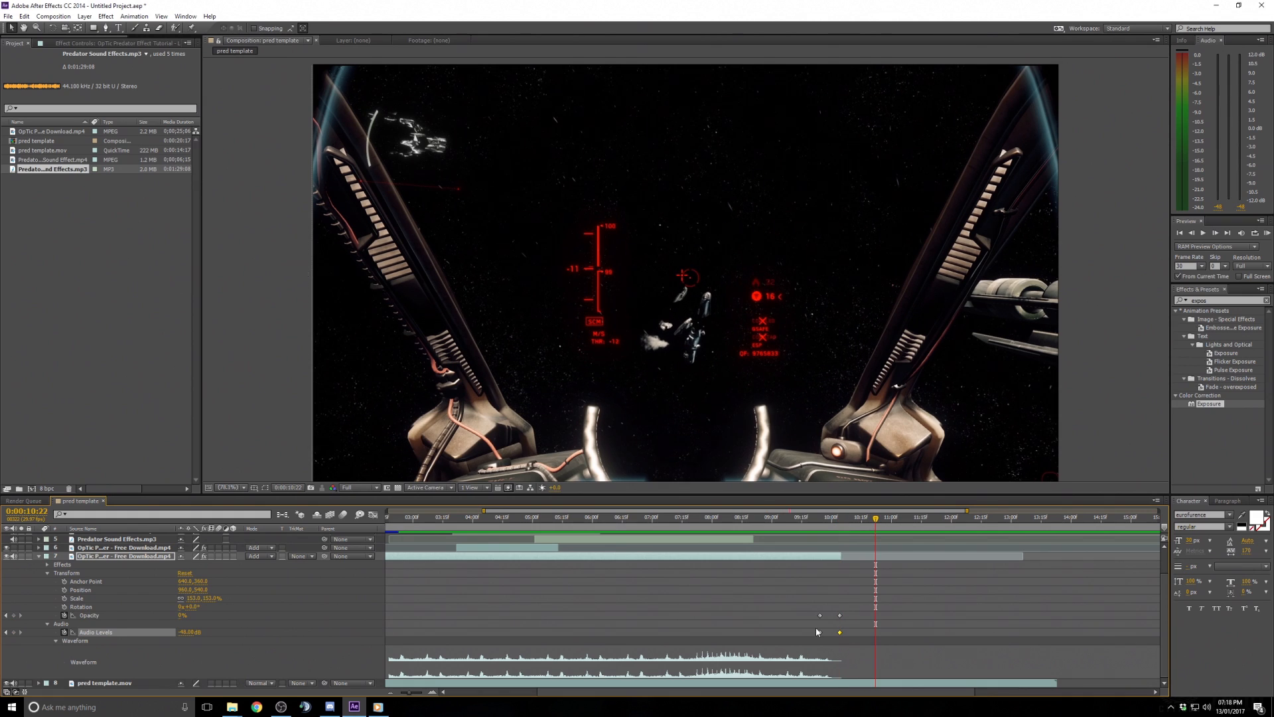
{"action": "left_click_drag", "start_coordinate": [841, 632], "coordinate": [835, 636]}
{"action": "left_click_drag", "start_coordinate": [875, 519], "coordinate": [821, 531]}
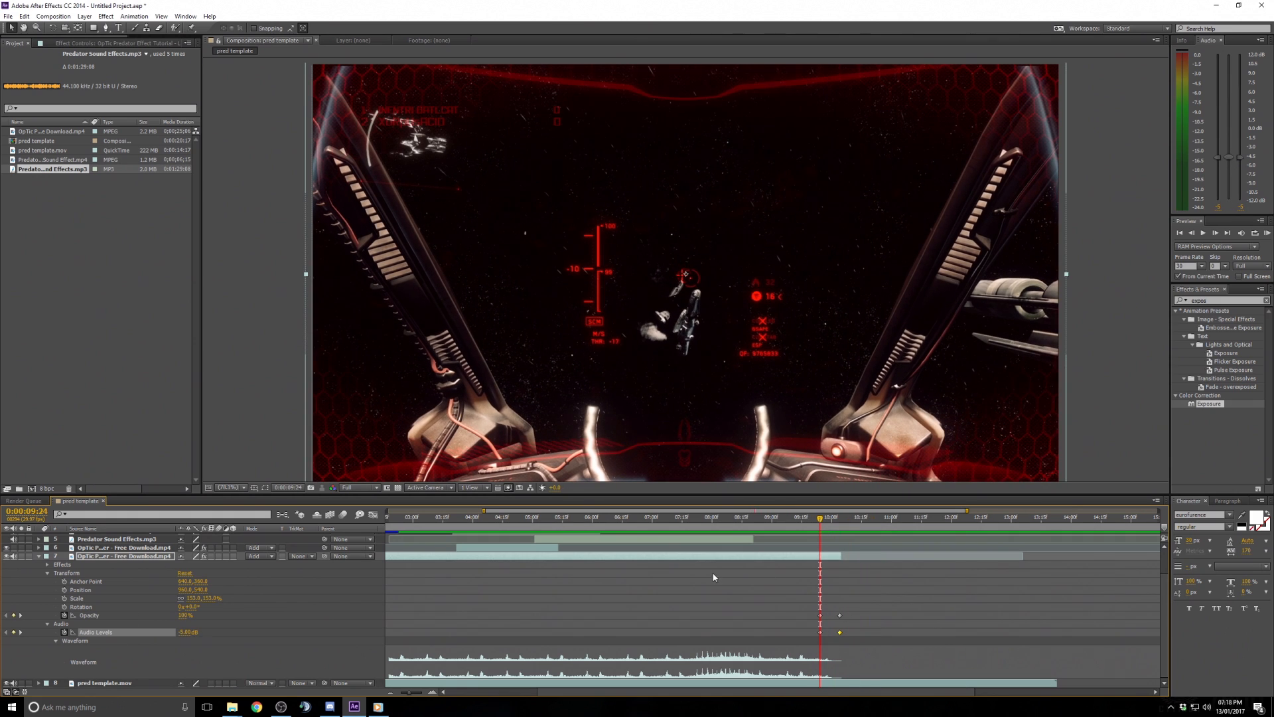
- Preview the composition from 0:00:08:25 to check the fade
{"action": "left_click_drag", "start_coordinate": [777, 517], "coordinate": [762, 516]}
{"action": "left_click", "coordinate": [1204, 234]}
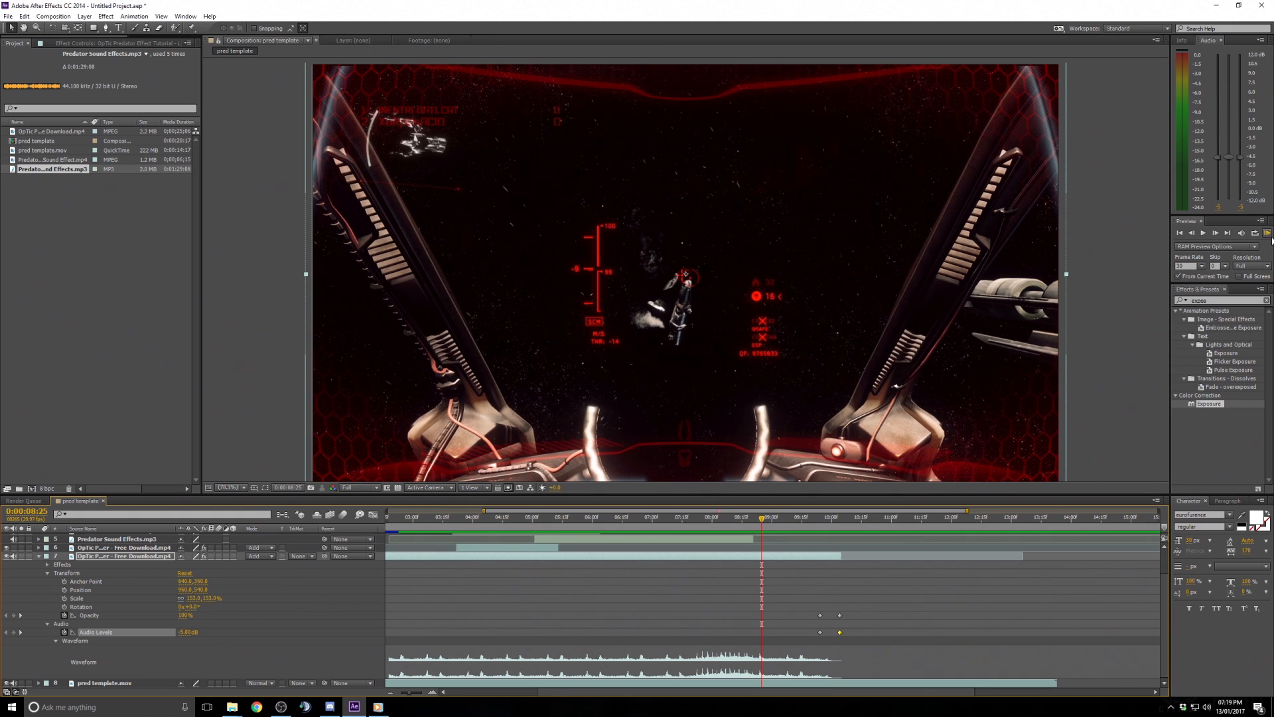
{"action": "left_click", "coordinate": [1206, 236]}
{"action": "left_click", "coordinate": [1206, 234]}
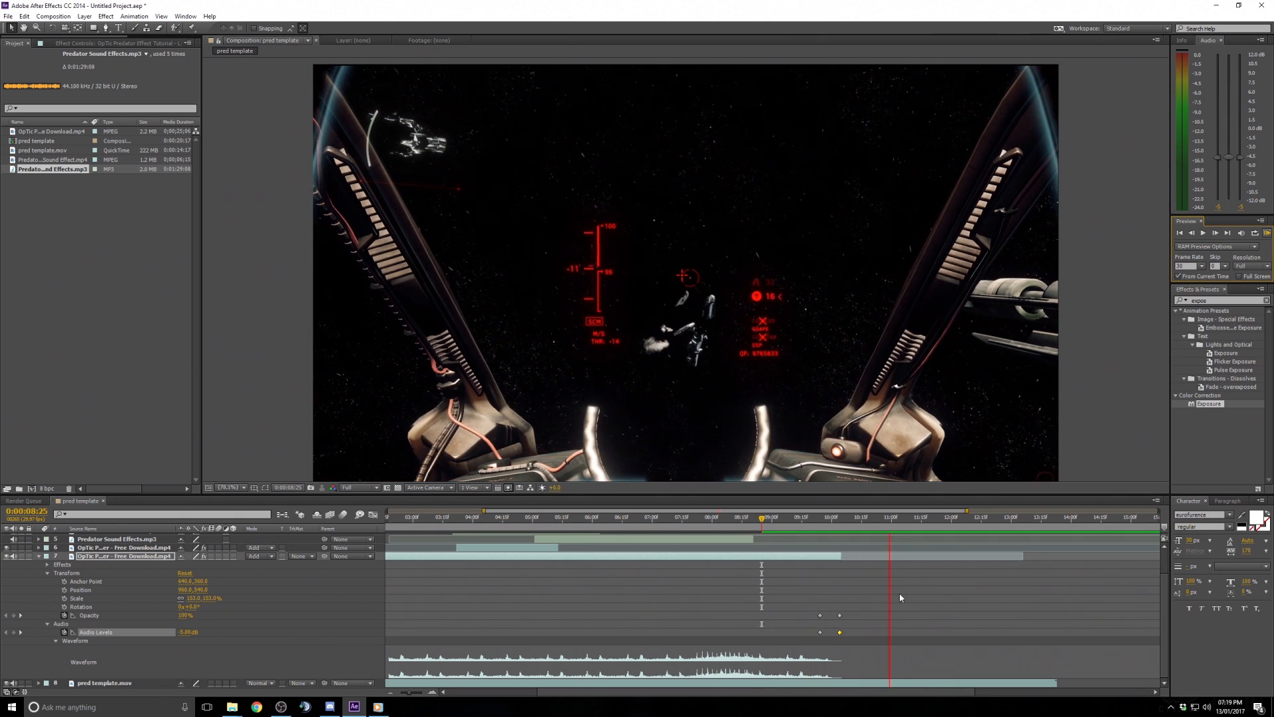
{"action": "key", "text": "space"}
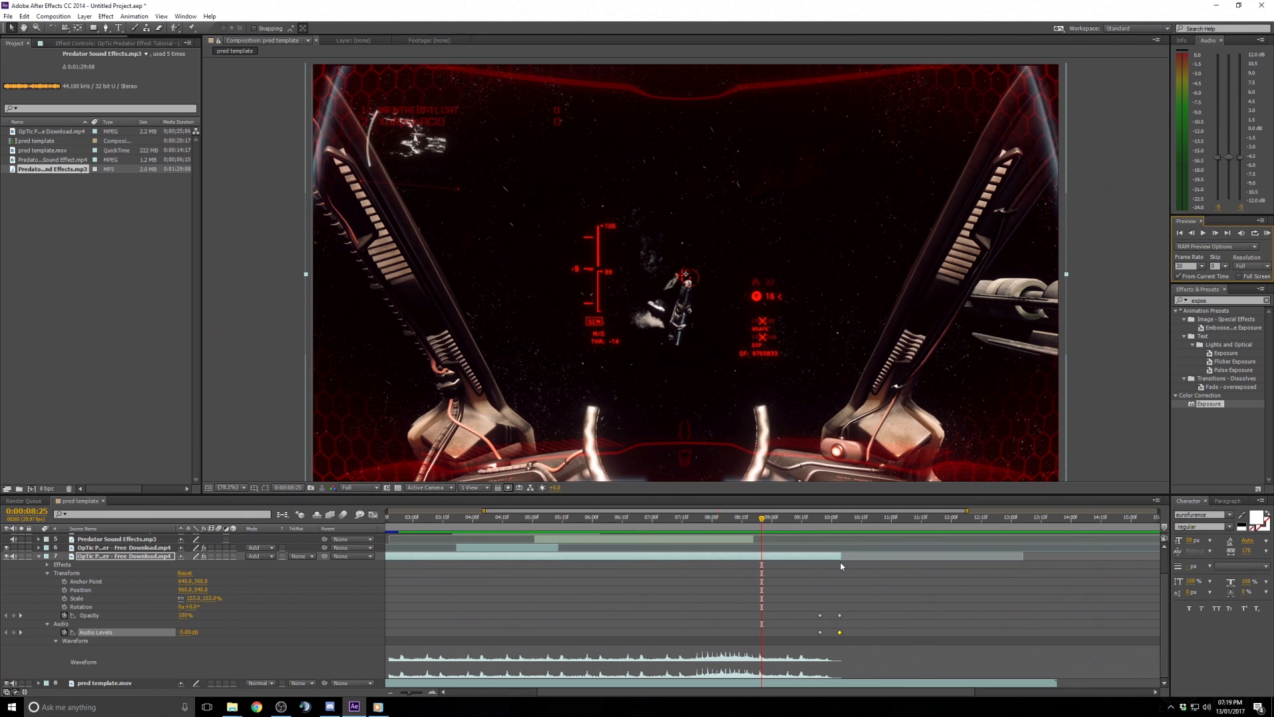
- Nudge the lower Audio Levels keyframe a little earlier again and preview the result
{"action": "mouse_move", "coordinate": [840, 634]}
{"action": "left_click_drag", "start_coordinate": [840, 633], "coordinate": [831, 636]}
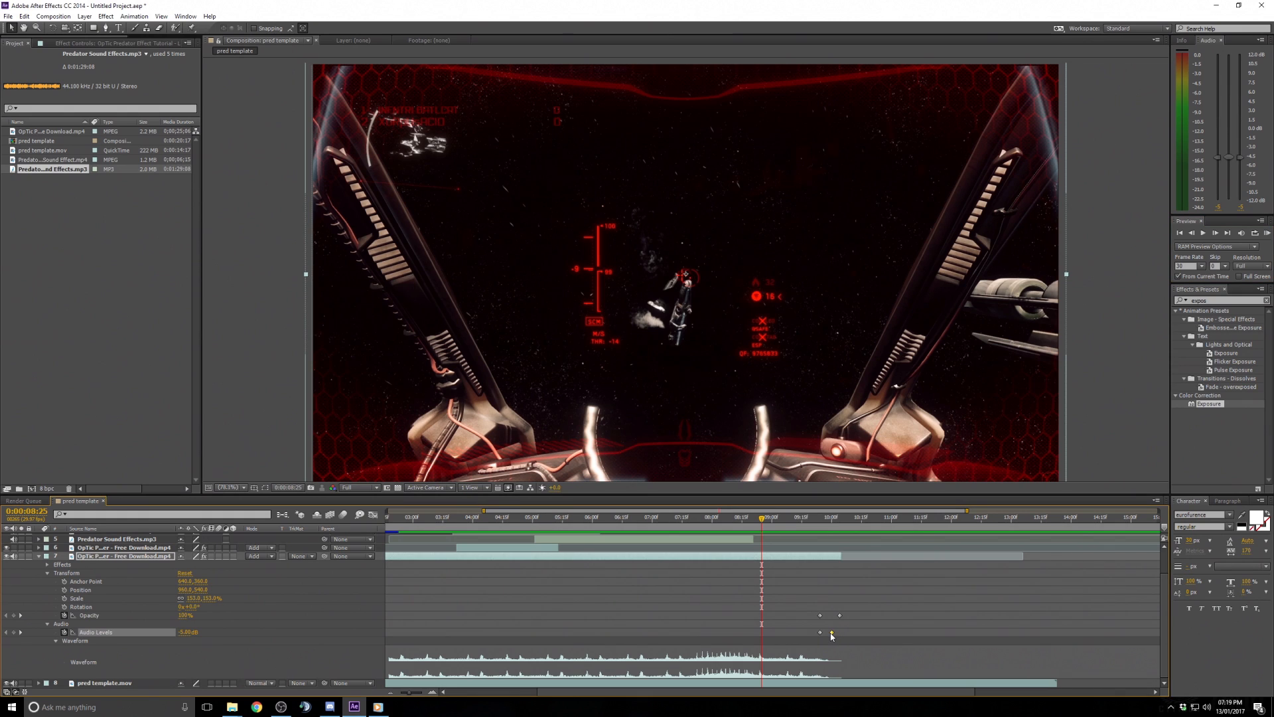
{"action": "left_click", "coordinate": [1266, 233]}
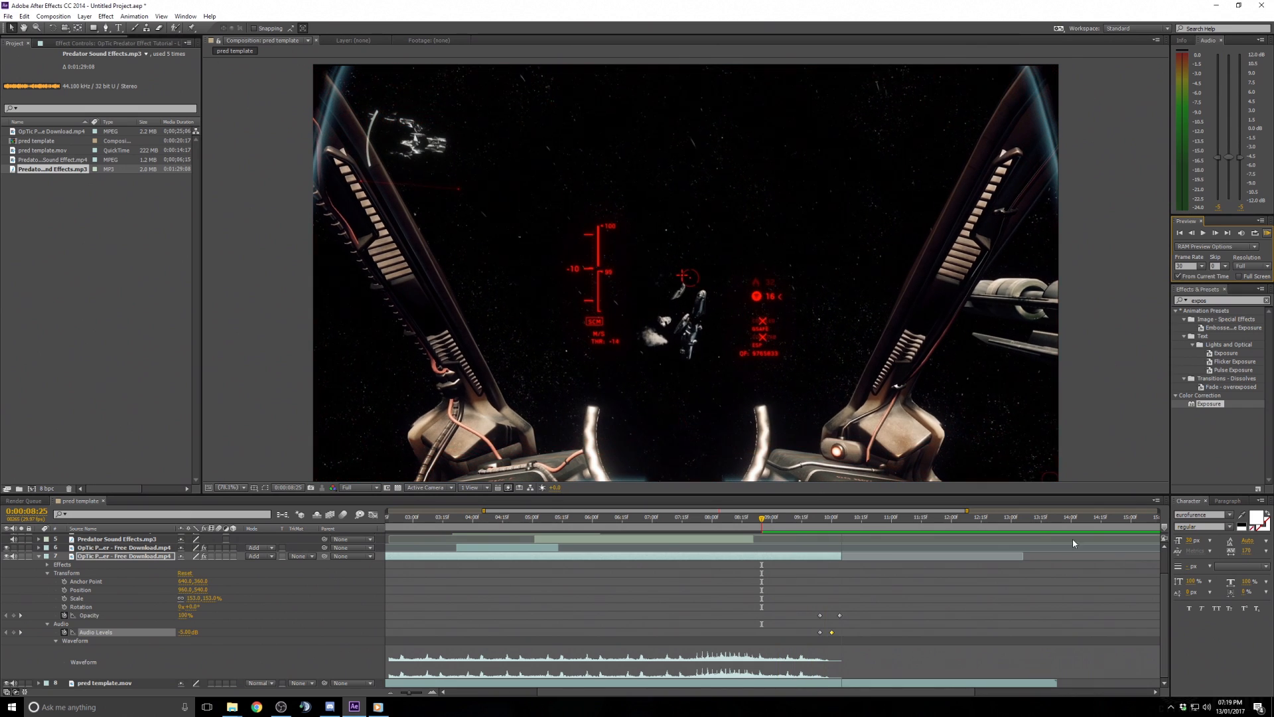
{"action": "key", "text": "space"}
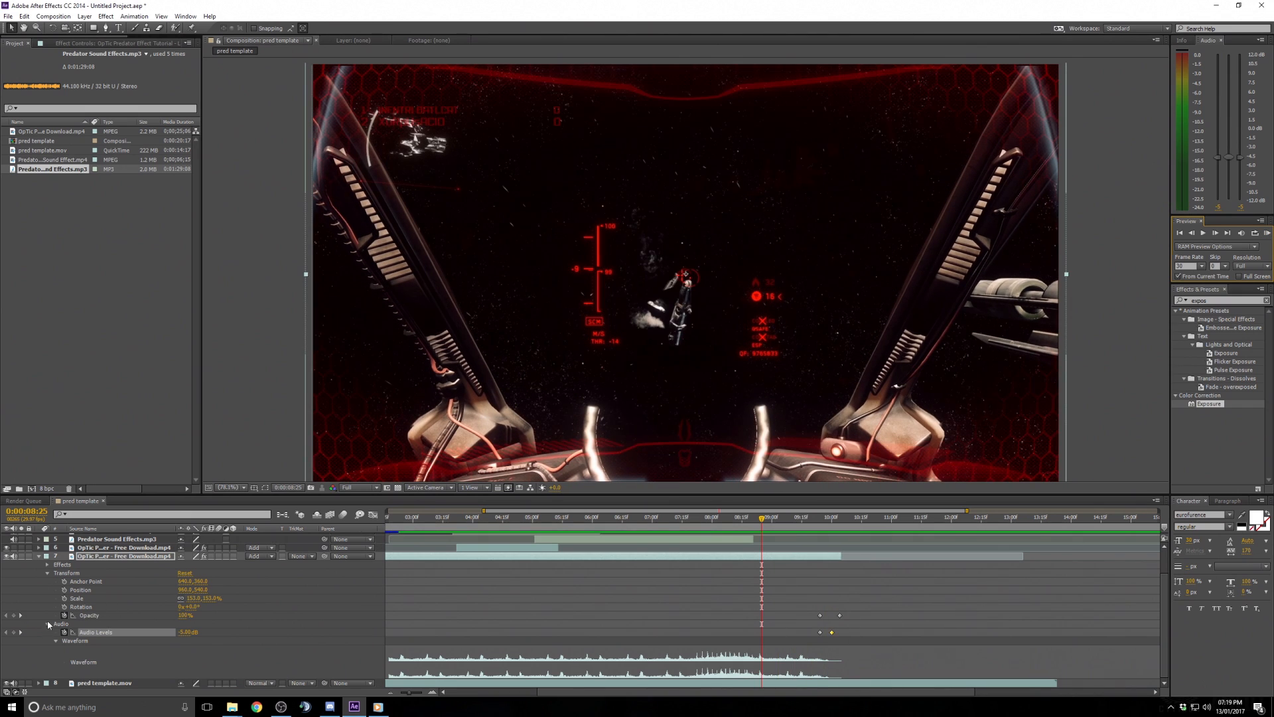
- Expand the third Predator sound effect layer's waveform and preview from 0:00:09:27 to compare its timing
{"action": "left_click", "coordinate": [773, 557]}
{"action": "scroll", "coordinate": [772, 600], "scroll_direction": "up", "scroll_amount": 2}
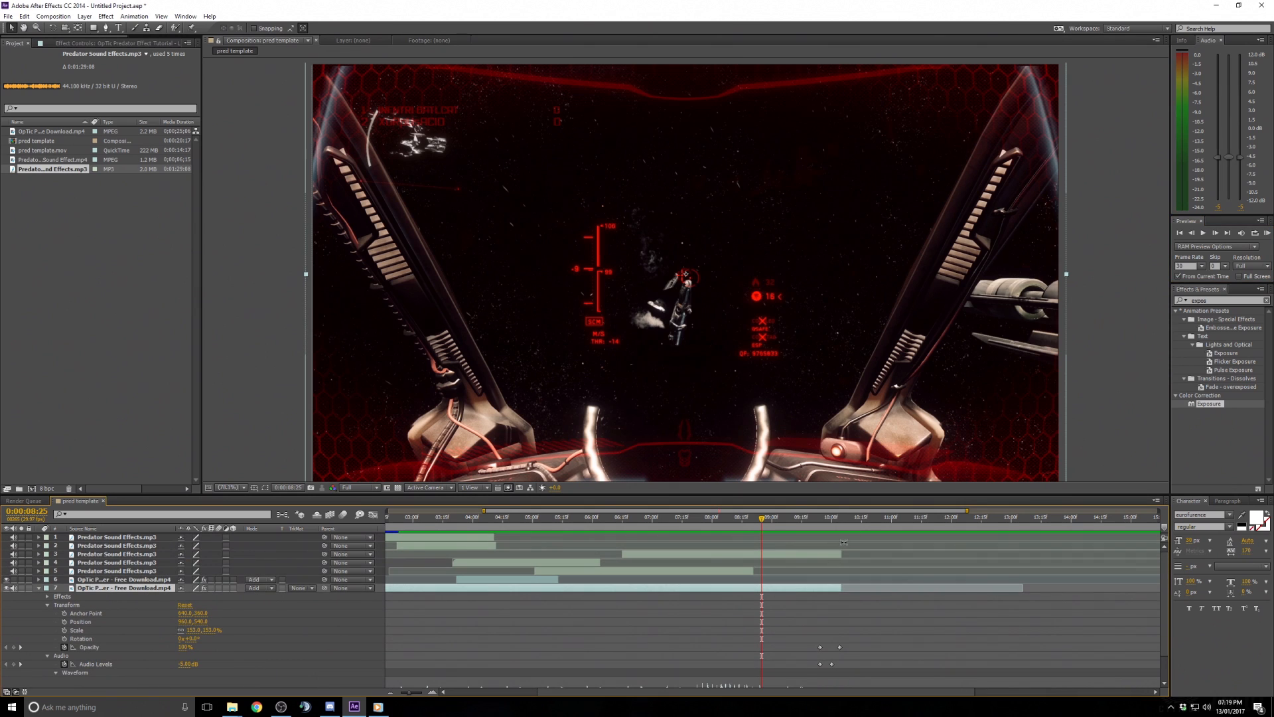
{"action": "left_click", "coordinate": [133, 555]}
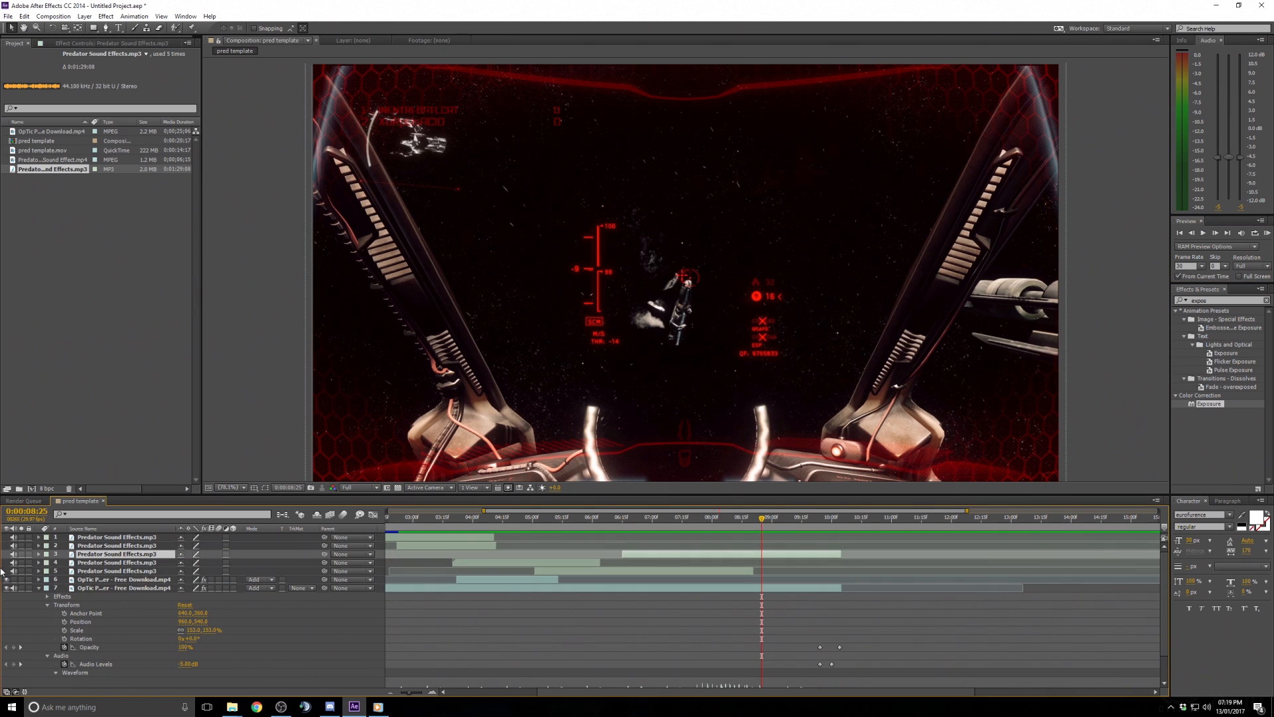
{"action": "left_click", "coordinate": [38, 554]}
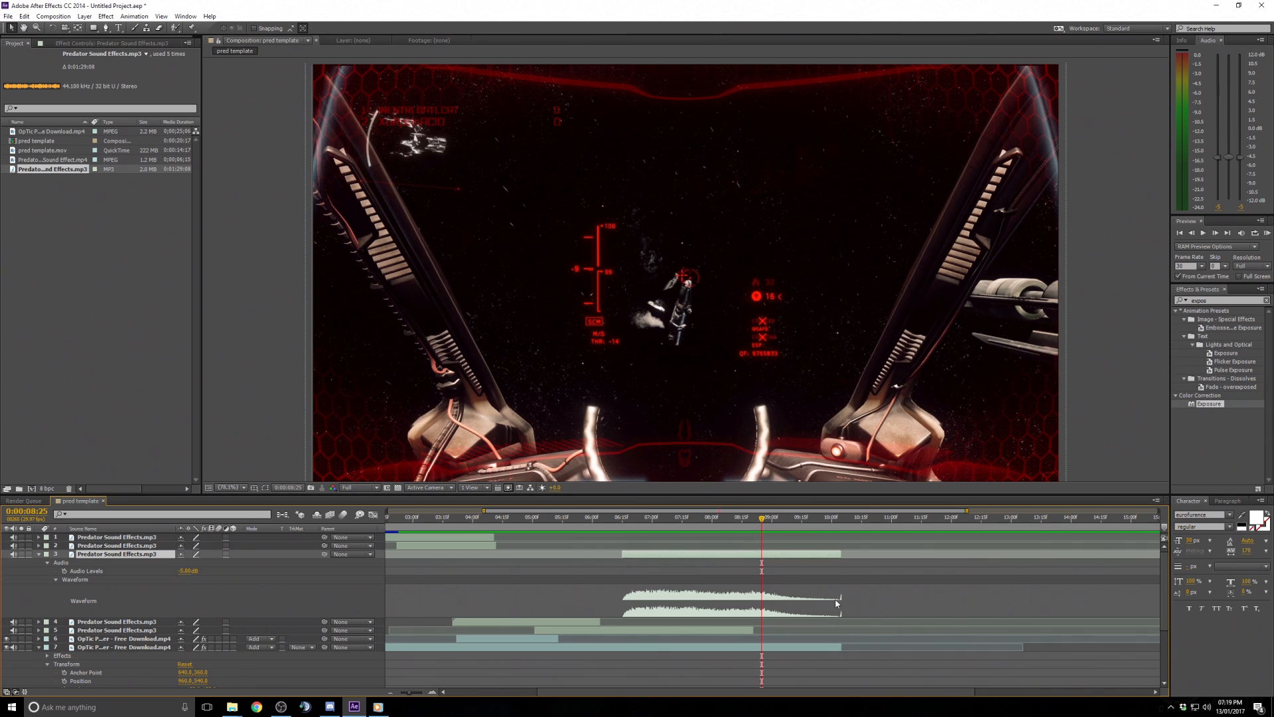
{"action": "left_click", "coordinate": [826, 533]}
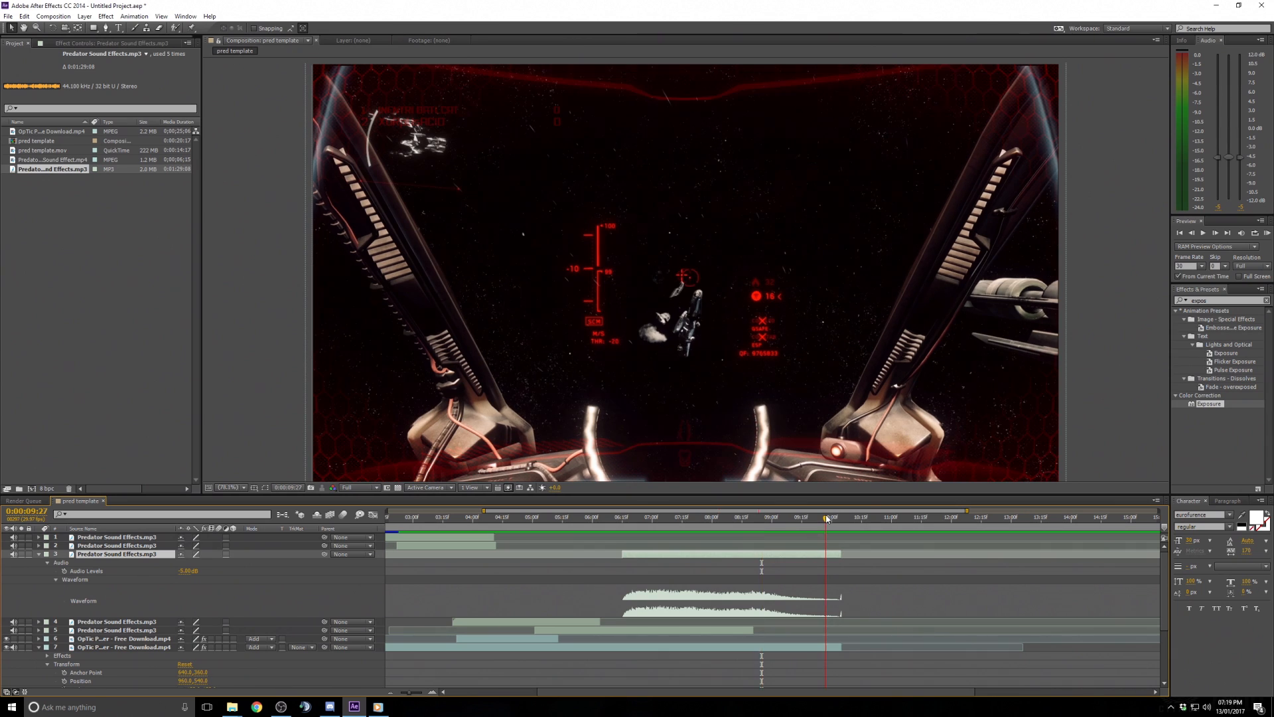
{"action": "left_click", "coordinate": [1268, 233]}
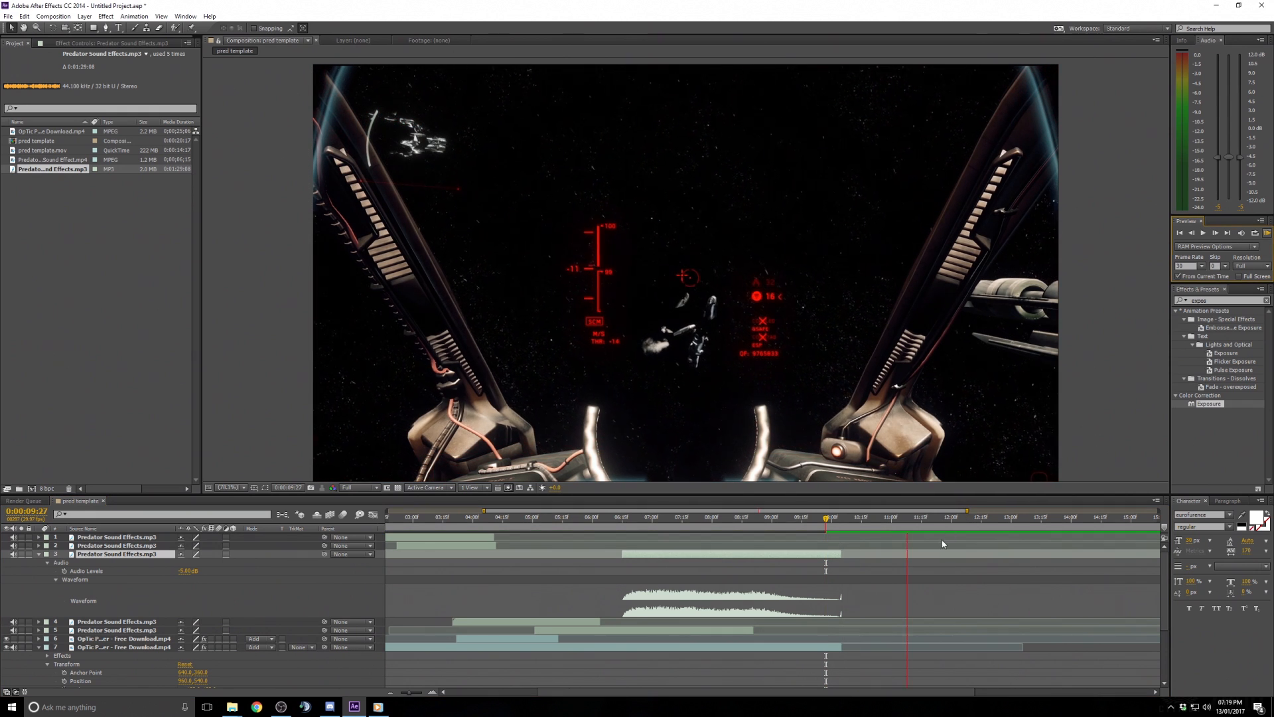
{"action": "key", "text": "space"}
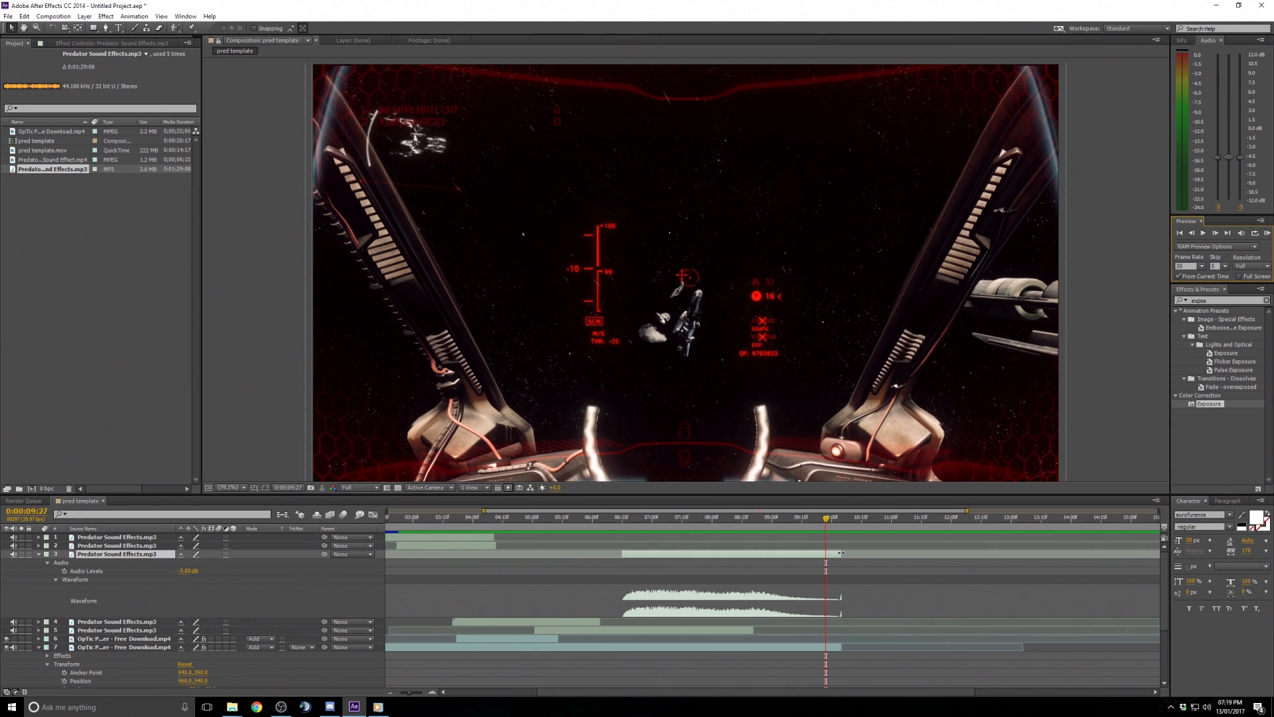
- Preview the third sound effect layer's timing and collapse its properties
{"action": "left_click", "coordinate": [838, 555]}
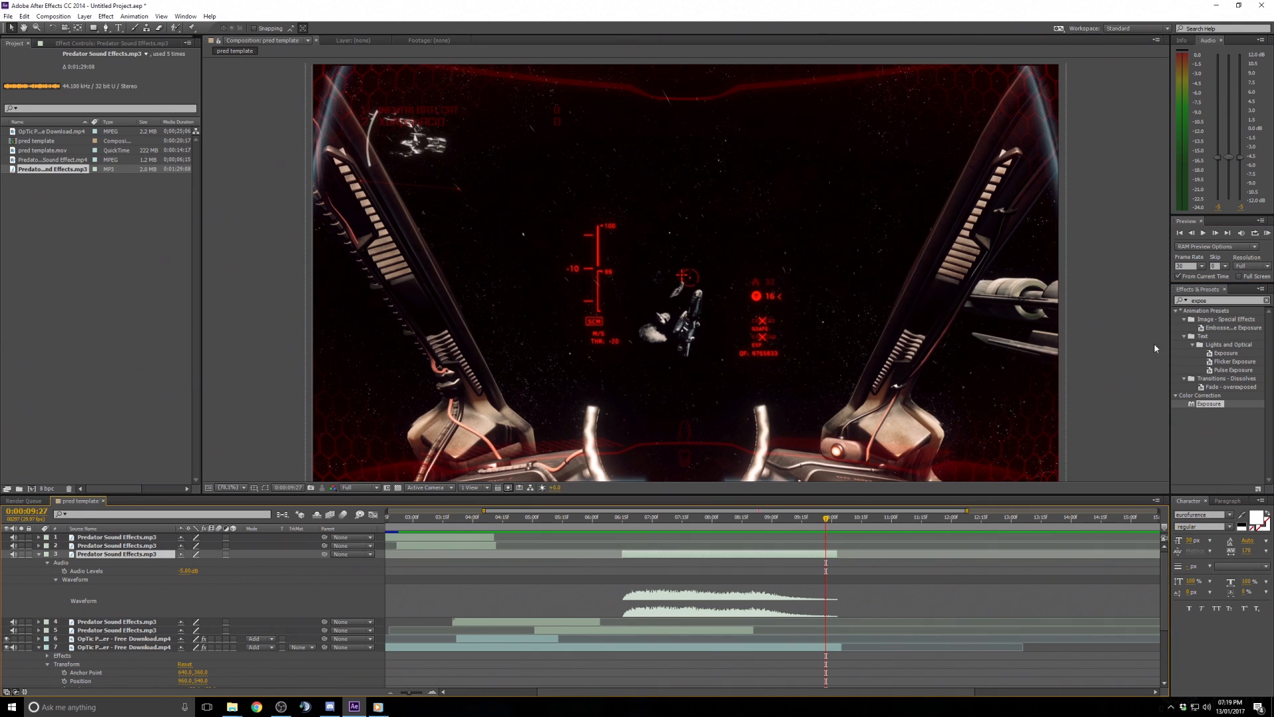
{"action": "left_click", "coordinate": [1268, 233]}
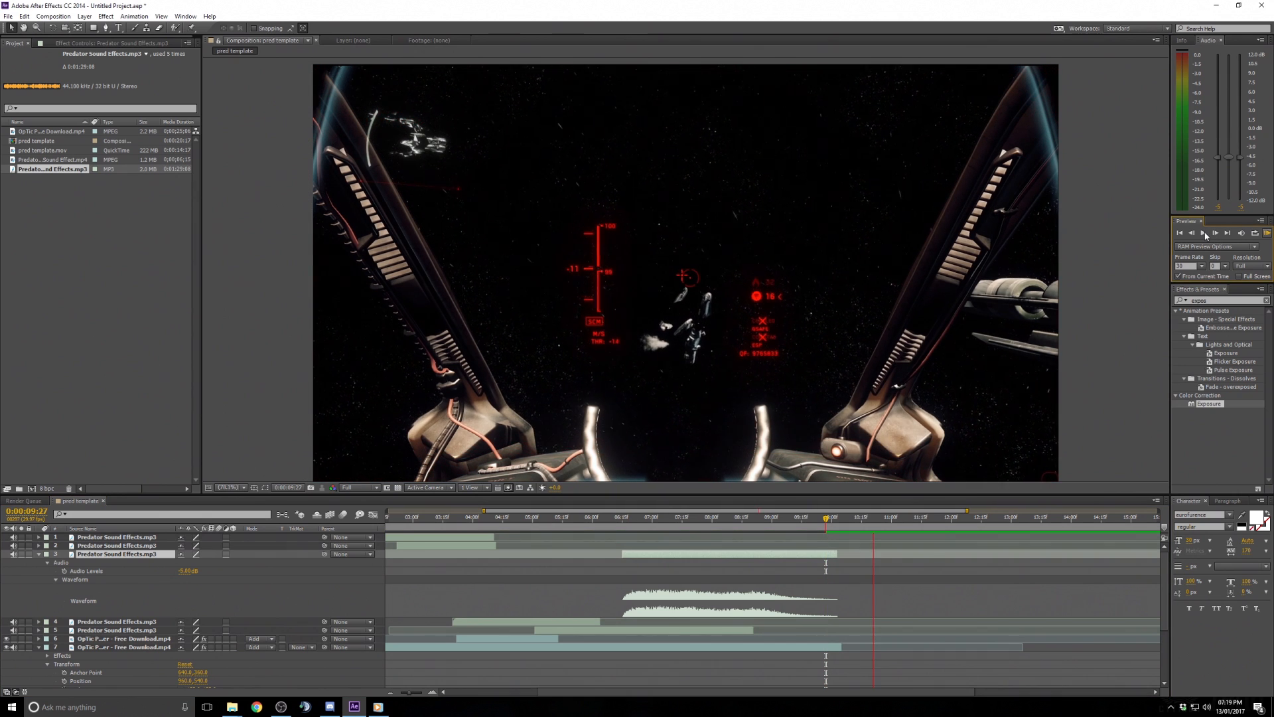
{"action": "left_click", "coordinate": [38, 554]}
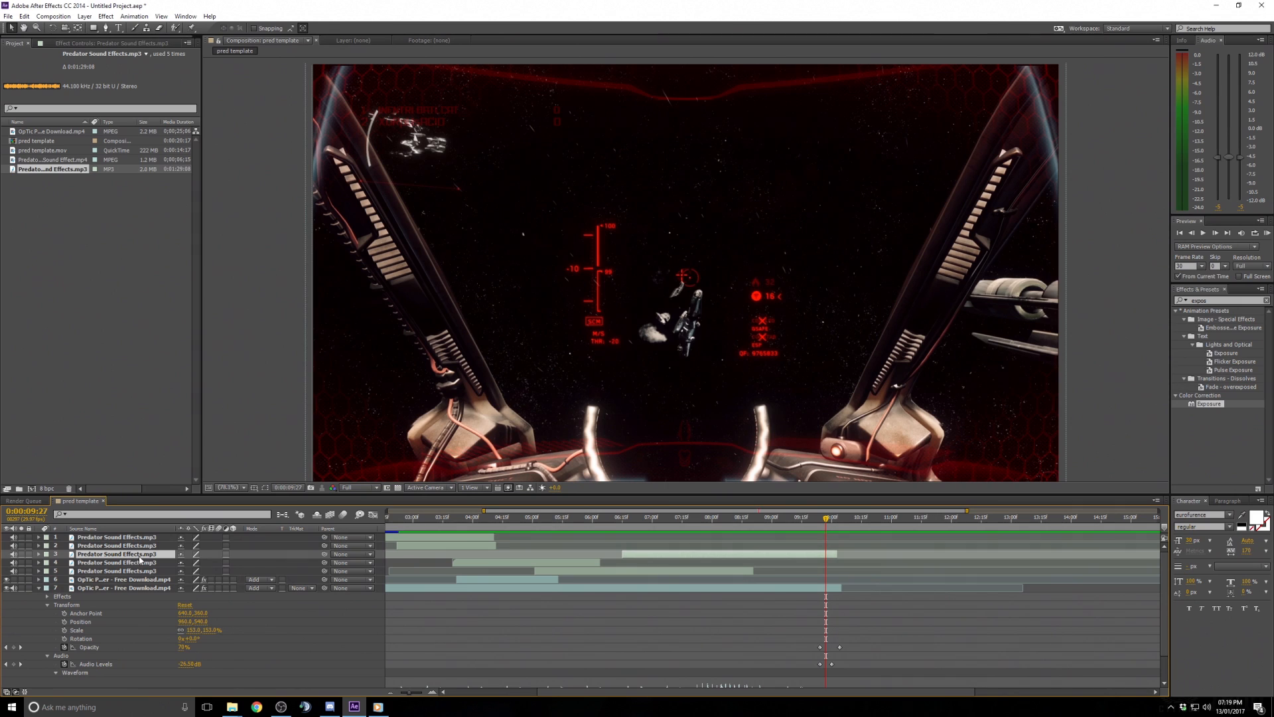
- Switch to layer names and rename the third sound effect layer as "roar"
{"action": "right_click", "coordinate": [139, 556]}
{"action": "left_click", "coordinate": [152, 553]}
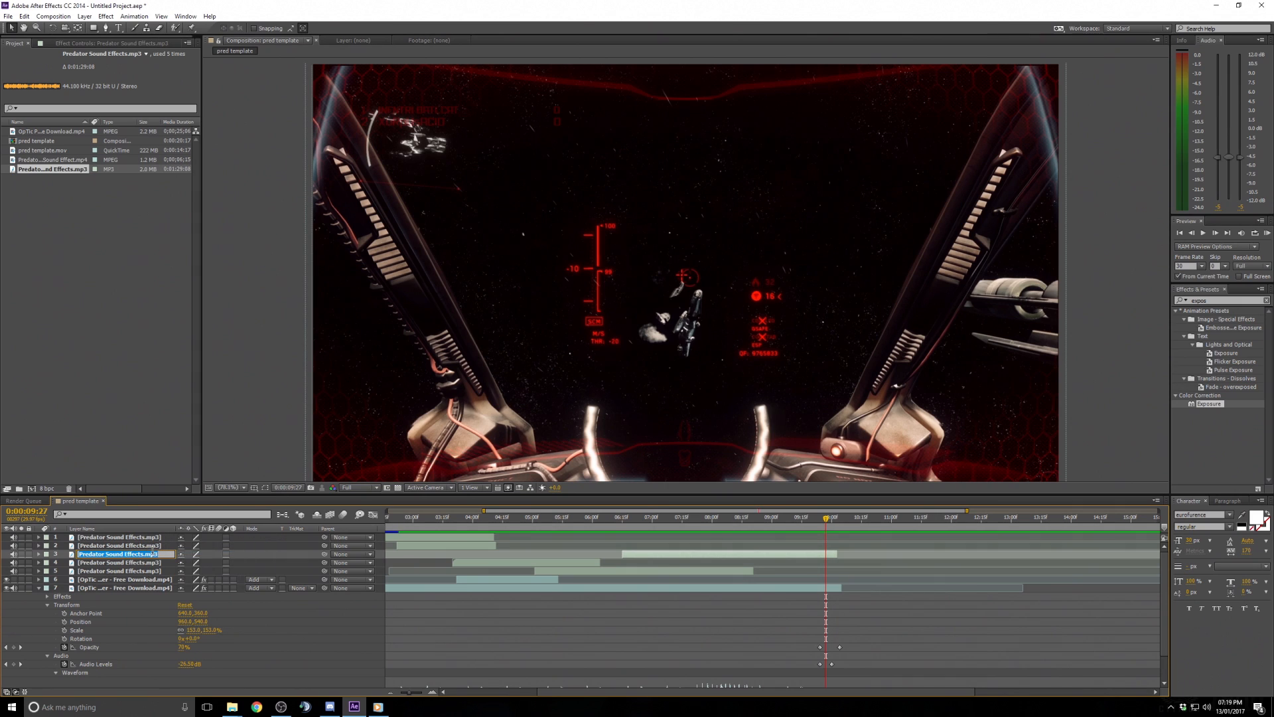
{"action": "type", "text": "roar"}
{"action": "key", "text": "Return"}
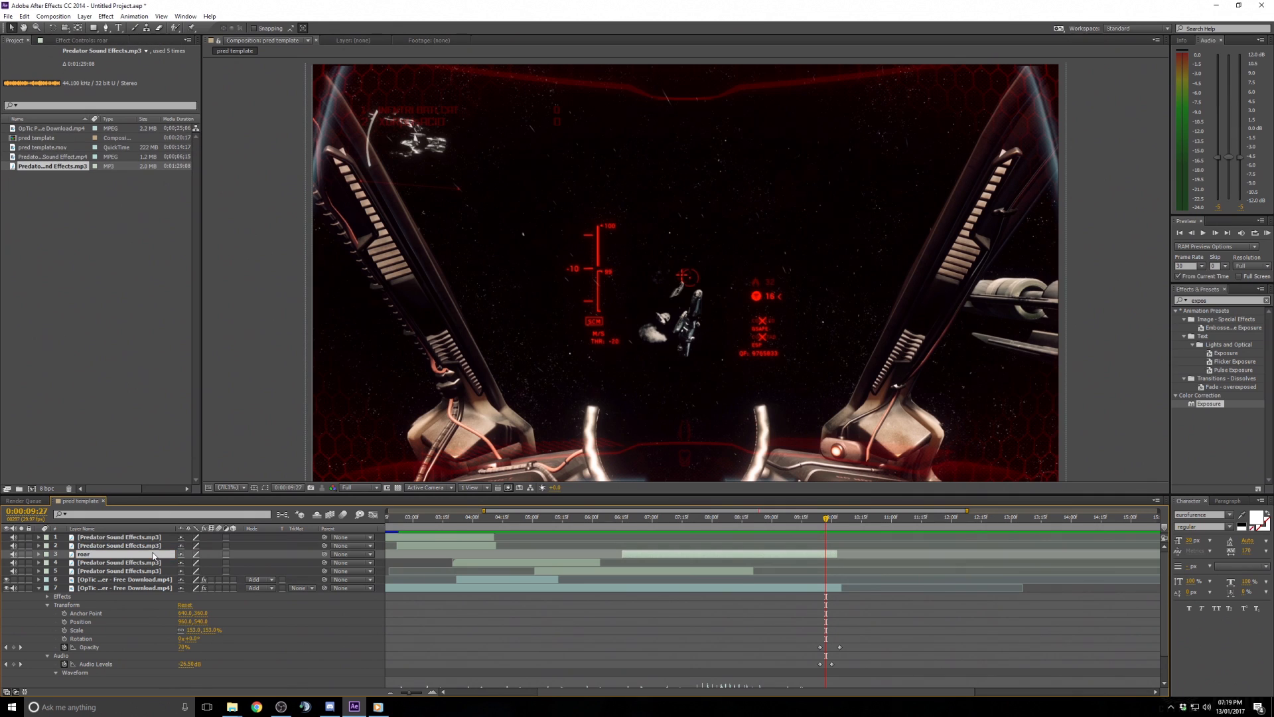
- Move the OpTic layer's final Audio Levels keyframe slightly later
{"action": "left_click", "coordinate": [425, 537]}
{"action": "left_click", "coordinate": [793, 616]}
{"action": "scroll", "coordinate": [878, 614], "scroll_direction": "down", "scroll_amount": 1}
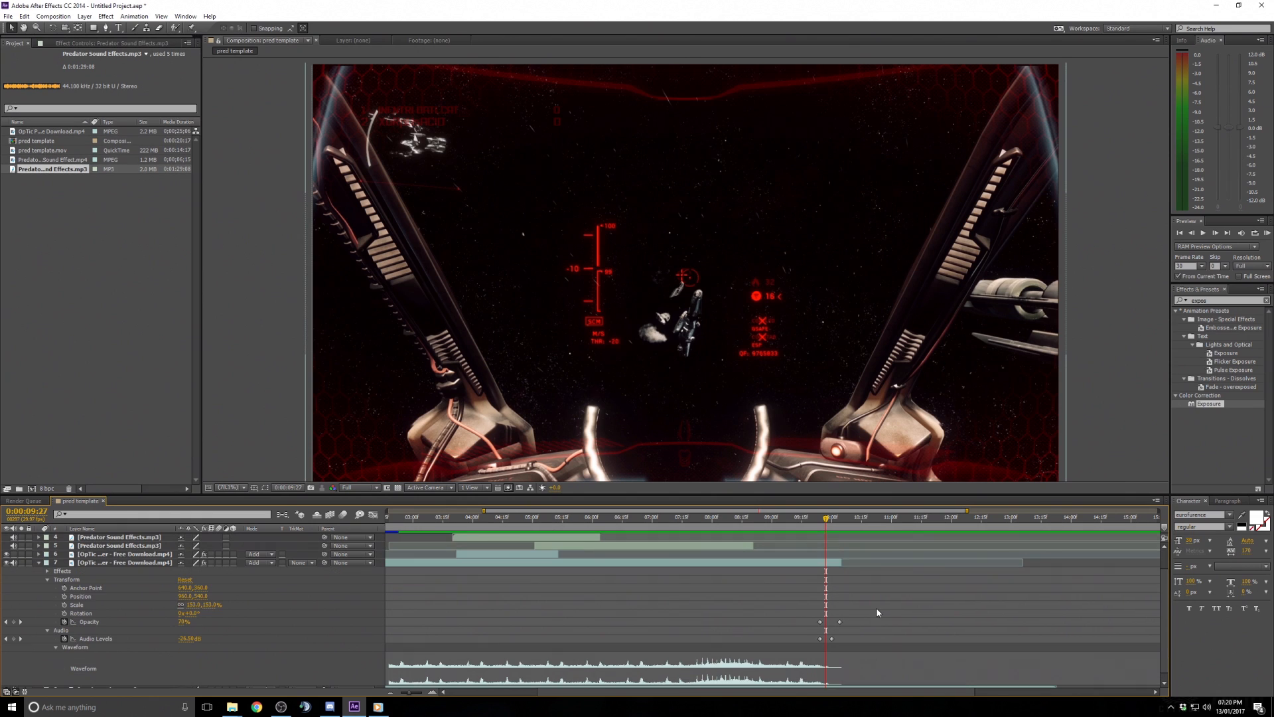
{"action": "left_click_drag", "start_coordinate": [832, 640], "coordinate": [839, 640]}
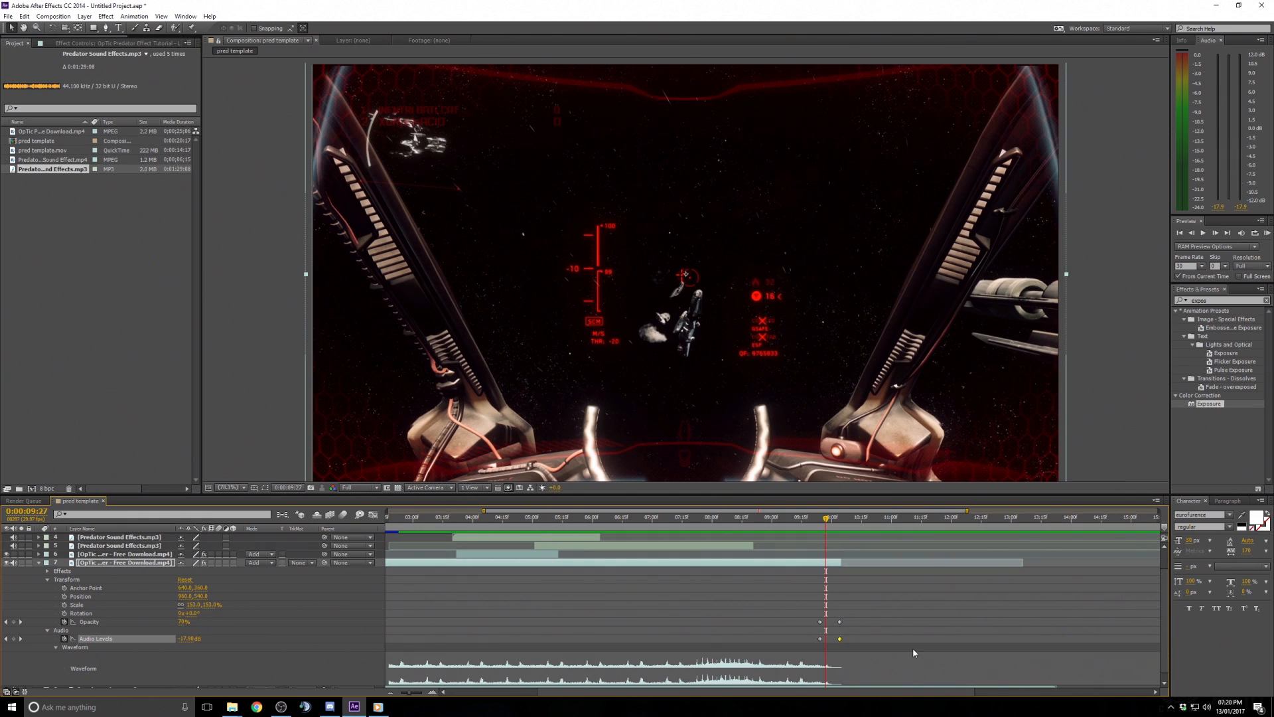
{"action": "scroll", "coordinate": [914, 648], "scroll_direction": "up", "scroll_amount": 1}
{"action": "left_click", "coordinate": [600, 623]}
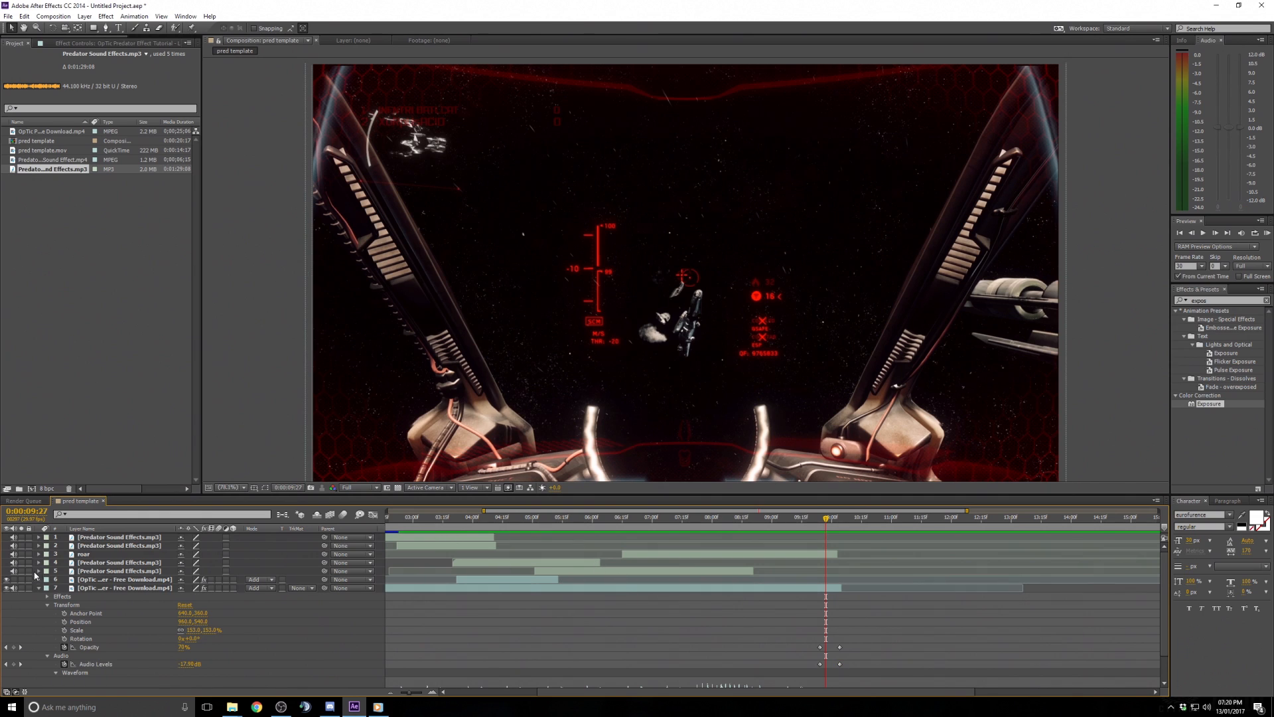
- Select all the Predator sound effect layers and the roar layer and set their label colour to Blue
{"action": "left_click", "coordinate": [46, 537]}
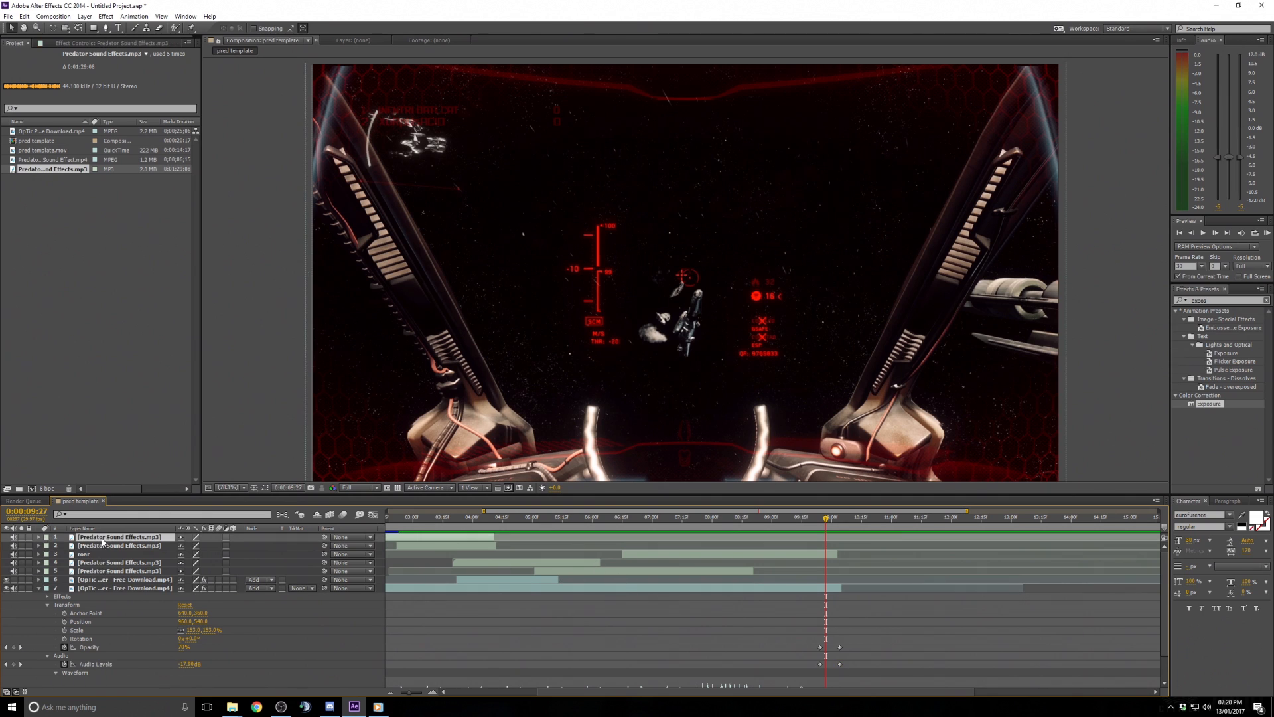
{"action": "left_click", "coordinate": [516, 565]}
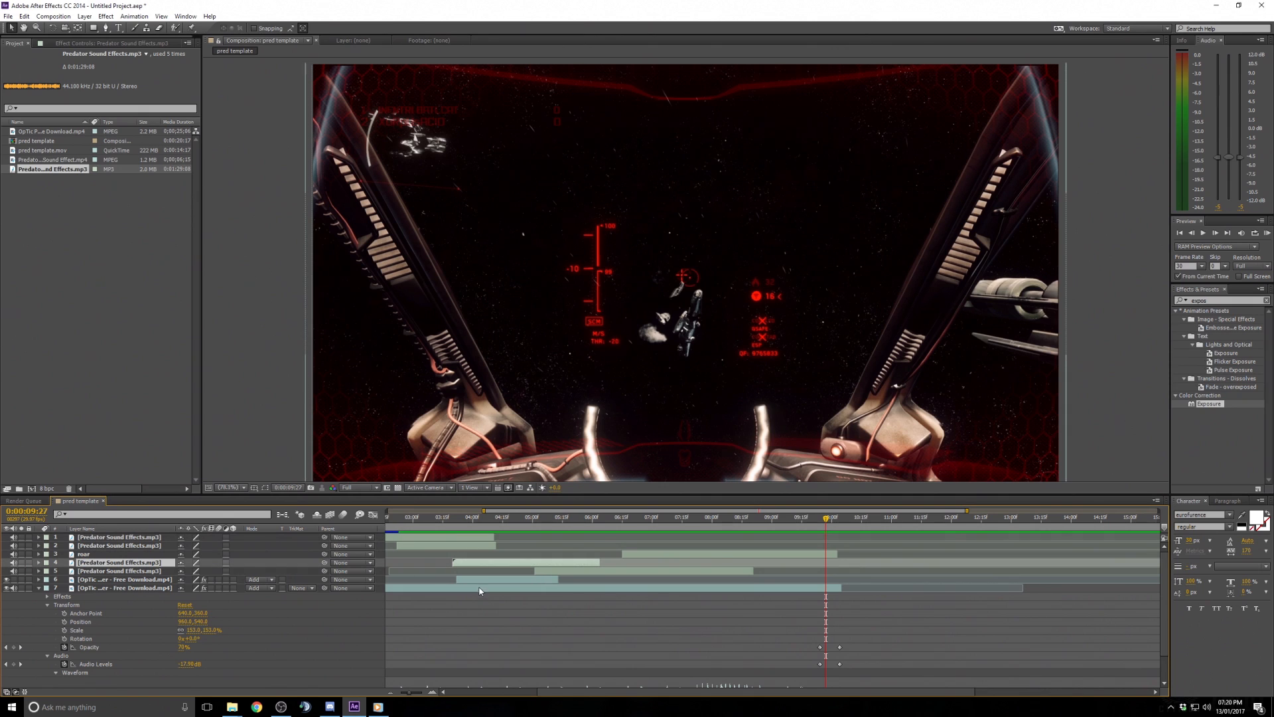
{"action": "scroll", "coordinate": [524, 646], "scroll_direction": "down", "scroll_amount": 2}
{"action": "scroll", "coordinate": [564, 647], "scroll_direction": "up", "scroll_amount": 2}
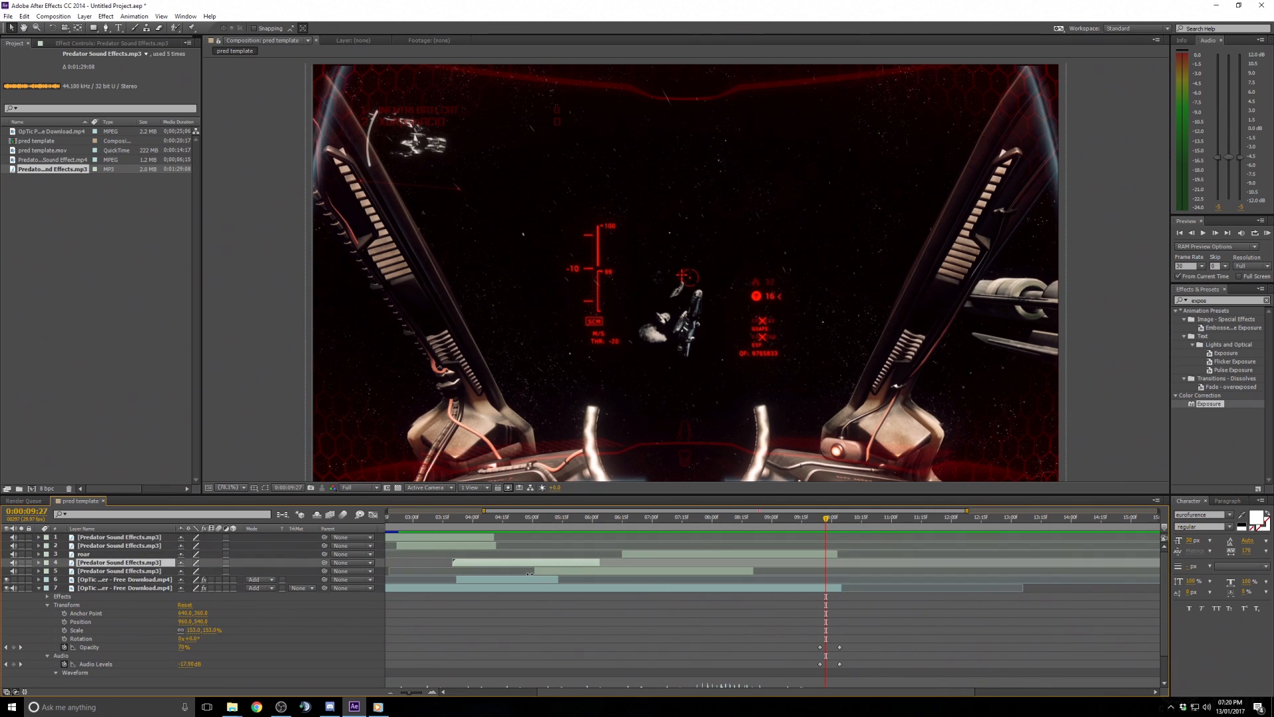
{"action": "left_click", "coordinate": [93, 572]}
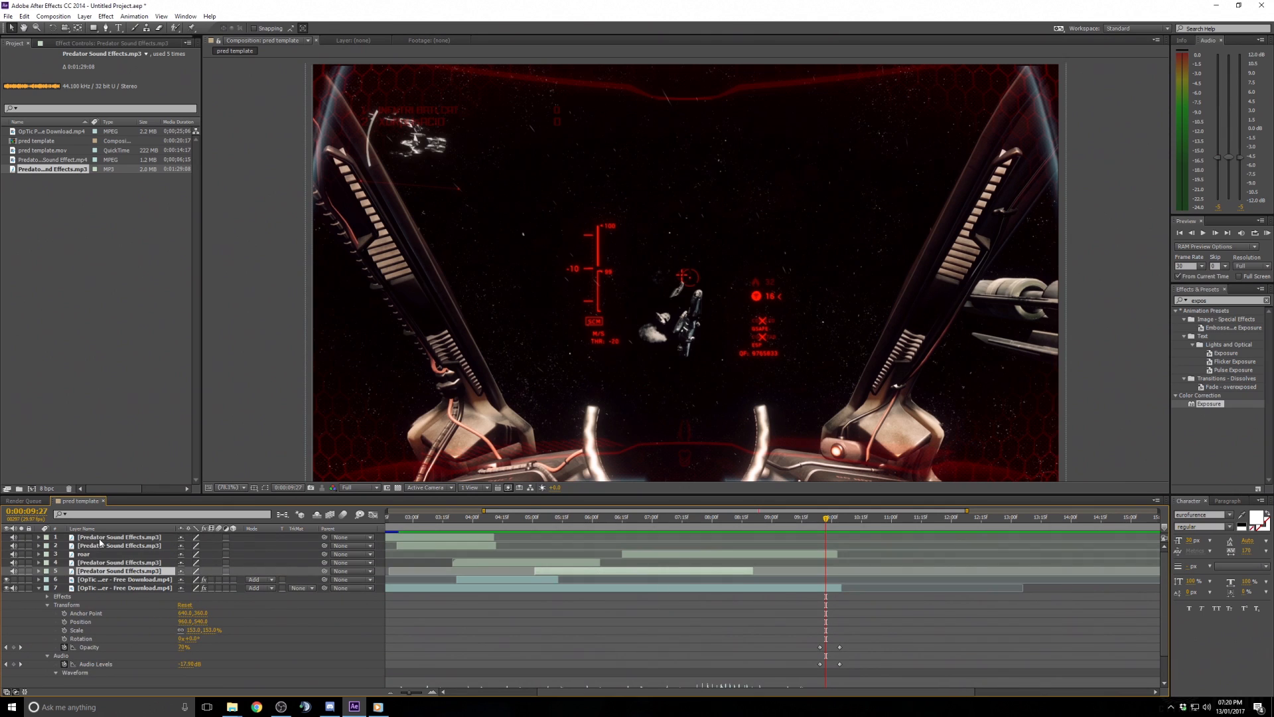
{"action": "left_click", "coordinate": [101, 539], "text": "shift"}
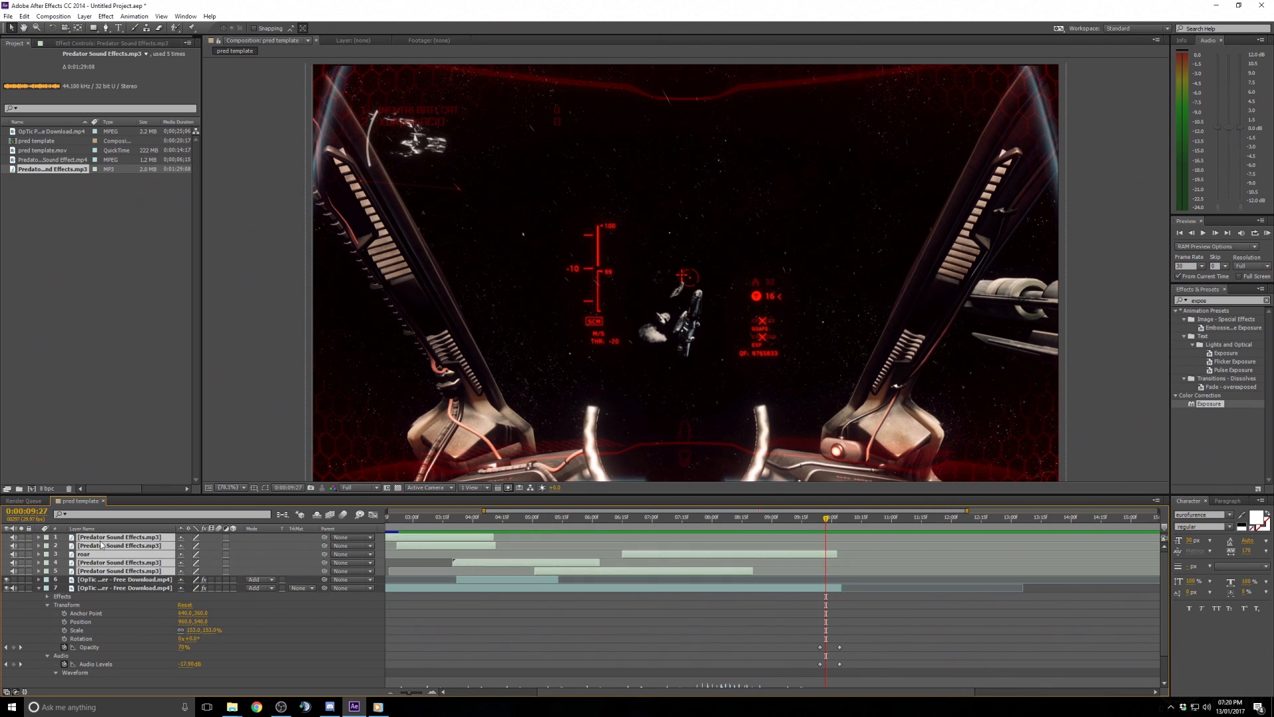
{"action": "right_click", "coordinate": [126, 575]}
{"action": "left_click", "coordinate": [46, 571]}
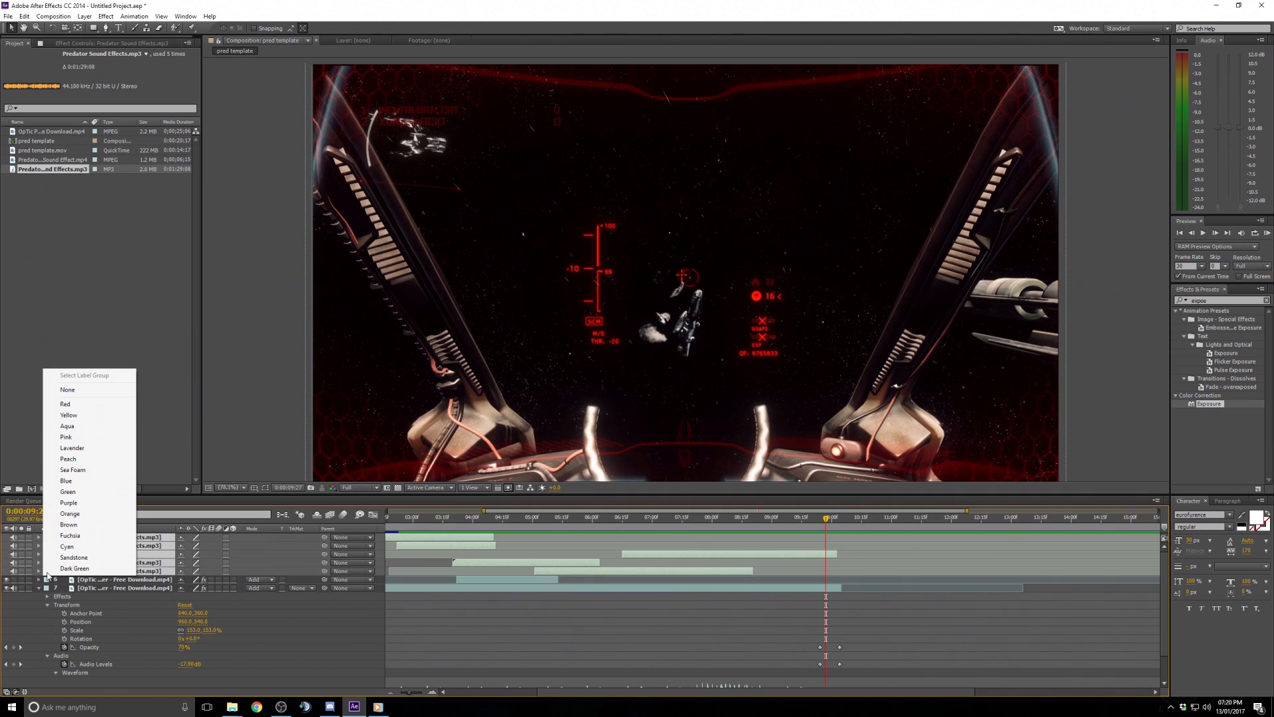
{"action": "left_click", "coordinate": [86, 488]}
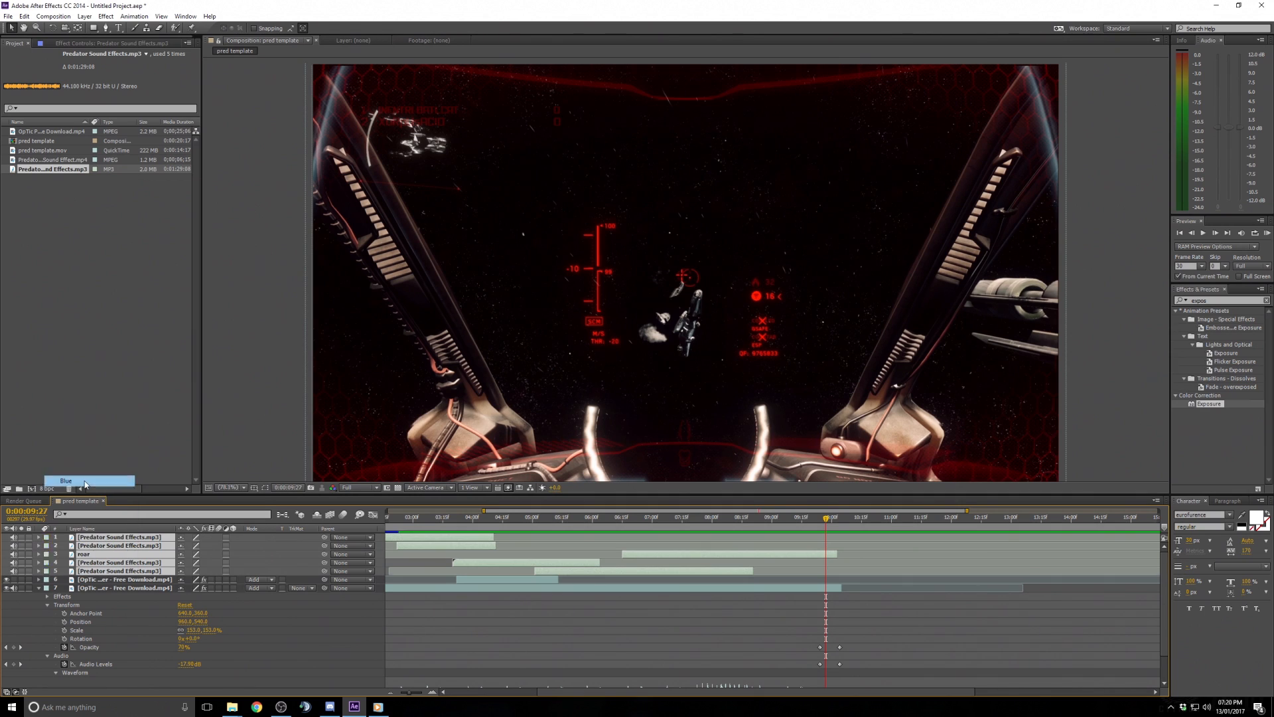
{"action": "left_click", "coordinate": [460, 622]}
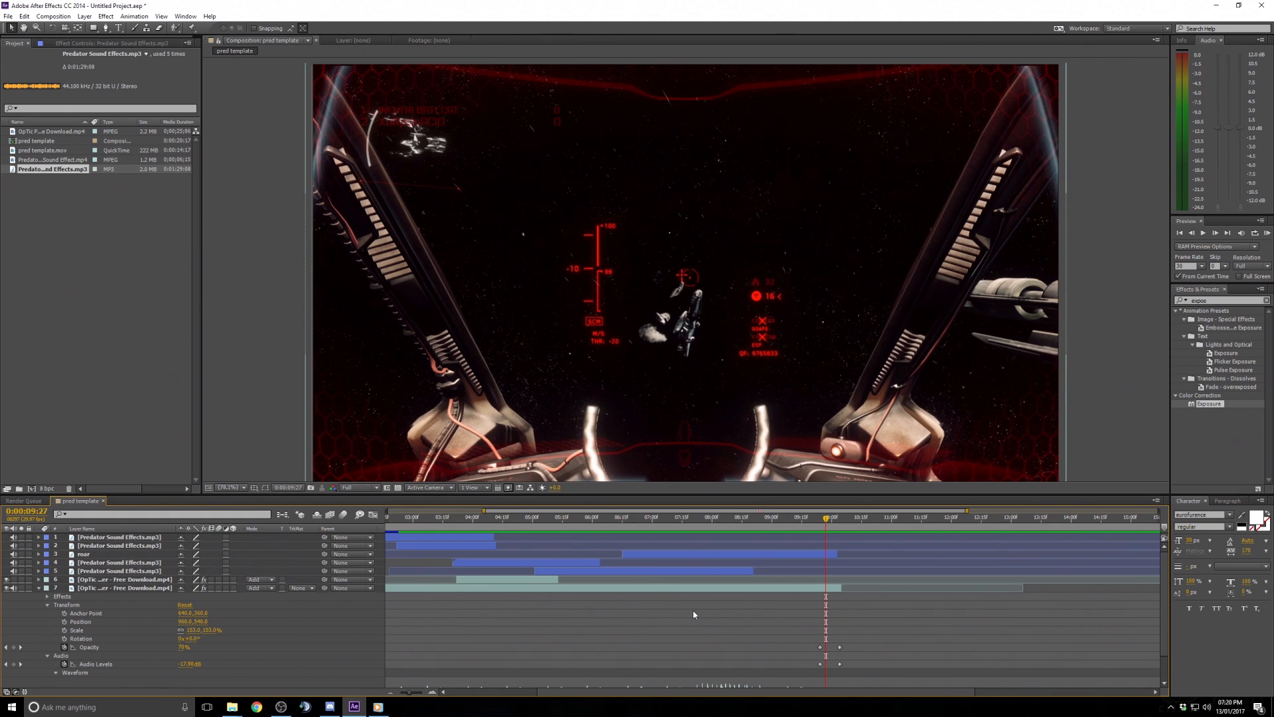
- Zoom the timeline into the start and step frame by frame to find the first red flash around 0:00:01:29
{"action": "left_click_drag", "start_coordinate": [967, 512], "coordinate": [894, 513]}
{"action": "left_click_drag", "start_coordinate": [808, 692], "coordinate": [687, 701]}
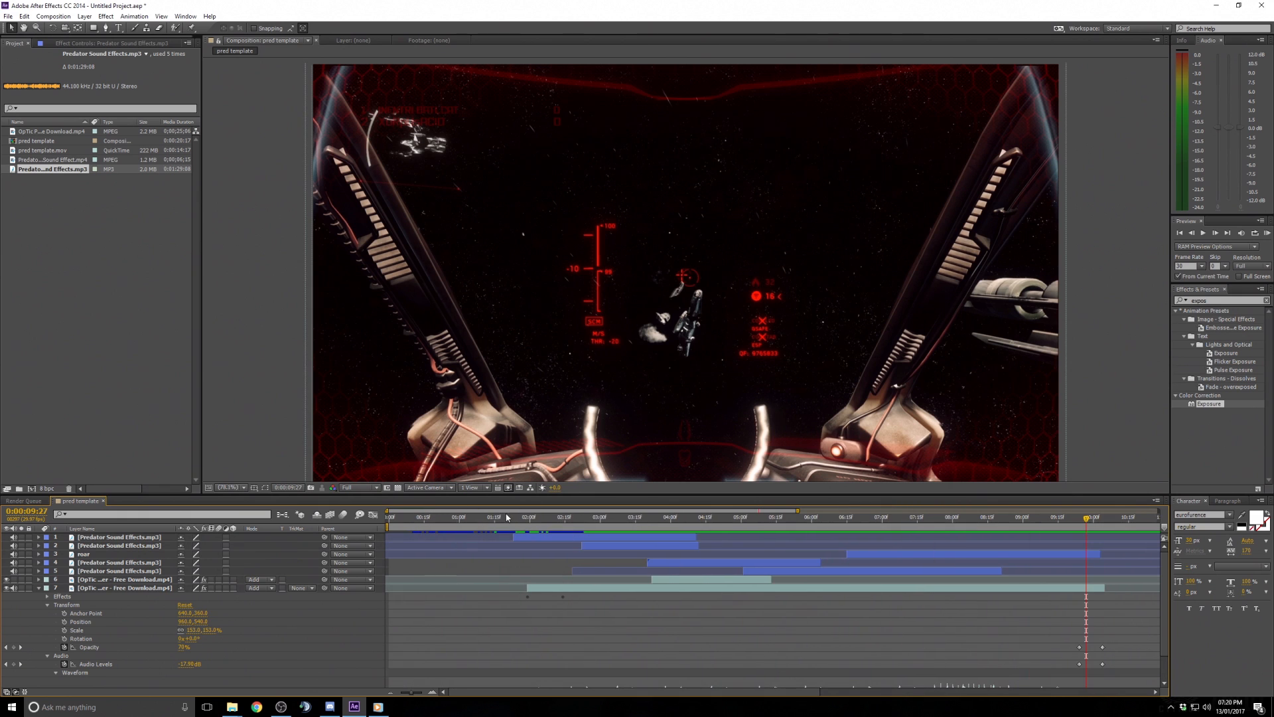
{"action": "left_click_drag", "start_coordinate": [511, 518], "coordinate": [526, 521]}
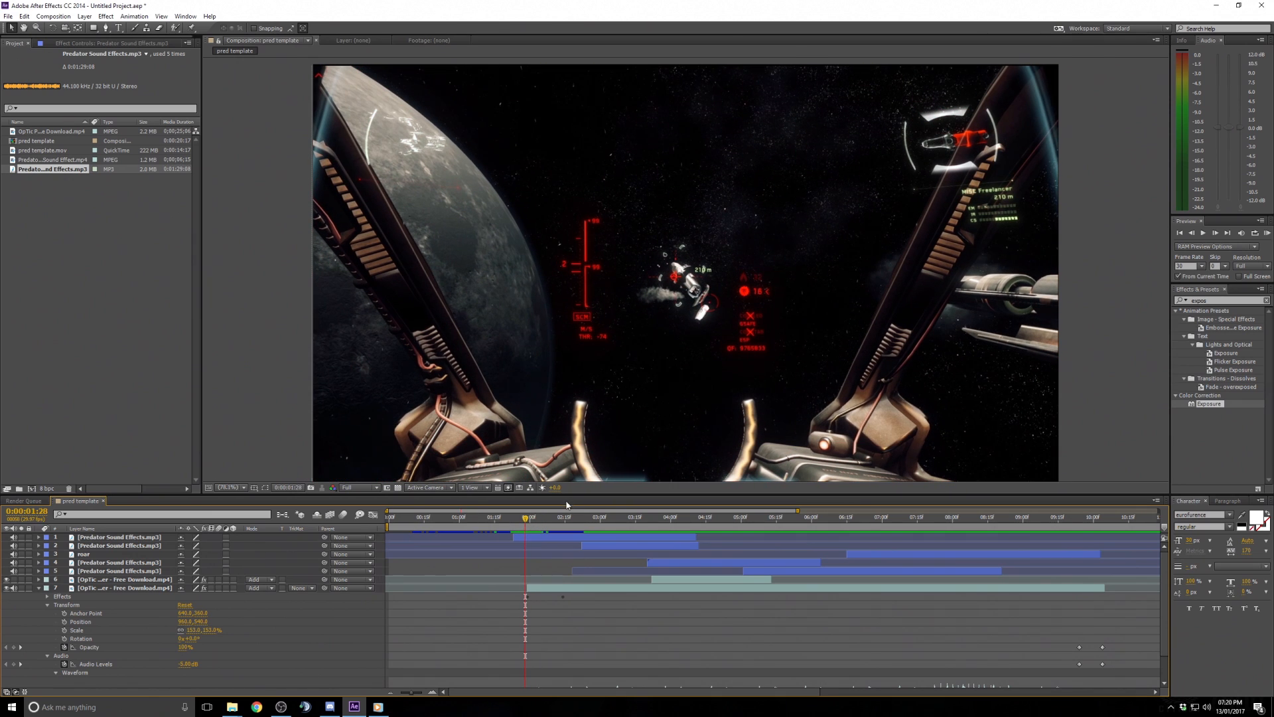
{"action": "left_click", "coordinate": [1215, 233]}
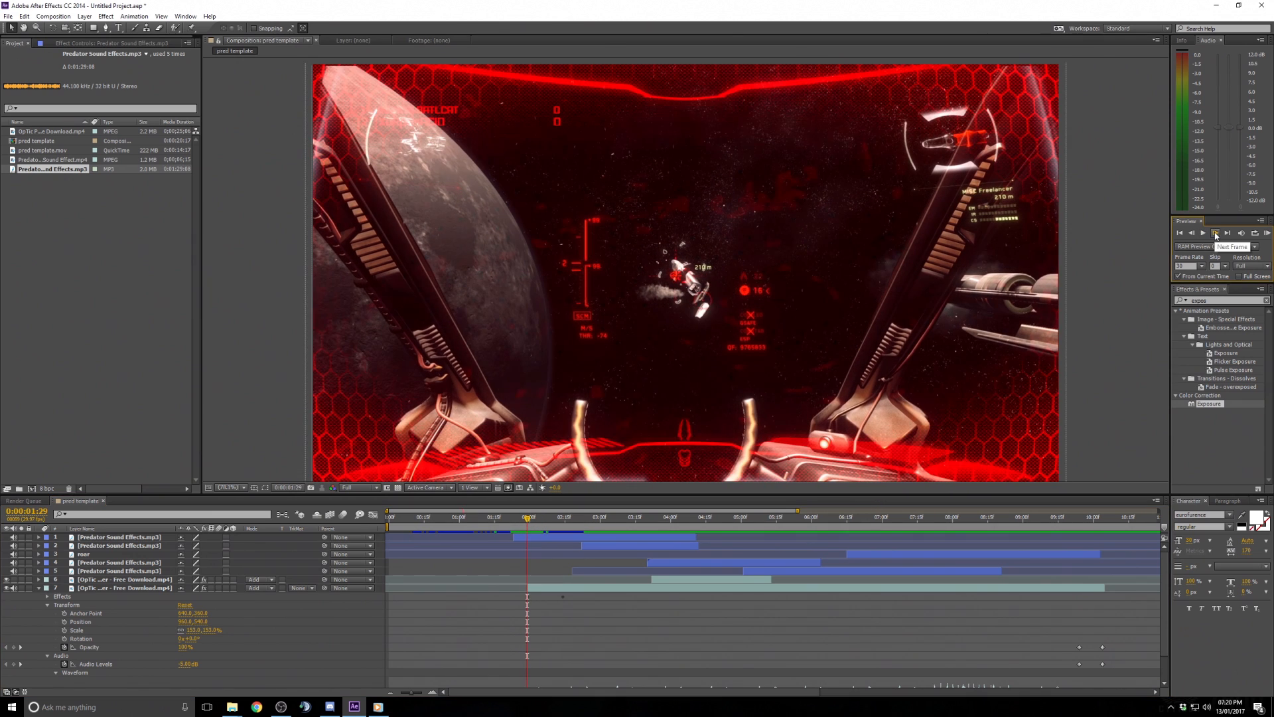
{"action": "key", "text": "Page_Up"}
{"action": "left_click", "coordinate": [1215, 233]}
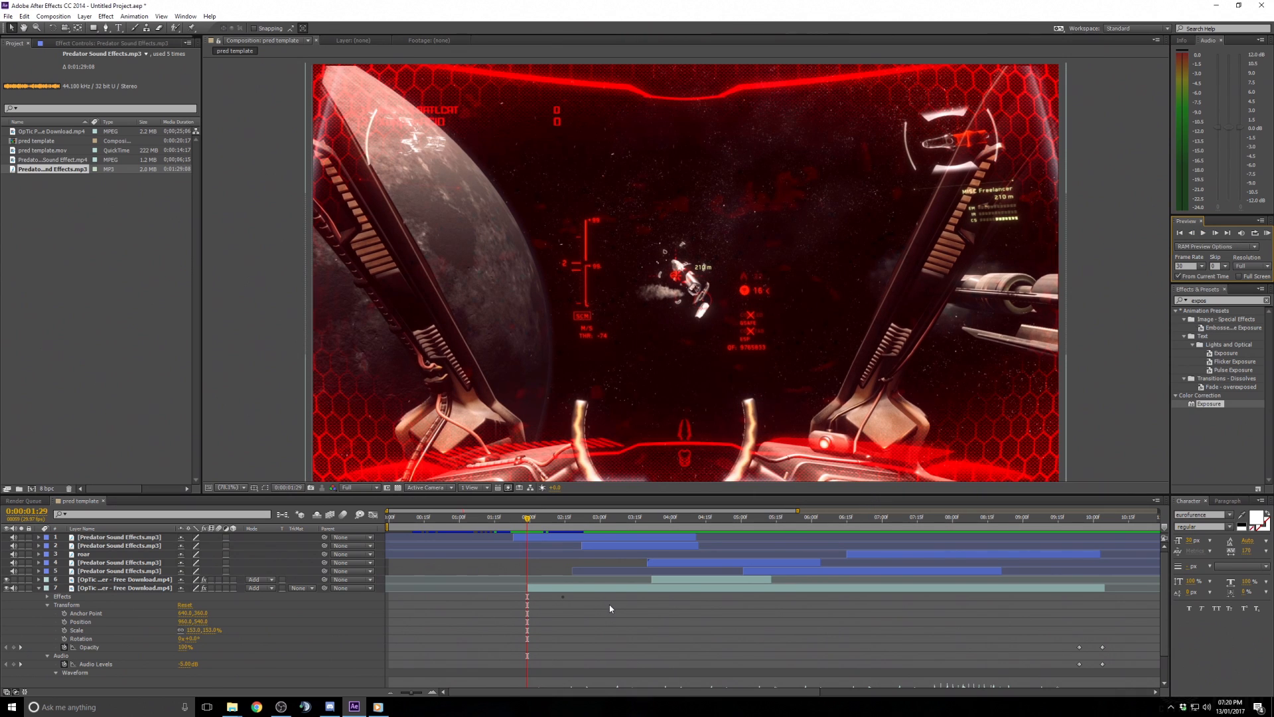
- On the pred template.mov layer, add a Scale keyframe at the flash frame and set it to 115%
{"action": "scroll", "coordinate": [581, 621], "scroll_direction": "down", "scroll_amount": 2}
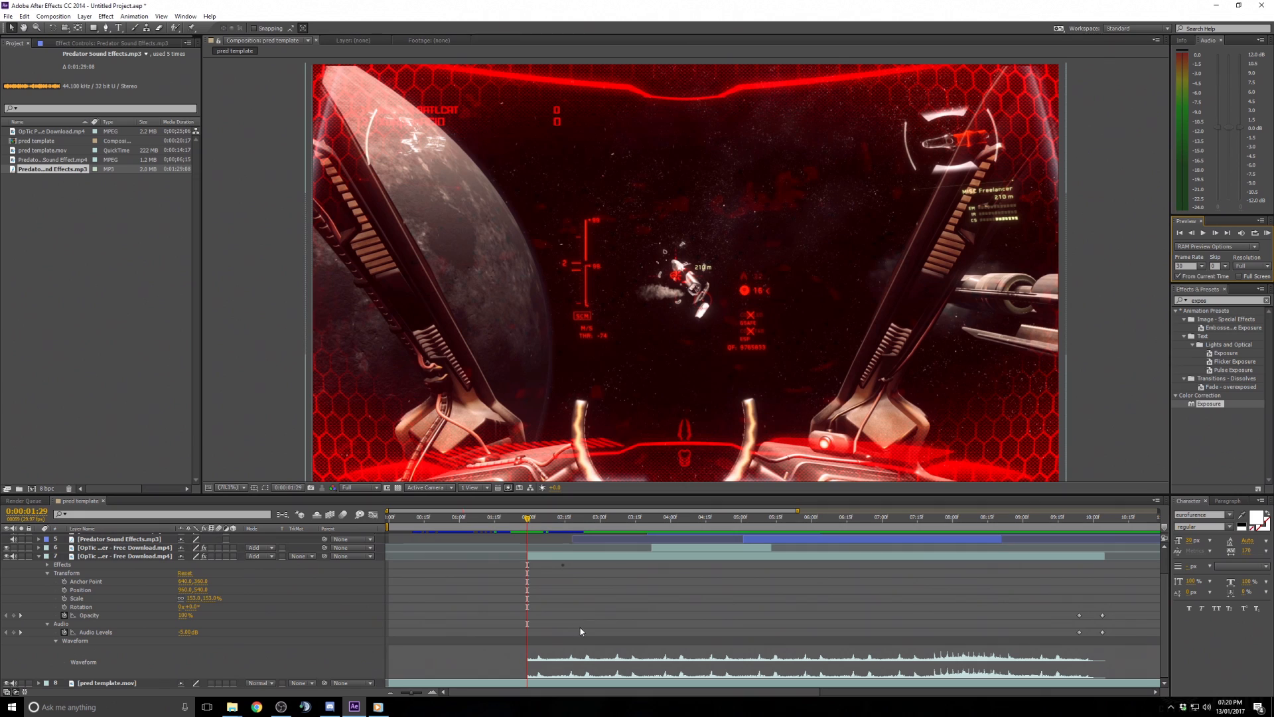
{"action": "scroll", "coordinate": [555, 630], "scroll_direction": "up", "scroll_amount": 1}
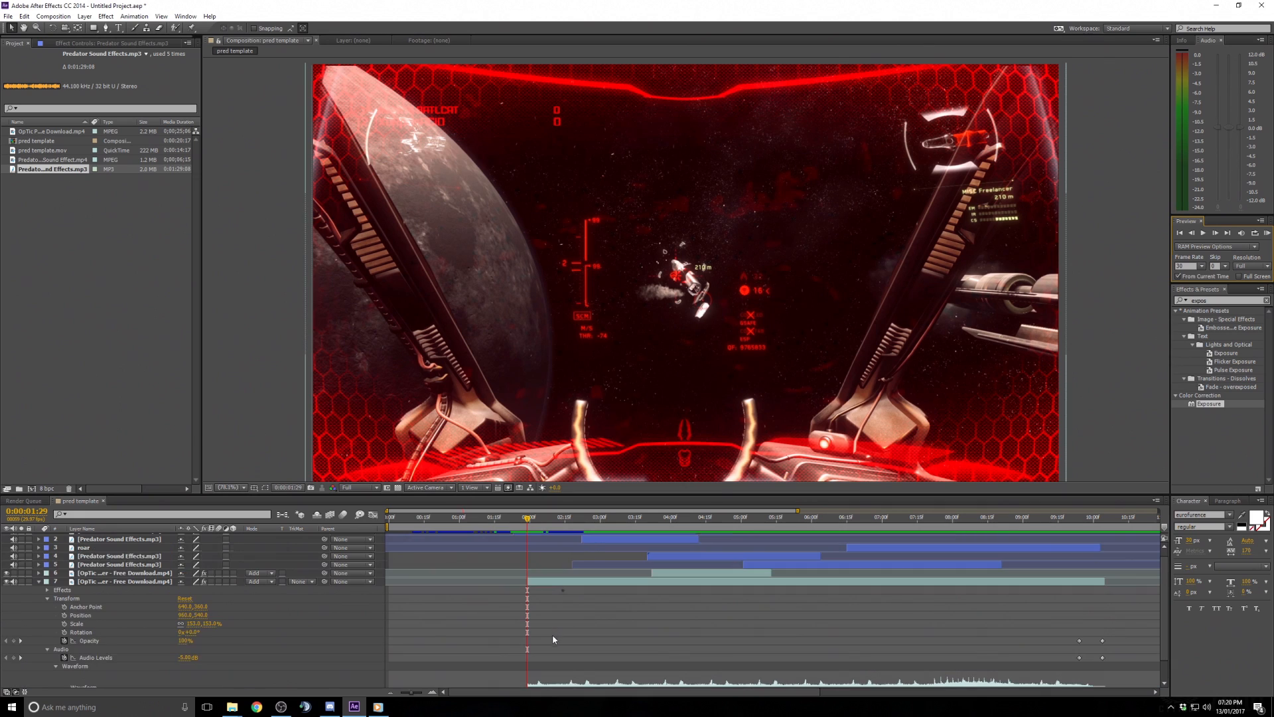
{"action": "scroll", "coordinate": [552, 634], "scroll_direction": "down", "scroll_amount": 1}
{"action": "left_click", "coordinate": [507, 683]}
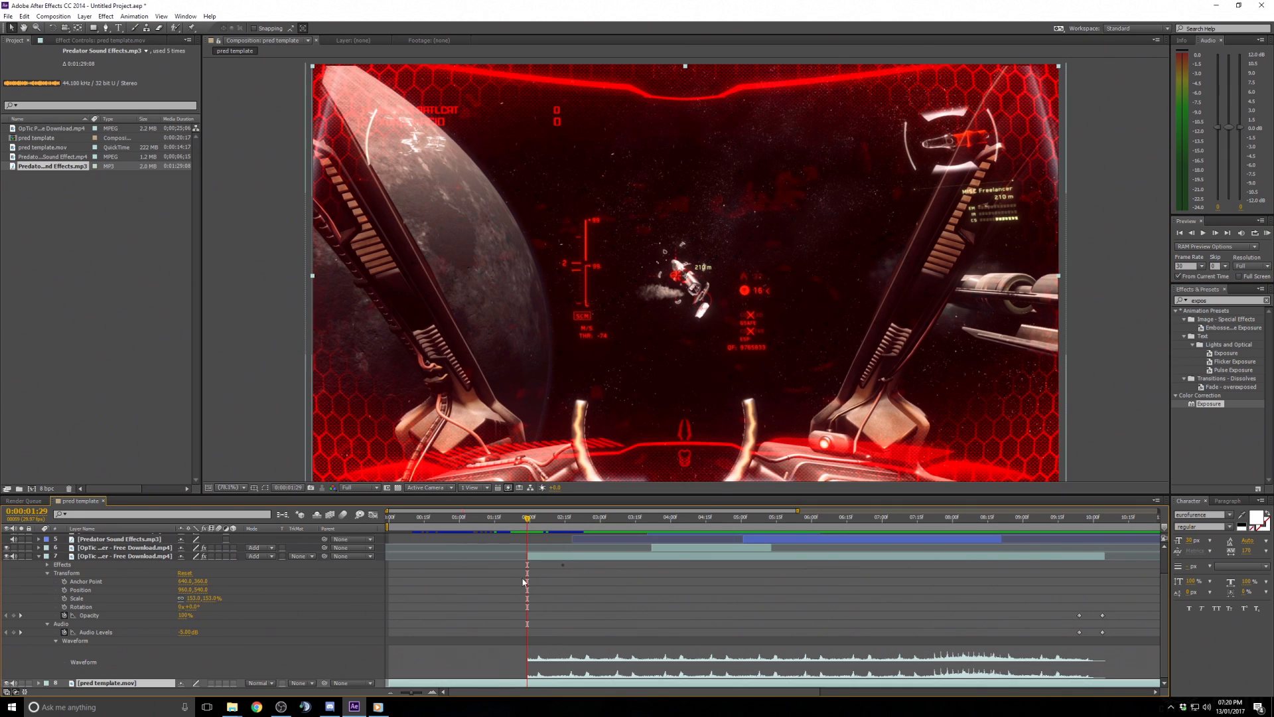
{"action": "scroll", "coordinate": [77, 611], "scroll_direction": "up", "scroll_amount": 1}
{"action": "left_click", "coordinate": [39, 582]}
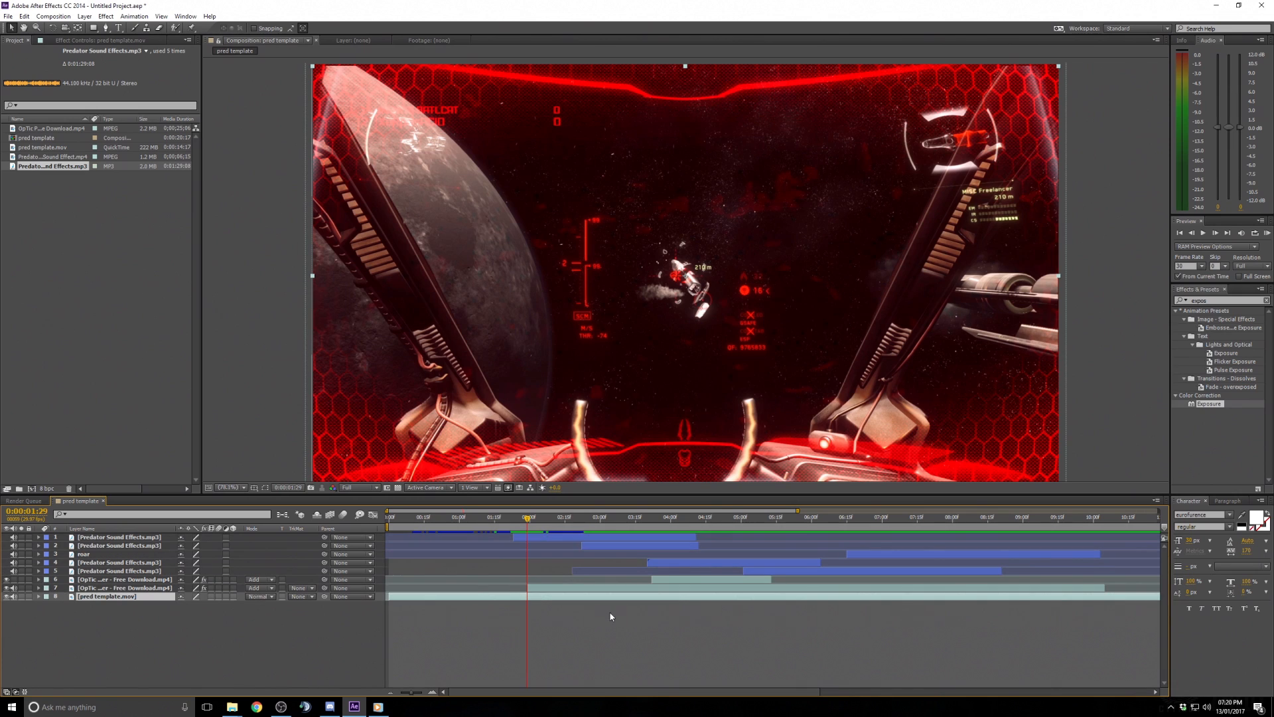
{"action": "left_click", "coordinate": [39, 596]}
{"action": "left_click", "coordinate": [47, 606]}
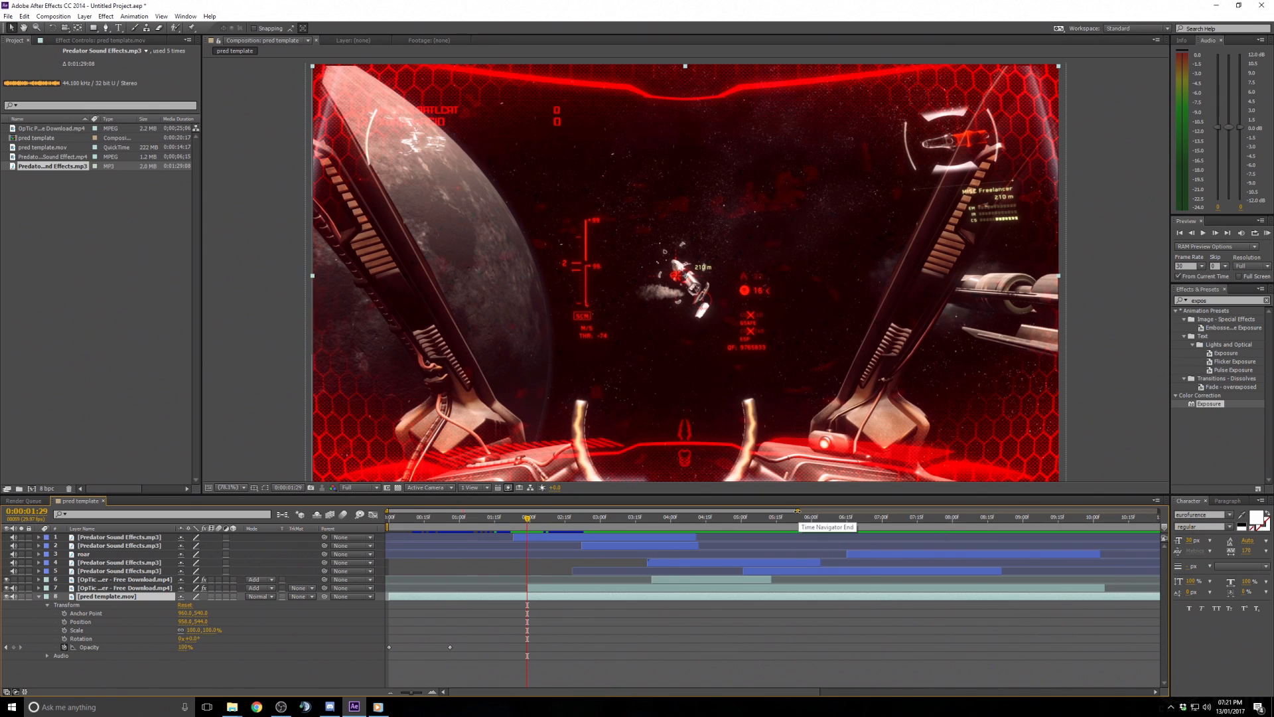
{"action": "left_click_drag", "start_coordinate": [798, 511], "coordinate": [519, 513]}
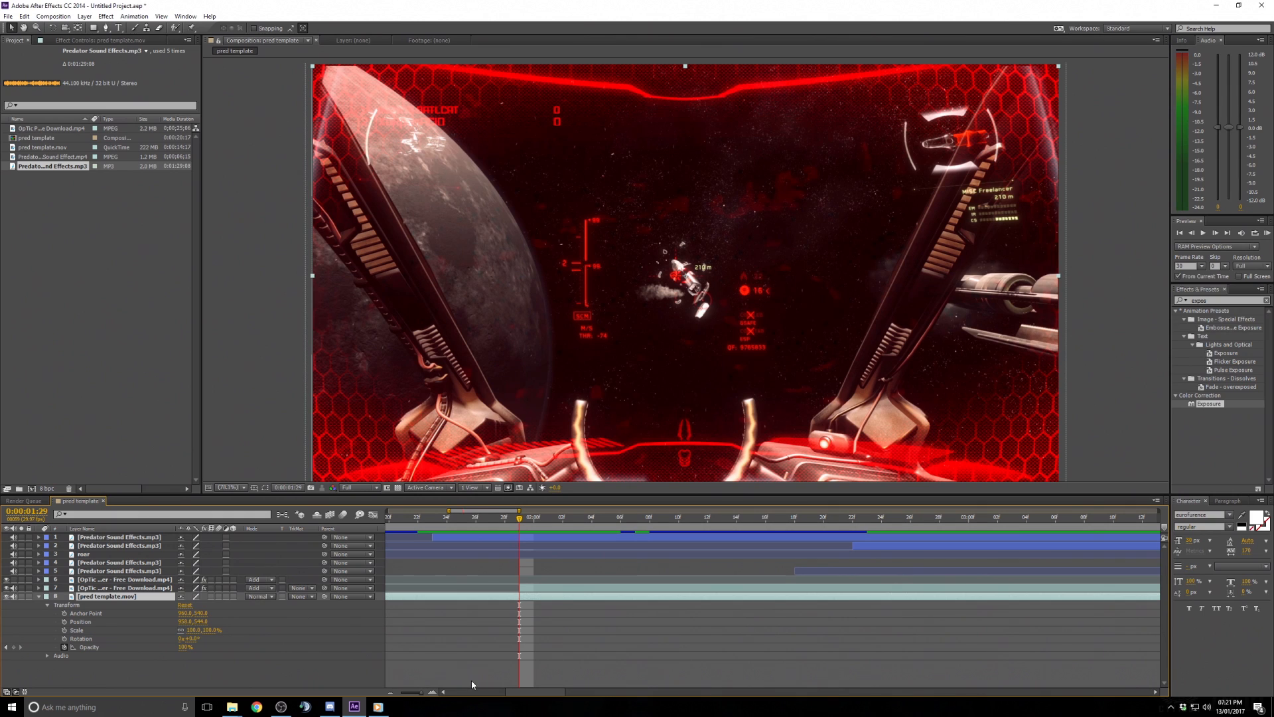
{"action": "left_click", "coordinate": [65, 622]}
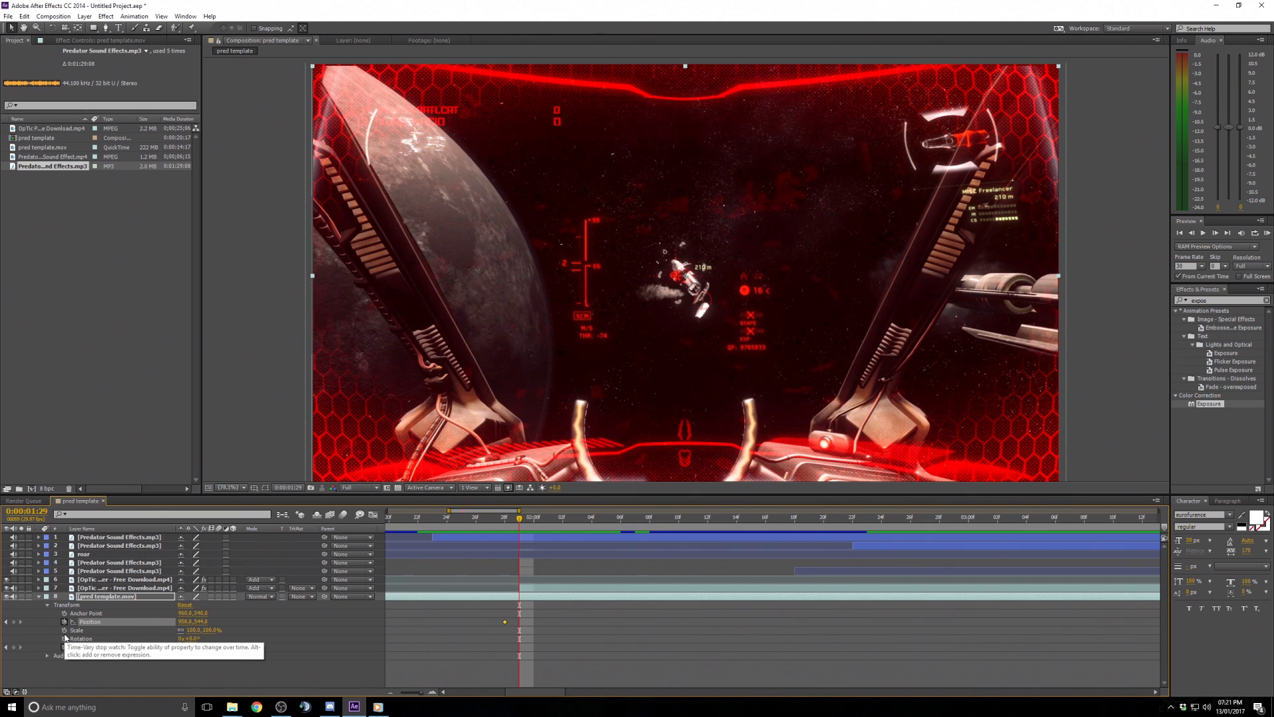
{"action": "key", "text": "ctrl+z"}
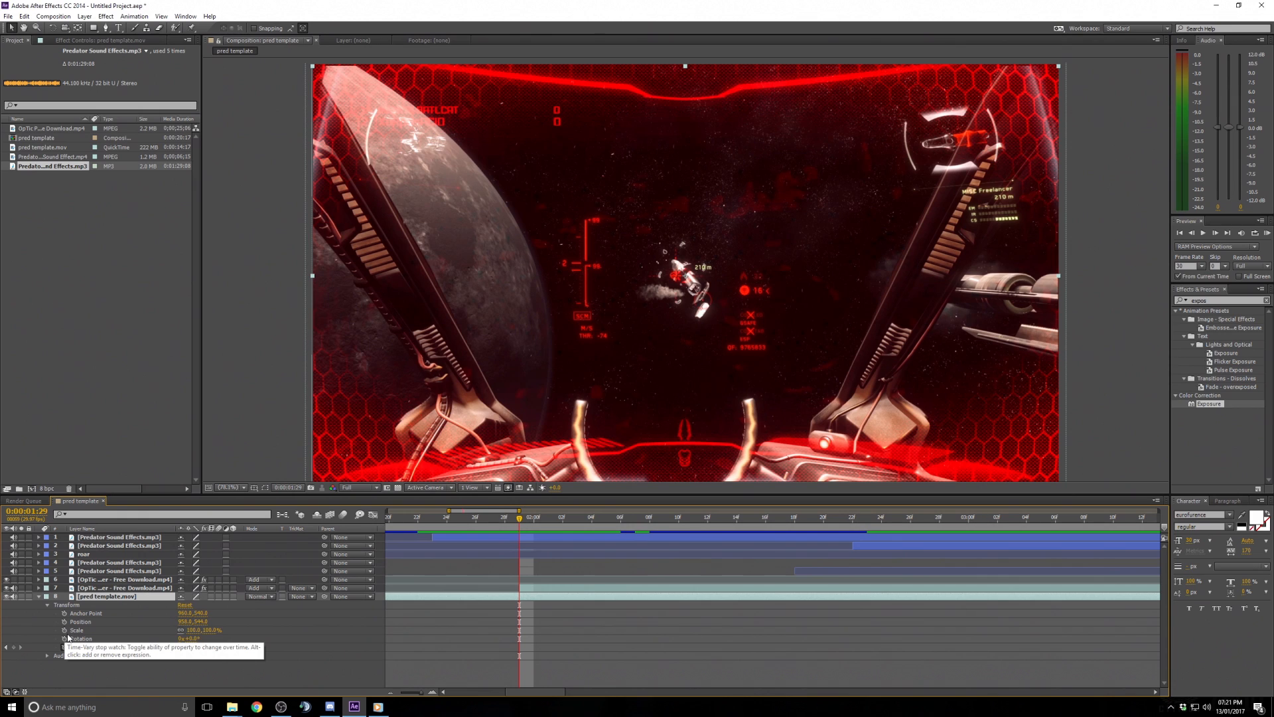
{"action": "left_click", "coordinate": [65, 630]}
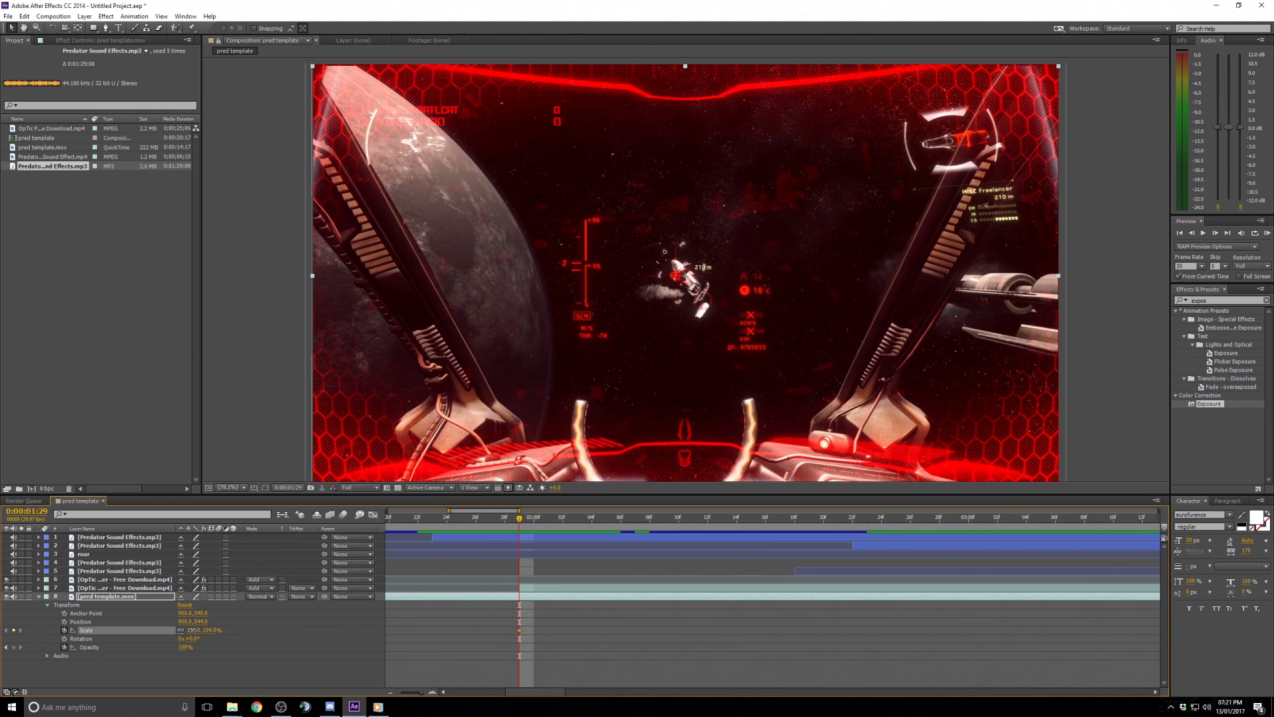
{"action": "left_click_drag", "start_coordinate": [191, 630], "coordinate": [201, 630]}
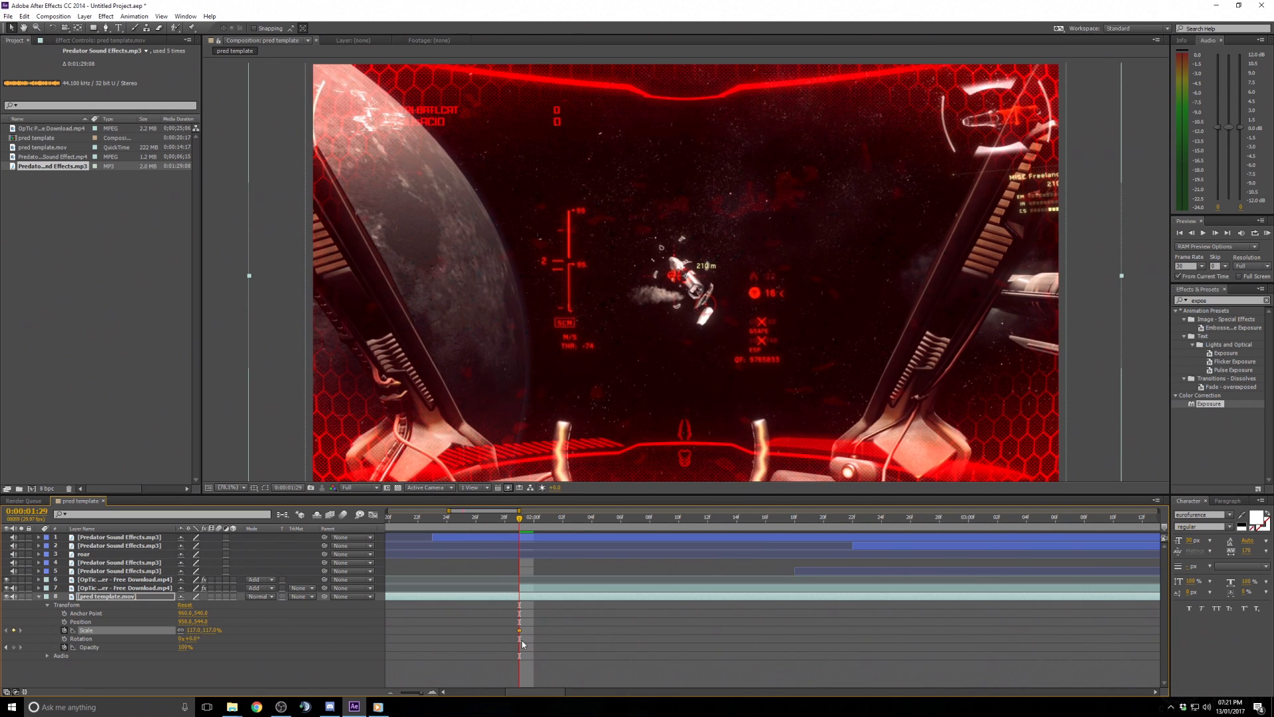
{"action": "left_click", "coordinate": [192, 630]}
{"action": "type", "text": "115"}
{"action": "key", "text": "Return"}
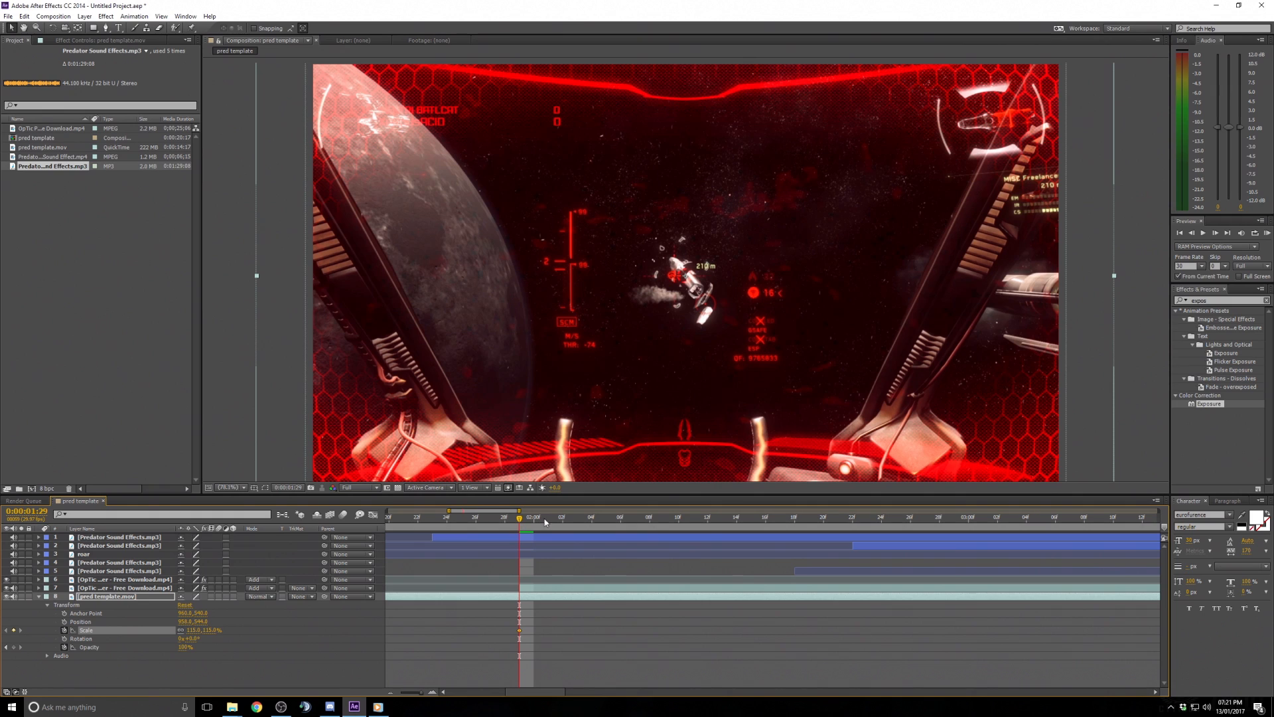
- Add a 100% Scale keyframe one frame earlier and scrub the timeline to check the zoom punch
{"action": "left_click", "coordinate": [1191, 233]}
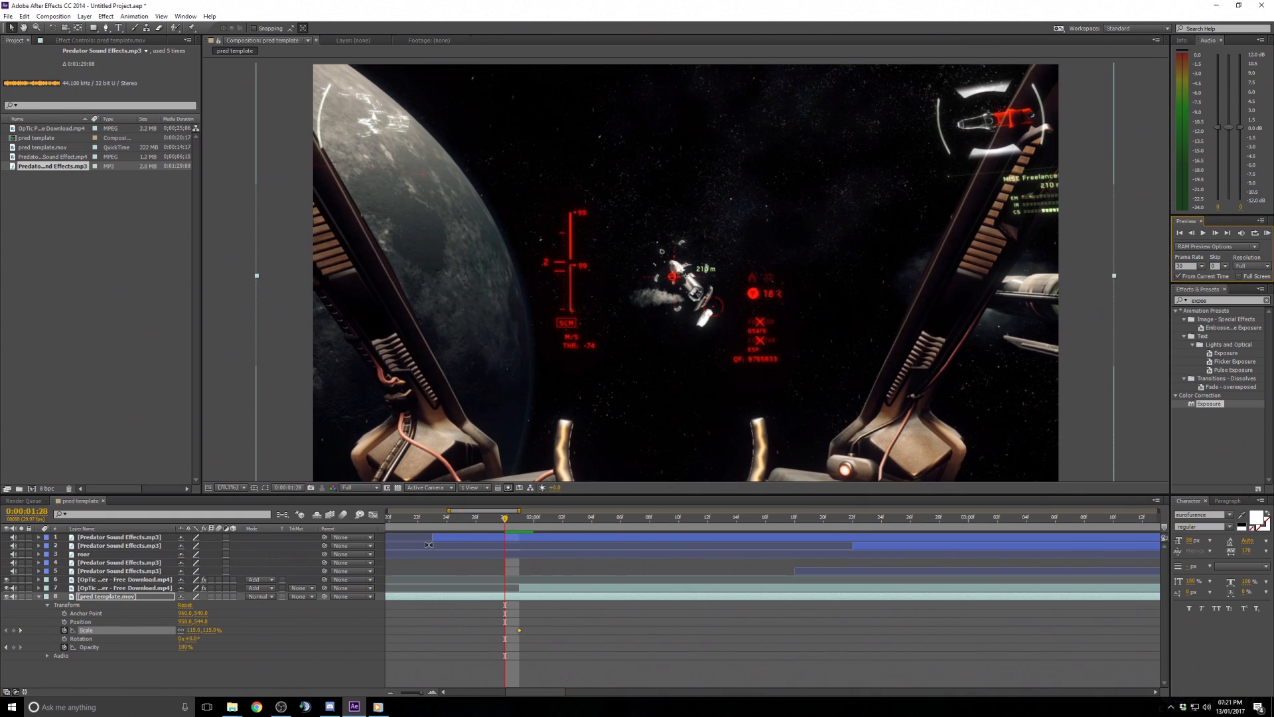
{"action": "left_click", "coordinate": [193, 630]}
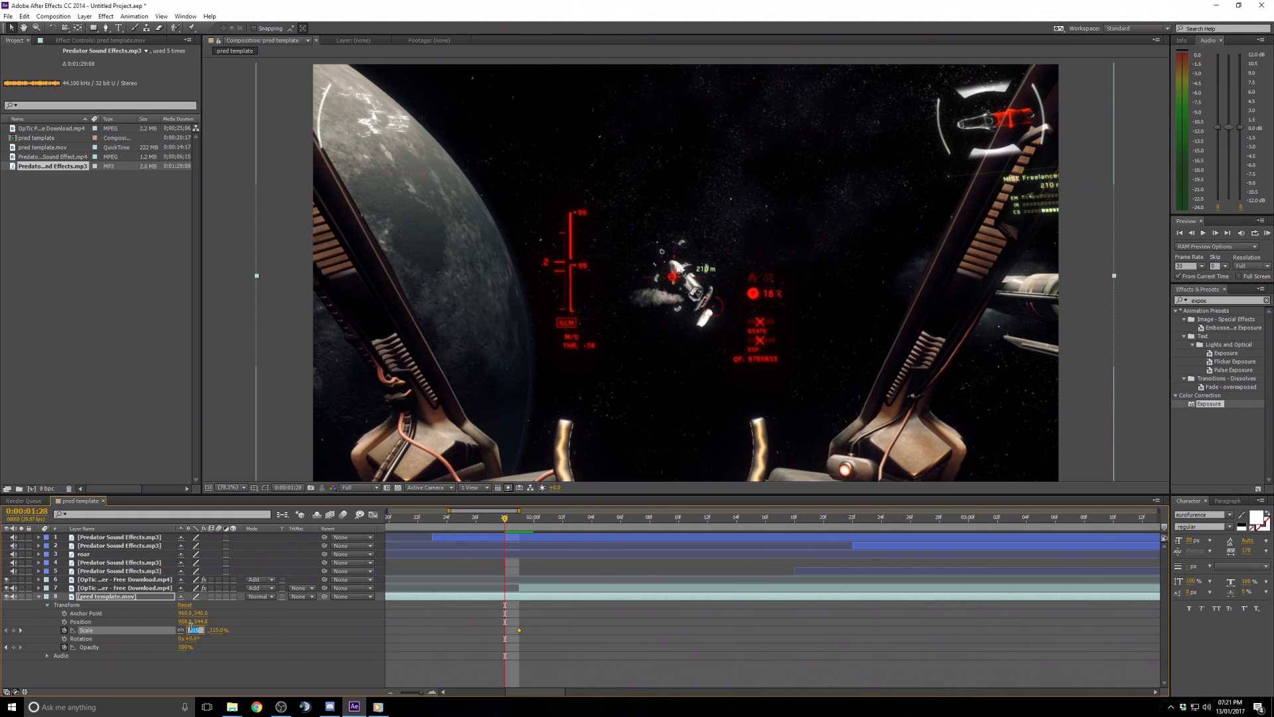
{"action": "type", "text": "100"}
{"action": "key", "text": "Return"}
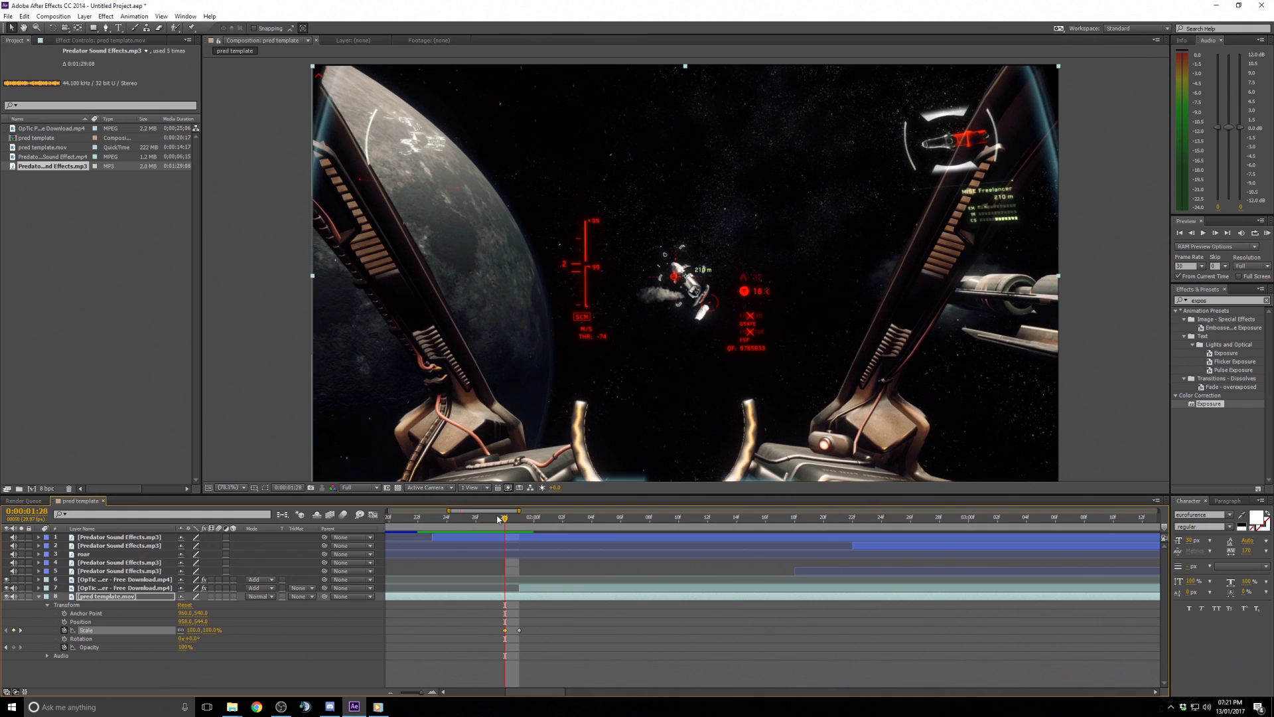
{"action": "left_click", "coordinate": [519, 521]}
{"action": "left_click_drag", "start_coordinate": [520, 523], "coordinate": [585, 520]}
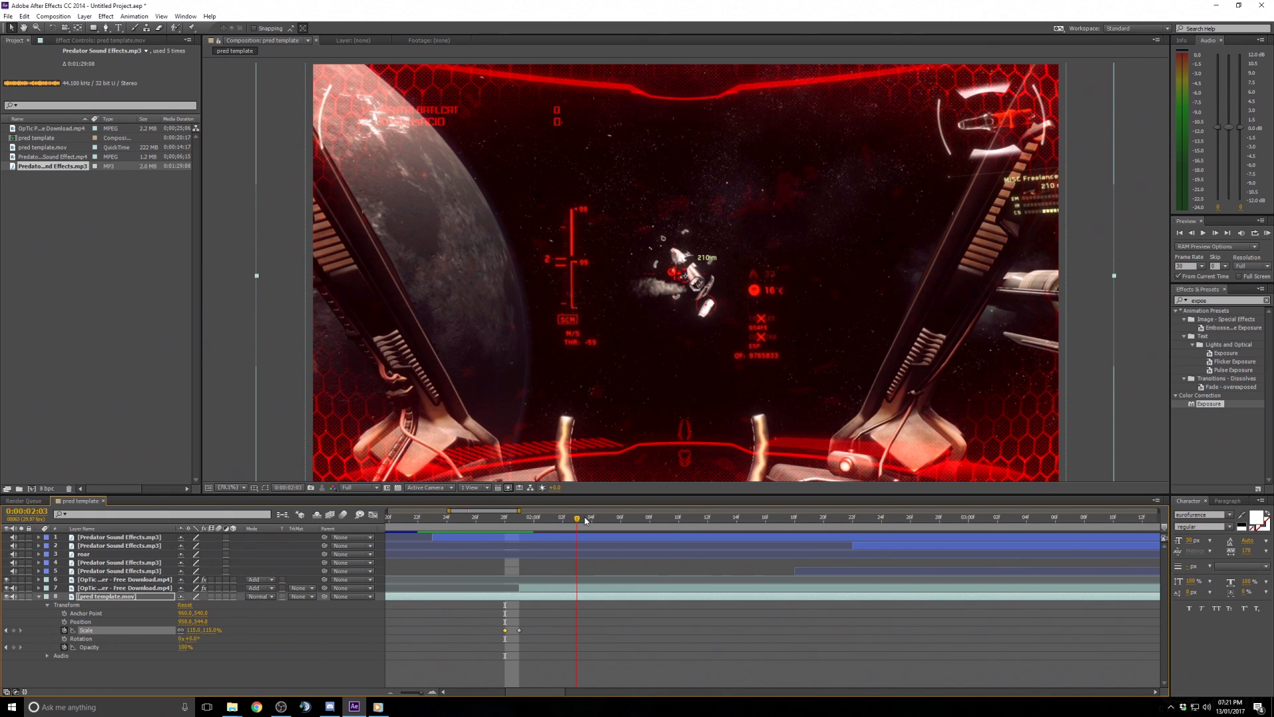
- Add a 100% Scale keyframe on pred template.mov at 0:00:02:03 to end the zoom punch
{"action": "left_click", "coordinate": [194, 630]}
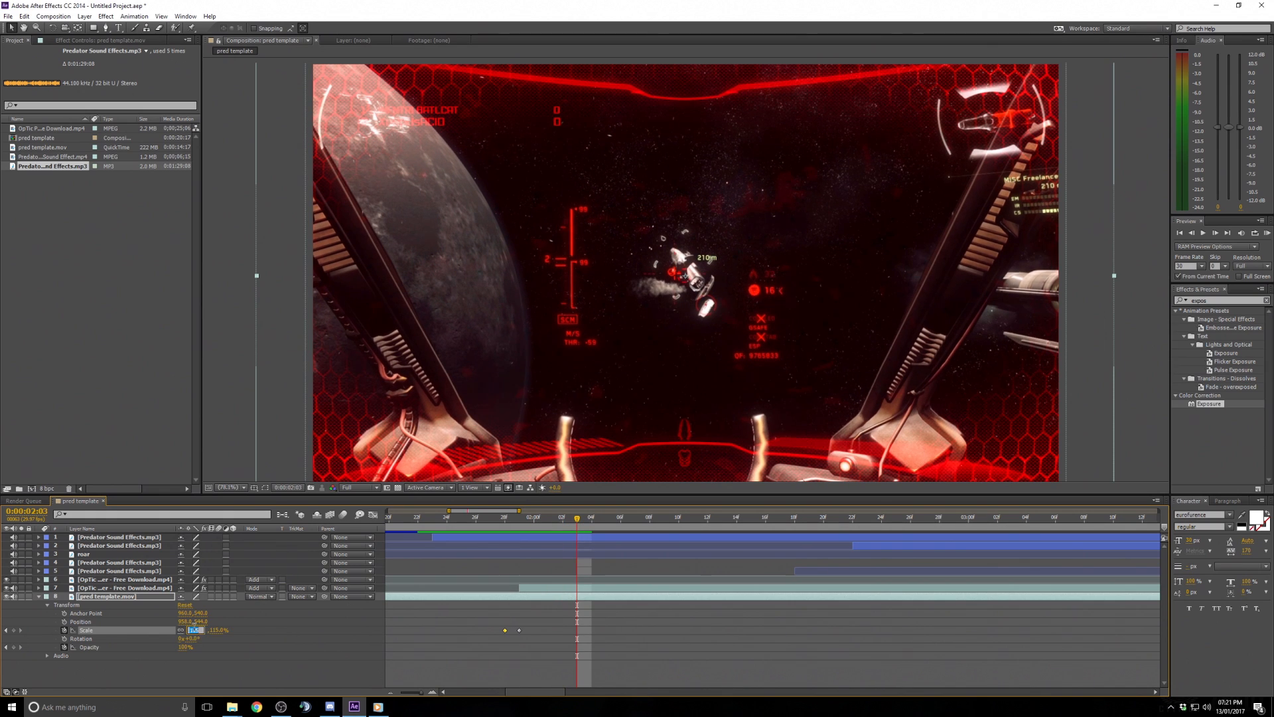
{"action": "type", "text": "100"}
{"action": "key", "text": "Return"}
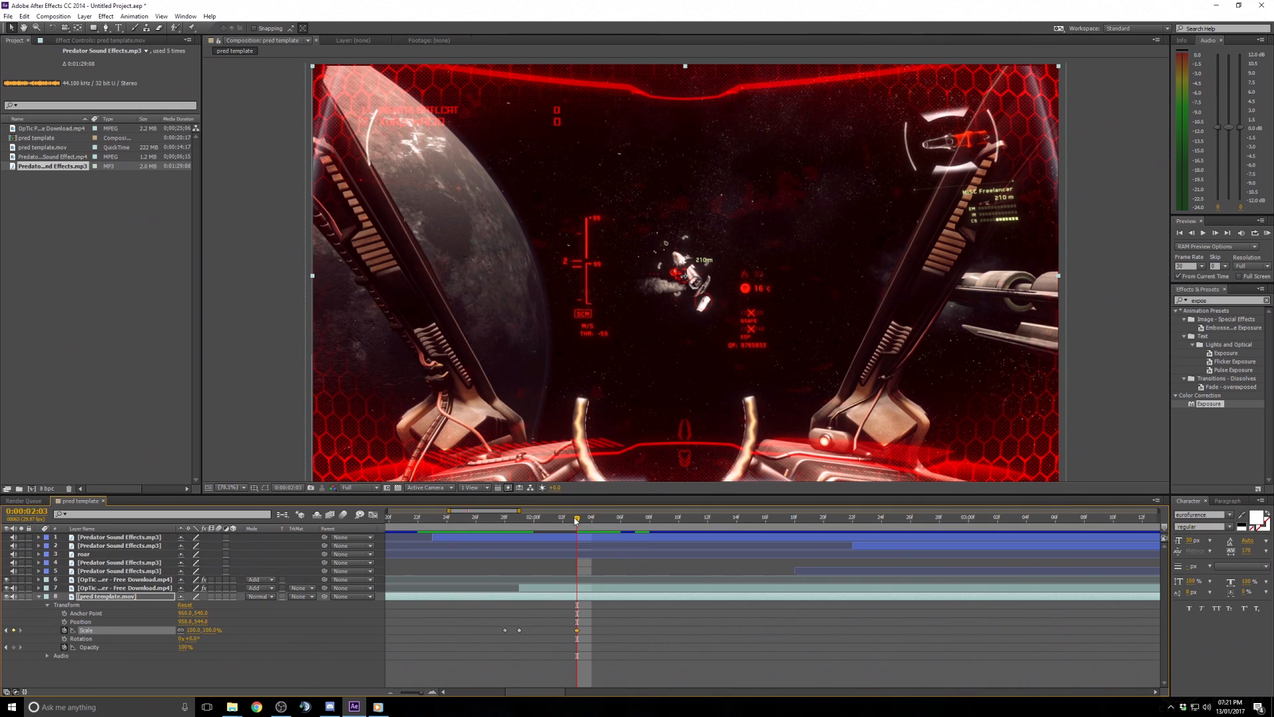
- RAM-preview the scale punch starting a little before the flash
{"action": "mouse_move", "coordinate": [576, 521]}
{"action": "left_mouse_down"}
{"action": "mouse_move", "coordinate": [506, 528]}
{"action": "mouse_move", "coordinate": [586, 520]}
{"action": "mouse_move", "coordinate": [555, 527]}
{"action": "left_mouse_up"}
{"action": "left_click_drag", "start_coordinate": [583, 529], "coordinate": [451, 535]}
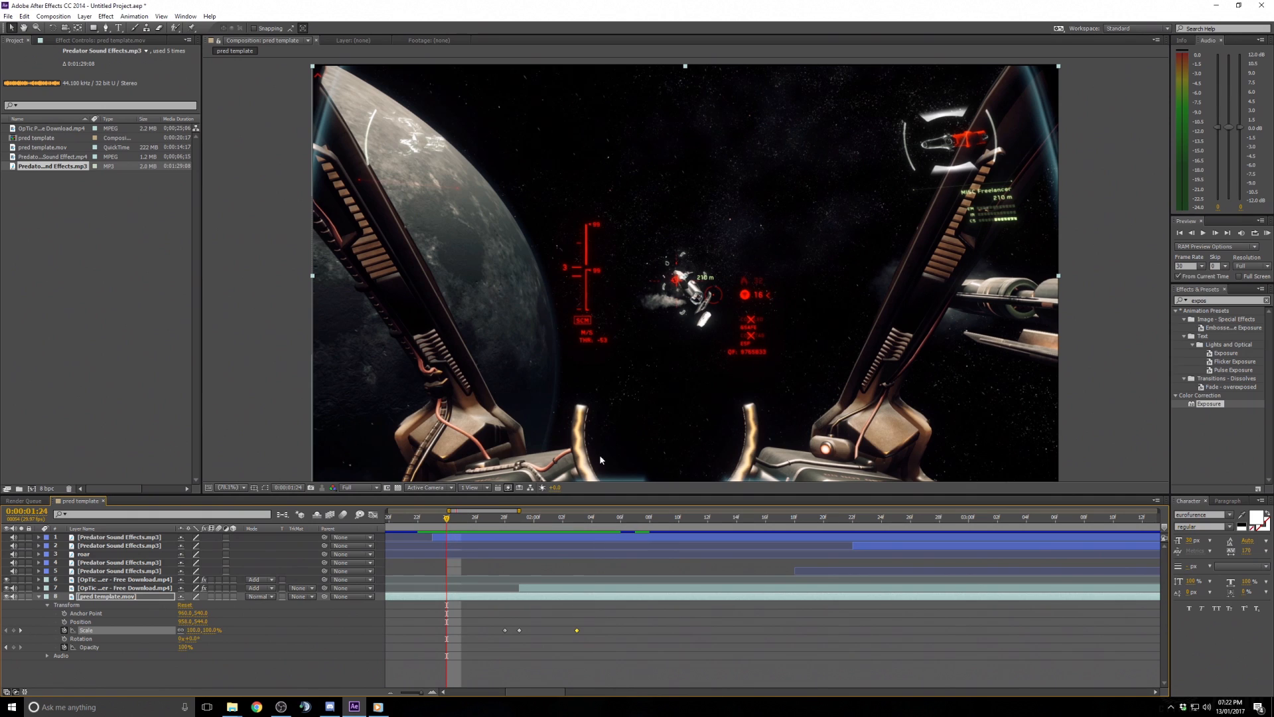
{"action": "mouse_move", "coordinate": [521, 511]}
{"action": "left_mouse_down"}
{"action": "mouse_move", "coordinate": [564, 511]}
{"action": "mouse_move", "coordinate": [541, 512]}
{"action": "left_mouse_up"}
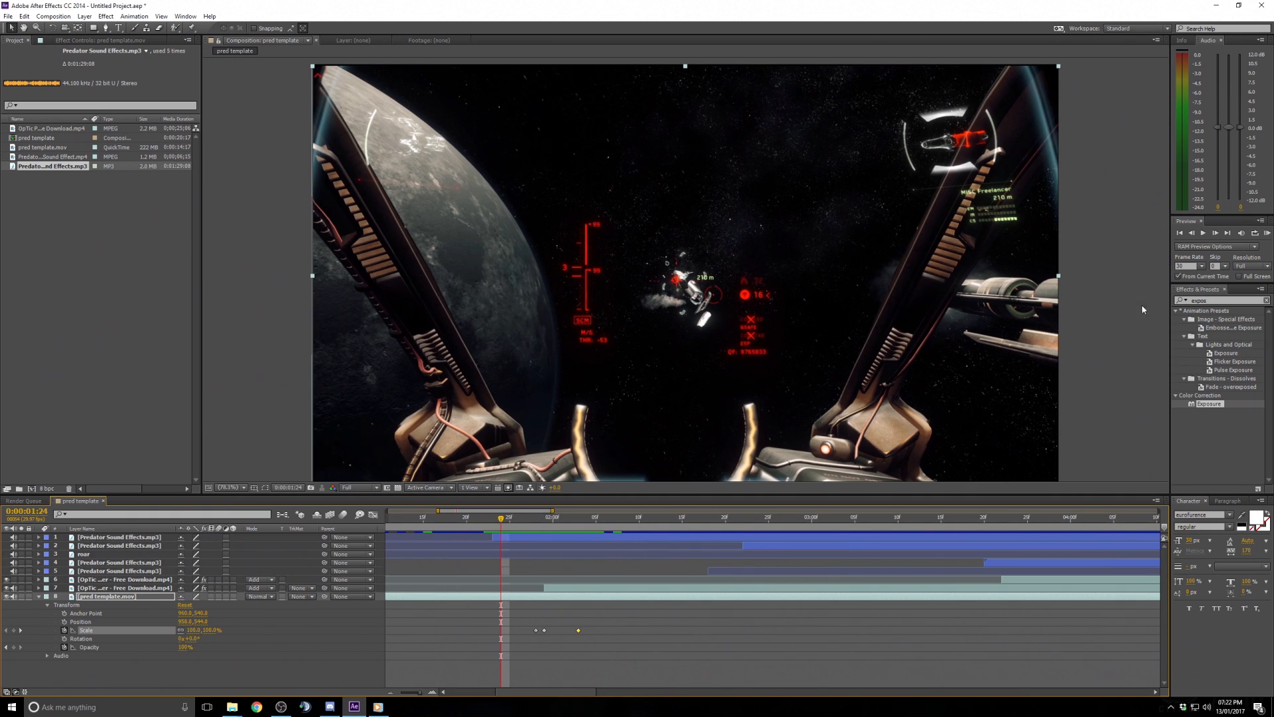
{"action": "left_click", "coordinate": [415, 522]}
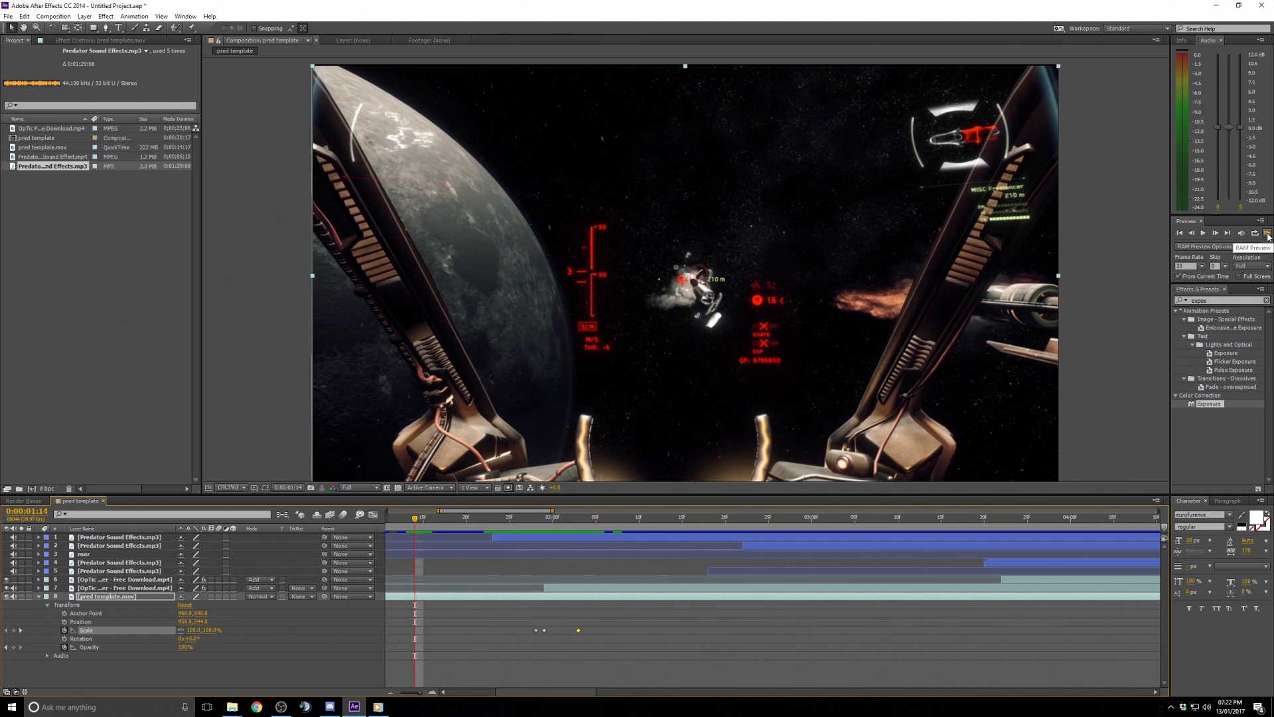
{"action": "left_click", "coordinate": [1203, 233]}
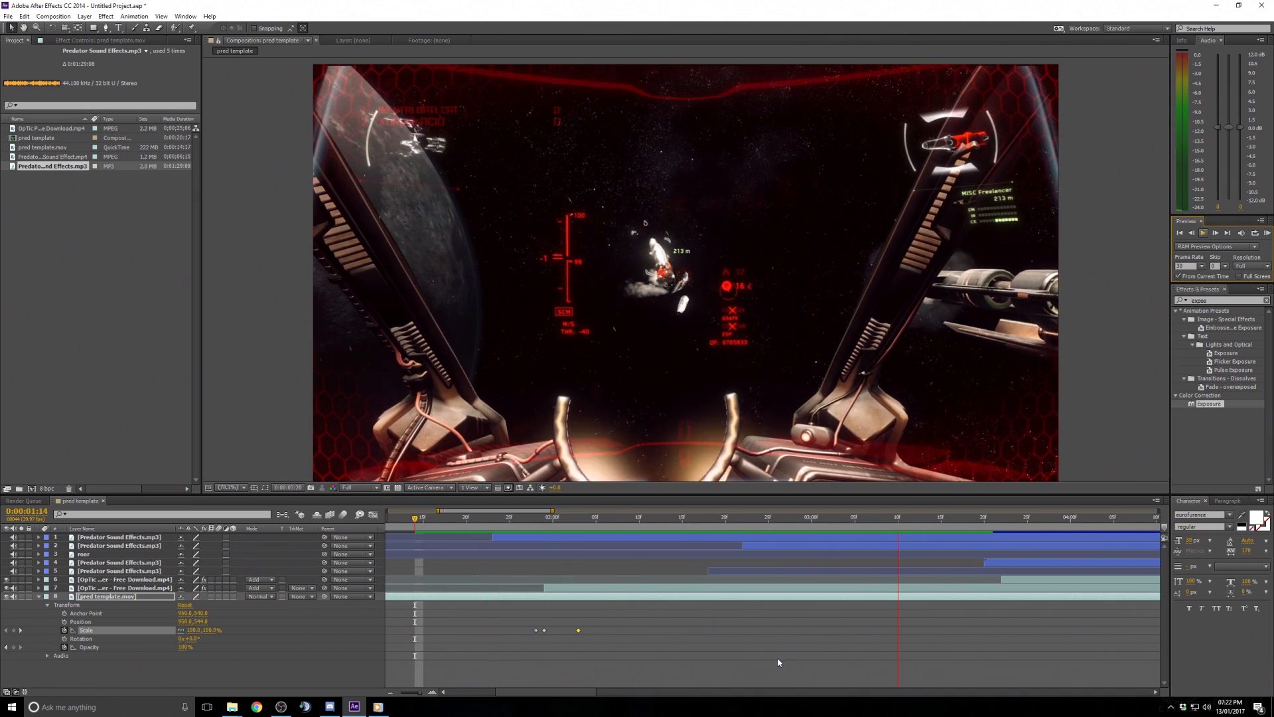
{"action": "key", "text": "space"}
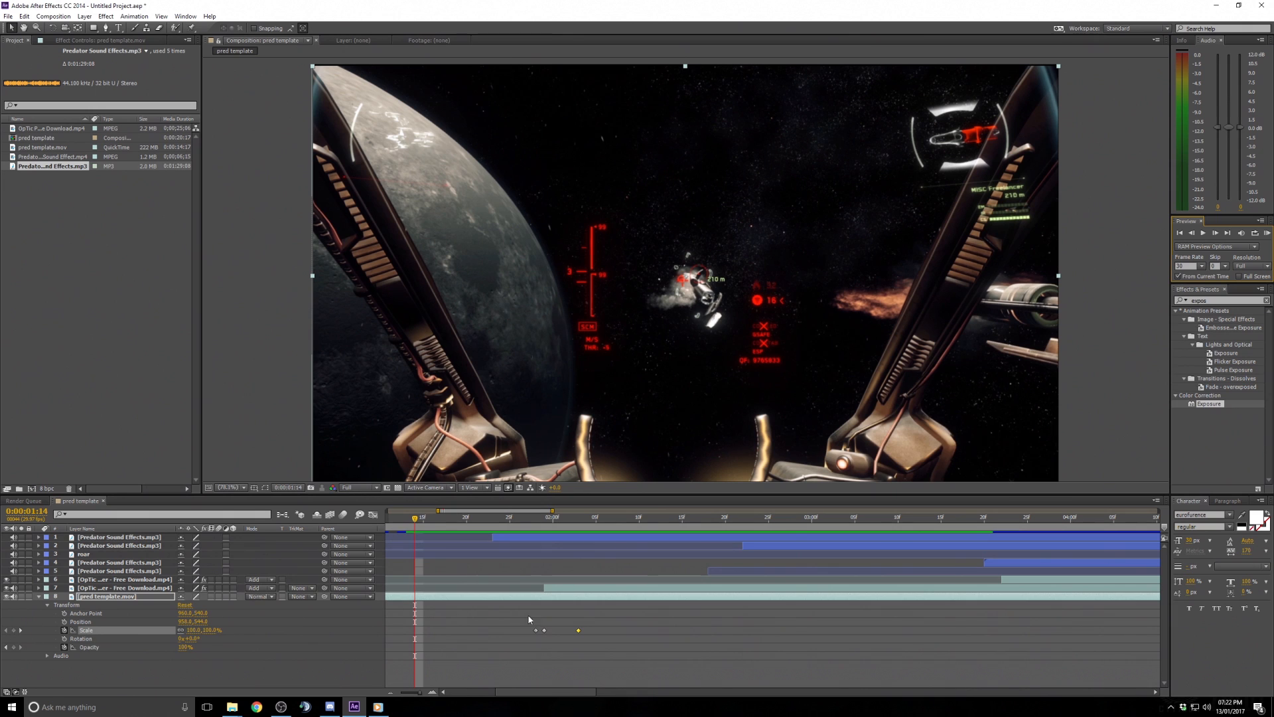
- Jump to the flash Scale keyframe at 0:00:01:29 and set it to 110%
{"action": "left_click", "coordinate": [21, 630]}
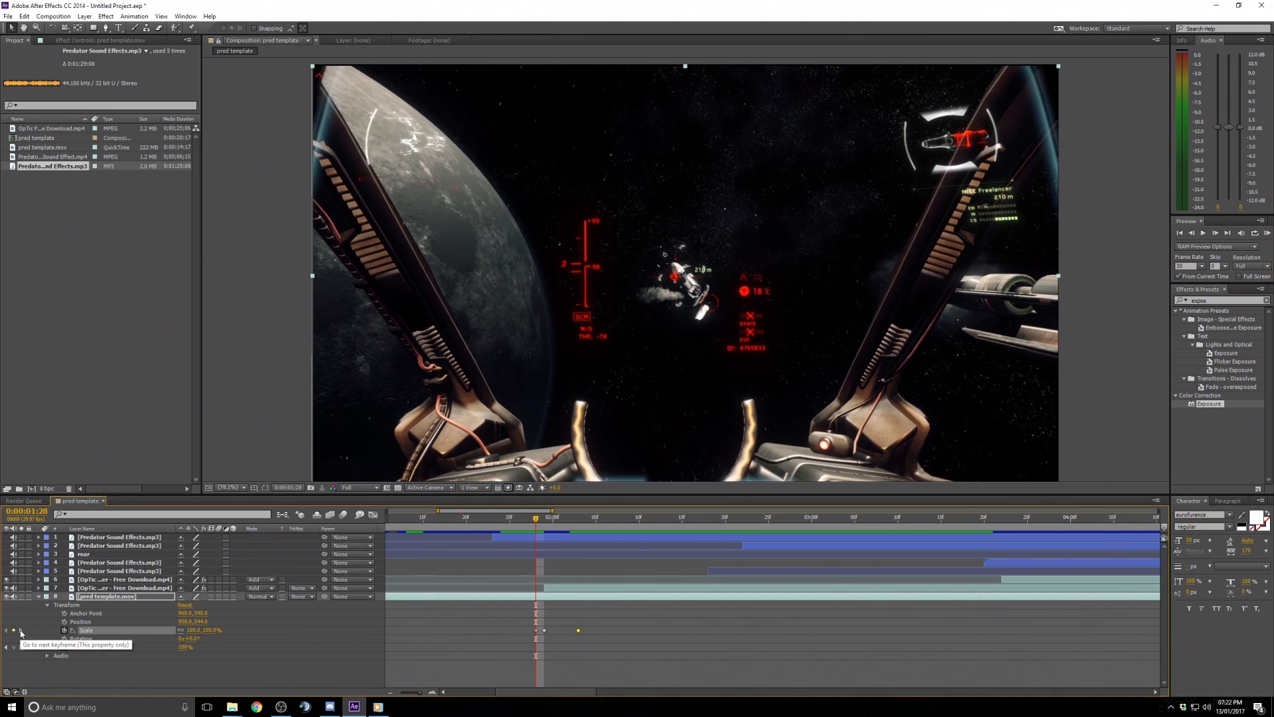
{"action": "left_click", "coordinate": [21, 630]}
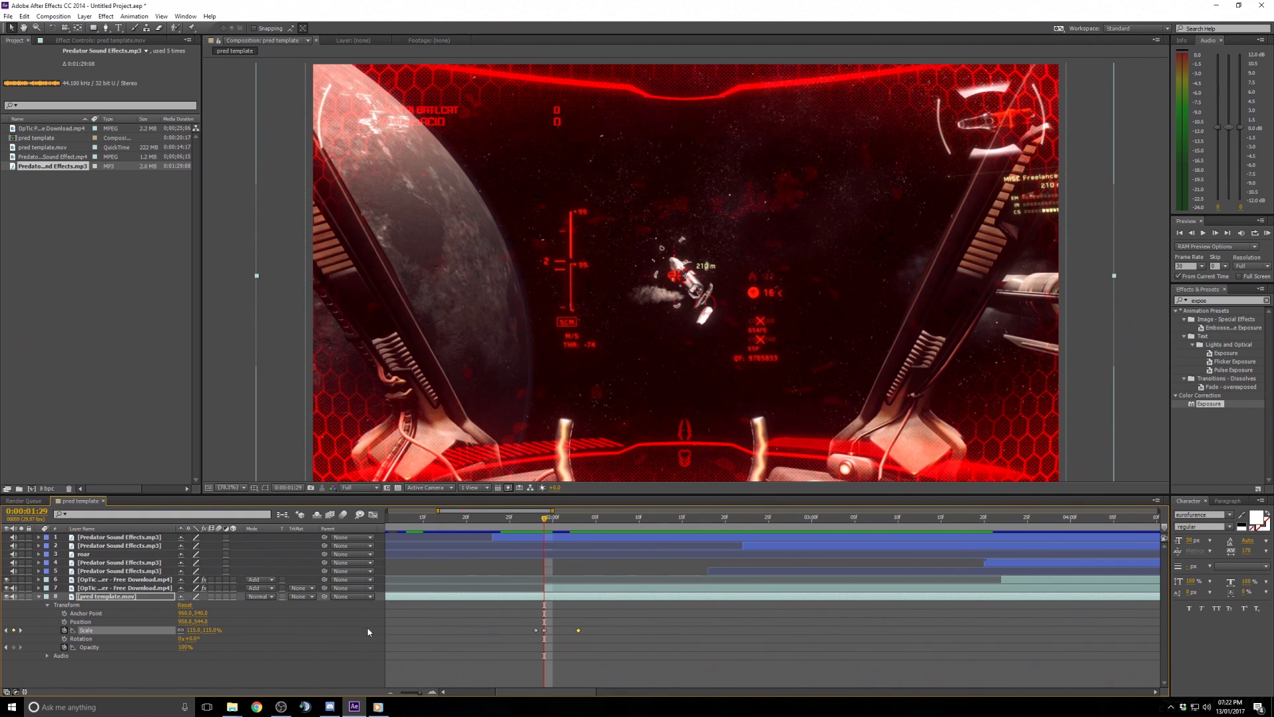
{"action": "left_click", "coordinate": [190, 630]}
{"action": "type", "text": "110"}
{"action": "key", "text": "Return"}
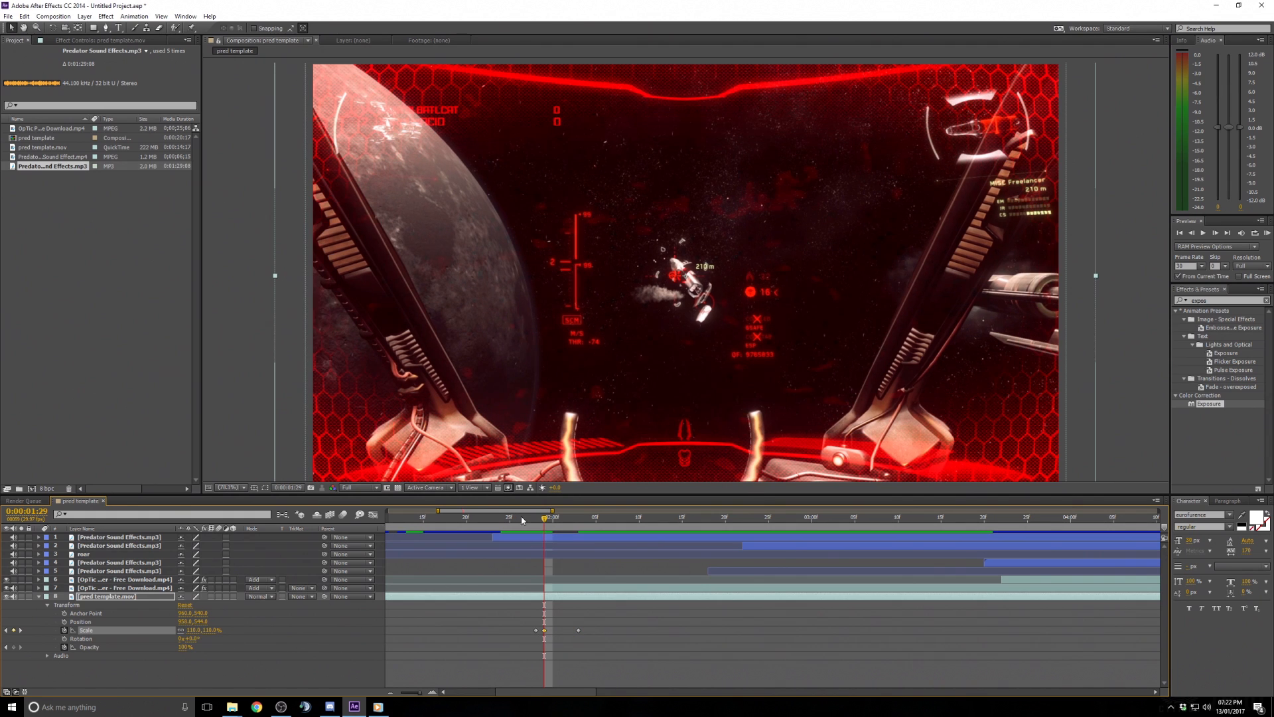
- Preview the softened zoom punch again from just before the flash
{"action": "left_click_drag", "start_coordinate": [437, 510], "coordinate": [419, 511]}
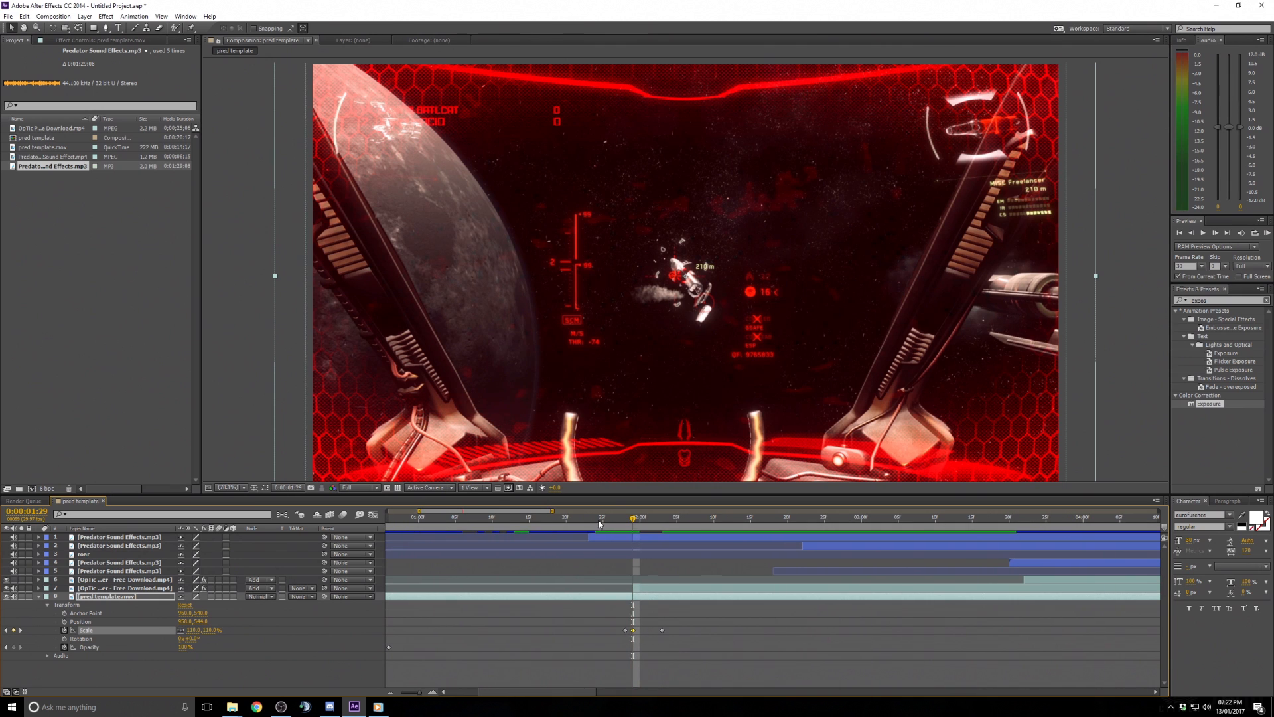
{"action": "left_click", "coordinate": [575, 518]}
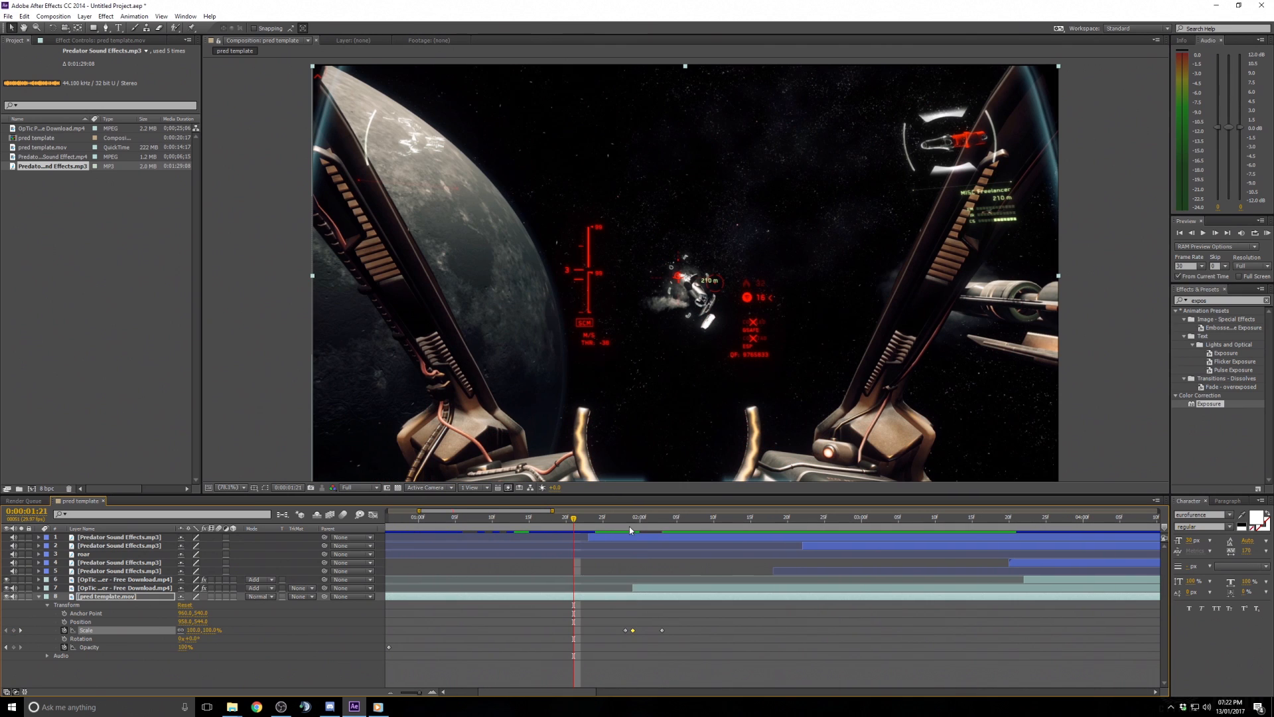
{"action": "left_click", "coordinate": [1268, 233]}
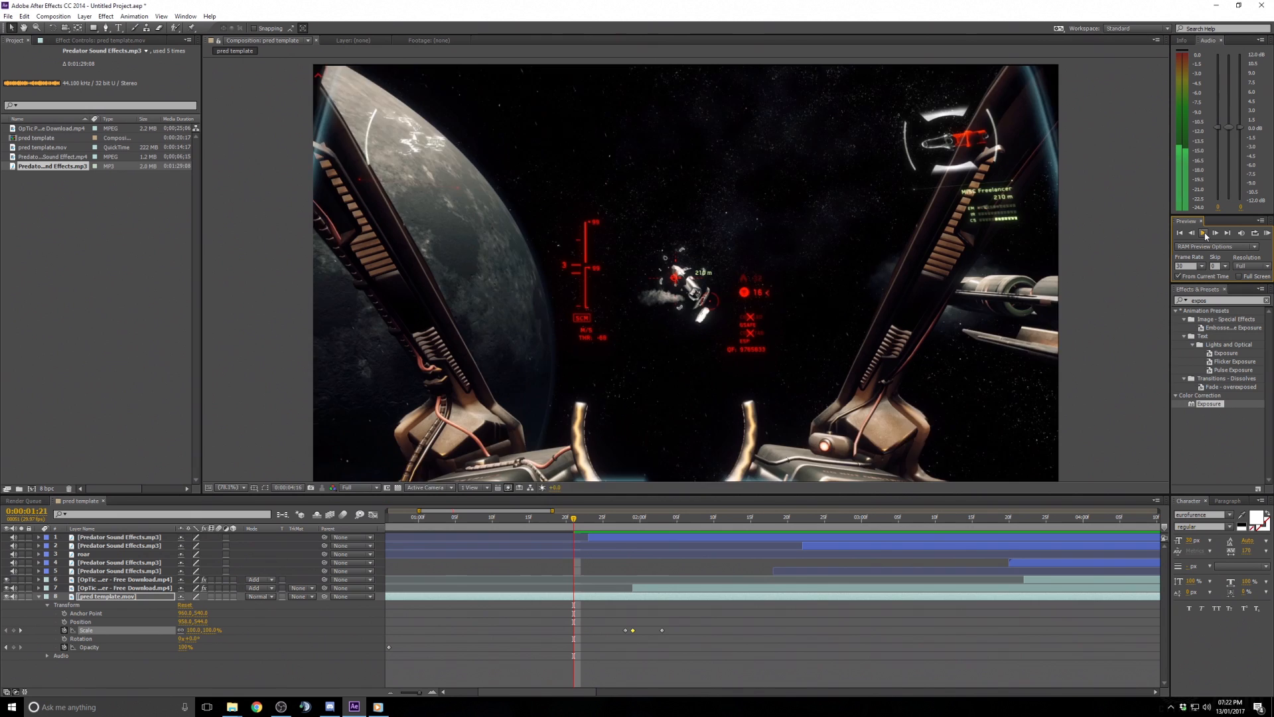
{"action": "key", "text": "space"}
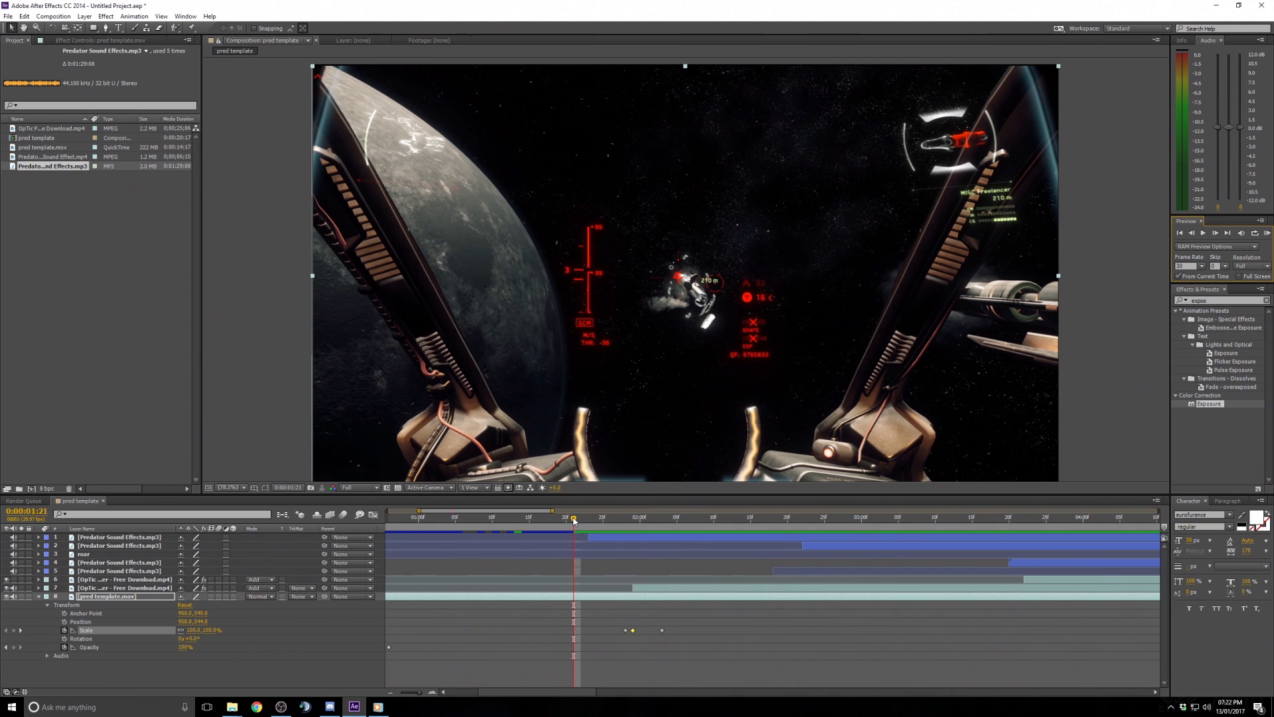
{"action": "left_click_drag", "start_coordinate": [574, 521], "coordinate": [522, 519]}
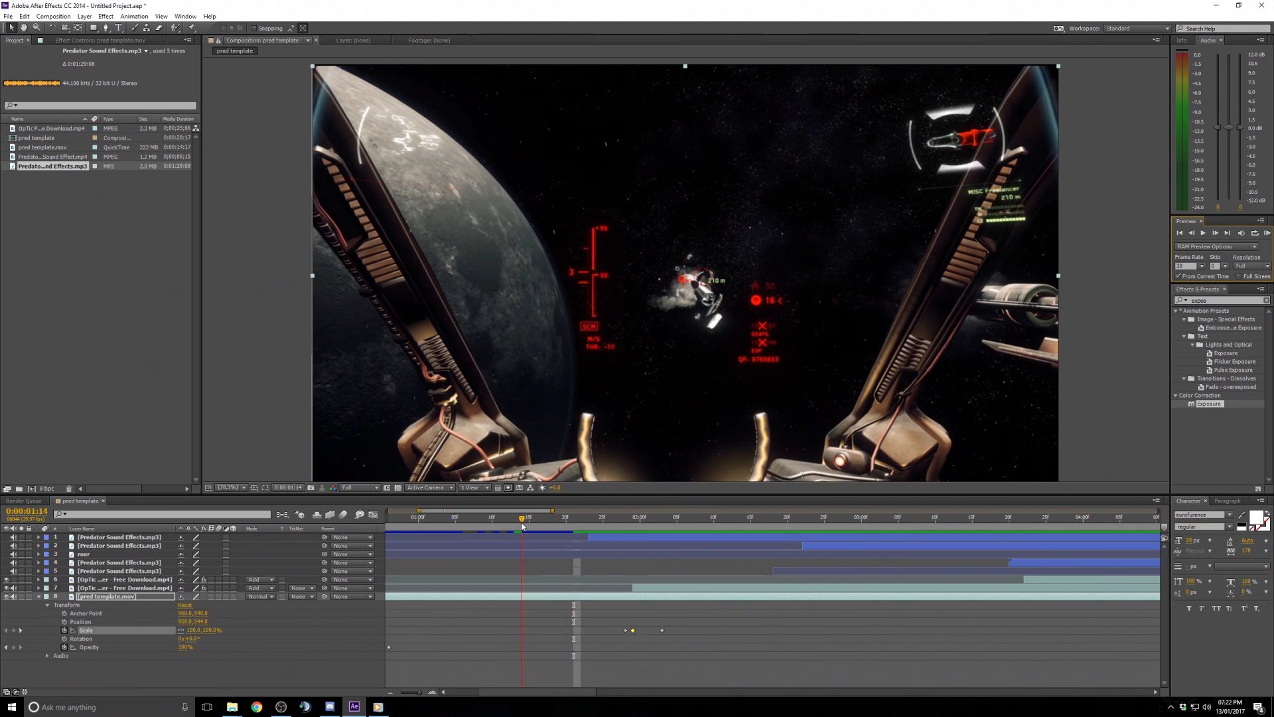
{"action": "left_click", "coordinate": [1268, 234]}
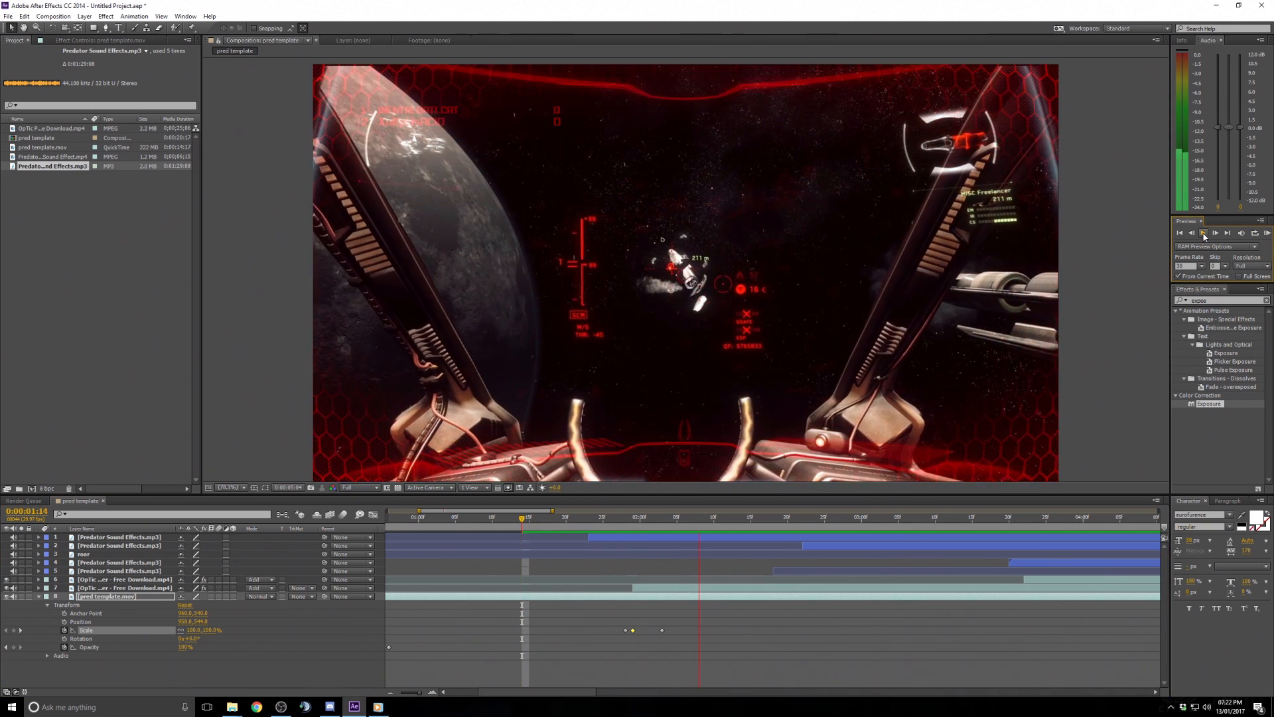
{"action": "key", "text": "space"}
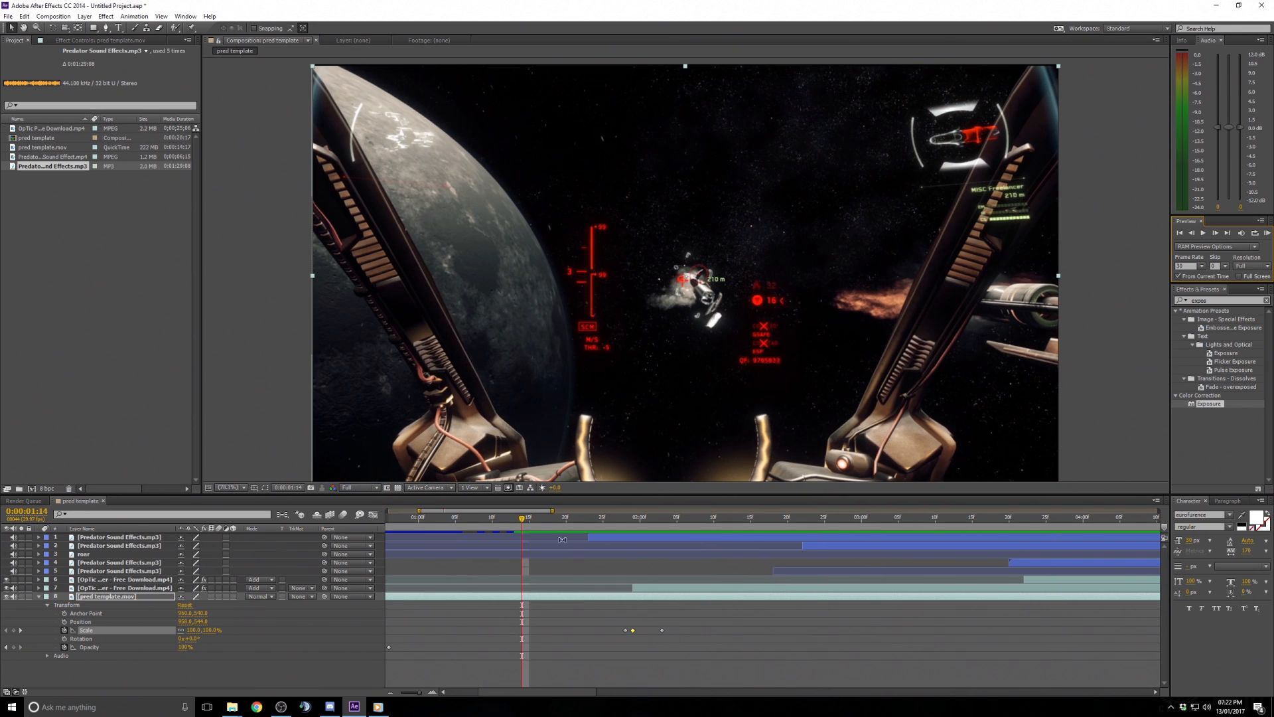
- Fade pred template.mov out by keying Opacity at 100% at 0:00:10:06 and 0% at 0:00:10:12
{"action": "left_click_drag", "start_coordinate": [552, 510], "coordinate": [713, 510]}
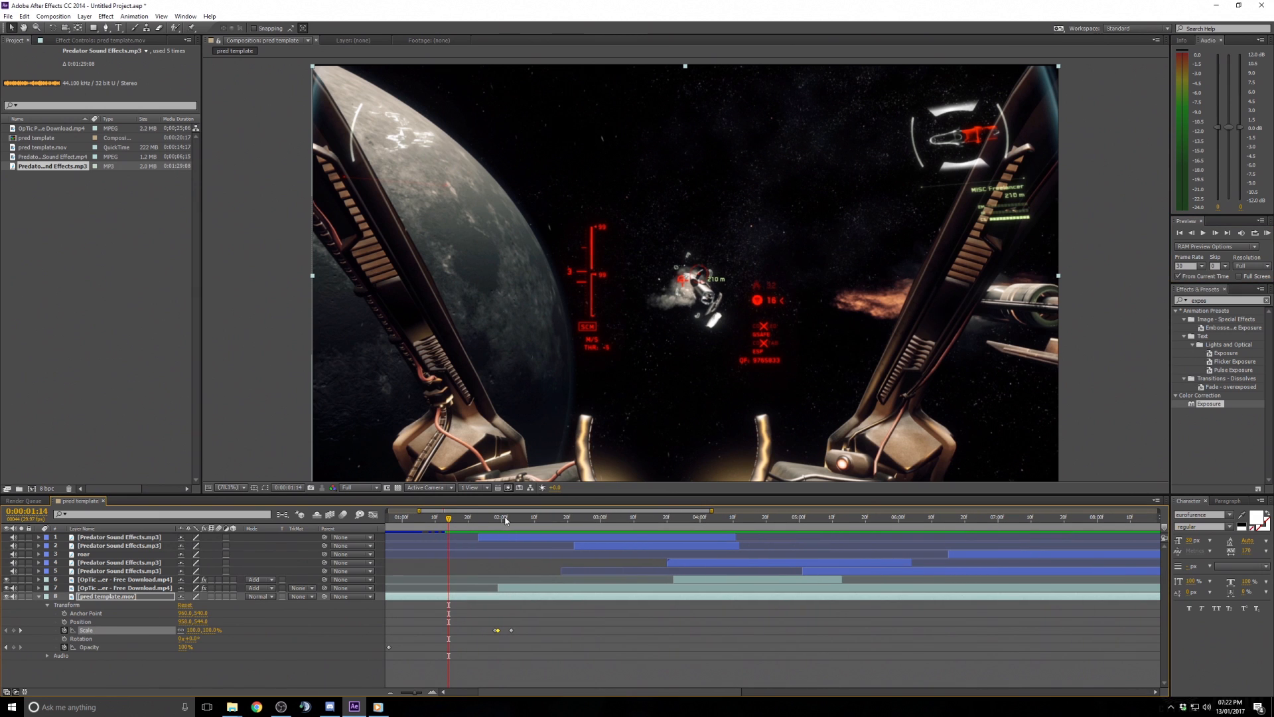
{"action": "left_click_drag", "start_coordinate": [448, 519], "coordinate": [856, 534]}
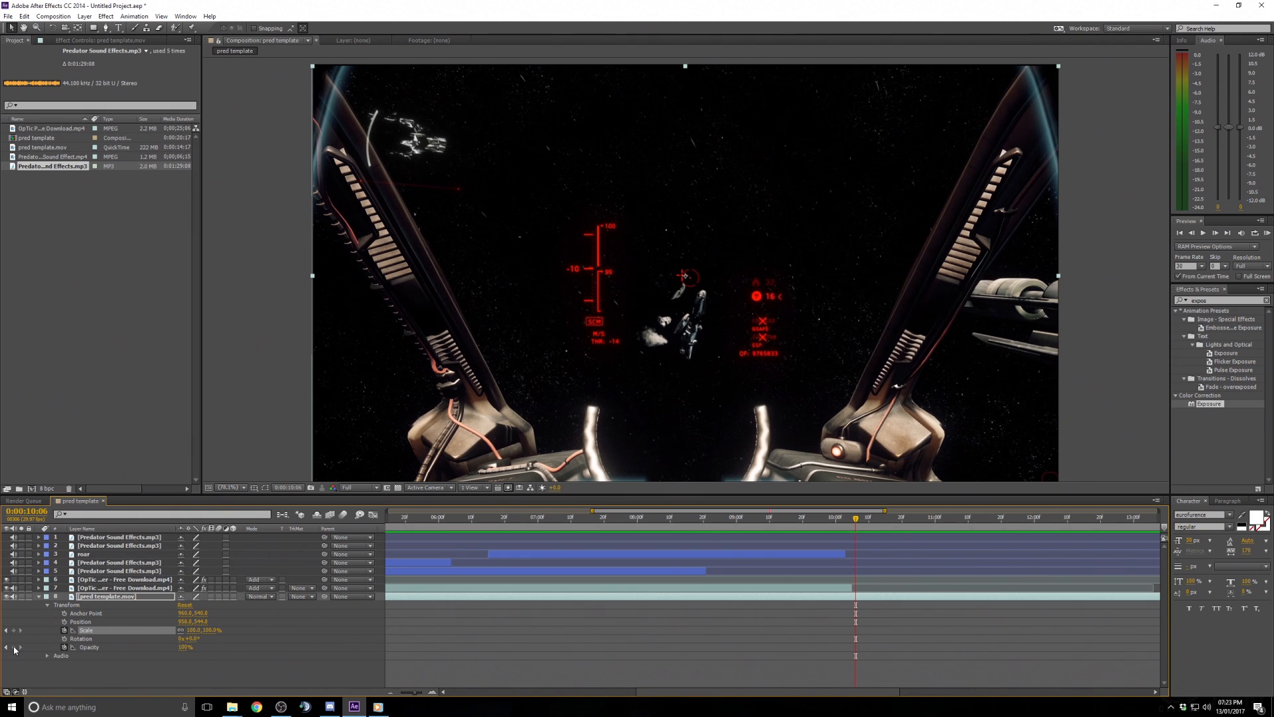
{"action": "left_click", "coordinate": [13, 648]}
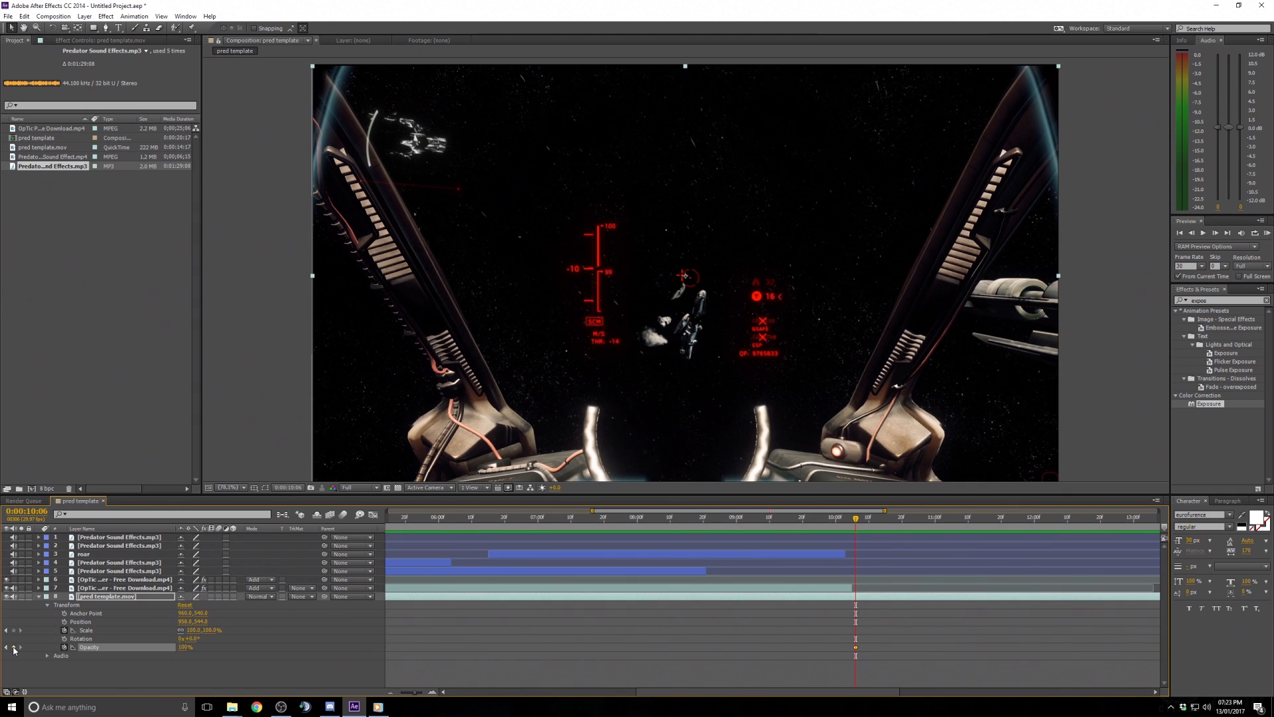
{"action": "left_click", "coordinate": [861, 518]}
{"action": "left_click_drag", "start_coordinate": [862, 520], "coordinate": [876, 519]}
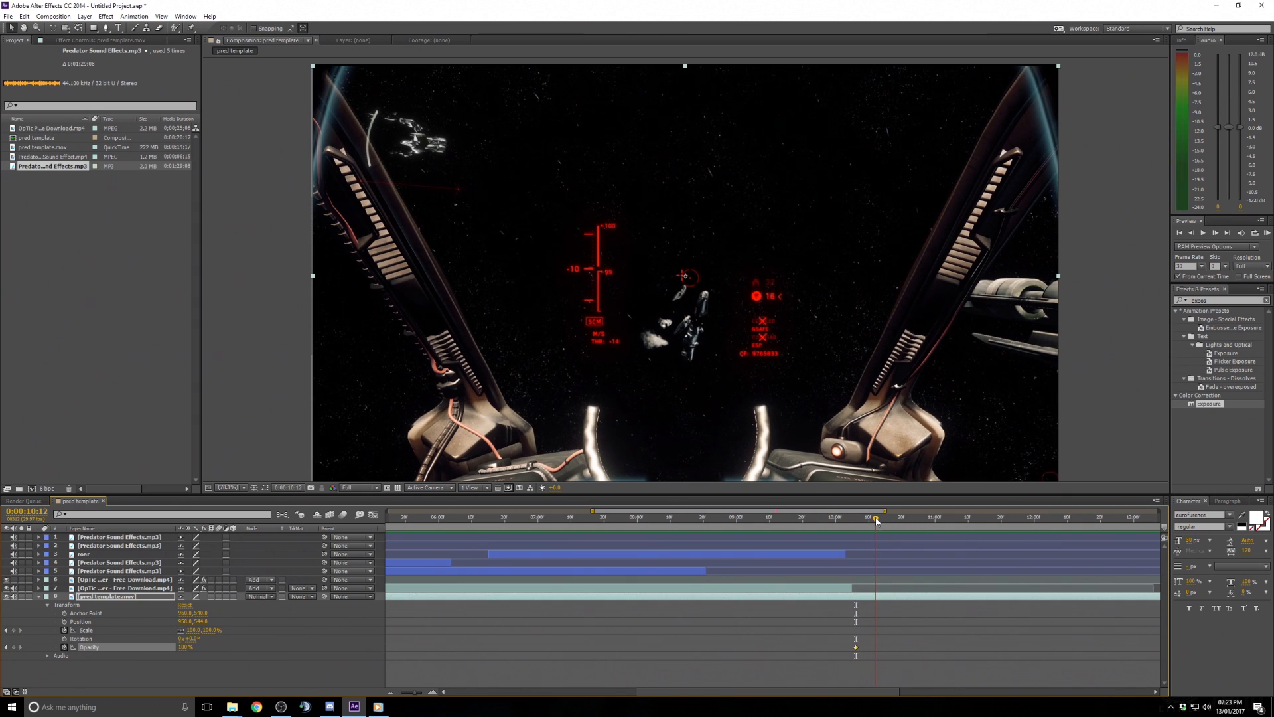
{"action": "left_click", "coordinate": [183, 647]}
{"action": "type", "text": "0"}
{"action": "key", "text": "Return"}
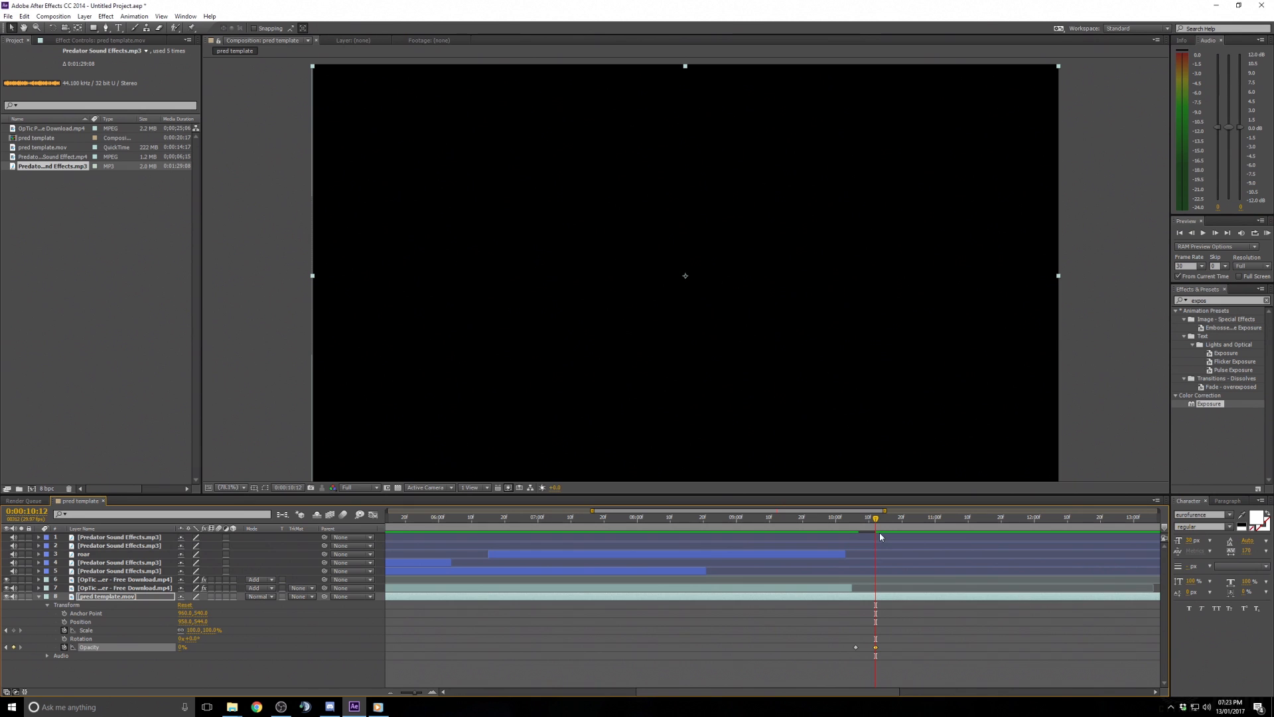
- Move the two Opacity keyframes later to retime the fade to black
{"action": "mouse_move", "coordinate": [877, 520]}
{"action": "left_mouse_down"}
{"action": "mouse_move", "coordinate": [818, 520]}
{"action": "mouse_move", "coordinate": [905, 537]}
{"action": "mouse_move", "coordinate": [856, 520]}
{"action": "left_mouse_up"}
{"action": "mouse_move", "coordinate": [893, 639]}
{"action": "left_mouse_down"}
{"action": "mouse_move", "coordinate": [849, 654]}
{"action": "mouse_move", "coordinate": [904, 649]}
{"action": "left_mouse_up"}
{"action": "left_click", "coordinate": [885, 654]}
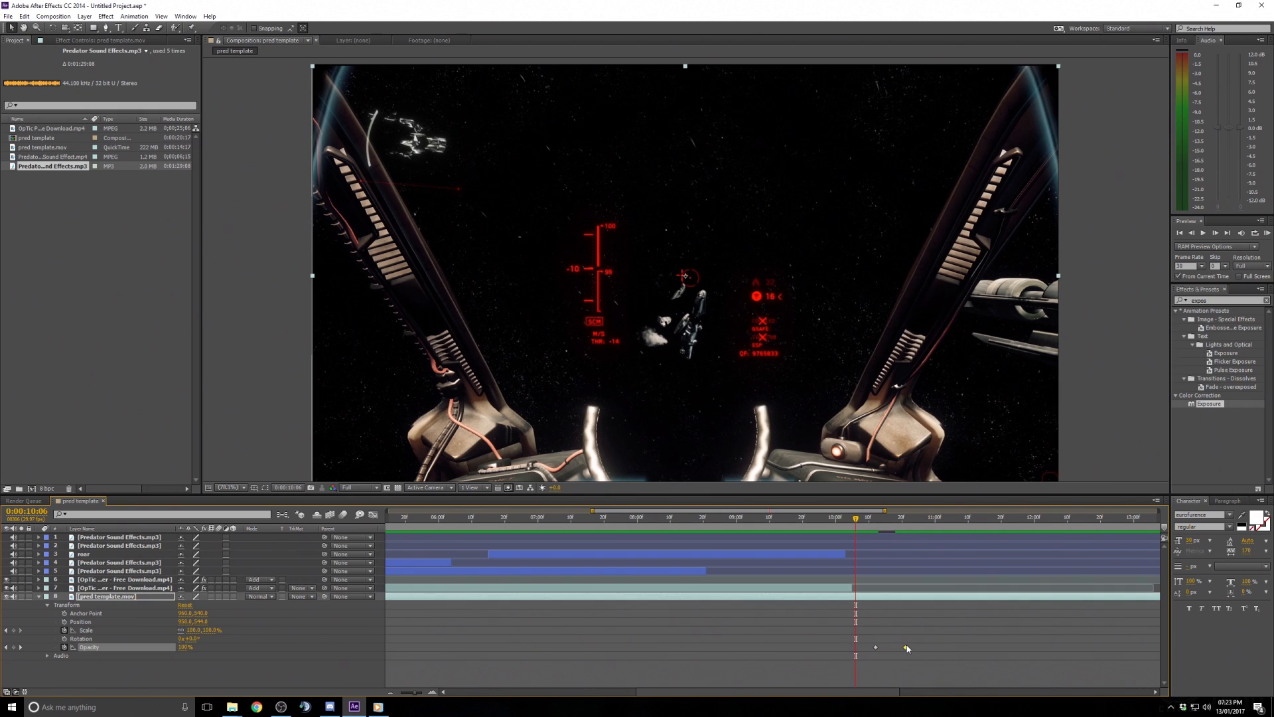
{"action": "left_click", "coordinate": [907, 651]}
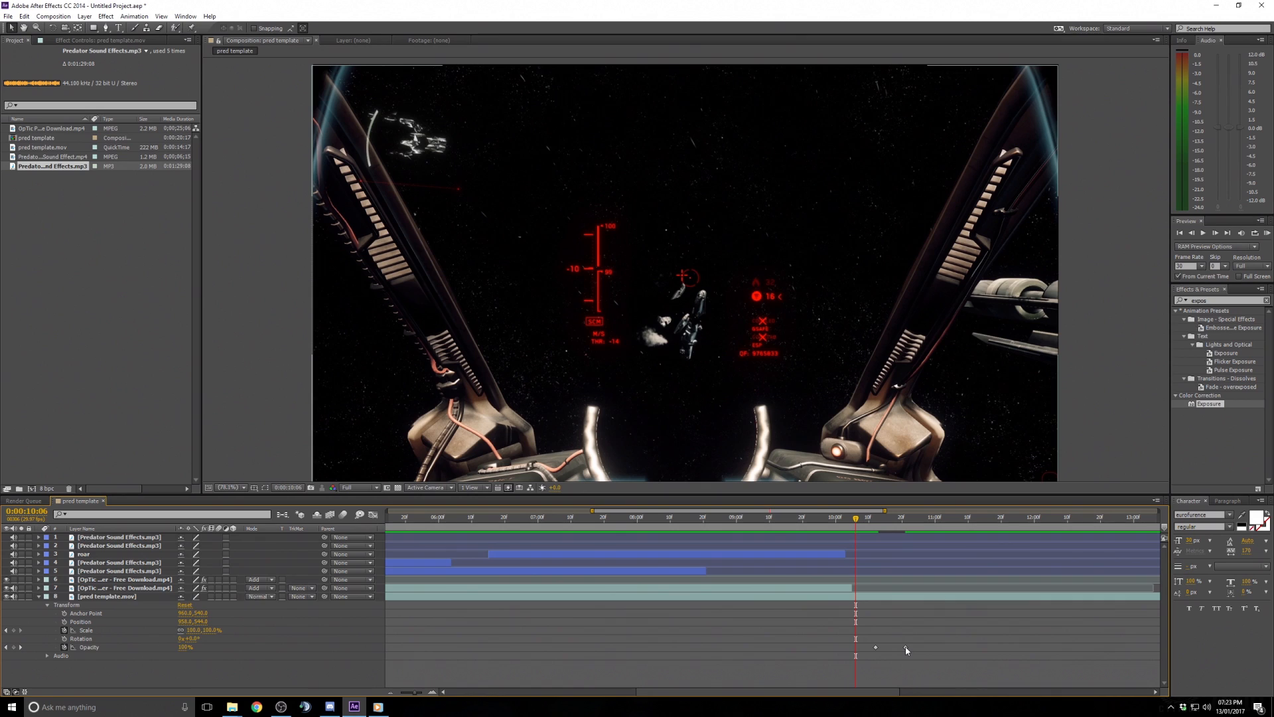
{"action": "left_click_drag", "start_coordinate": [906, 649], "coordinate": [871, 661]}
{"action": "left_click", "coordinate": [941, 659]}
{"action": "left_click", "coordinate": [912, 670]}
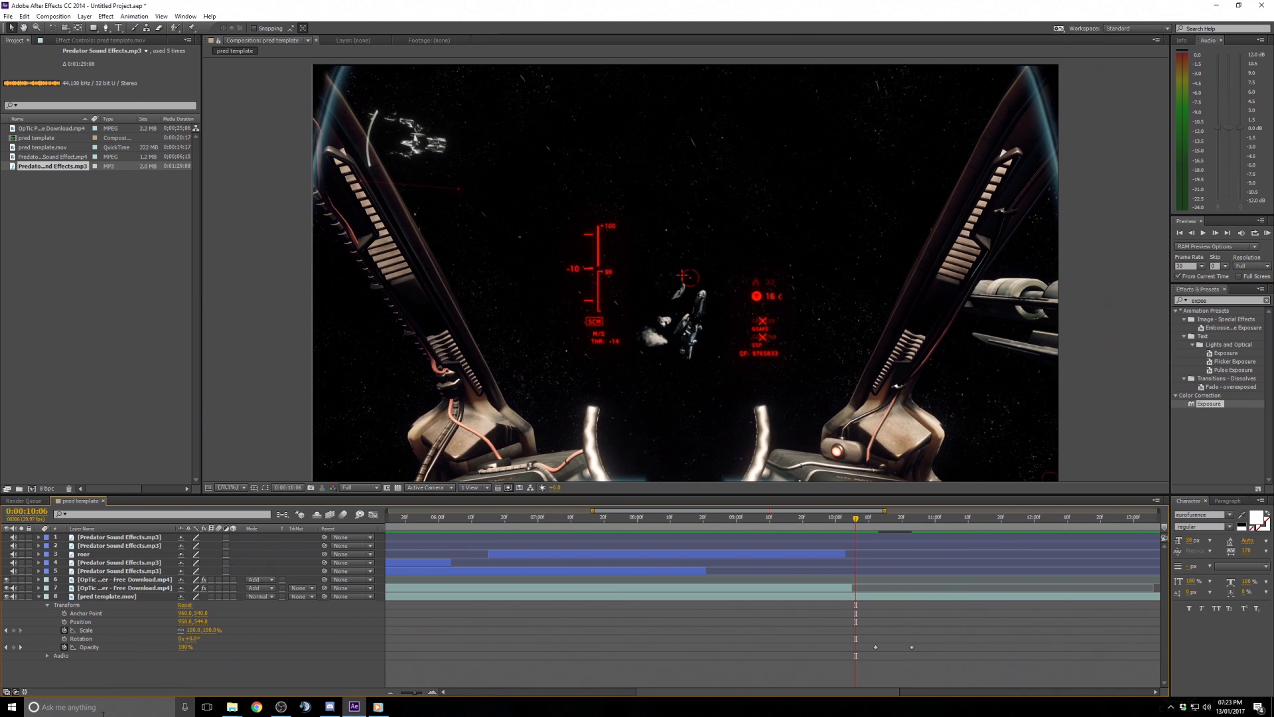
- Collapse the layer properties, zoom the timeline out and set the viewer magnification to Fit up to 100%
{"action": "left_click", "coordinate": [38, 597]}
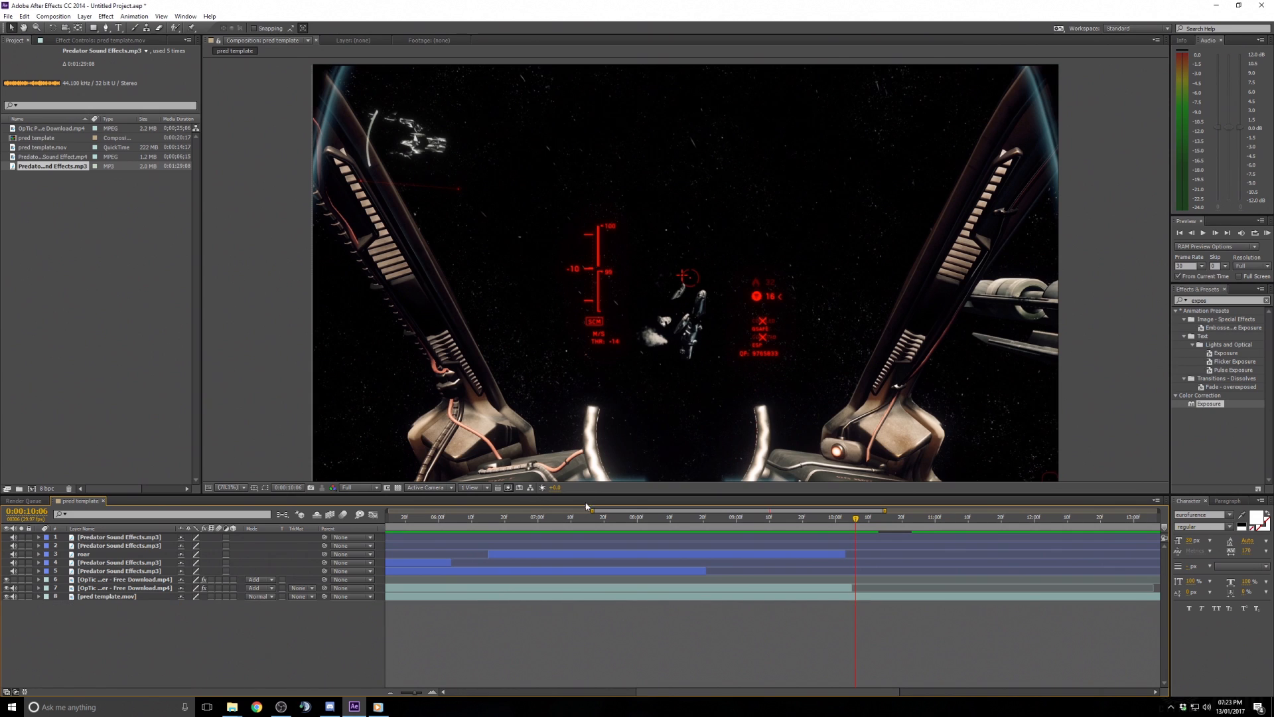
{"action": "left_click_drag", "start_coordinate": [591, 512], "coordinate": [321, 511]}
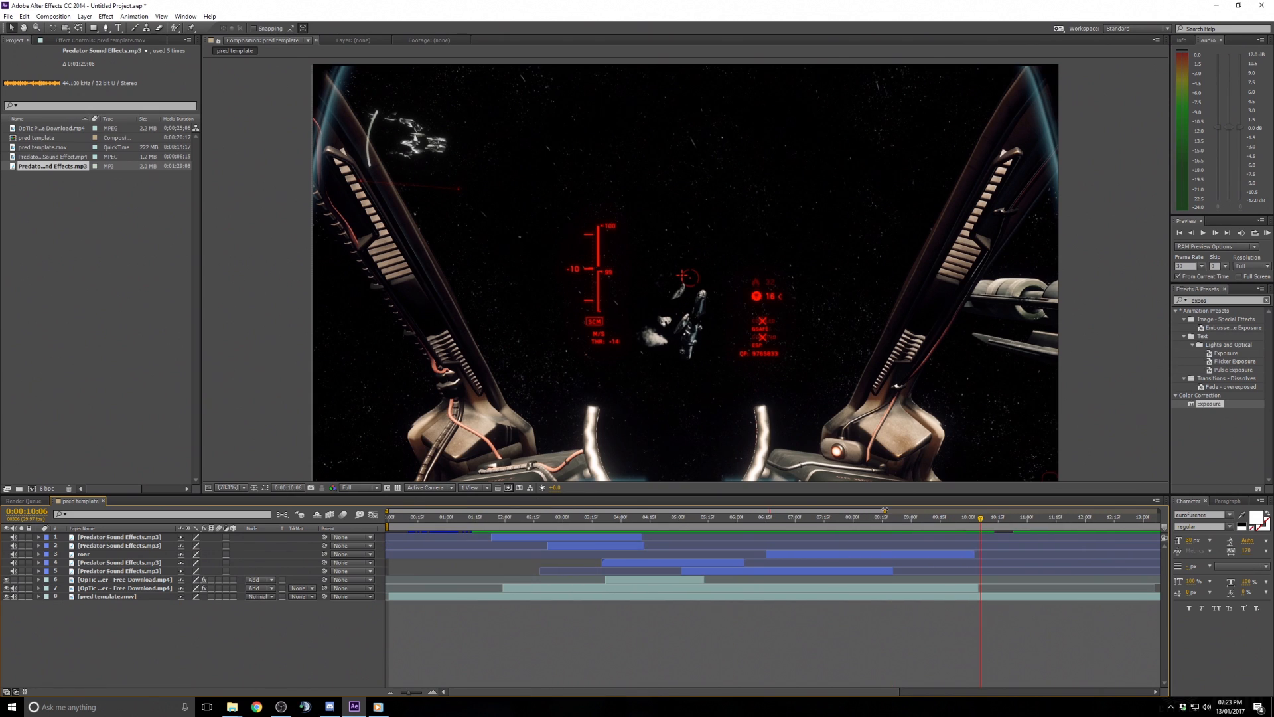
{"action": "left_click_drag", "start_coordinate": [884, 510], "coordinate": [943, 509]}
{"action": "left_click", "coordinate": [229, 487]}
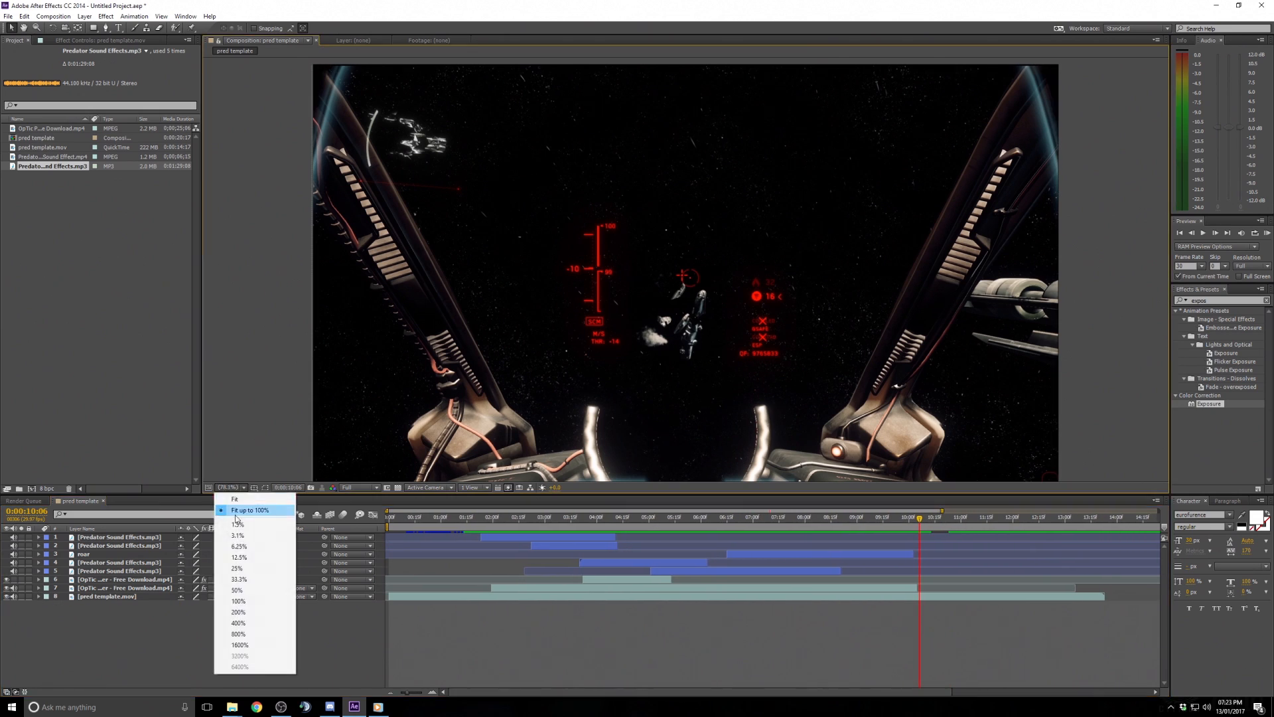
{"action": "left_click", "coordinate": [236, 513]}
- Scrub back to the start and play the opening to check the sound timing
{"action": "mouse_move", "coordinate": [413, 520]}
{"action": "left_mouse_down"}
{"action": "mouse_move", "coordinate": [352, 519]}
{"action": "mouse_move", "coordinate": [397, 520]}
{"action": "left_mouse_up"}
{"action": "key", "text": "space"}
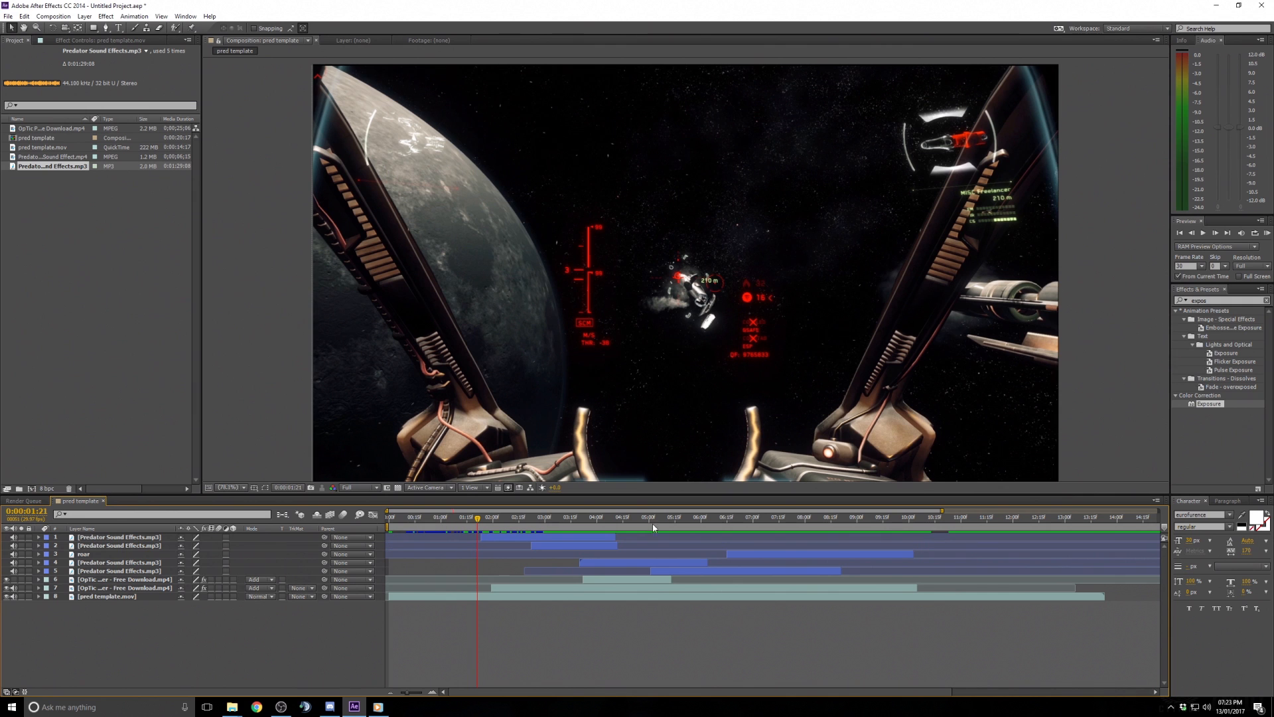
{"action": "mouse_move", "coordinate": [480, 526]}
{"action": "left_mouse_down"}
{"action": "mouse_move", "coordinate": [438, 527]}
{"action": "mouse_move", "coordinate": [472, 529]}
{"action": "left_mouse_up"}
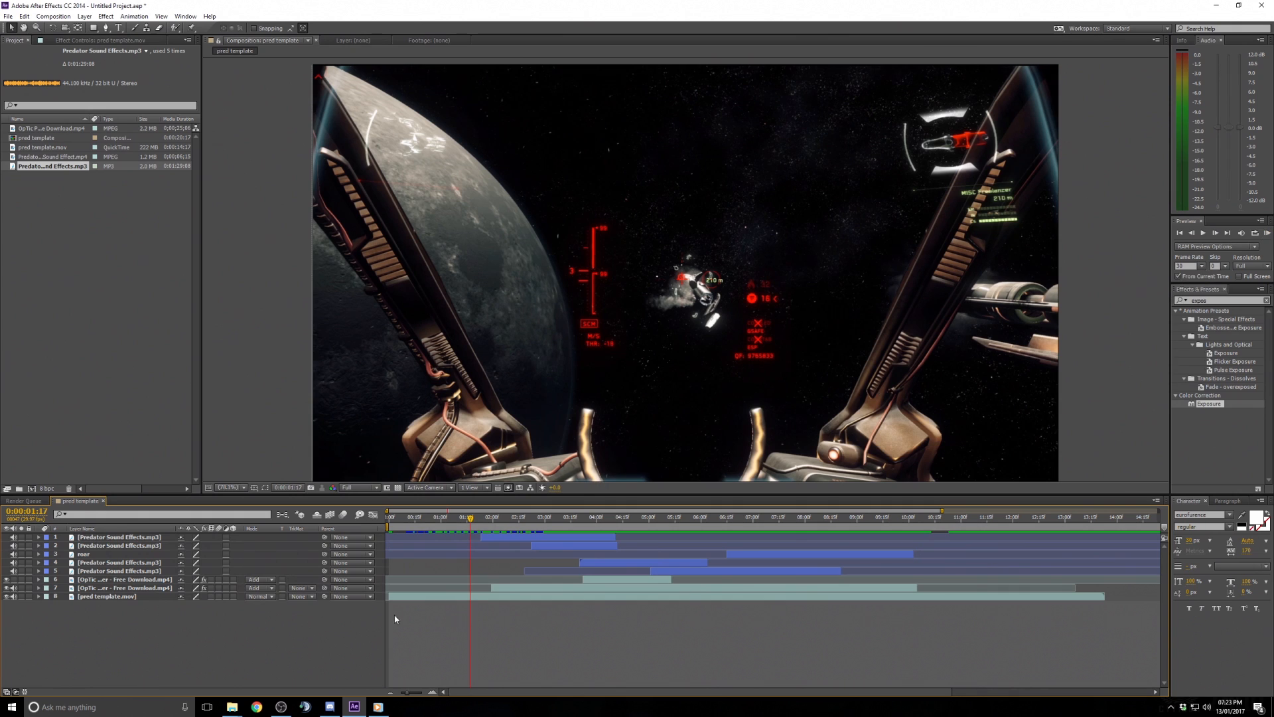
{"action": "left_click_drag", "start_coordinate": [462, 517], "coordinate": [376, 528]}
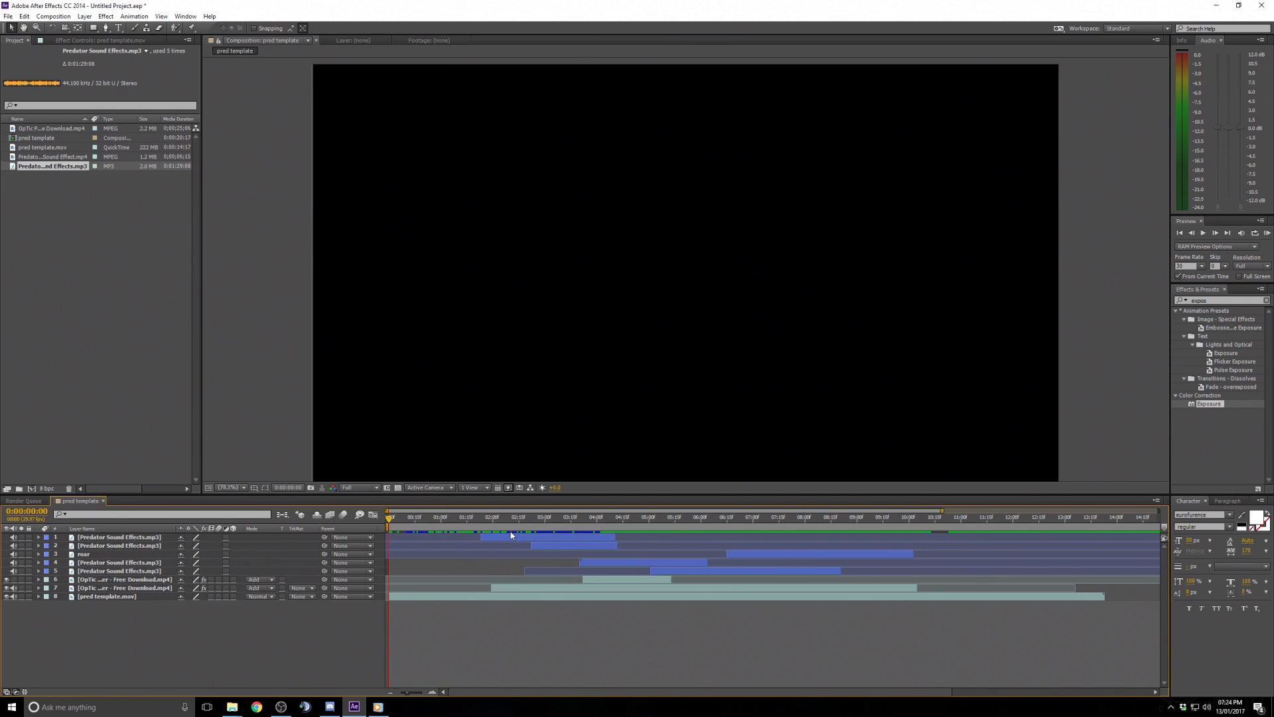
{"action": "left_click_drag", "start_coordinate": [608, 535], "coordinate": [617, 536]}
- Preview the whole composition with sound from the beginning to review all effect timings
{"action": "left_click", "coordinate": [1203, 233]}
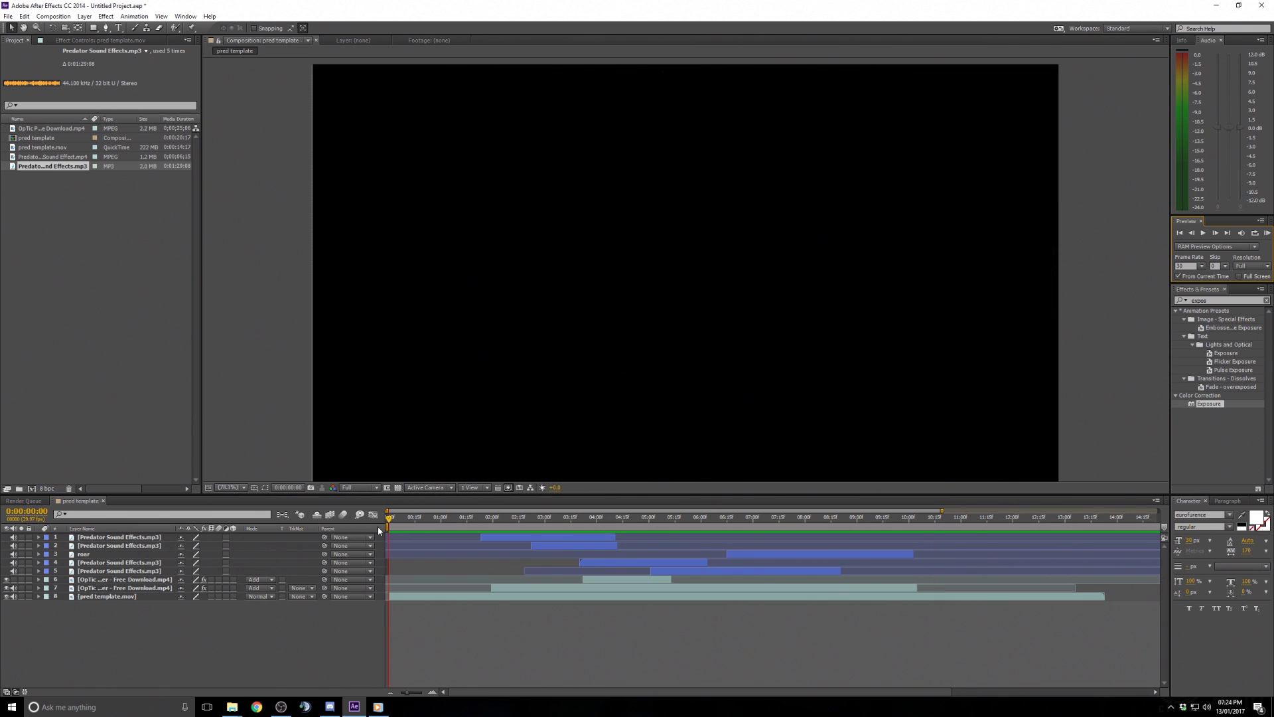
{"action": "key", "text": "KP_0"}
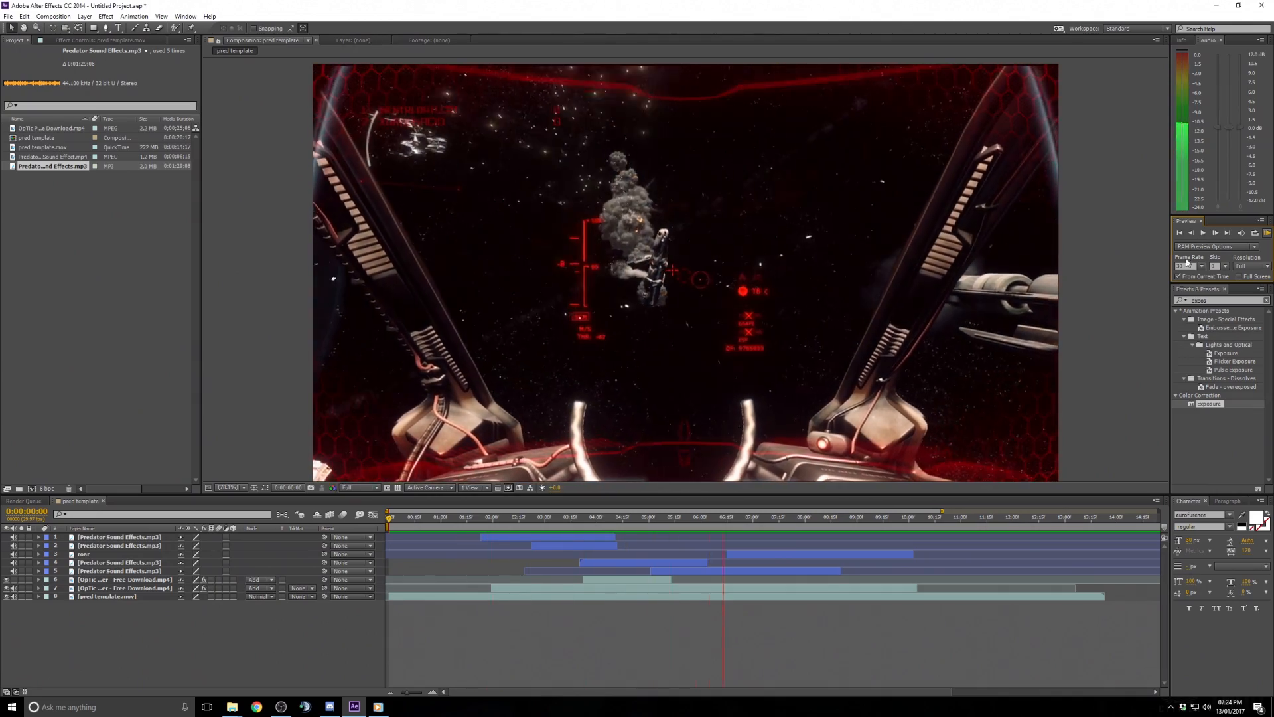
{"action": "left_click", "coordinate": [652, 654]}
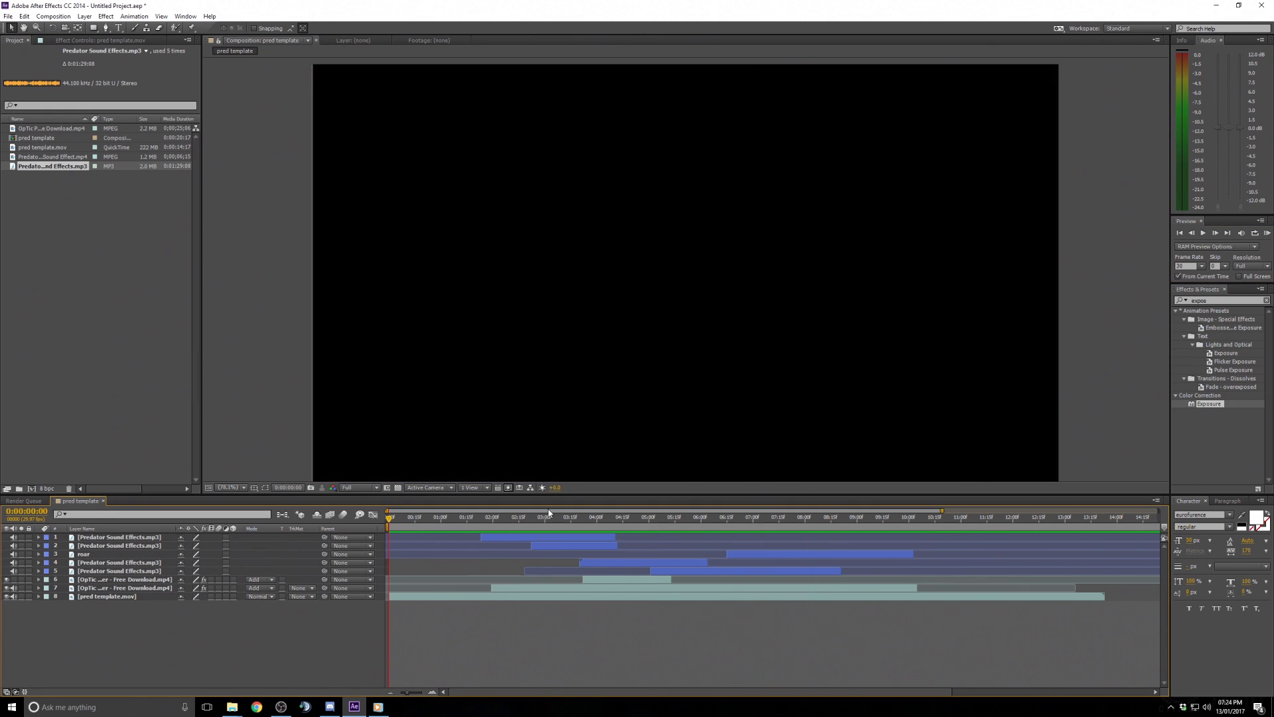
{"action": "key", "text": "space"}
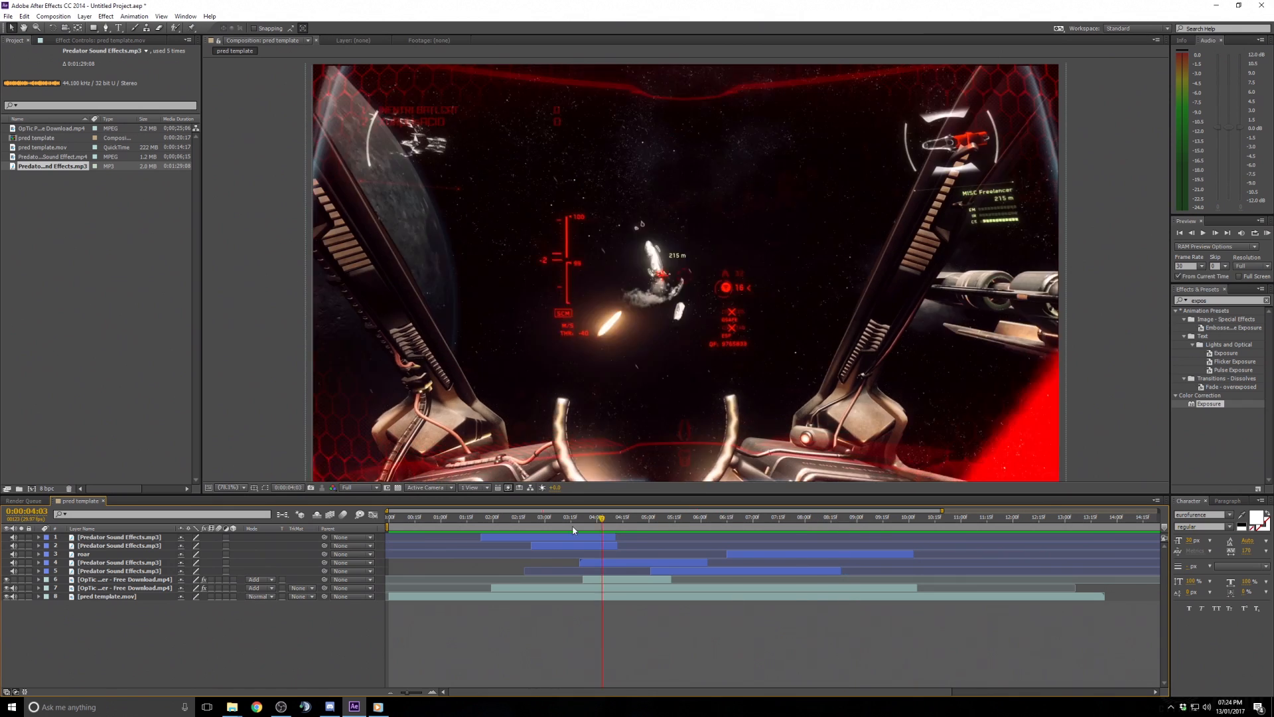
{"action": "left_click_drag", "start_coordinate": [573, 531], "coordinate": [388, 529]}
{"action": "left_click", "coordinate": [499, 518]}
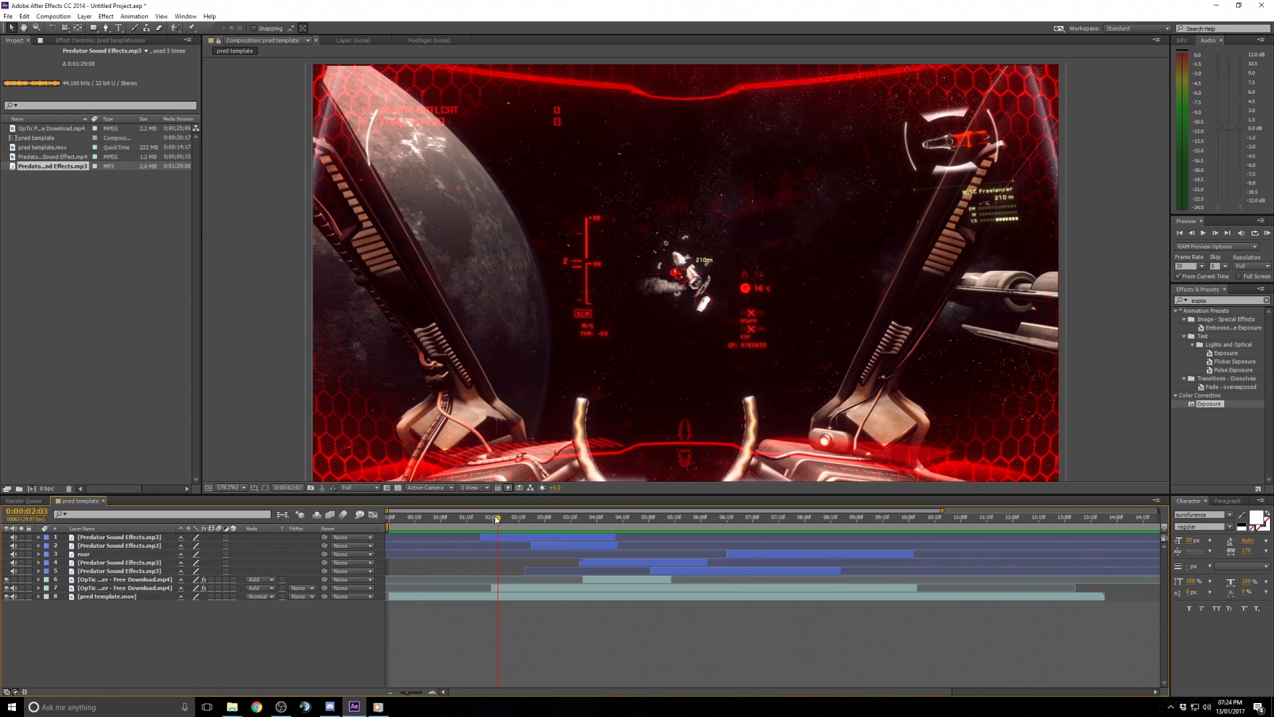
{"action": "key", "text": "Home"}
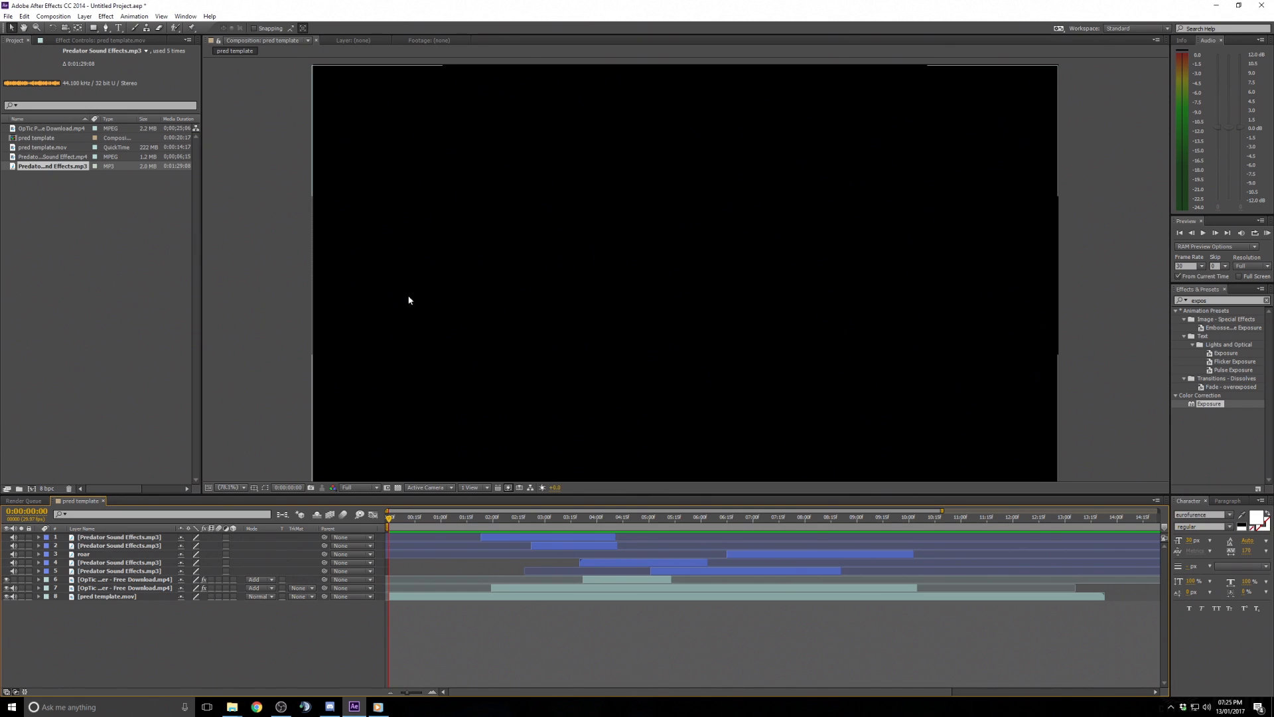
{"action": "left_click", "coordinate": [155, 321]}
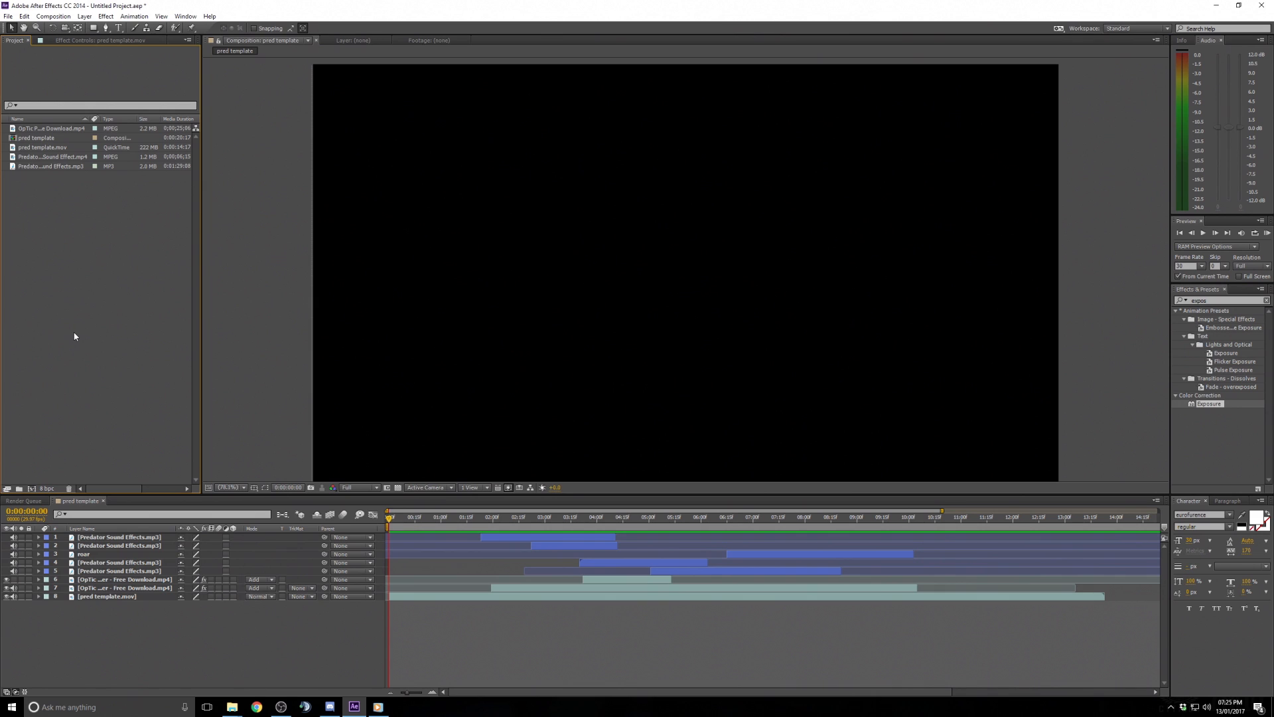
{"action": "left_click_drag", "start_coordinate": [550, 518], "coordinate": [568, 524]}
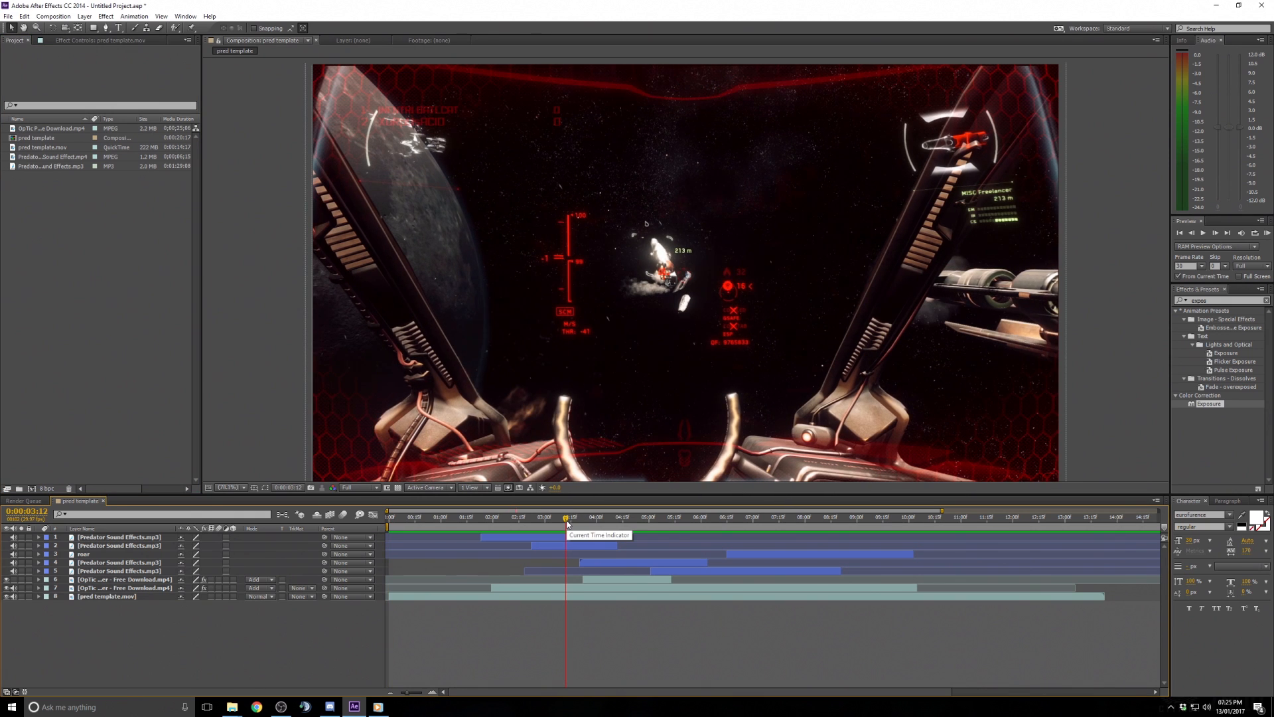